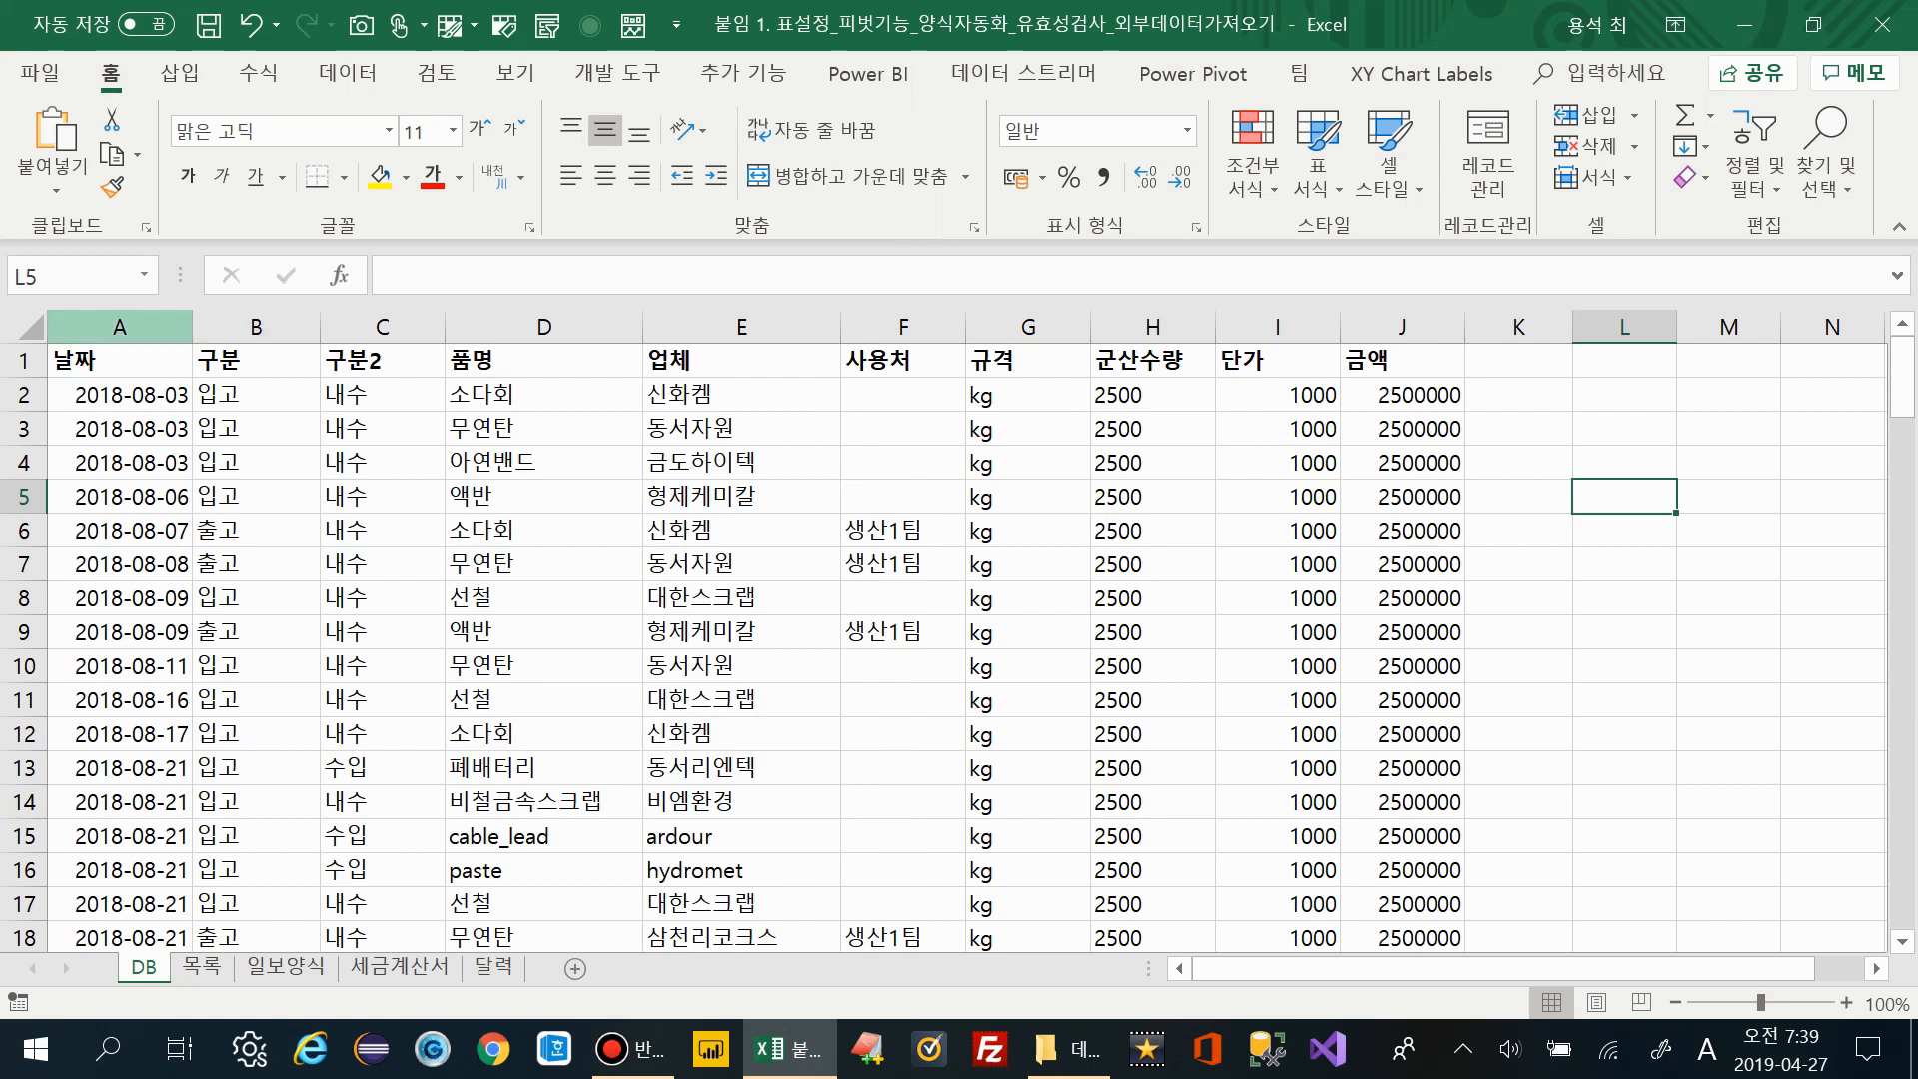
# Widen column A (날짜) so the full dates display comfortably
pyautogui.click(119, 327)
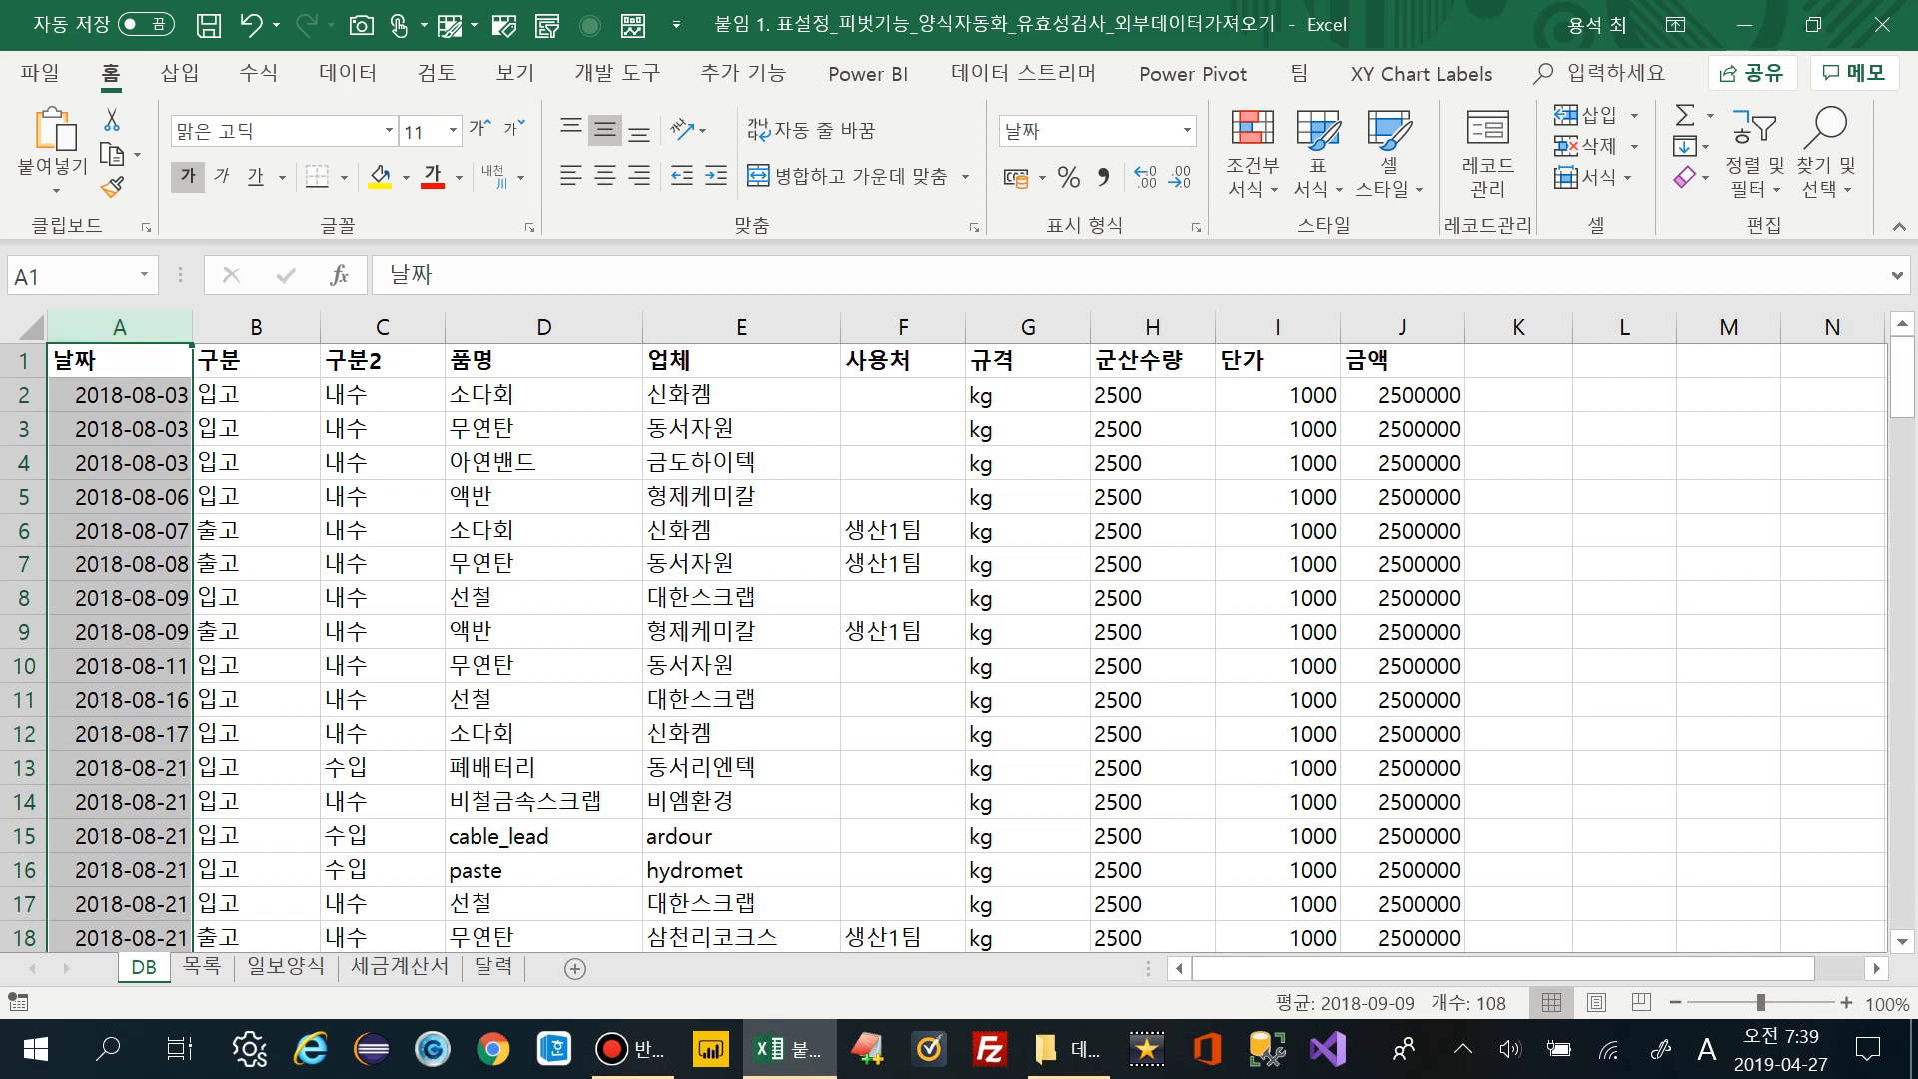
pyautogui.moveTo(191, 326); pyautogui.dragTo(238, 326)
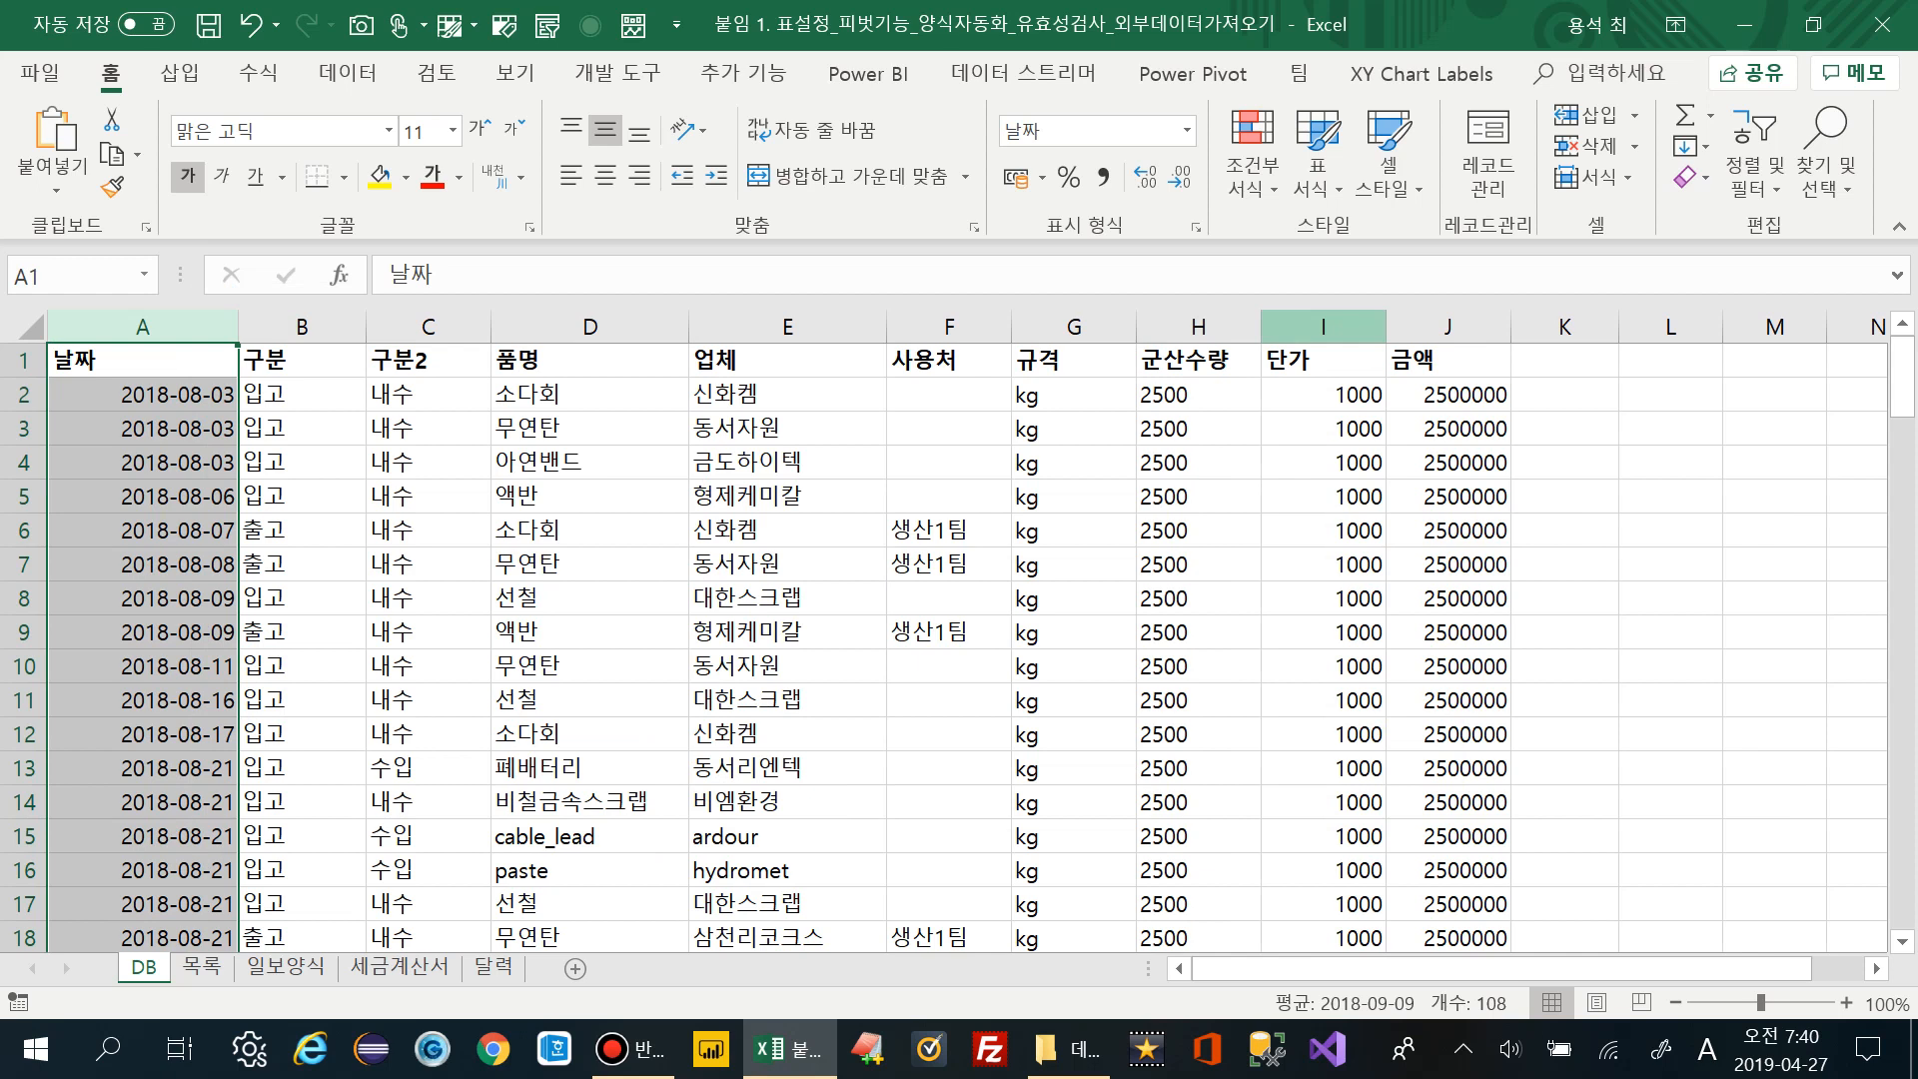
# Inspect the formats of the 단가, 금액, 군산수량 and 규격 columns
pyautogui.click(1322, 327)
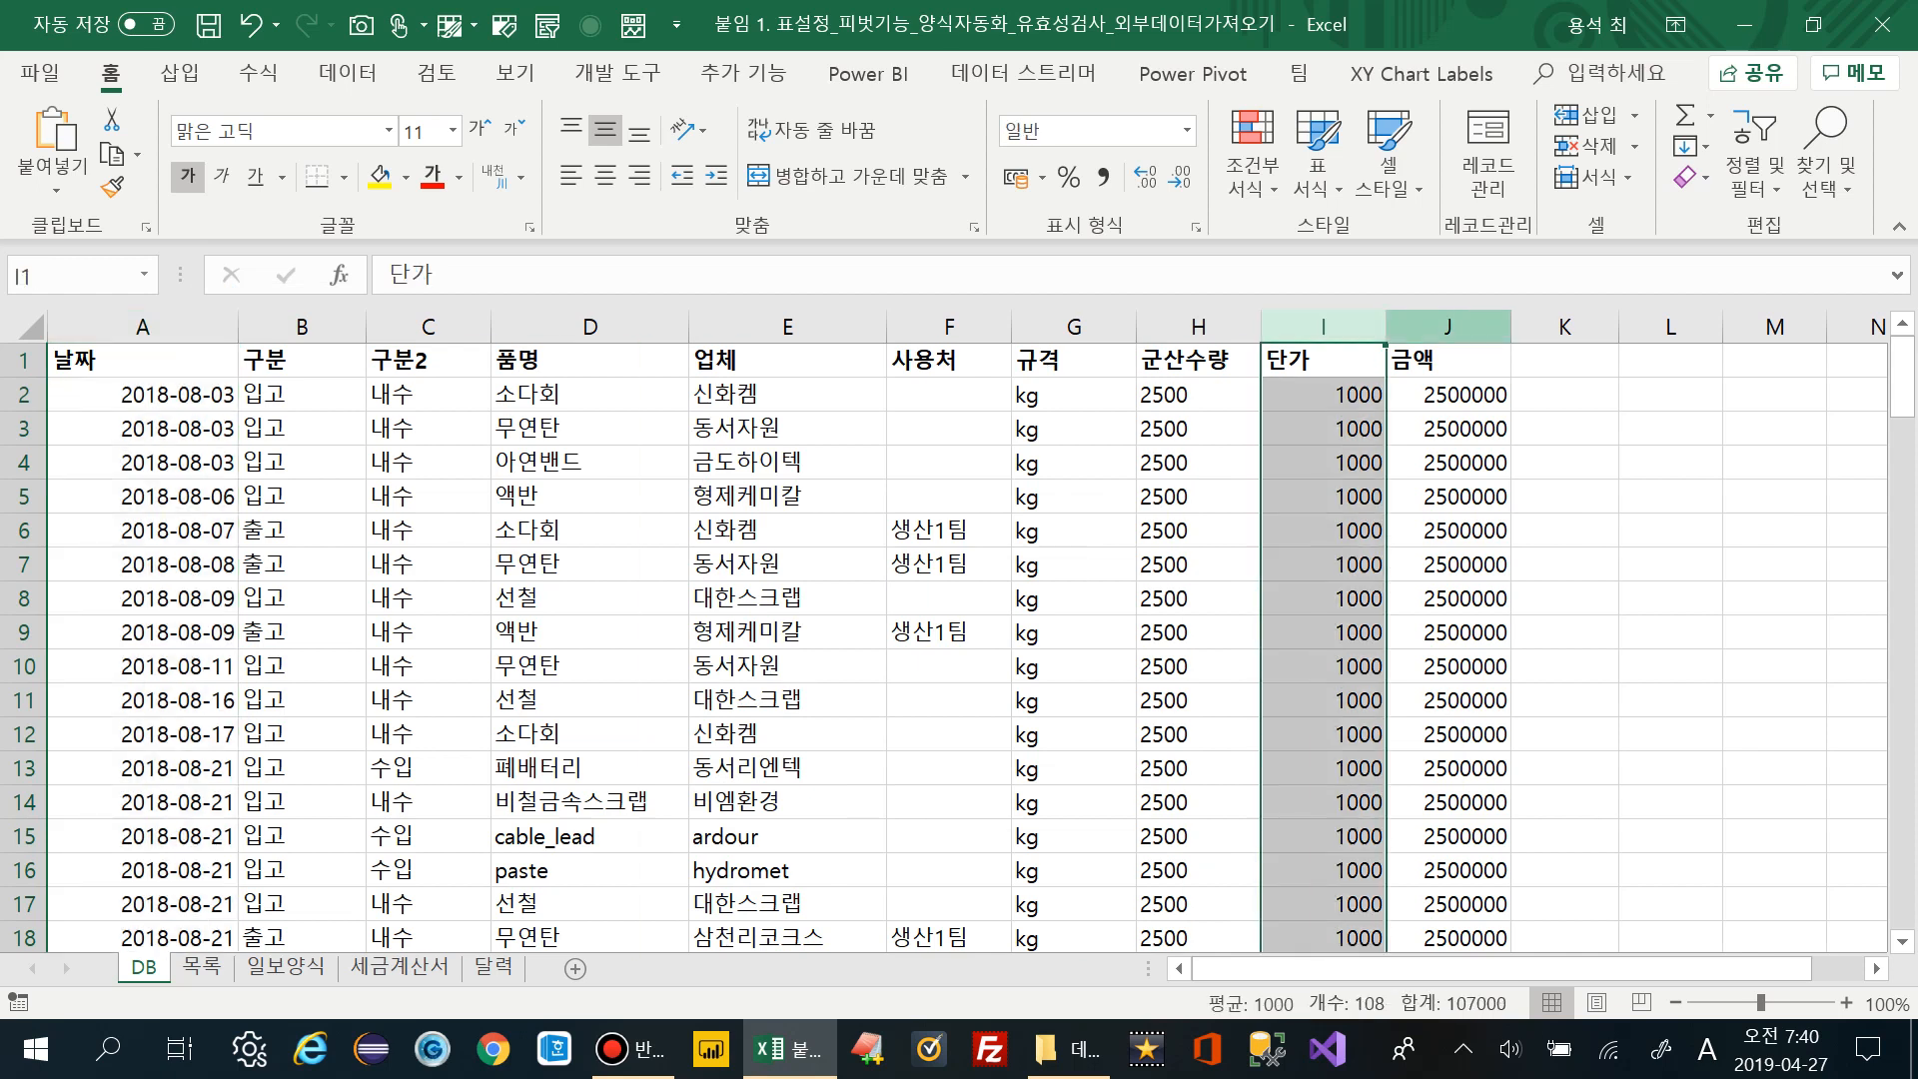
pyautogui.click(1447, 327)
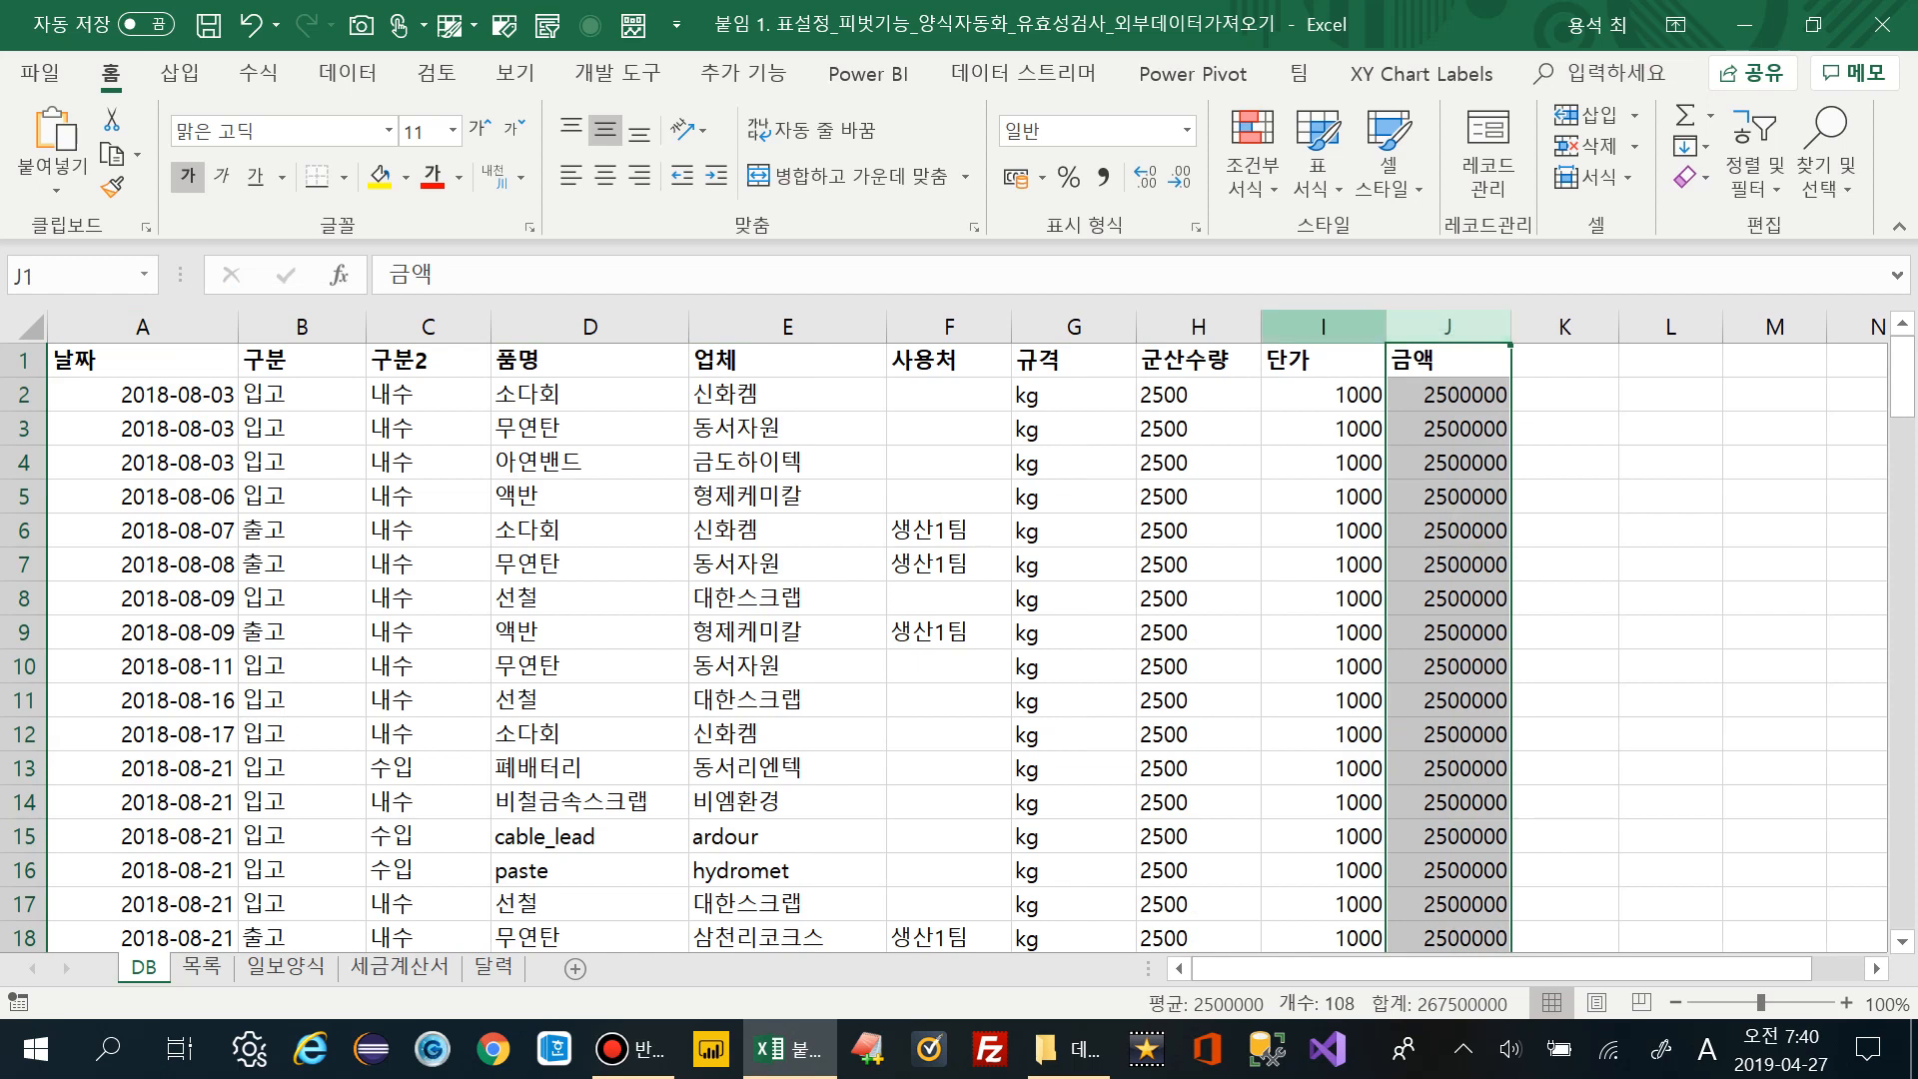
pyautogui.click(1198, 326)
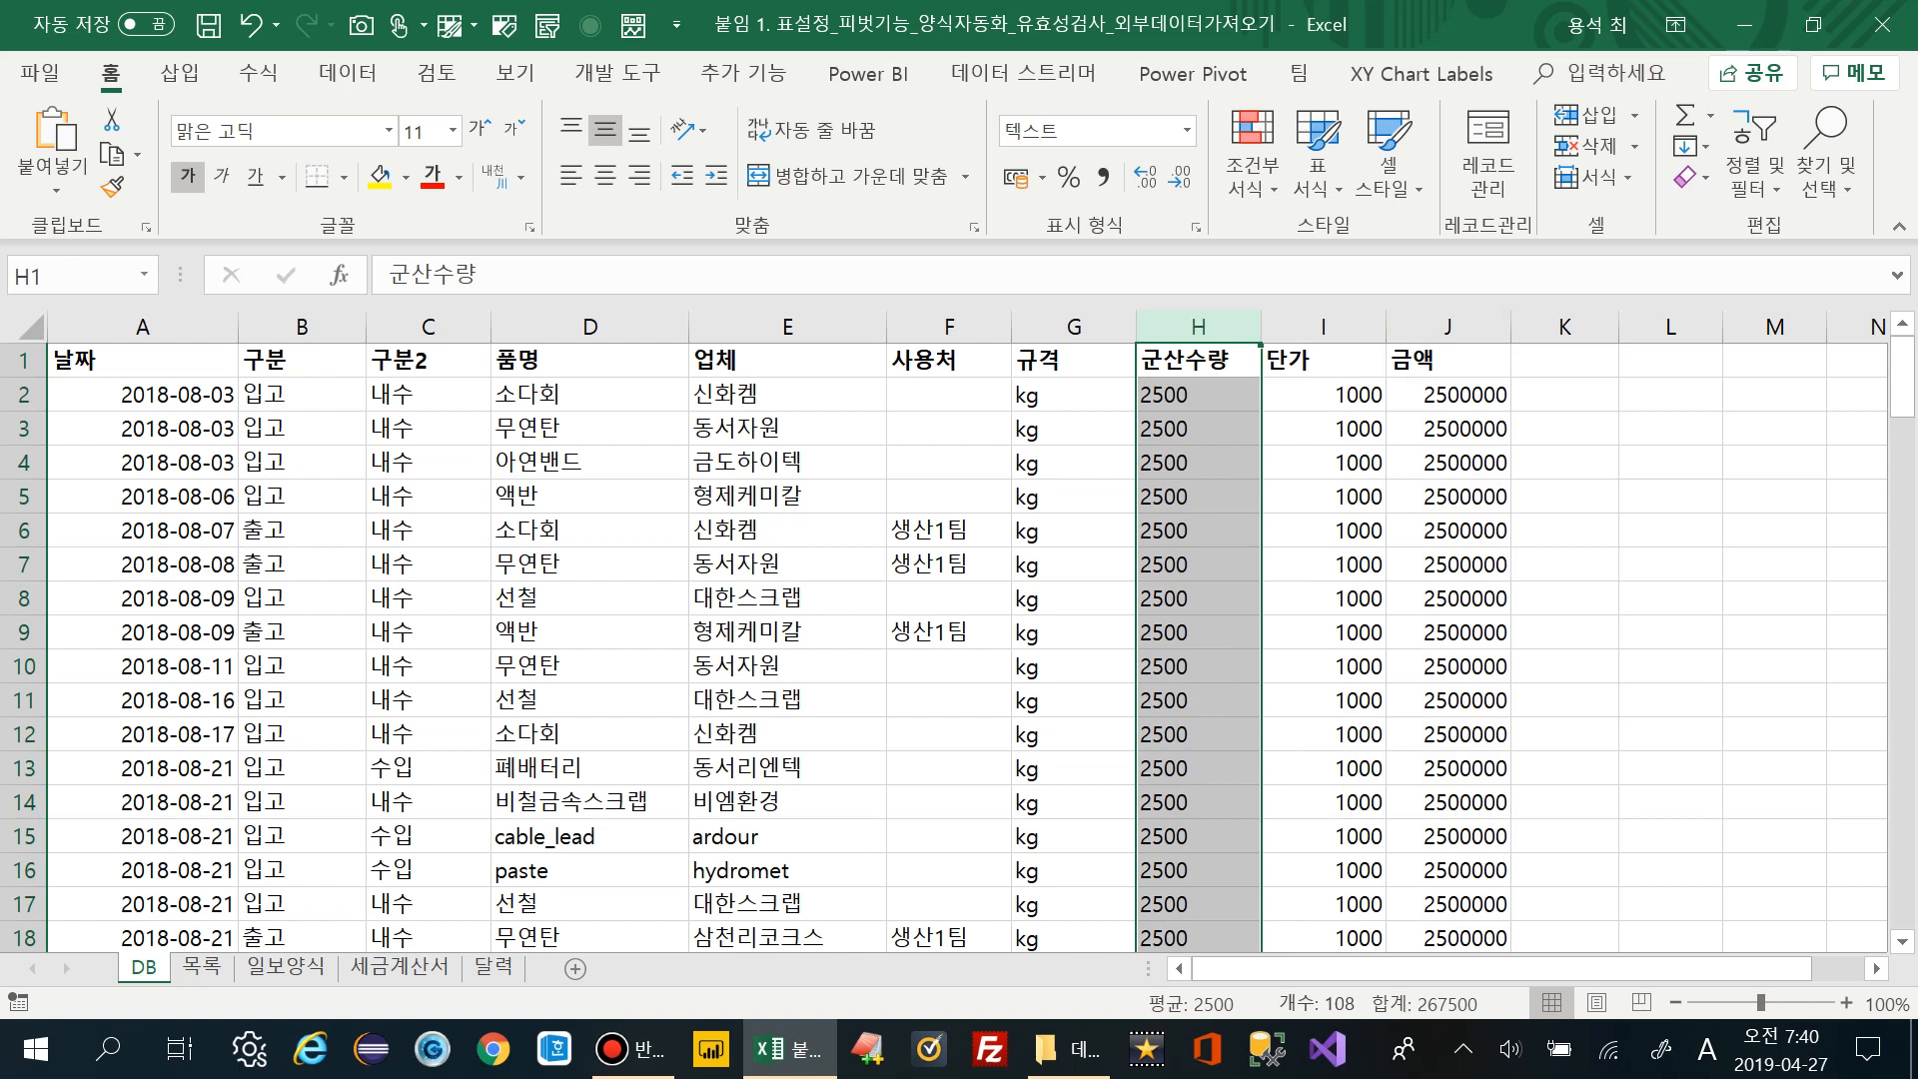
pyautogui.click(1073, 326)
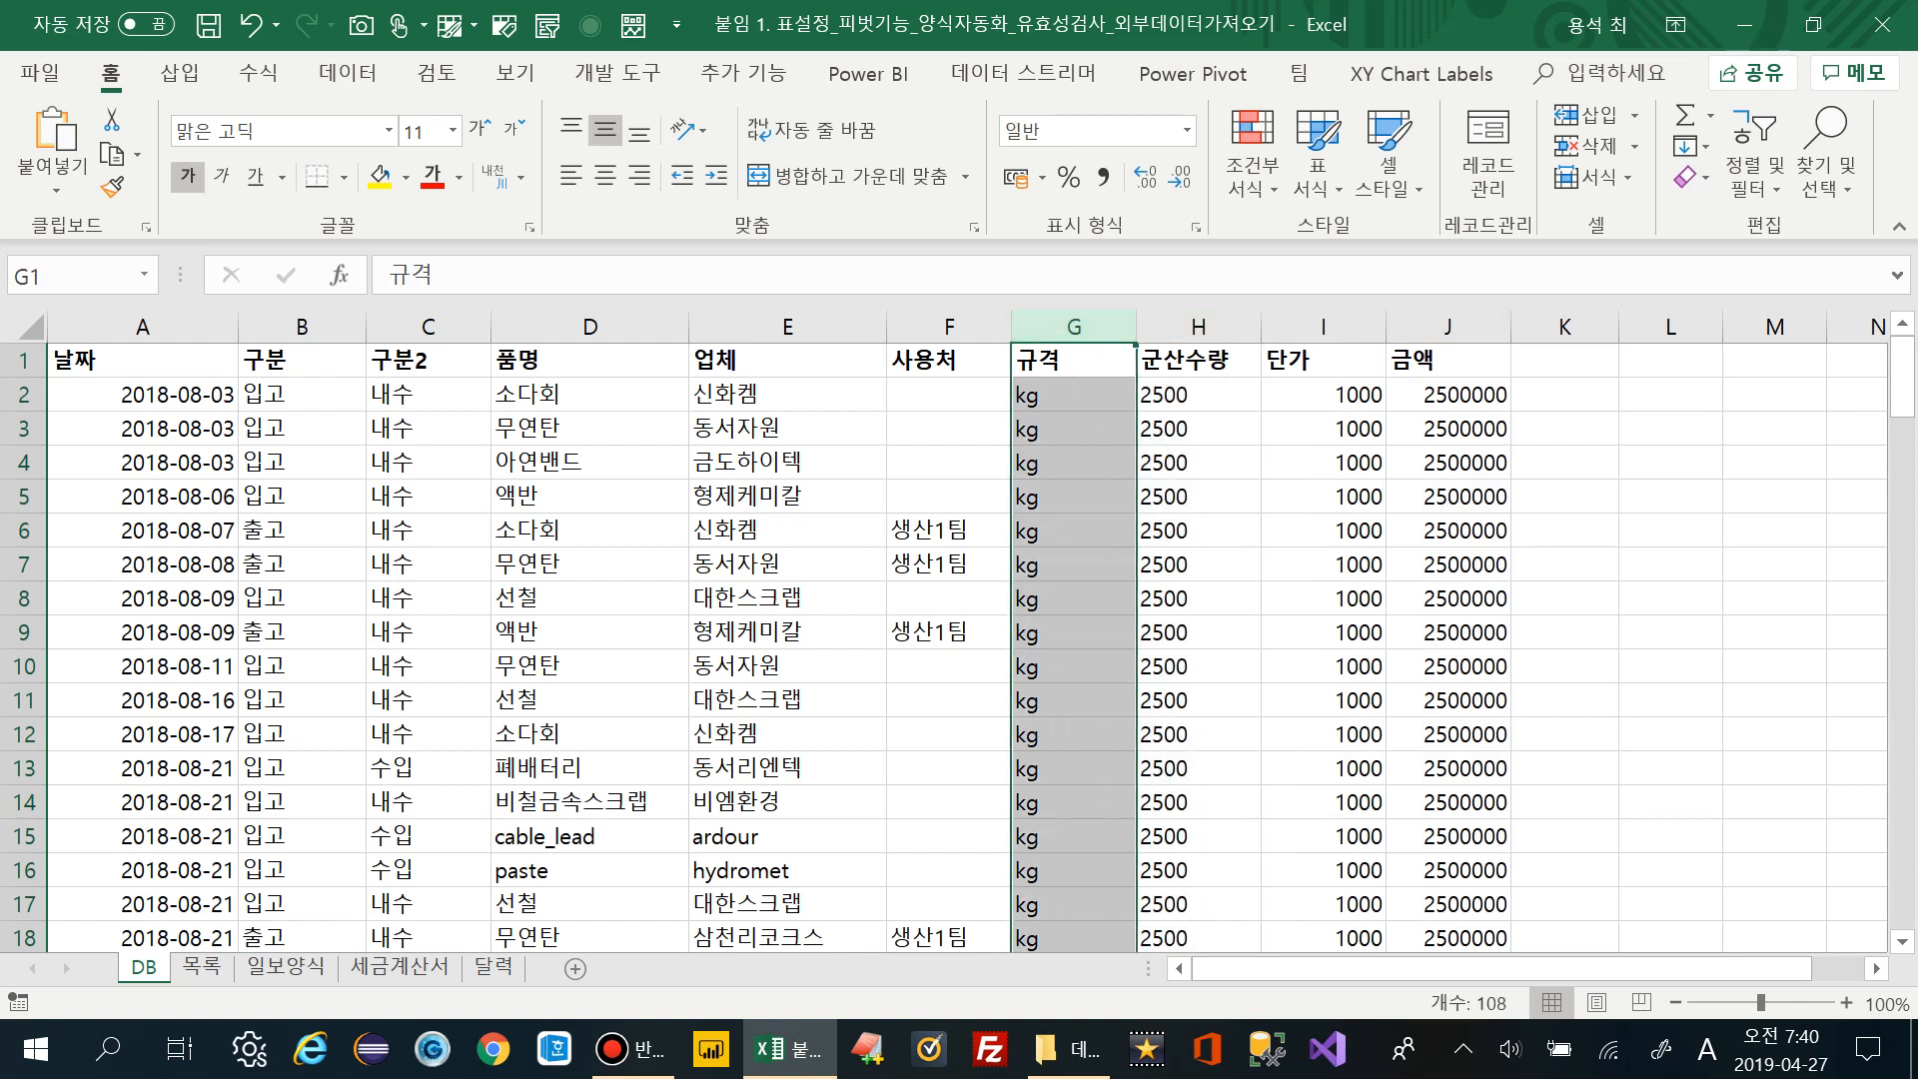
pyautogui.click(787, 360)
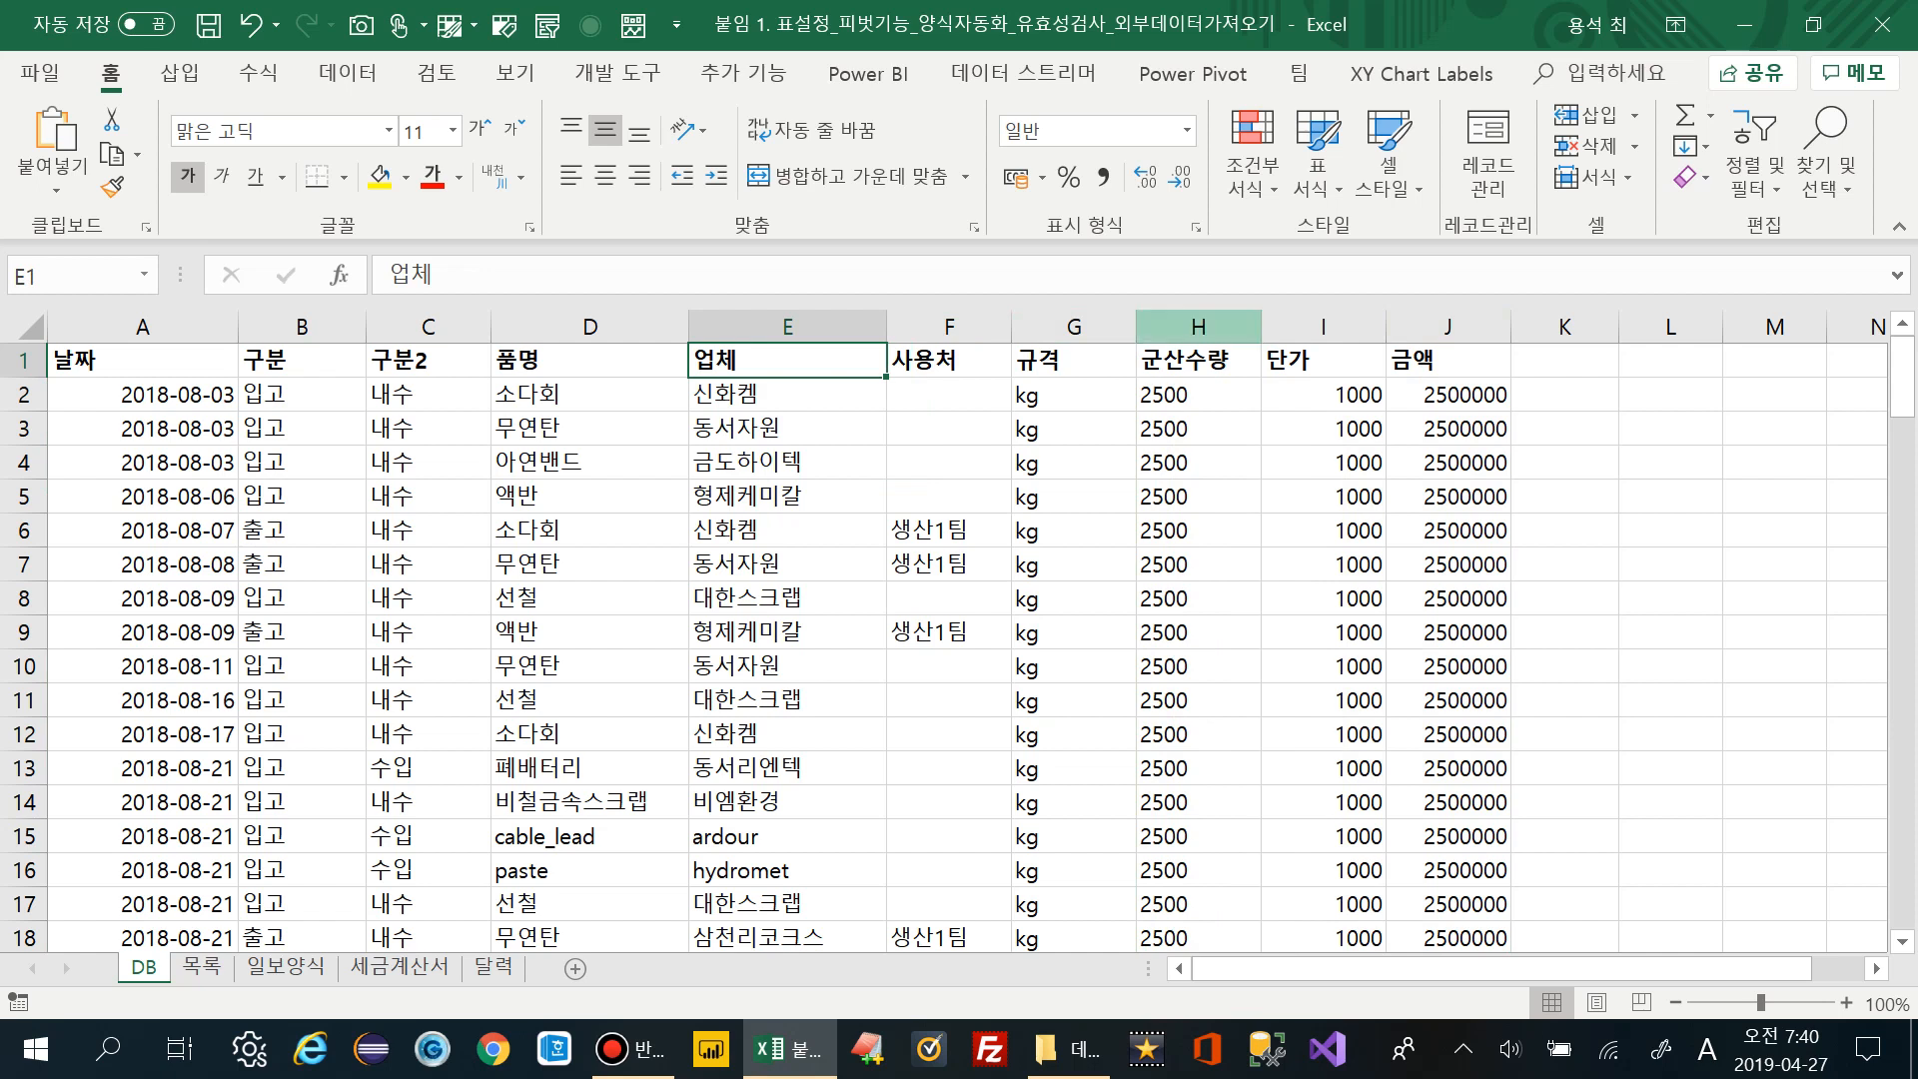
pyautogui.click(1198, 327)
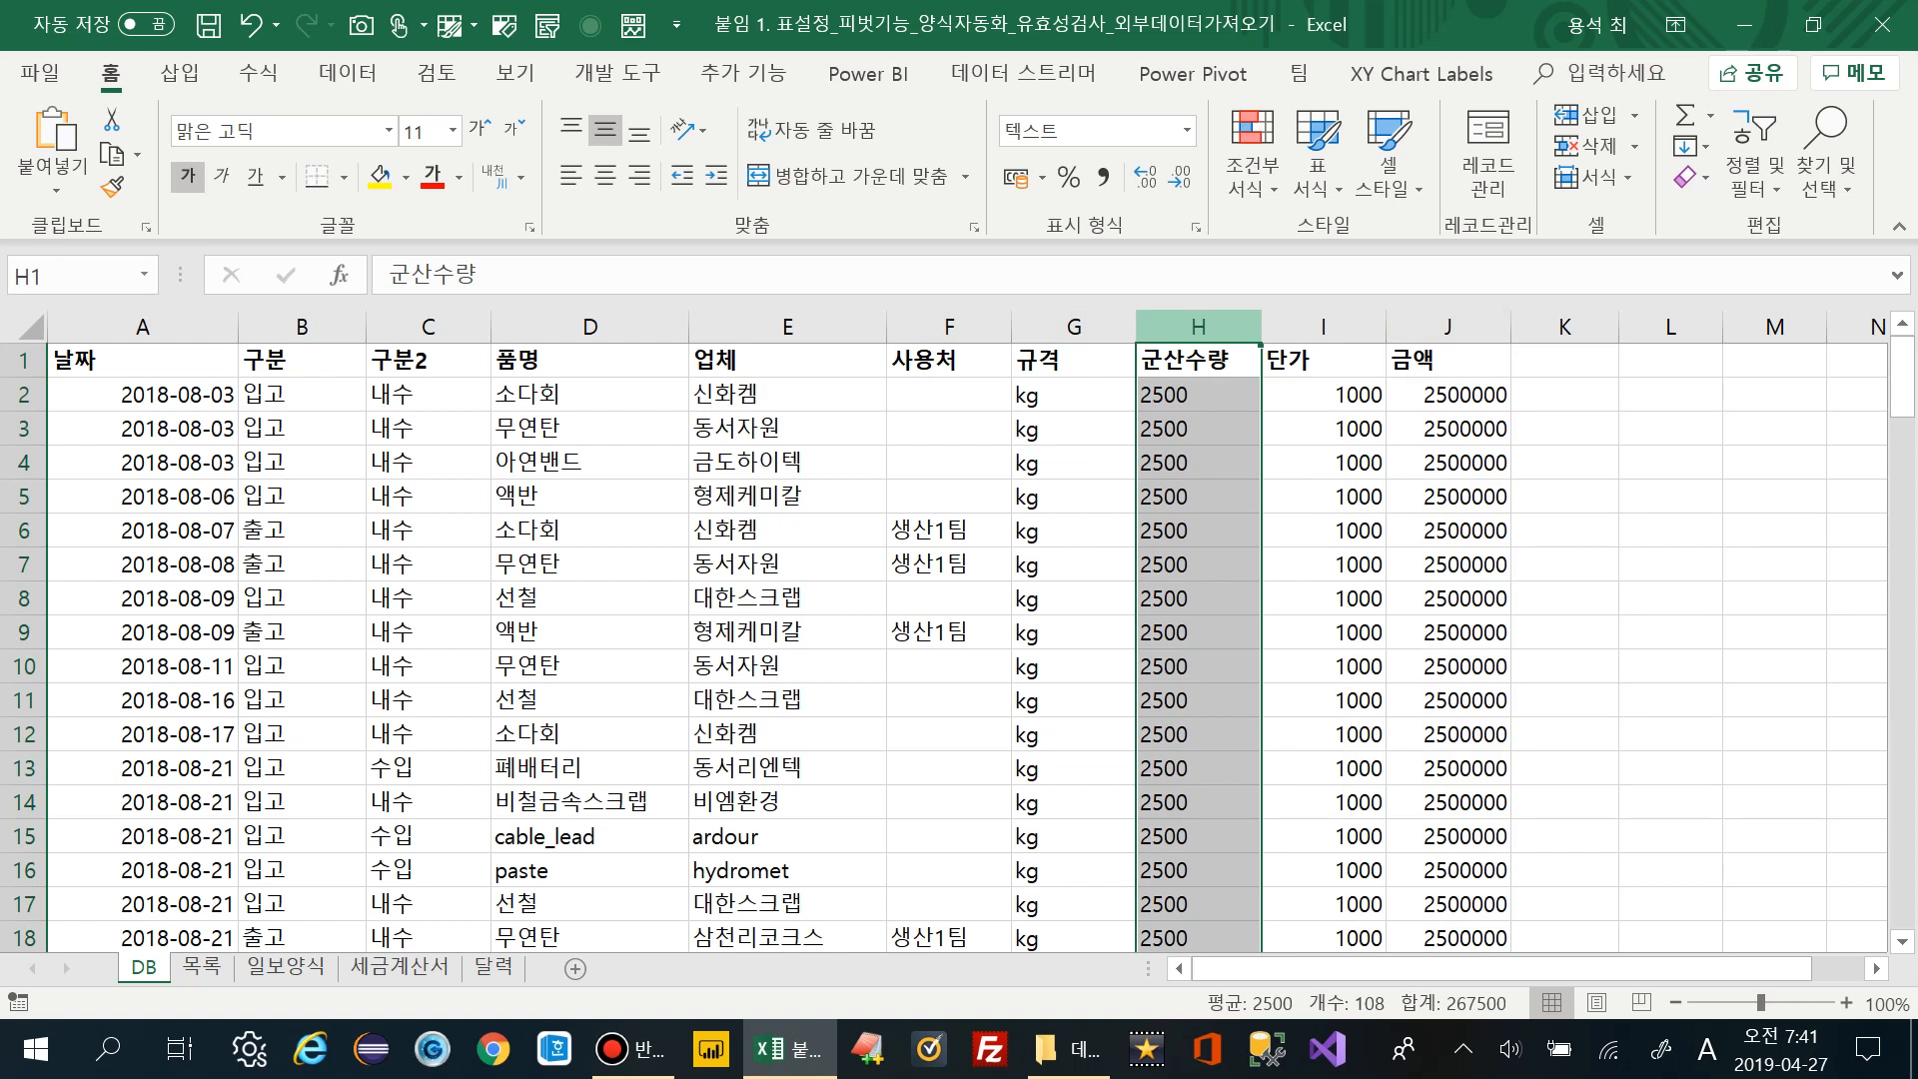
# Format the 군산수량 column (H) as 숫자 (Number) via 셀 서식
pyautogui.rightClick(1205, 330)
pyautogui.click(1260, 654)
pyautogui.click(927, 324)
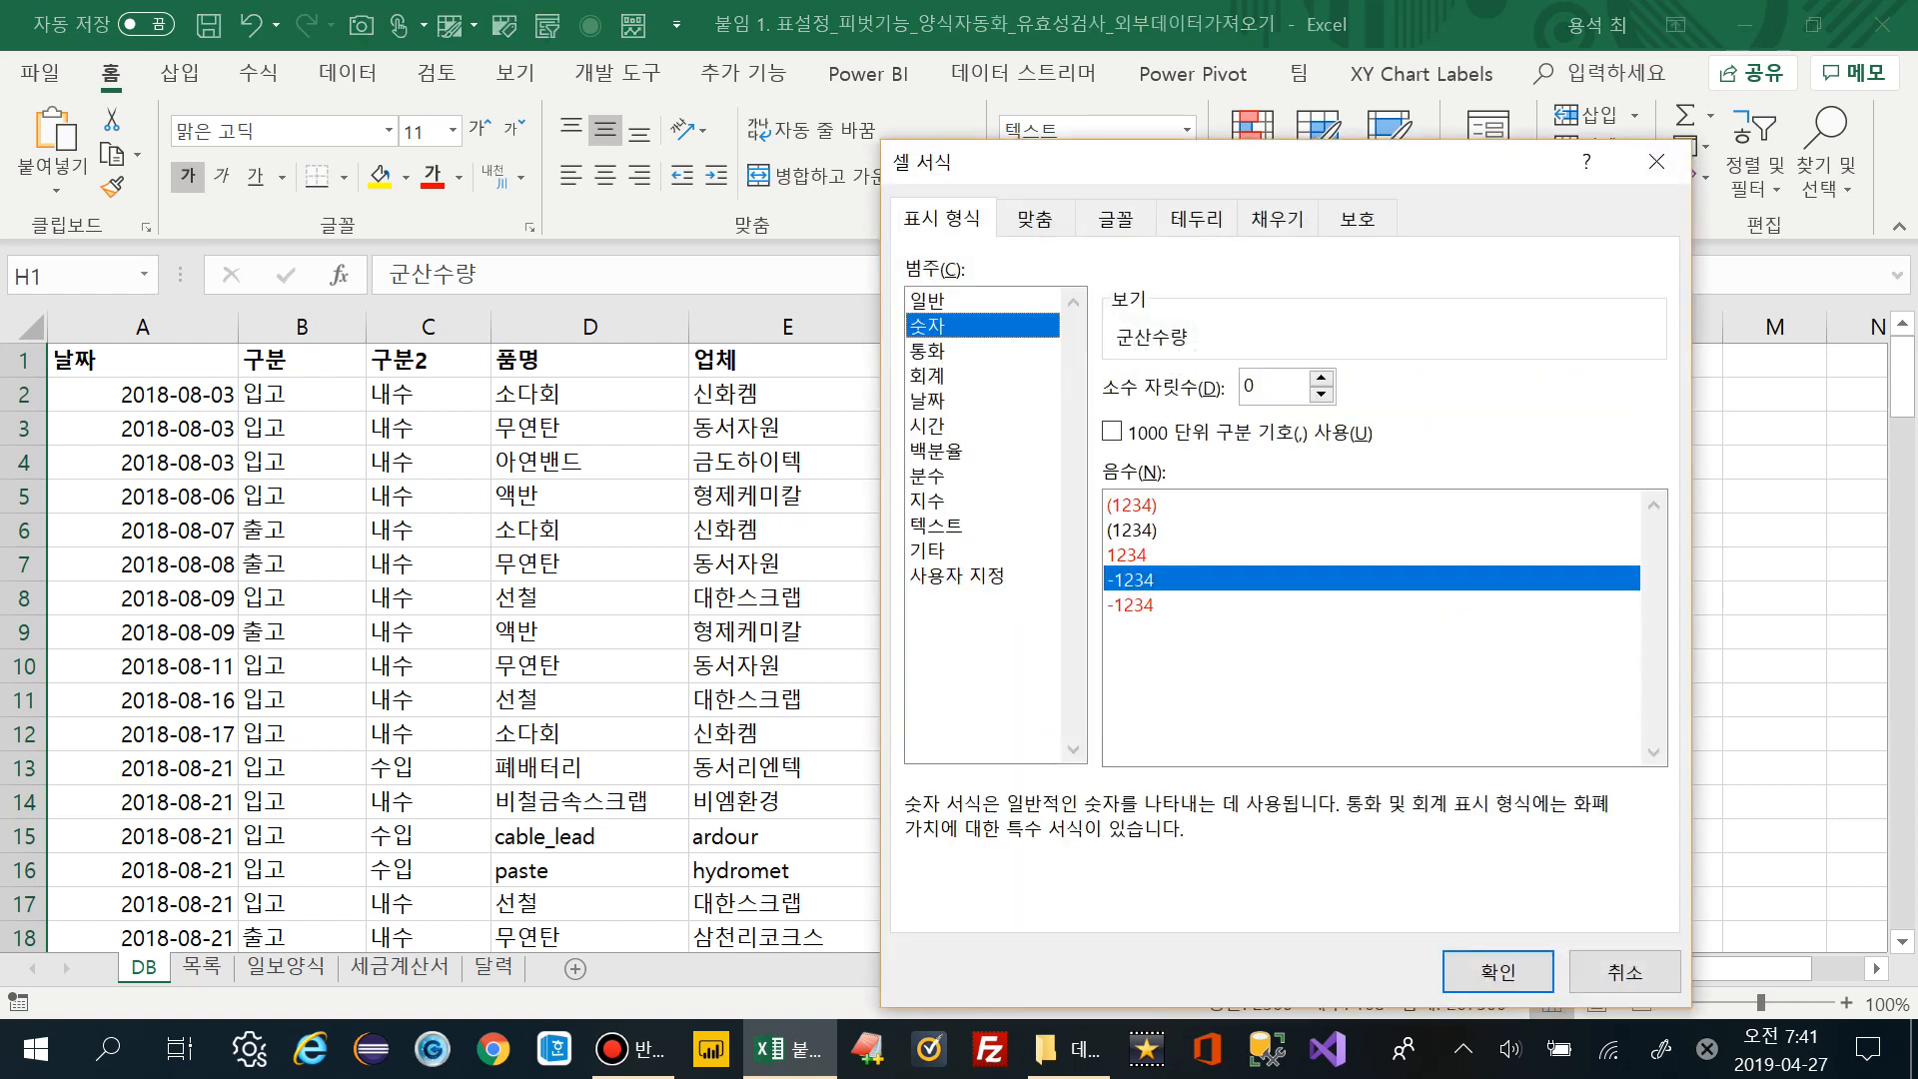
pyautogui.press('Return')
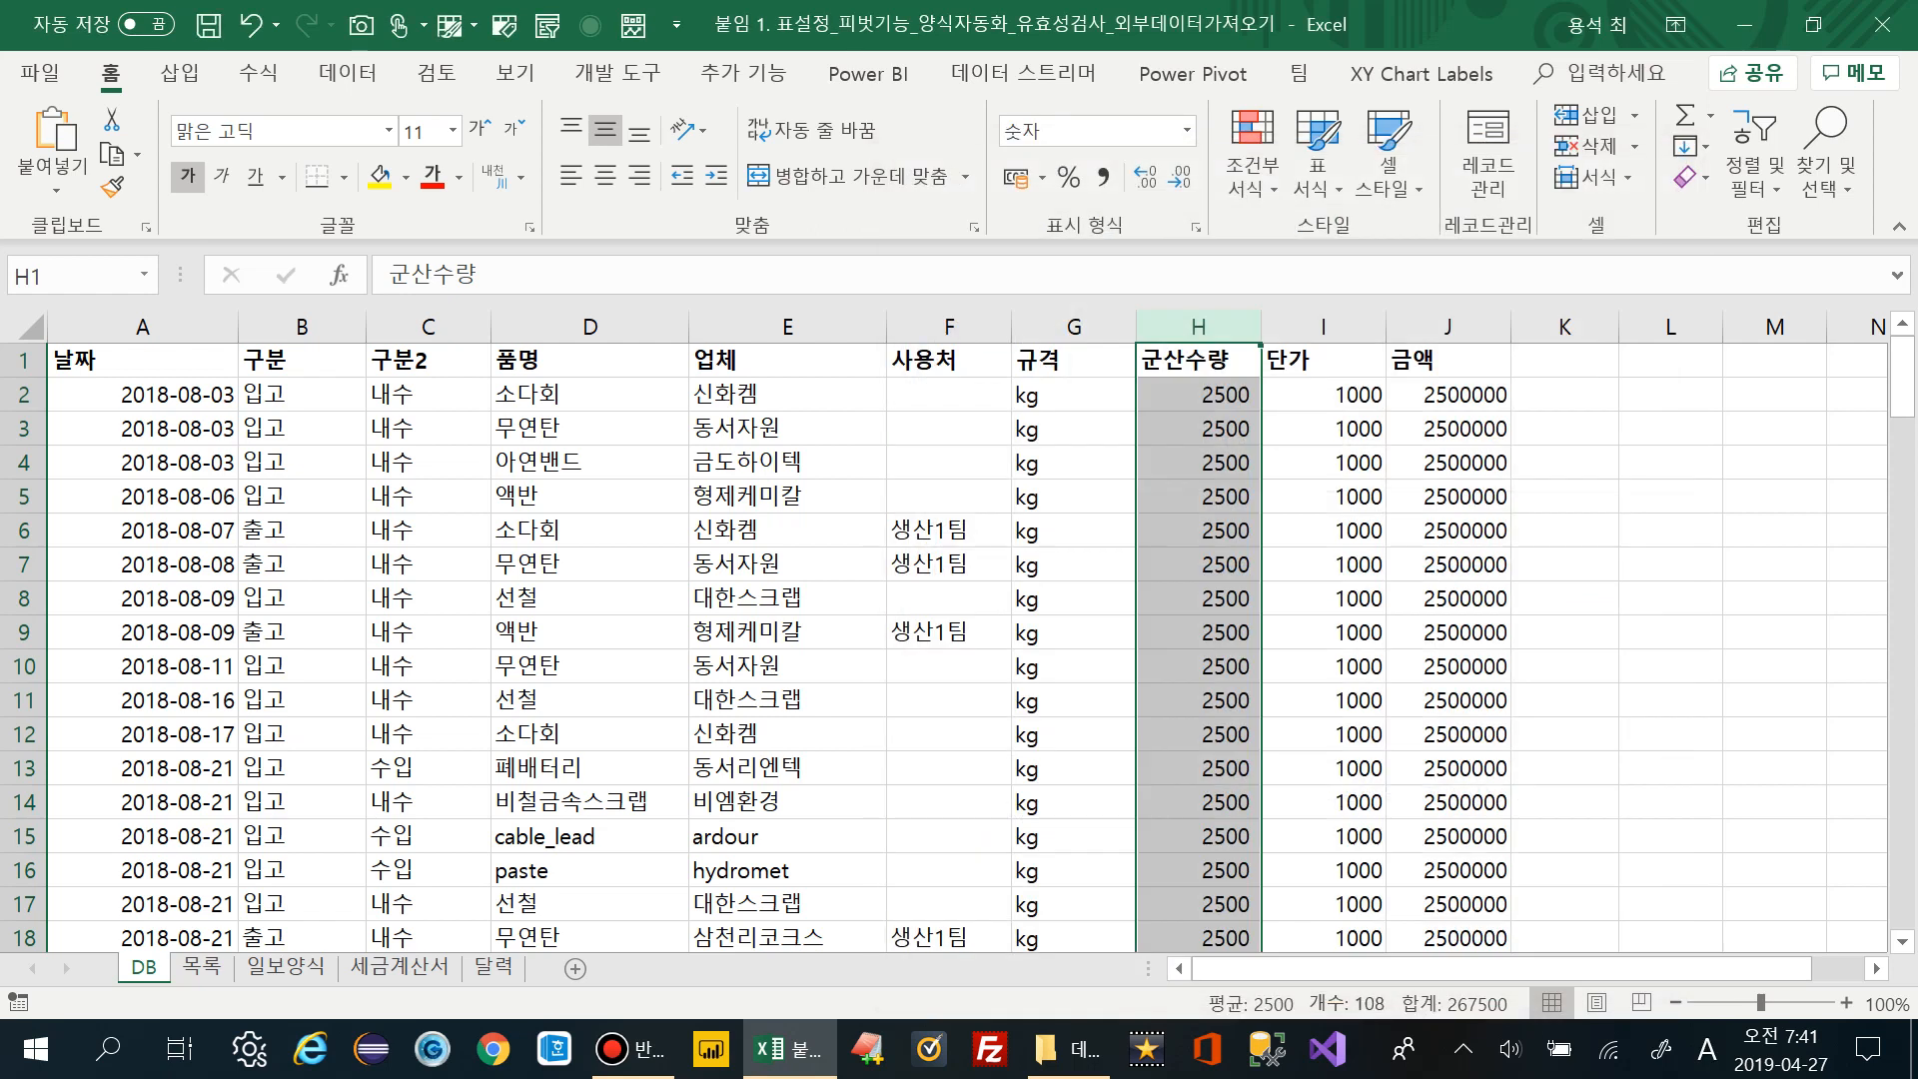
pyautogui.click(788, 597)
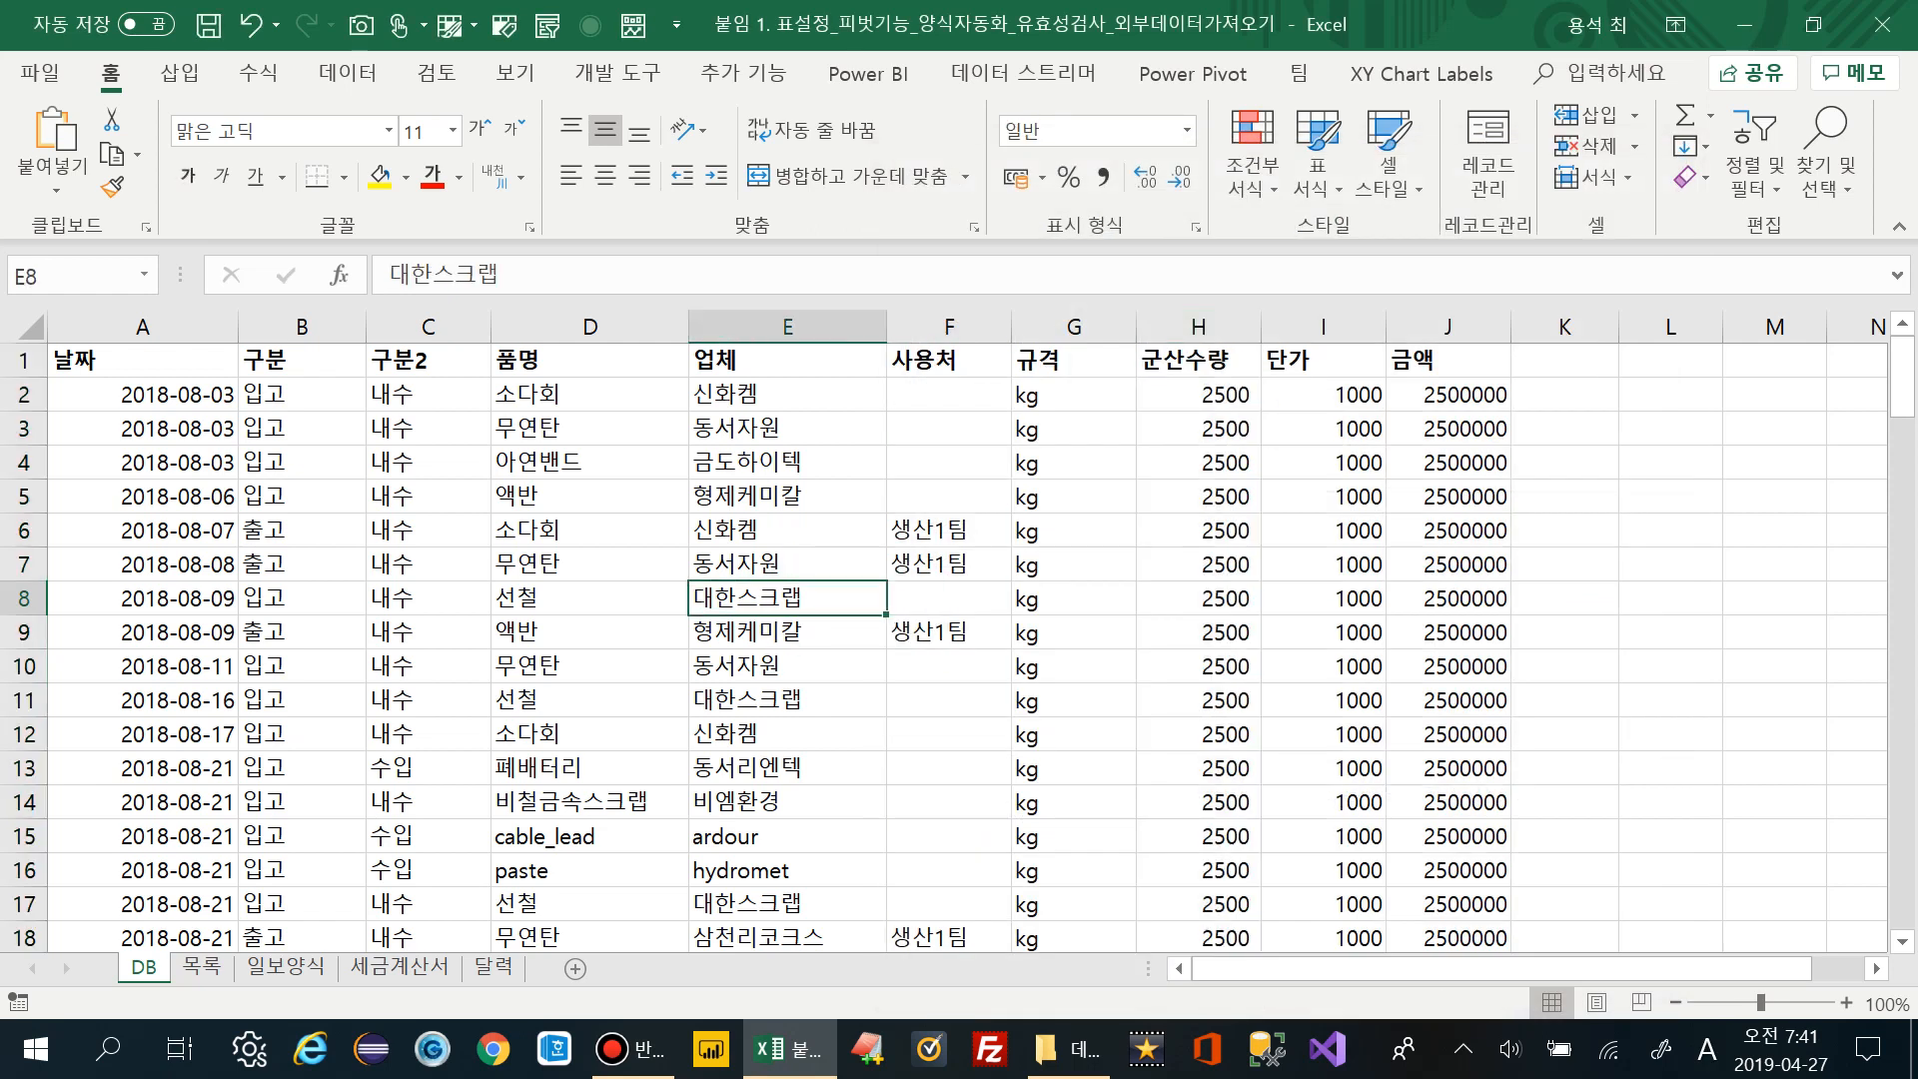
# With column A (날짜) selected, open 데이터 유효성 검사 from the 데이터 tab
pyautogui.click(143, 327)
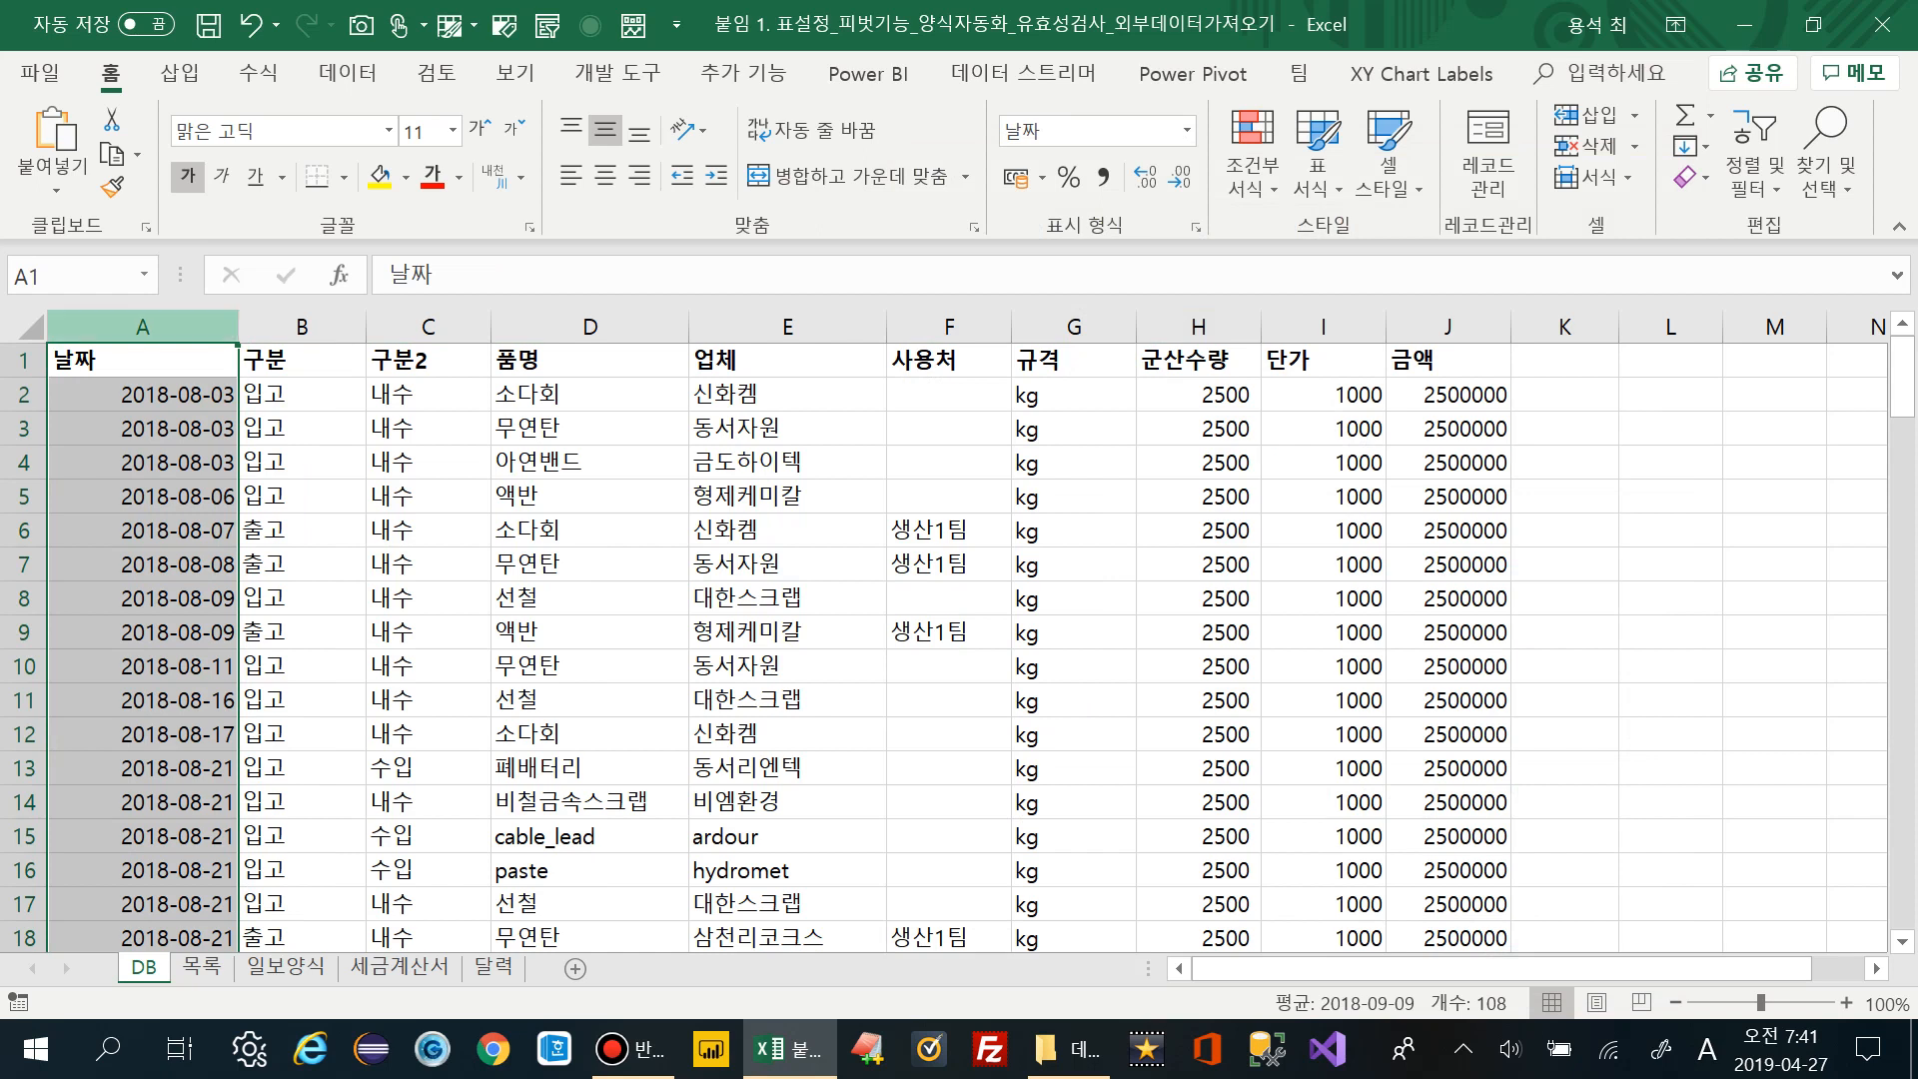
pyautogui.hotkey('alt', 'a')
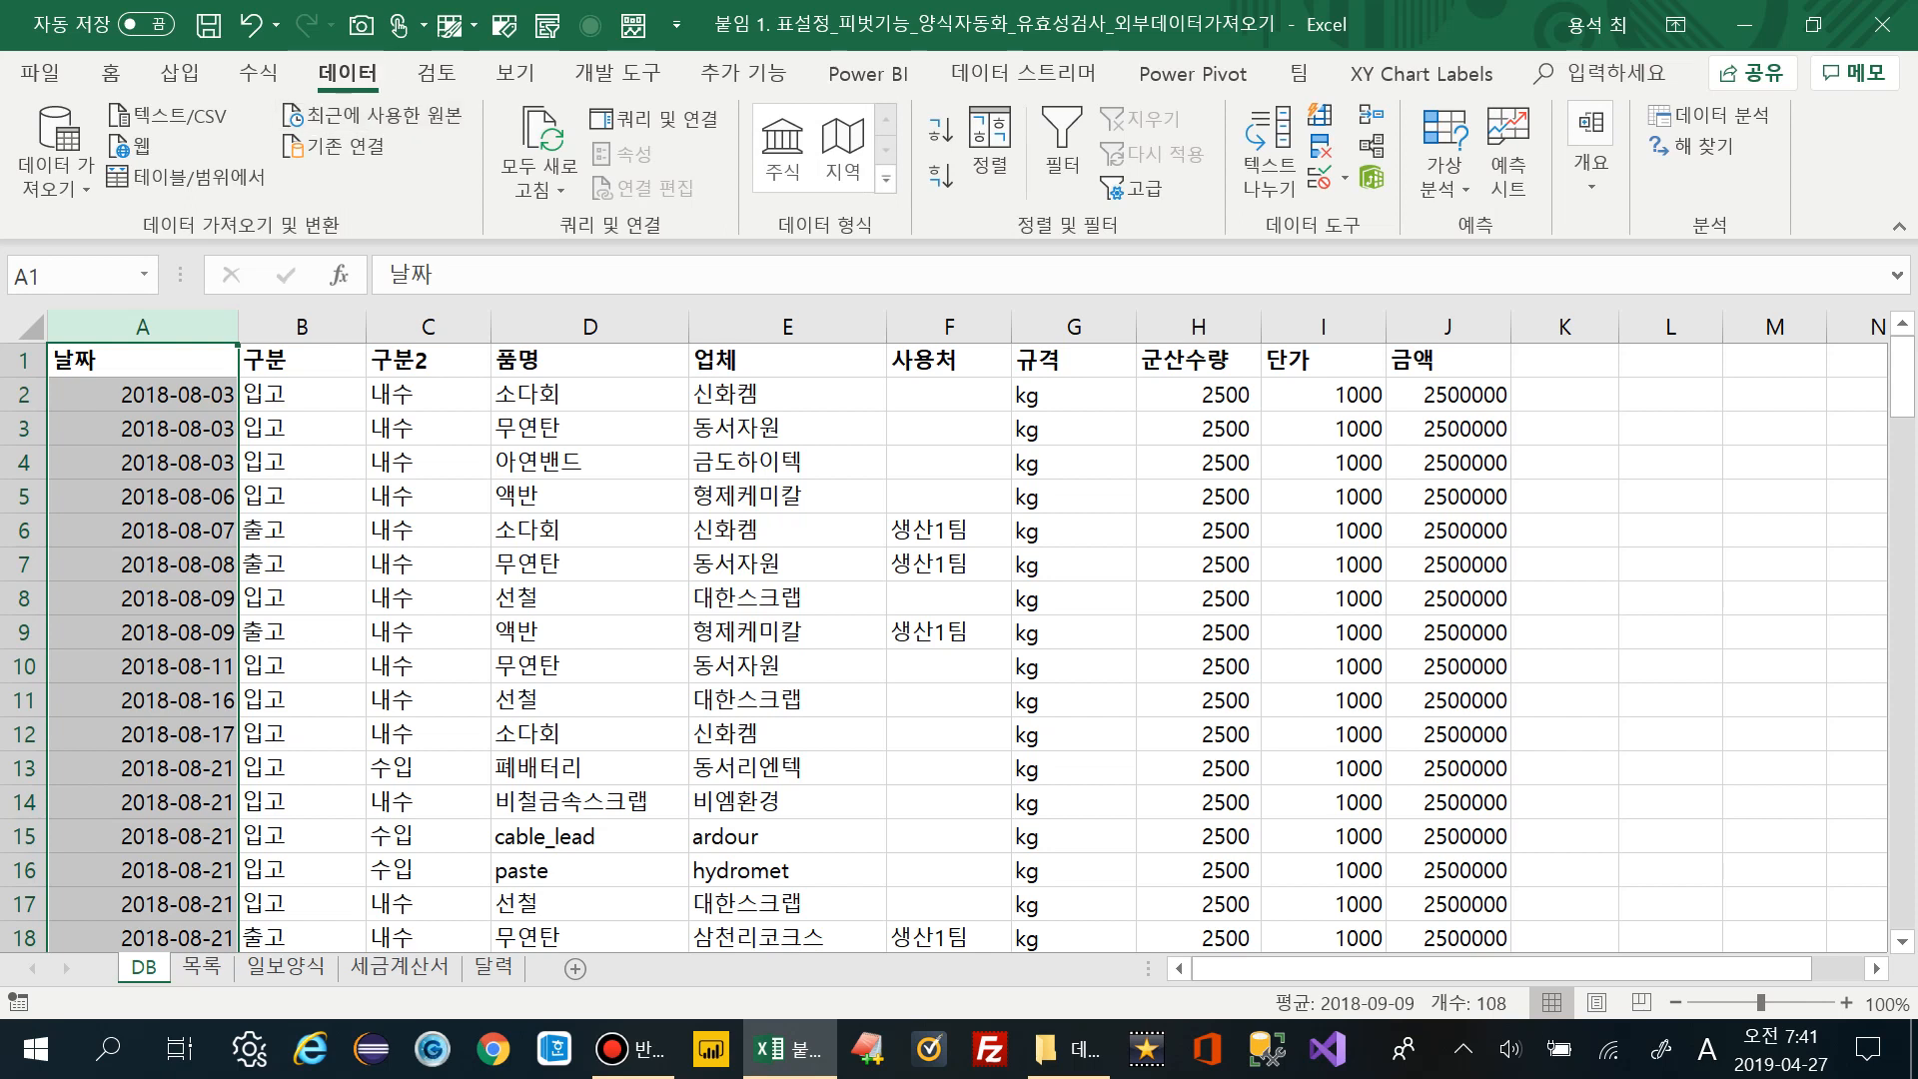
pyautogui.click(1344, 178)
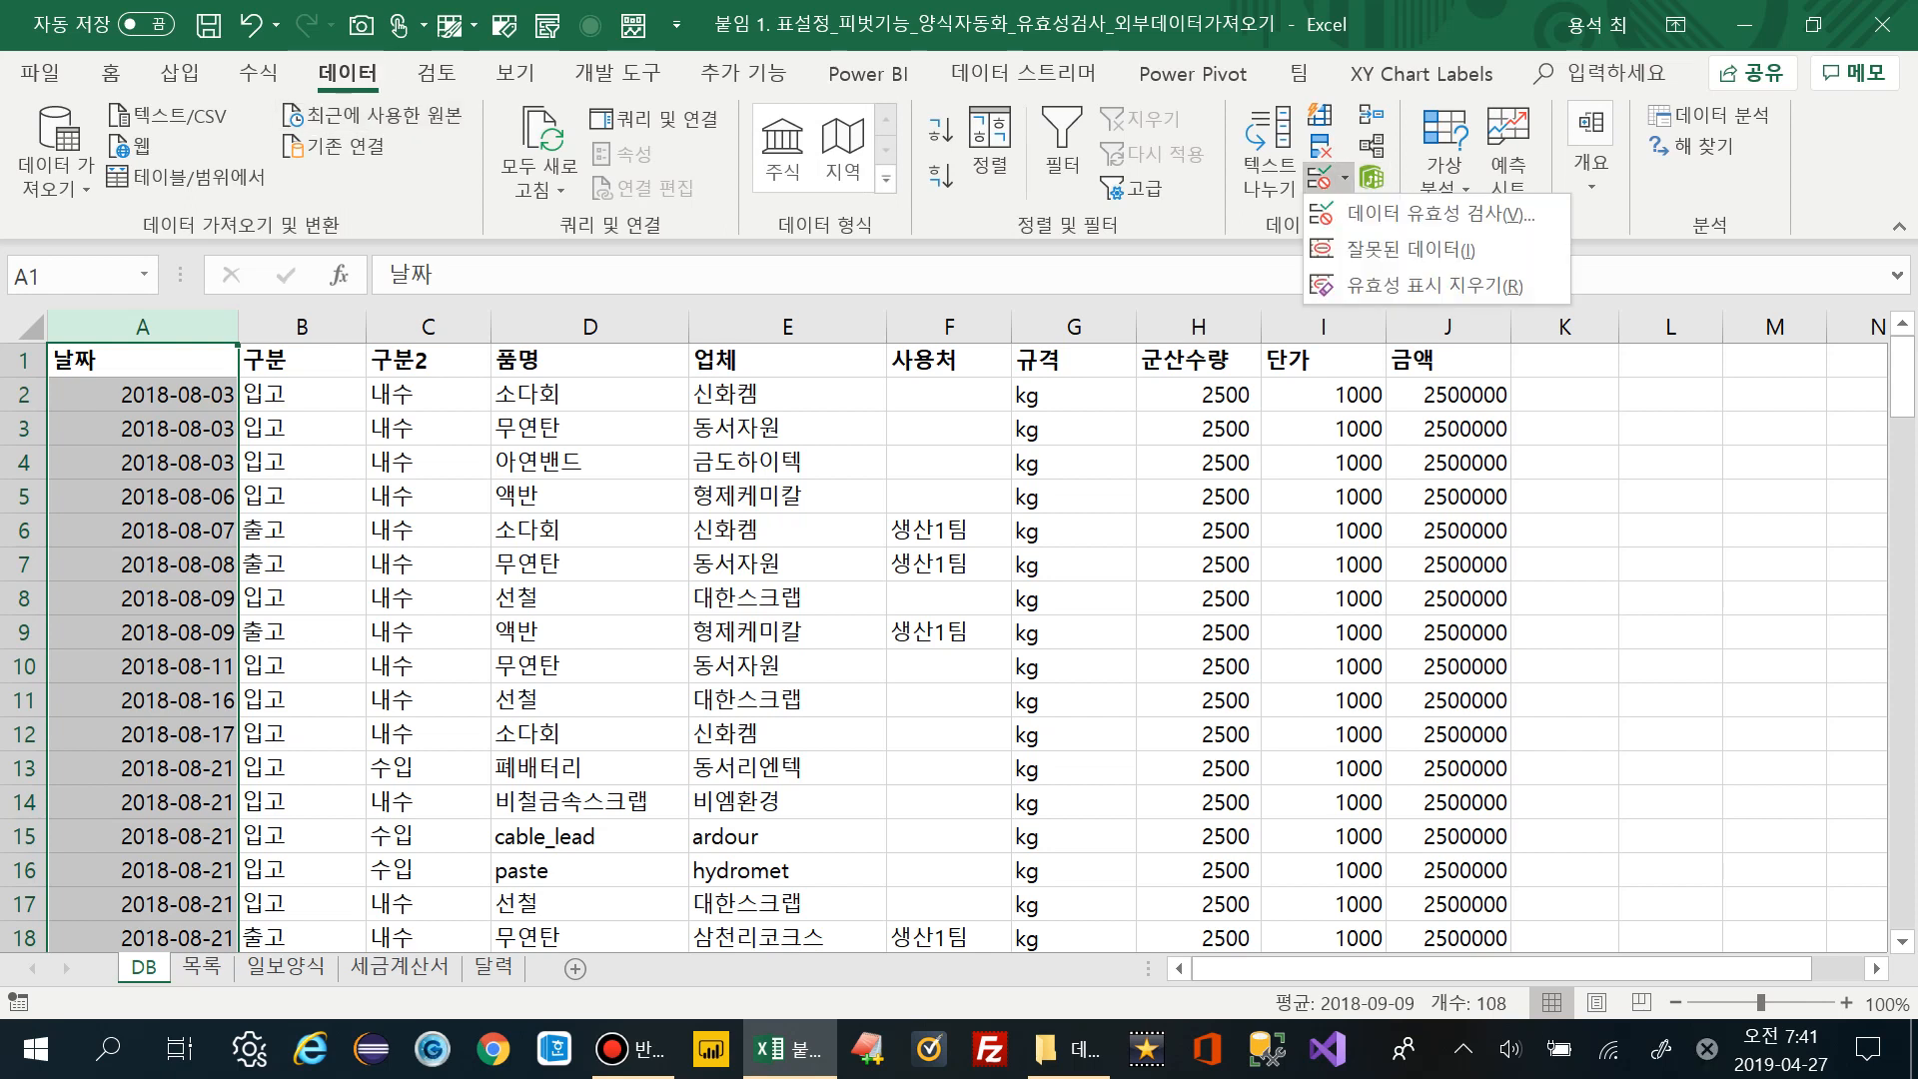
pyautogui.press('Down')
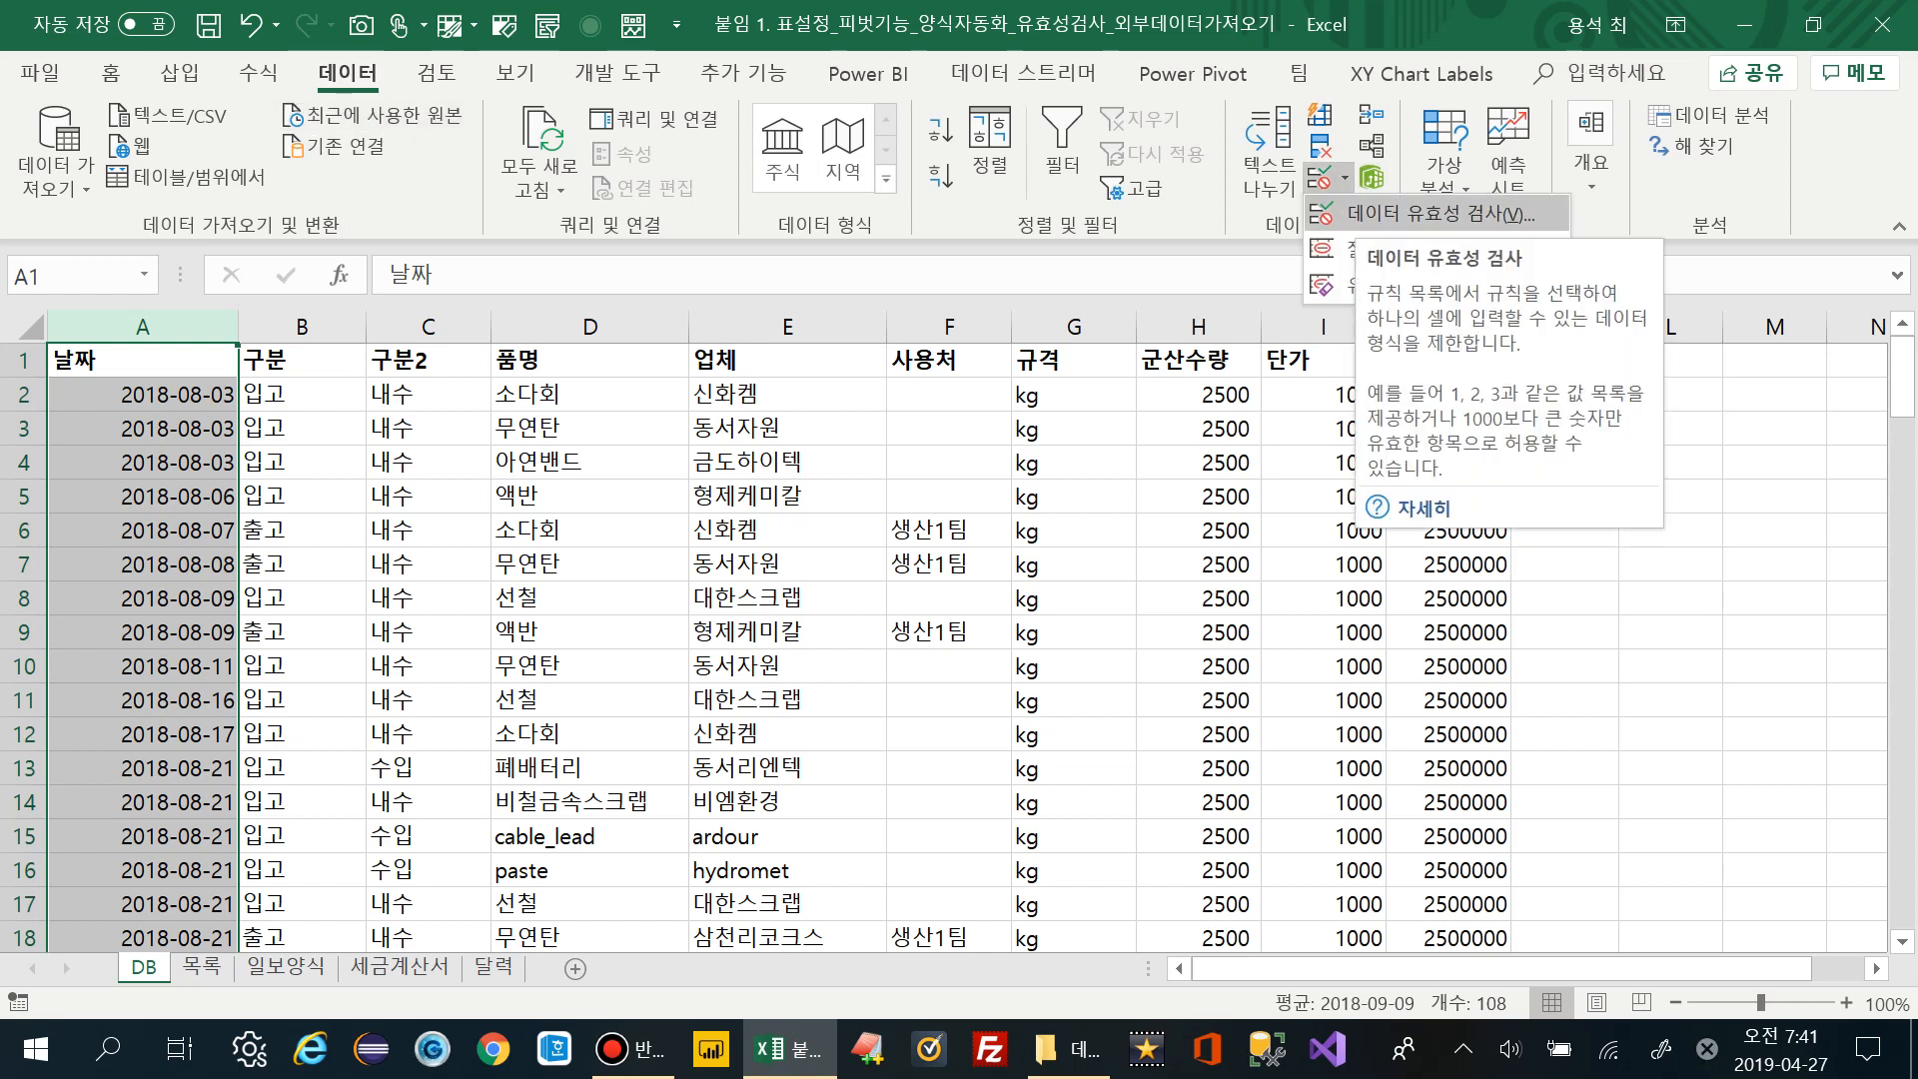
pyautogui.press('Return')
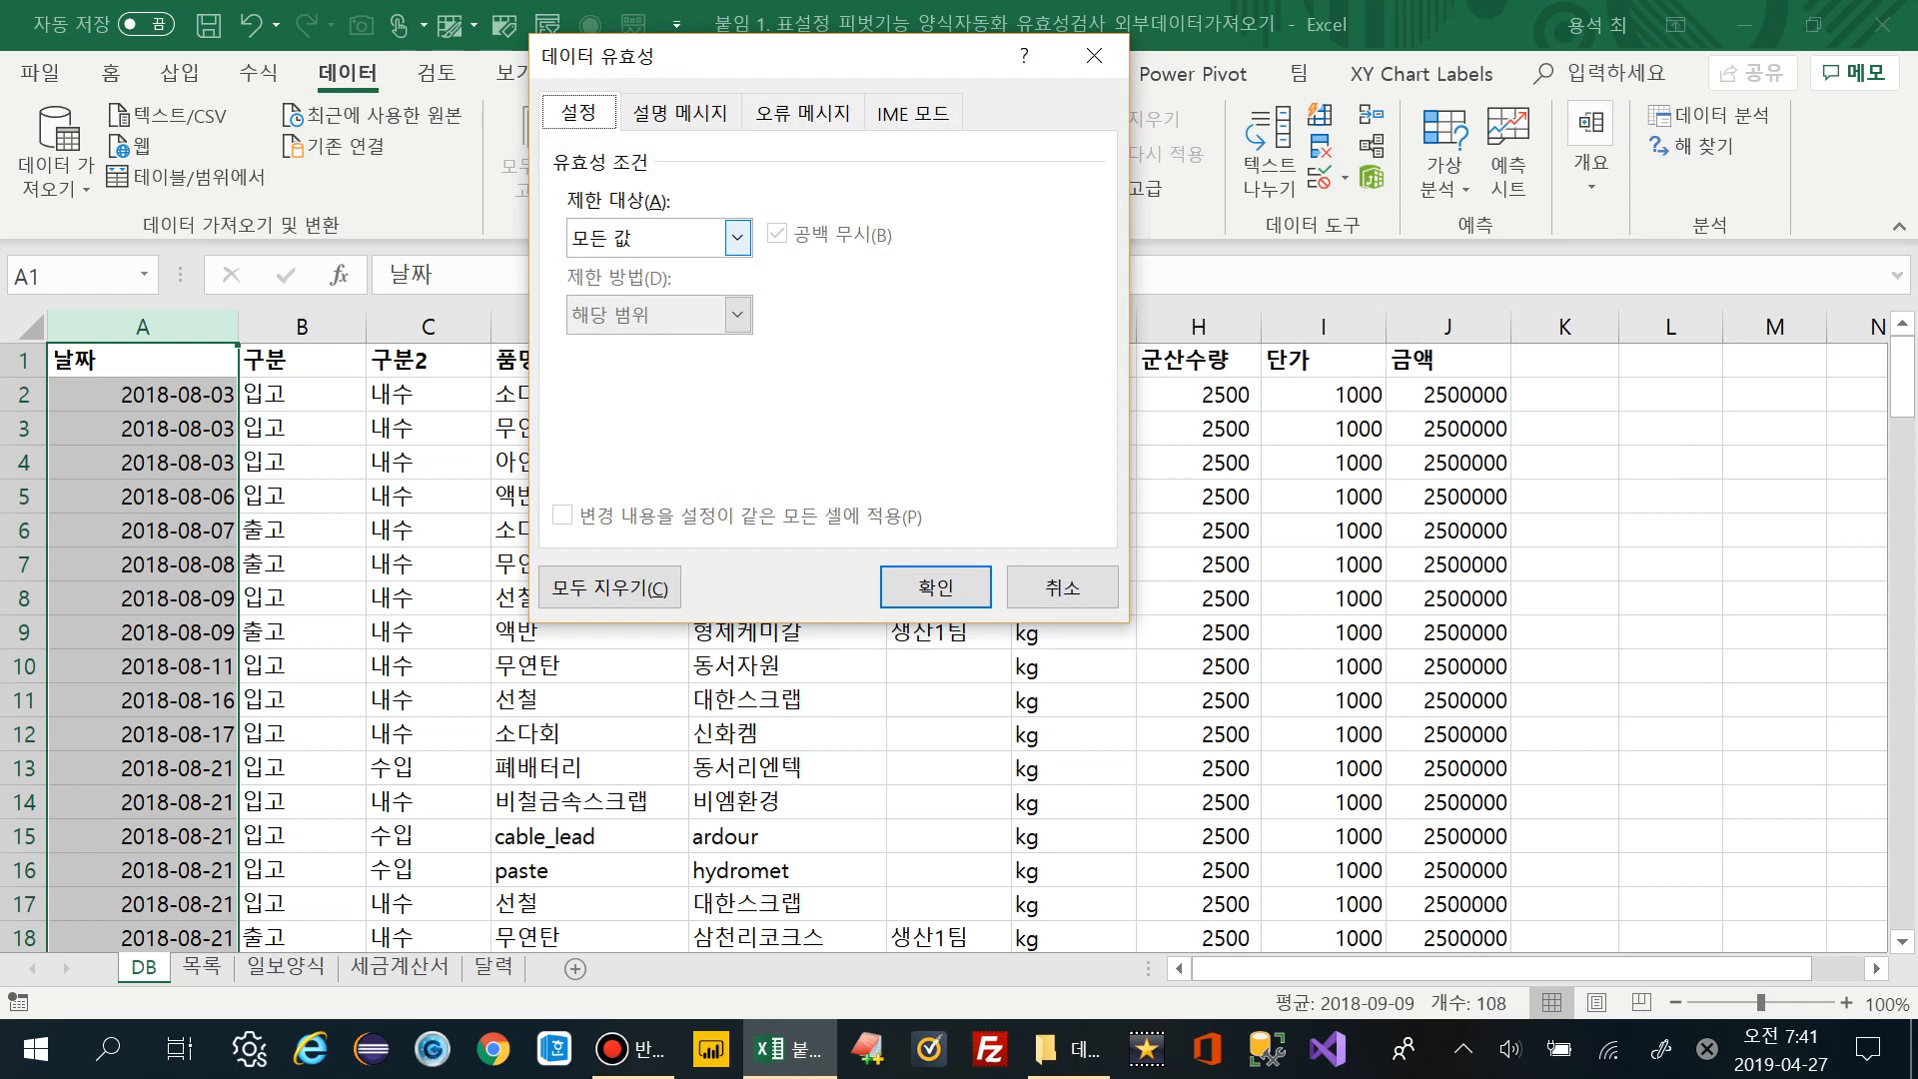
# Set the allowed value type to 날짜 (Date)
pyautogui.click(737, 237)
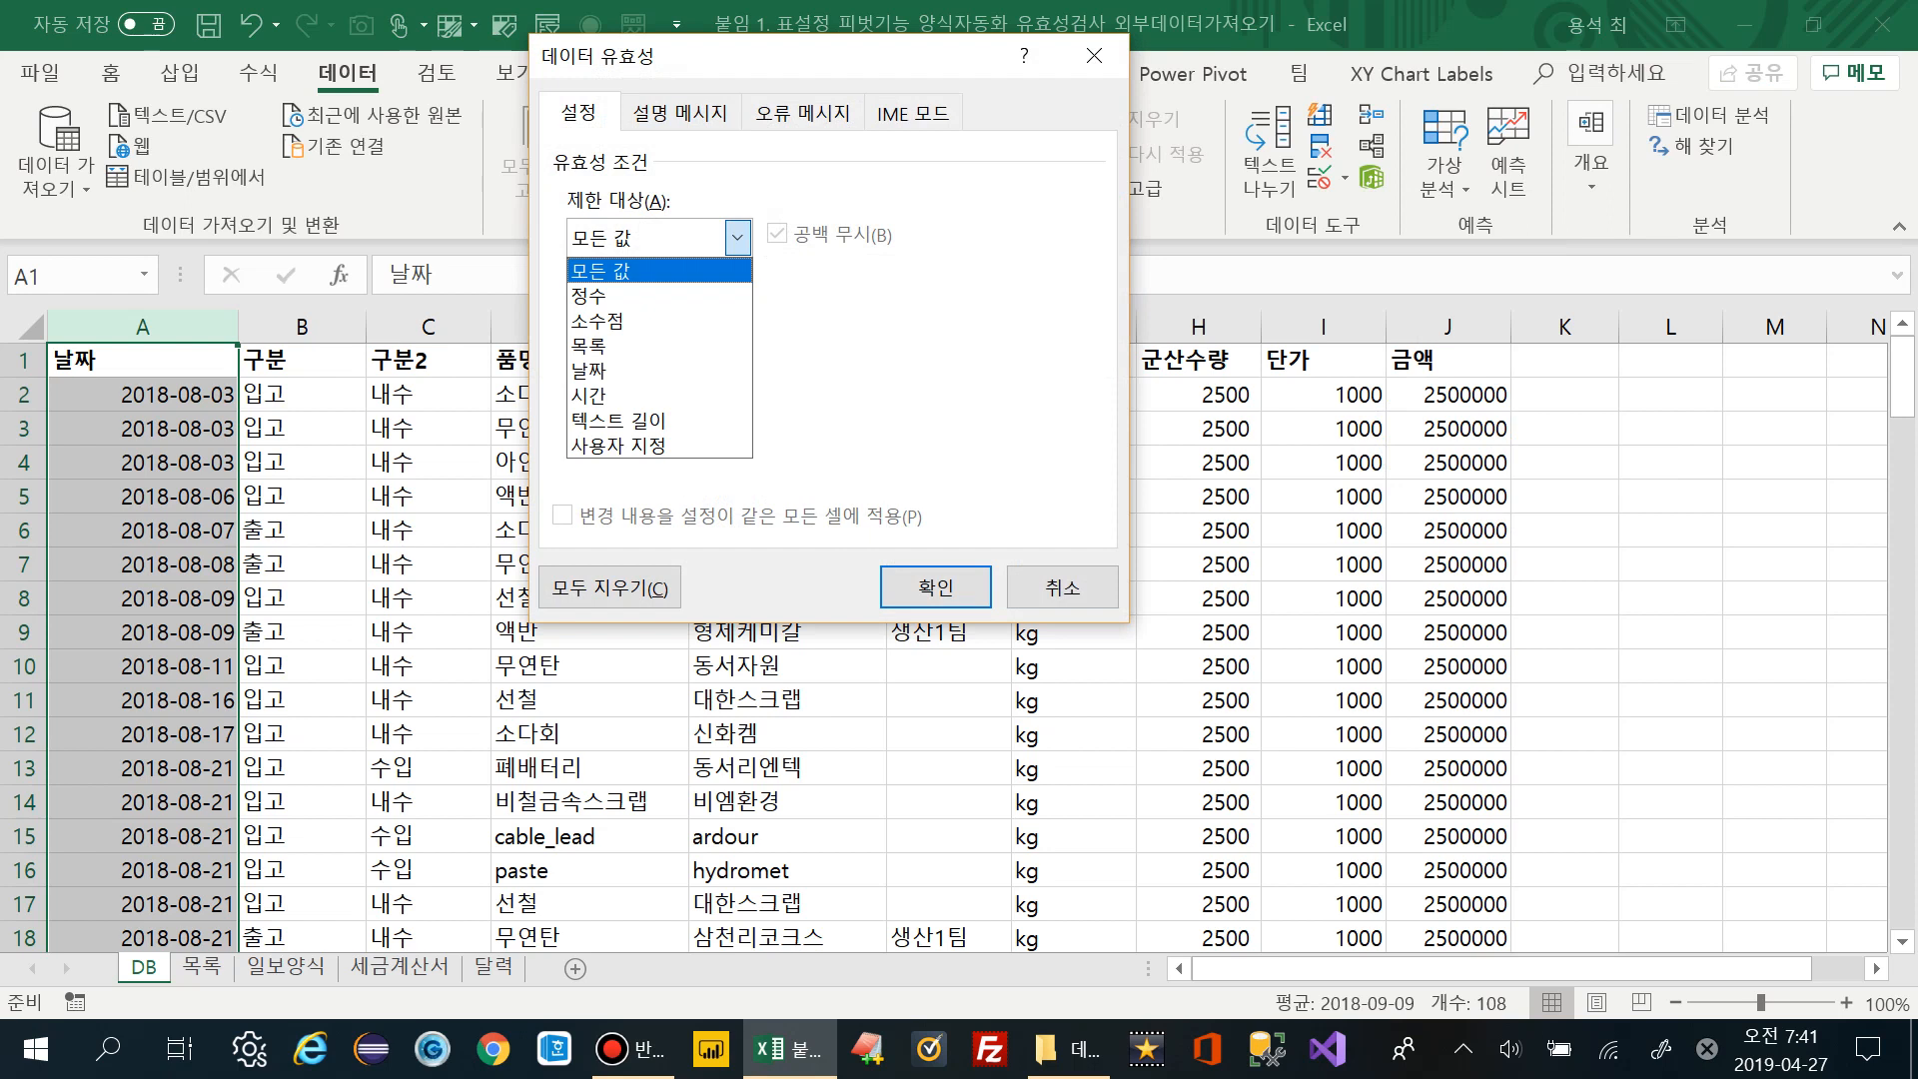
pyautogui.press('Down')
pyautogui.press('Down')
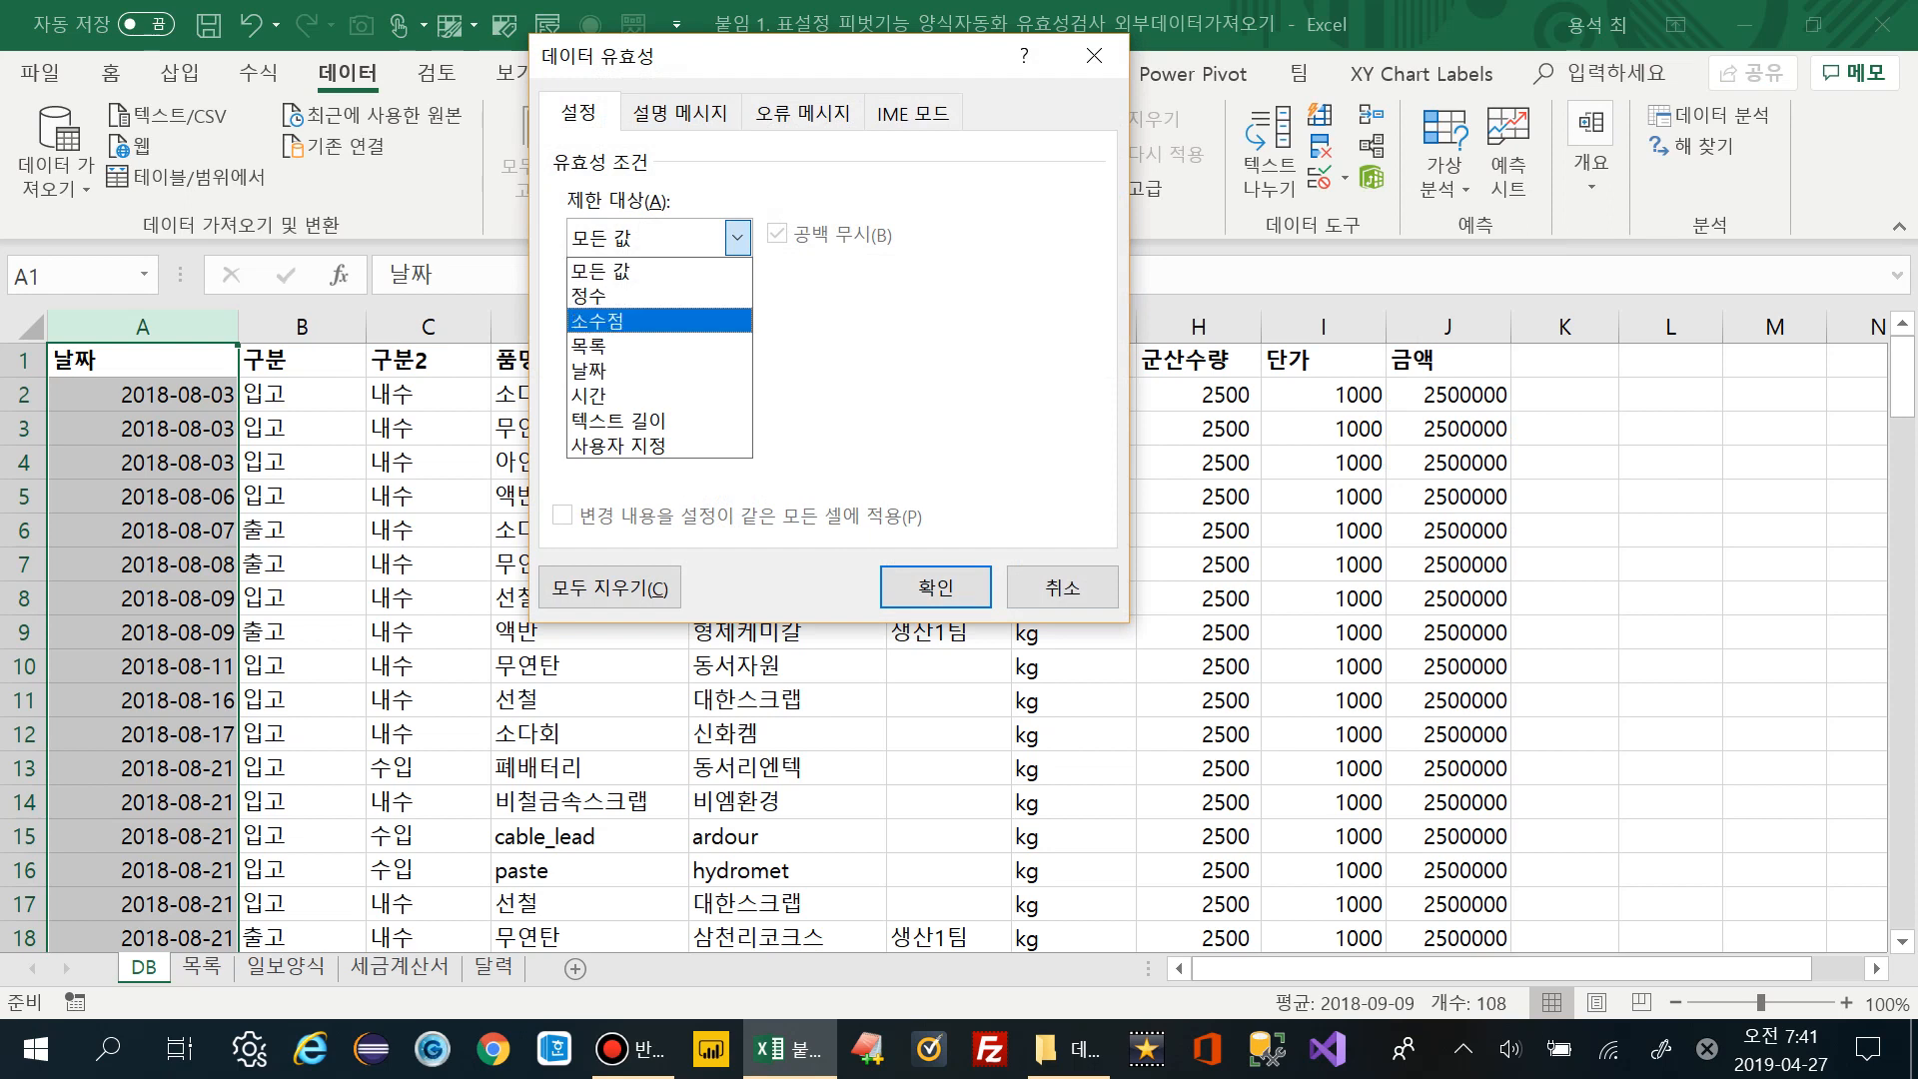
pyautogui.press('Down')
pyautogui.press('Down')
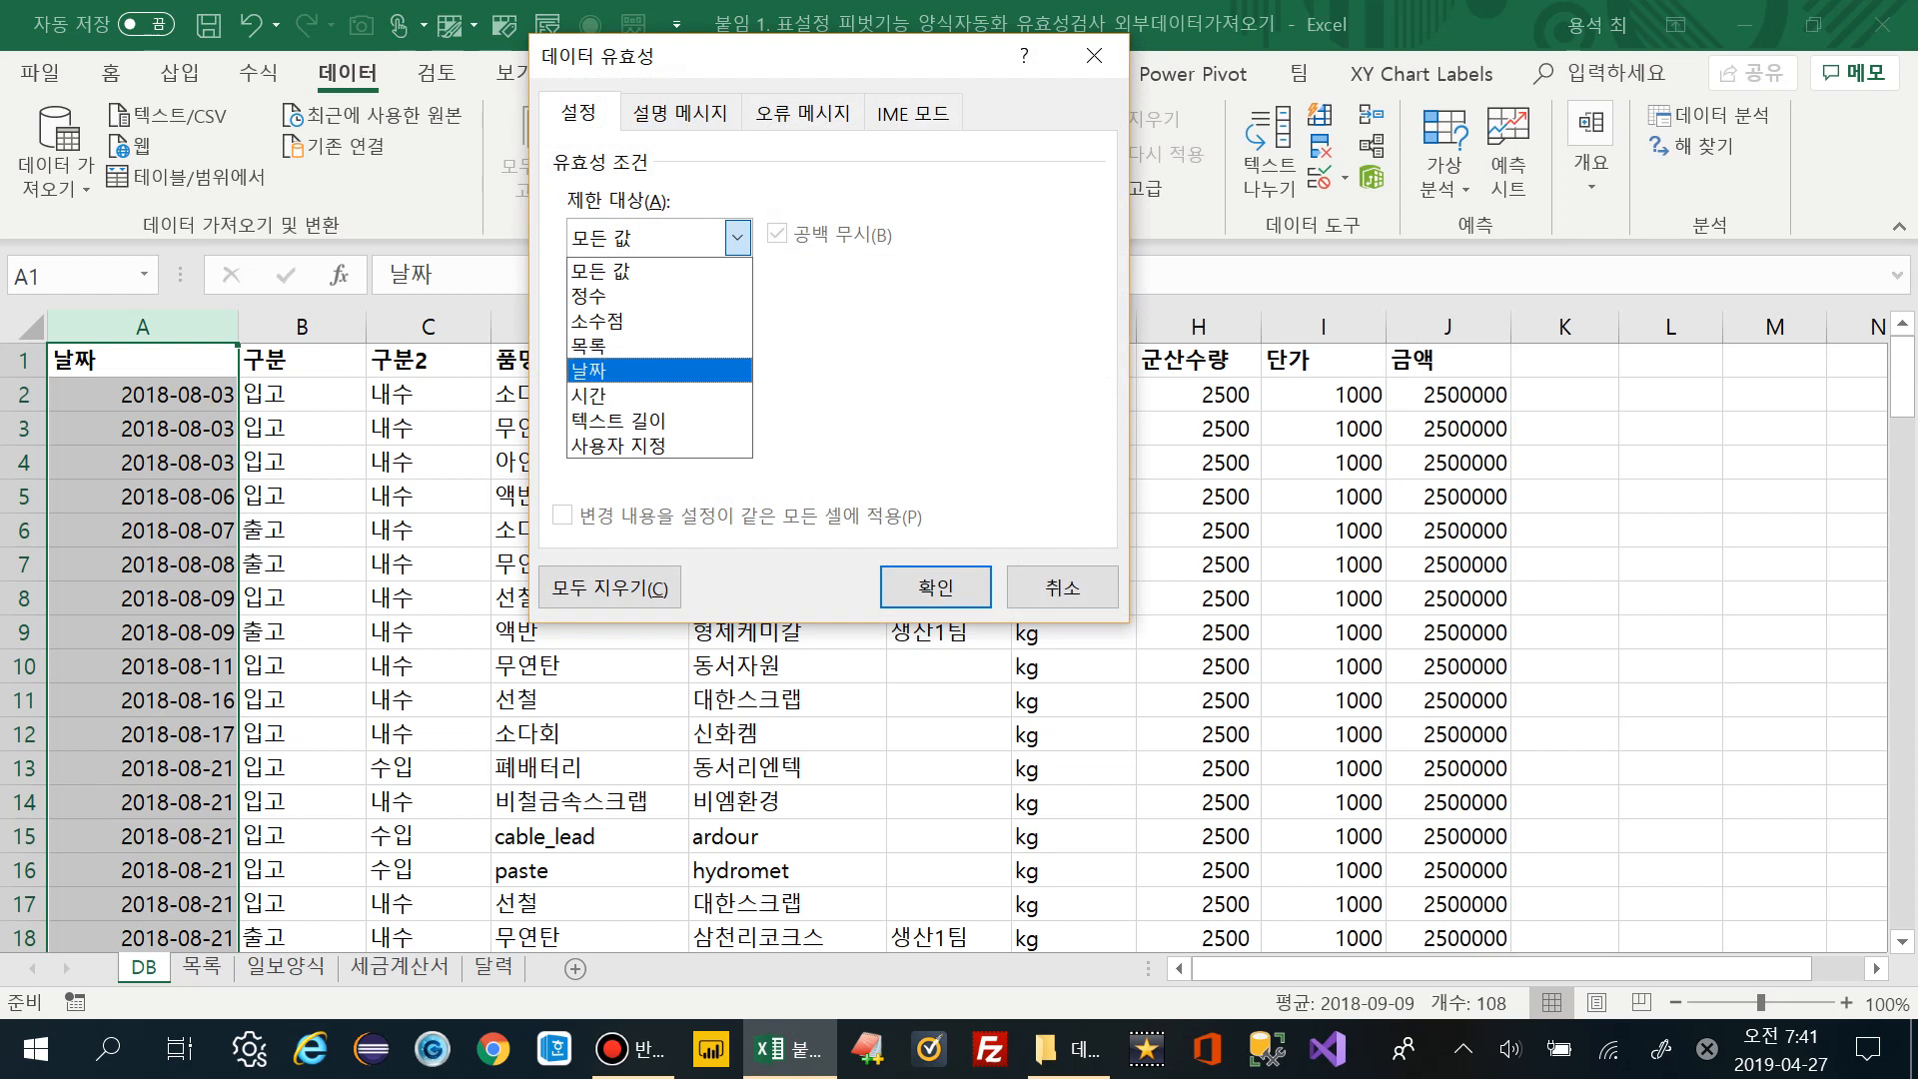
pyautogui.press('Up')
pyautogui.press('Up')
pyautogui.press('Up')
pyautogui.press('Down')
pyautogui.press('Down')
pyautogui.press('Down')
pyautogui.press('Down')
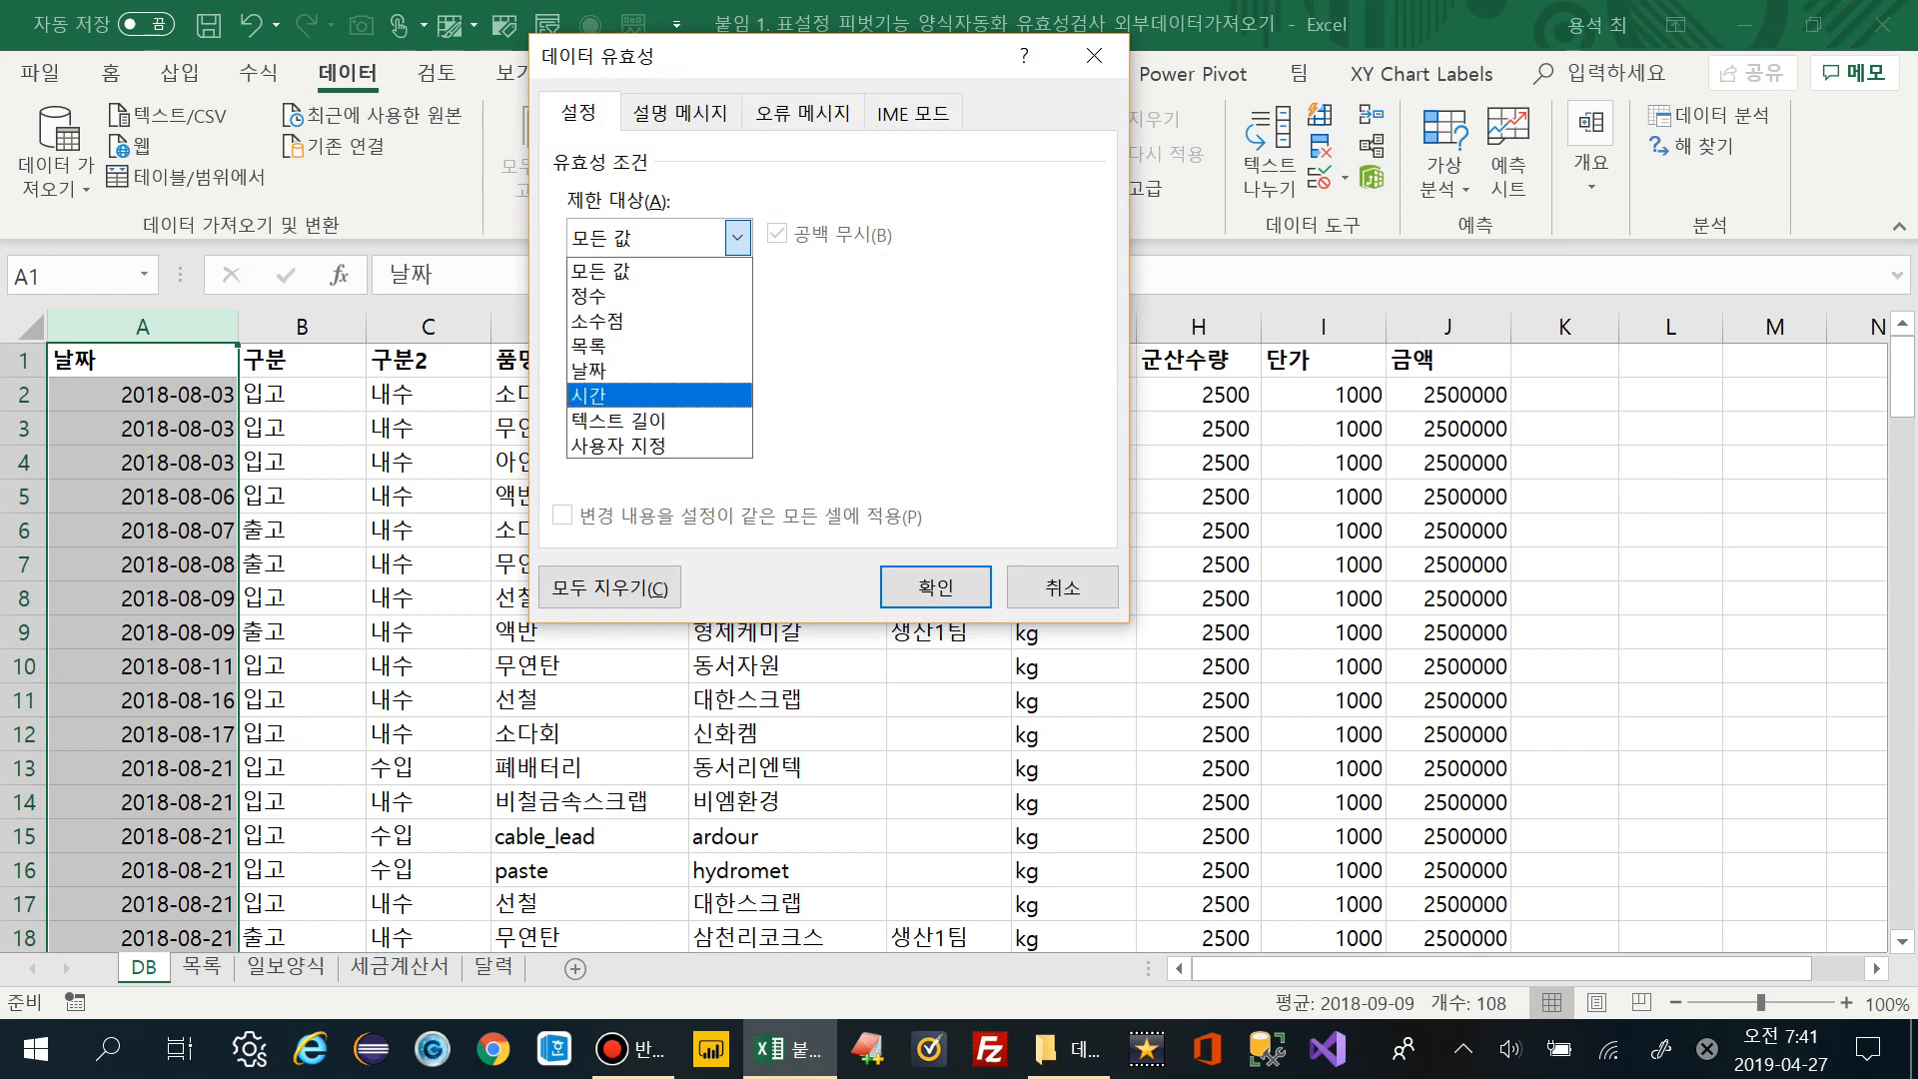
pyautogui.press('Up')
pyautogui.press('Up')
pyautogui.press('Up')
pyautogui.press('Down')
pyautogui.press('Down')
pyautogui.press('Down')
pyautogui.press('Up')
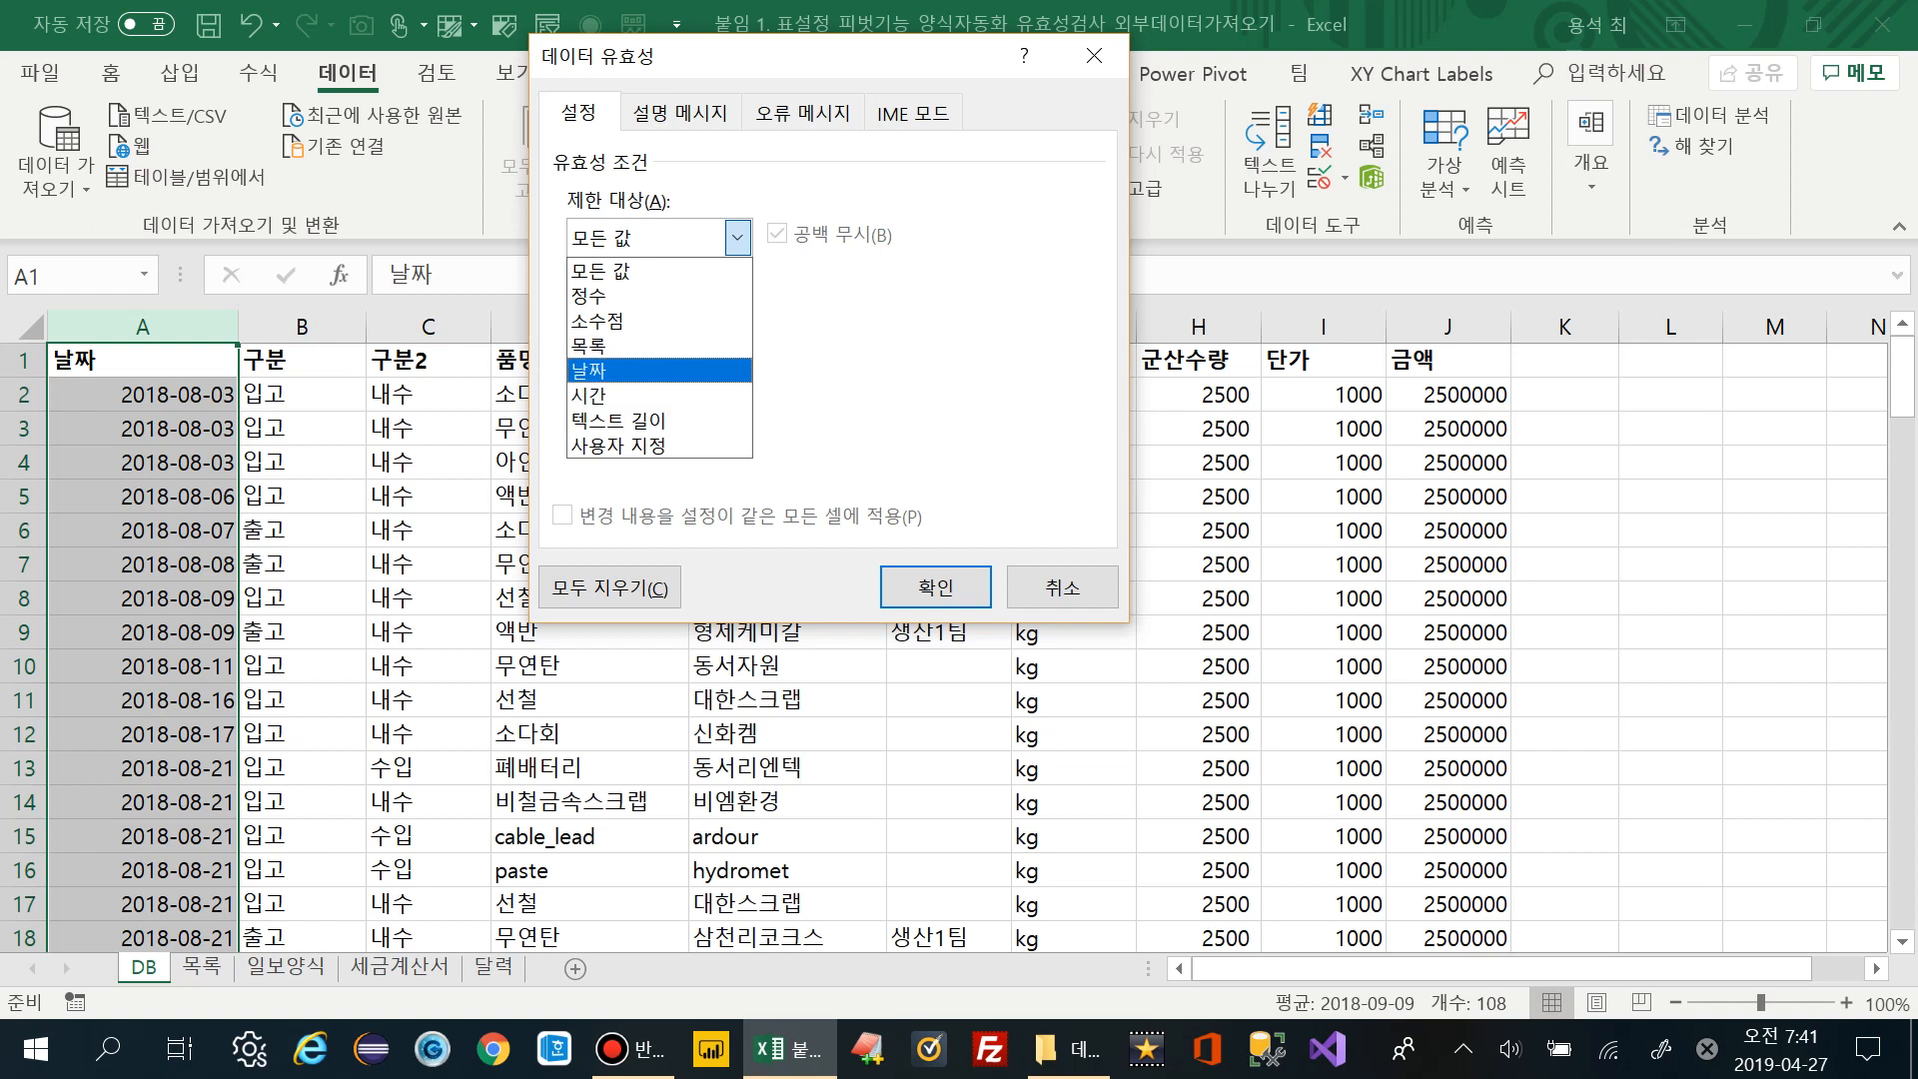
pyautogui.press('Down')
pyautogui.press('Up')
pyautogui.press('Up')
pyautogui.press('Up')
pyautogui.press('Up')
pyautogui.press('Down')
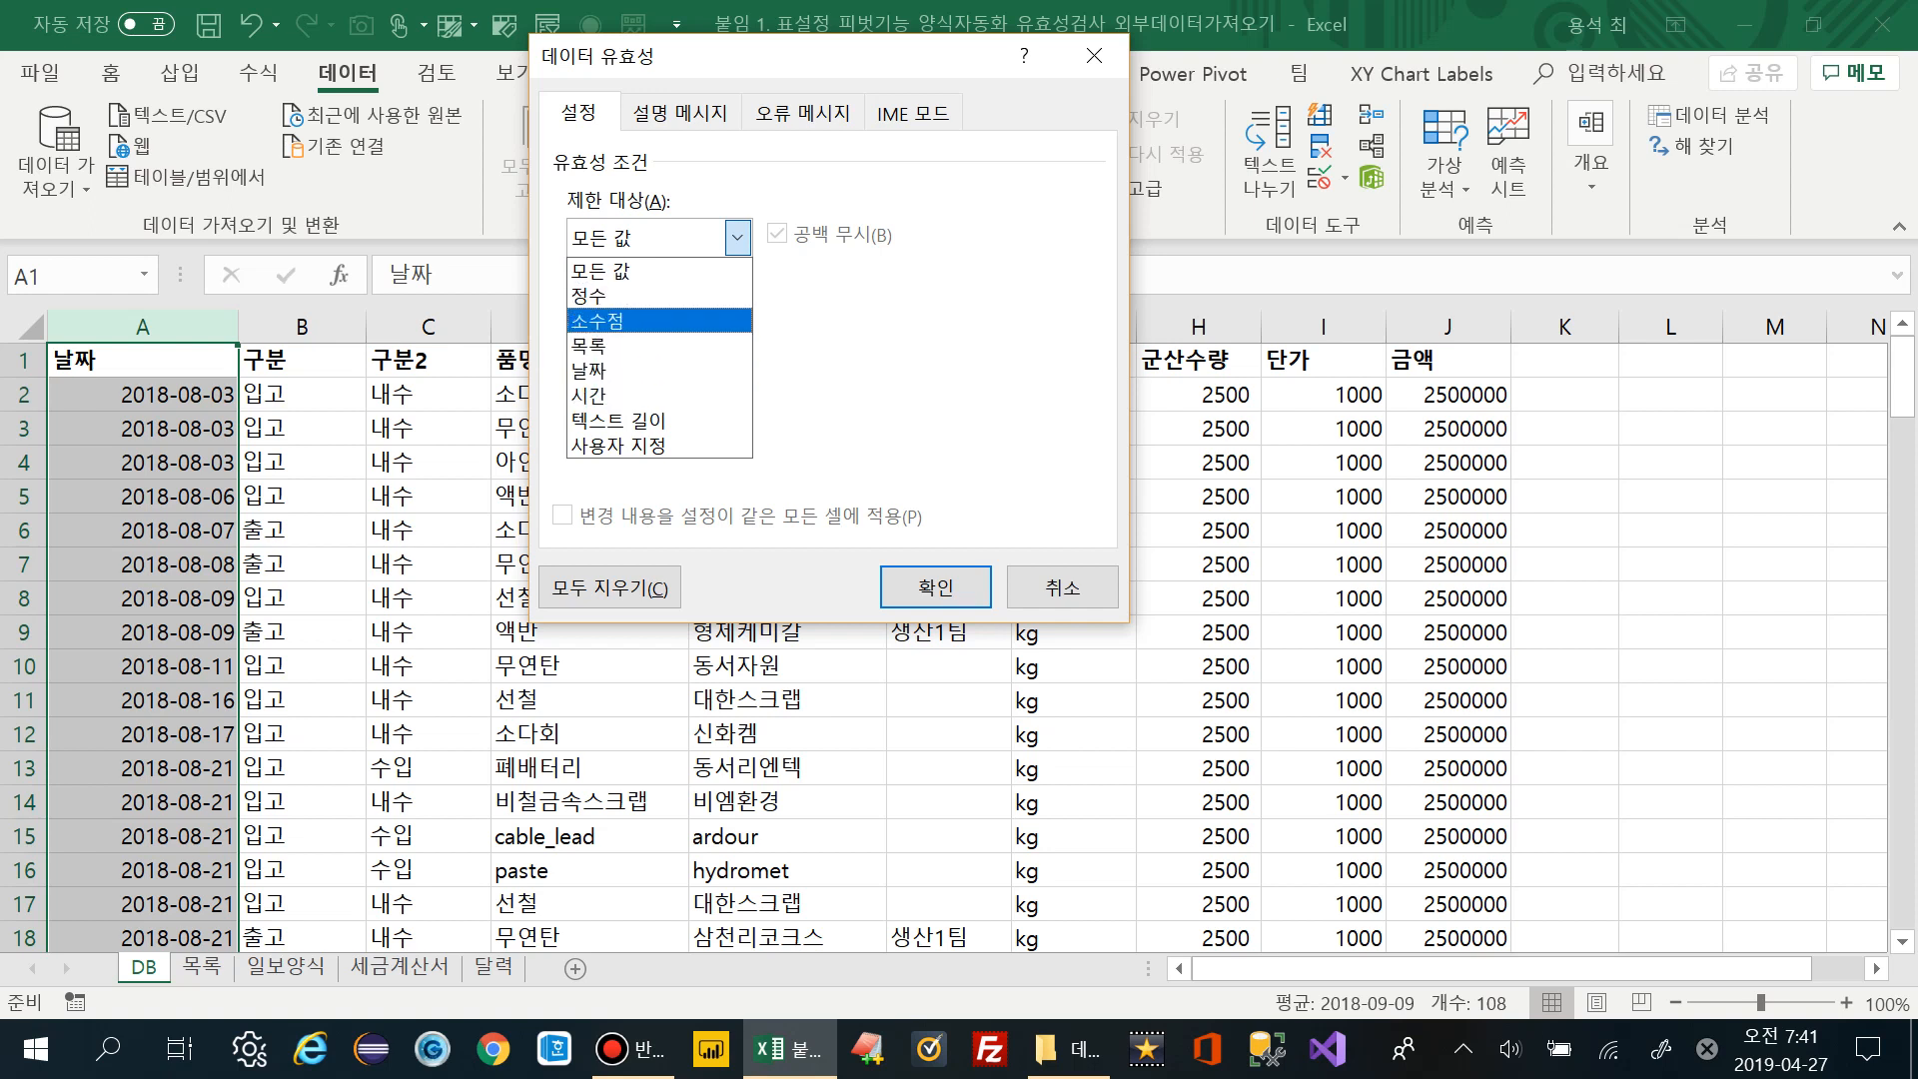
pyautogui.press('Up')
pyautogui.press('Down')
pyautogui.press('Up')
pyautogui.press('Down')
pyautogui.press('Down')
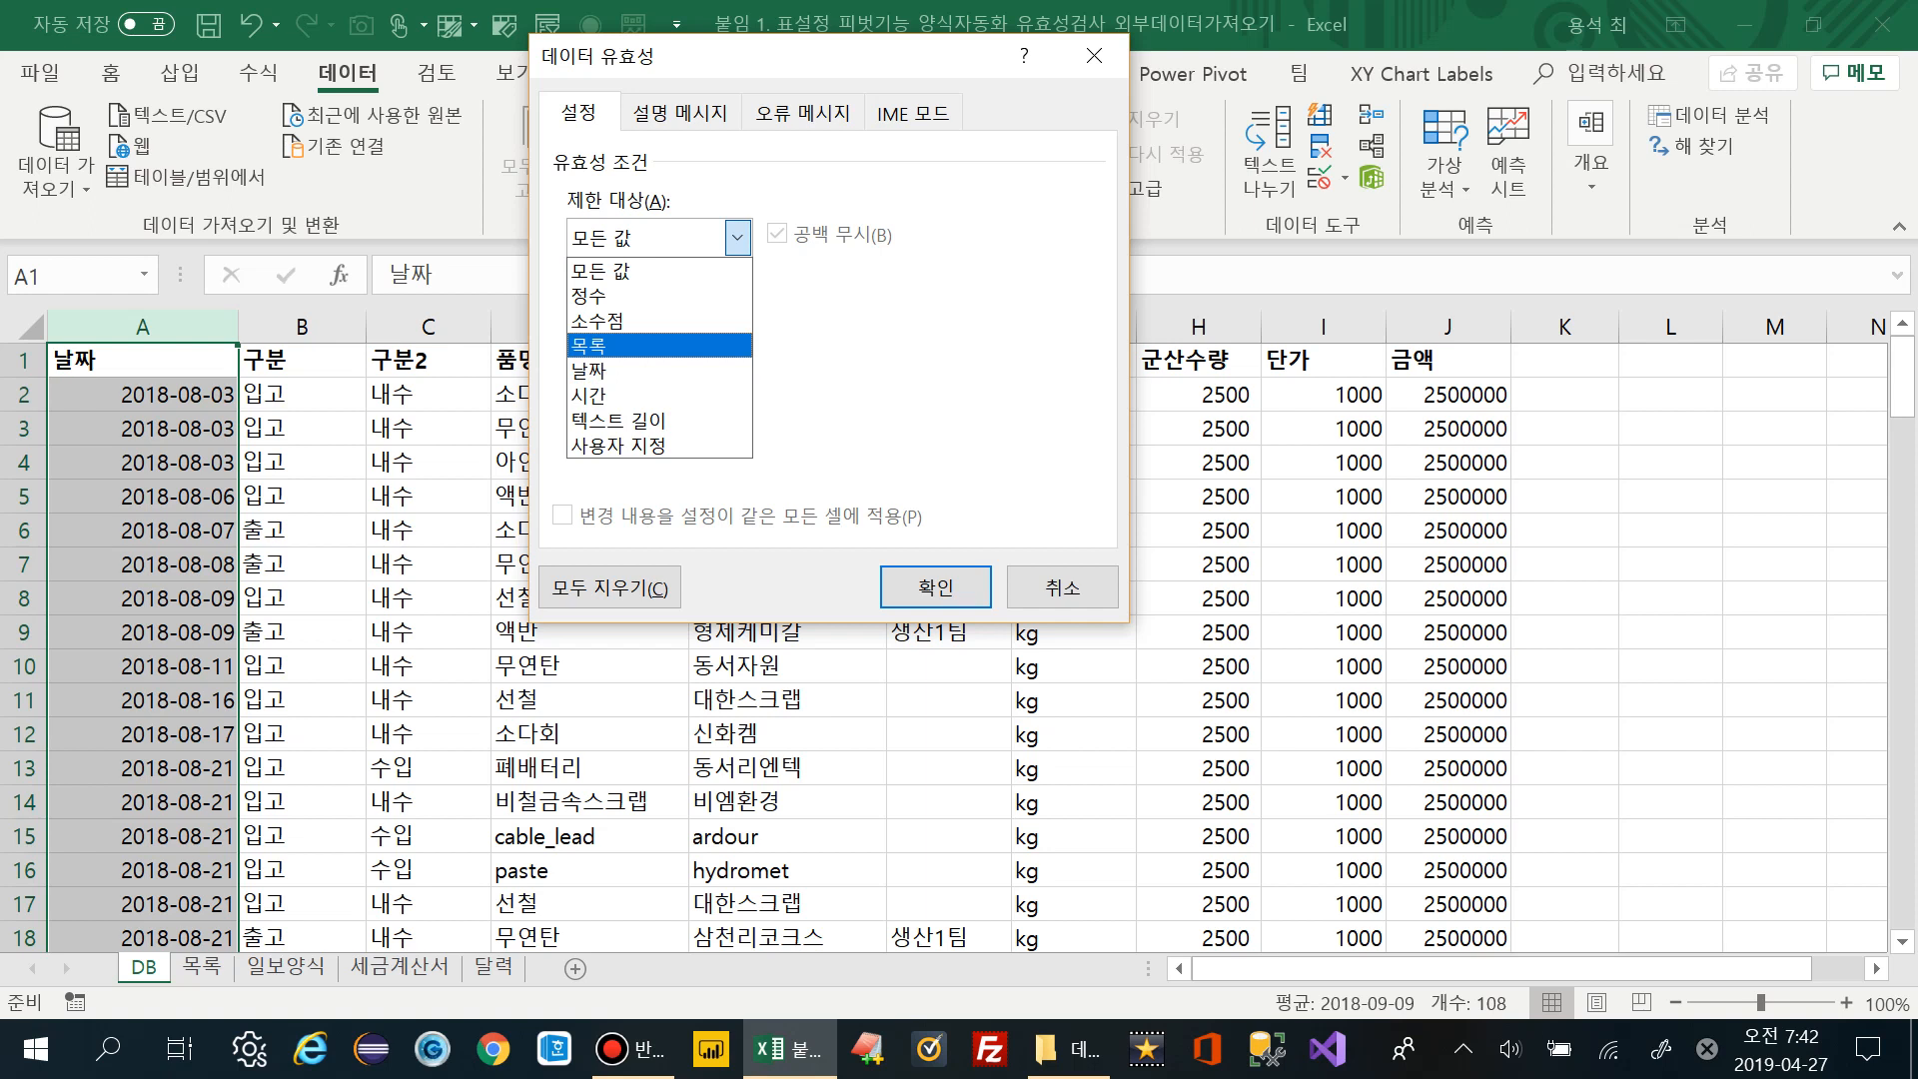
pyautogui.press('Up')
pyautogui.press('Up')
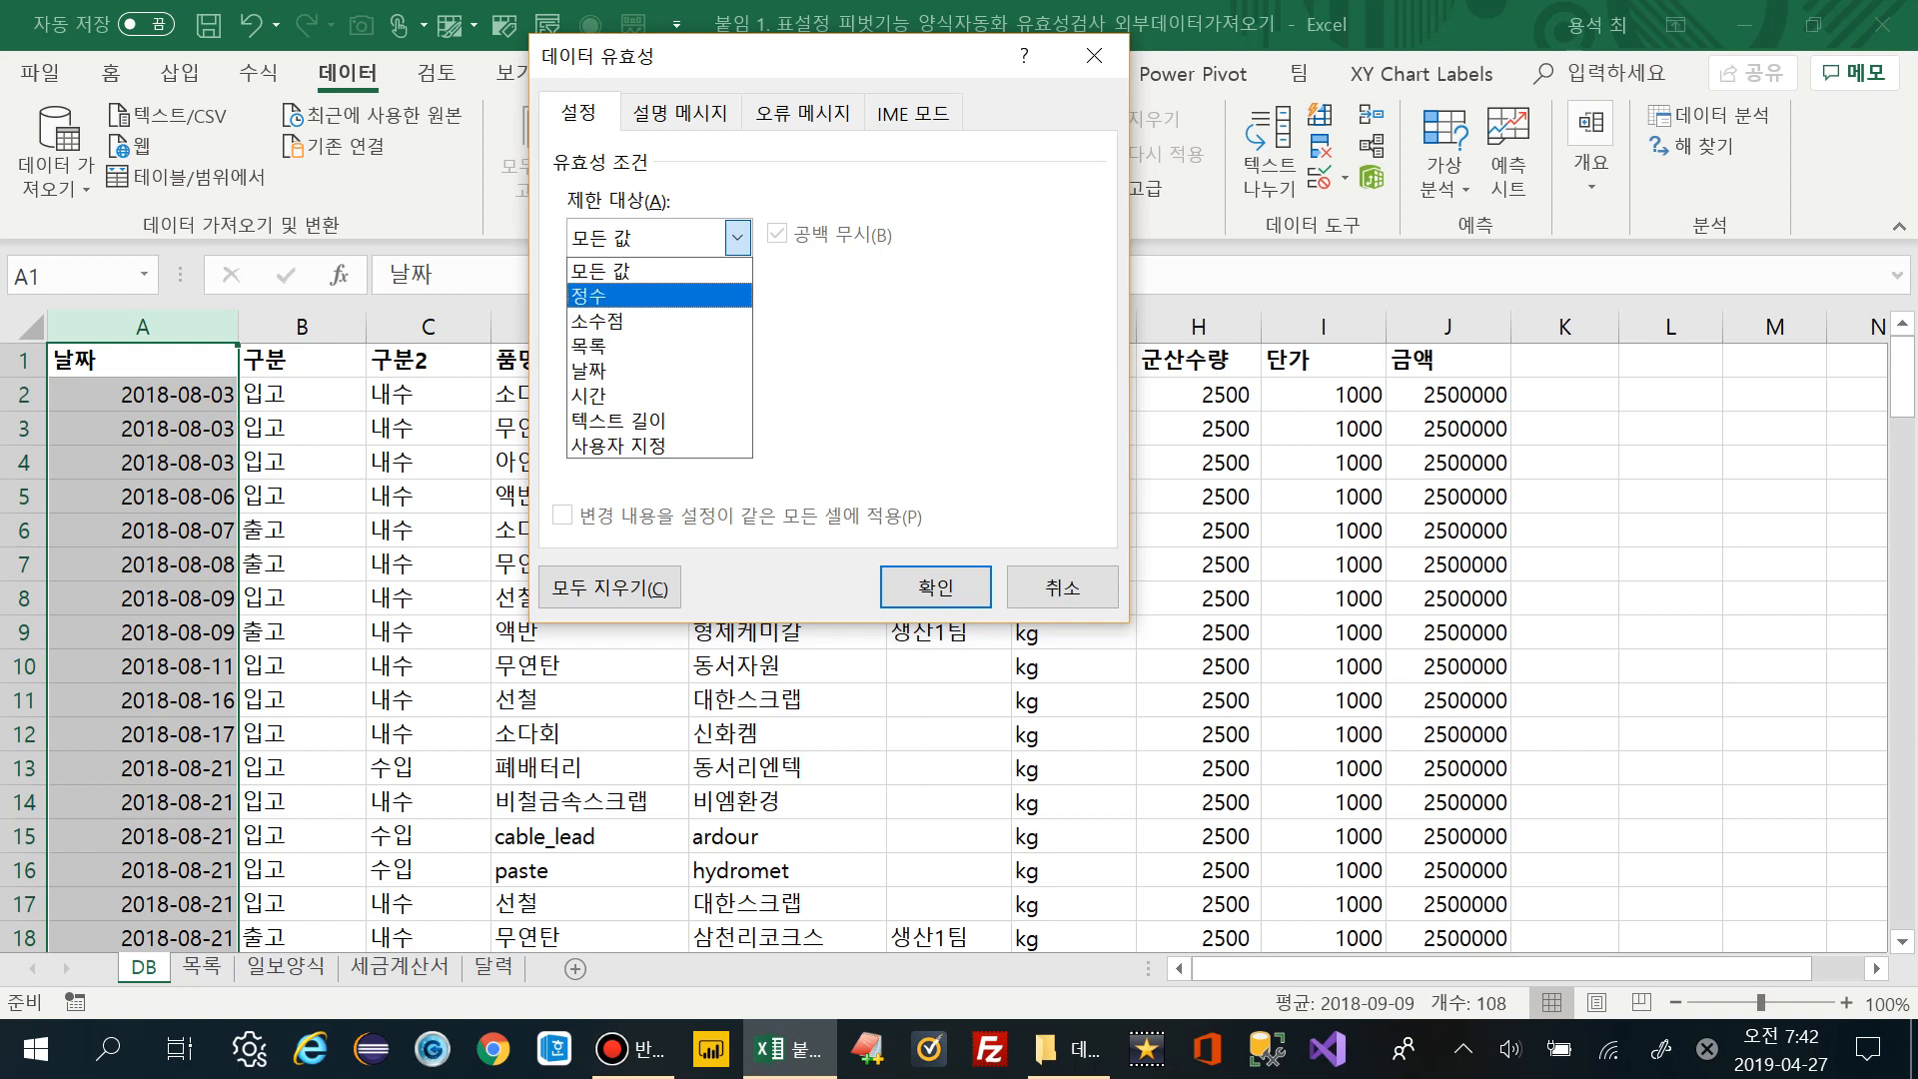
pyautogui.press('Down')
pyautogui.press('Down')
pyautogui.press('Down')
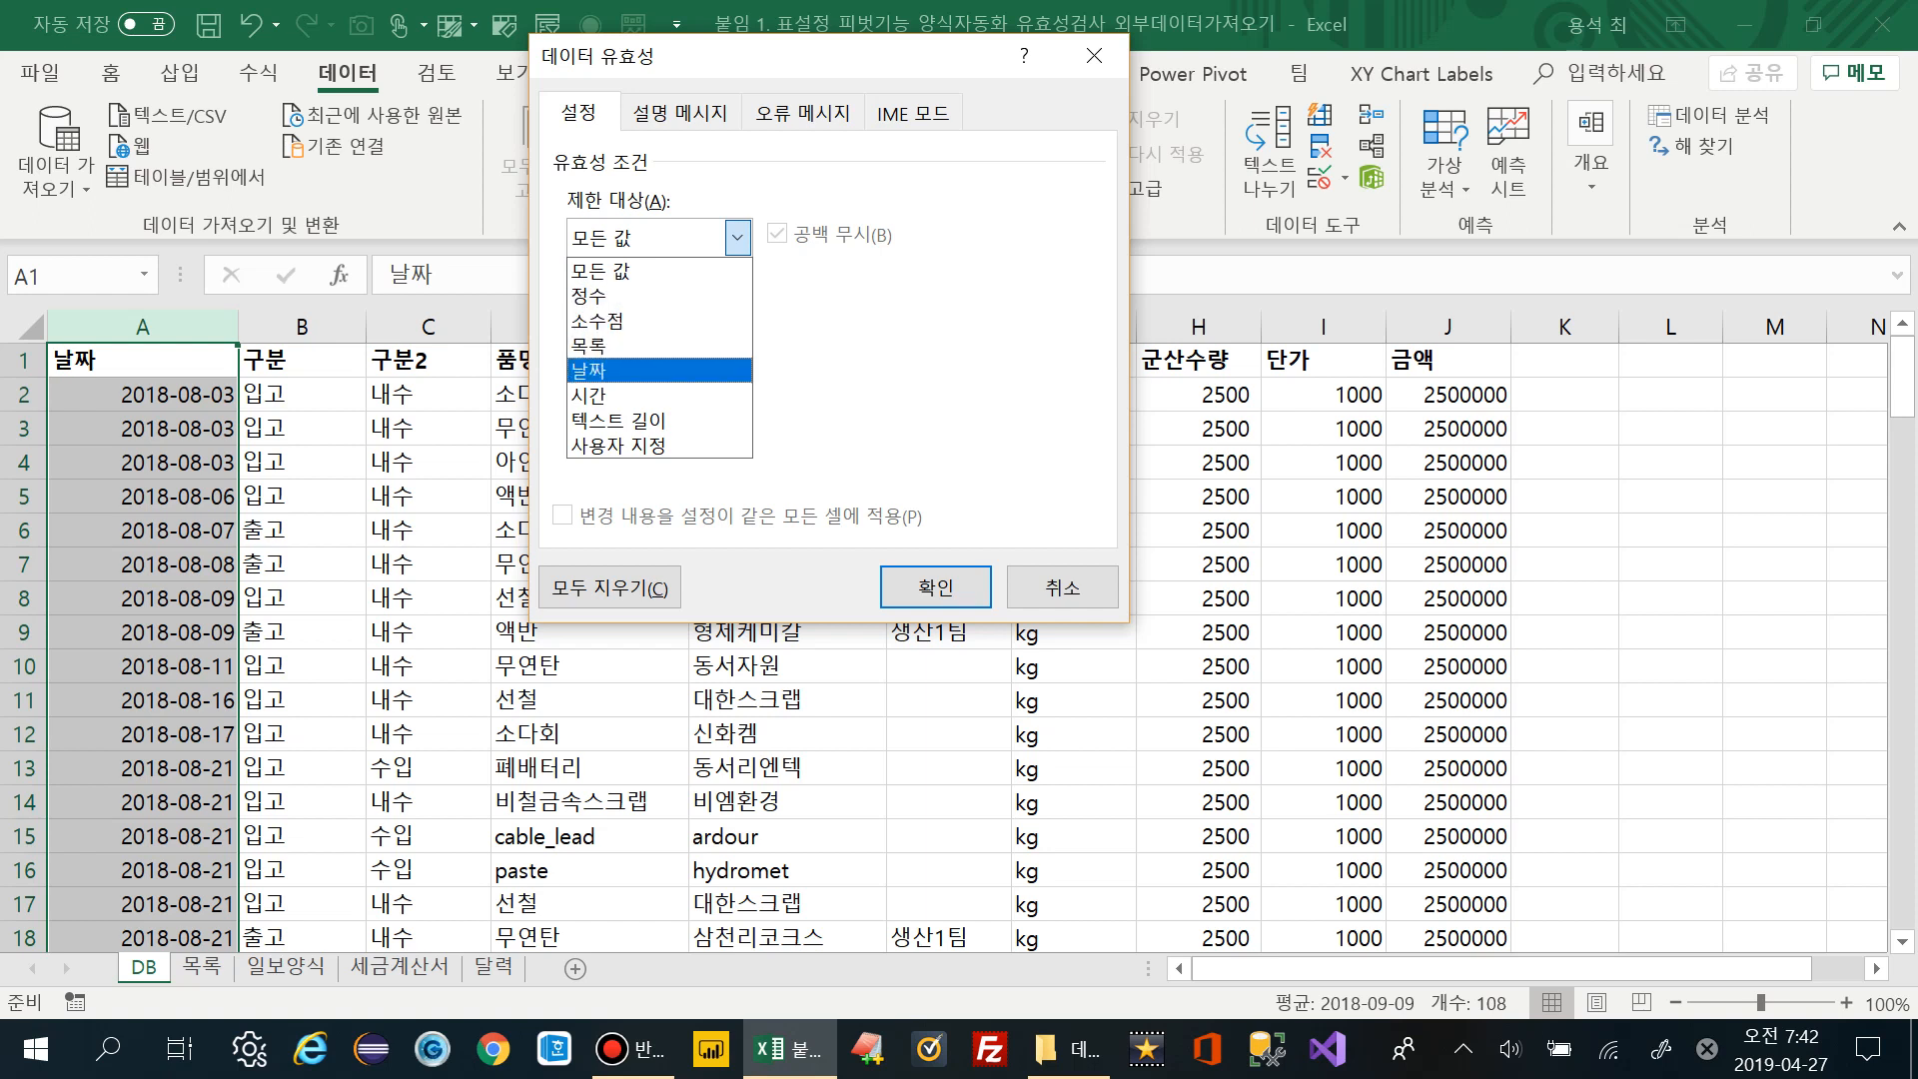
pyautogui.press('Return')
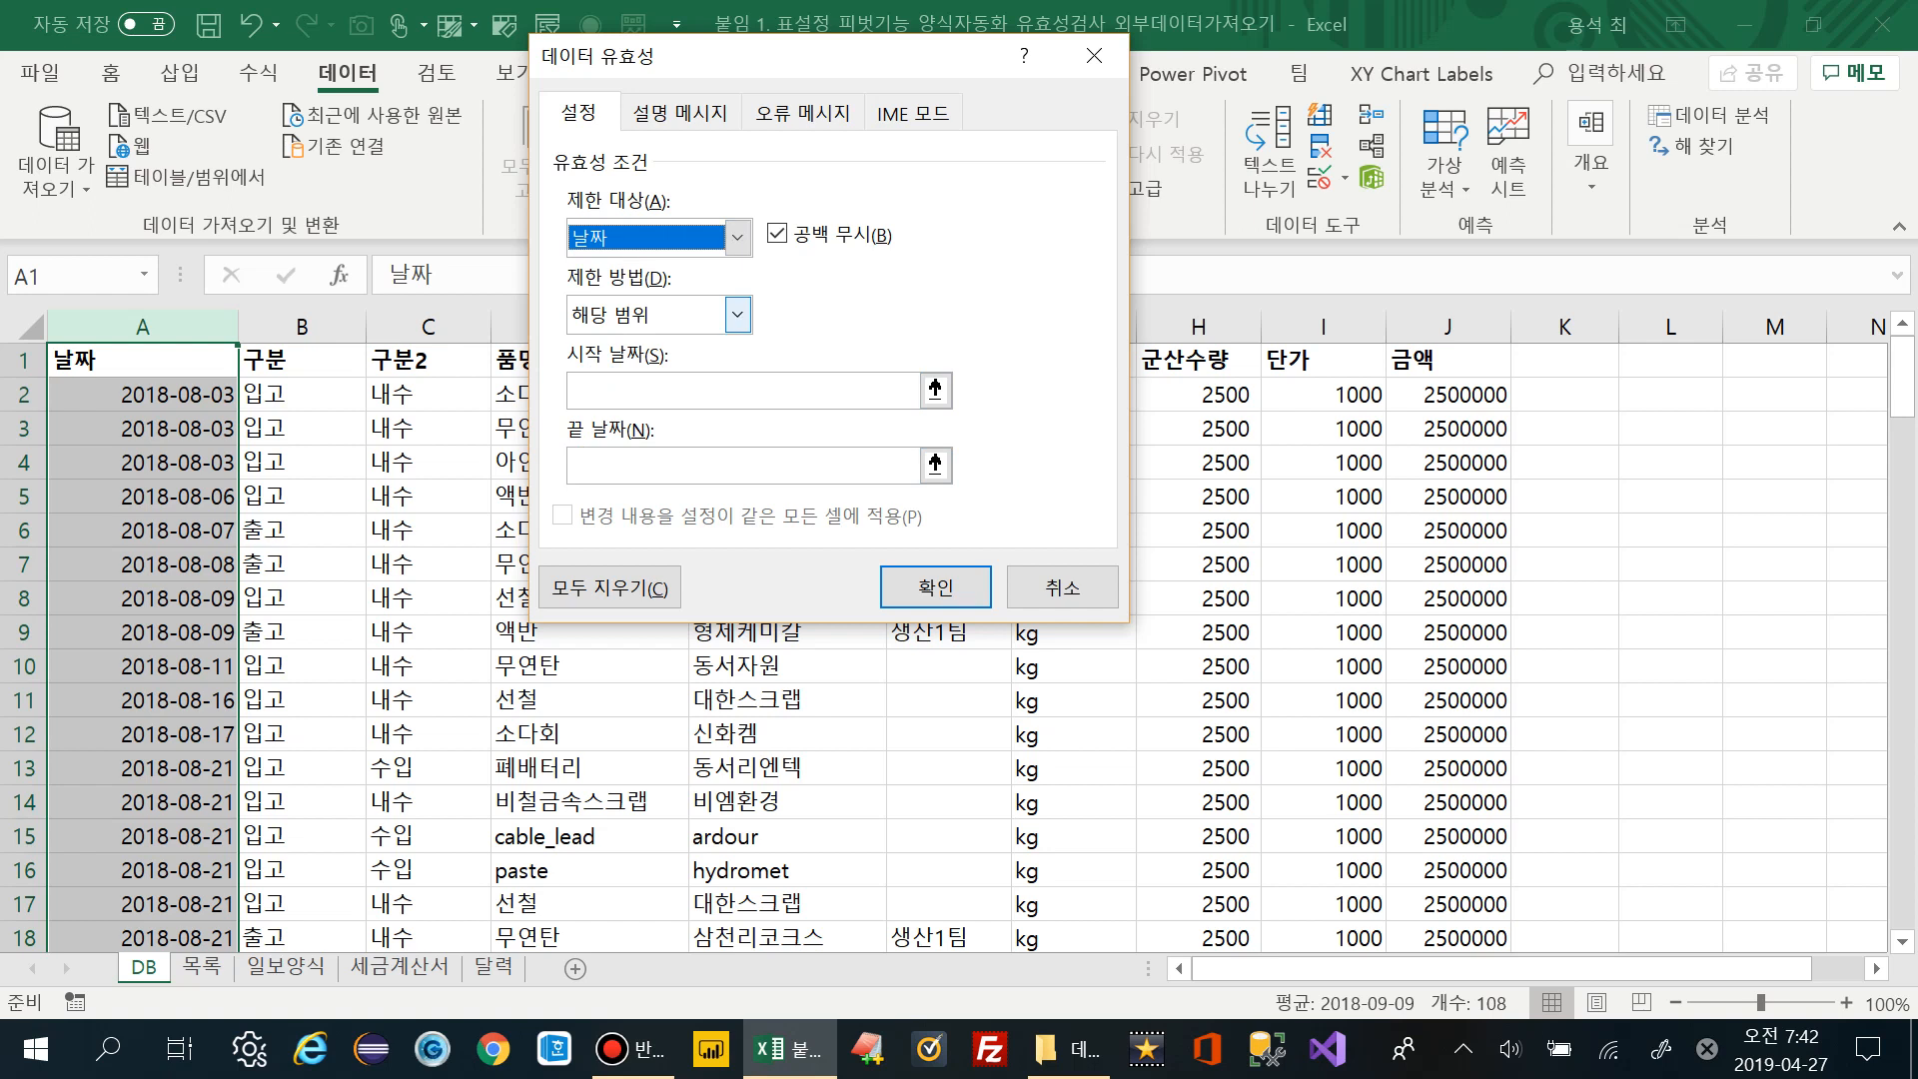
# Keep the 해당 범위 condition with start date 2018-01-01 and end date 2018-12-31
pyautogui.click(737, 315)
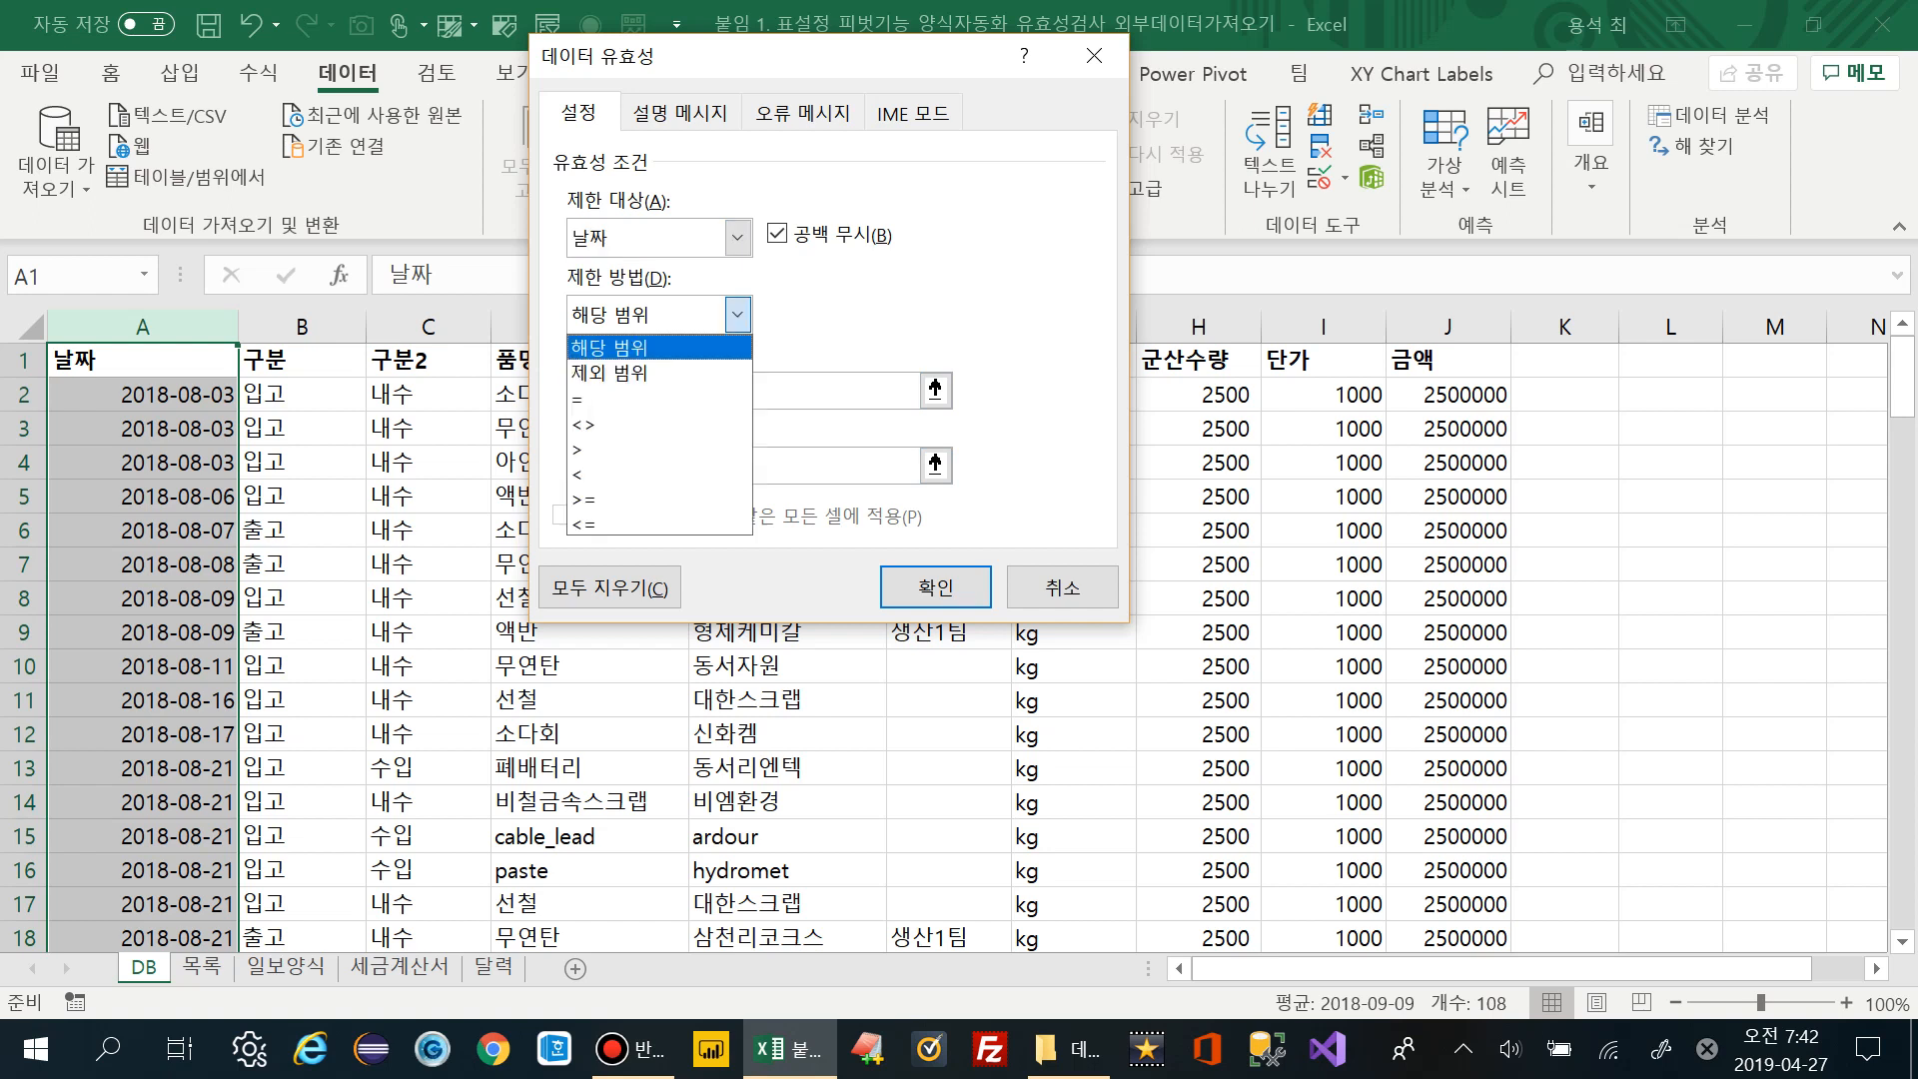
pyautogui.press('Down')
pyautogui.press('Down')
pyautogui.press('Down')
pyautogui.press('Down')
pyautogui.press('Down')
pyautogui.press('Down')
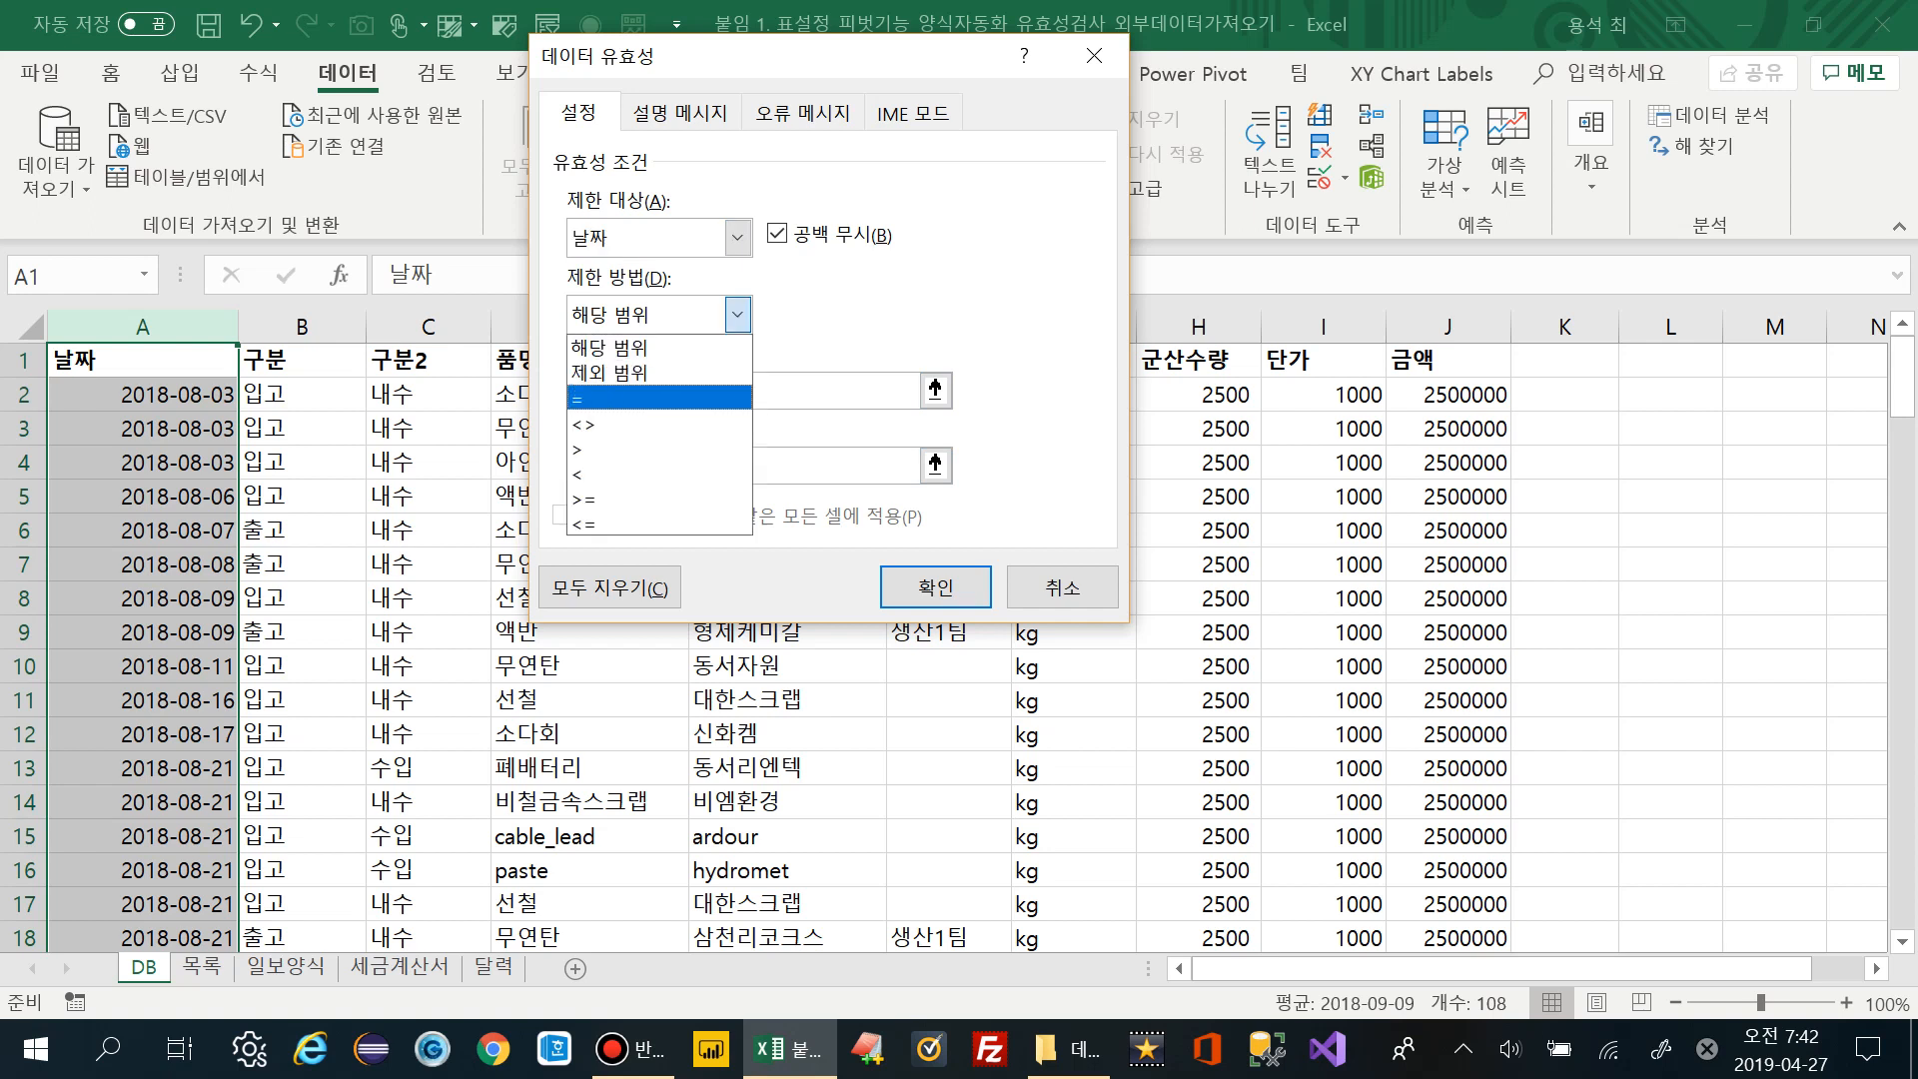
pyautogui.press('Up')
pyautogui.press('Up')
pyautogui.press('Up')
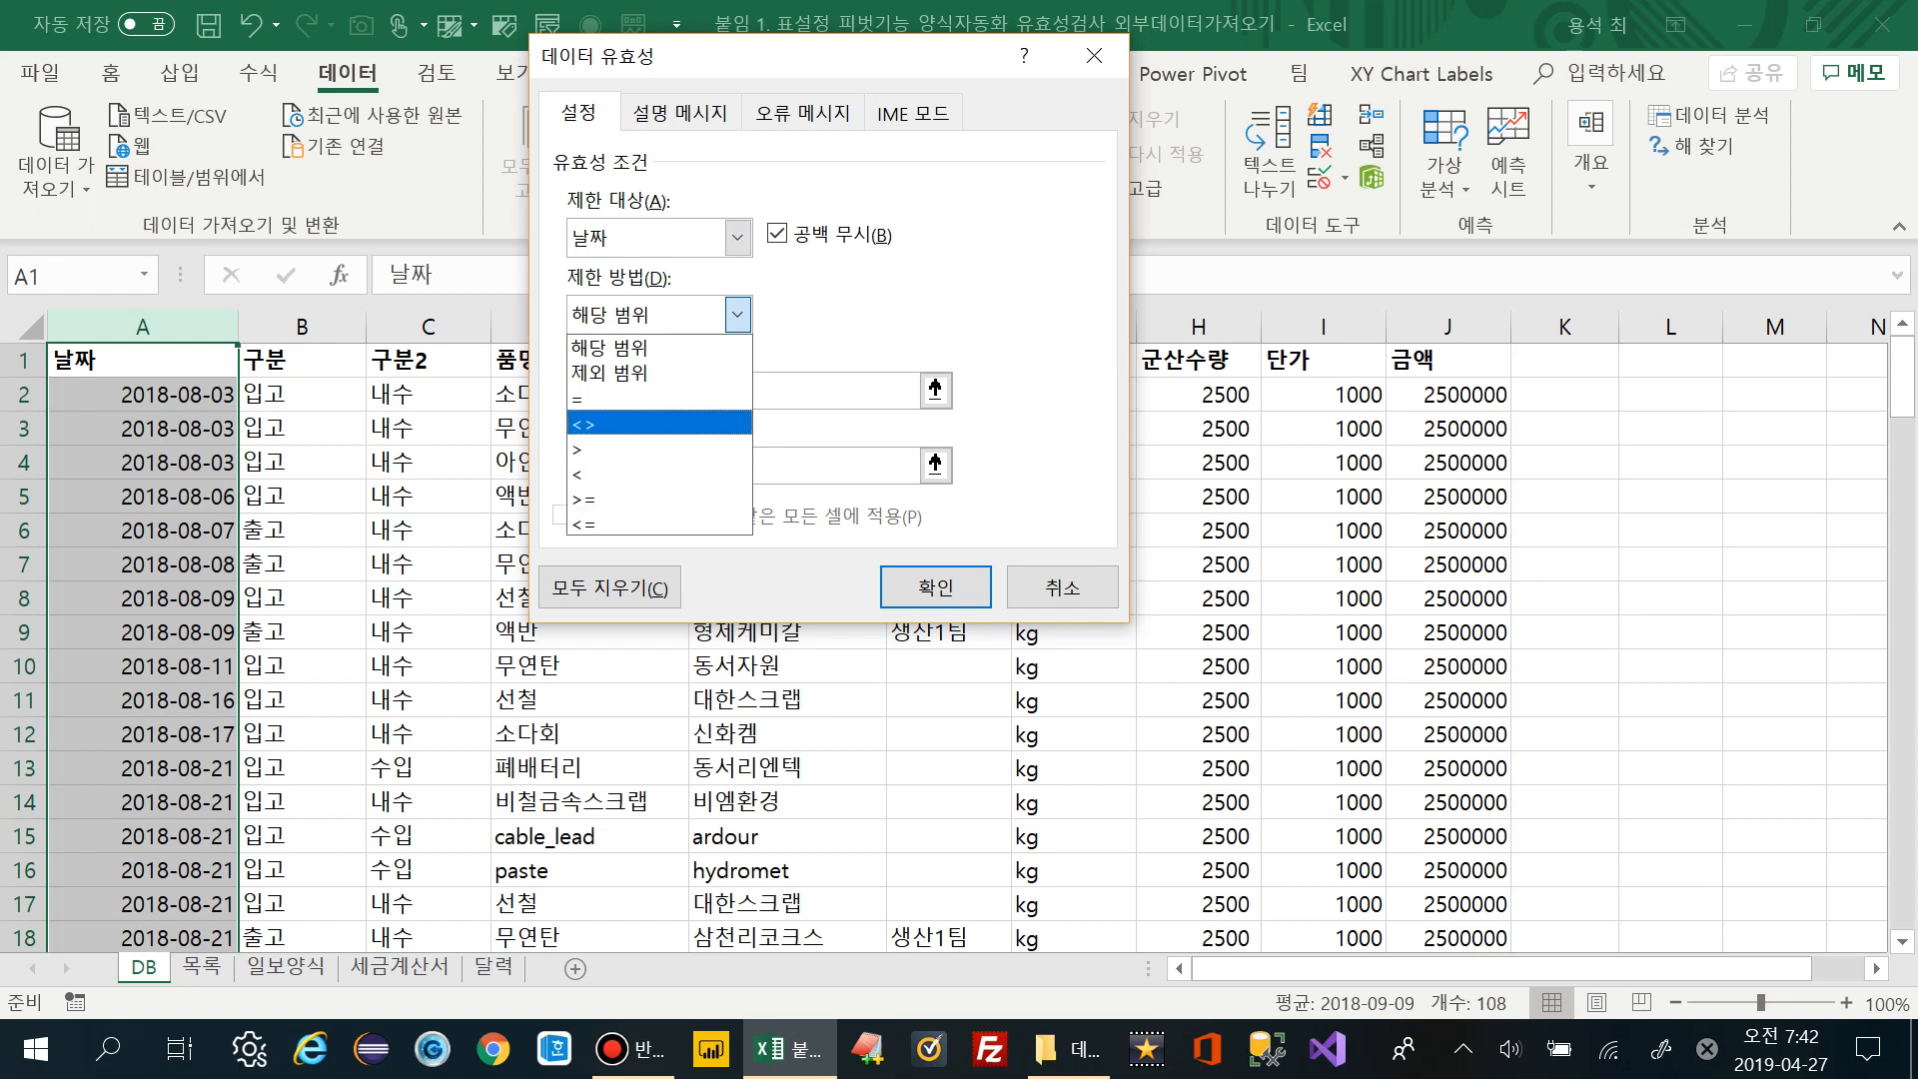
pyautogui.press('Up')
pyautogui.press('Down')
pyautogui.press('Down')
pyautogui.press('Down')
pyautogui.press('Up')
pyautogui.press('Up')
pyautogui.press('Up')
pyautogui.click(827, 391)
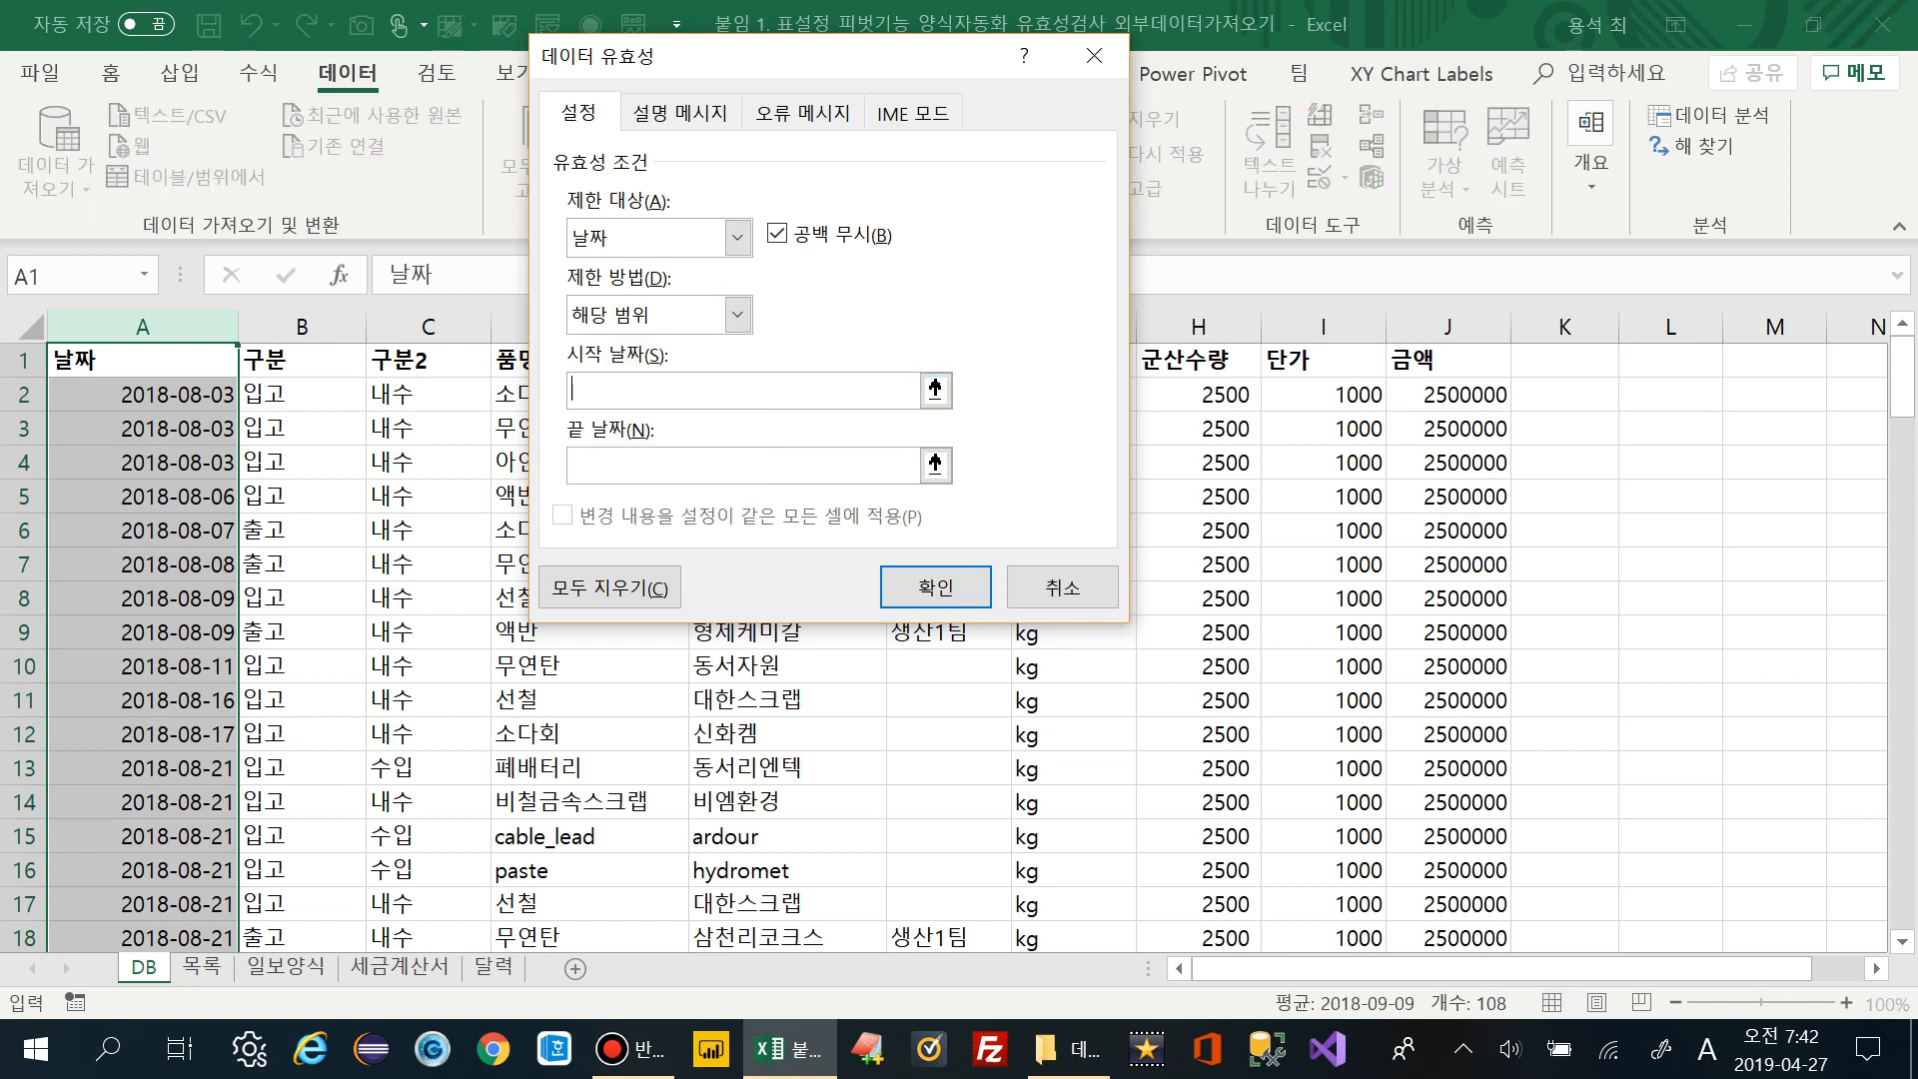
pyautogui.write('2018-01-01')
pyautogui.click(579, 465)
pyautogui.write('2018')
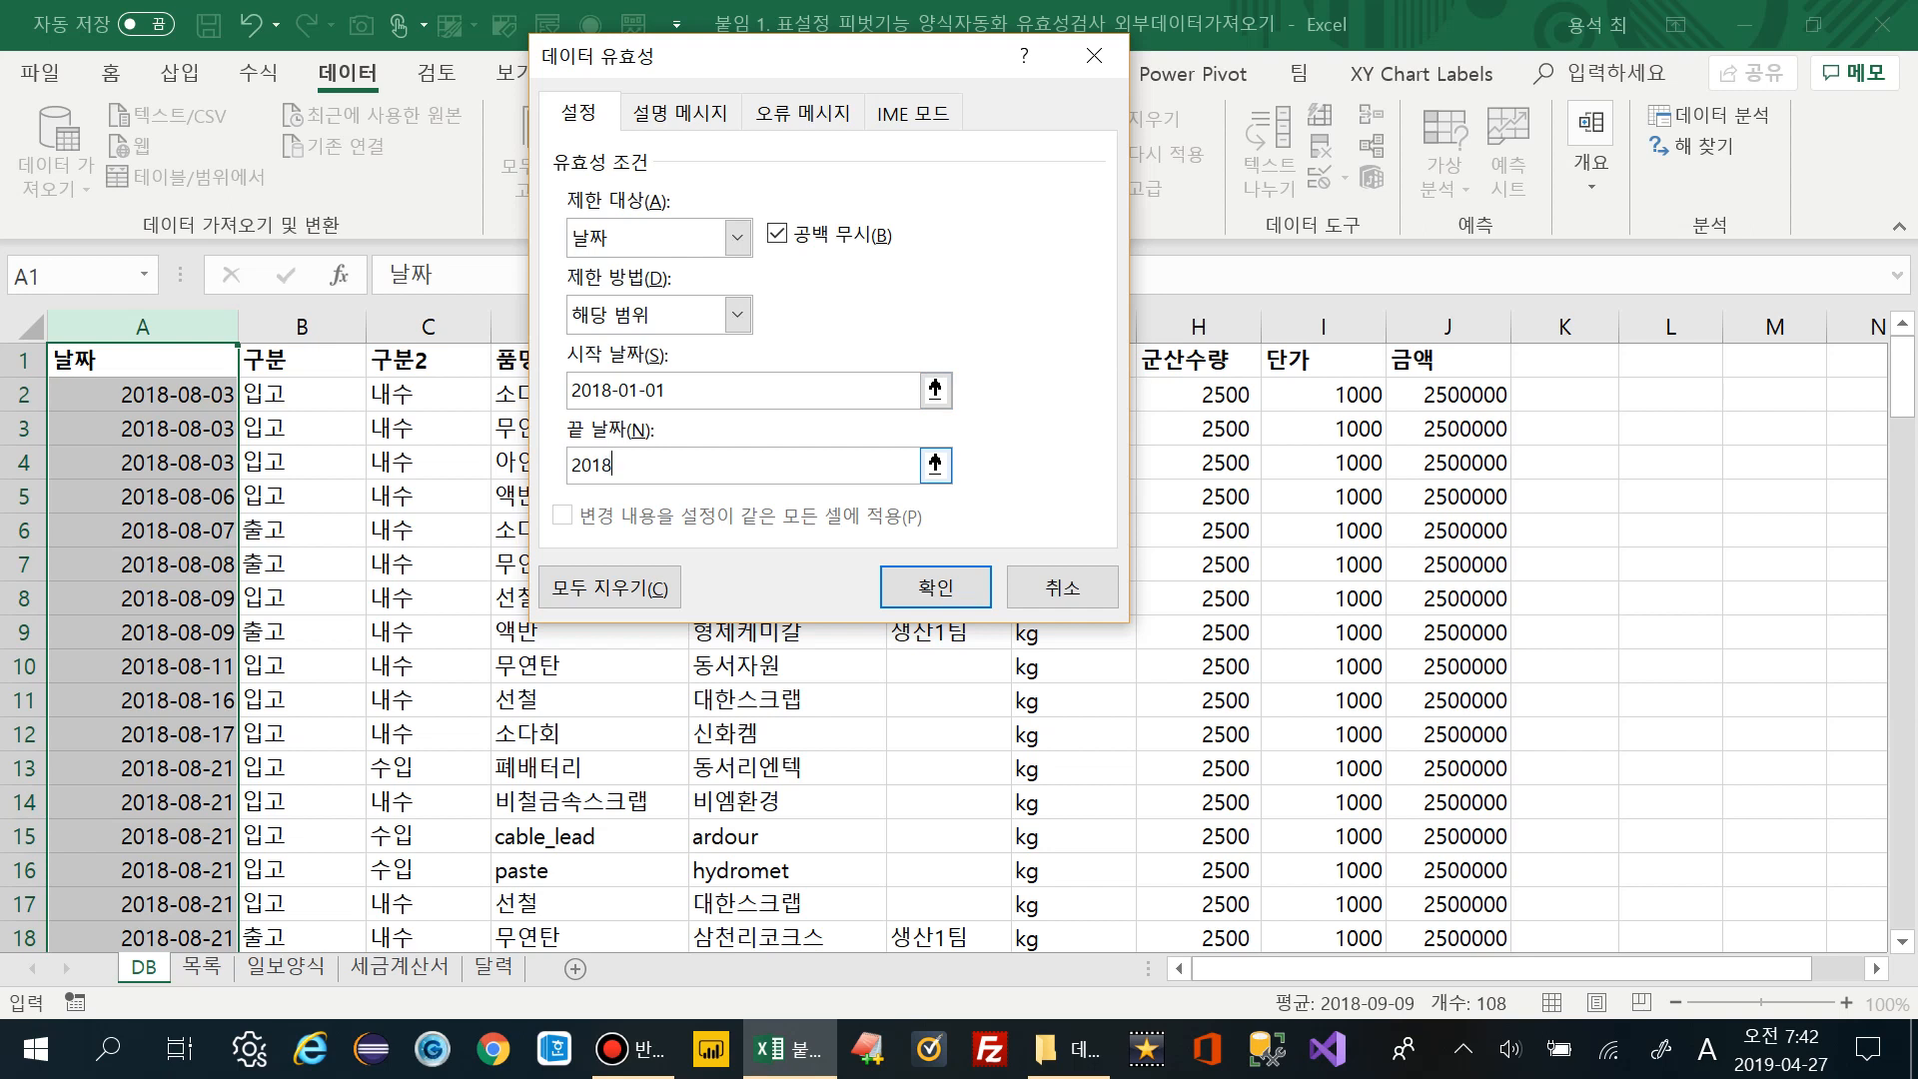
pyautogui.write('-12-31')
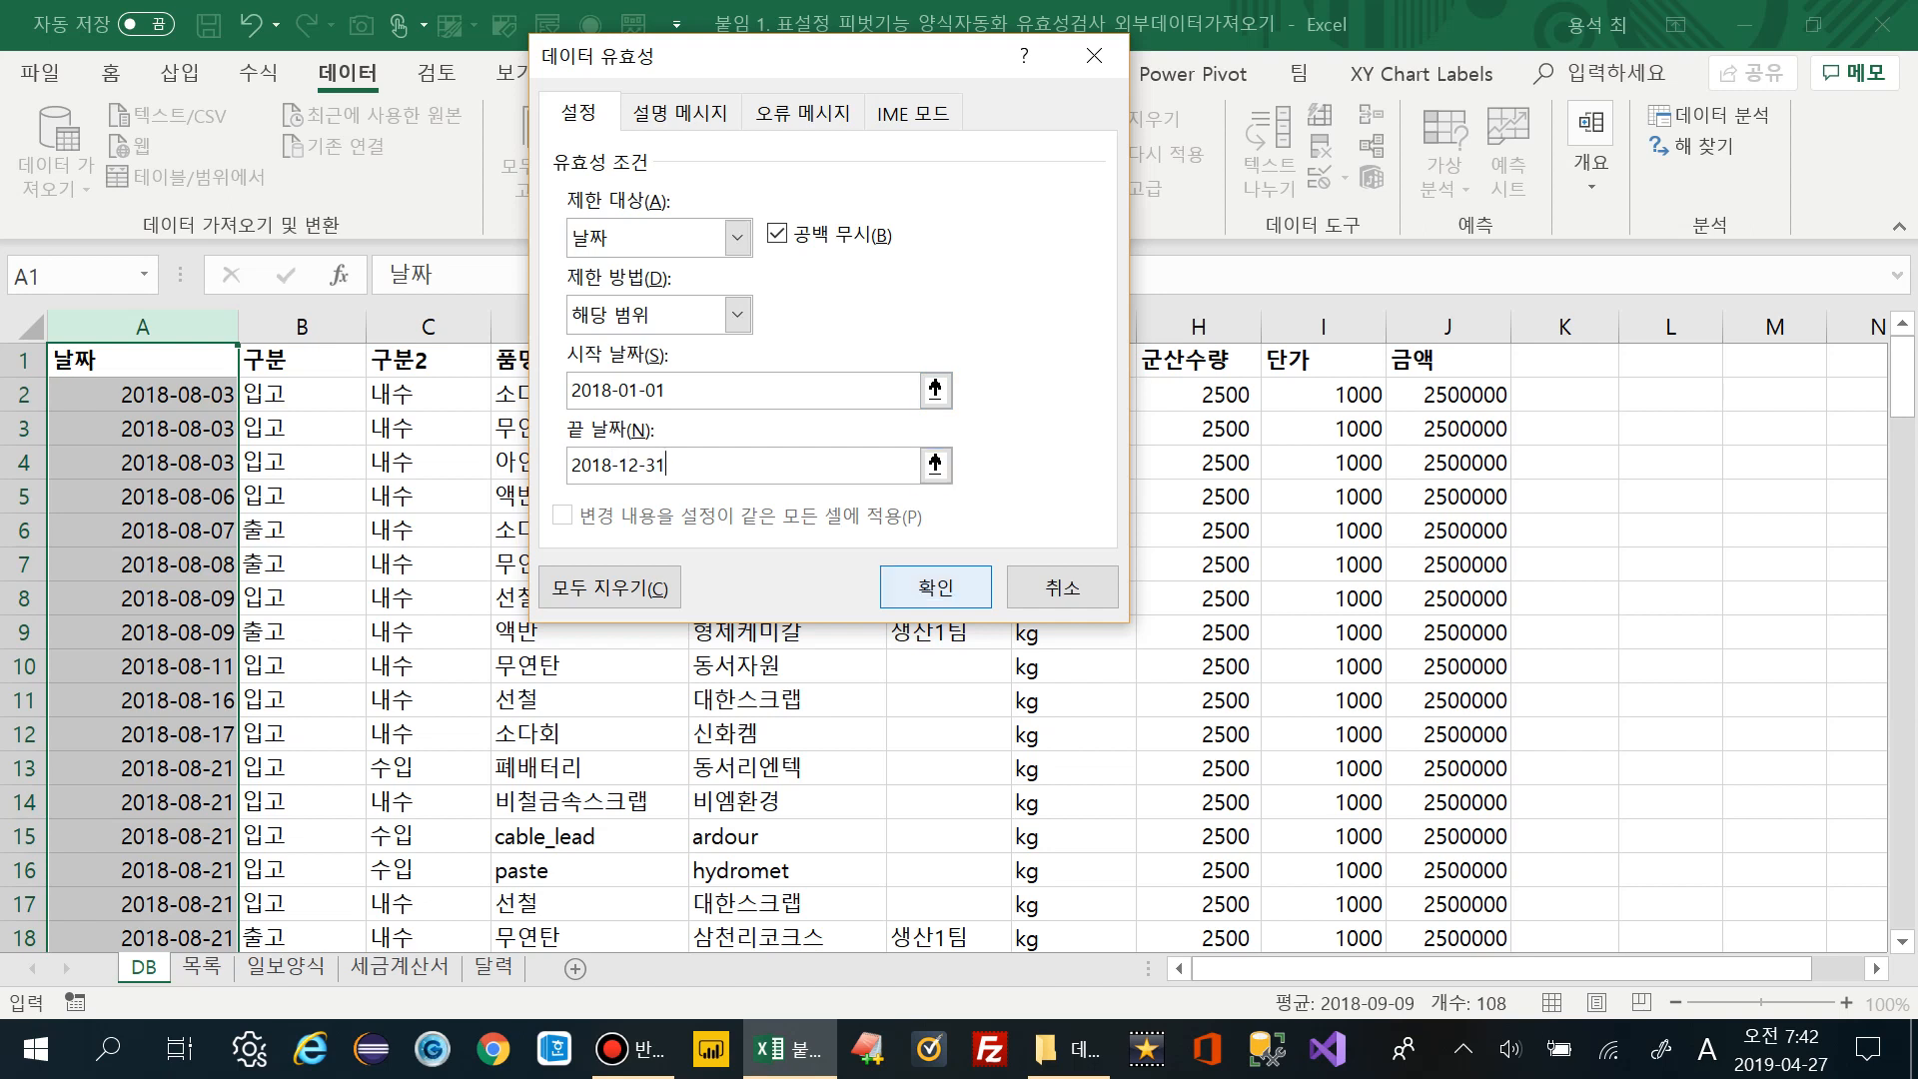
pyautogui.click(680, 112)
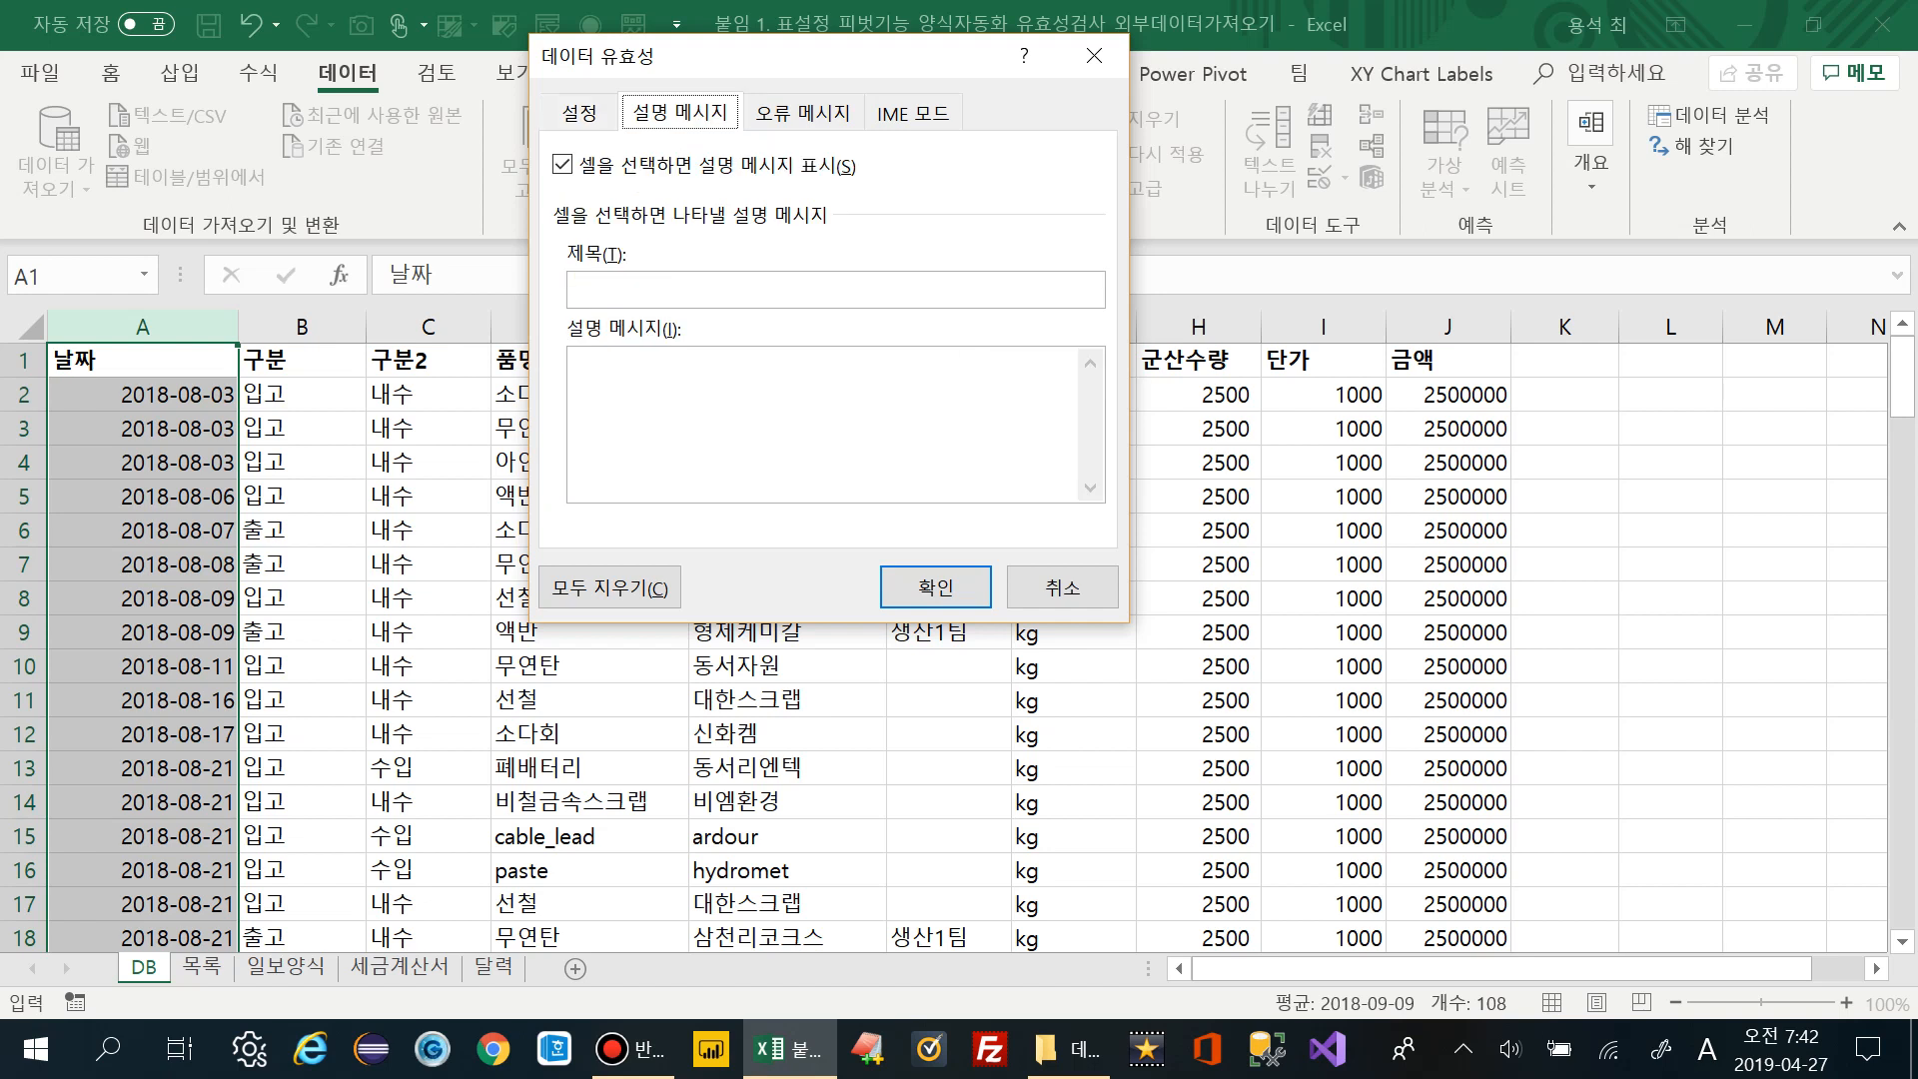
# Enter the input message 'yyyy-mm-dd 형식을 입력하세요.'
pyautogui.press('Hangul')
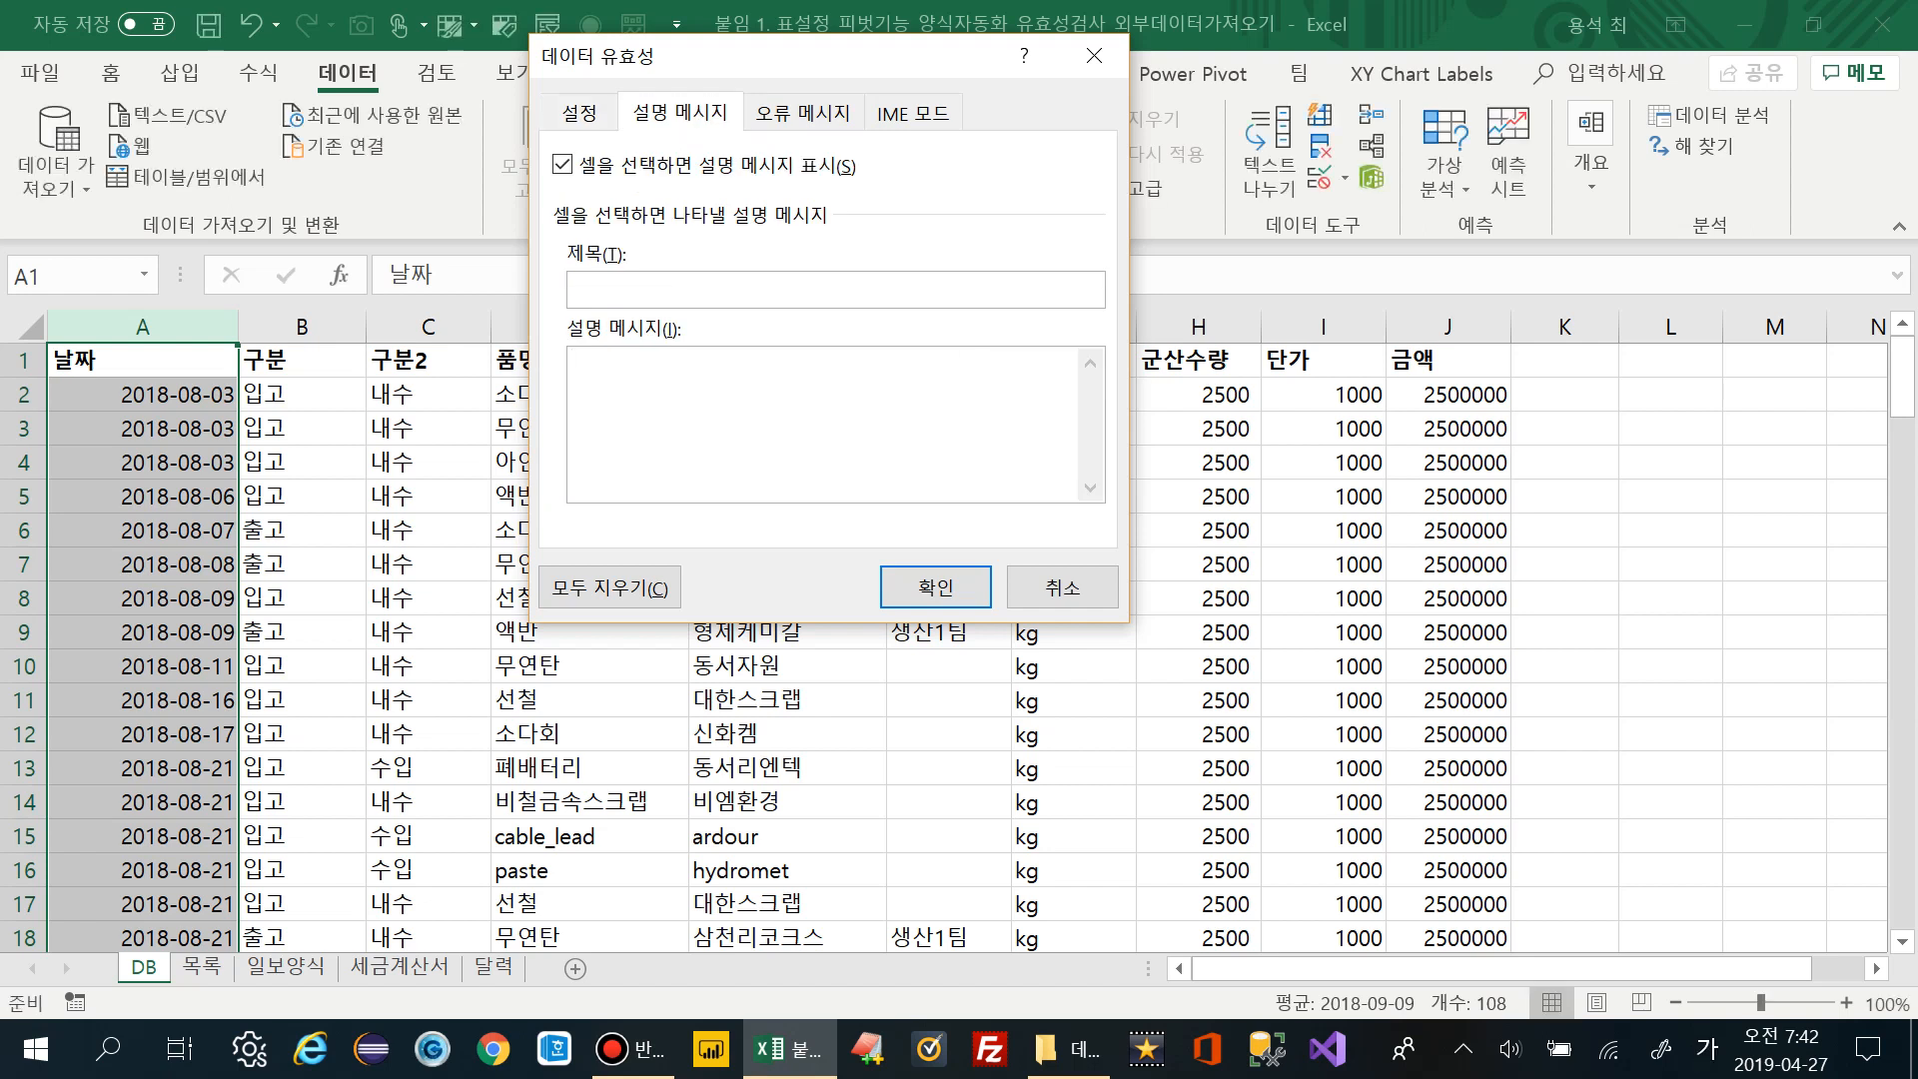
pyautogui.click(574, 361)
pyautogui.press('Hangul')
pyautogui.write('yyyy-mm-dd')
pyautogui.press('Hangul')
pyautogui.write('형식을 입력하세요.')
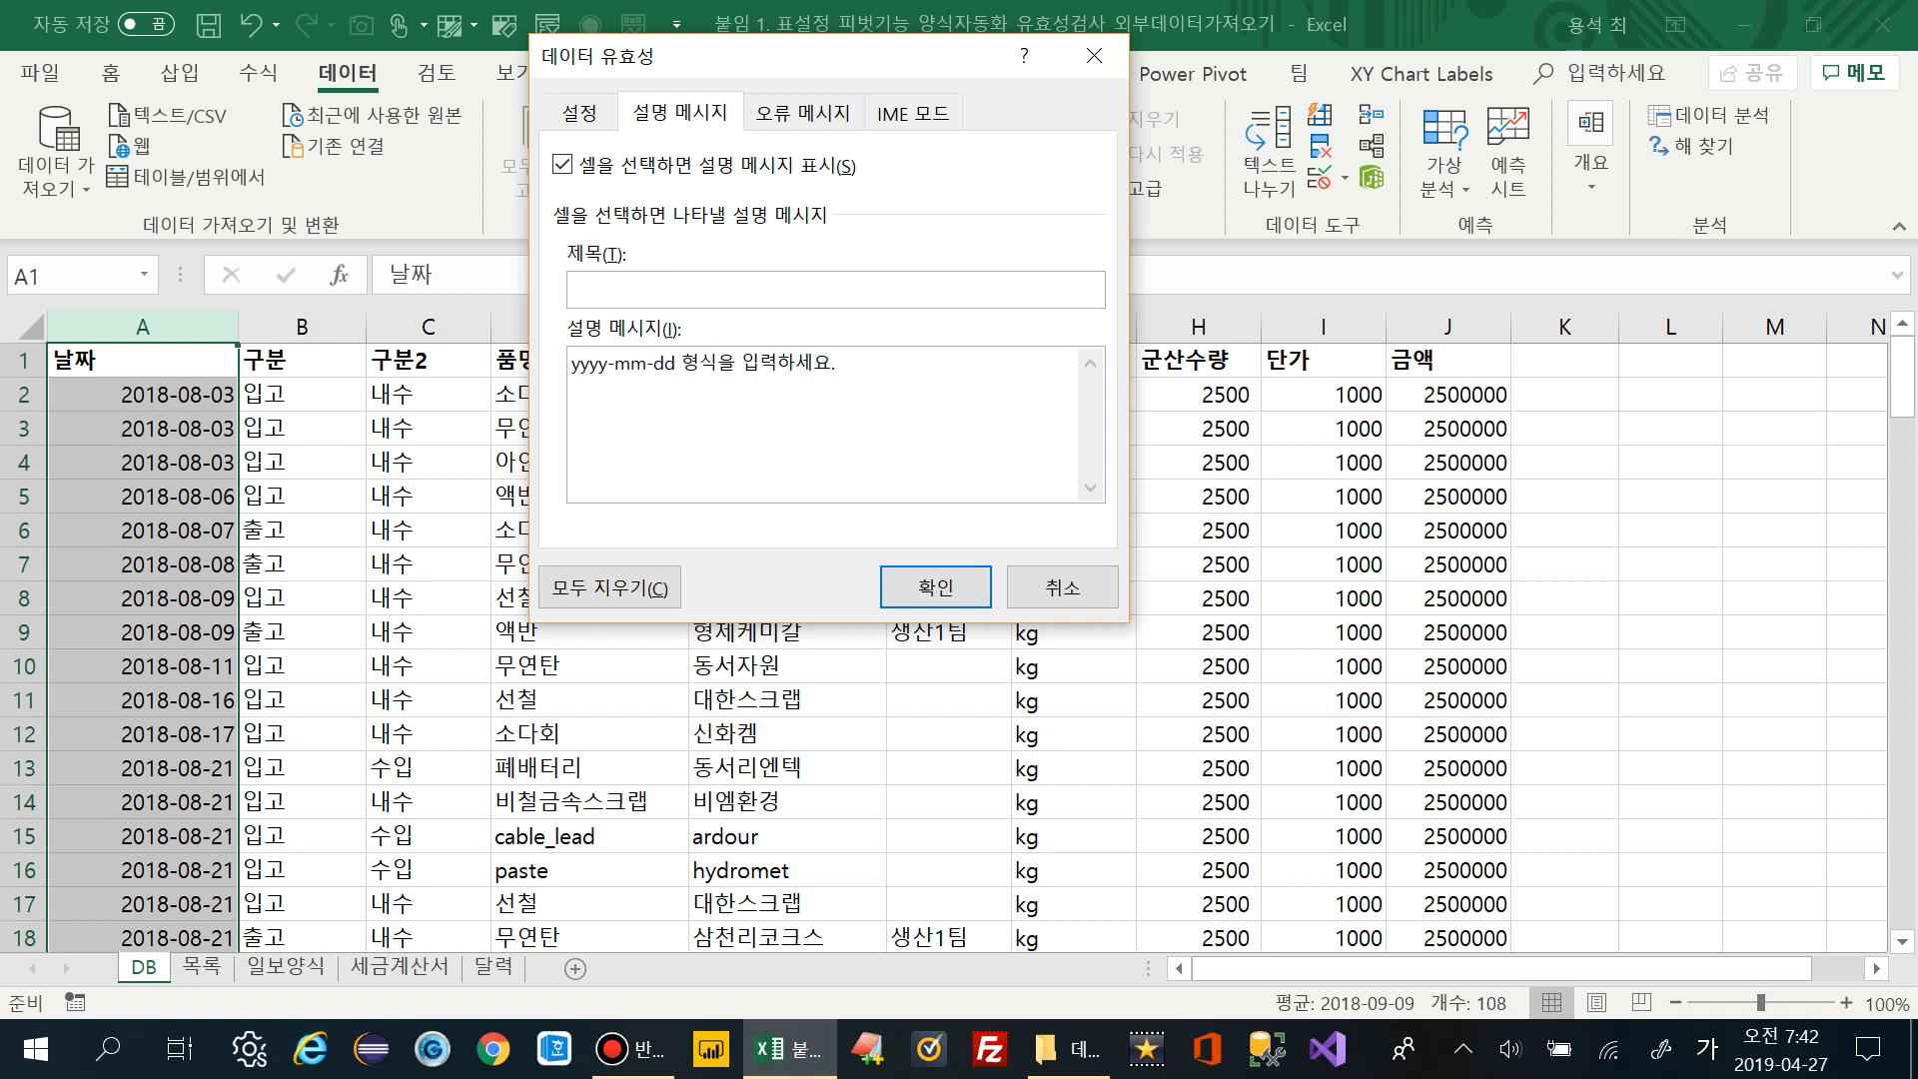
# Add the stop error alert text '잘좀하세요. 부장니!' and apply the date rule
pyautogui.hotkey('ctrl', 'Tab')
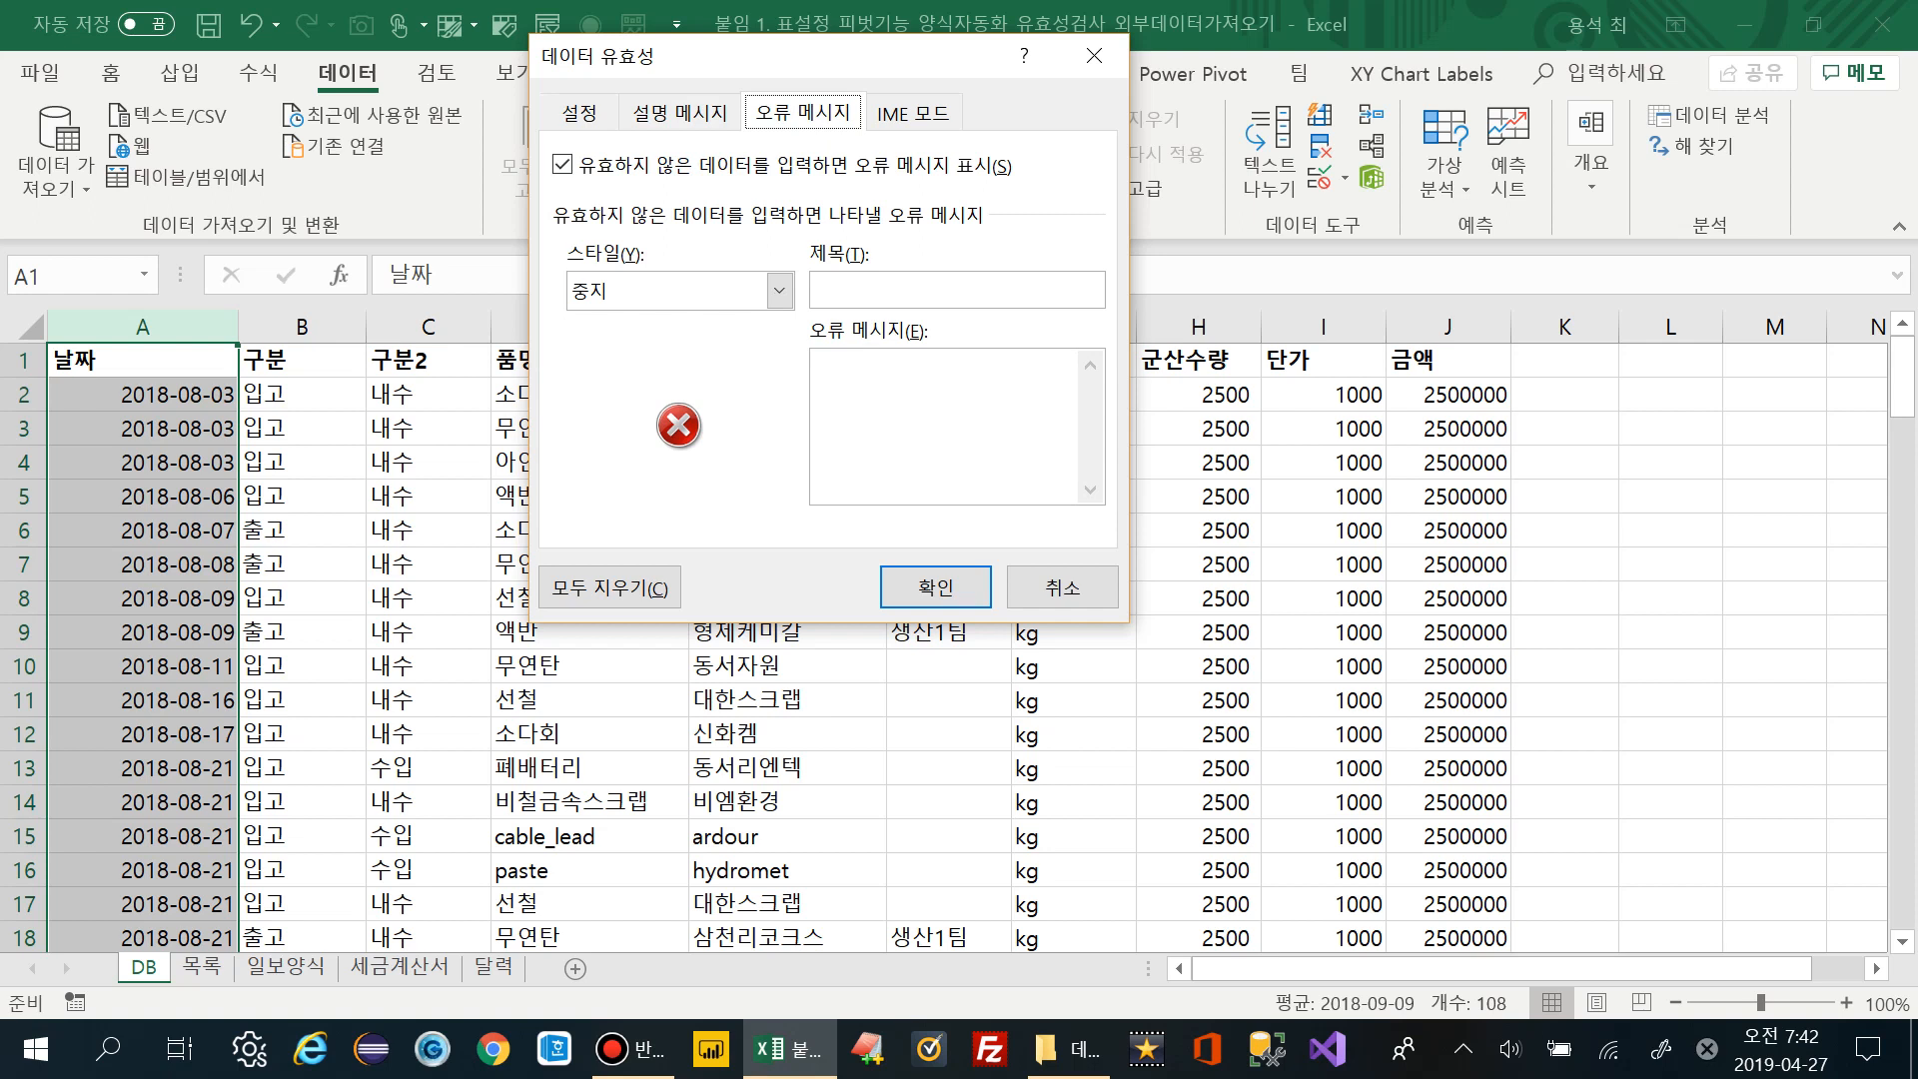
pyautogui.write('잘좀하세요. 부')
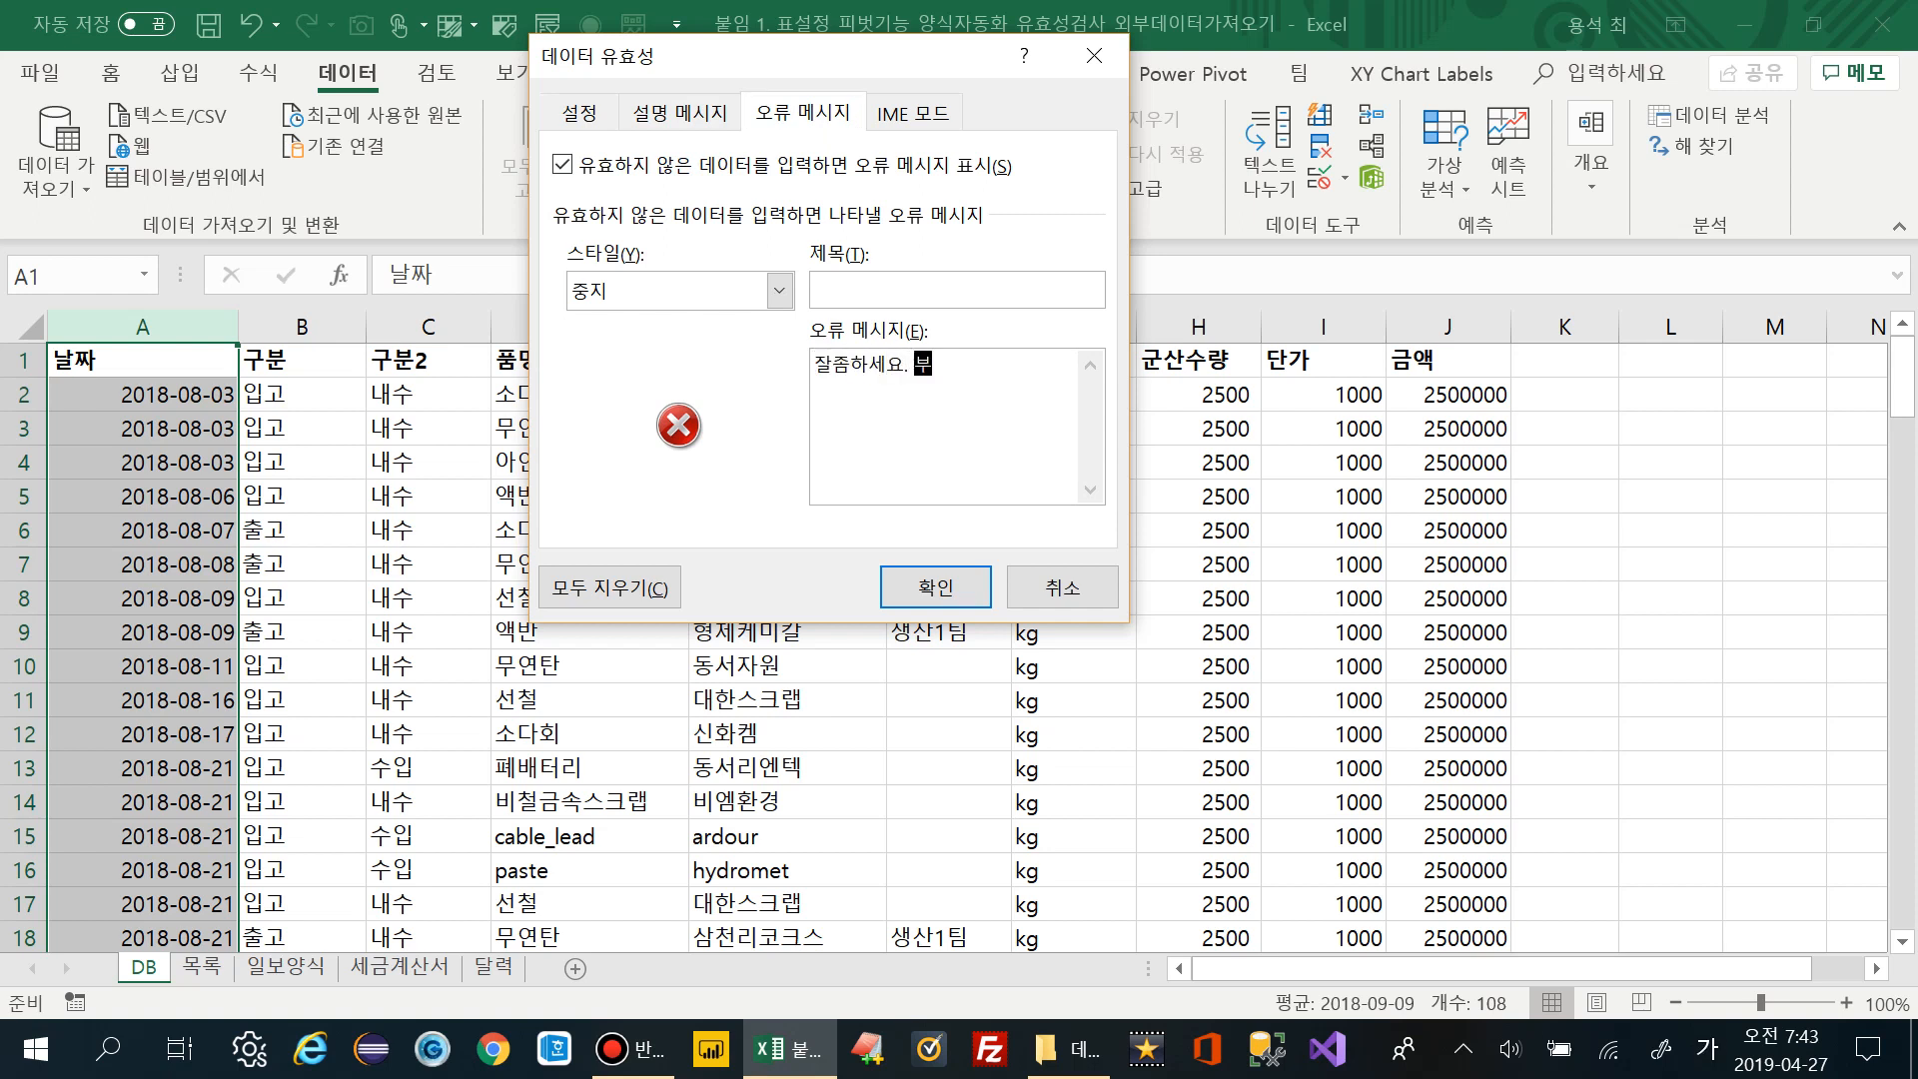
pyautogui.write('장니!')
pyautogui.click(579, 113)
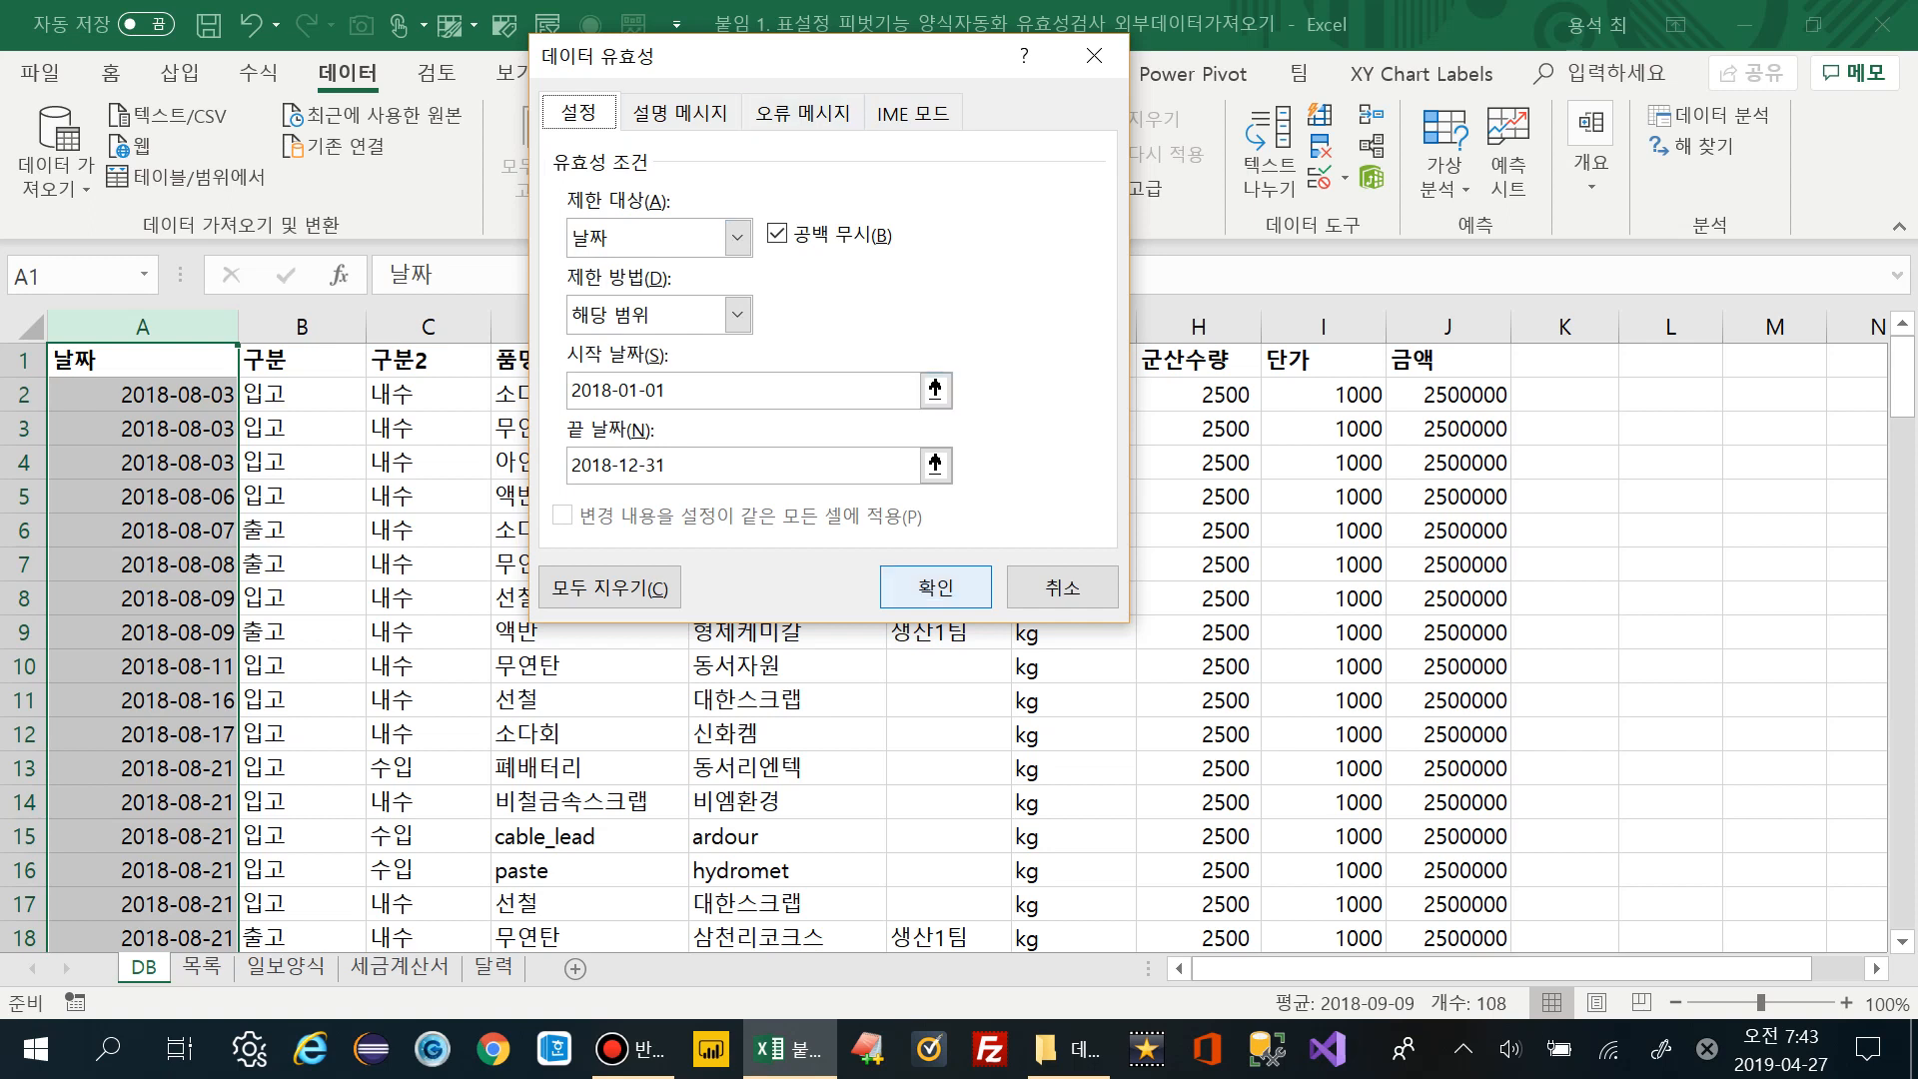
pyautogui.click(935, 588)
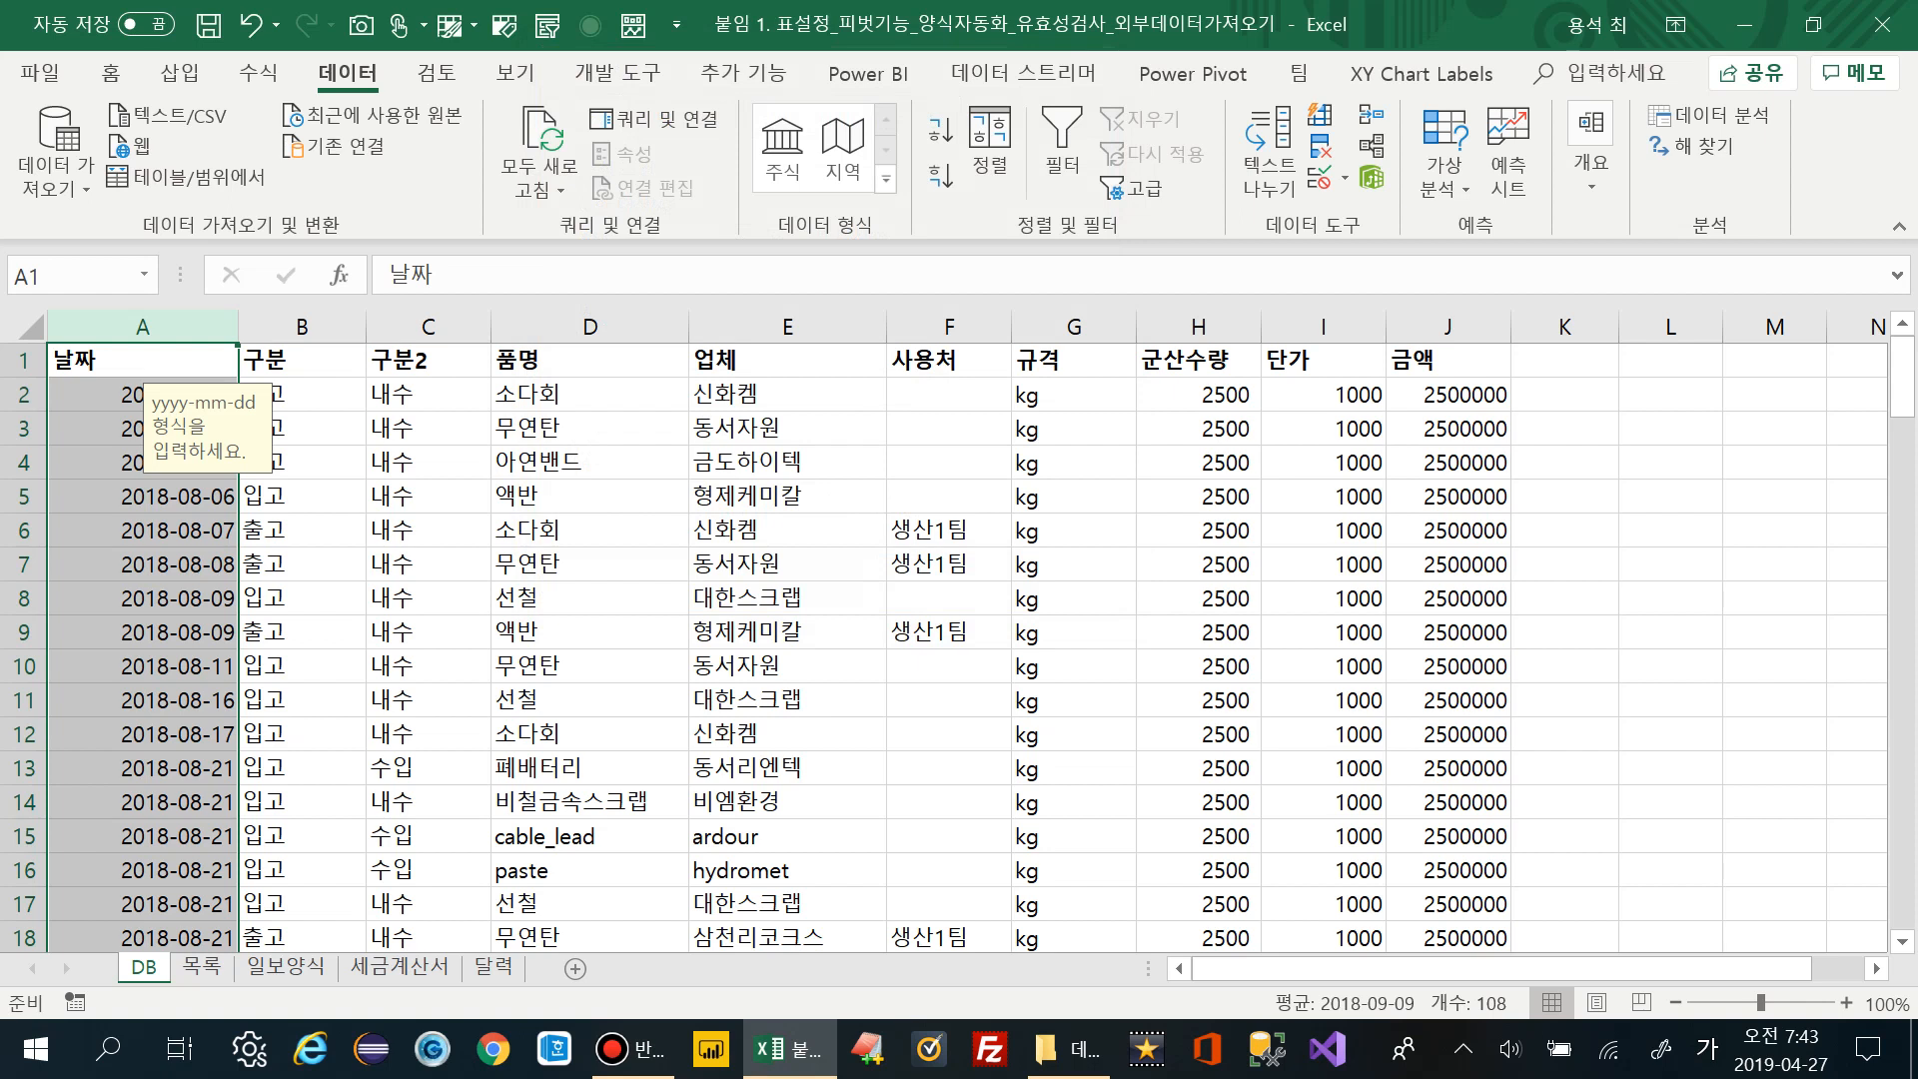
# Check that the yyyy-mm-dd prompt appears on 날짜 cells such as A8 and A1
pyautogui.press('Down')
pyautogui.press('Down')
pyautogui.press('Down')
pyautogui.press('Down')
pyautogui.press('Up')
pyautogui.press('Up')
pyautogui.press('Up')
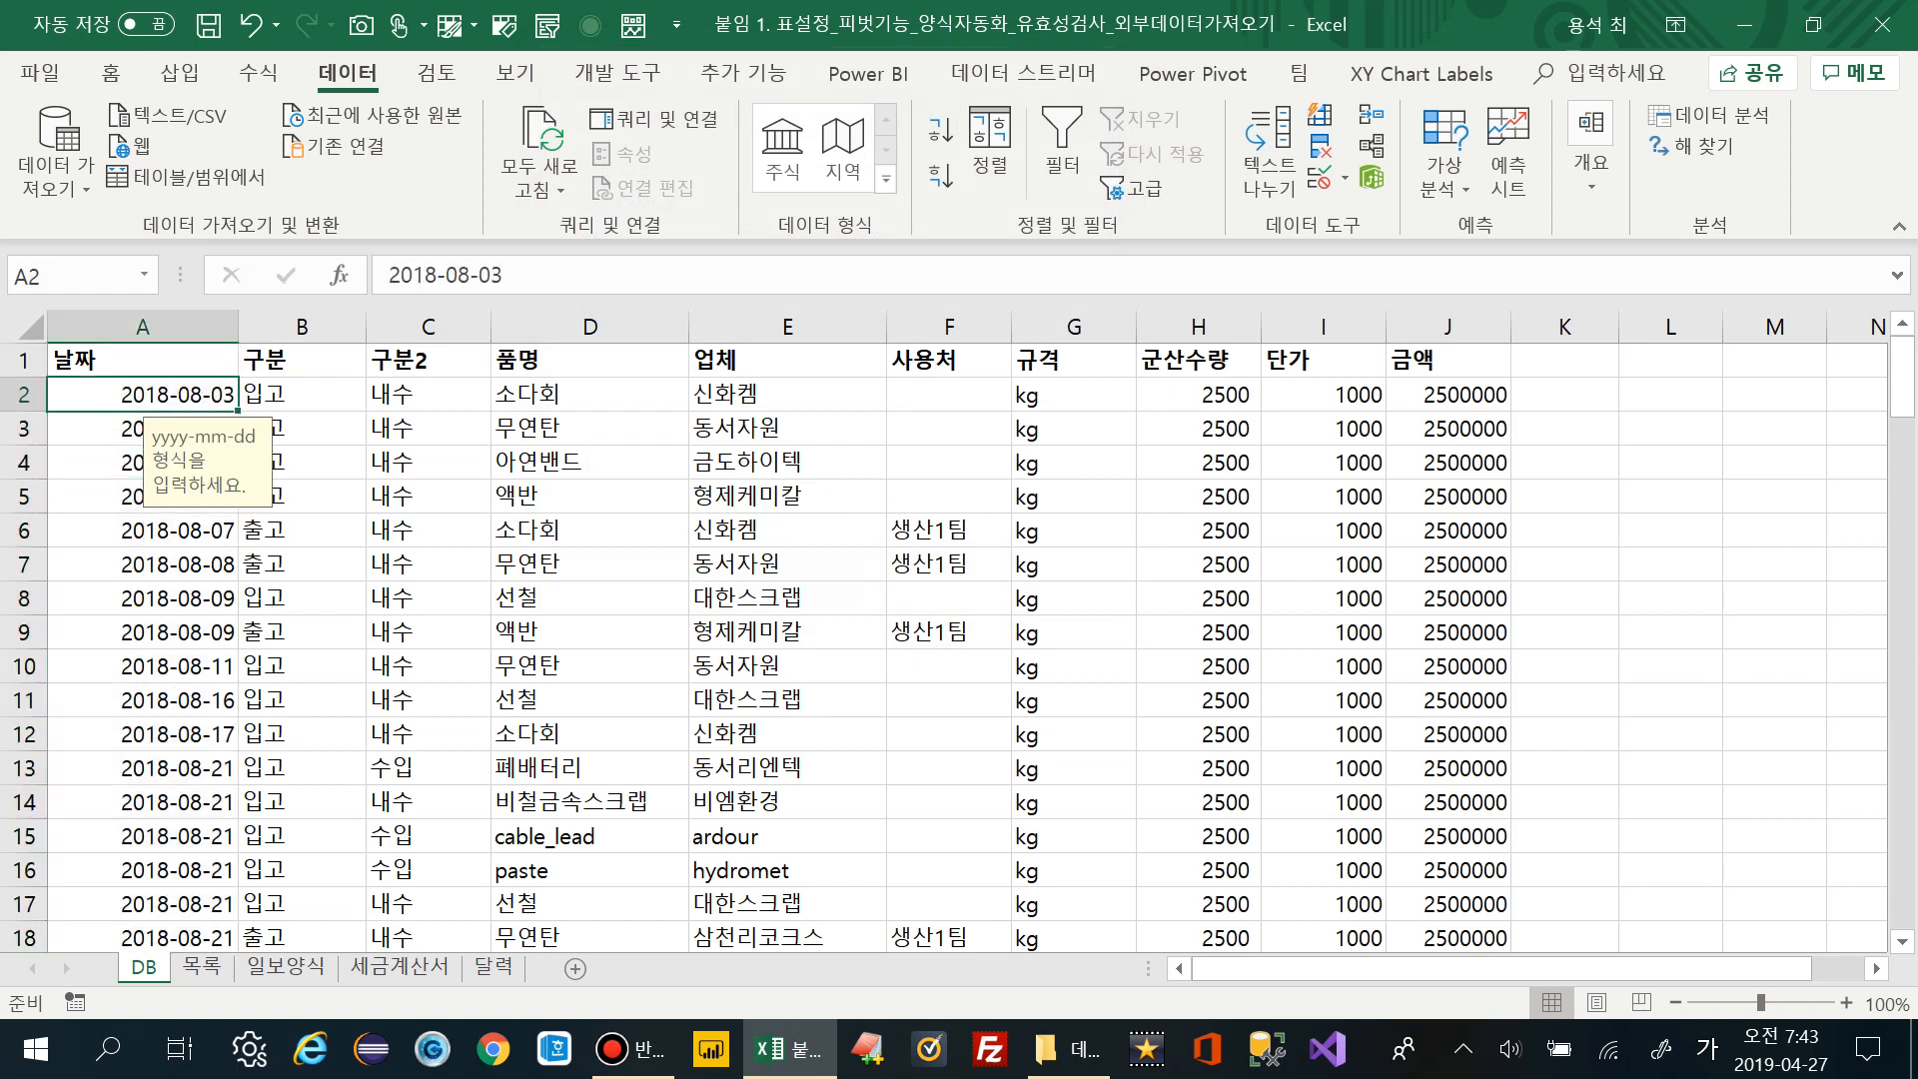
pyautogui.click(142, 597)
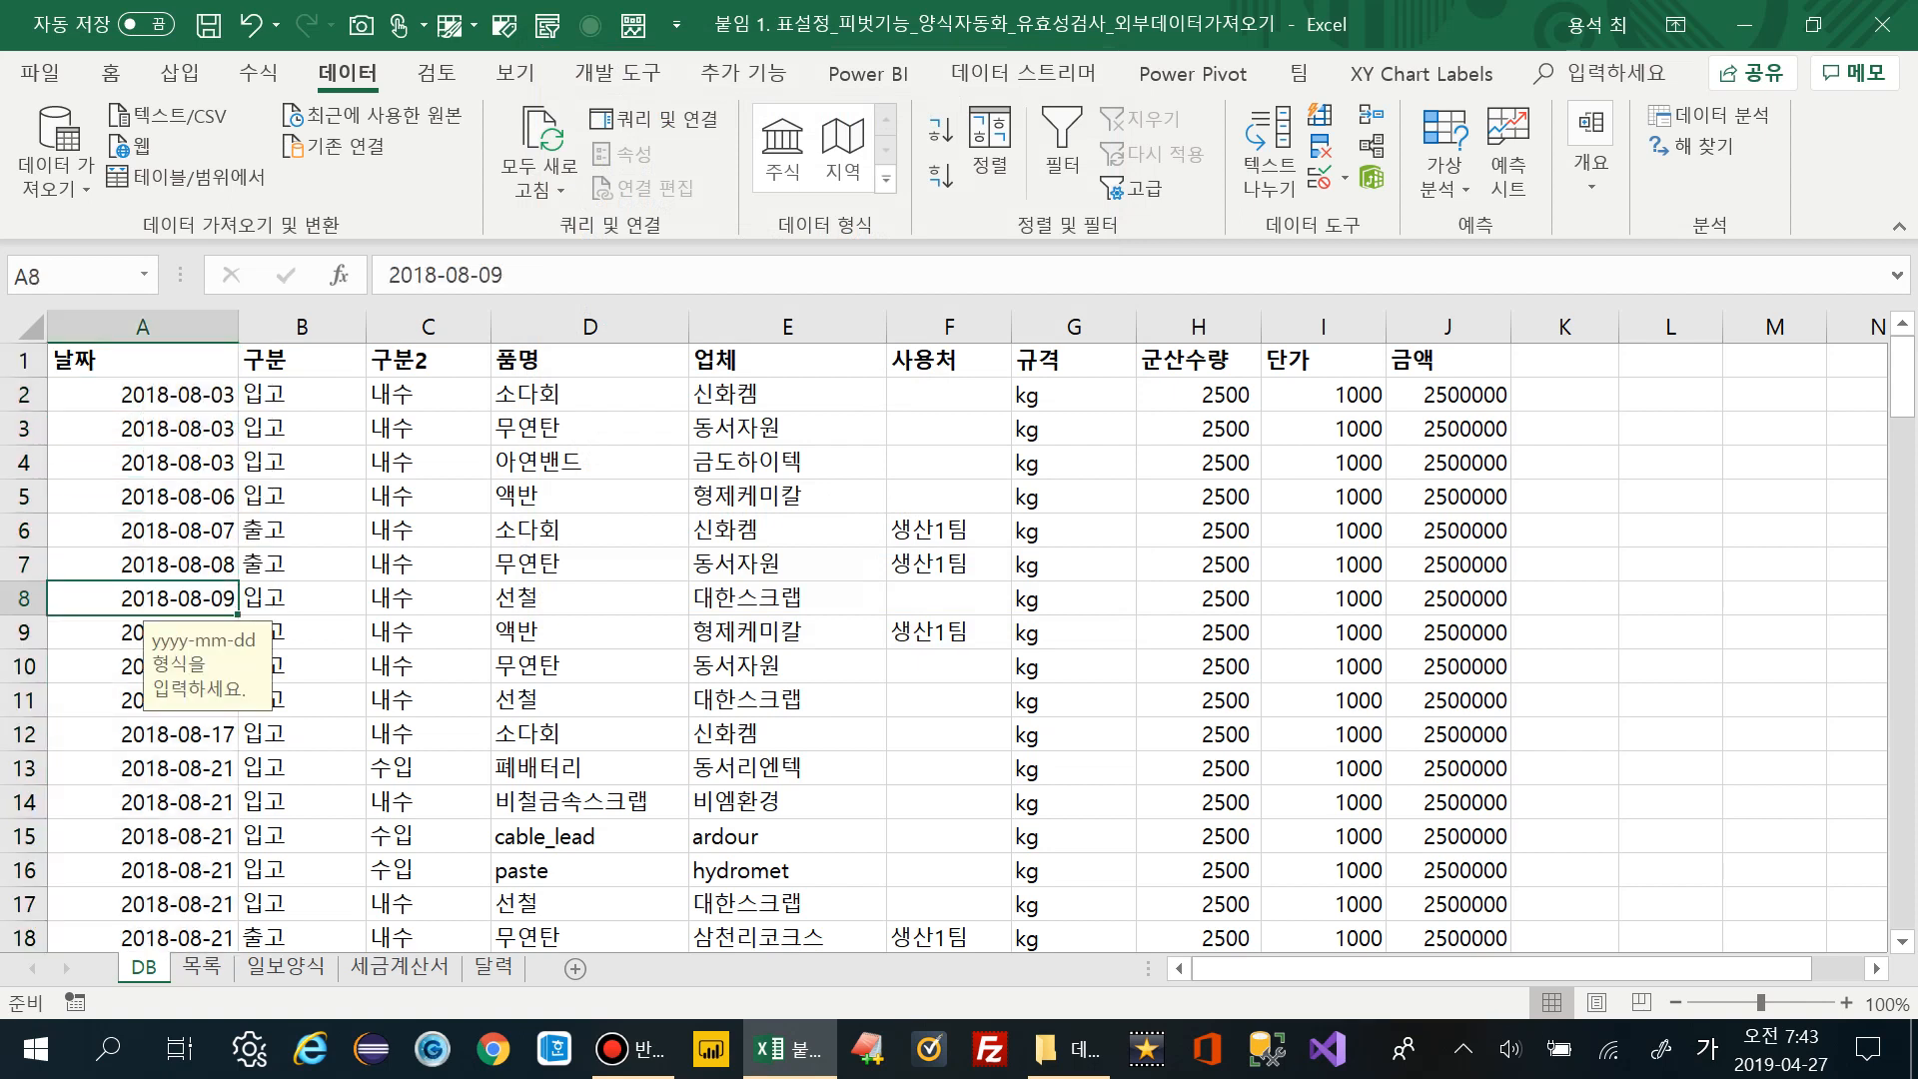
pyautogui.click(142, 359)
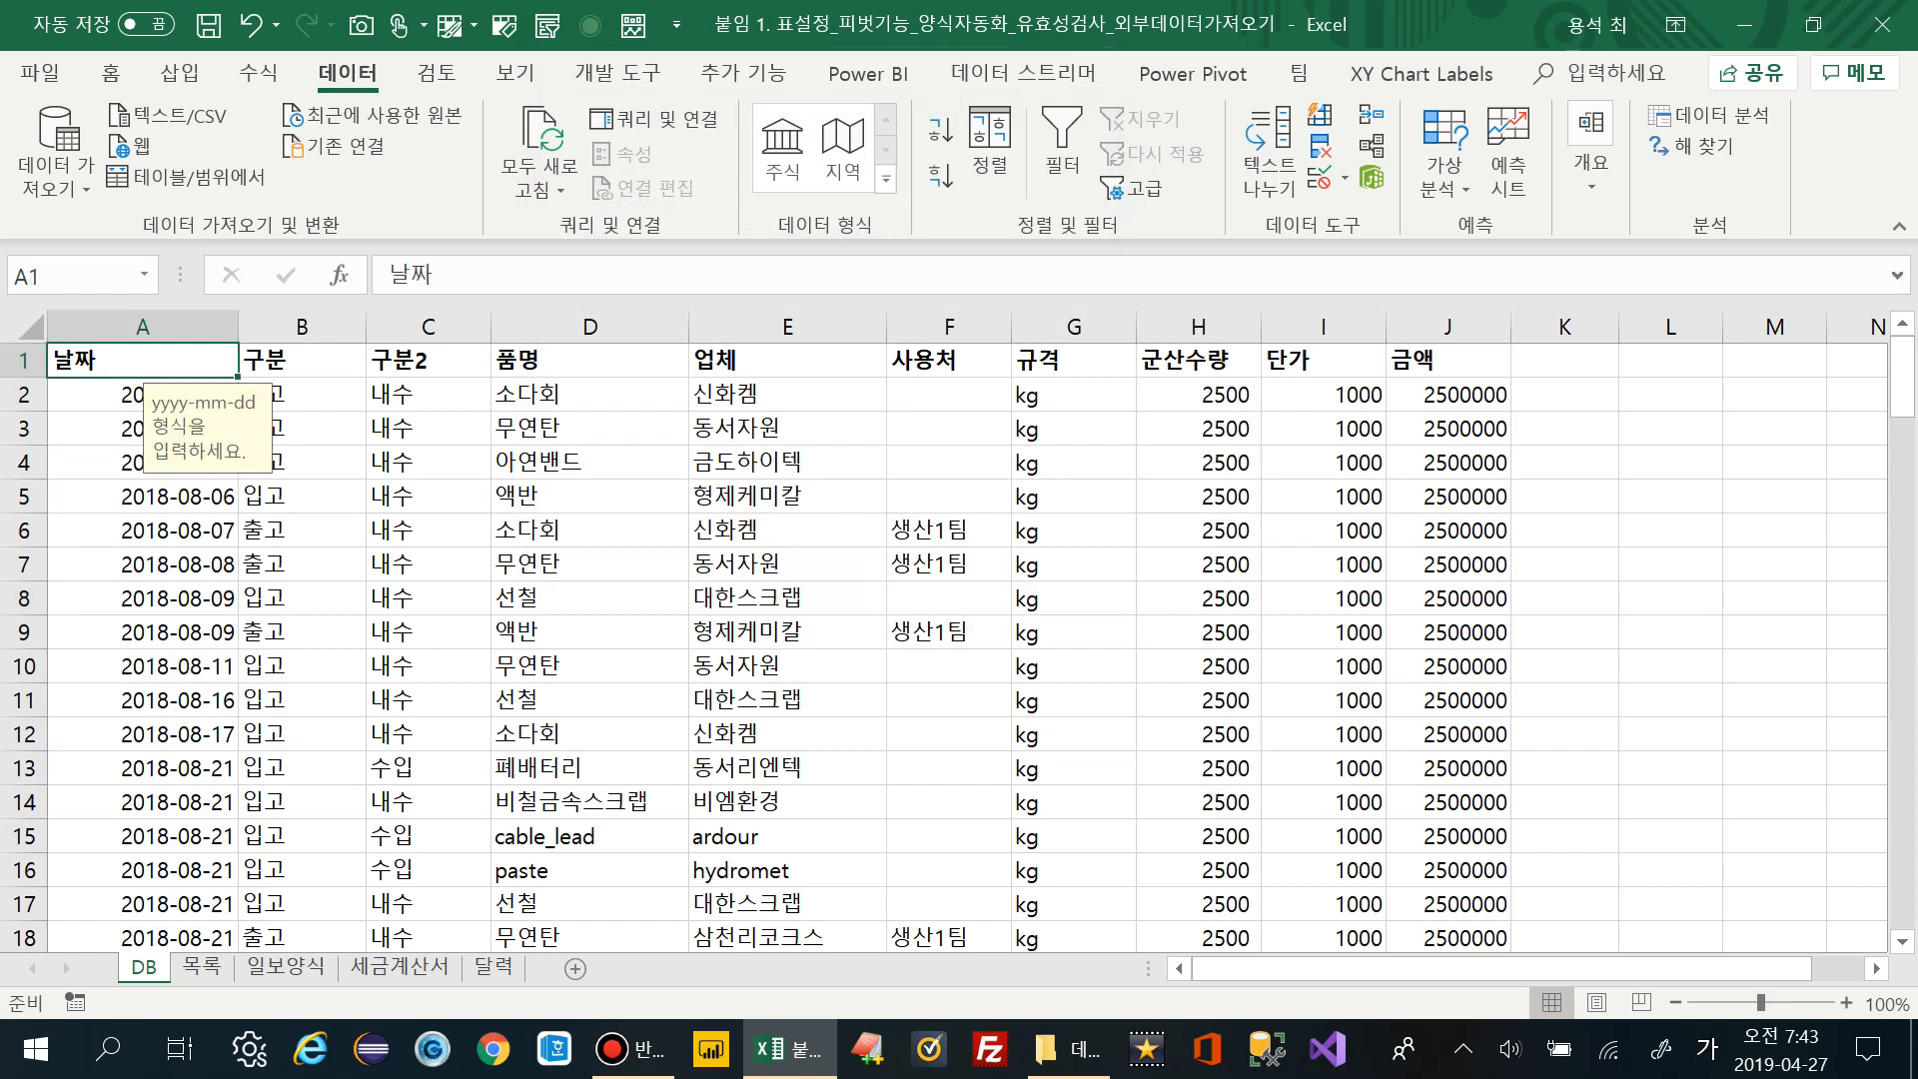
# Enter 2019 in A3 and cancel the rejection so 2018-08-03 remains
pyautogui.click(142, 428)
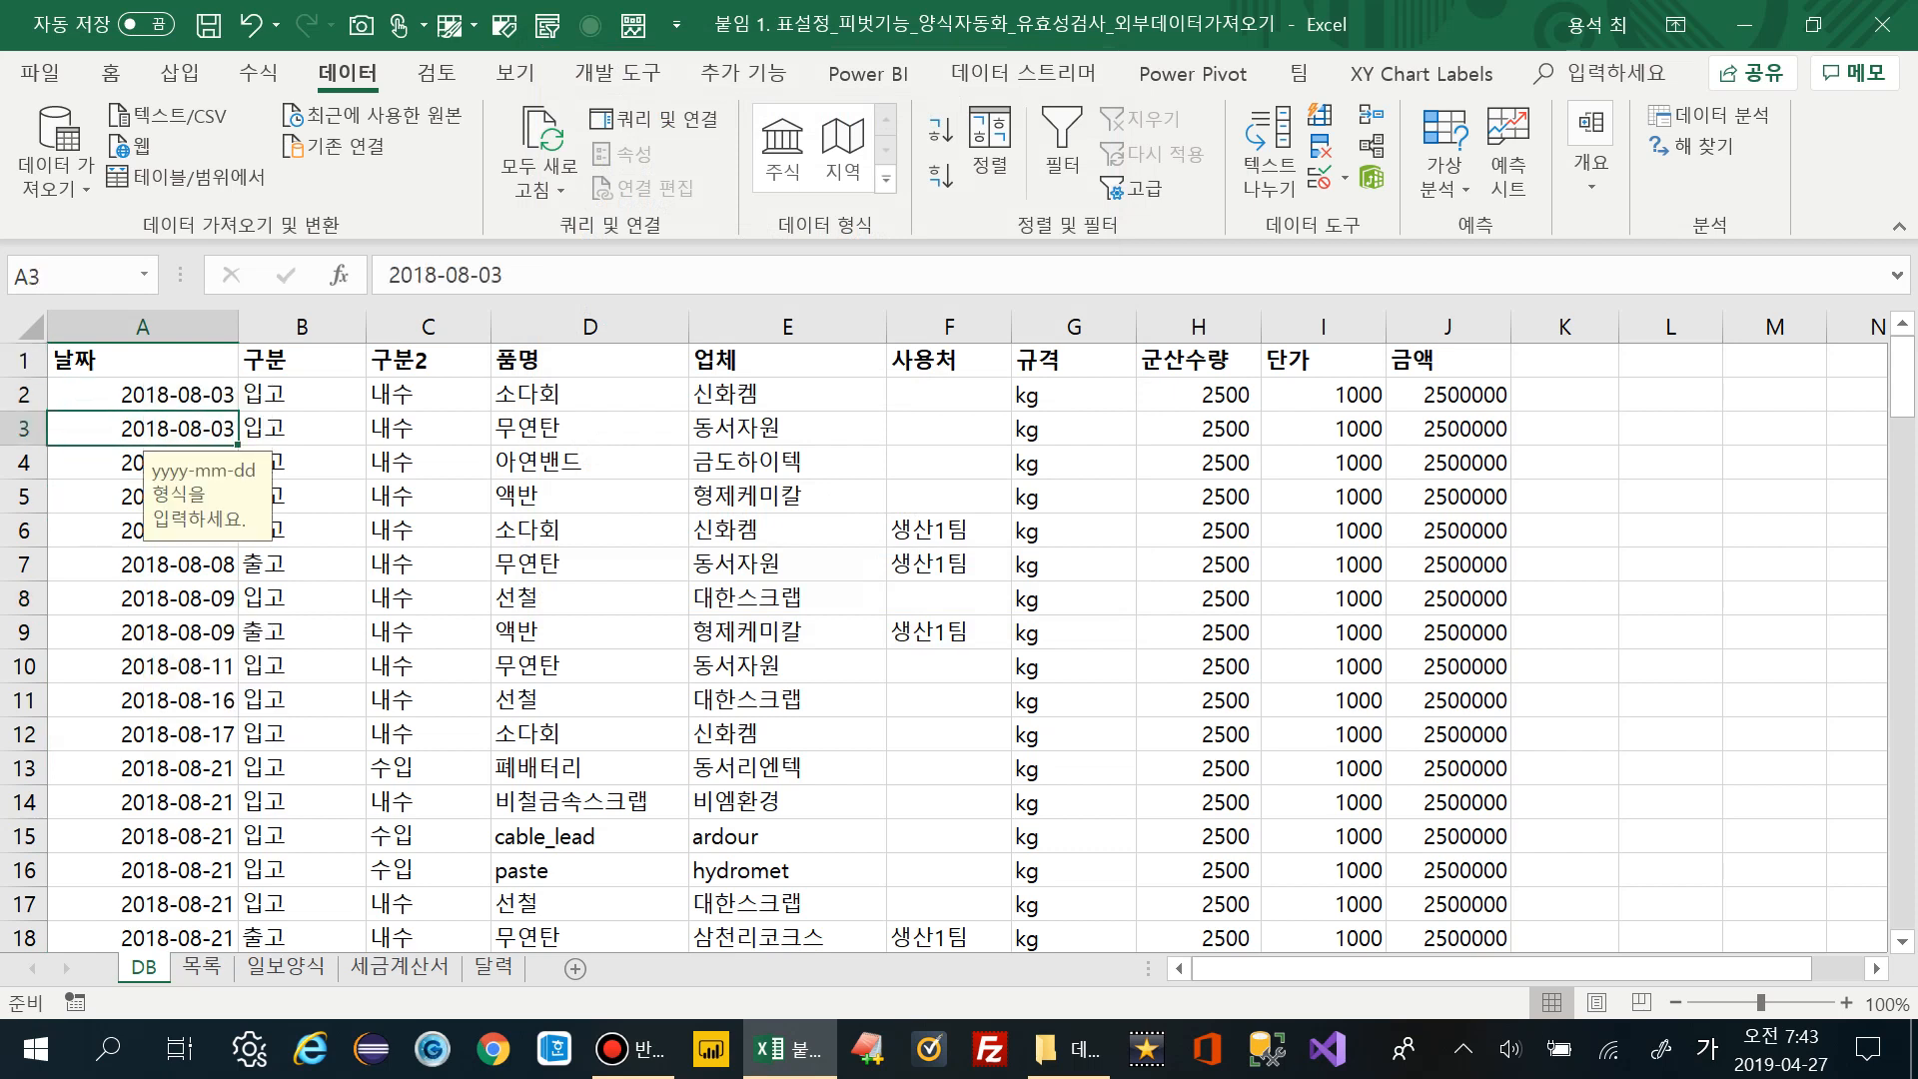
pyautogui.write('2019')
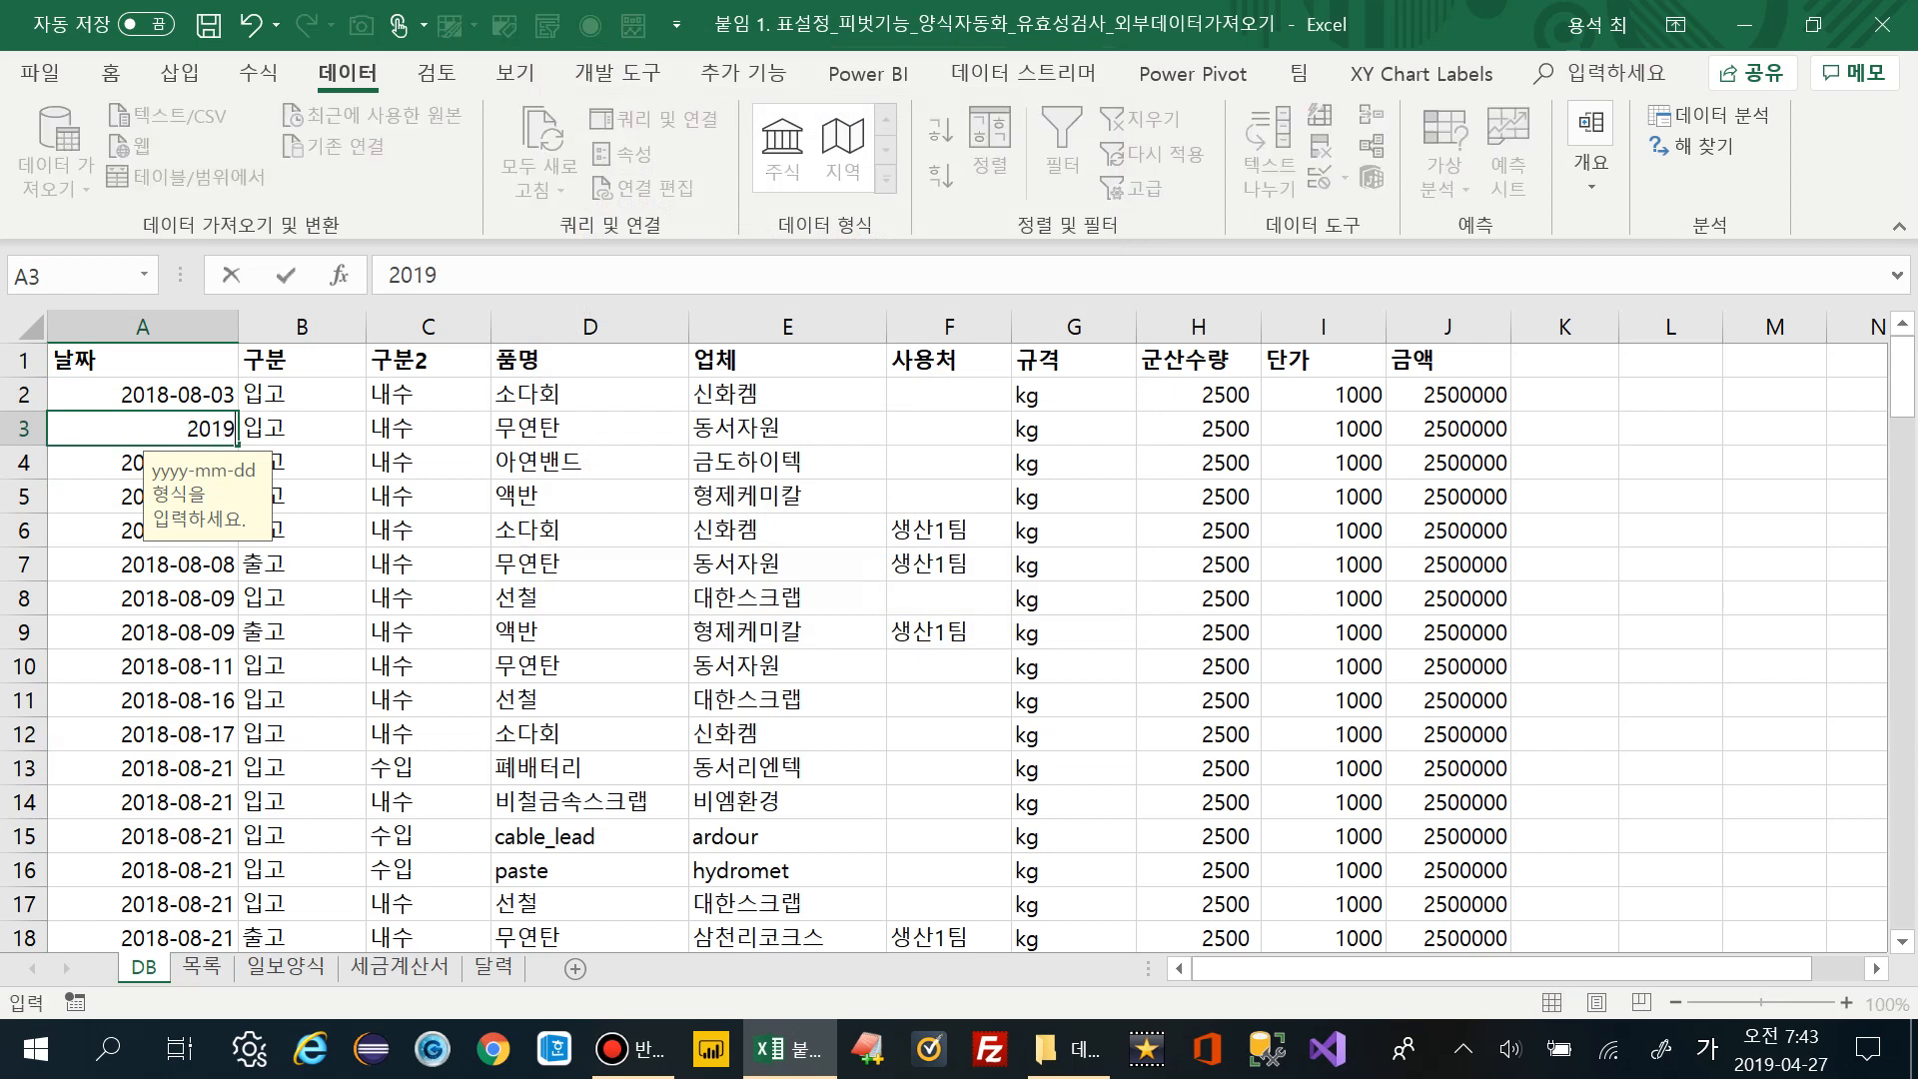
pyautogui.press('Return')
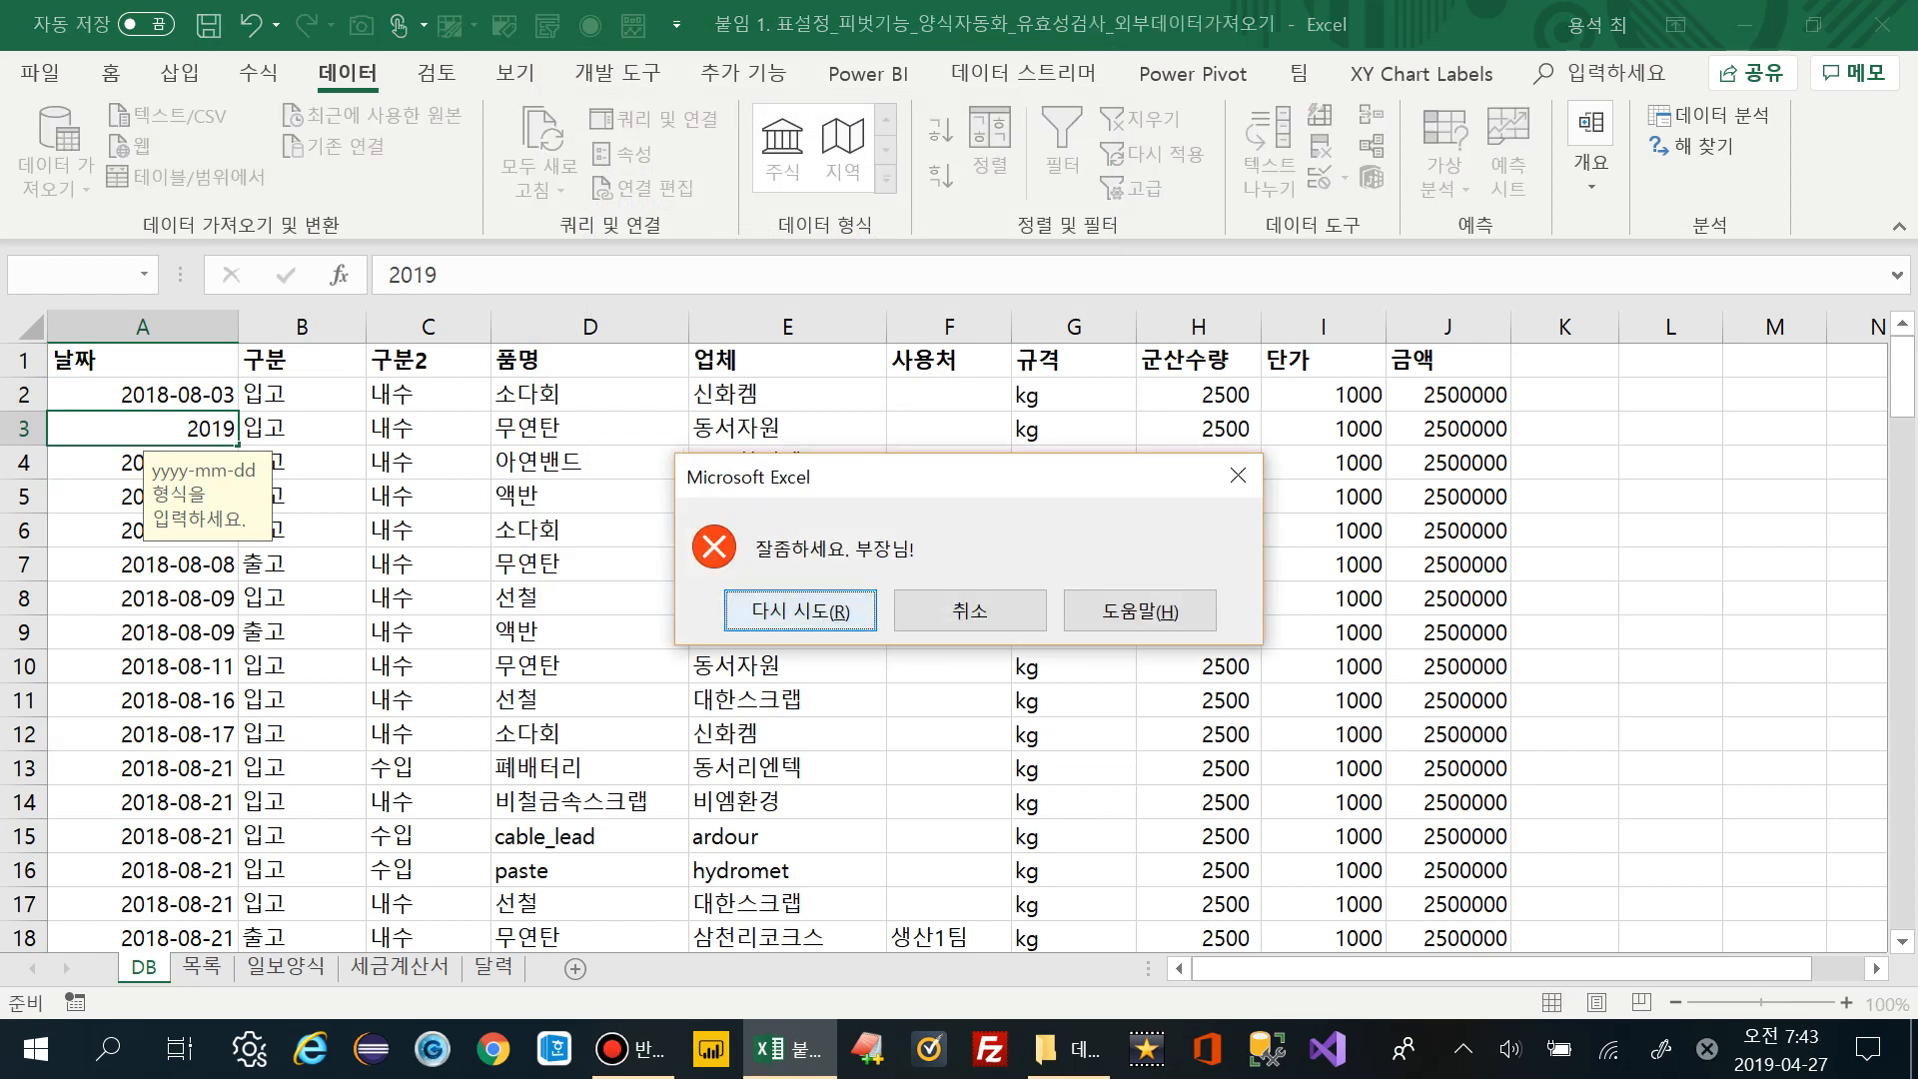
pyautogui.click(969, 611)
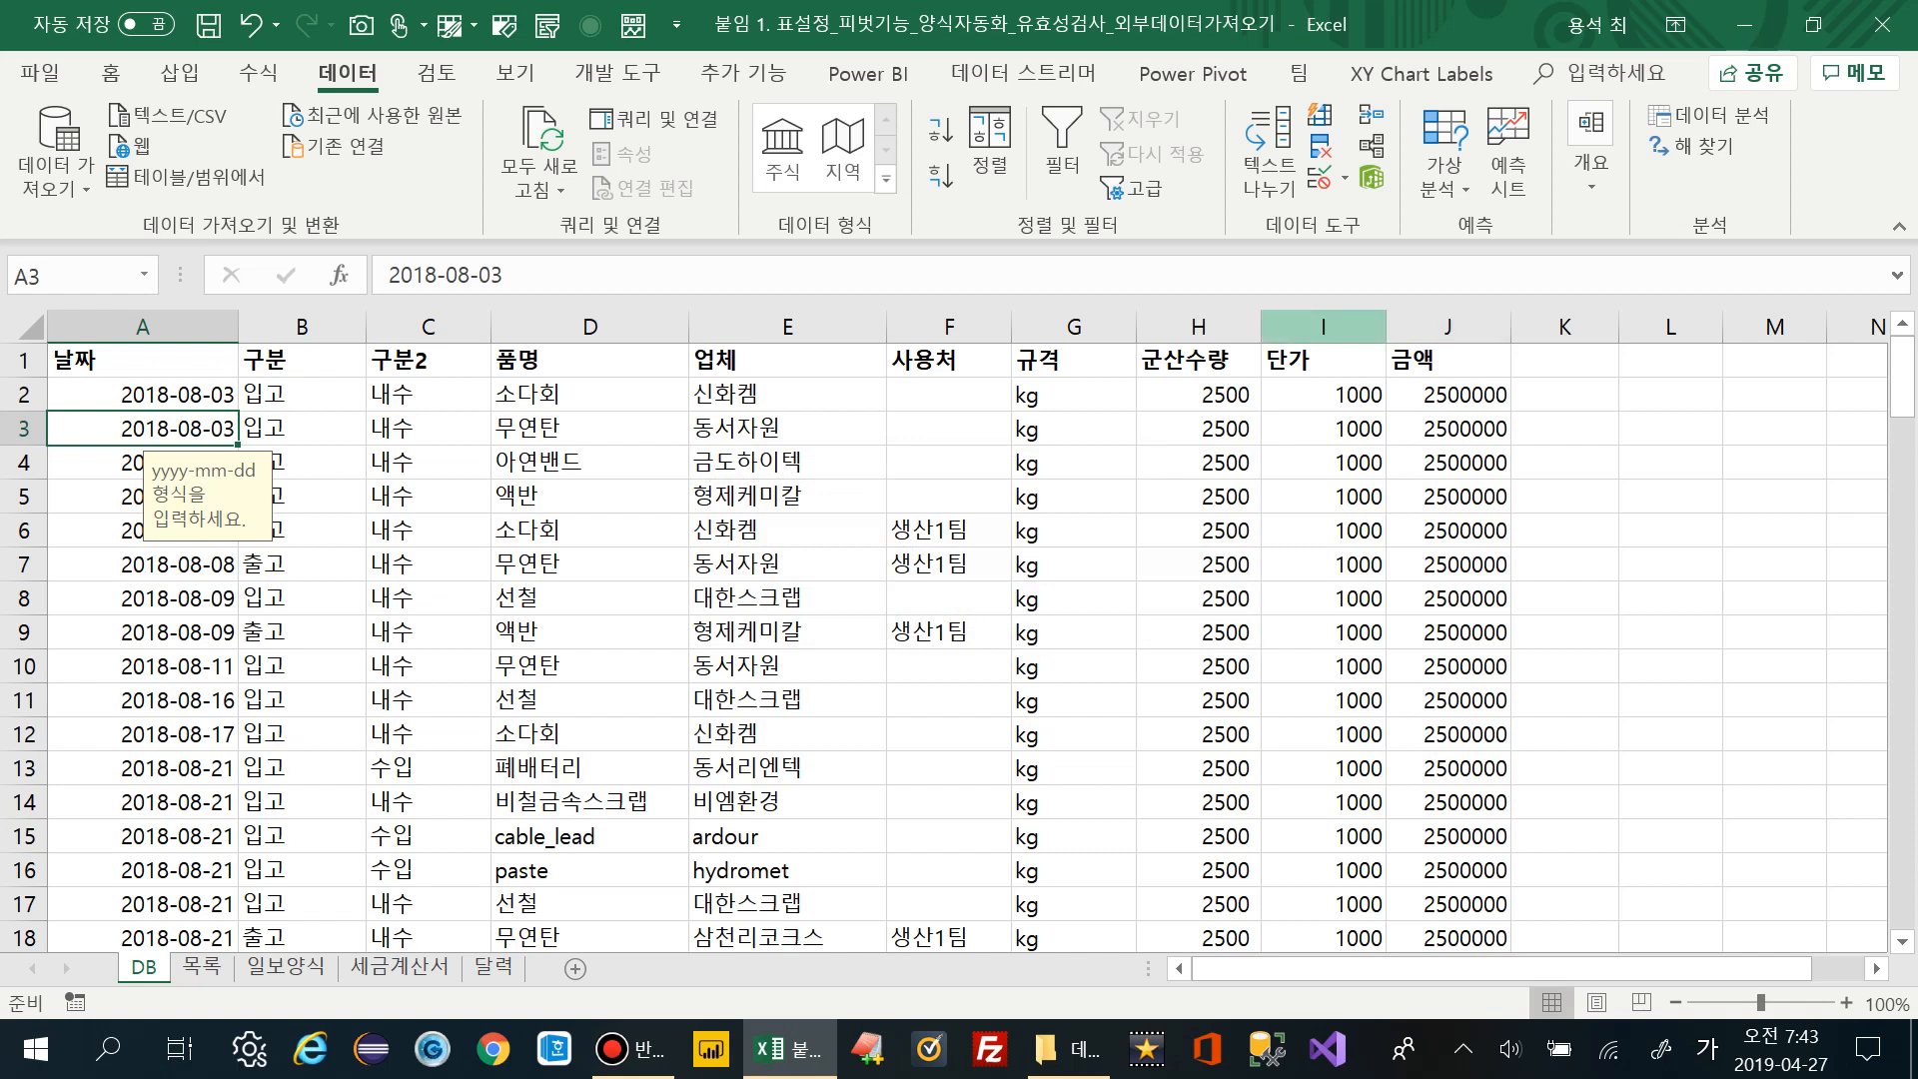
pyautogui.click(1199, 327)
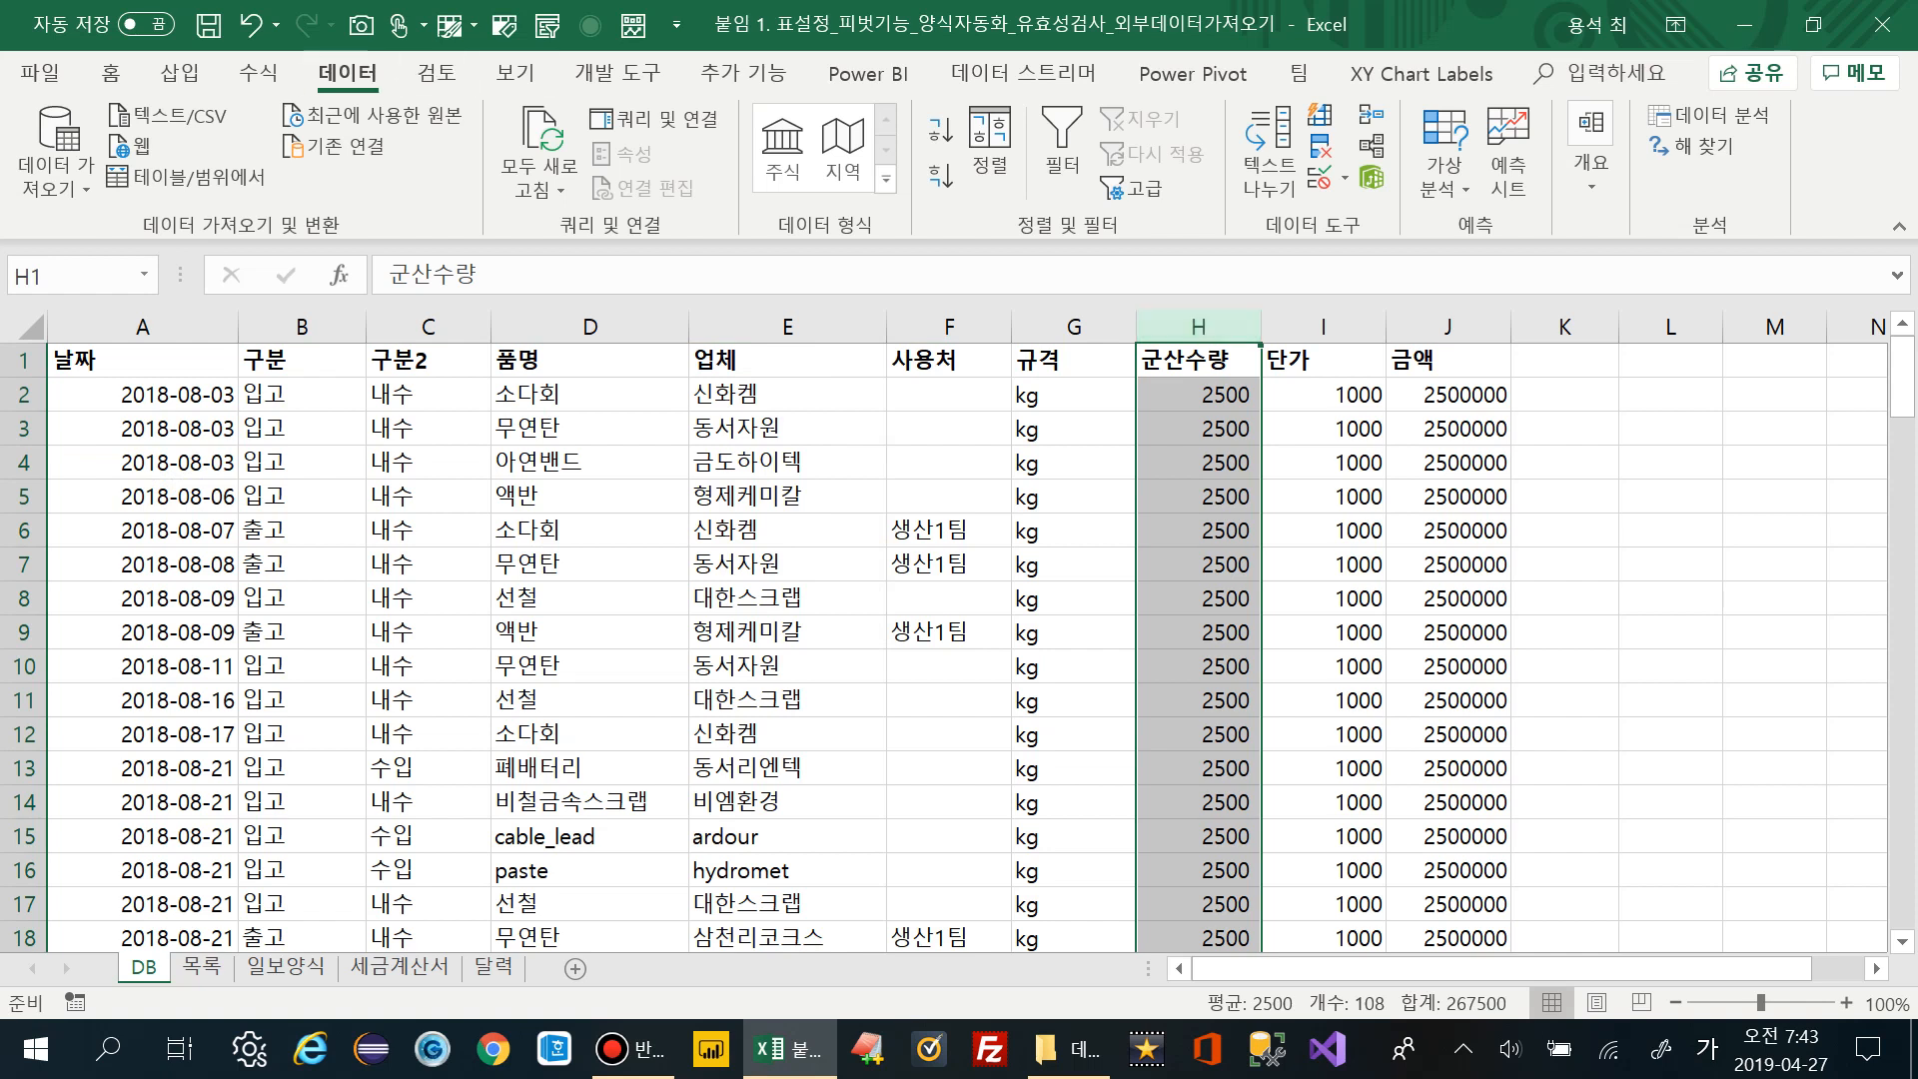
# Apply a 정수 (whole number) rule between 0 and 10000 to the 군산수량 column
pyautogui.click(1344, 178)
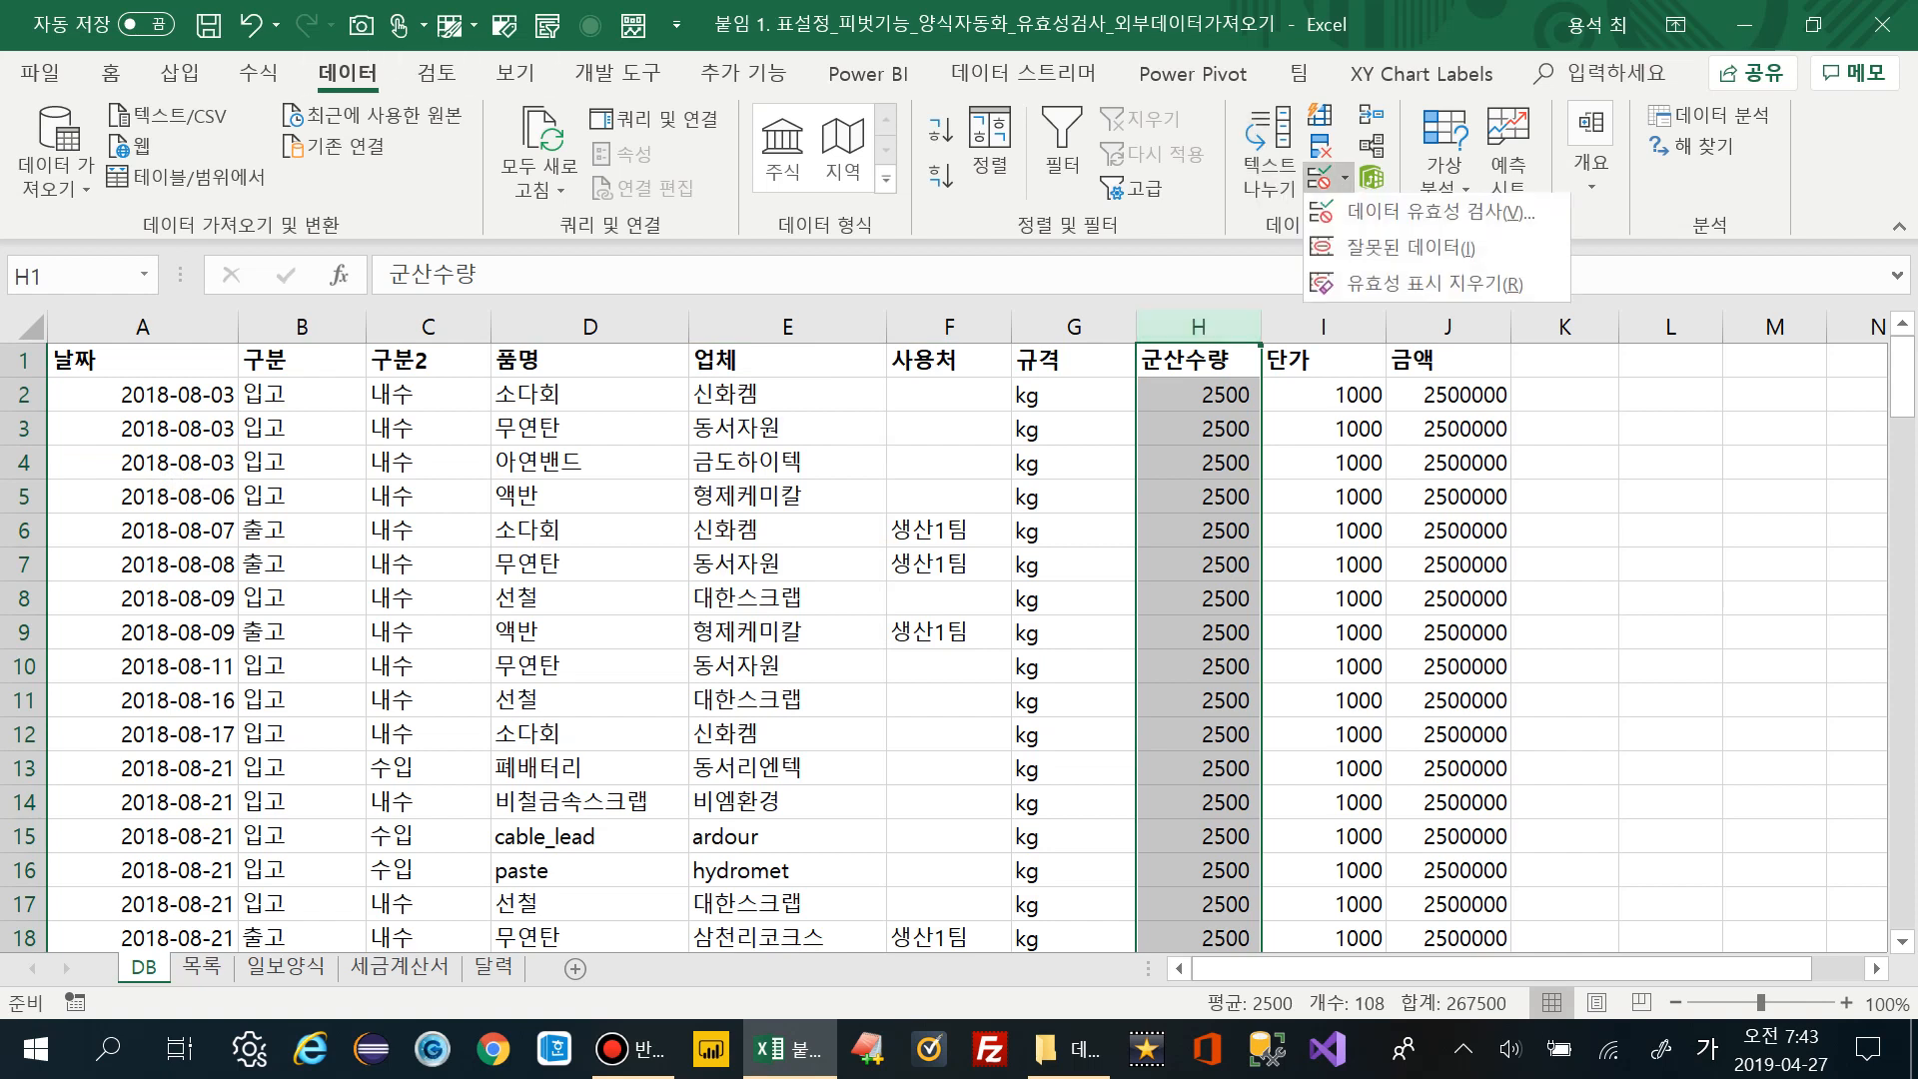
pyautogui.click(1439, 213)
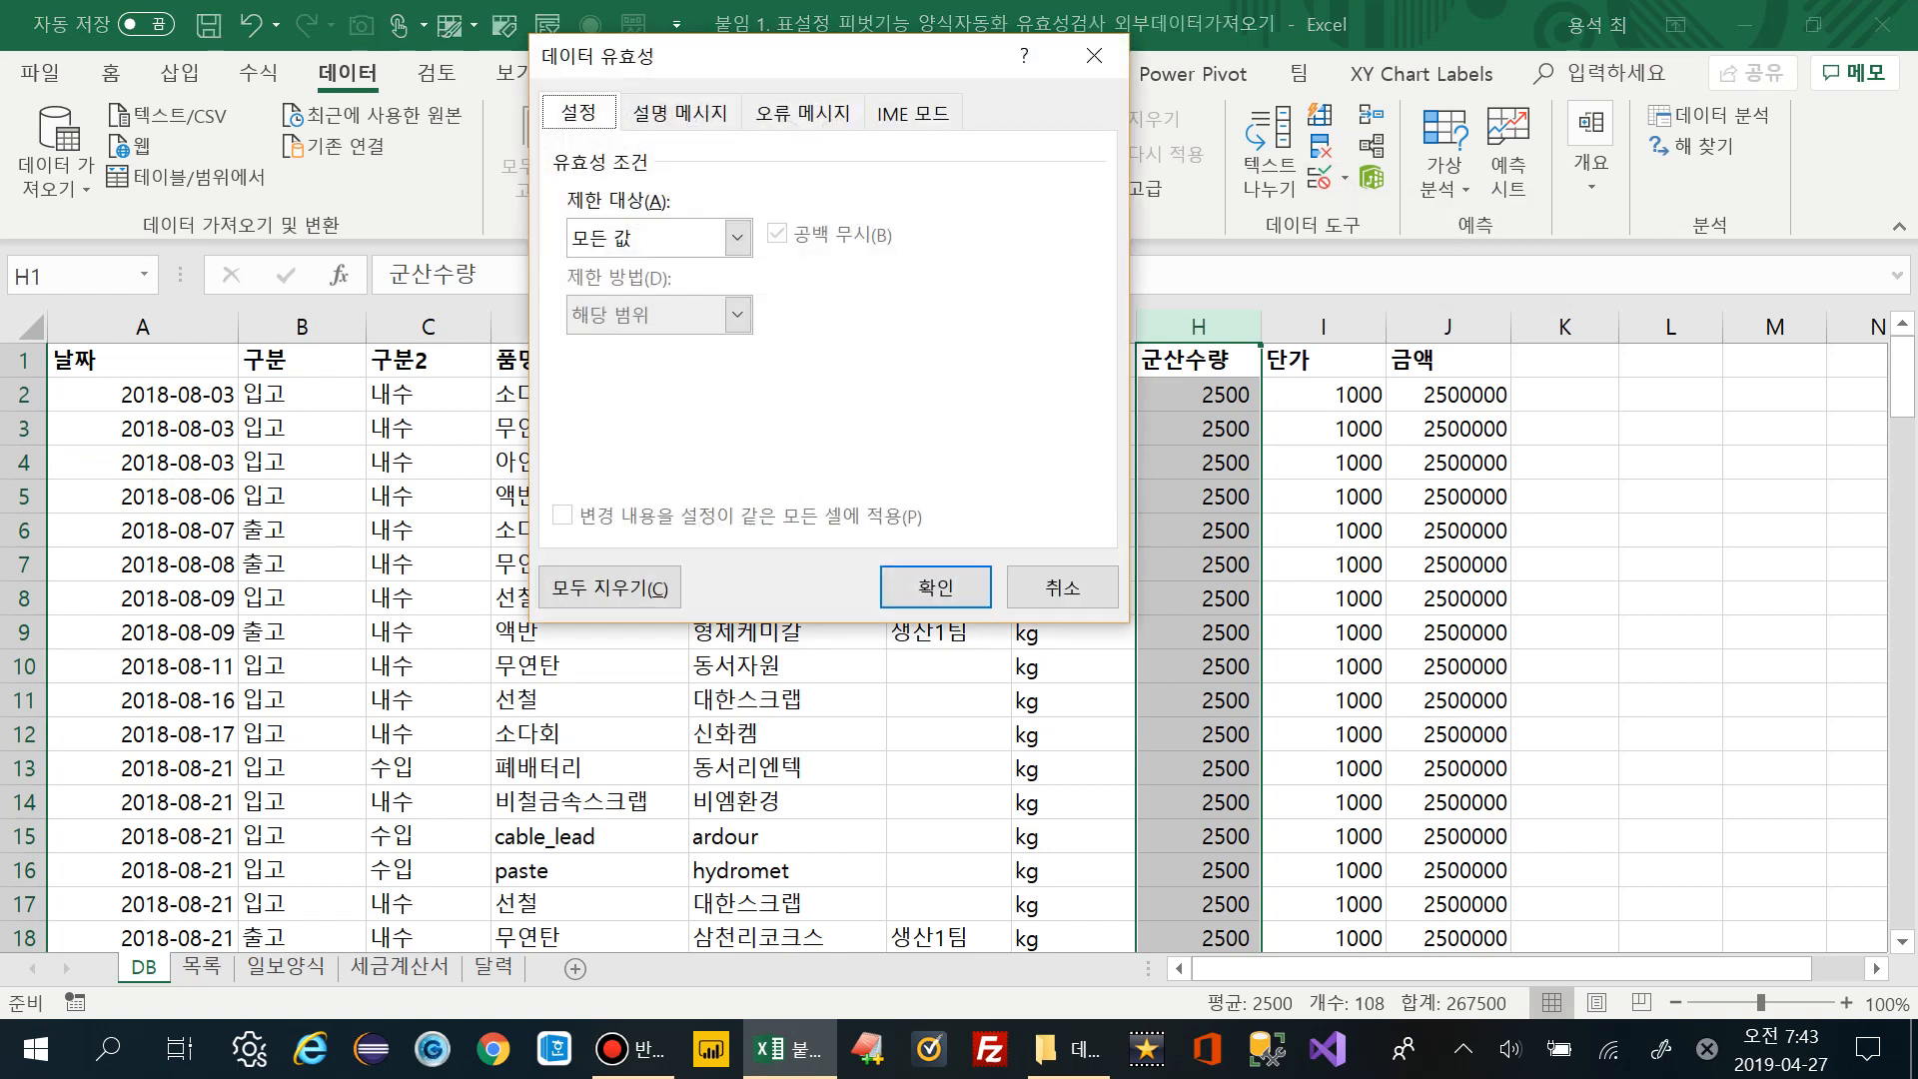
pyautogui.click(737, 237)
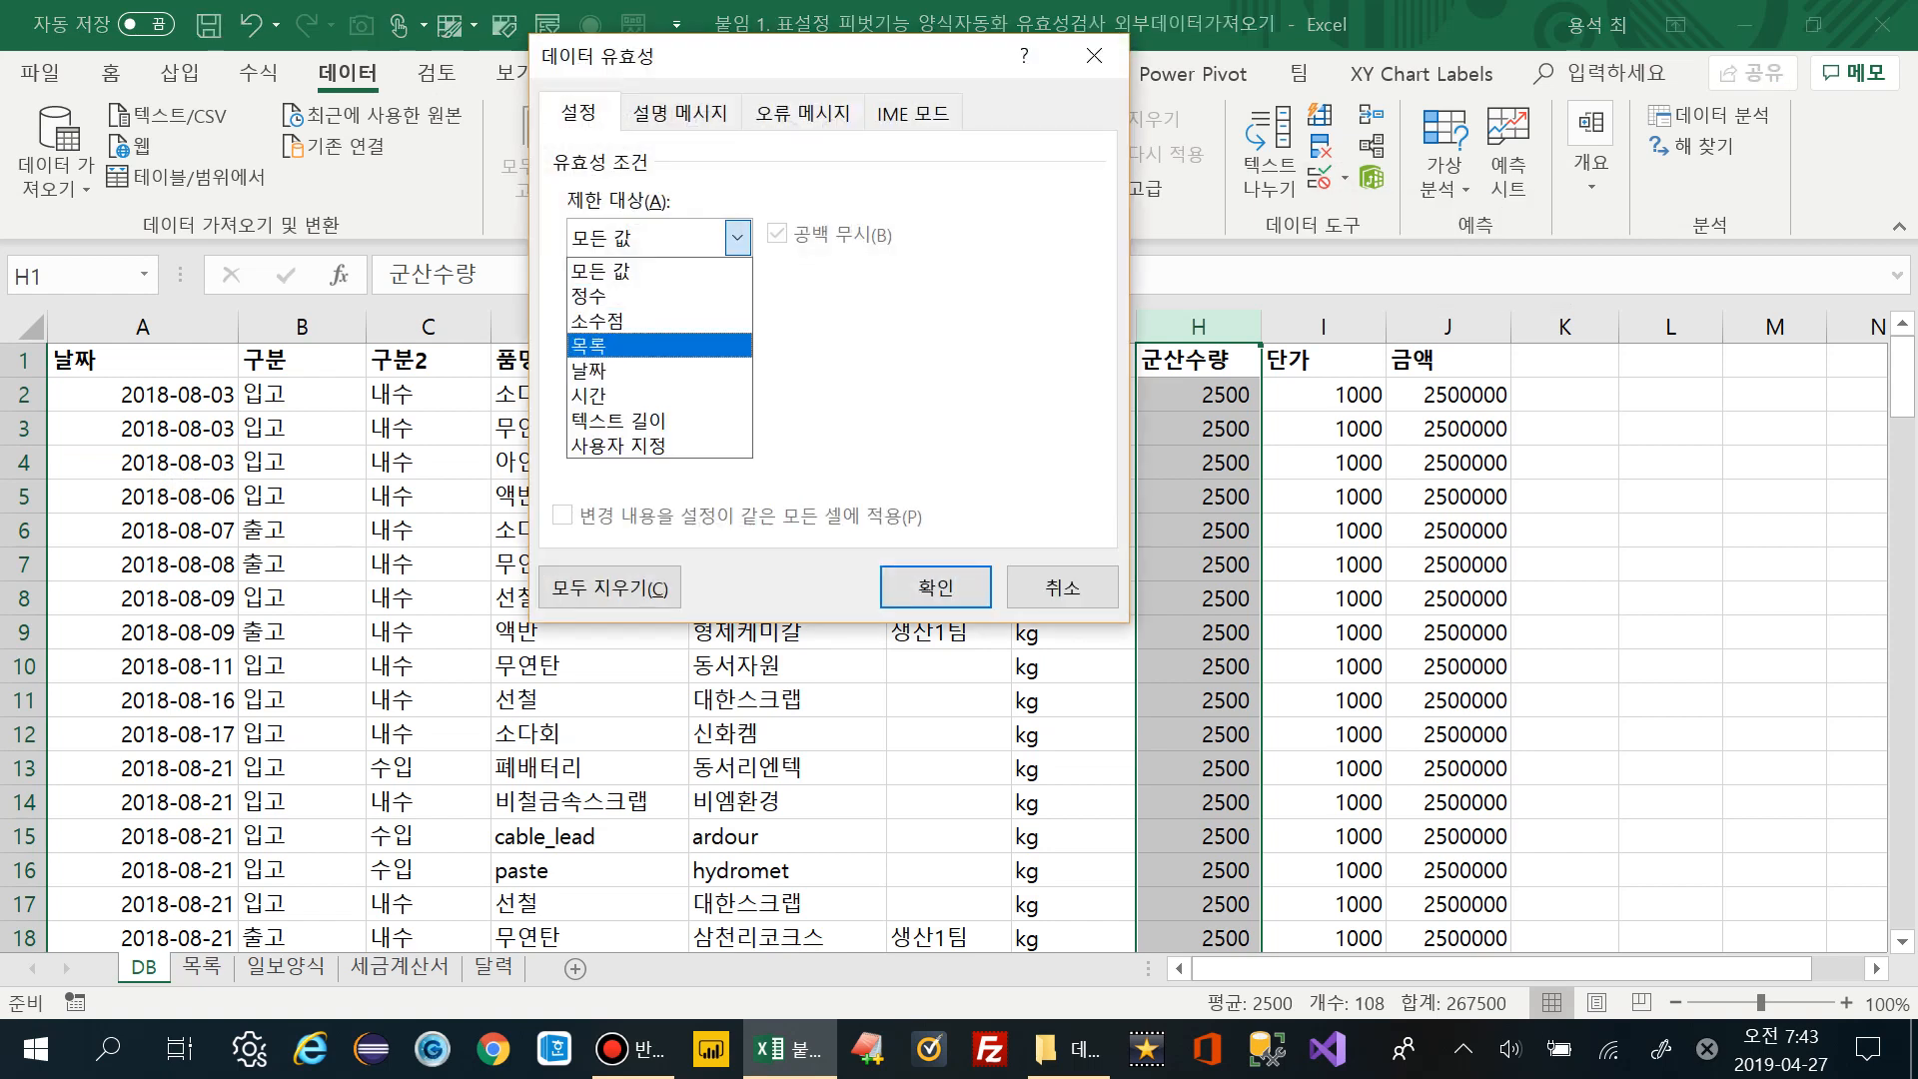
pyautogui.press('Up')
pyautogui.press('Up')
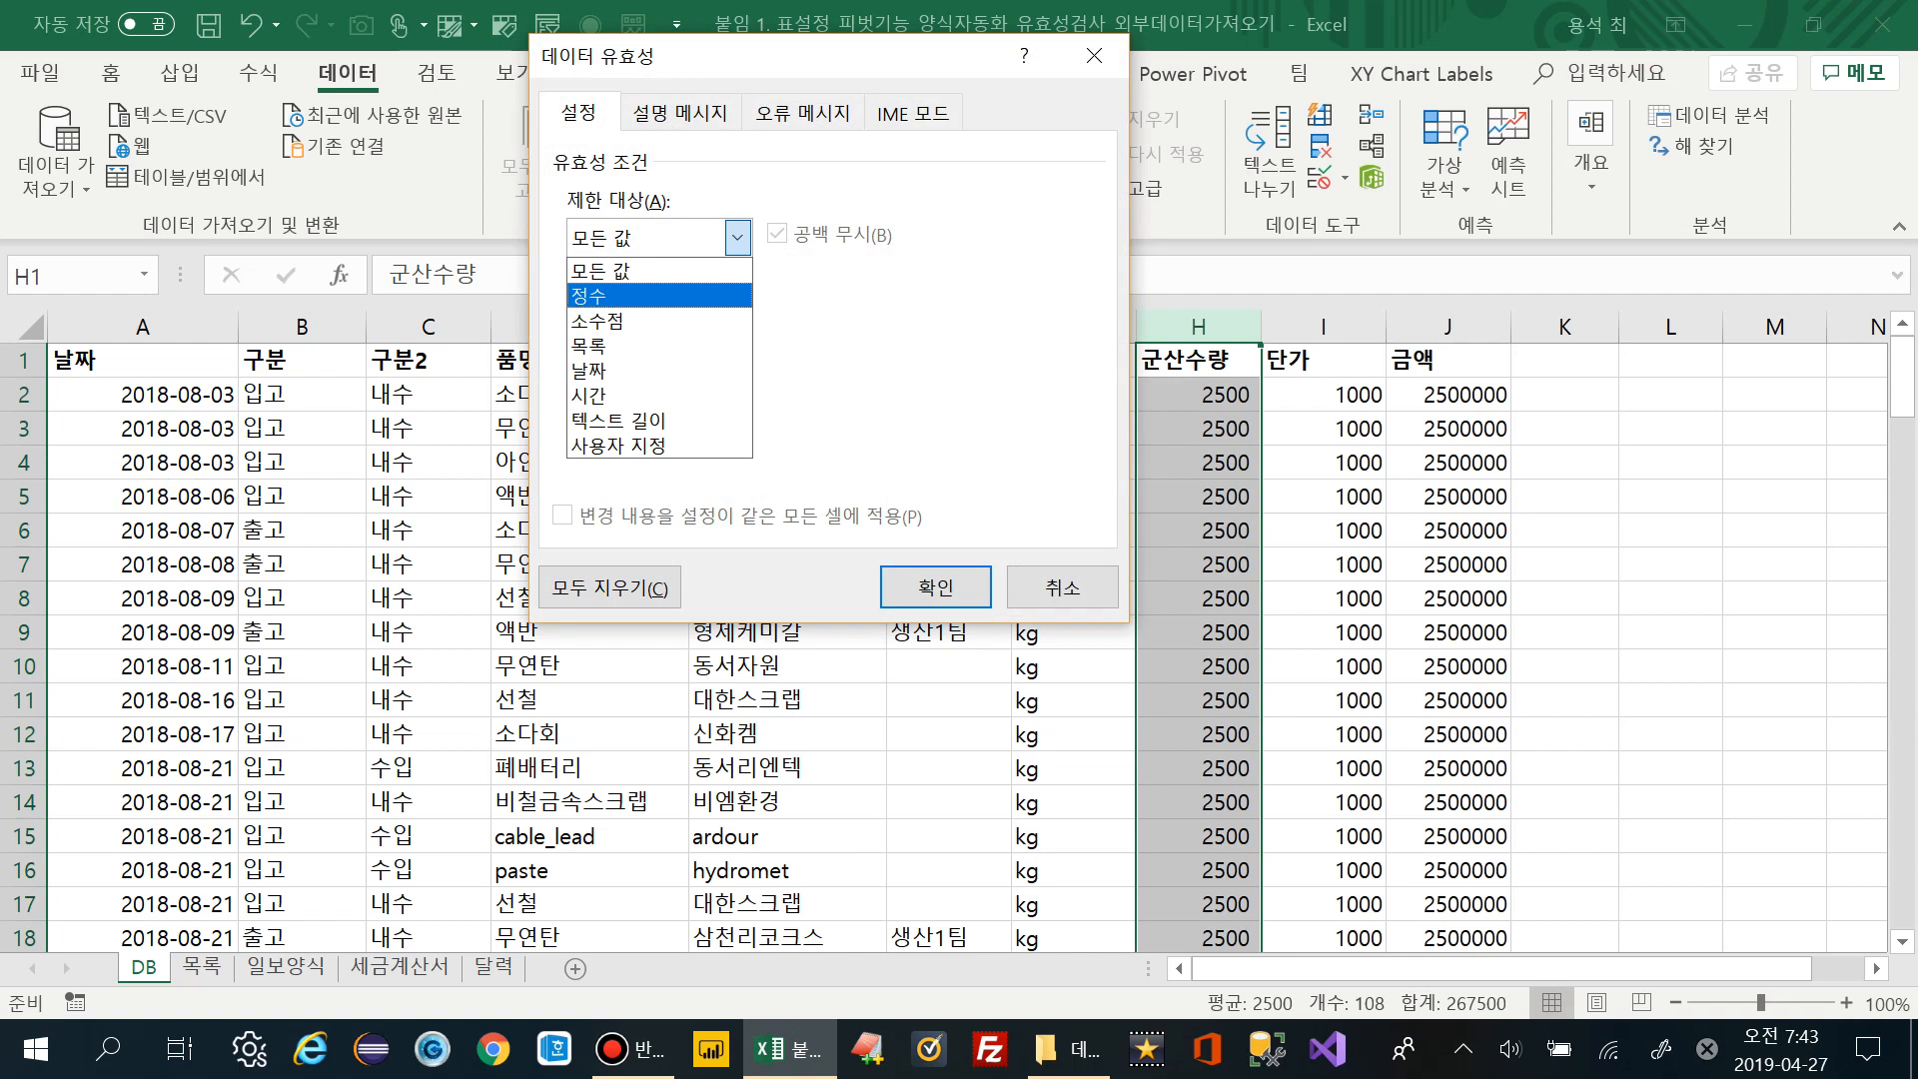
pyautogui.press('Return')
pyautogui.click(739, 391)
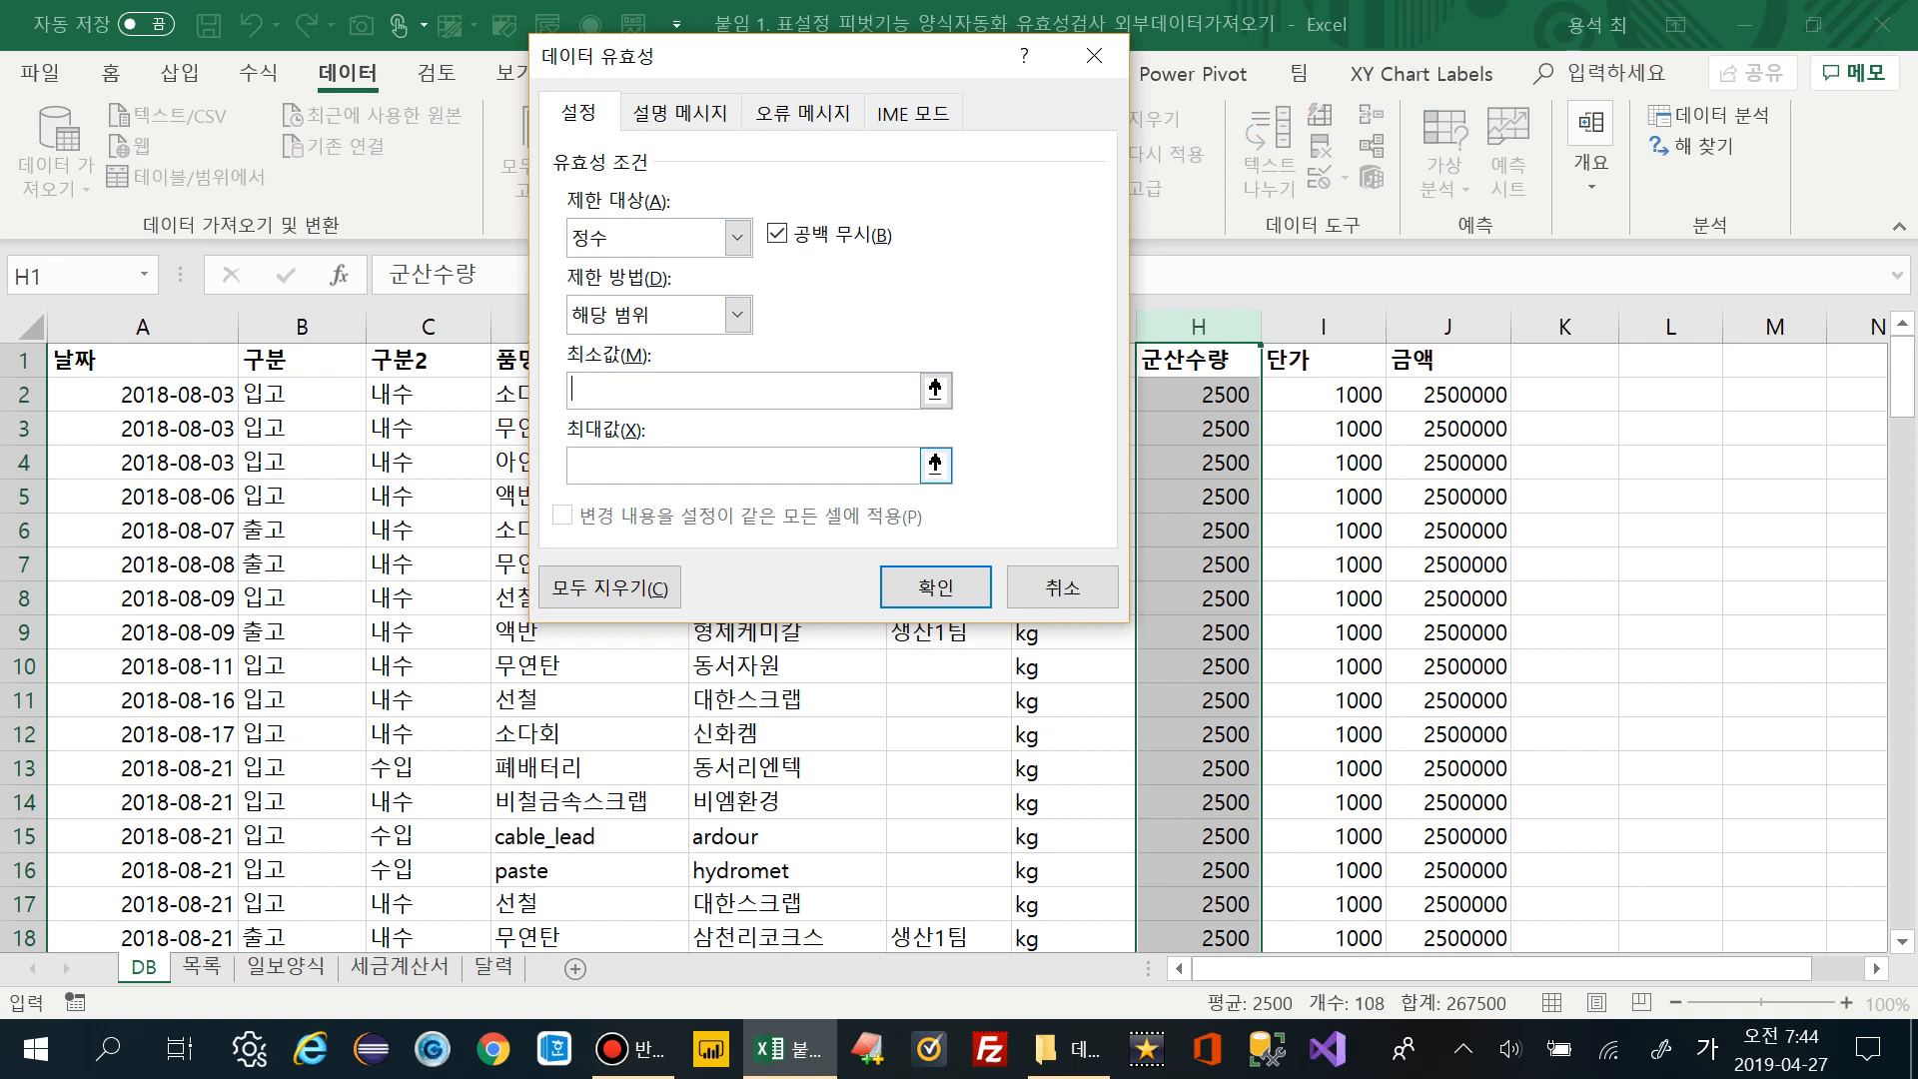
pyautogui.write('0')
pyautogui.write('1000')
pyautogui.write('0')
pyautogui.press('Return')
pyautogui.click(1198, 462)
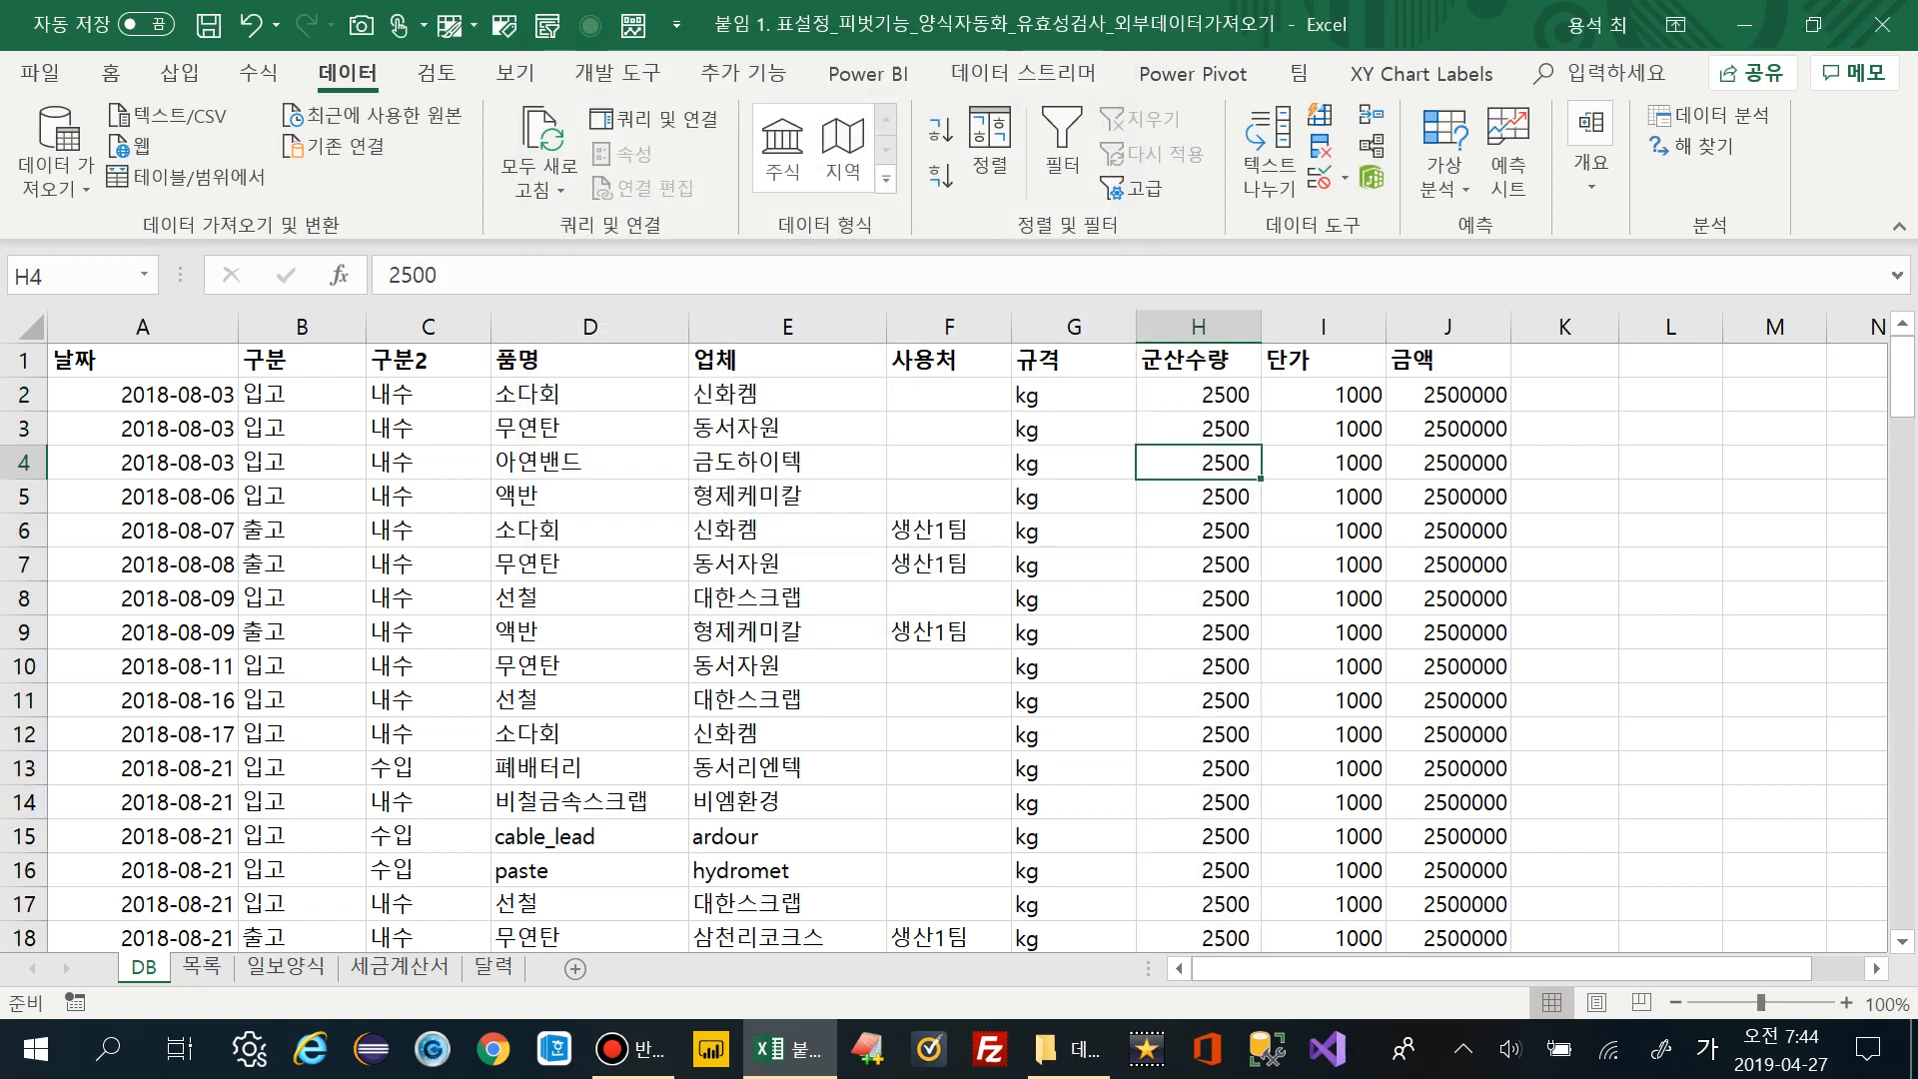
pyautogui.write('100000')
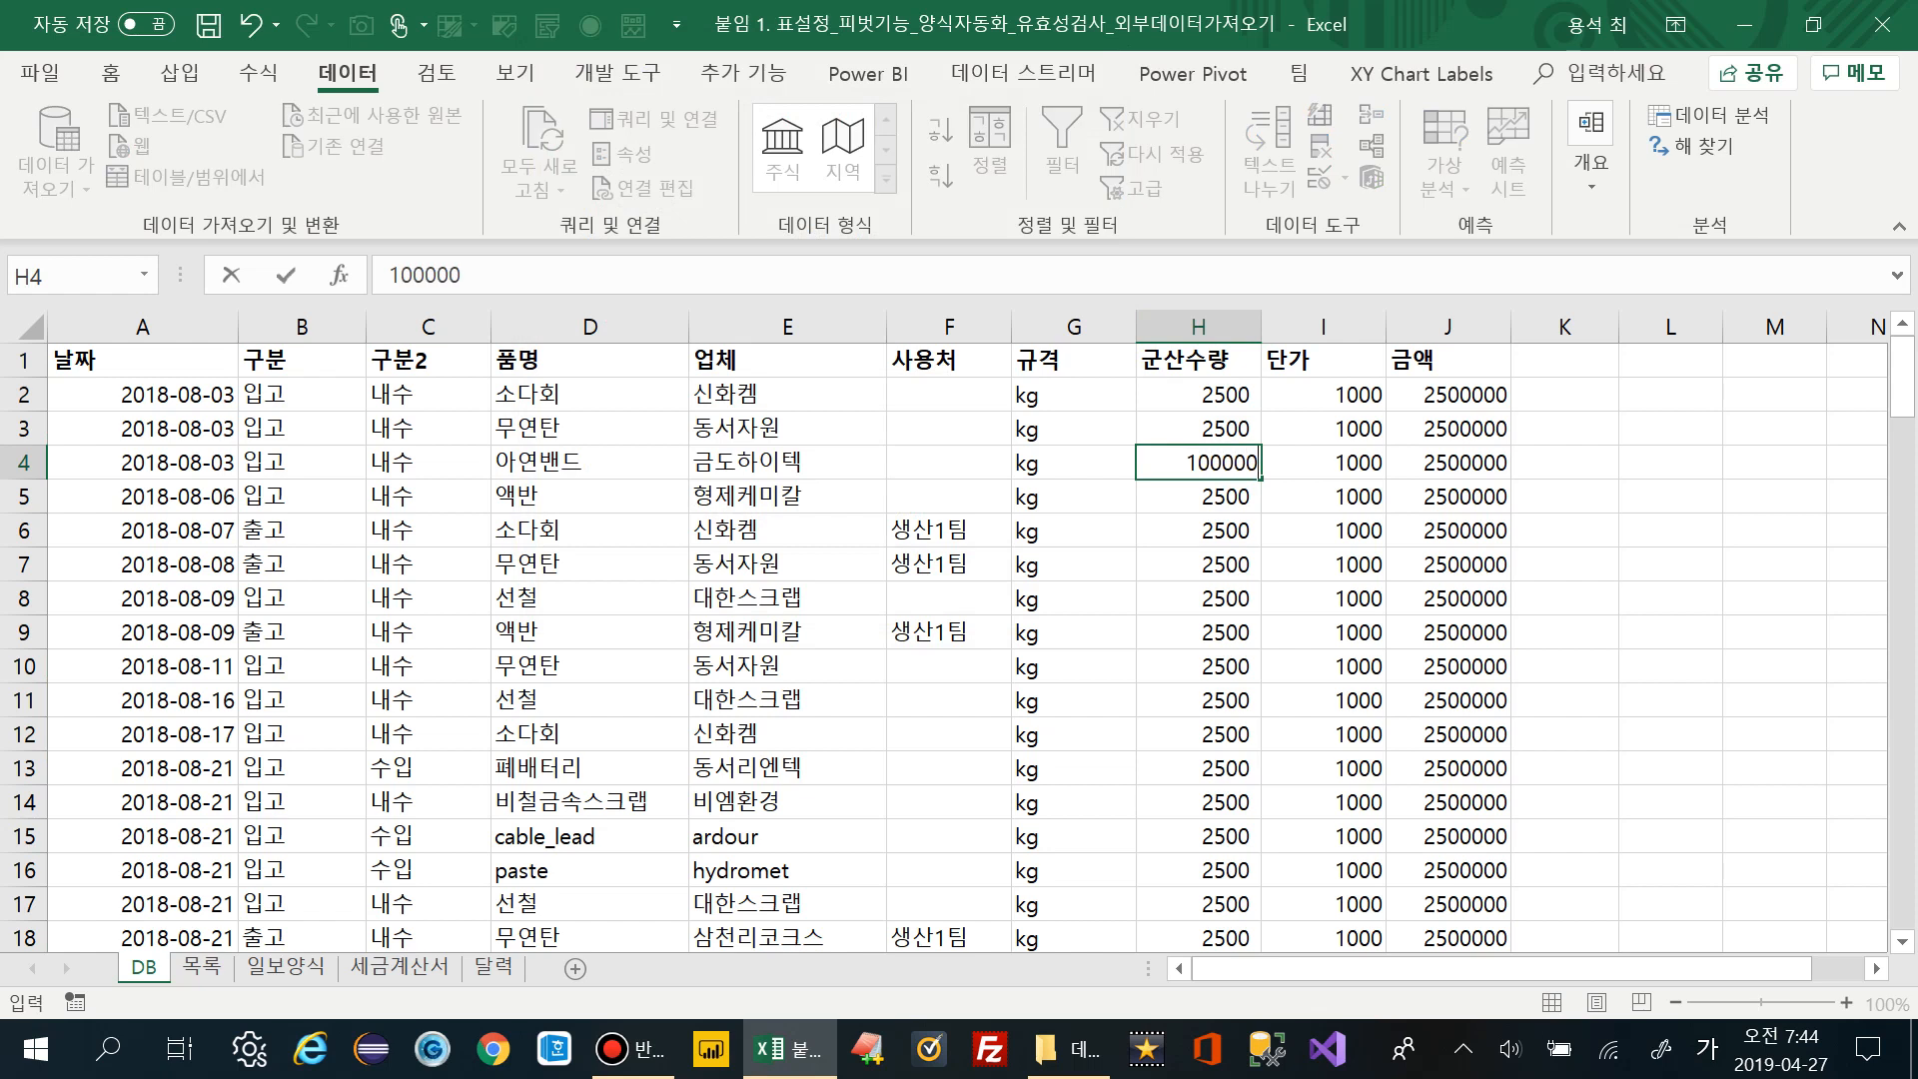
pyautogui.press('Return')
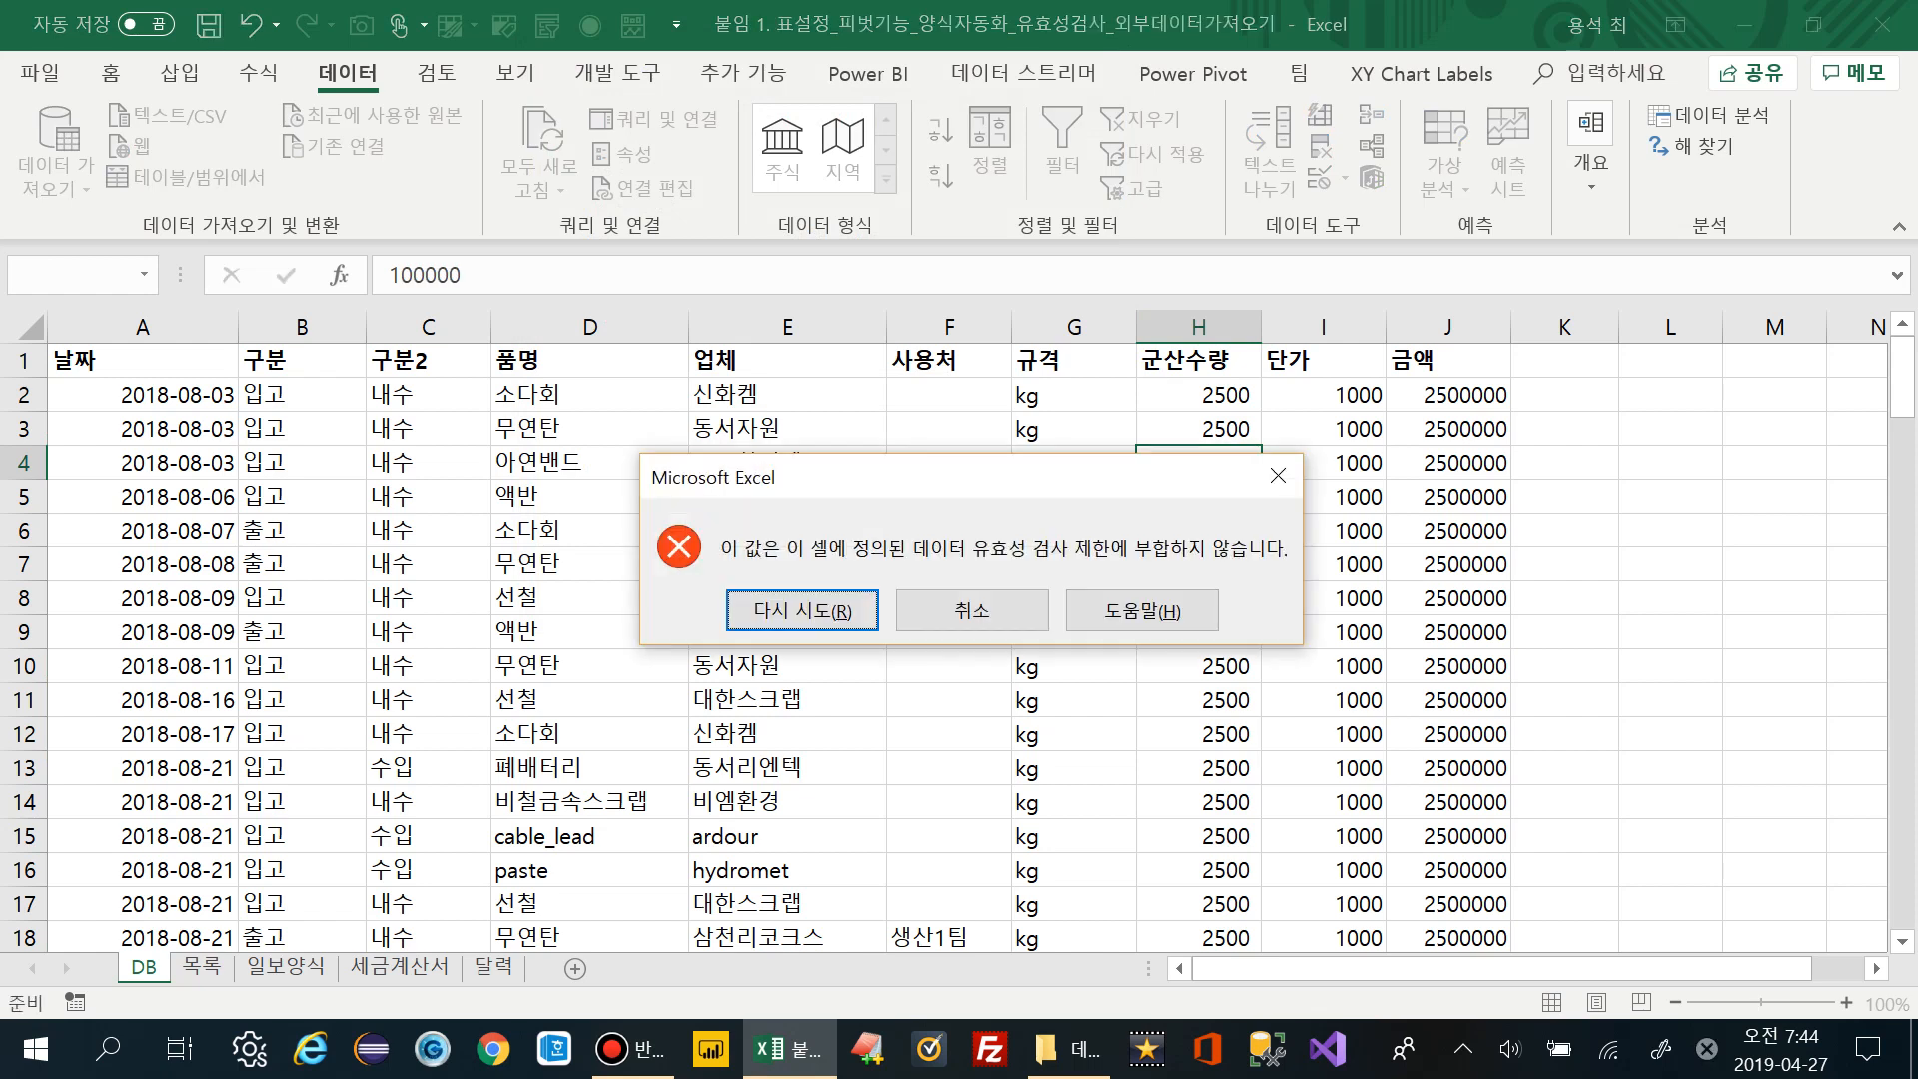
pyautogui.click(972, 610)
pyautogui.click(1198, 327)
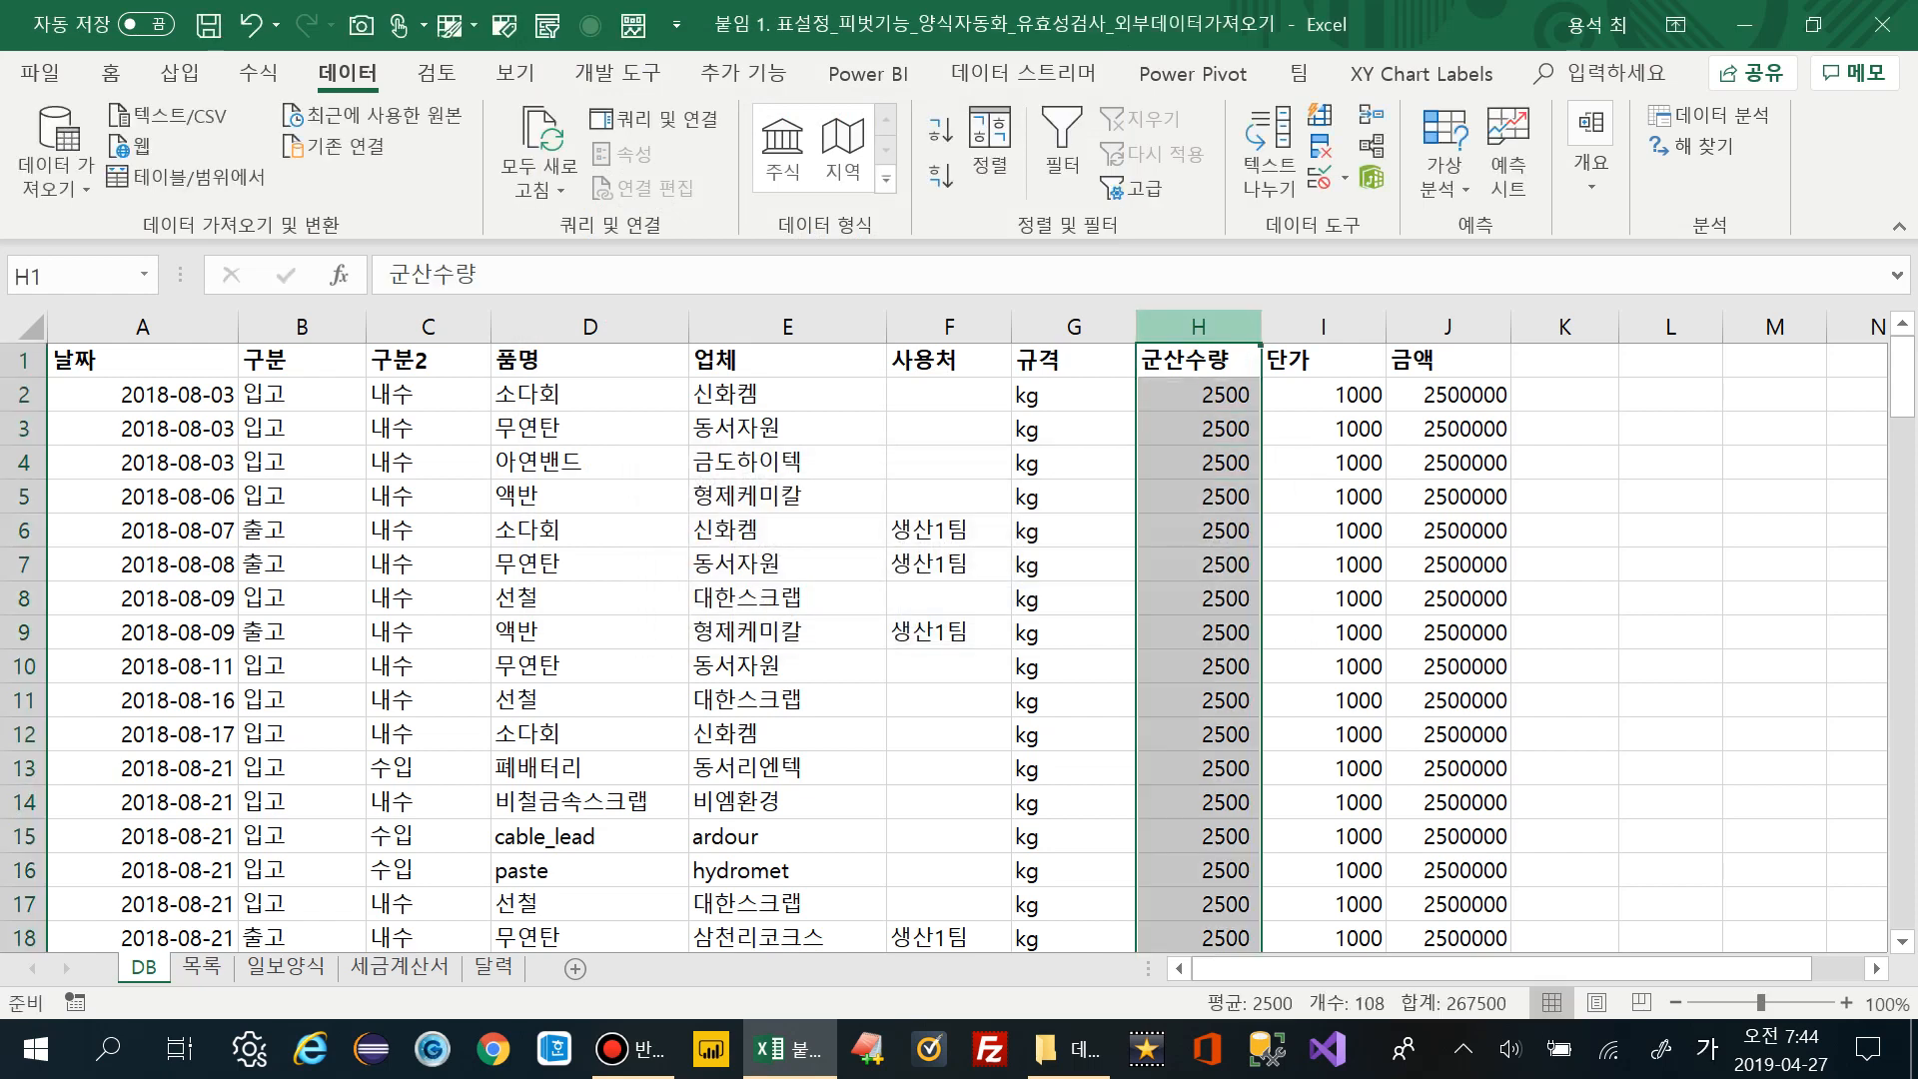
pyautogui.moveTo(1198, 395); pyautogui.dragTo(1197, 802)
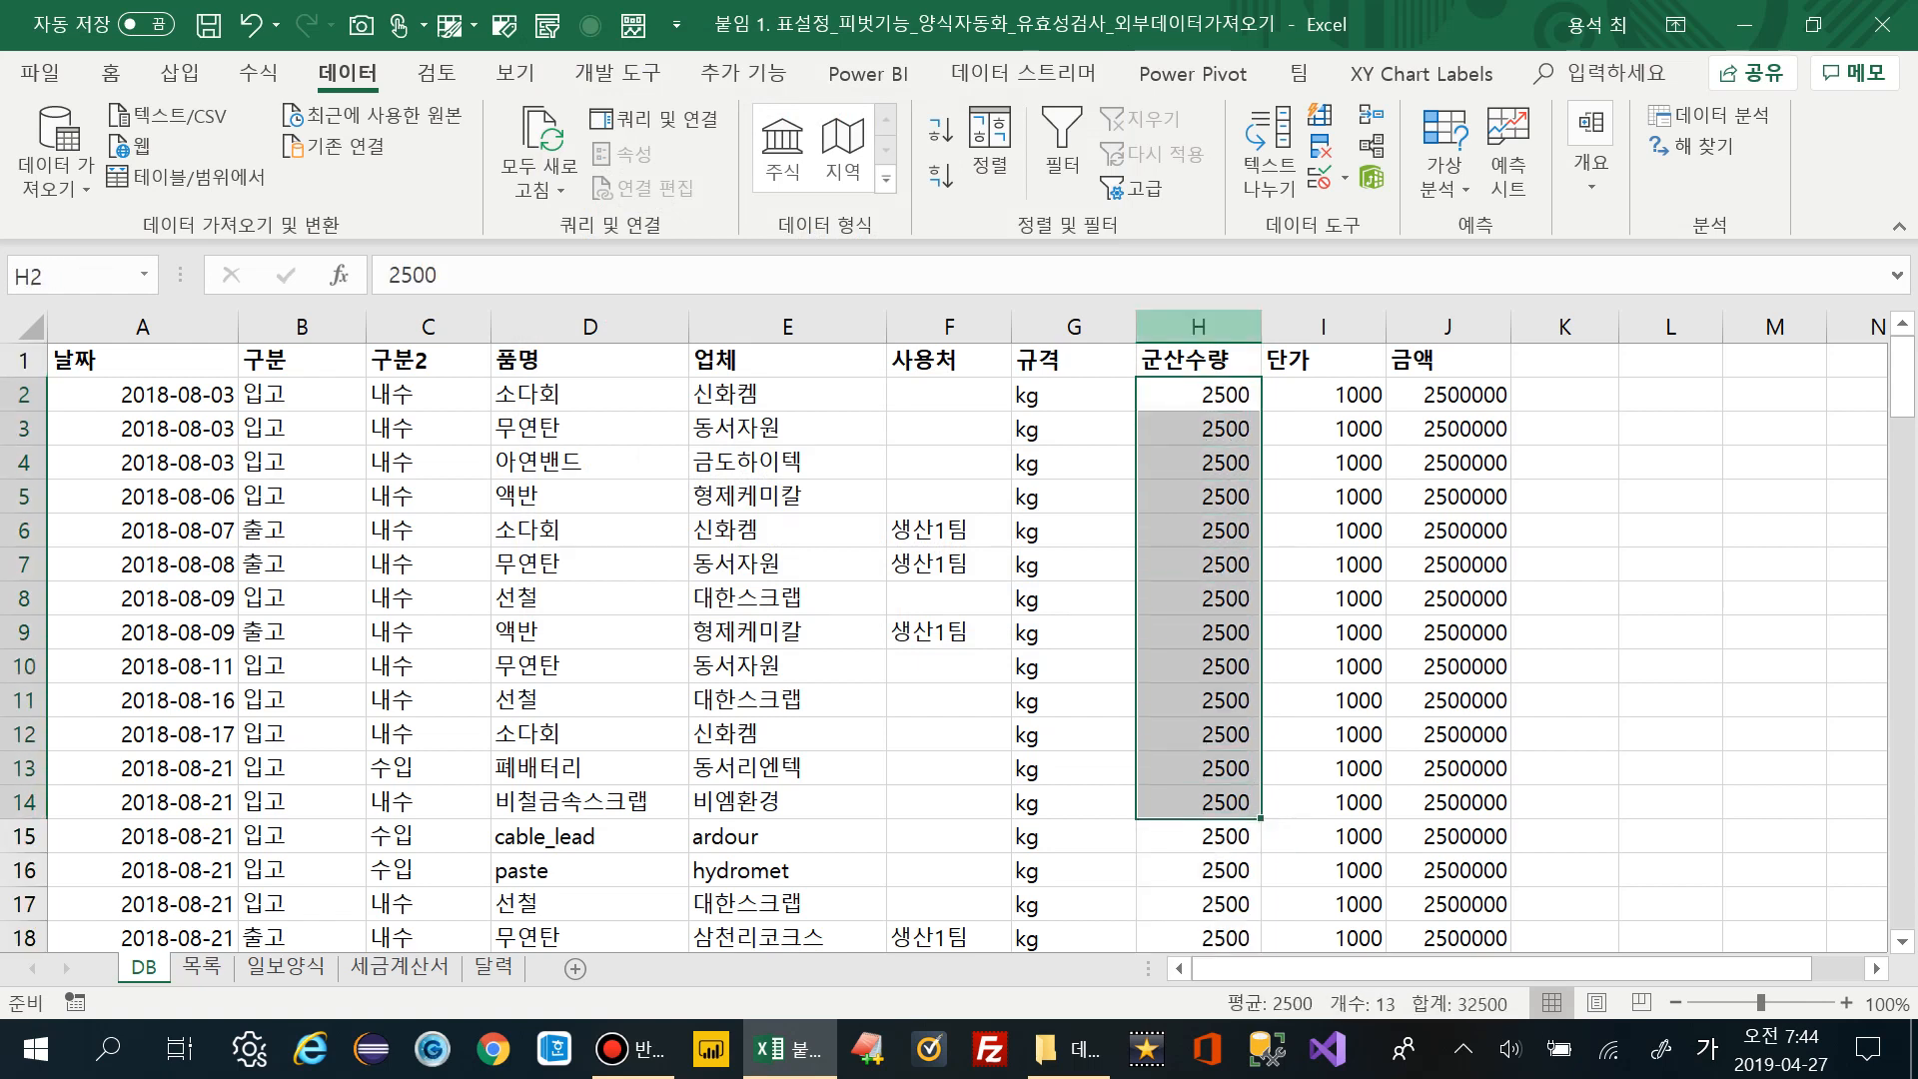
pyautogui.click(1197, 428)
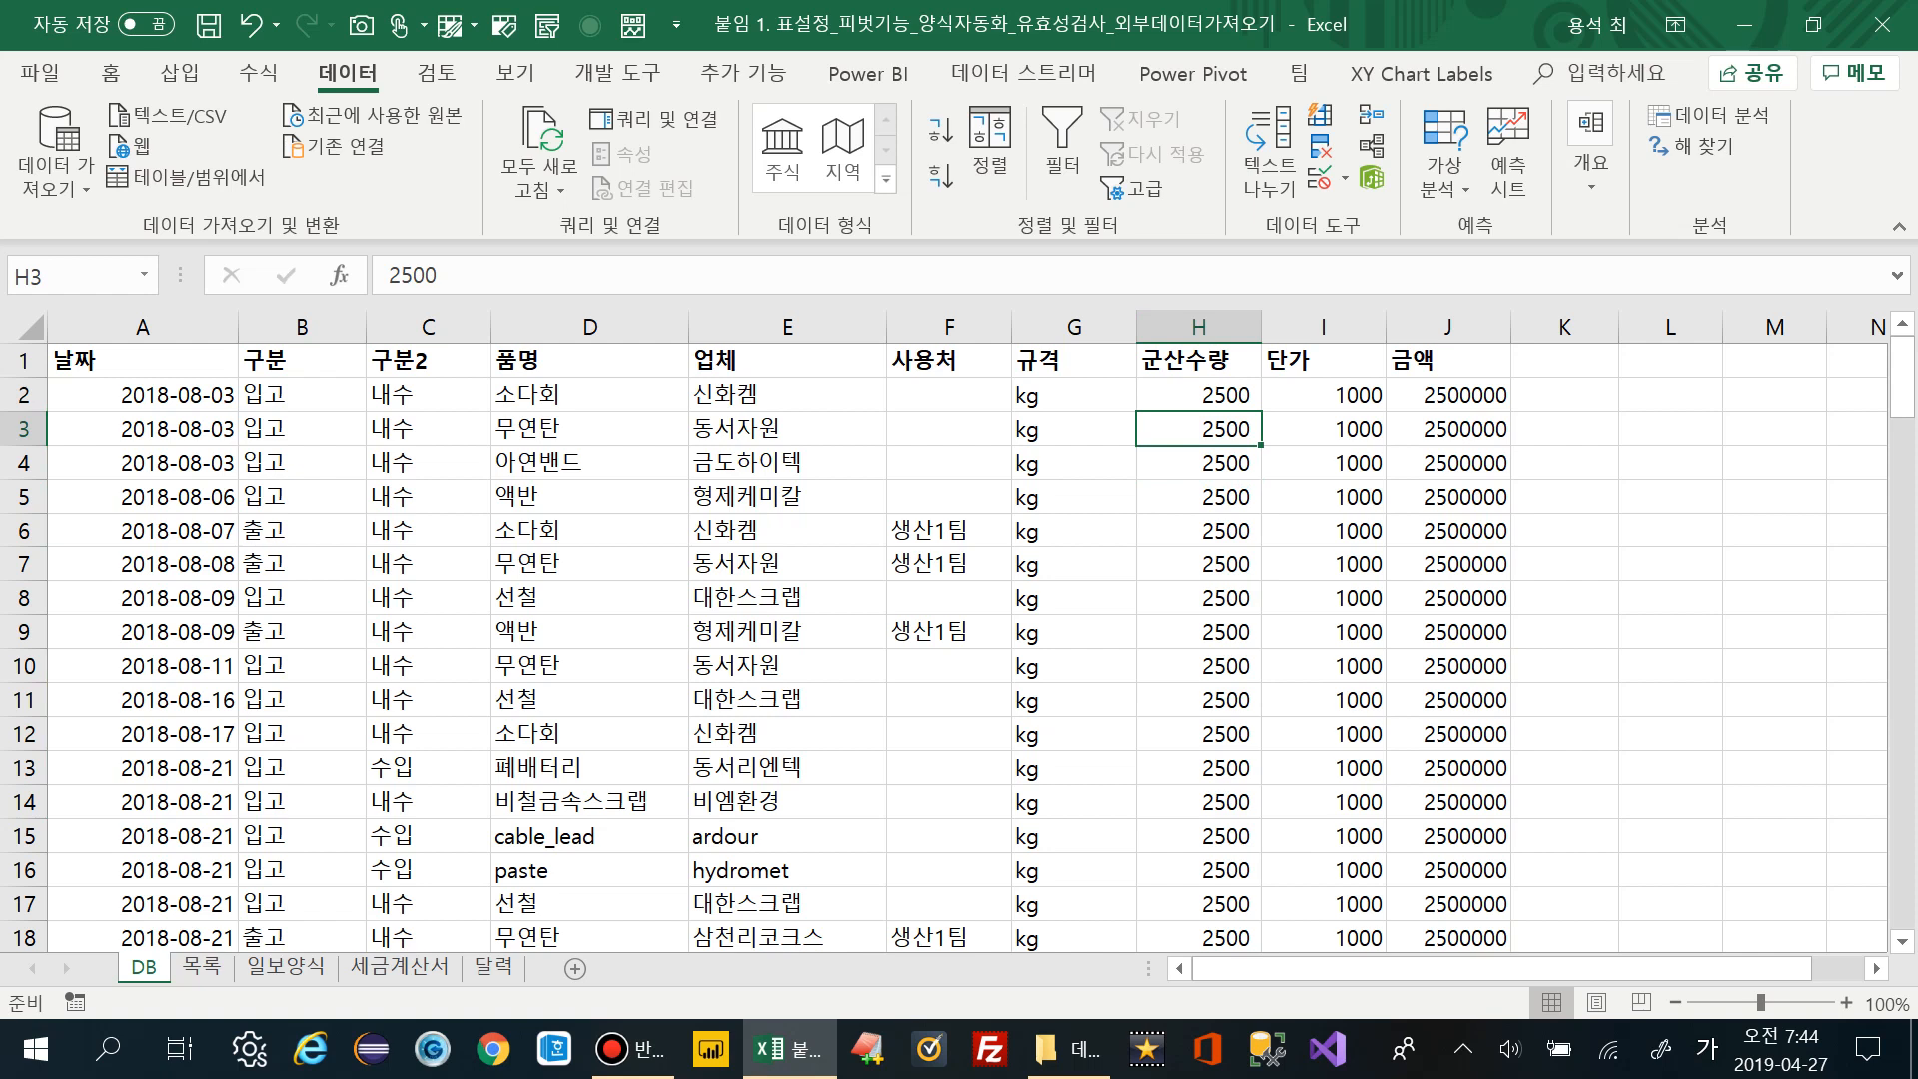
pyautogui.click(1197, 326)
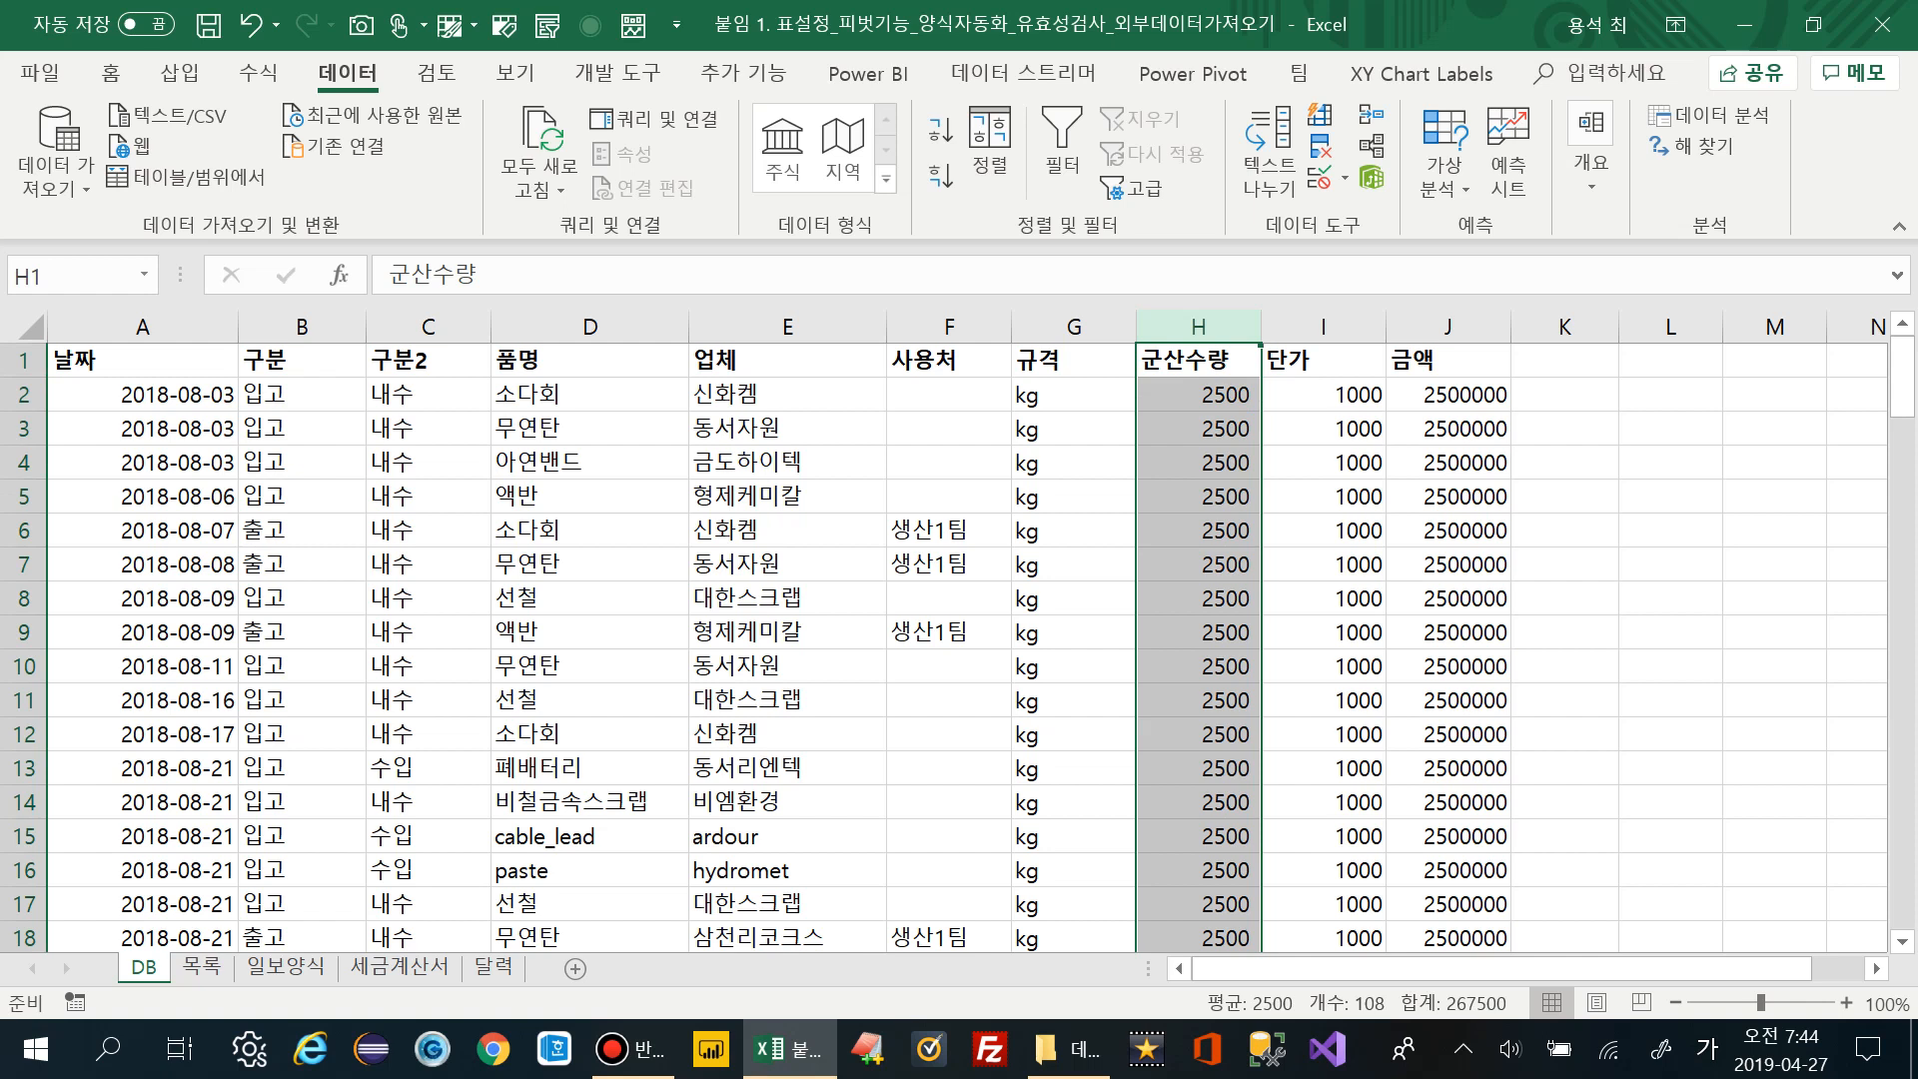
pyautogui.keyDown('ctrl'); pyautogui.click(301, 327); pyautogui.keyUp('ctrl')
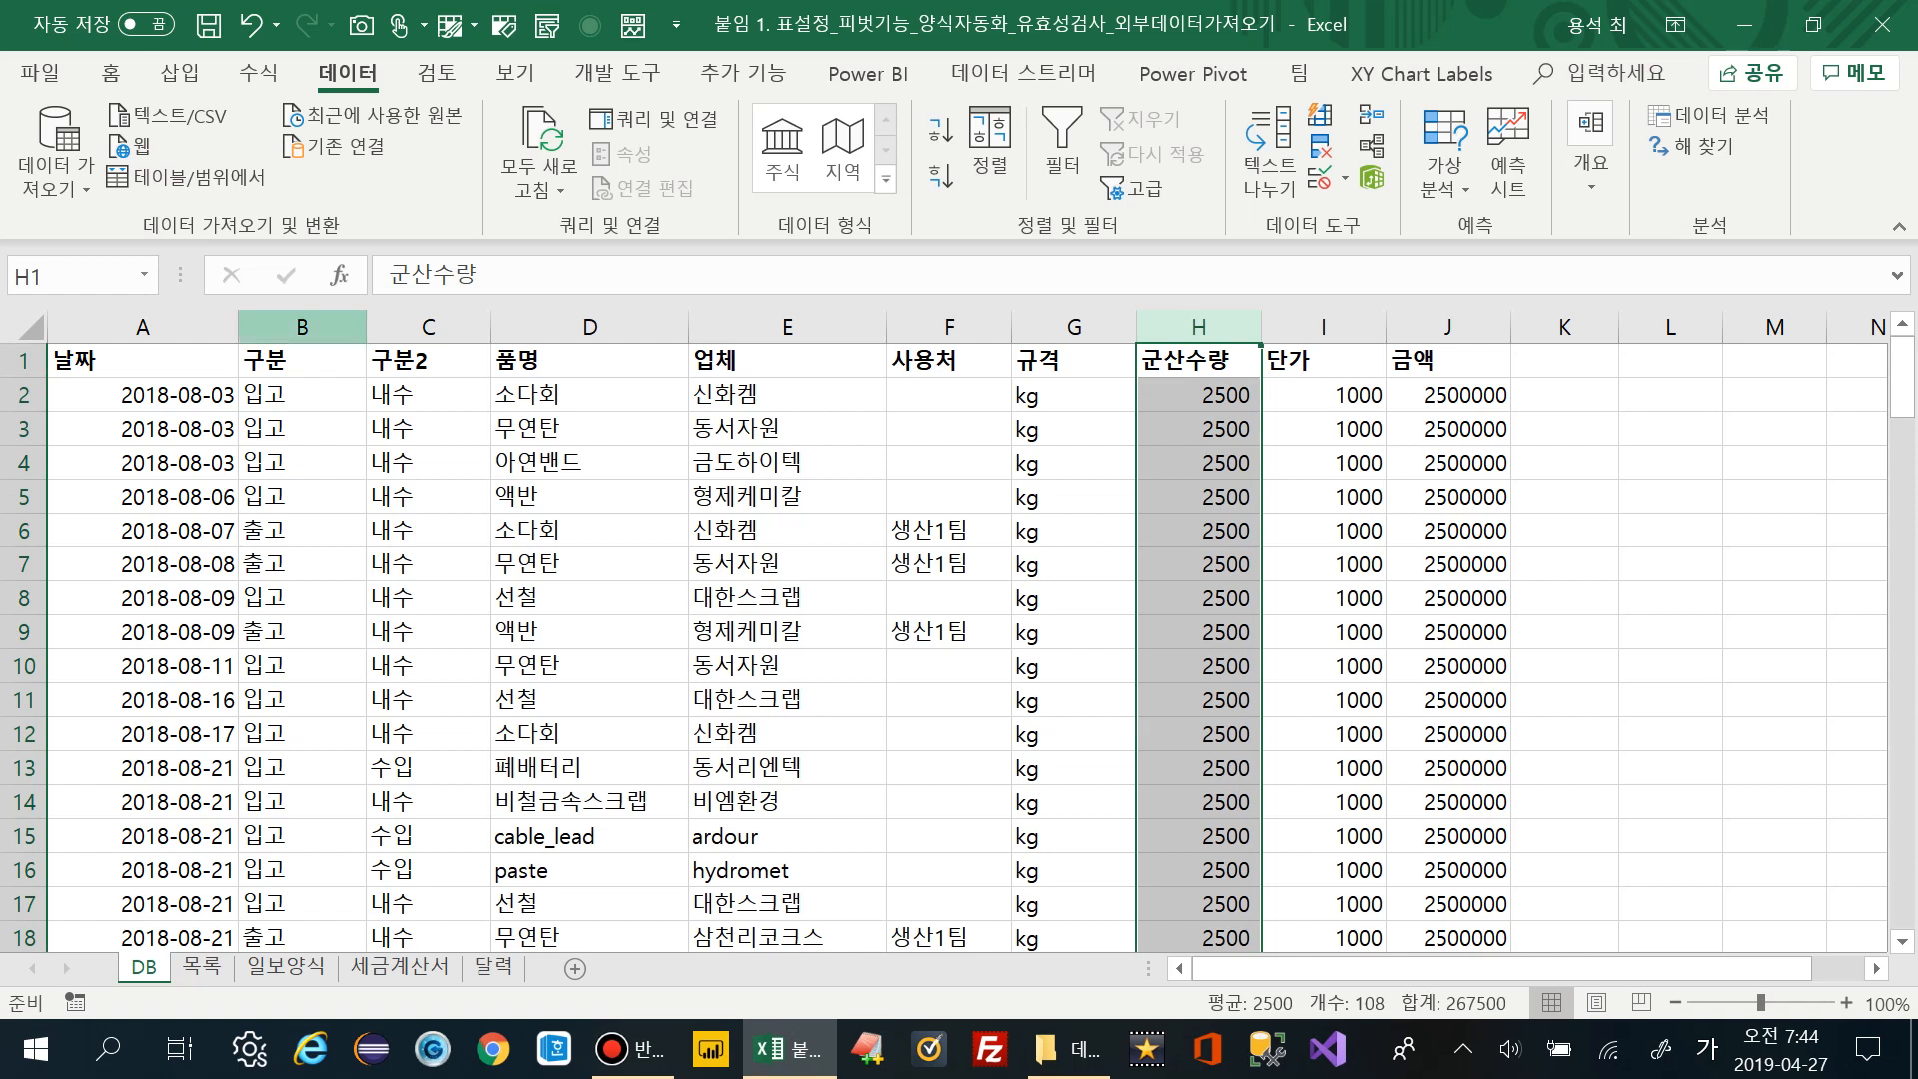
pyautogui.click(301, 327)
pyautogui.click(428, 326)
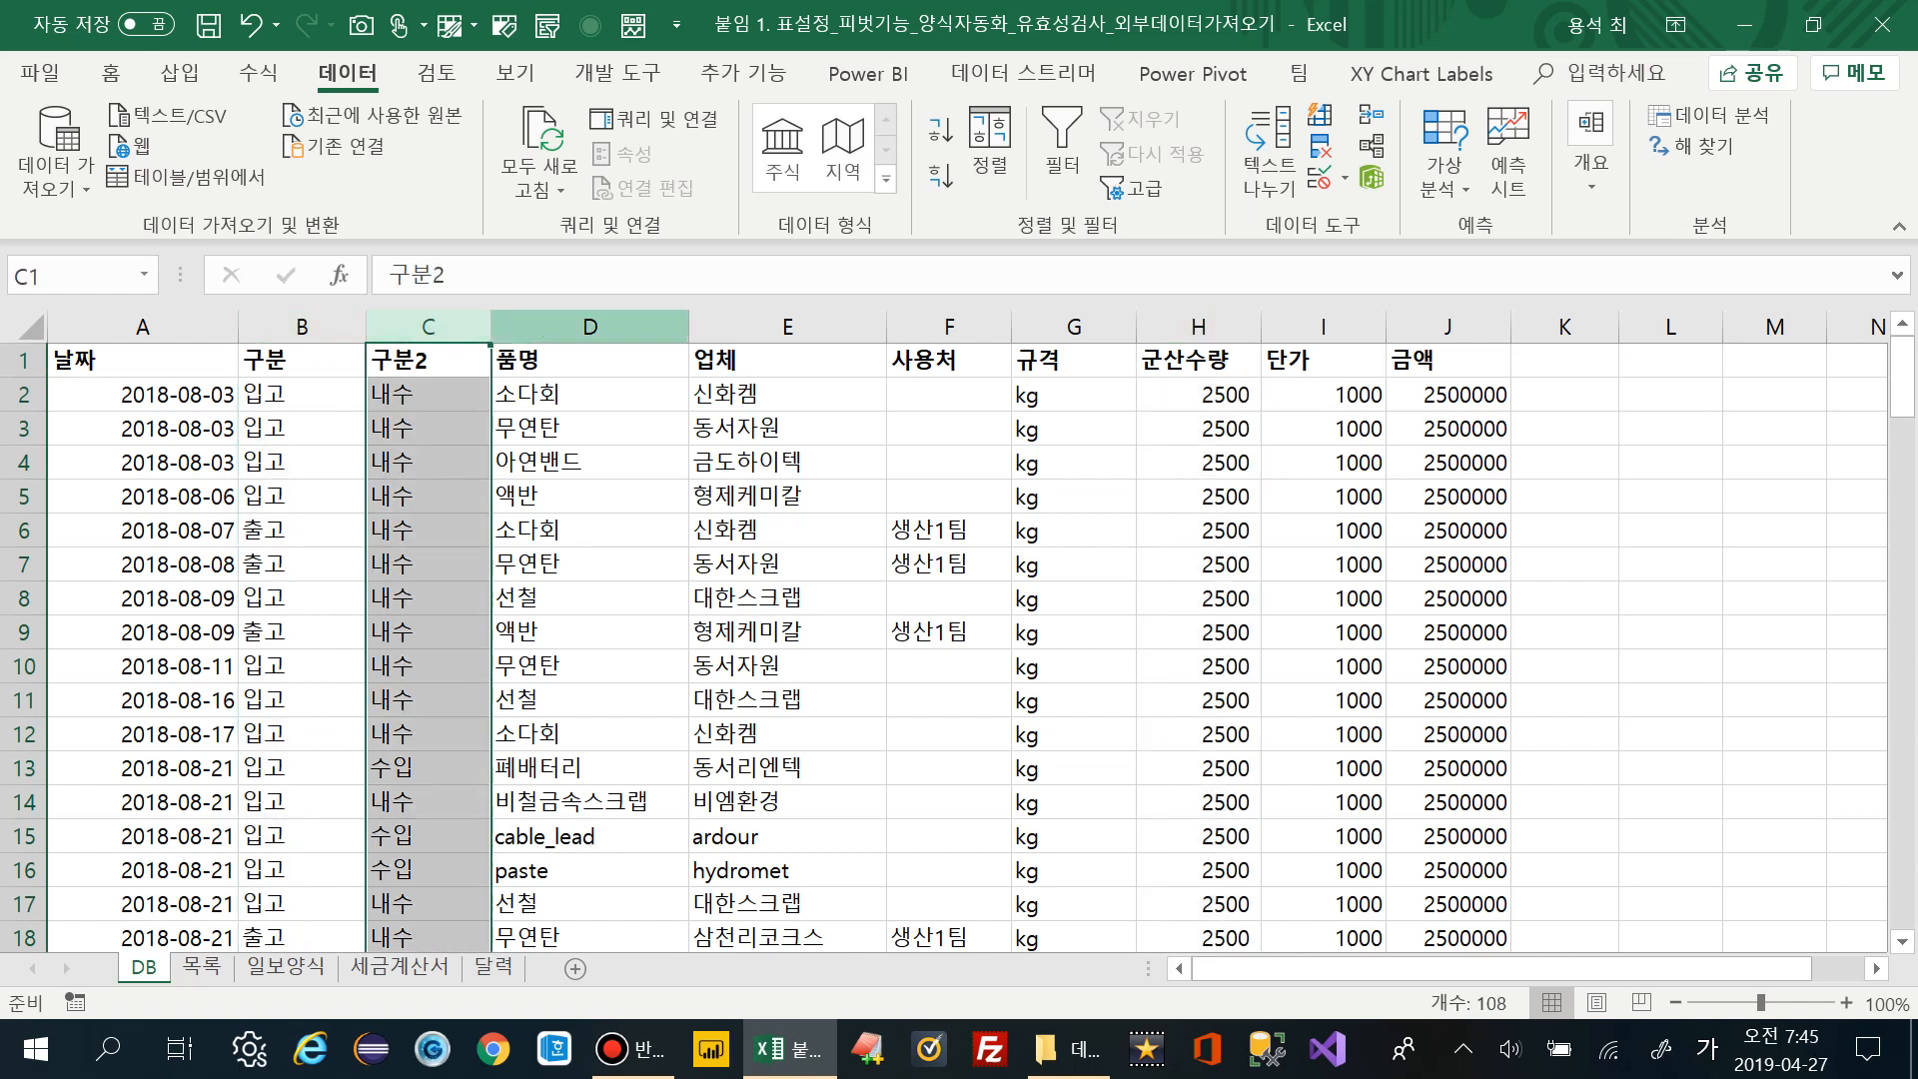
pyautogui.click(591, 327)
pyautogui.click(429, 327)
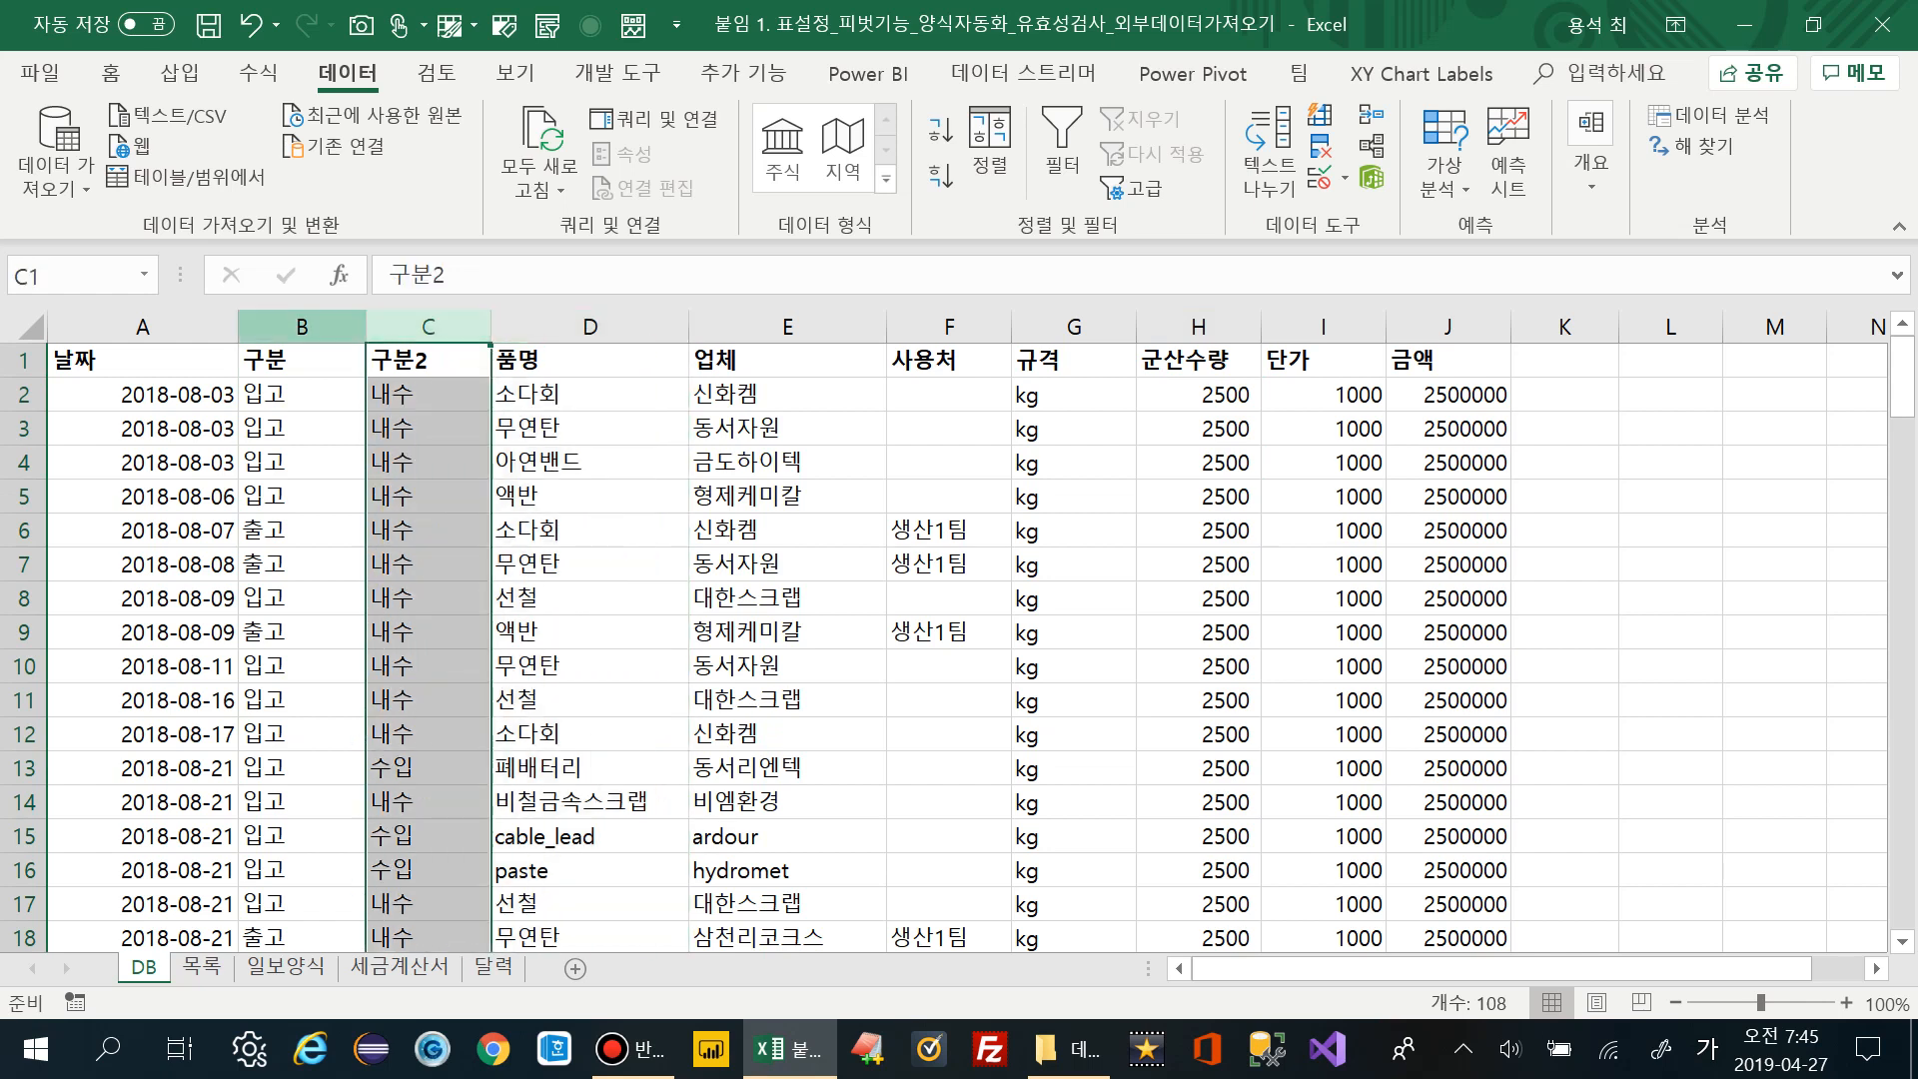
pyautogui.click(301, 327)
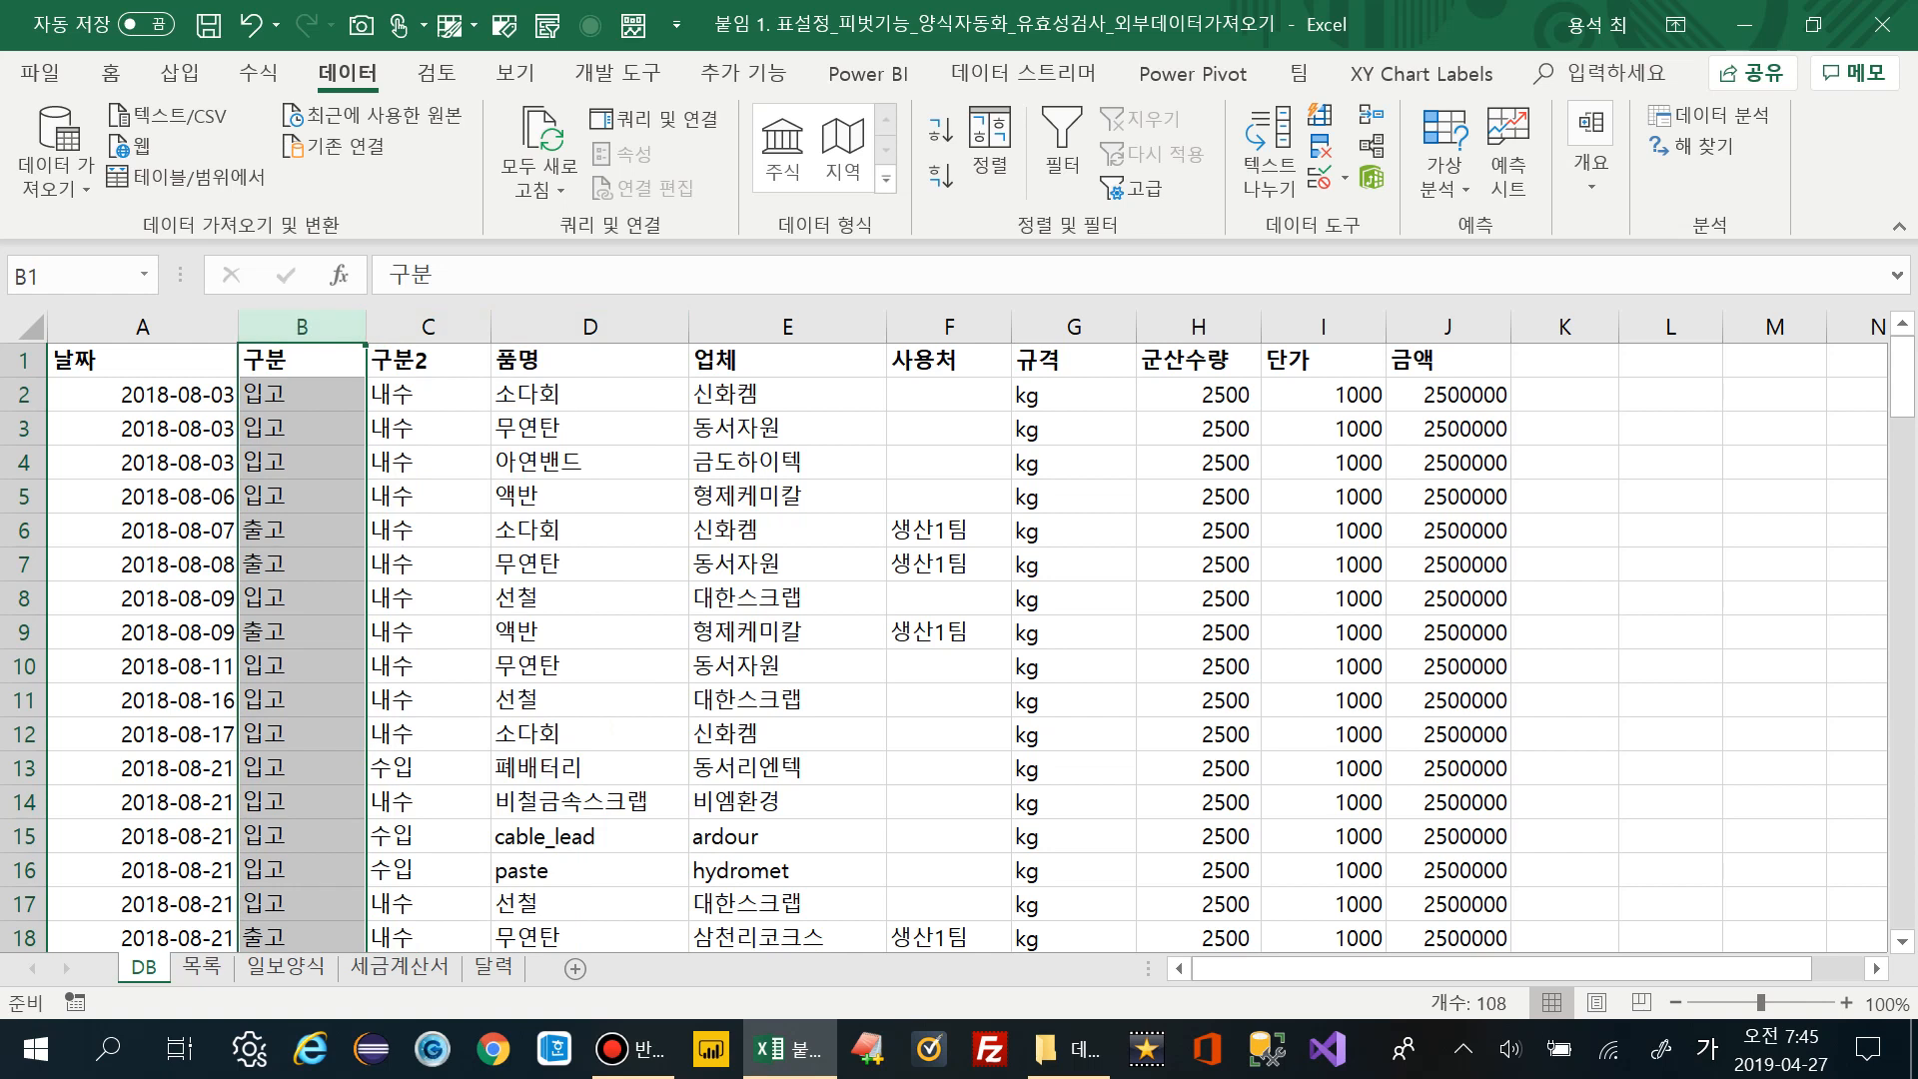
pyautogui.moveTo(299, 395); pyautogui.dragTo(299, 565)
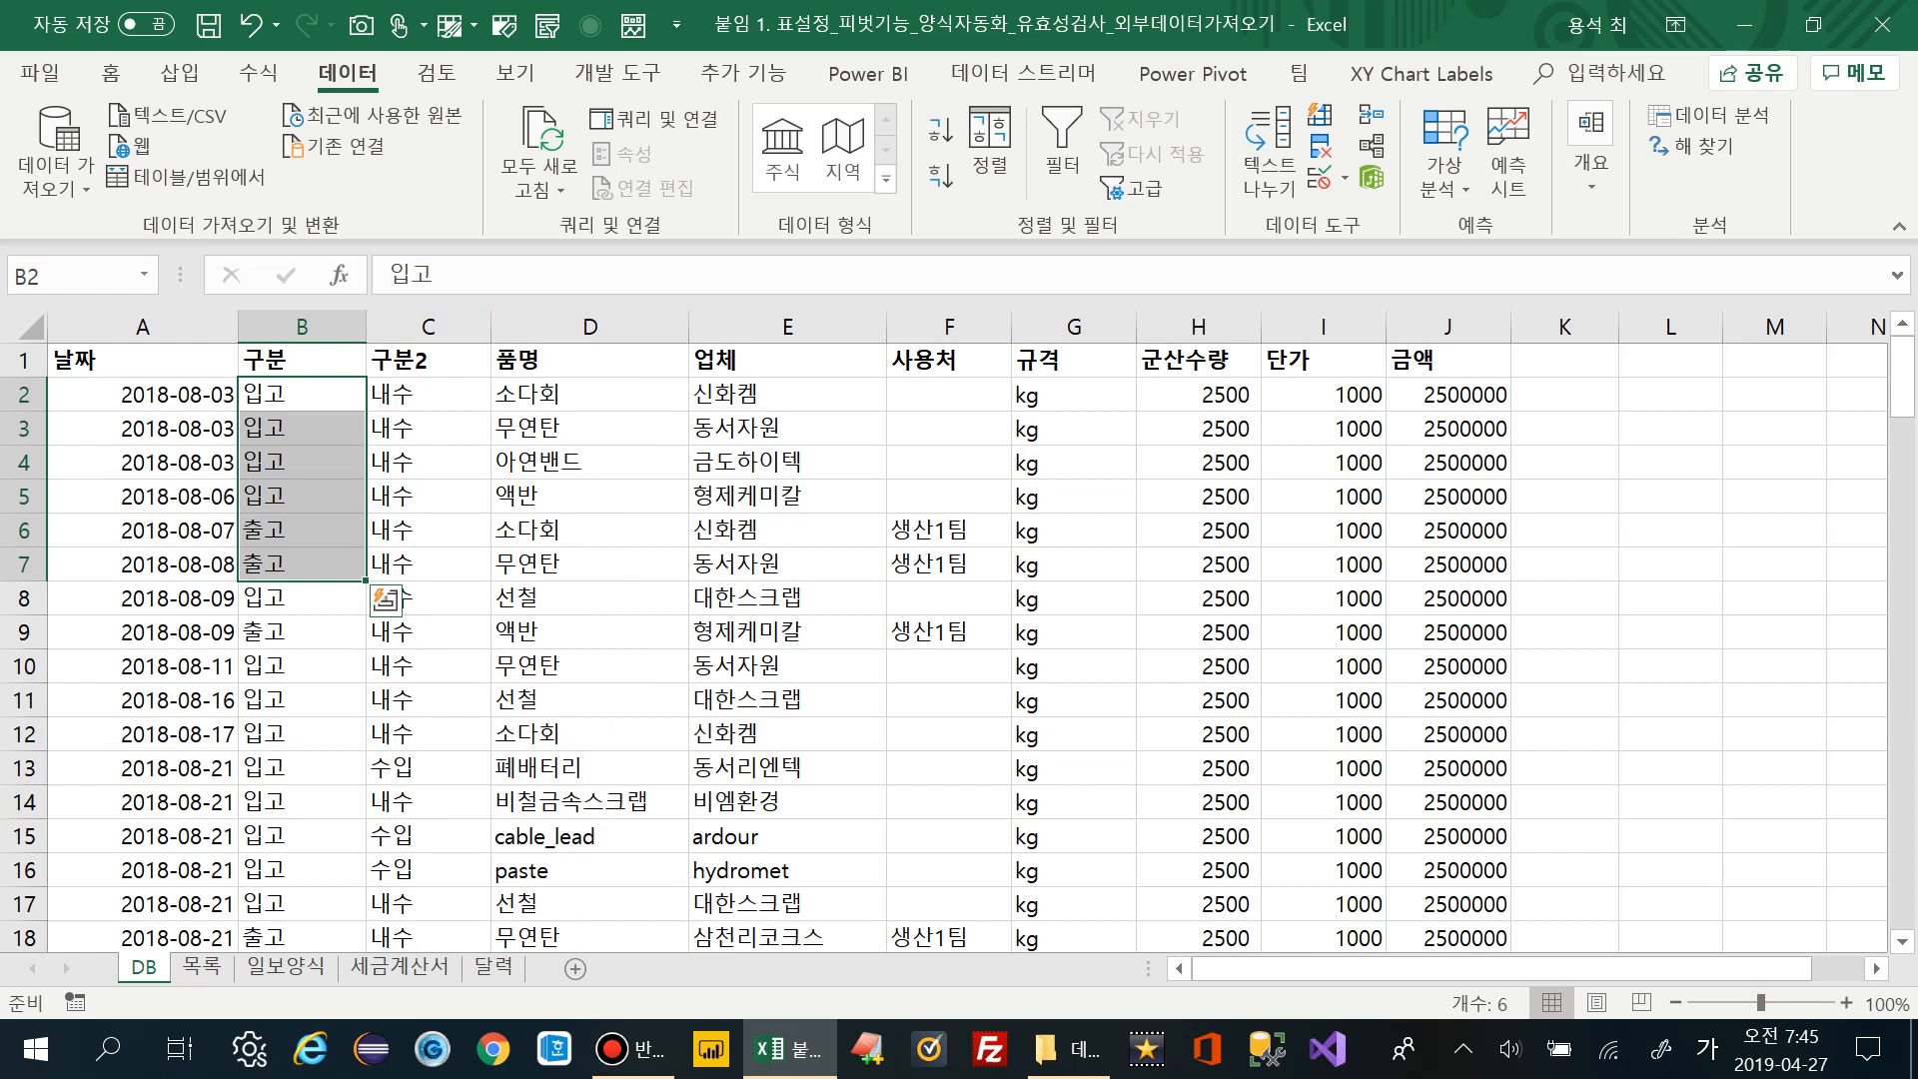
pyautogui.click(302, 428)
pyautogui.click(302, 530)
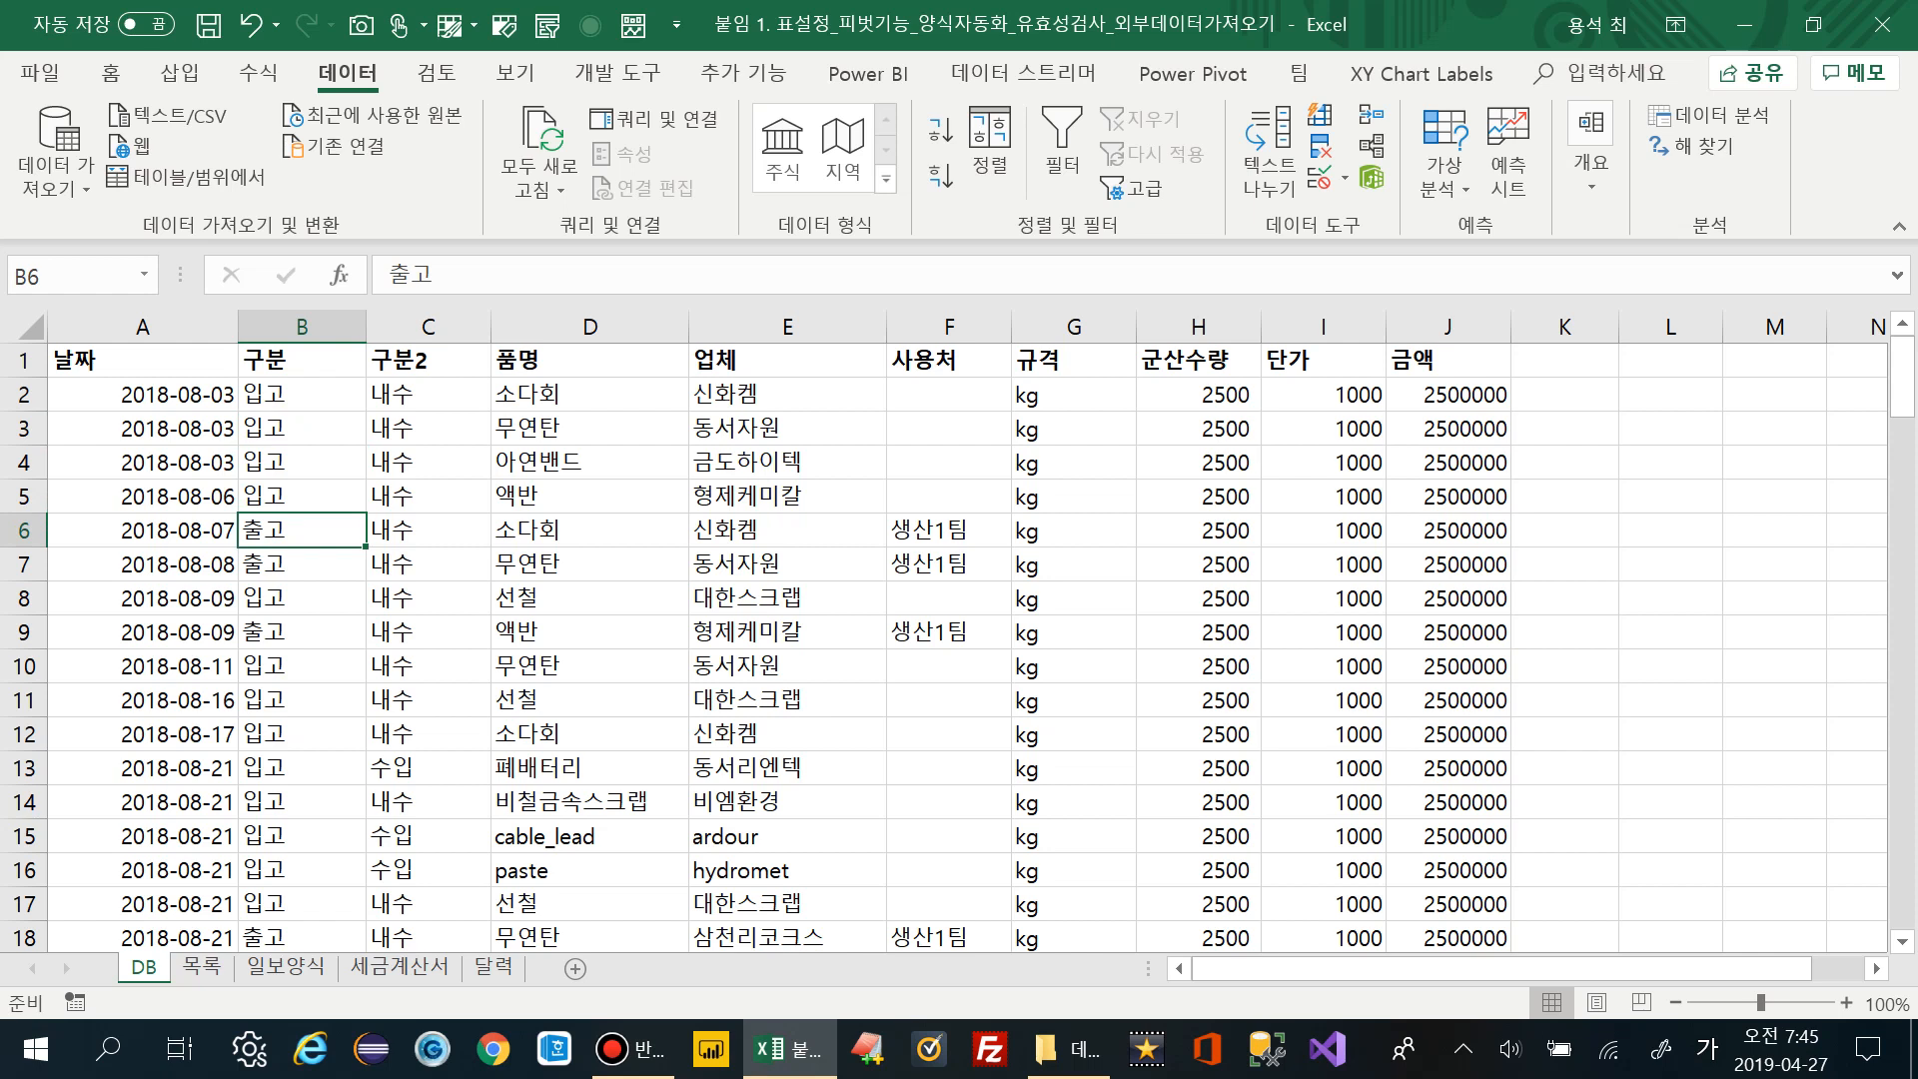
pyautogui.click(301, 326)
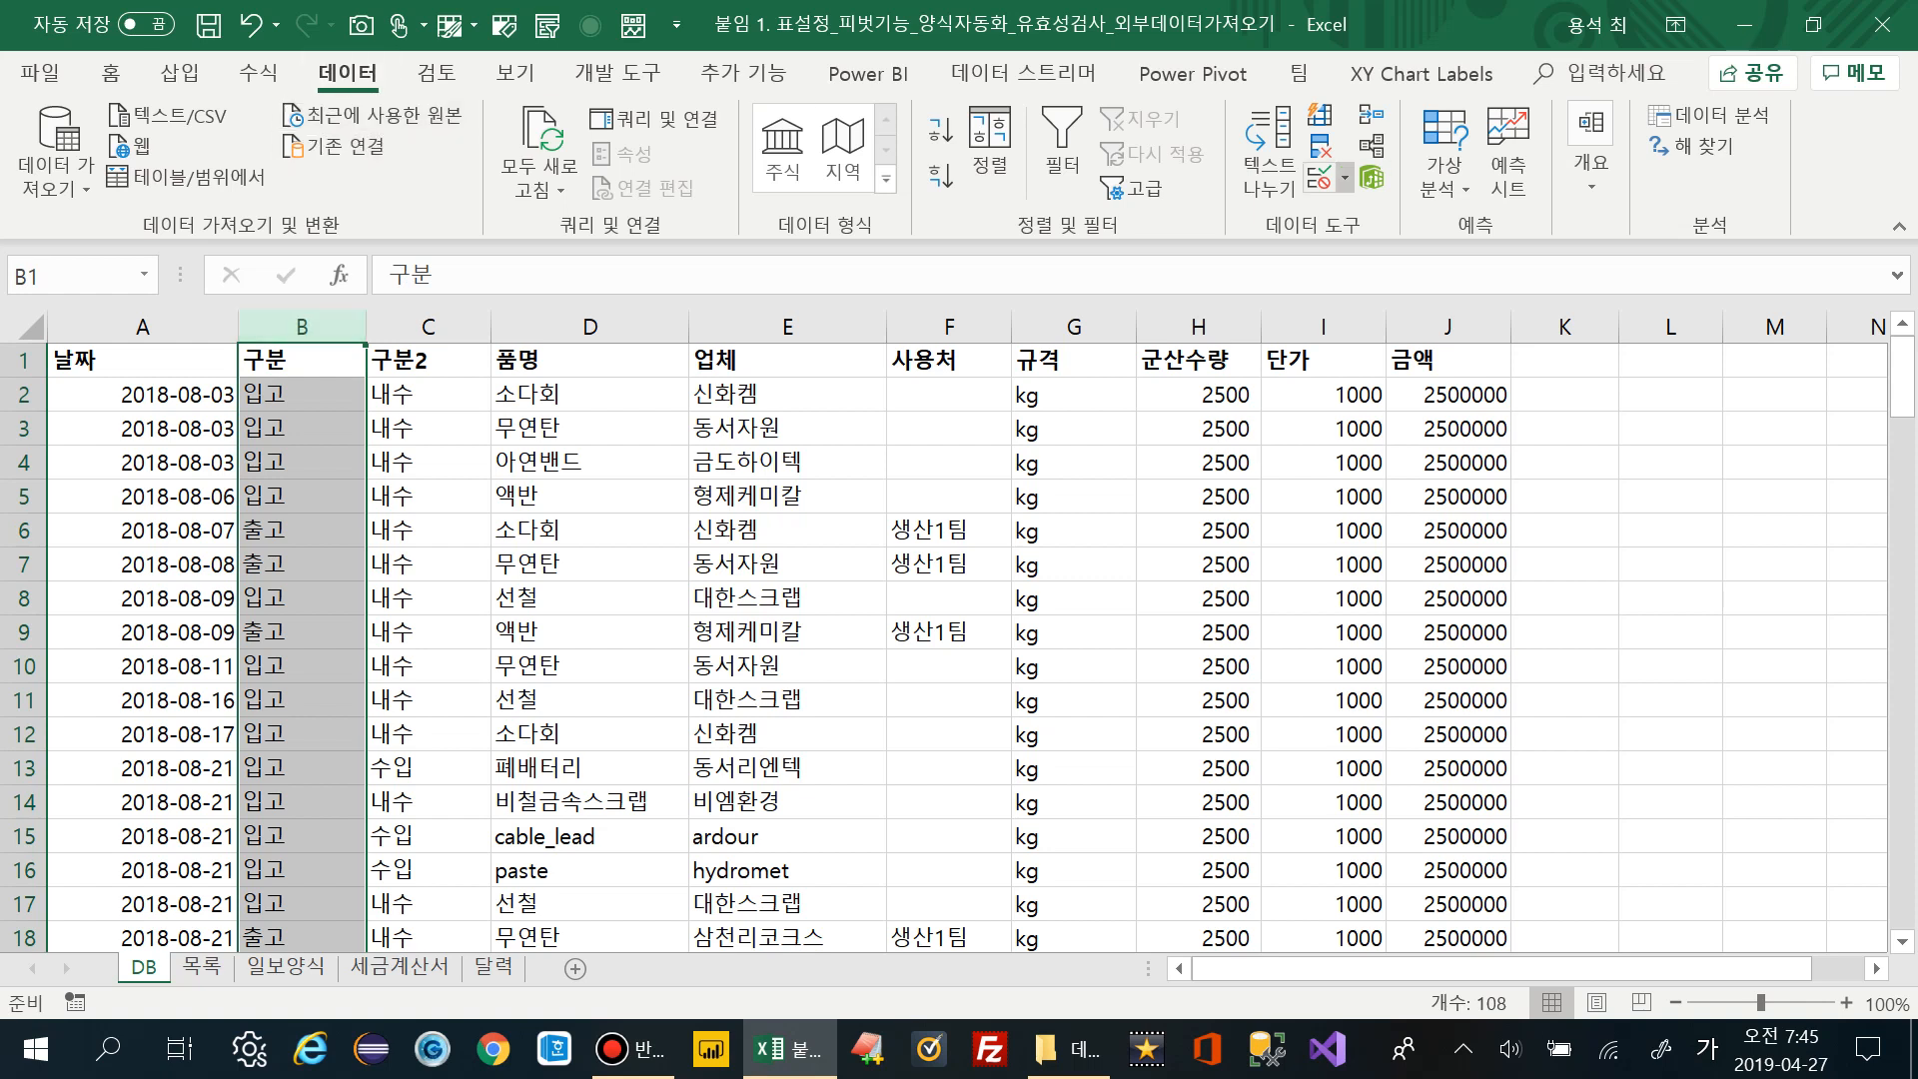
# Apply a List validation with source 입고,출고 to the 구분 column
pyautogui.click(1344, 180)
pyautogui.click(1389, 212)
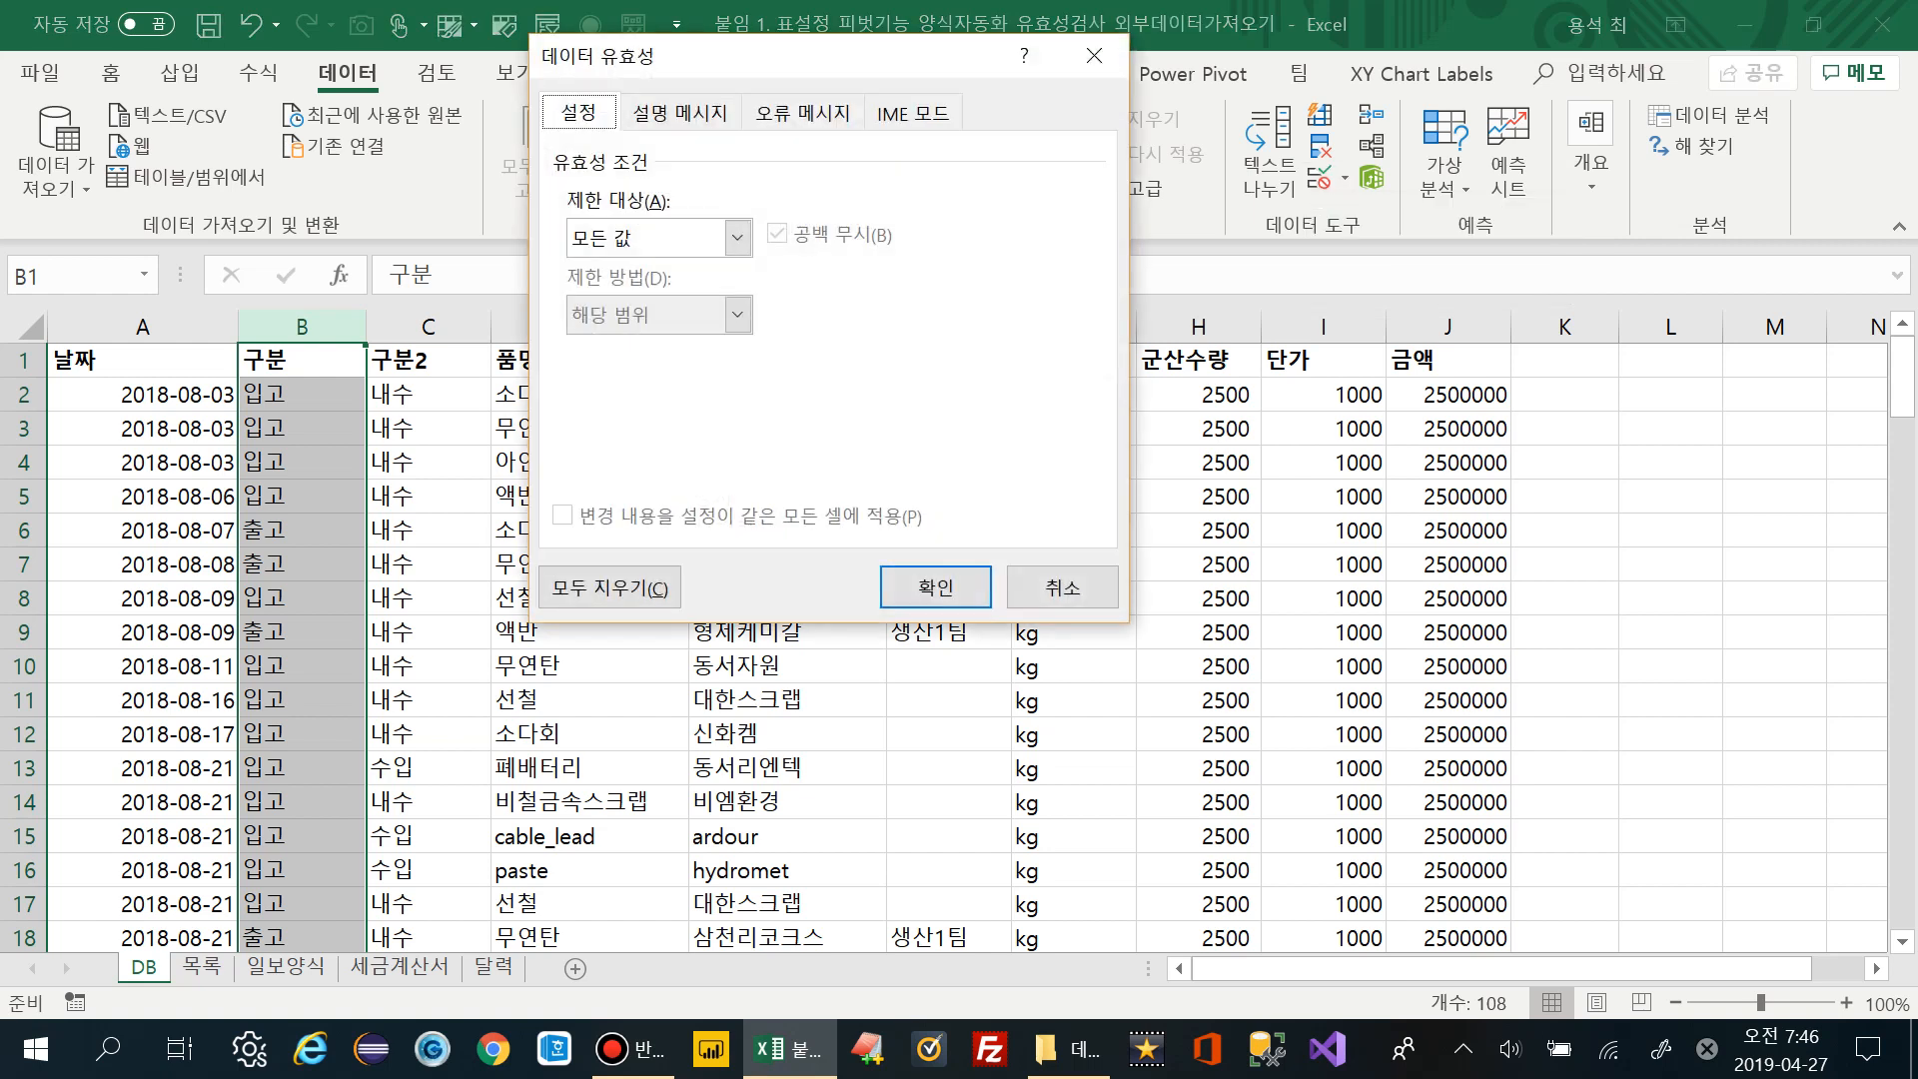
pyautogui.click(737, 238)
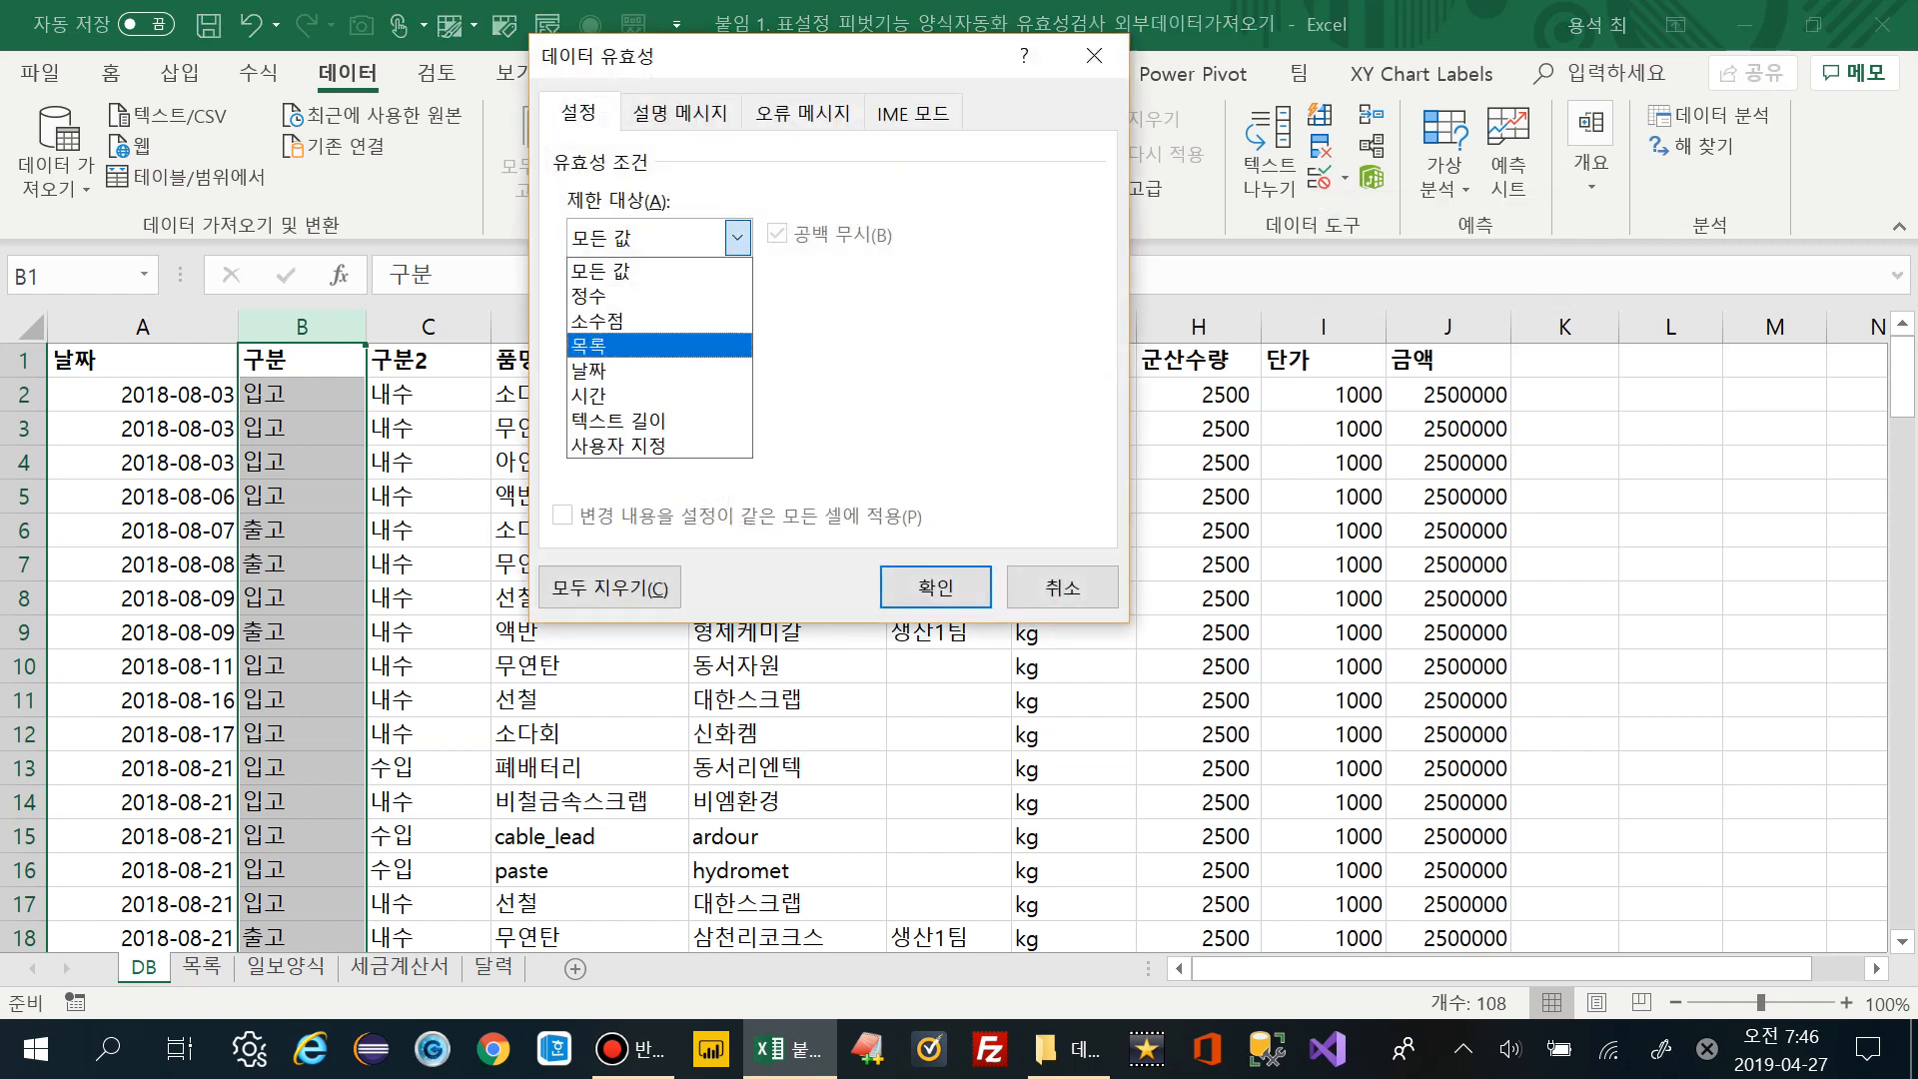
pyautogui.click(659, 345)
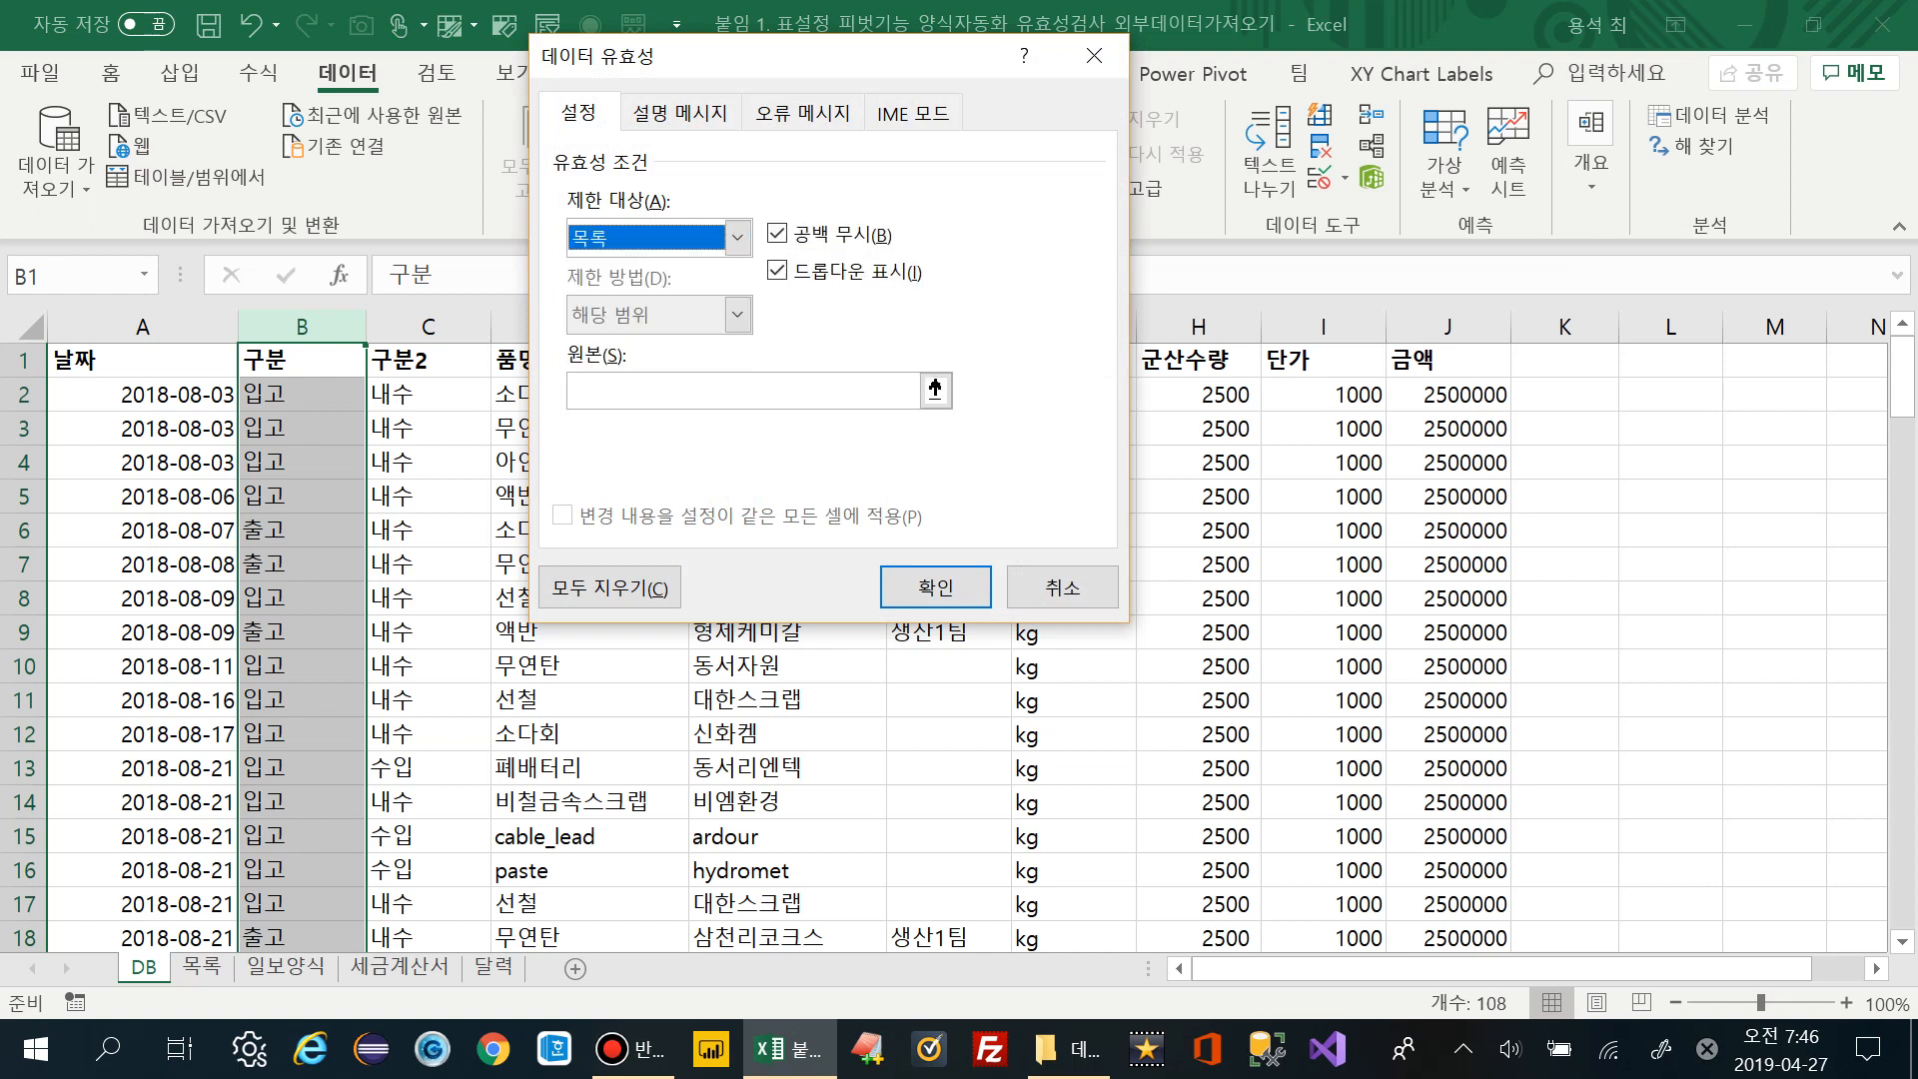
pyautogui.click(739, 390)
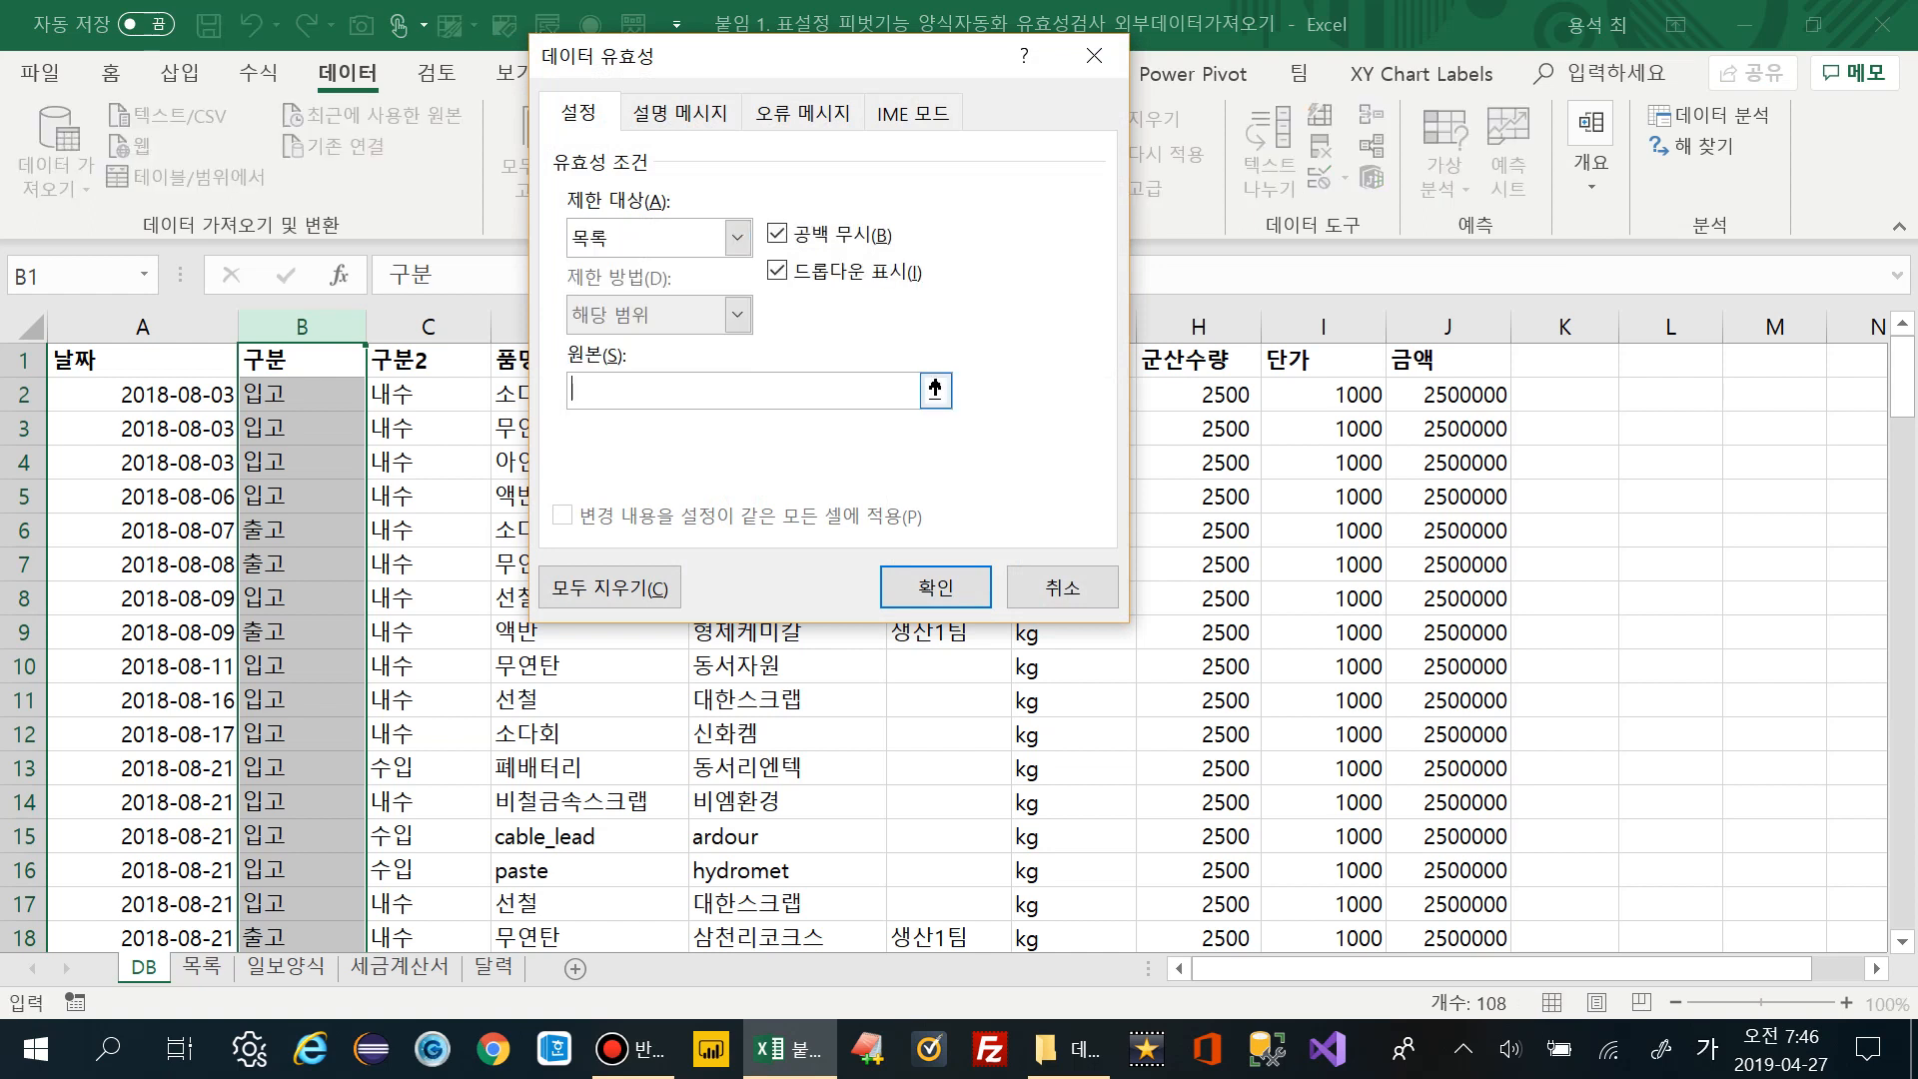
pyautogui.press('Hangul')
pyautogui.write('d')
pyautogui.press('BackSpace')
pyautogui.press('Hangul')
pyautogui.write('입고,출고')
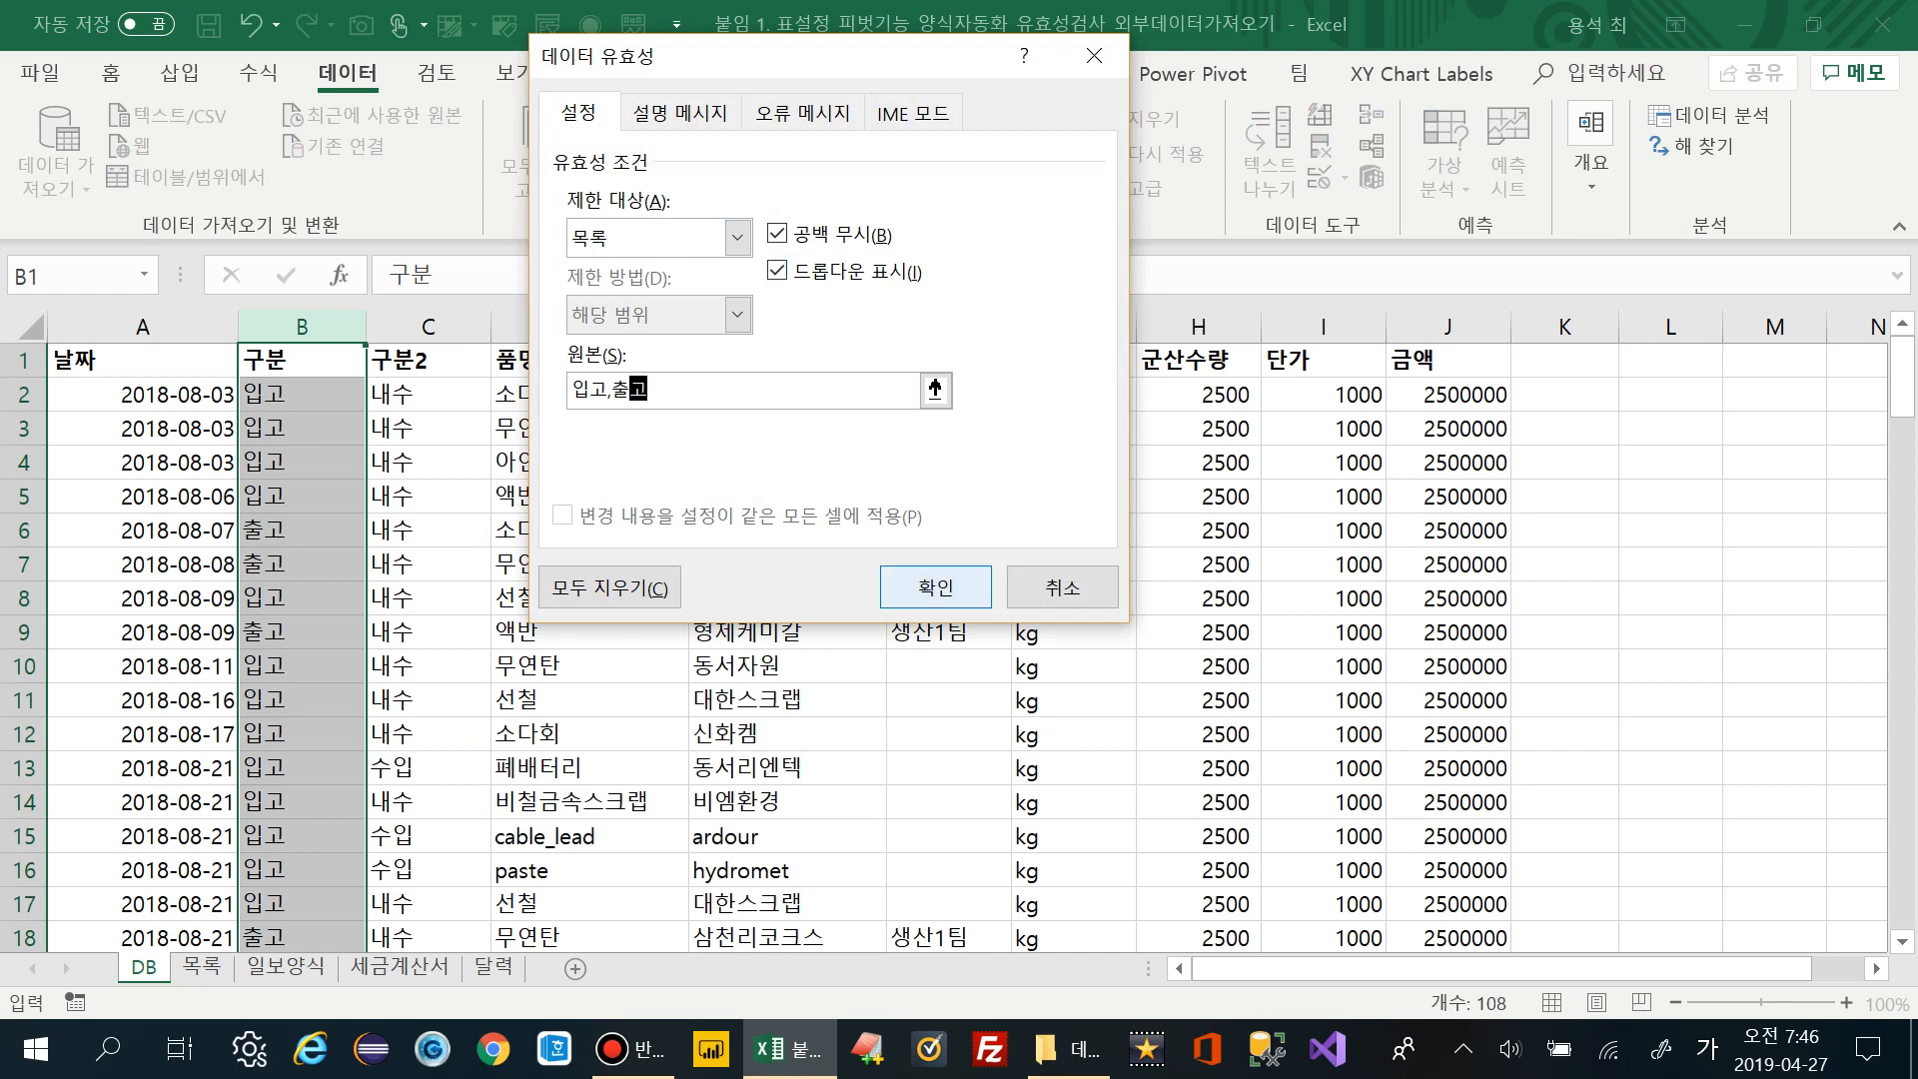
pyautogui.click(935, 586)
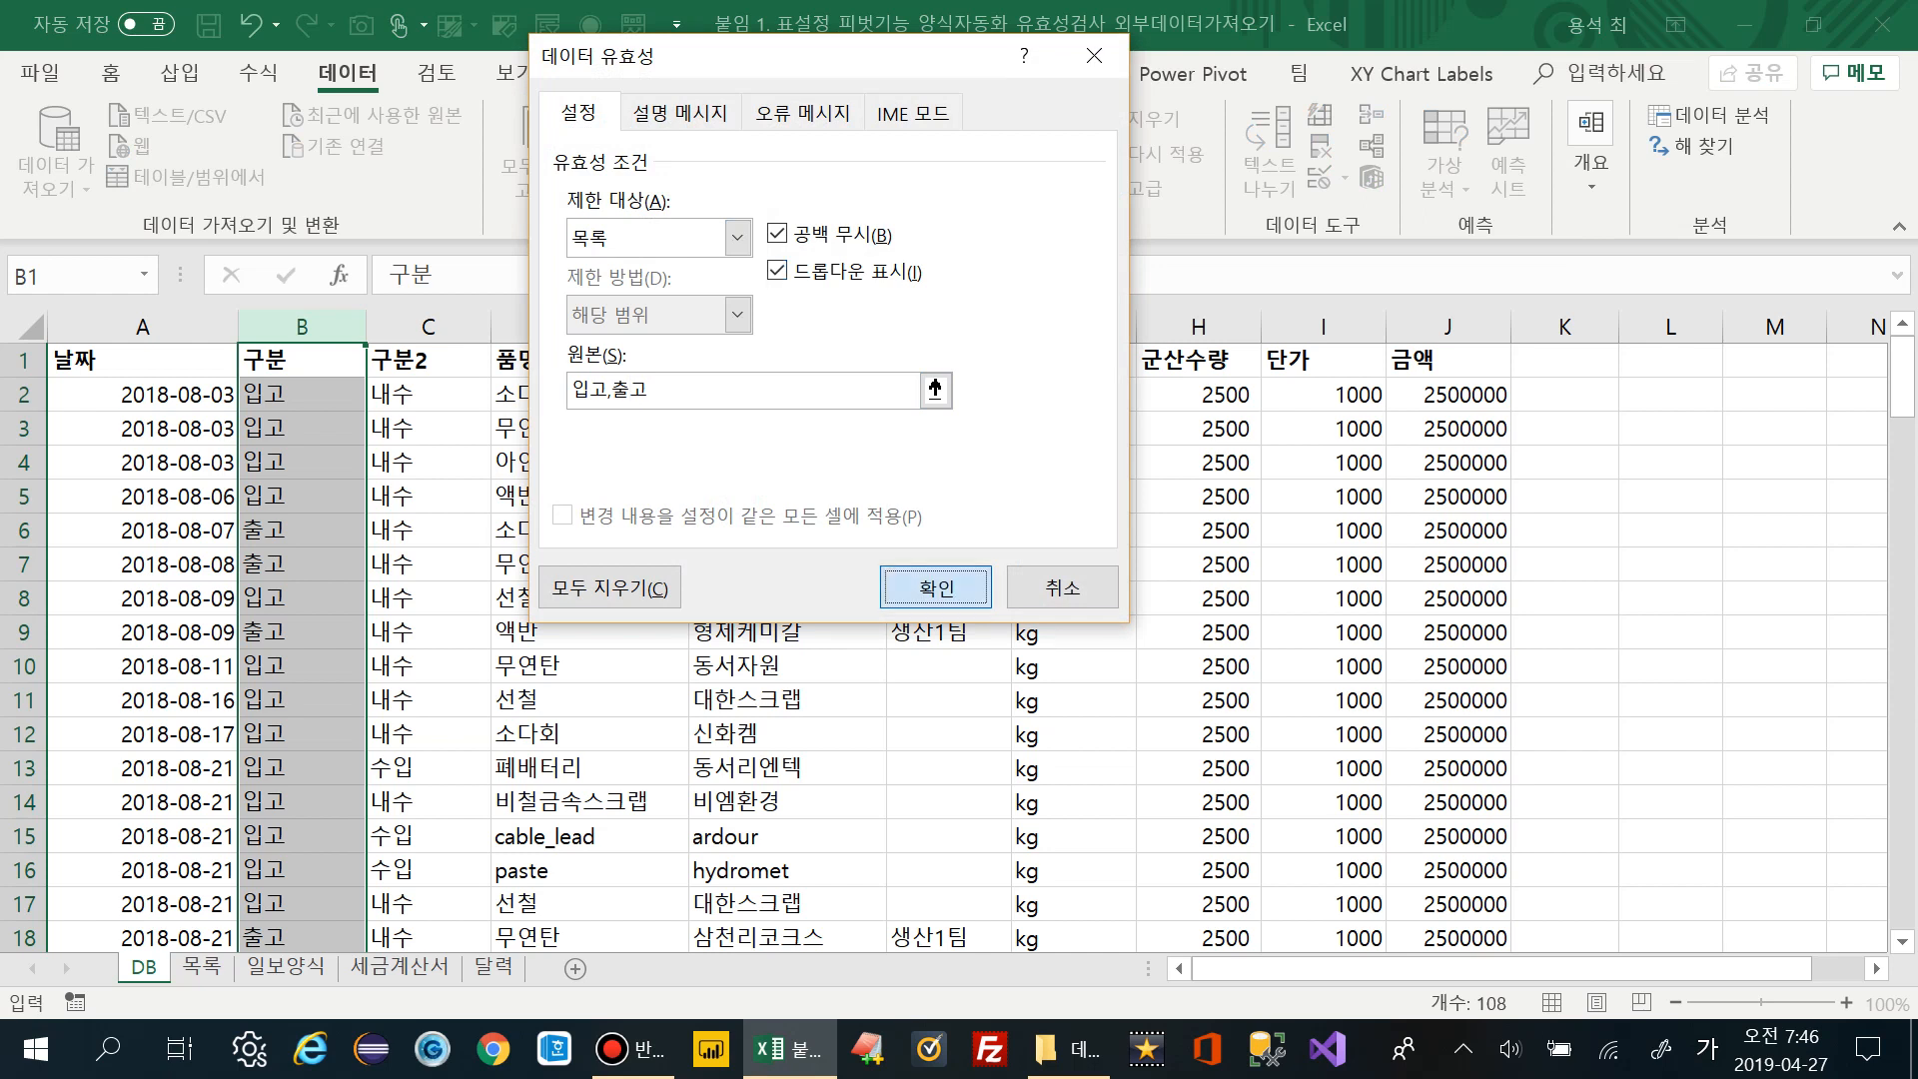
# Open B2's dropdown to confirm it offers 입고 and 출고, keeping 입고
pyautogui.click(302, 395)
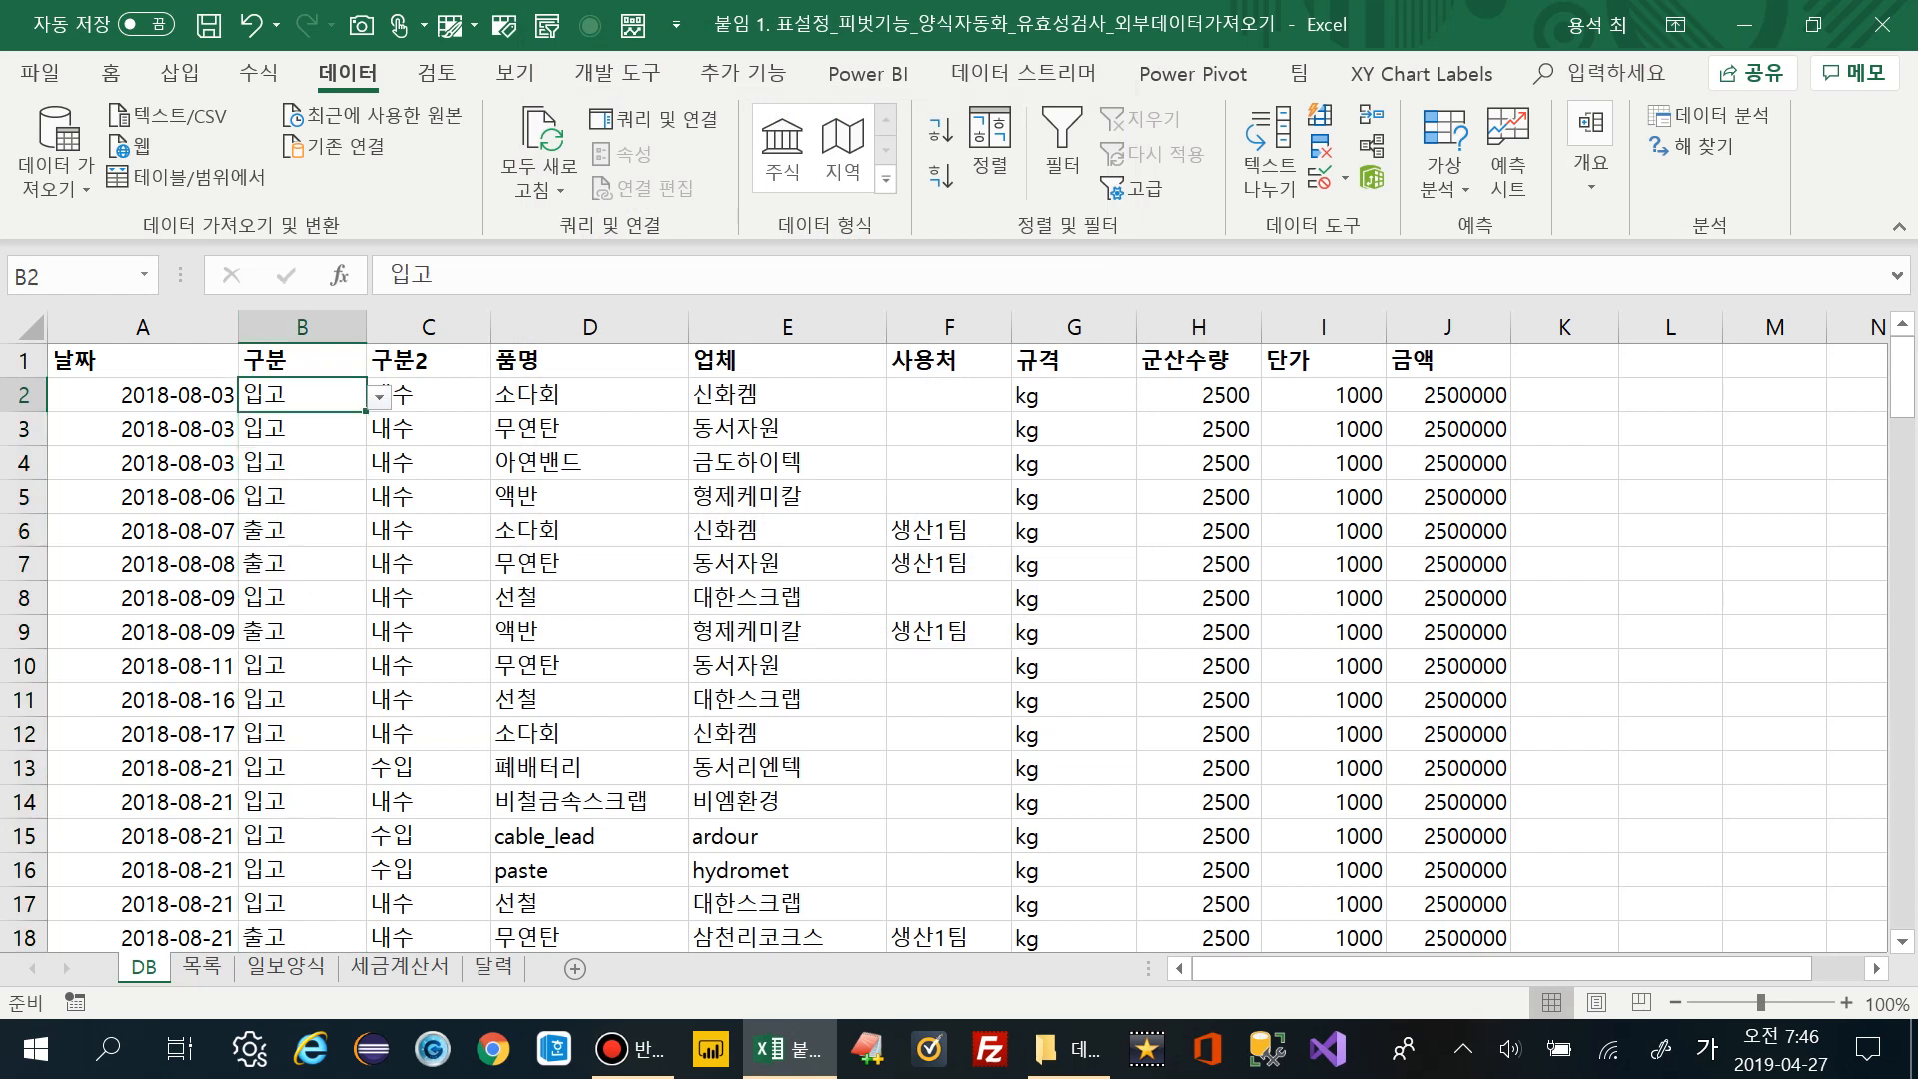
pyautogui.click(378, 397)
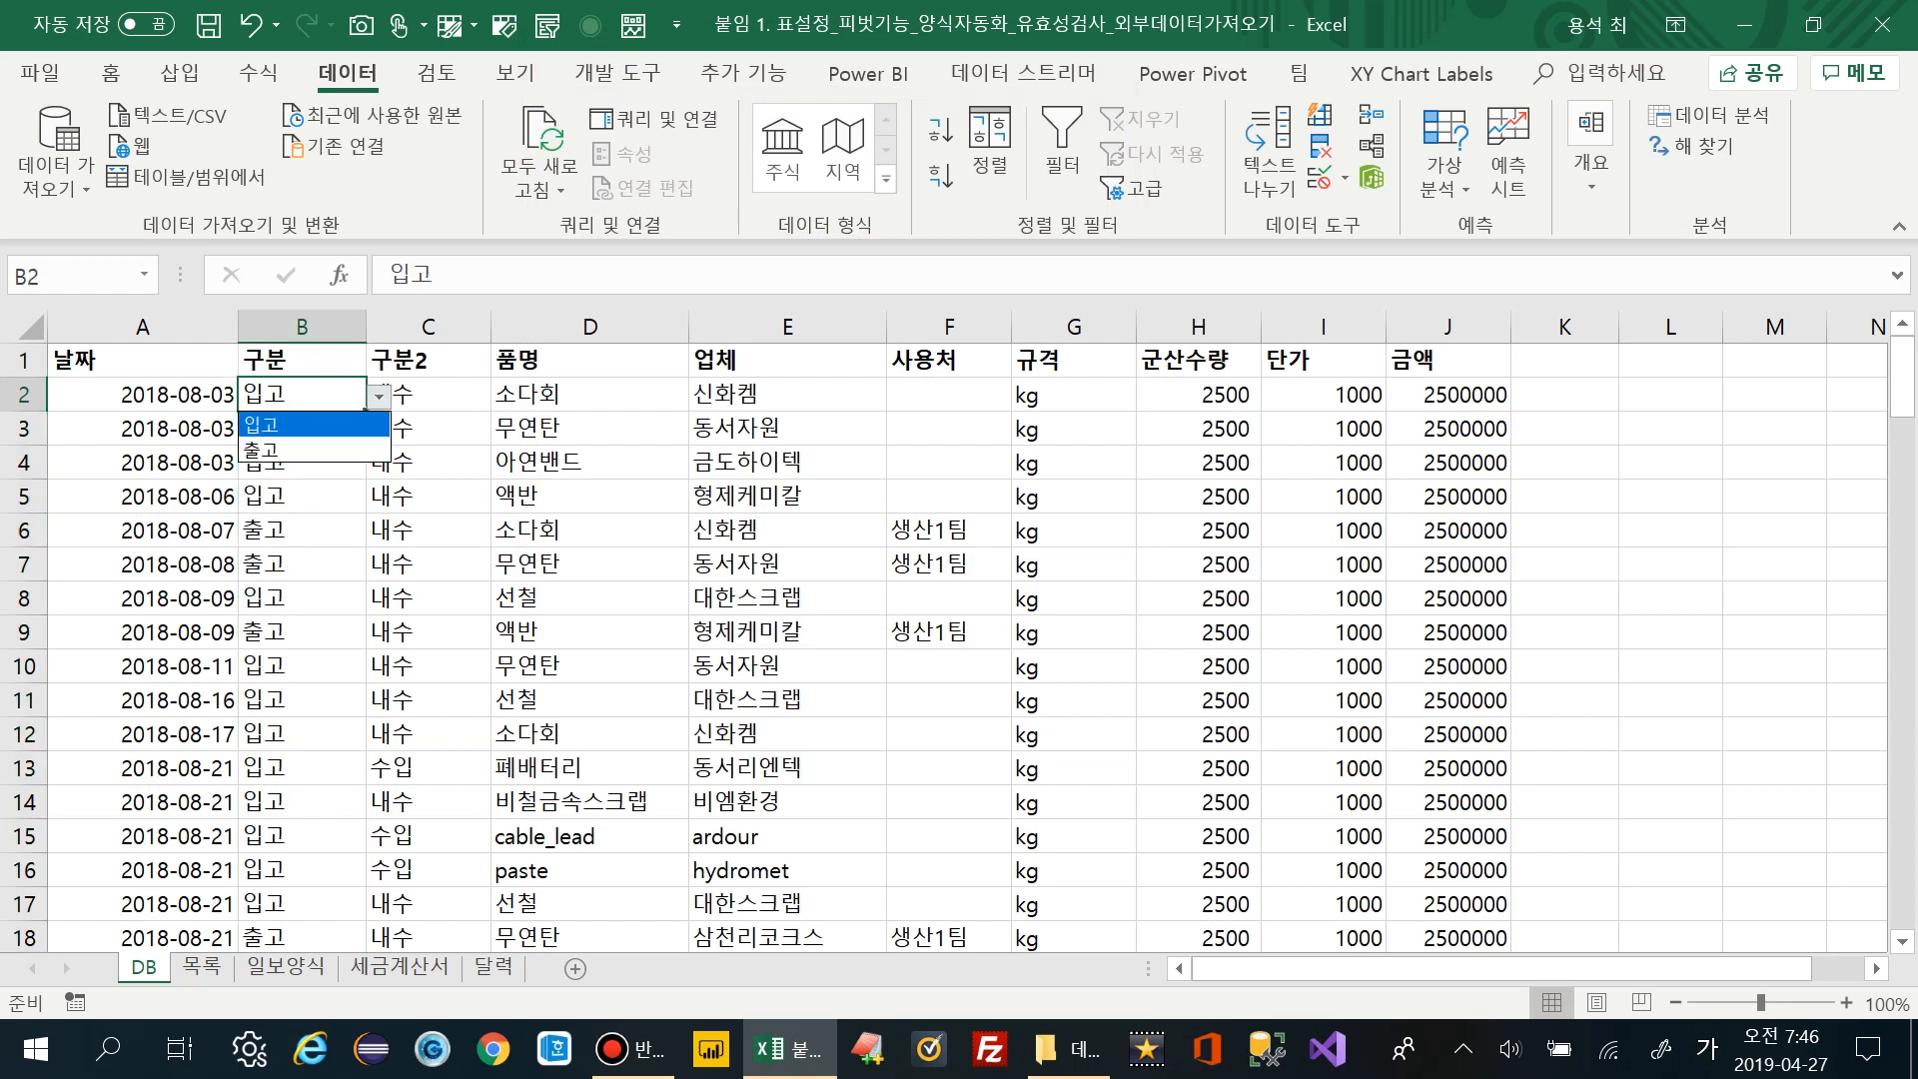
pyautogui.press('Down')
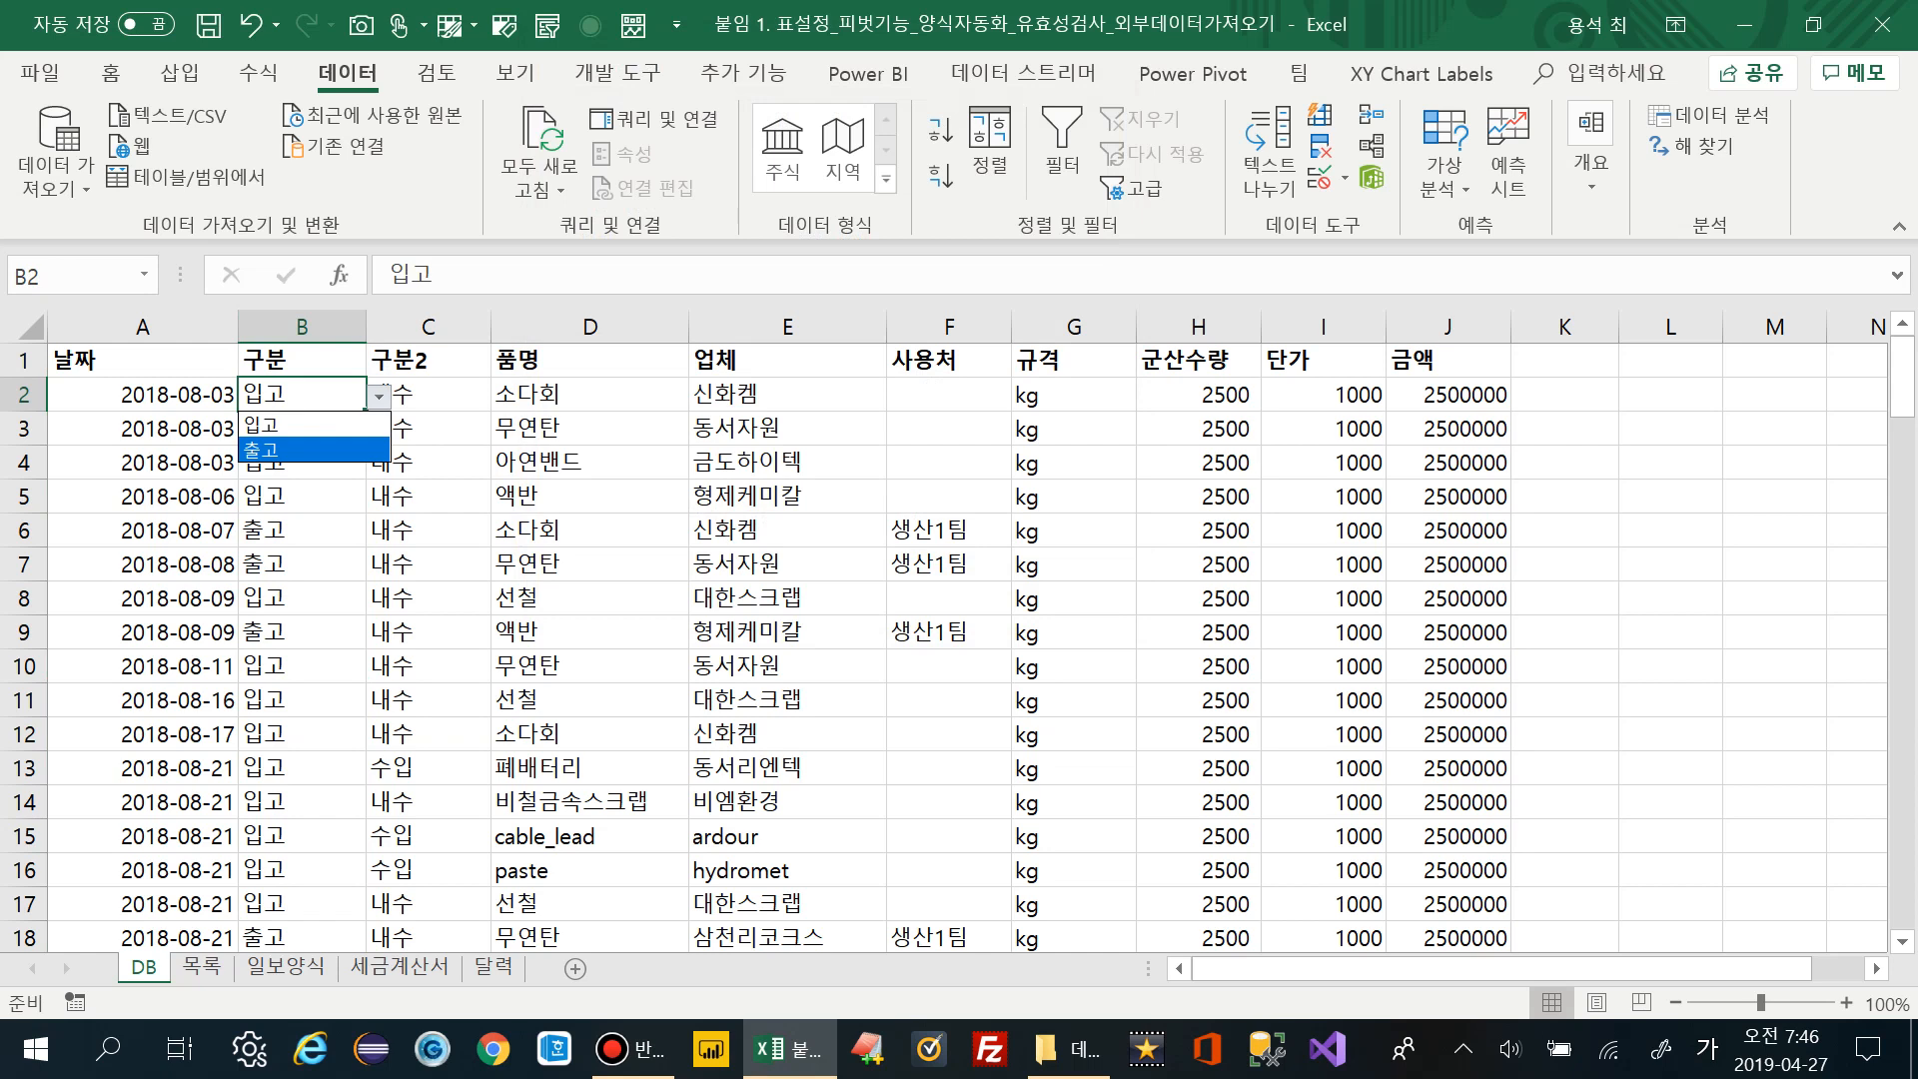
pyautogui.press('Escape')
pyautogui.click(428, 326)
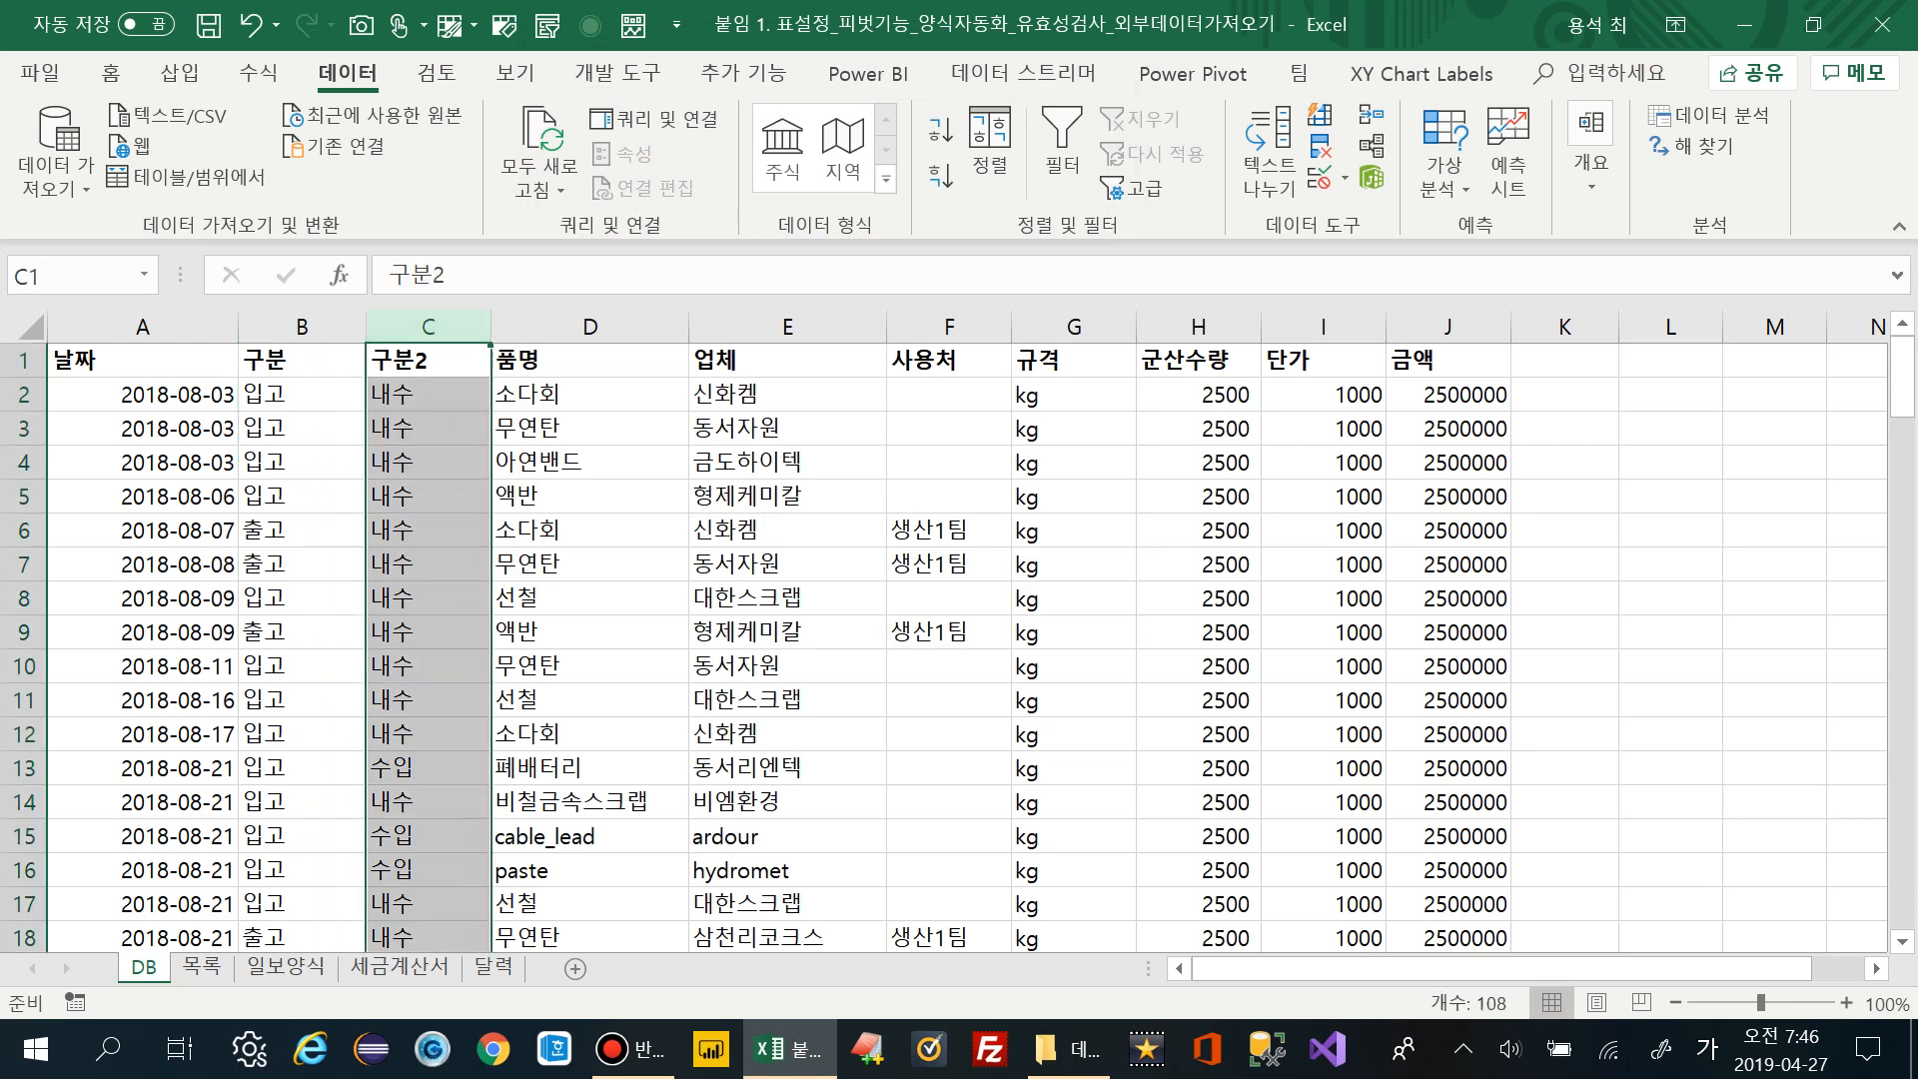
# Choose List validation for the 구분2 column and enter the source 내수,수출,수입
pyautogui.scroll(-5, 959, 649)
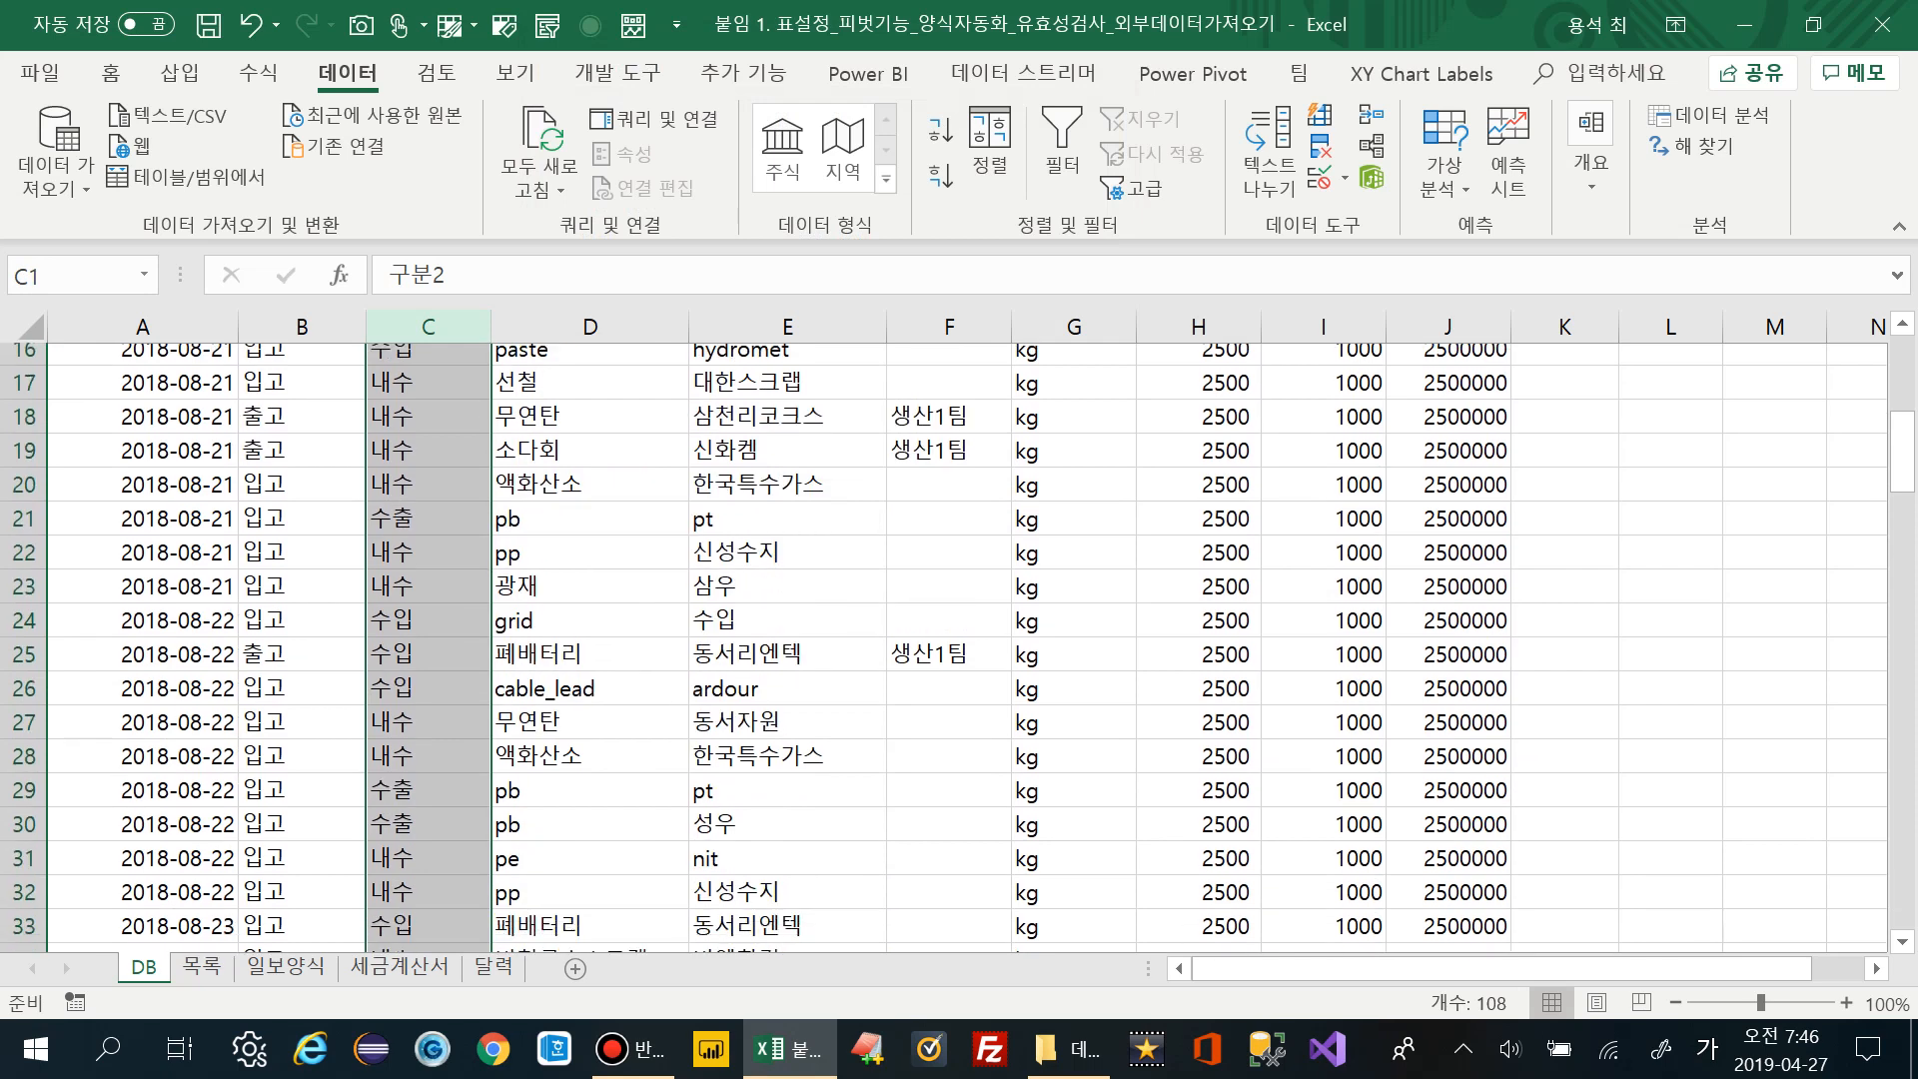
pyautogui.scroll(5, 959, 649)
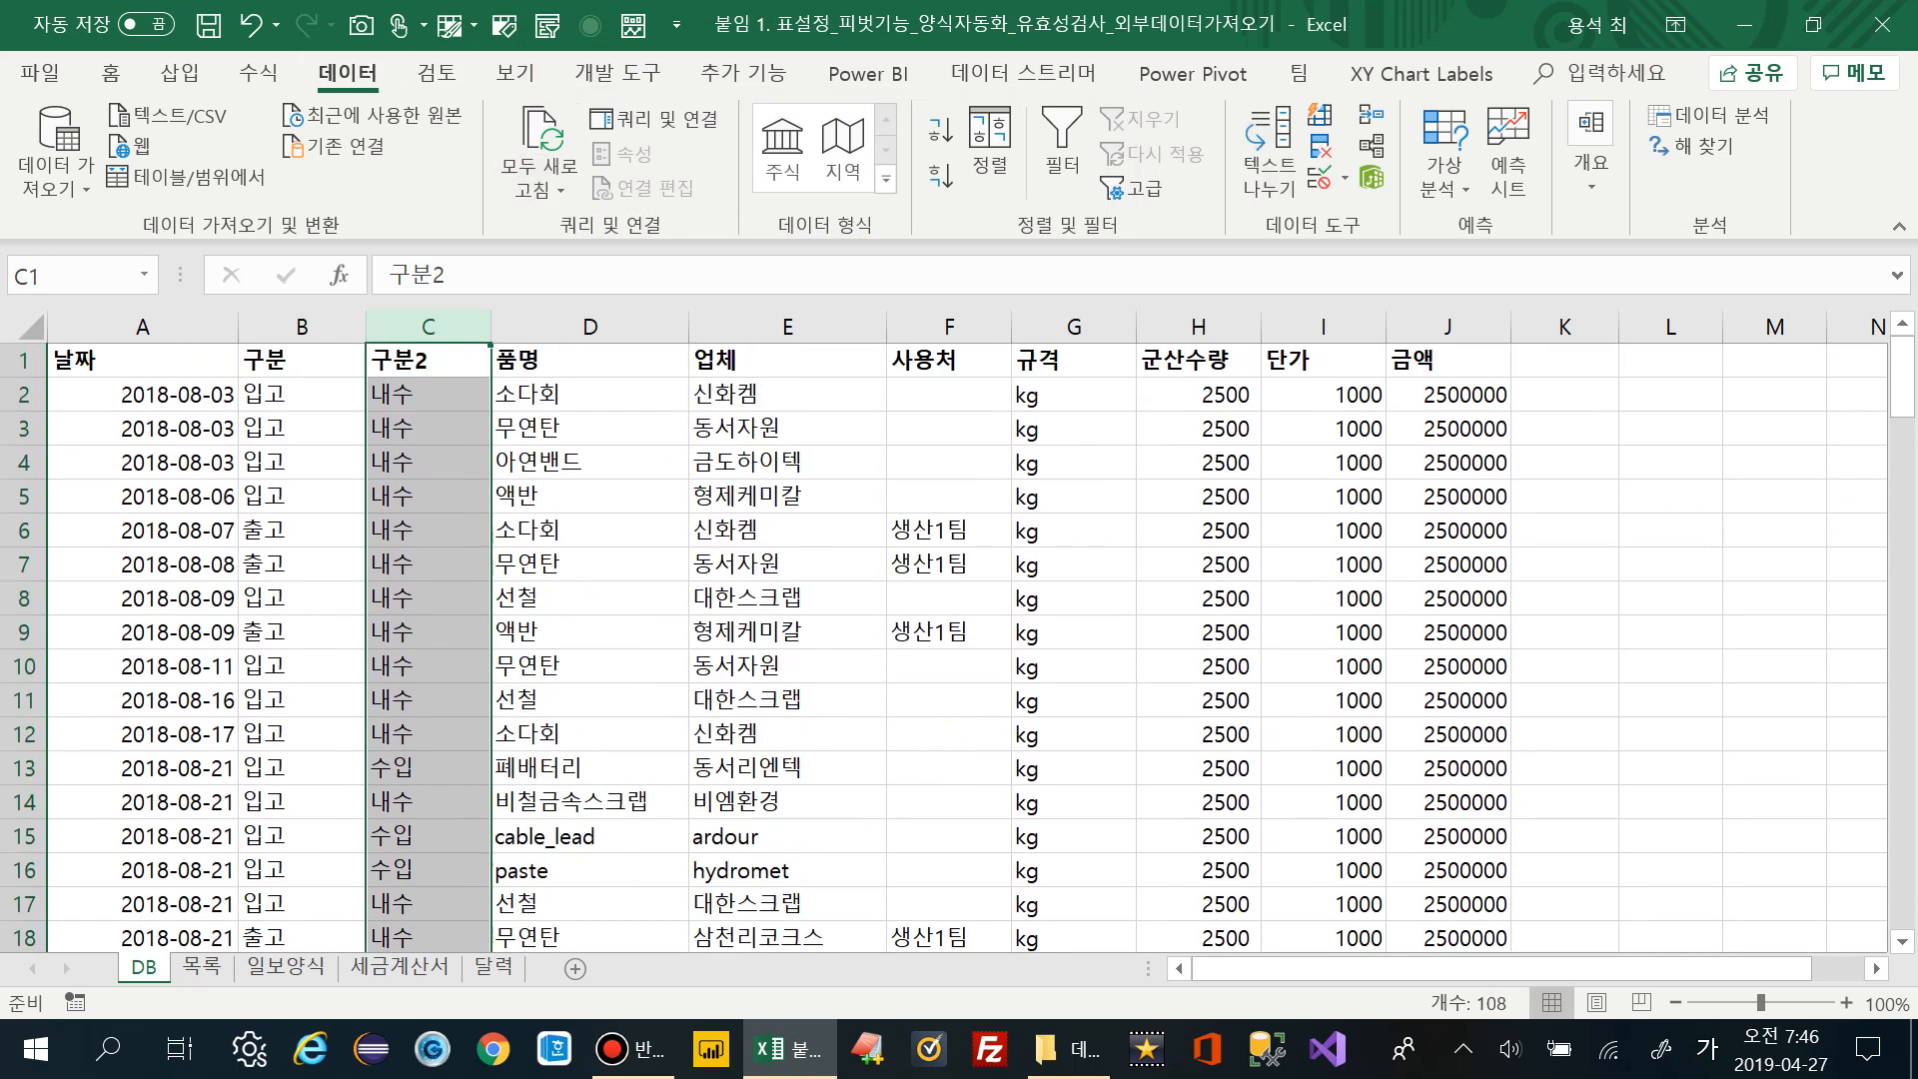
pyautogui.click(1344, 178)
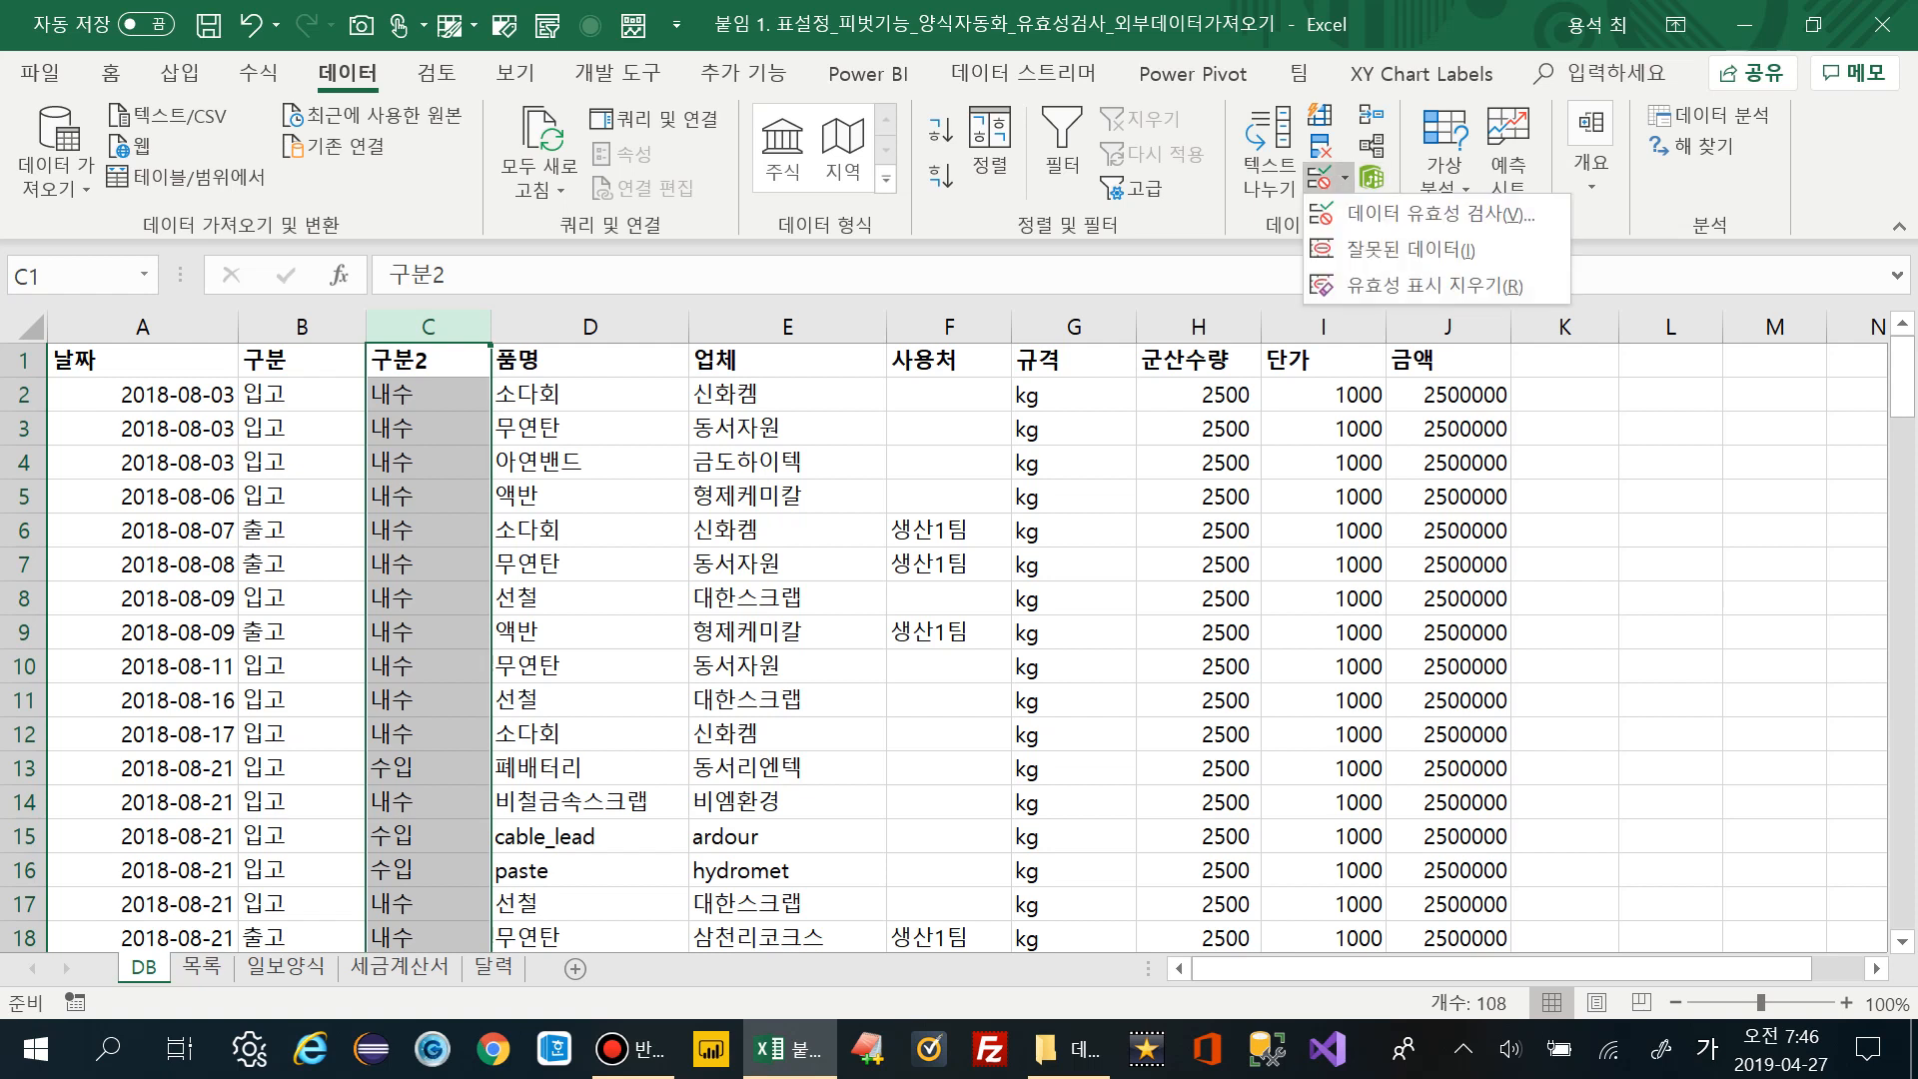
pyautogui.click(1439, 213)
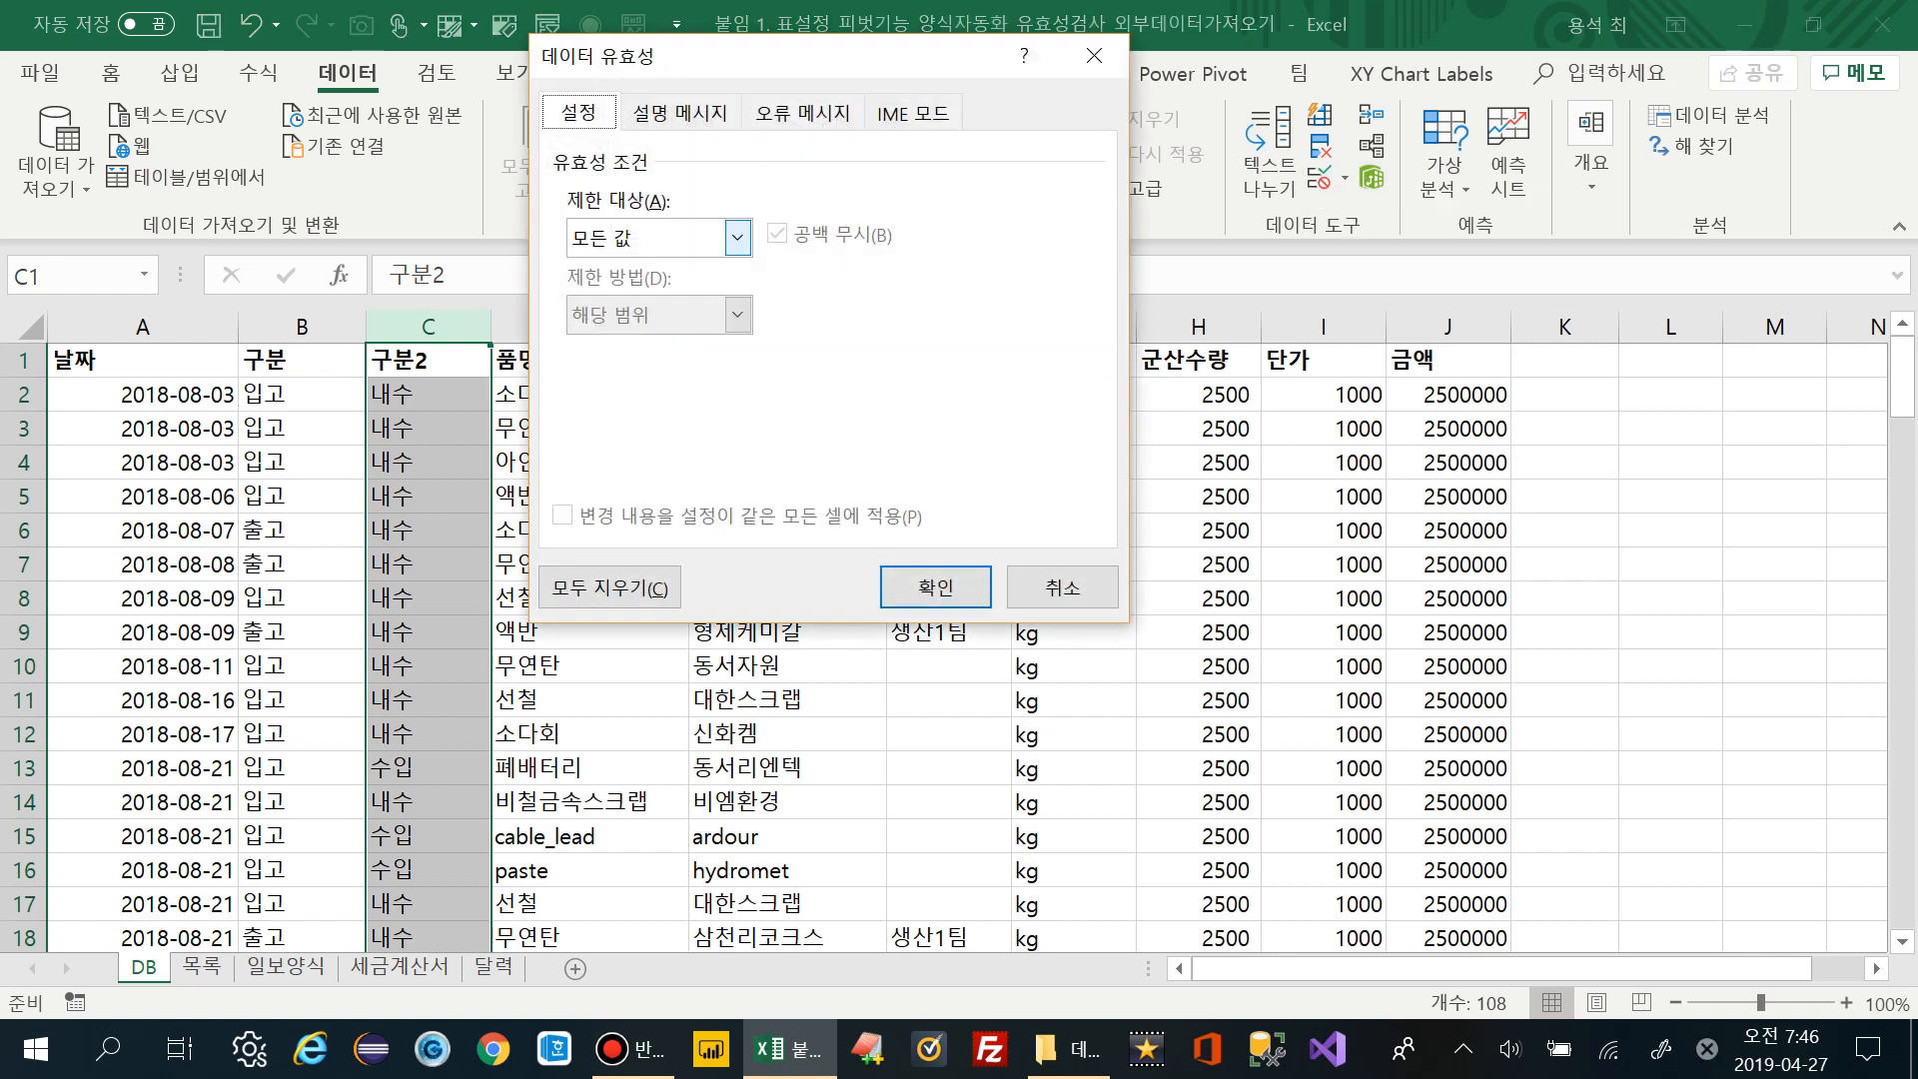
pyautogui.click(737, 238)
pyautogui.click(588, 345)
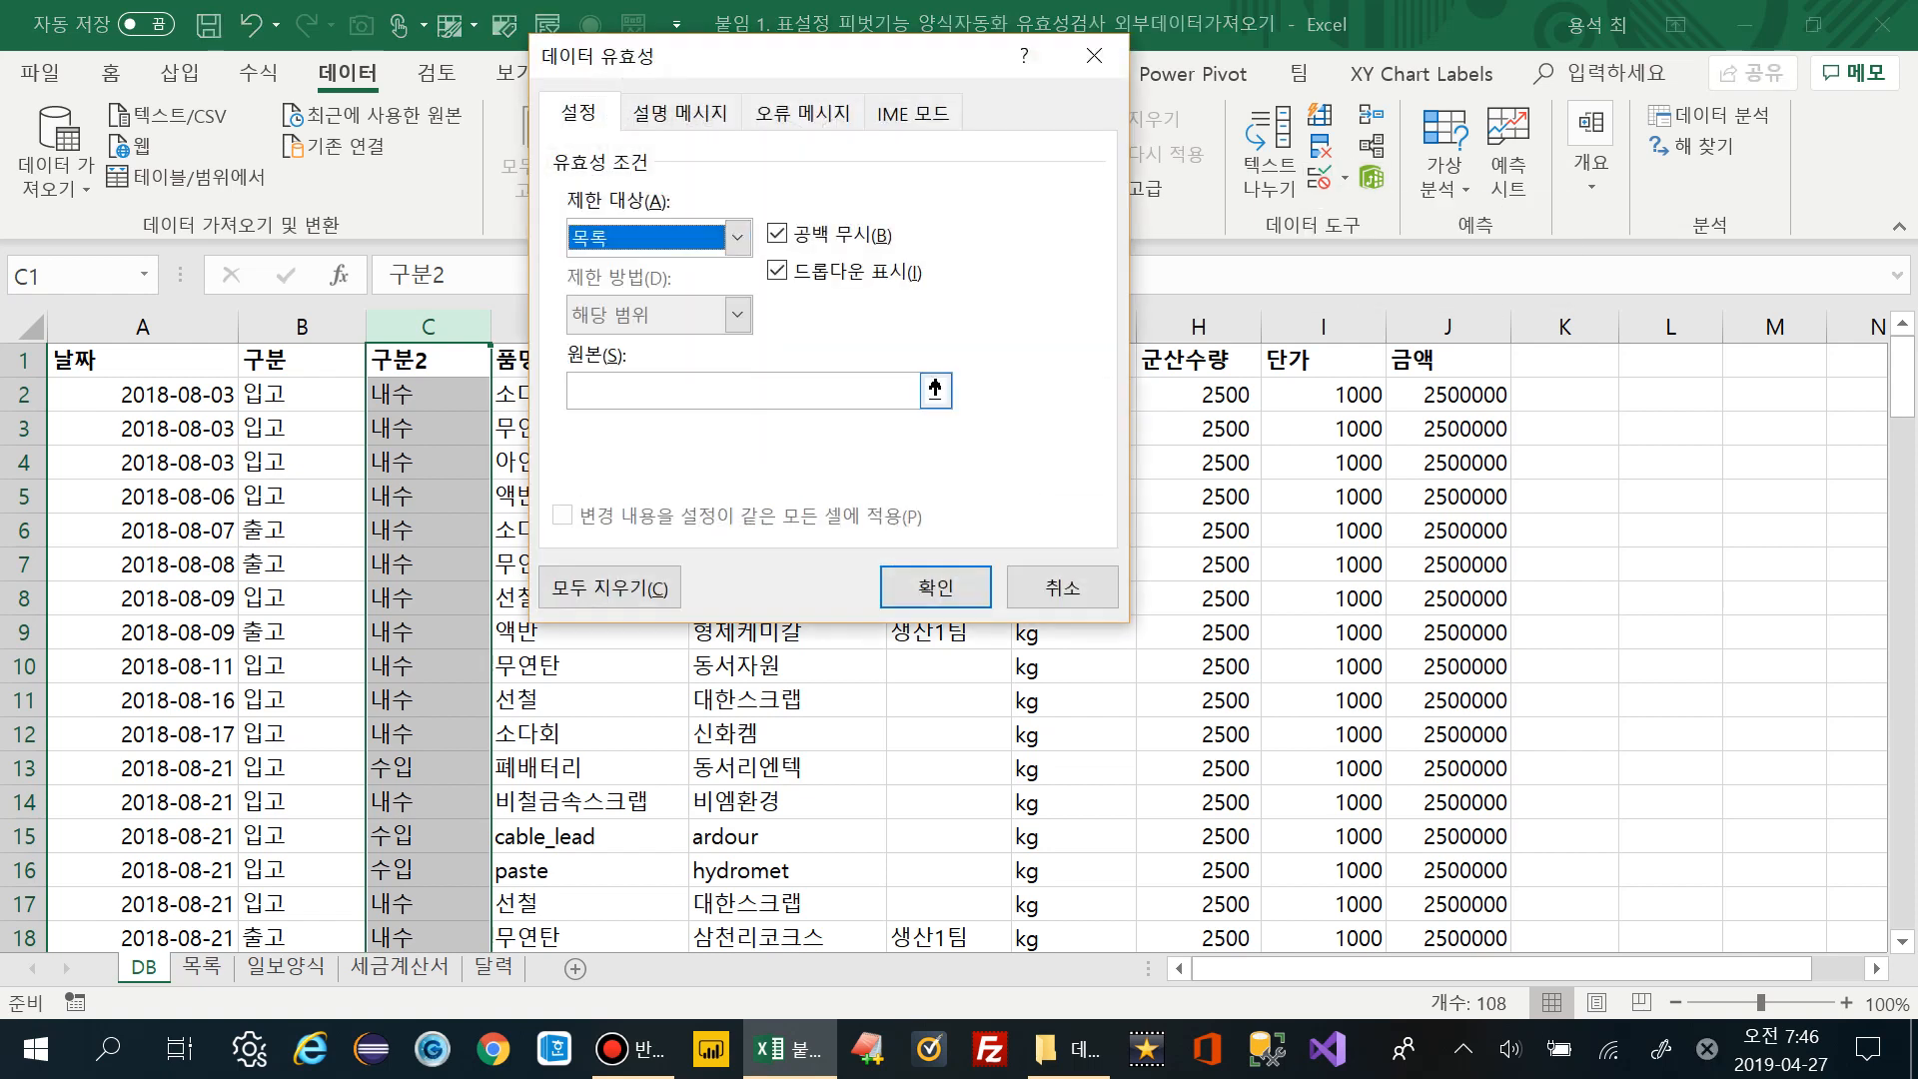
pyautogui.moveTo(817, 55); pyautogui.dragTo(1114, 130)
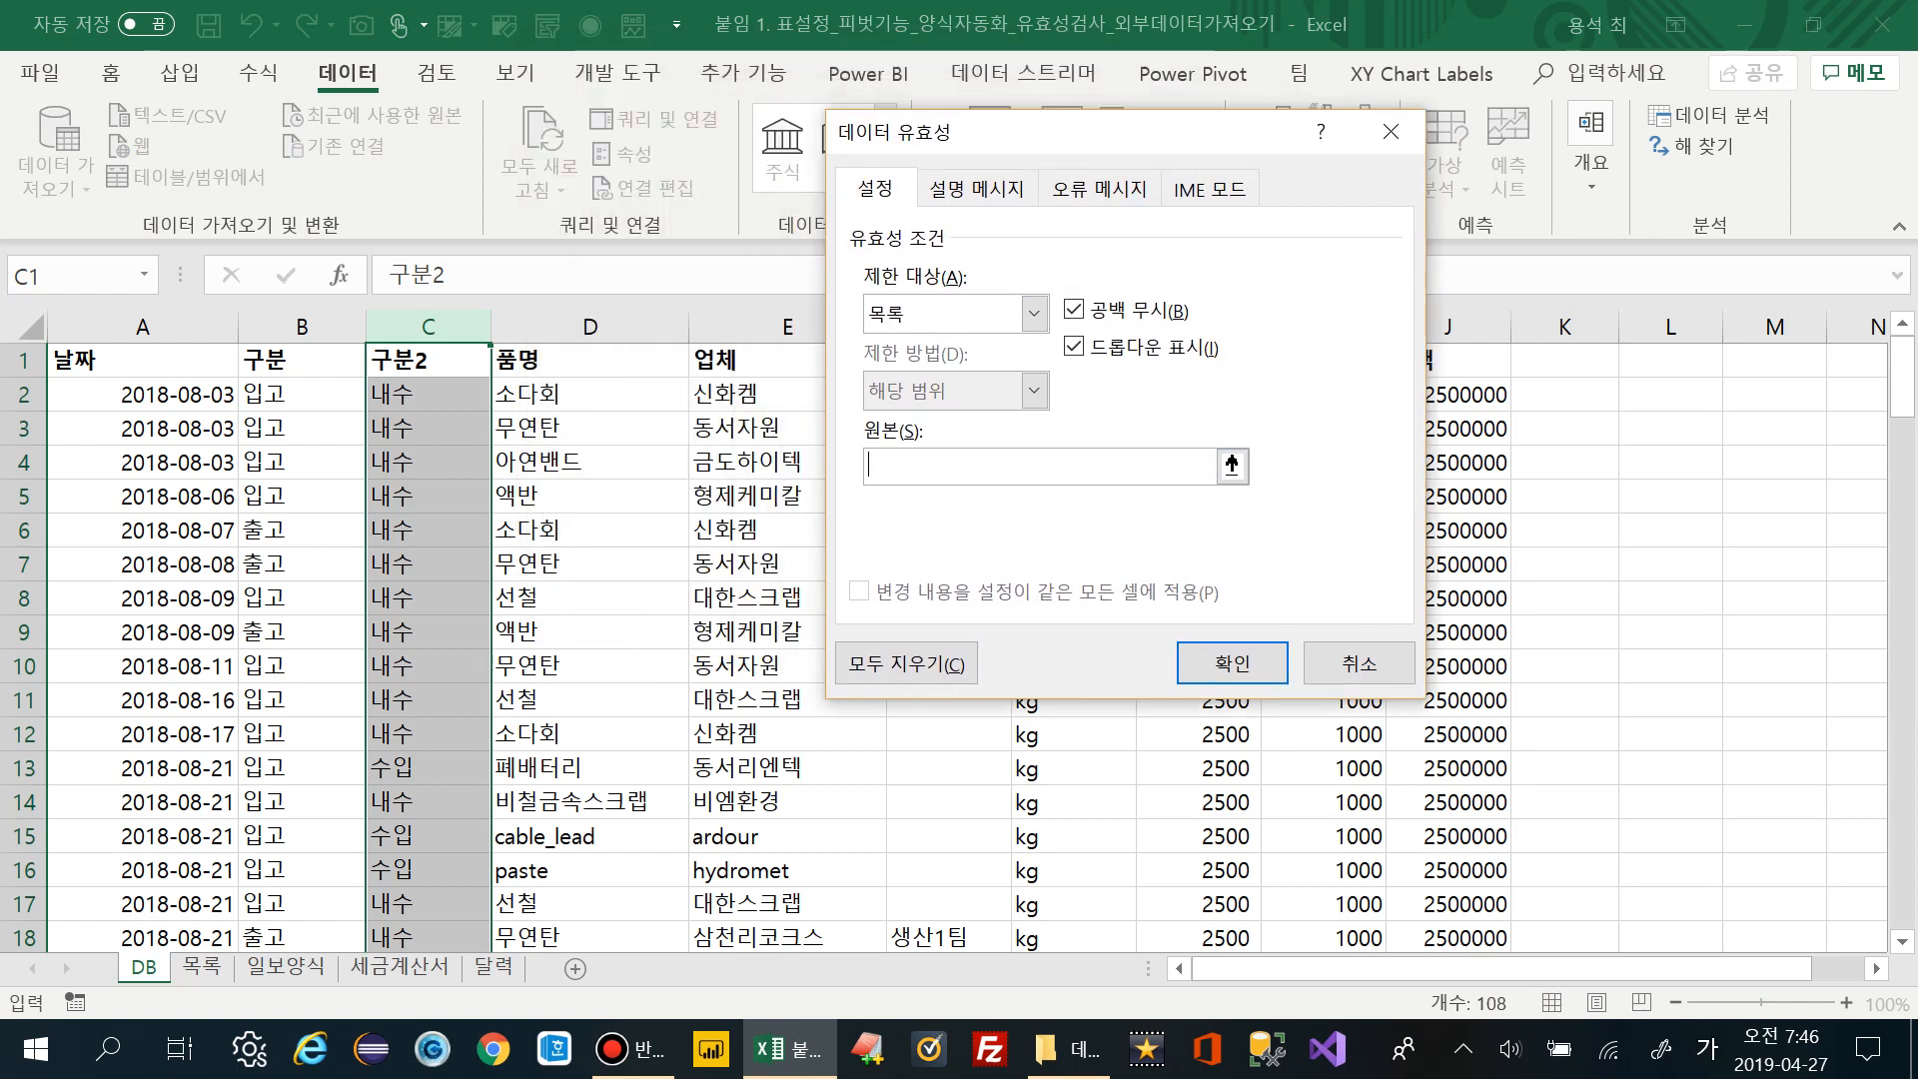
pyautogui.write('소다회,')
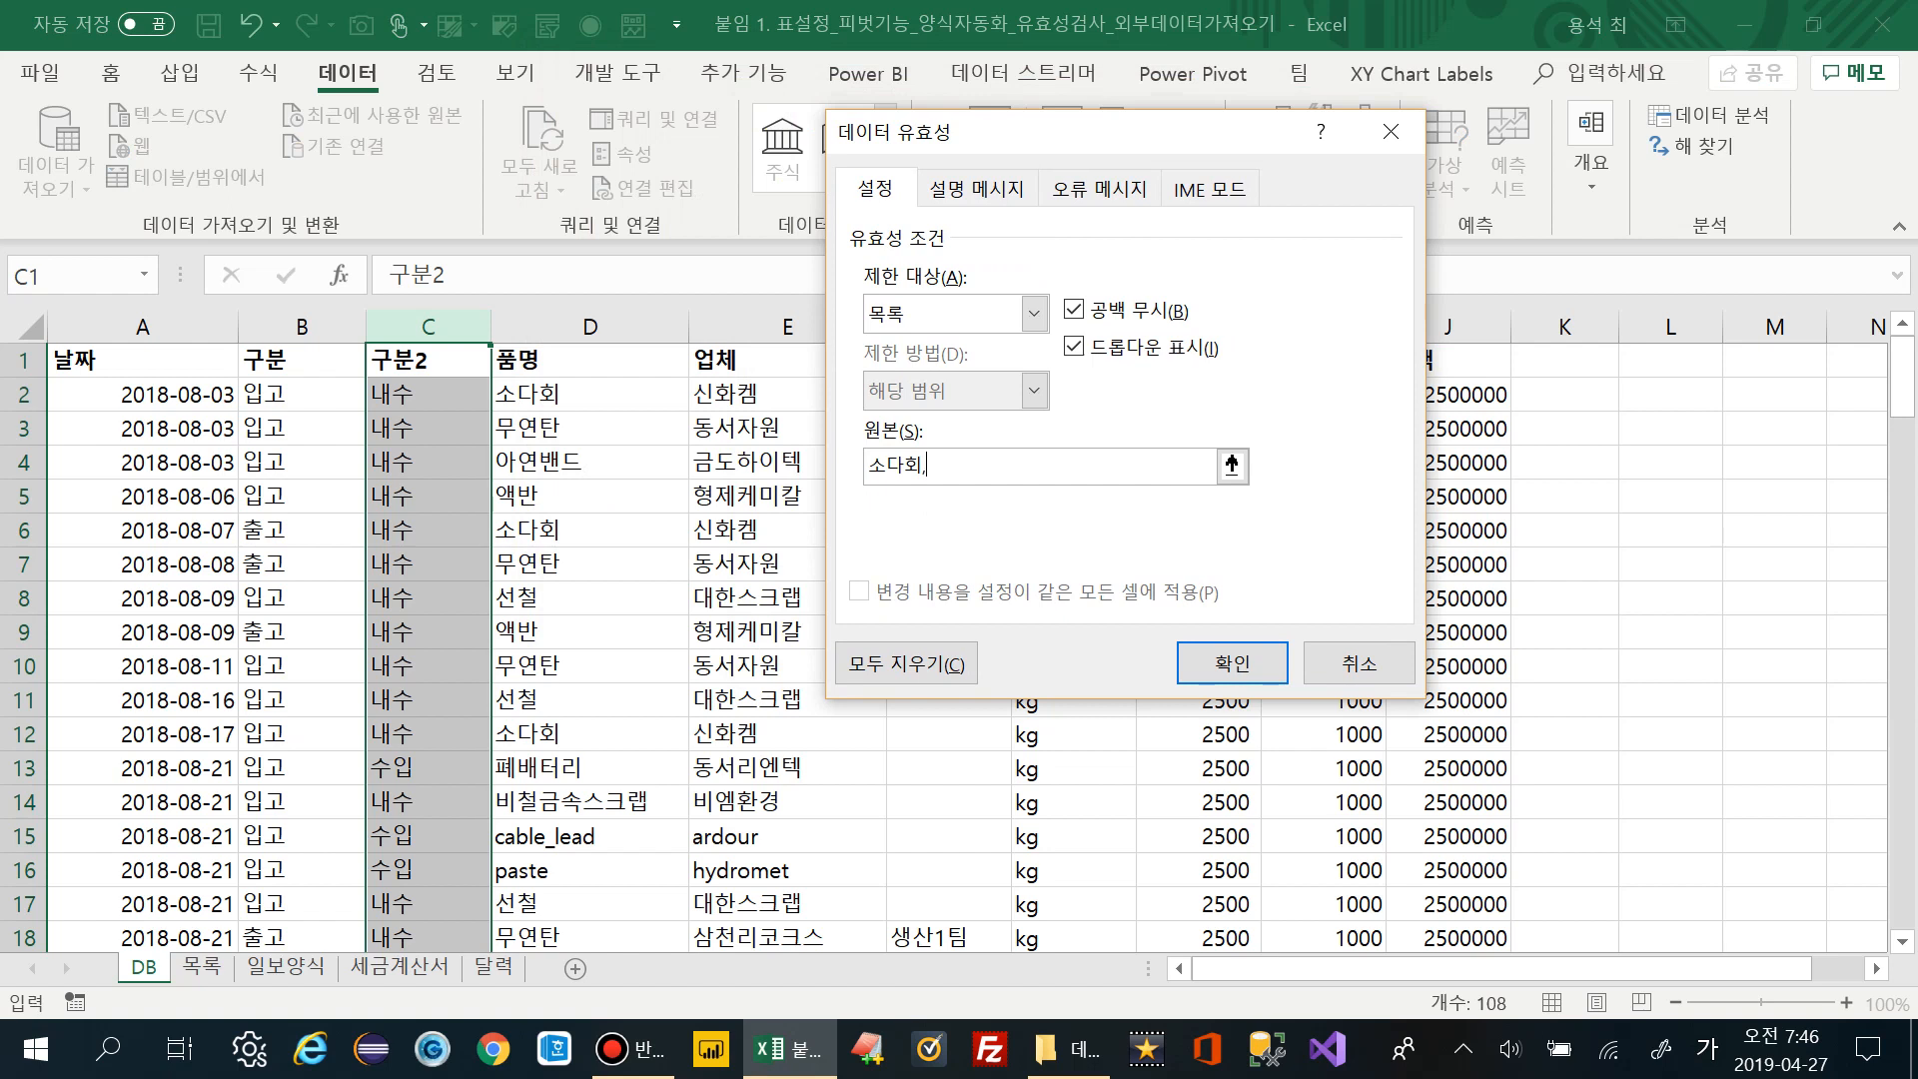
pyautogui.press('BackSpace')
pyautogui.press('BackSpace')
pyautogui.press('BackSpace')
pyautogui.write('내수,ㅅ')
pyautogui.write('수출,')
pyautogui.write('수입')
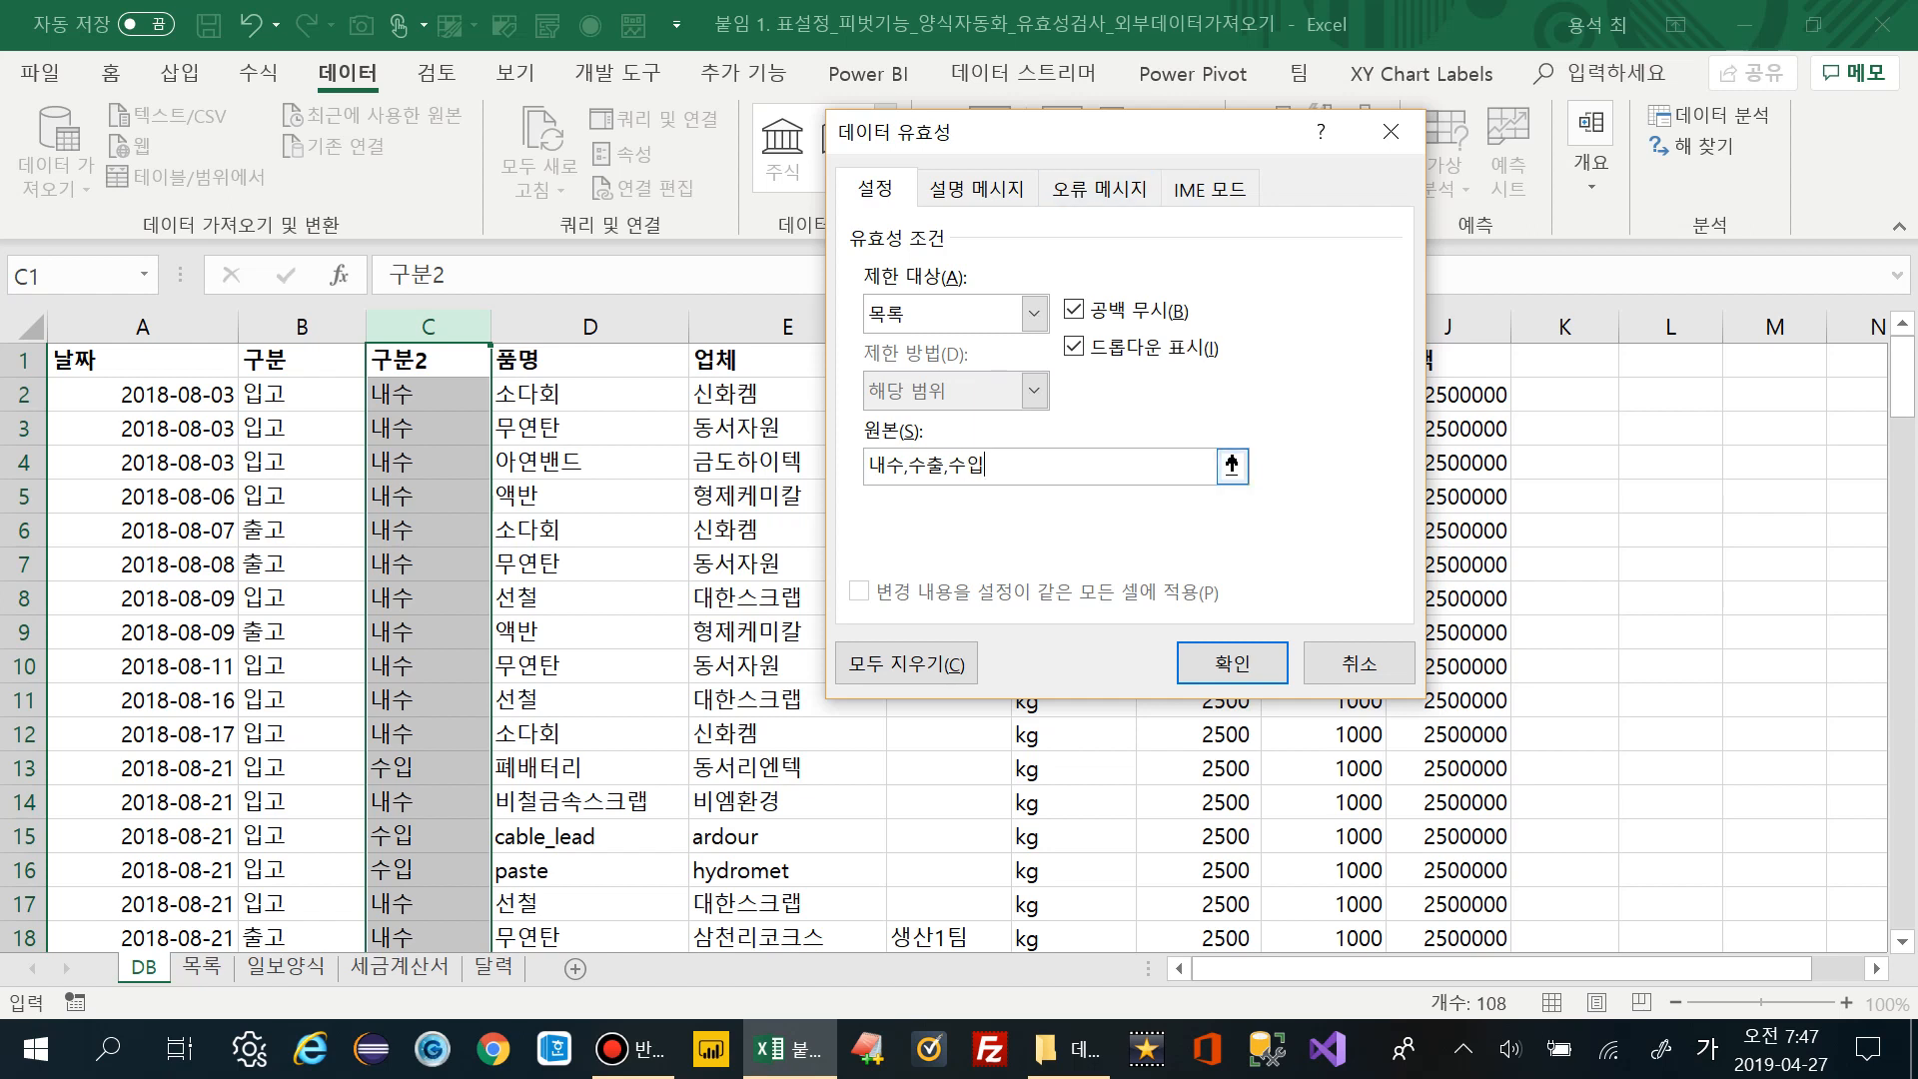
# Toggle the in-cell dropdown option, apply the list rule to column C, and select C3
pyautogui.click(1231, 663)
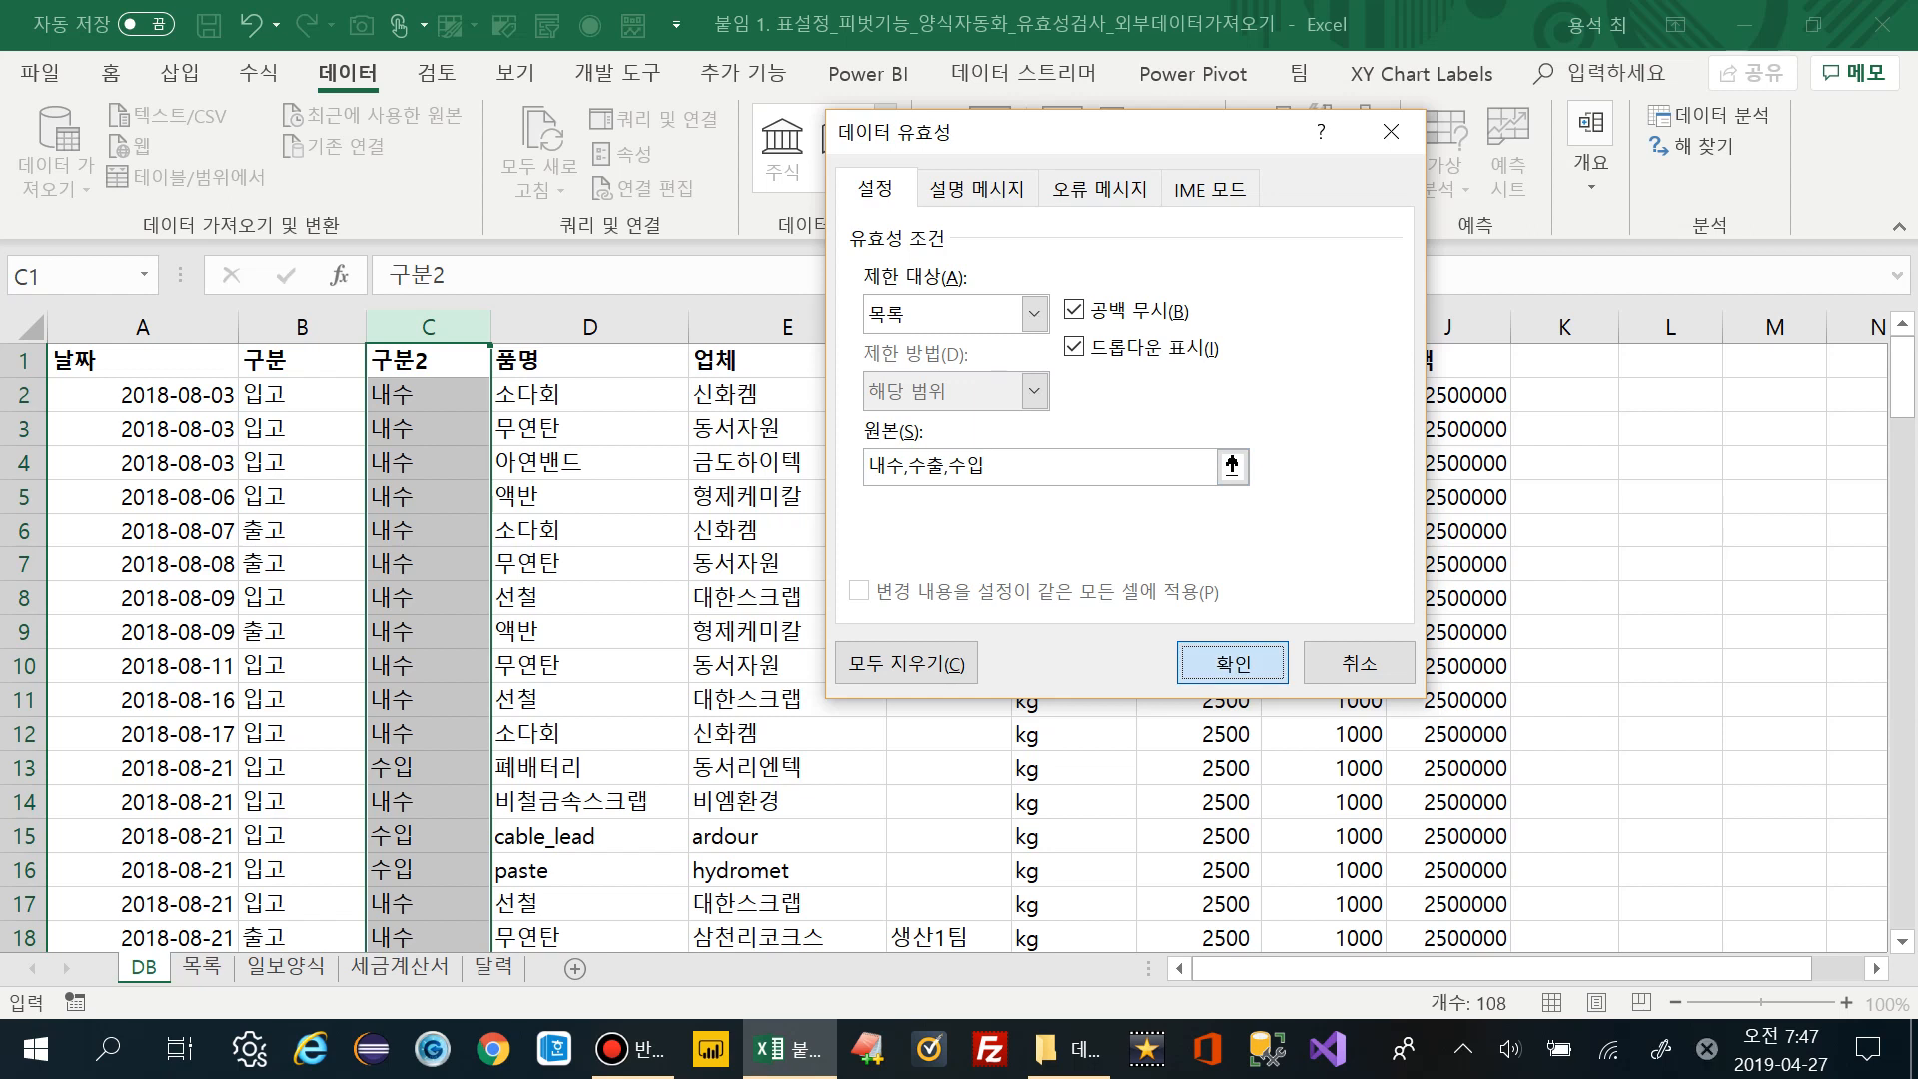
pyautogui.hotkey('alt', 'i')
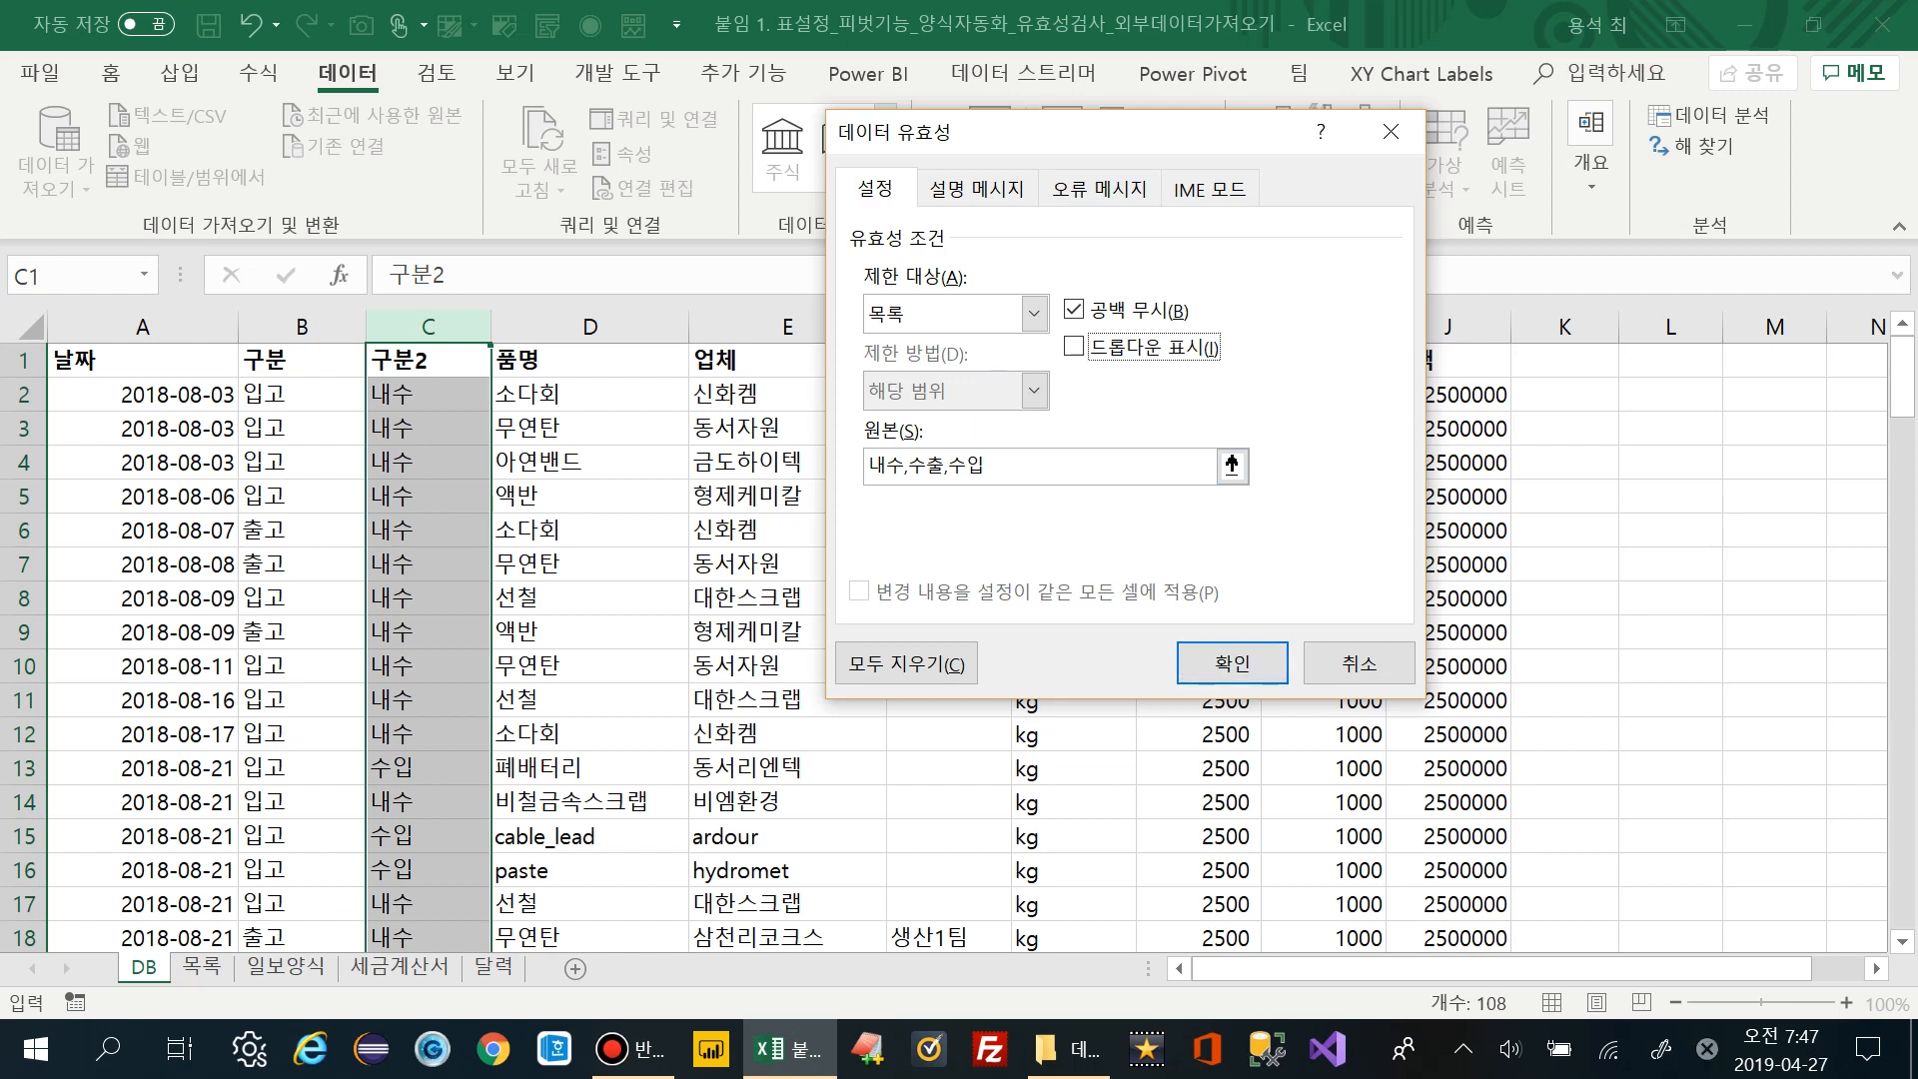
pyautogui.hotkey('alt', 'i')
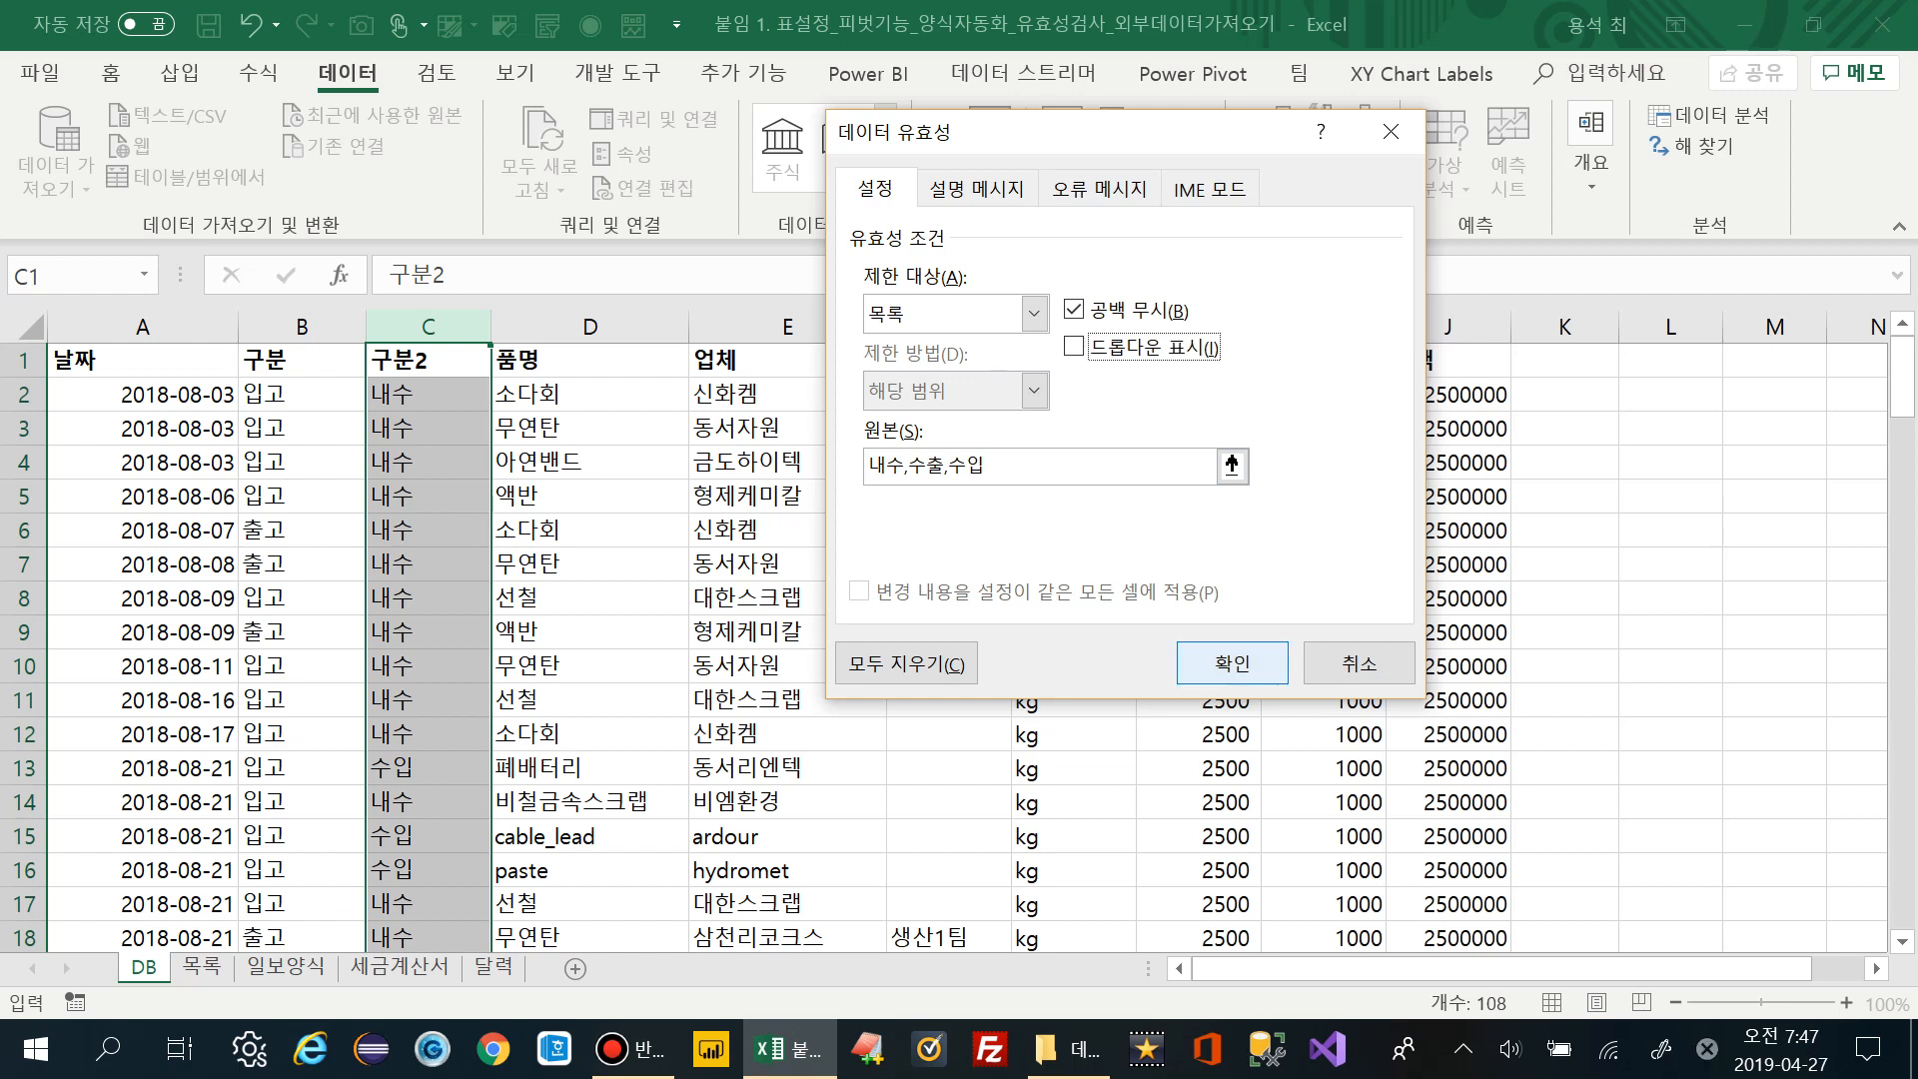
pyautogui.click(1232, 663)
pyautogui.click(428, 427)
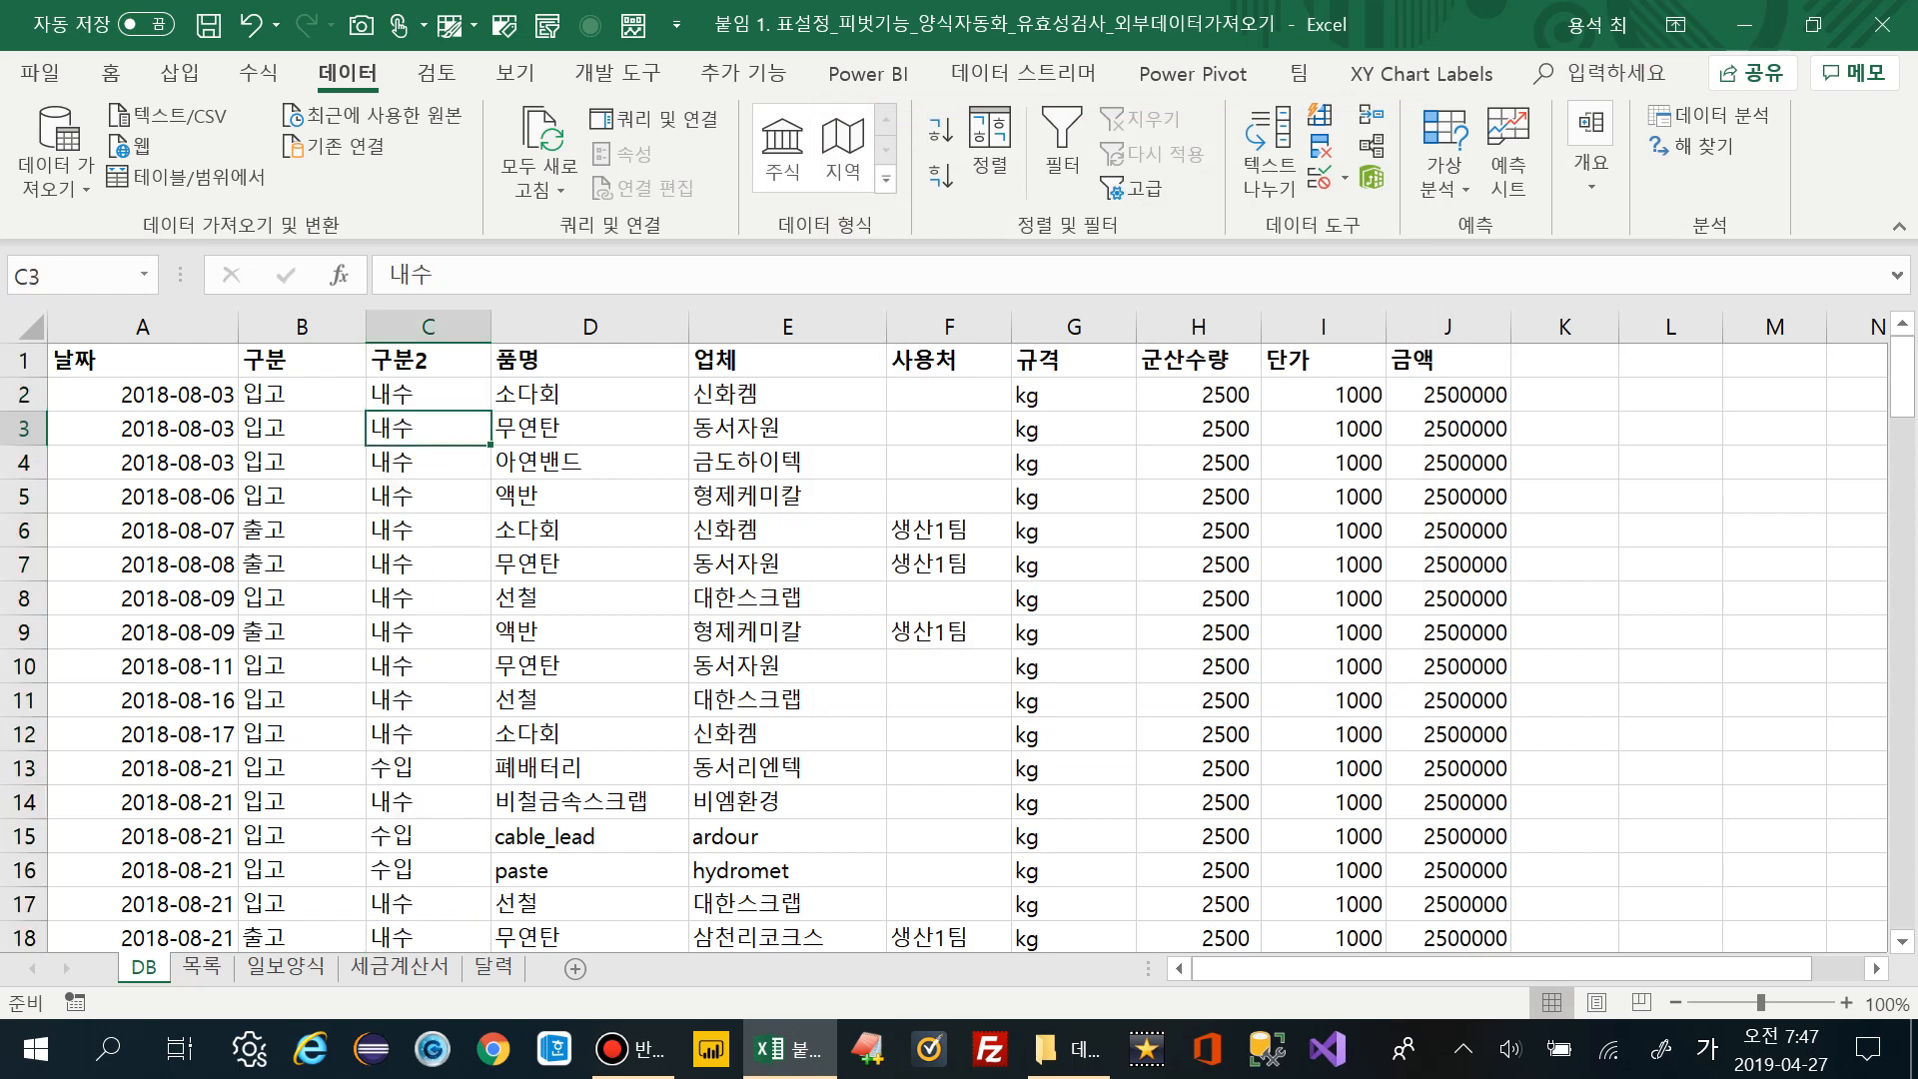
pyautogui.write('내내수')
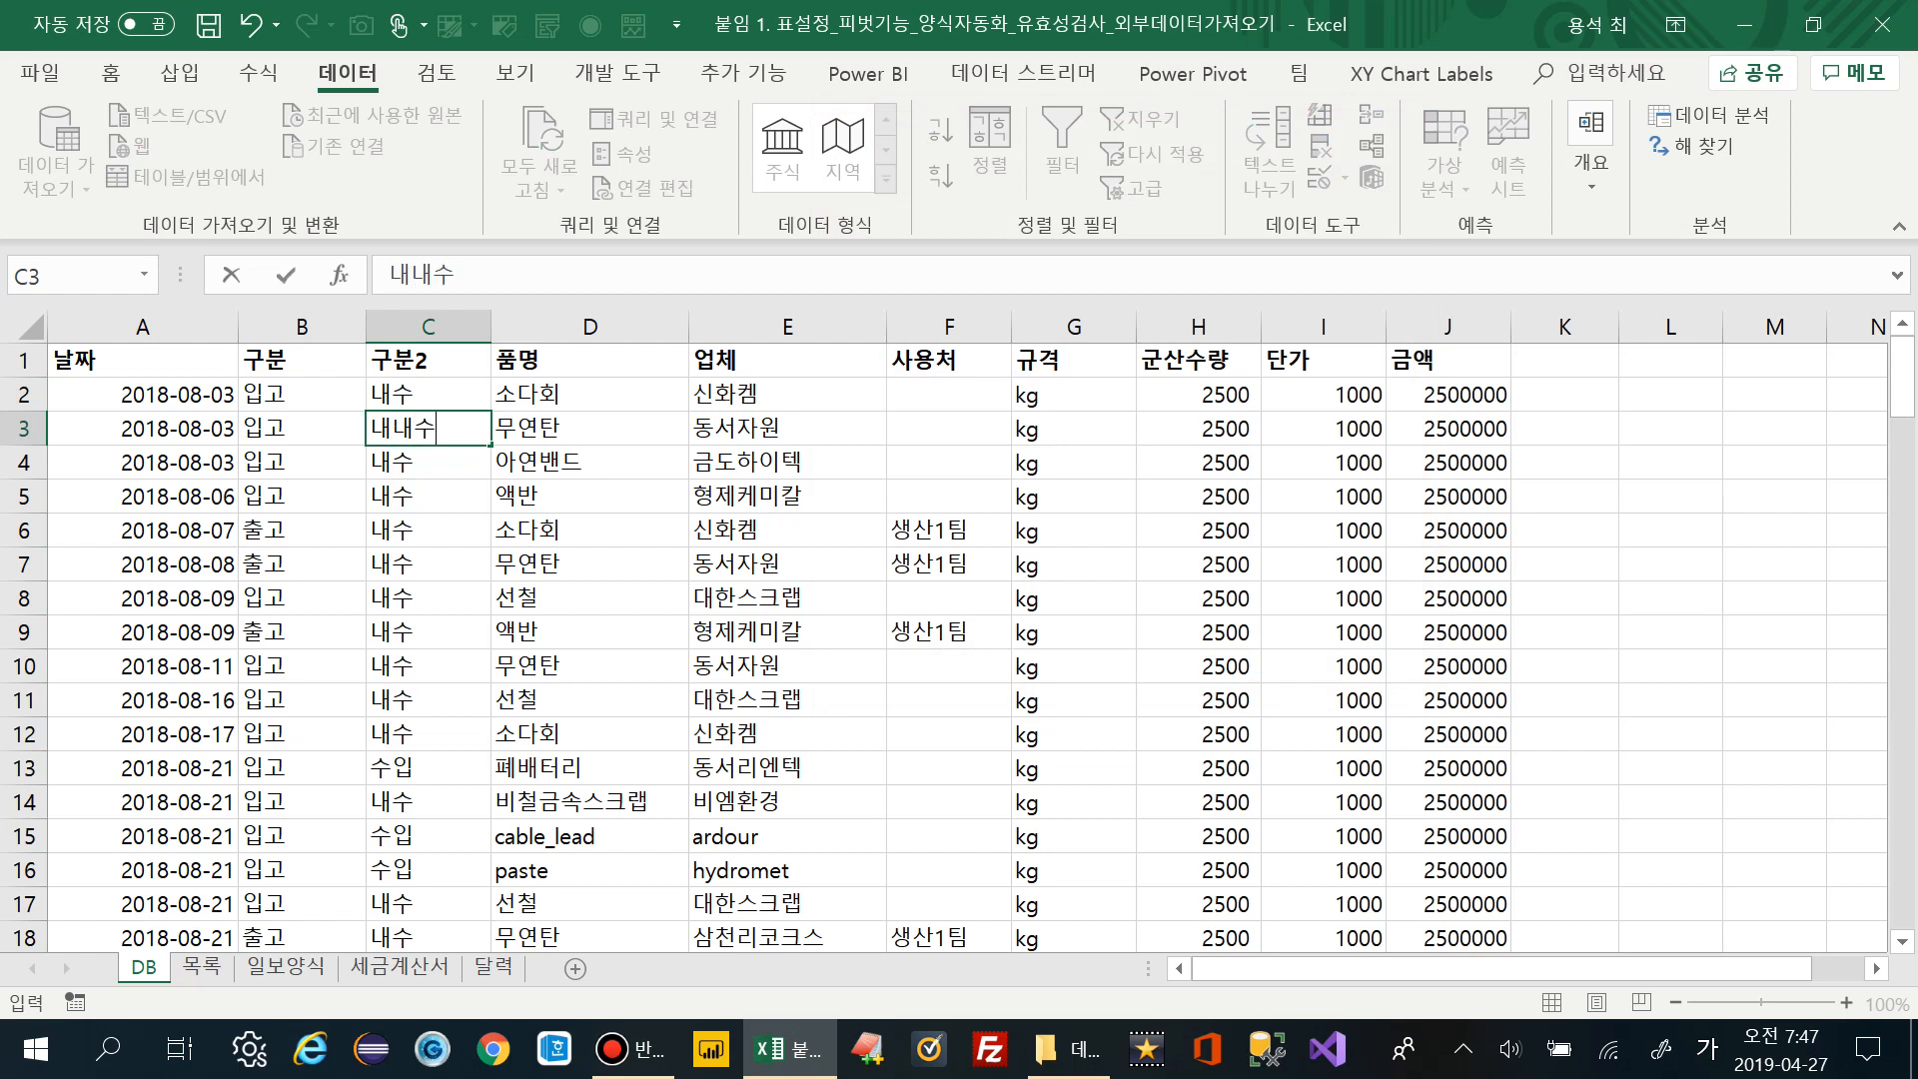
pyautogui.press('Return')
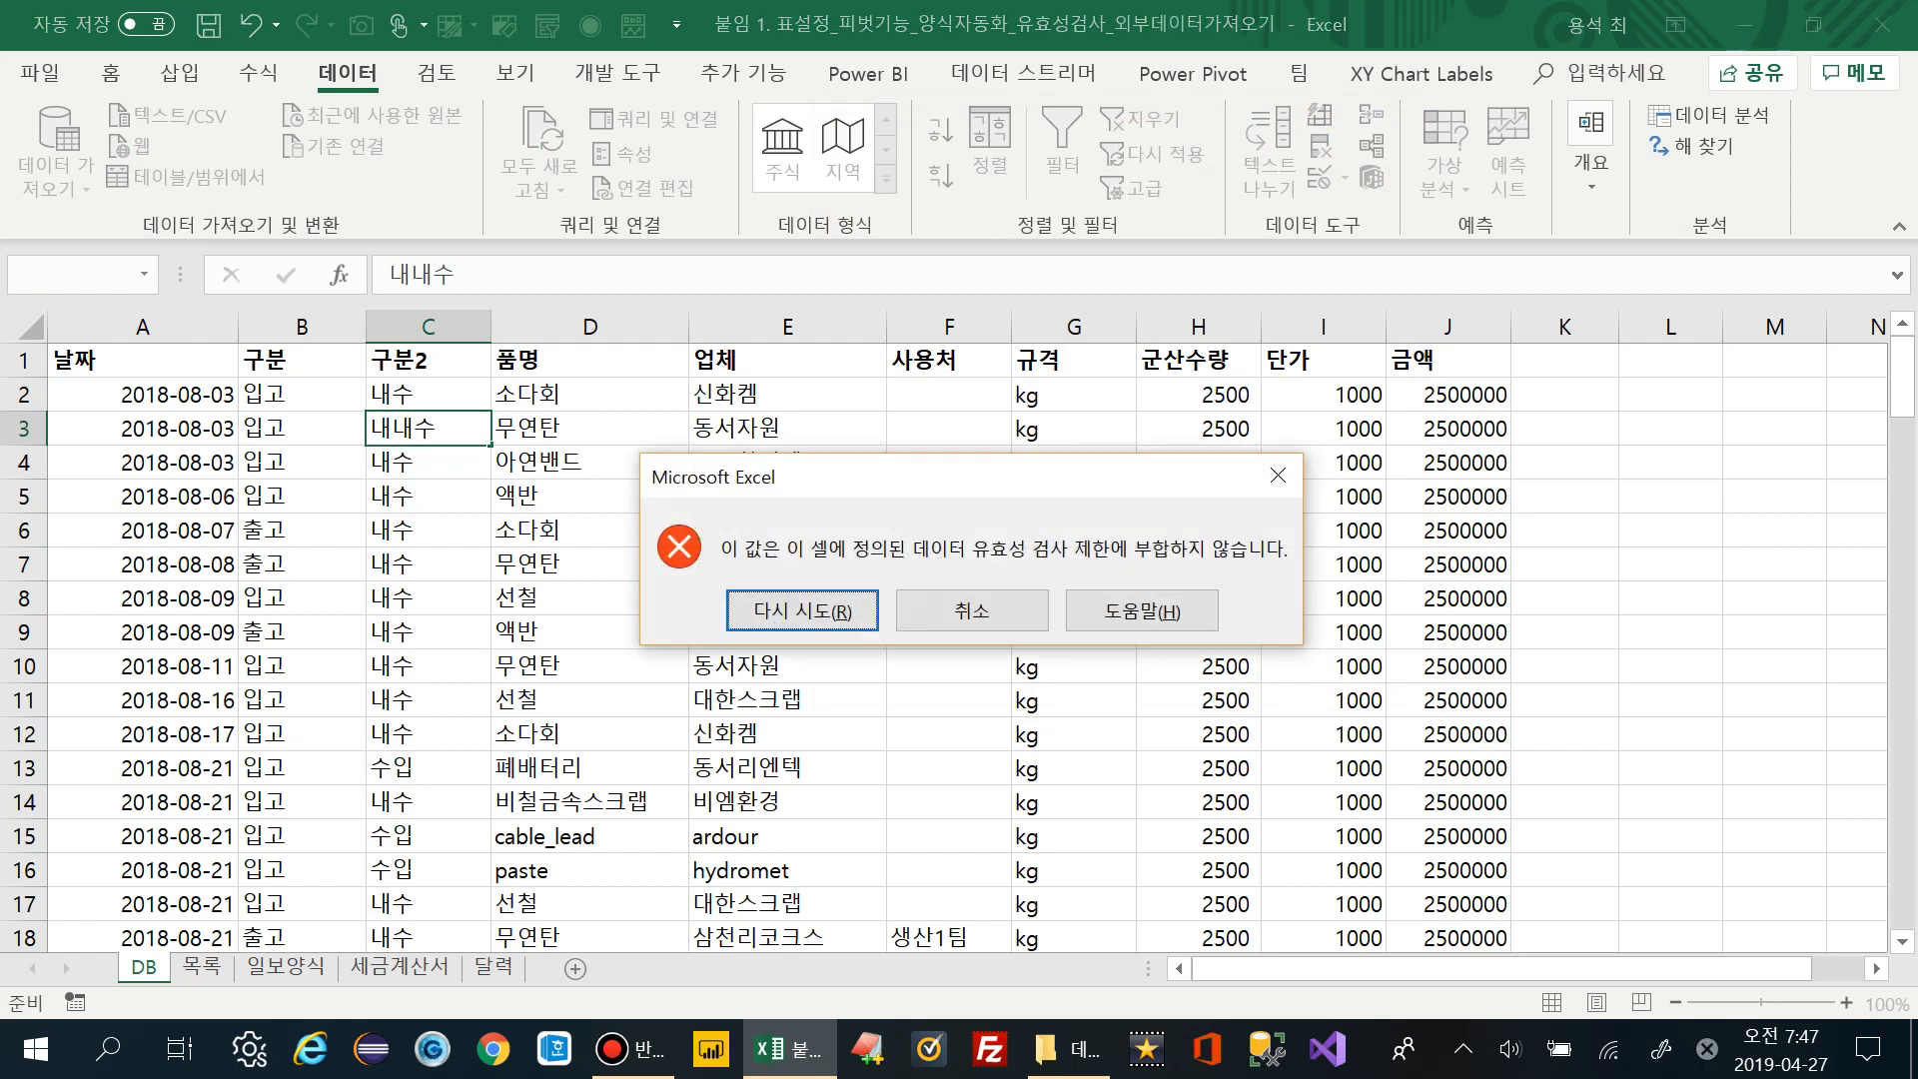
pyautogui.click(971, 610)
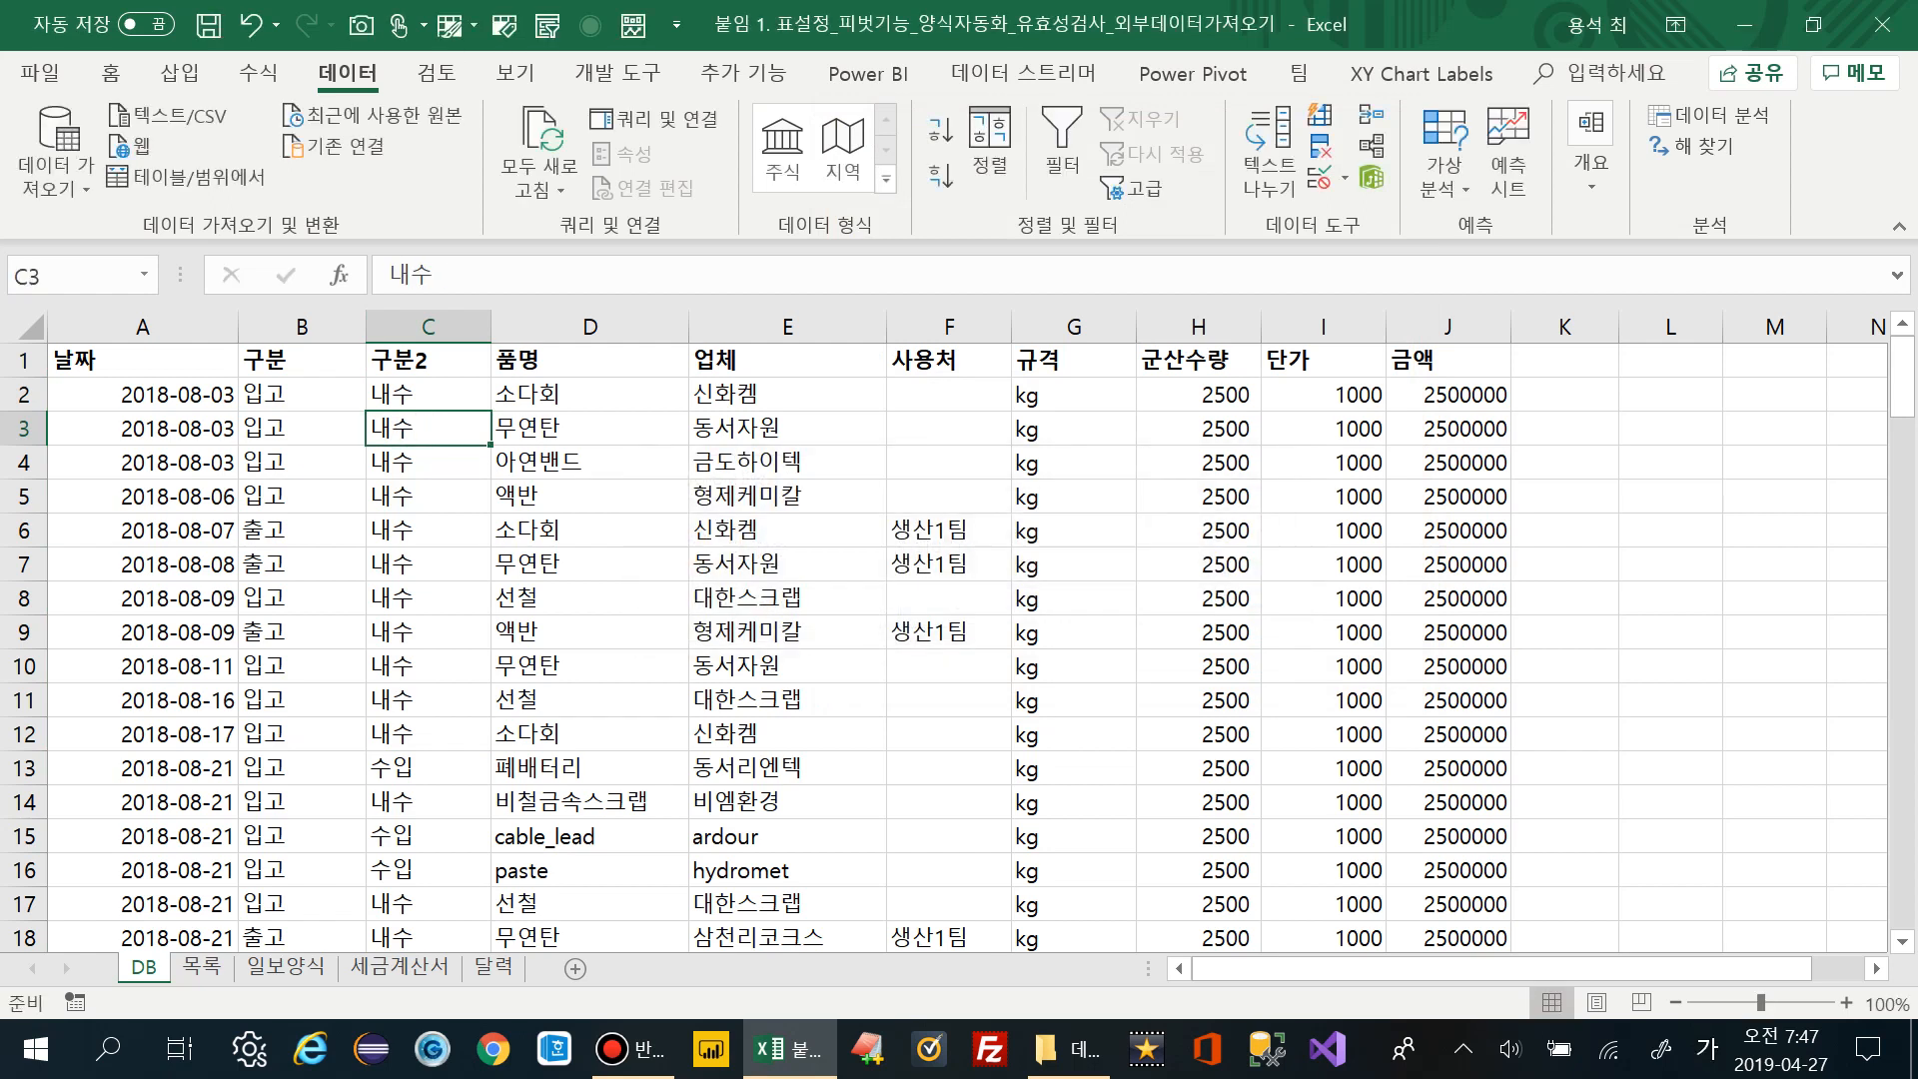
pyautogui.click(589, 326)
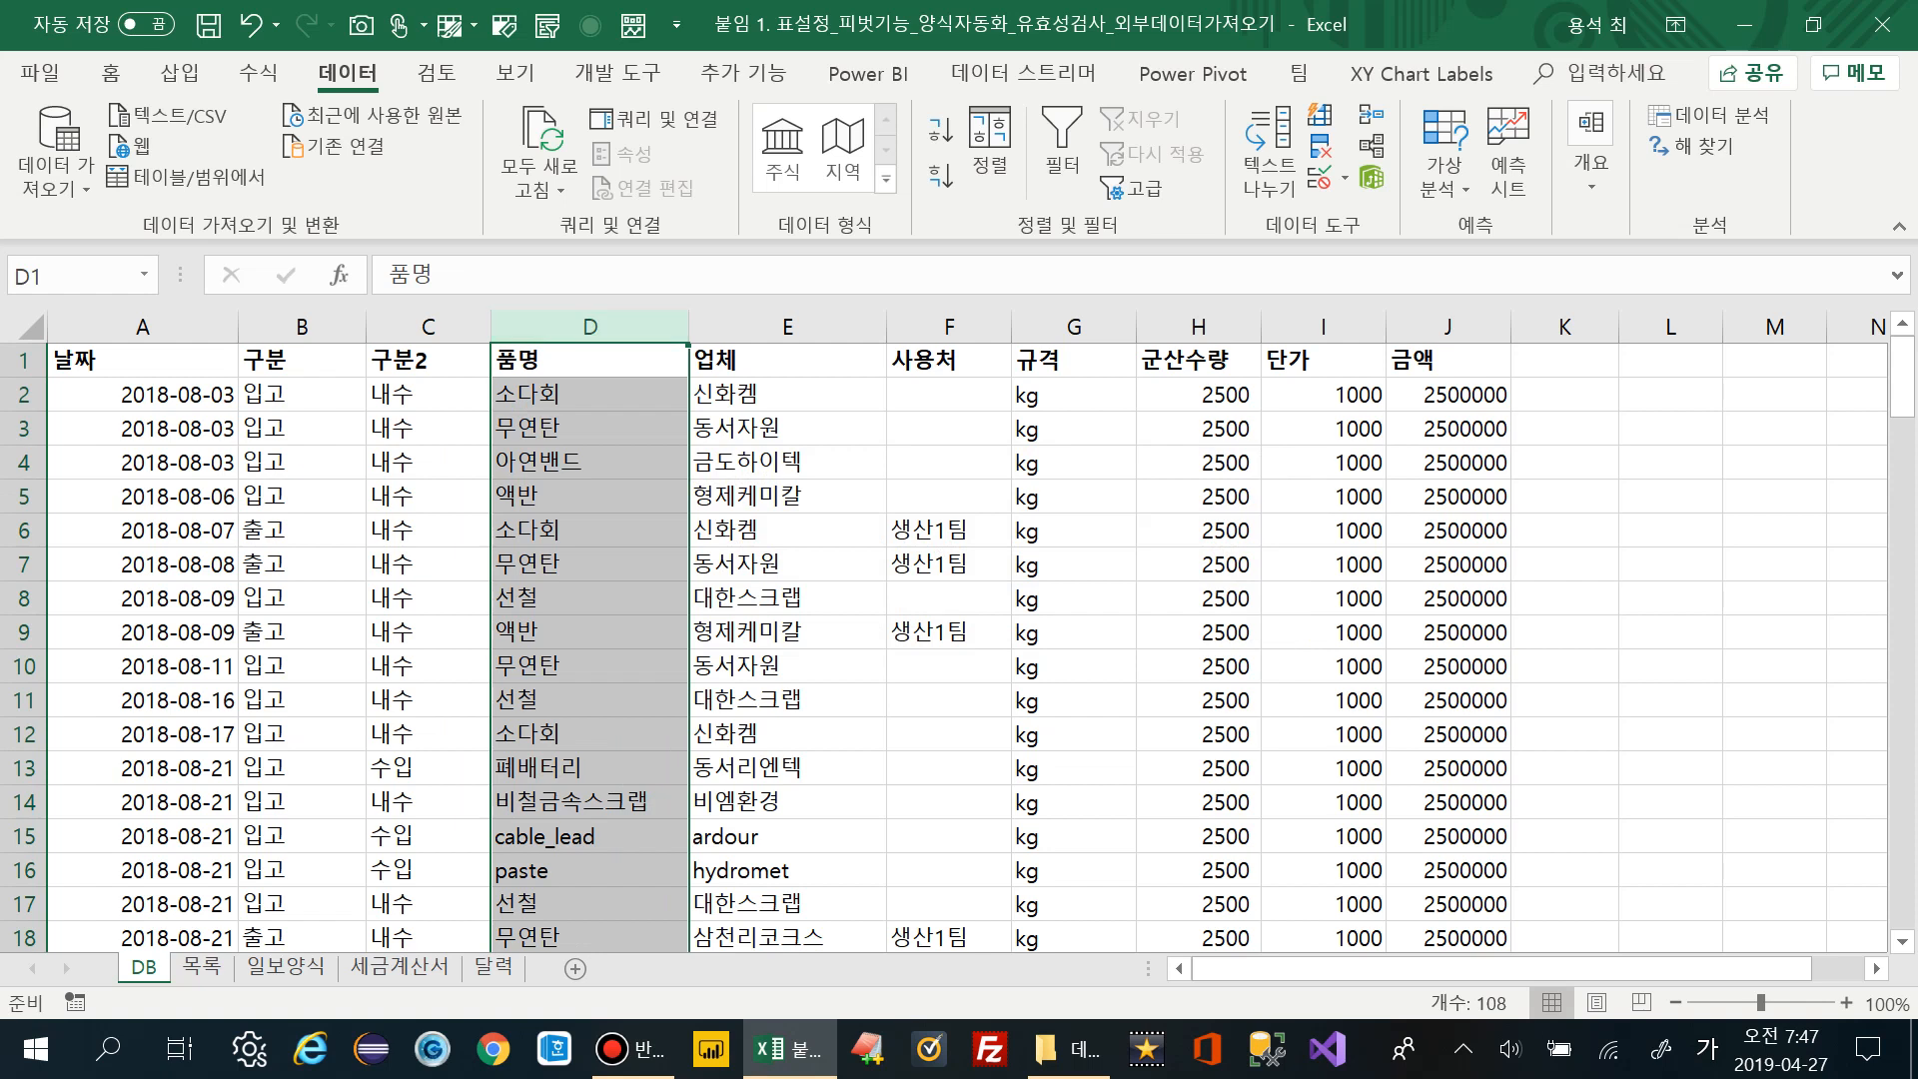
# Switch to the 목록 sheet, jump to A1 to select the 품명 list, and show the 홈 tab
pyautogui.scroll(-11, 959, 645)
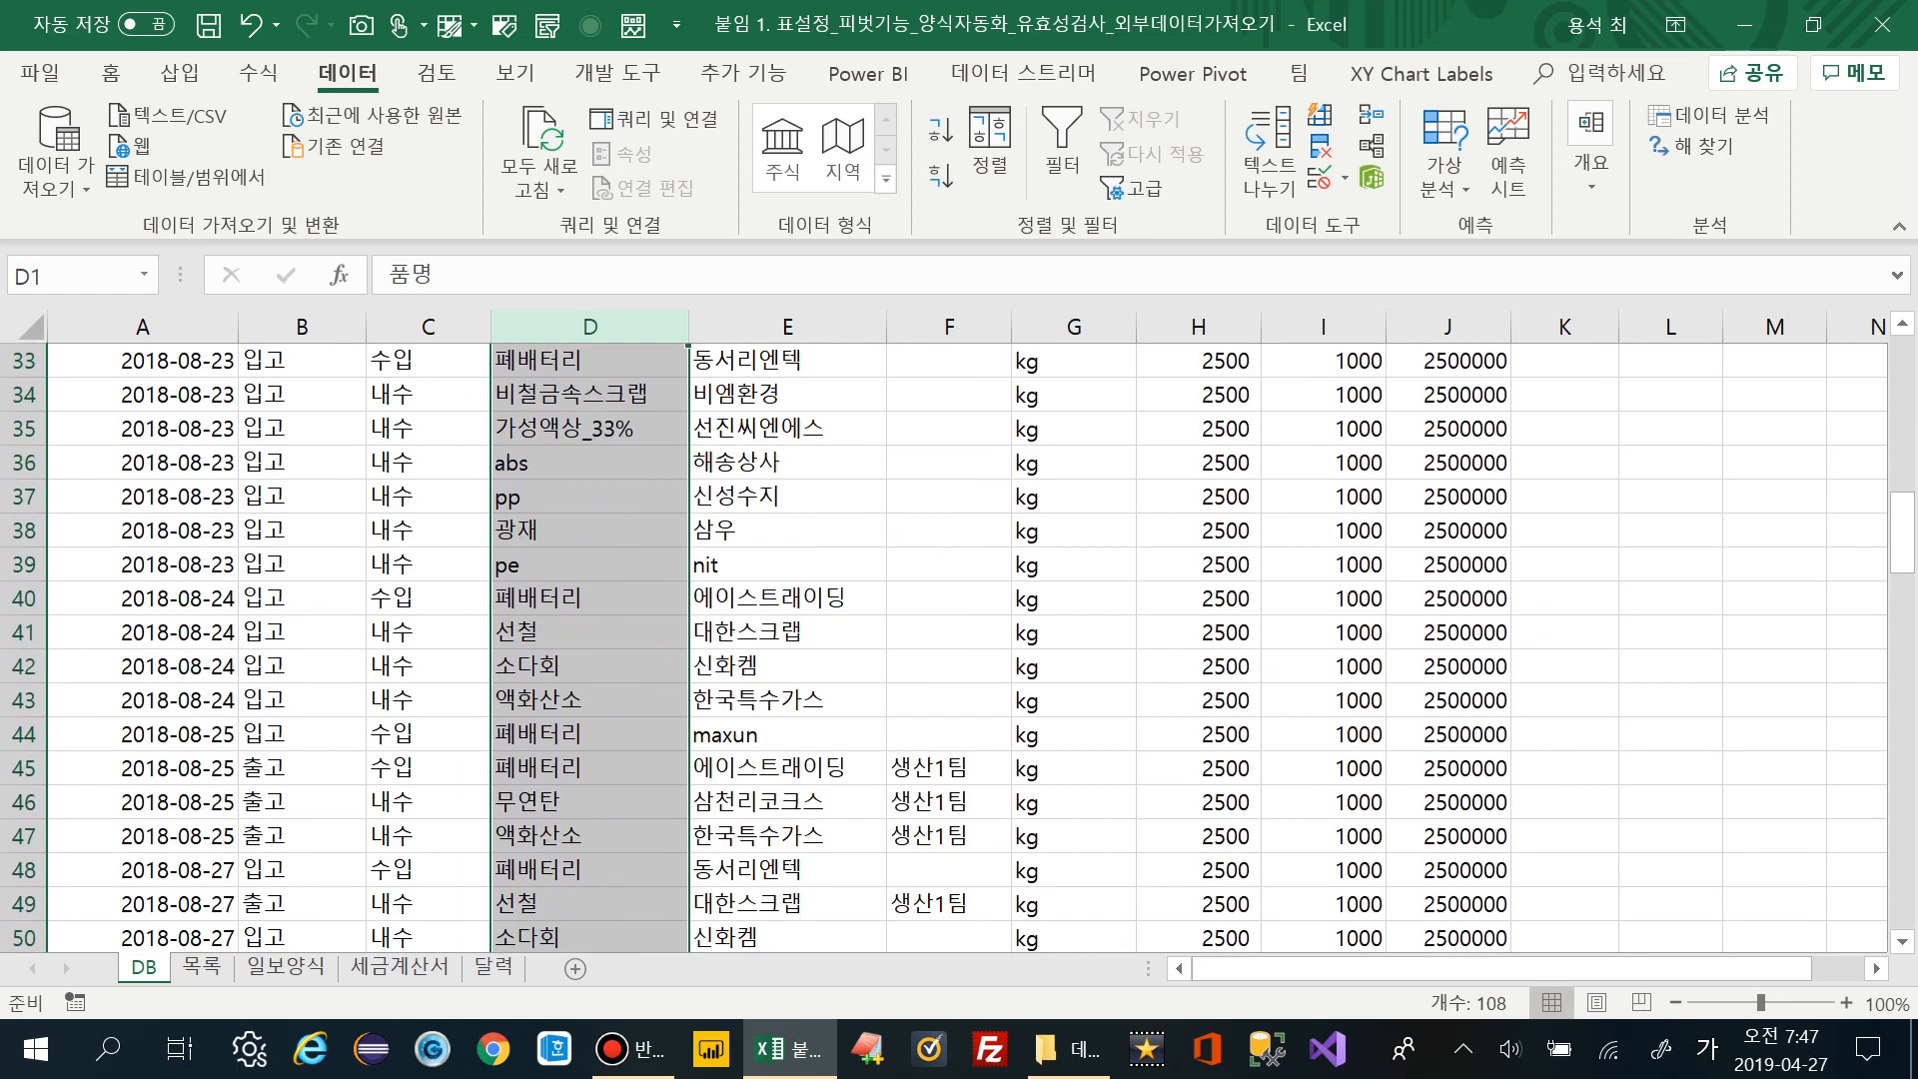
pyautogui.scroll(11, 959, 644)
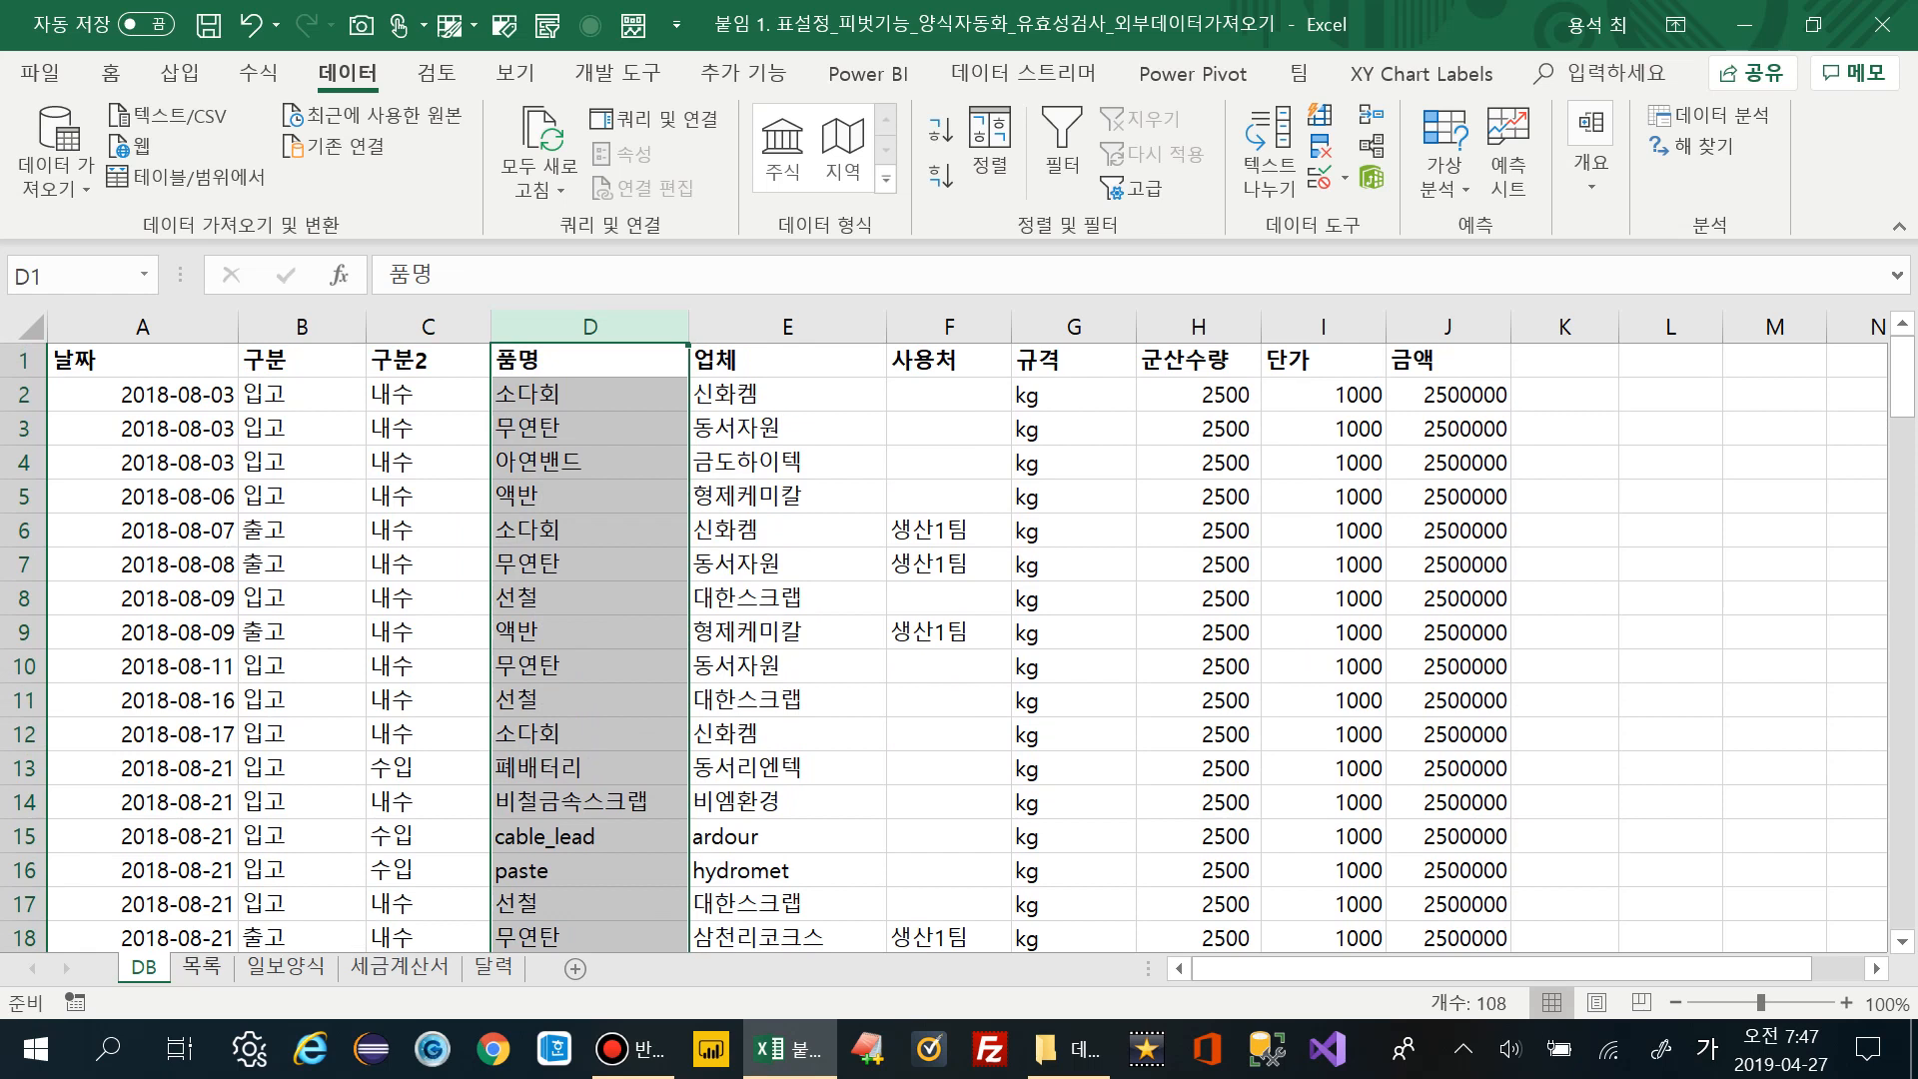
pyautogui.hotkey('ctrl', 'pagedown')
pyautogui.hotkey('ctrl', 'Home')
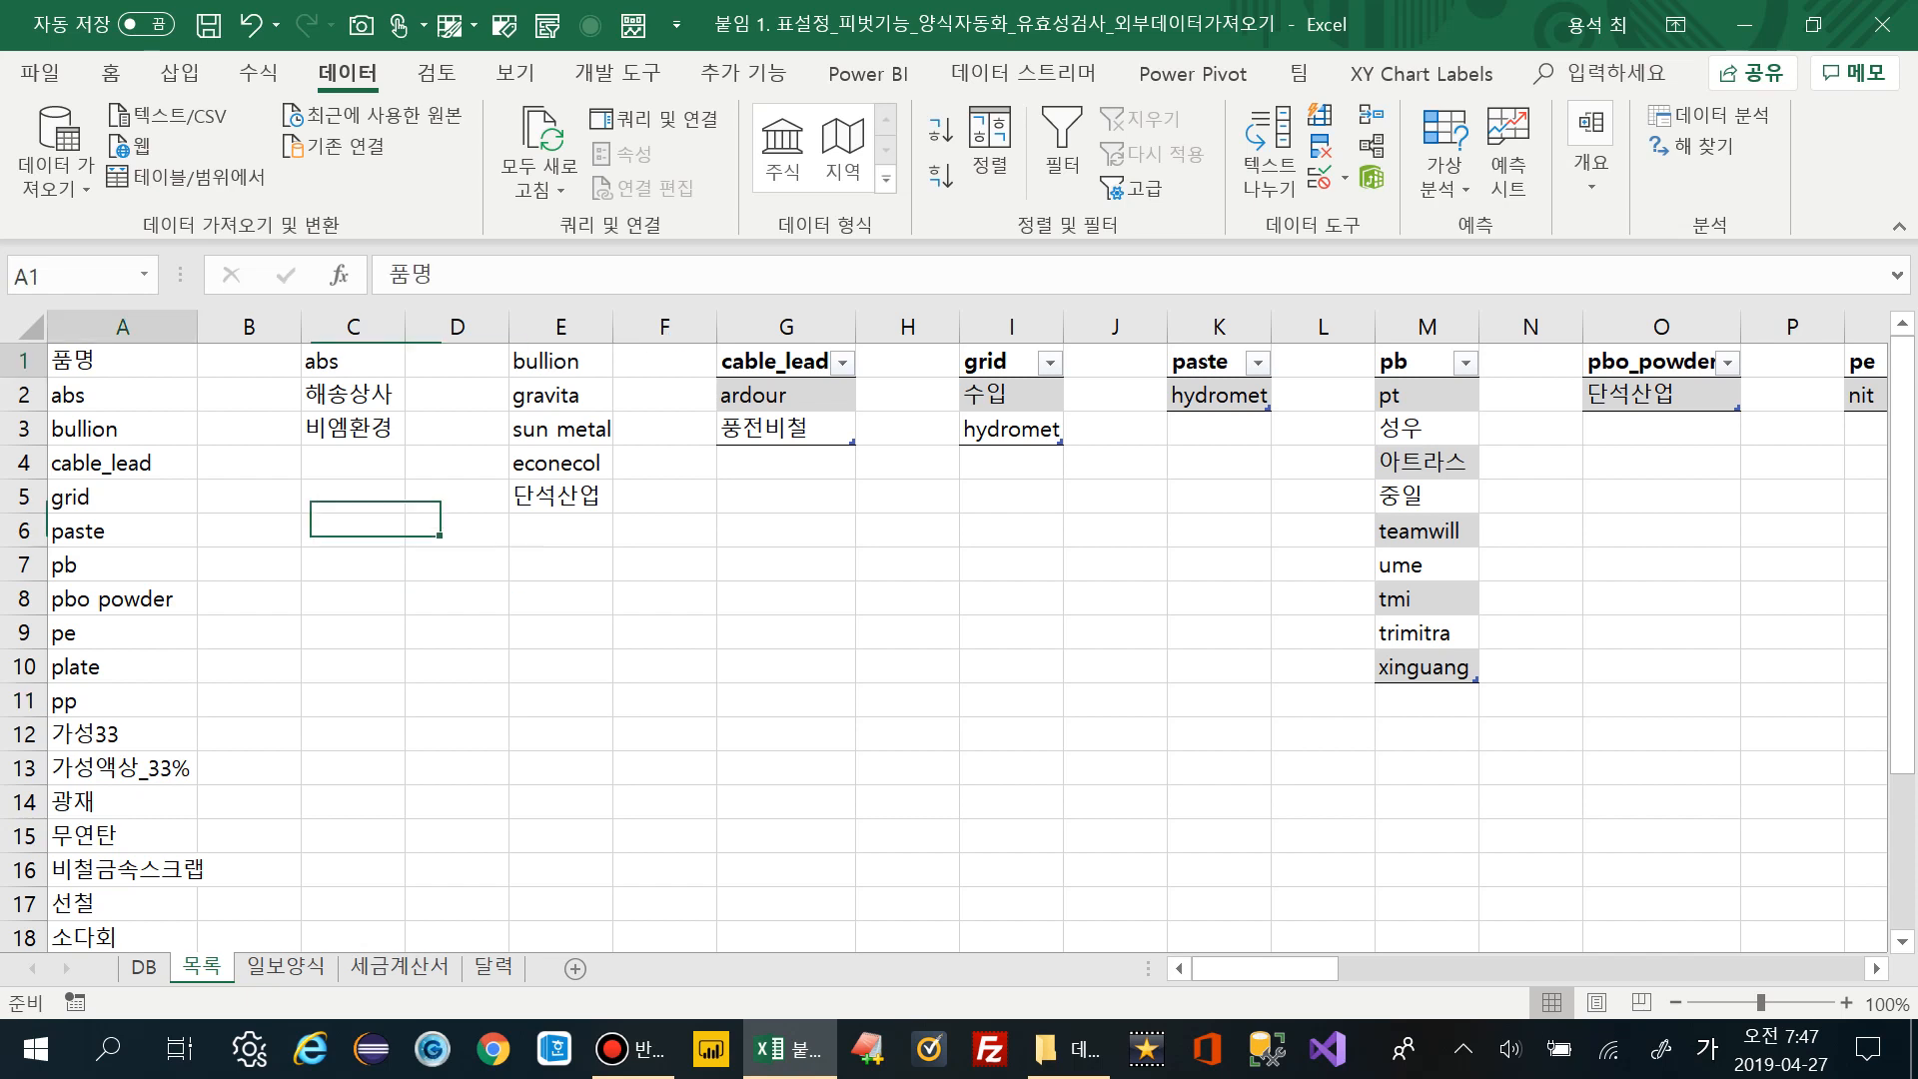
pyautogui.hotkey('shift', 'Down')
pyautogui.hotkey('shift', 'Down')
pyautogui.hotkey('shift', 'Down')
pyautogui.hotkey('shift', 'Down')
pyautogui.hotkey('shift', 'Down')
pyautogui.hotkey('shift', 'Down')
pyautogui.hotkey('shift', 'Down')
pyautogui.hotkey('shift', 'Down')
pyautogui.hotkey('shift', 'Down')
pyautogui.hotkey('shift', 'Down')
pyautogui.hotkey('shift', 'Down')
pyautogui.hotkey('shift', 'Down')
pyautogui.hotkey('shift', 'Down')
pyautogui.hotkey('shift', 'Down')
pyautogui.hotkey('shift', 'Down')
pyautogui.hotkey('shift', 'Down')
pyautogui.hotkey('shift', 'Down')
pyautogui.hotkey('shift', 'Down')
pyautogui.hotkey('shift', 'Down')
pyautogui.hotkey('shift', 'Down')
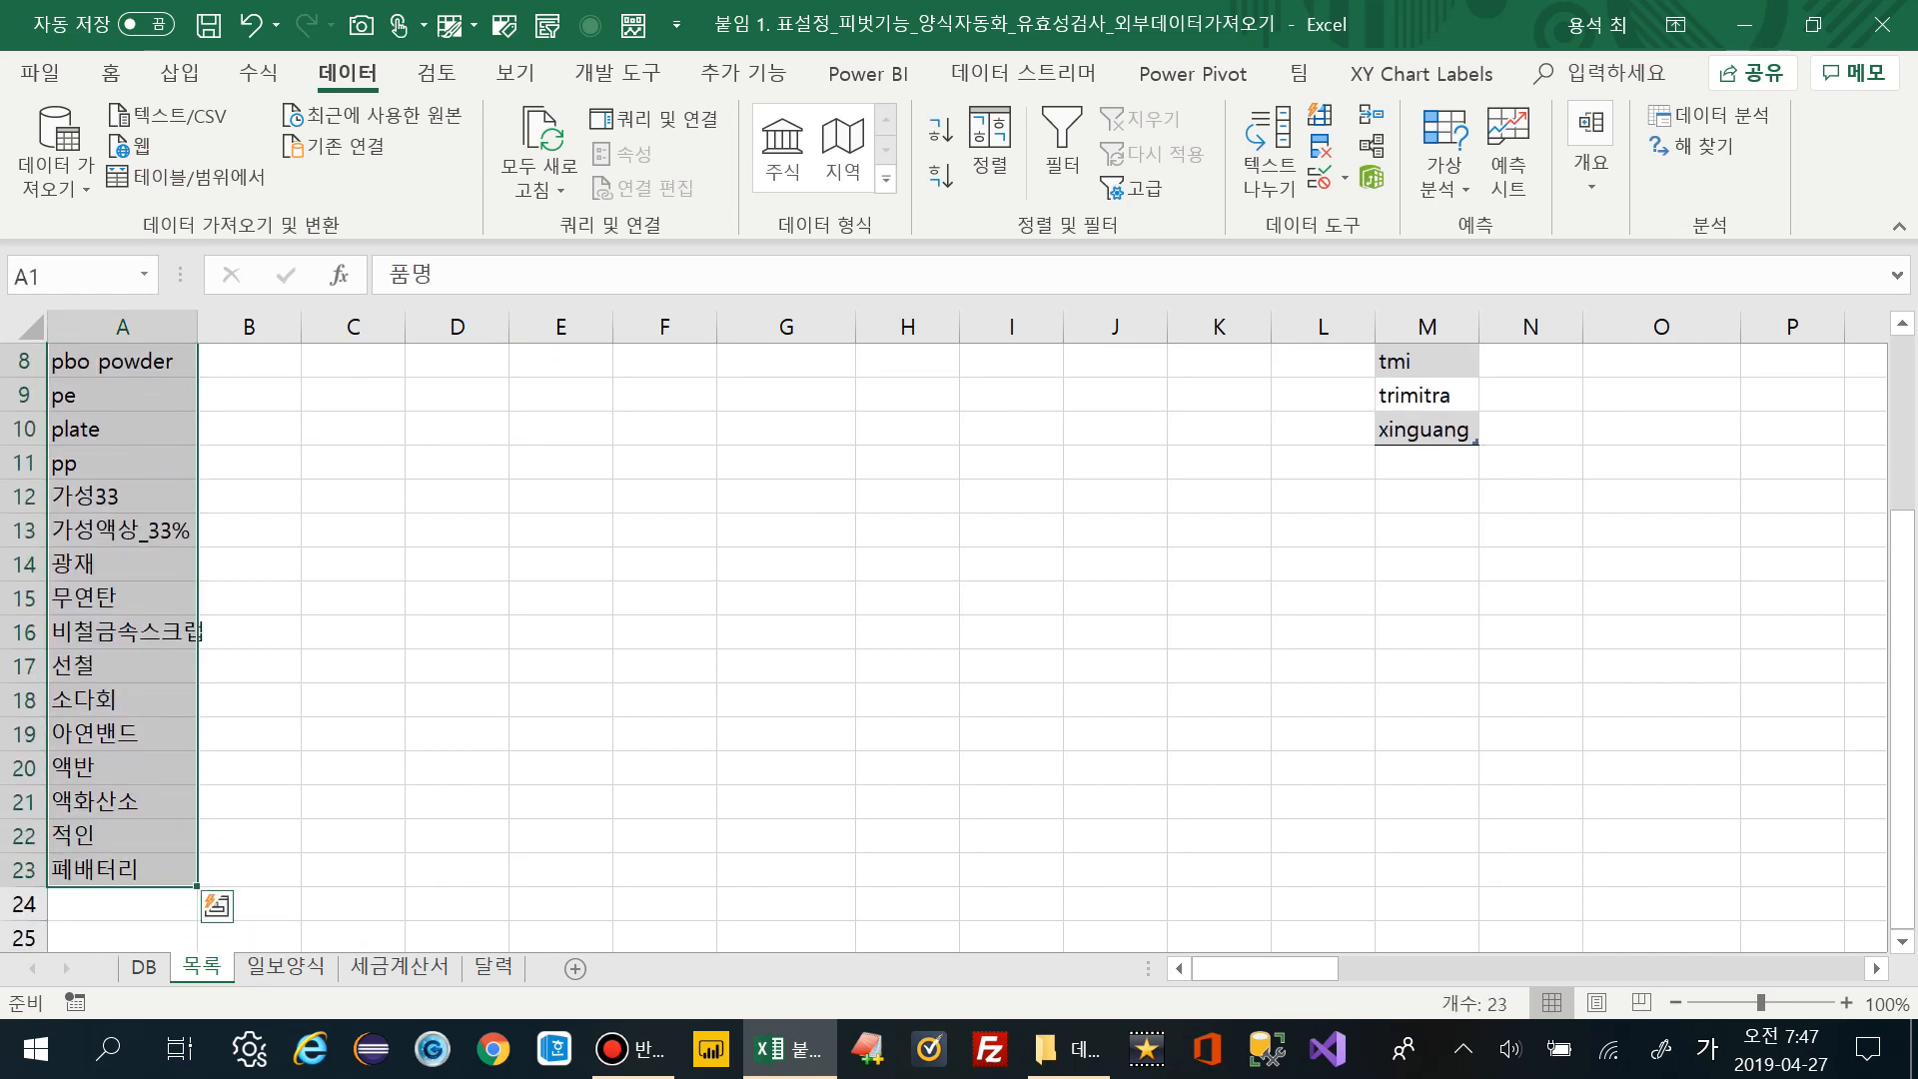
pyautogui.scroll(3, 959, 640)
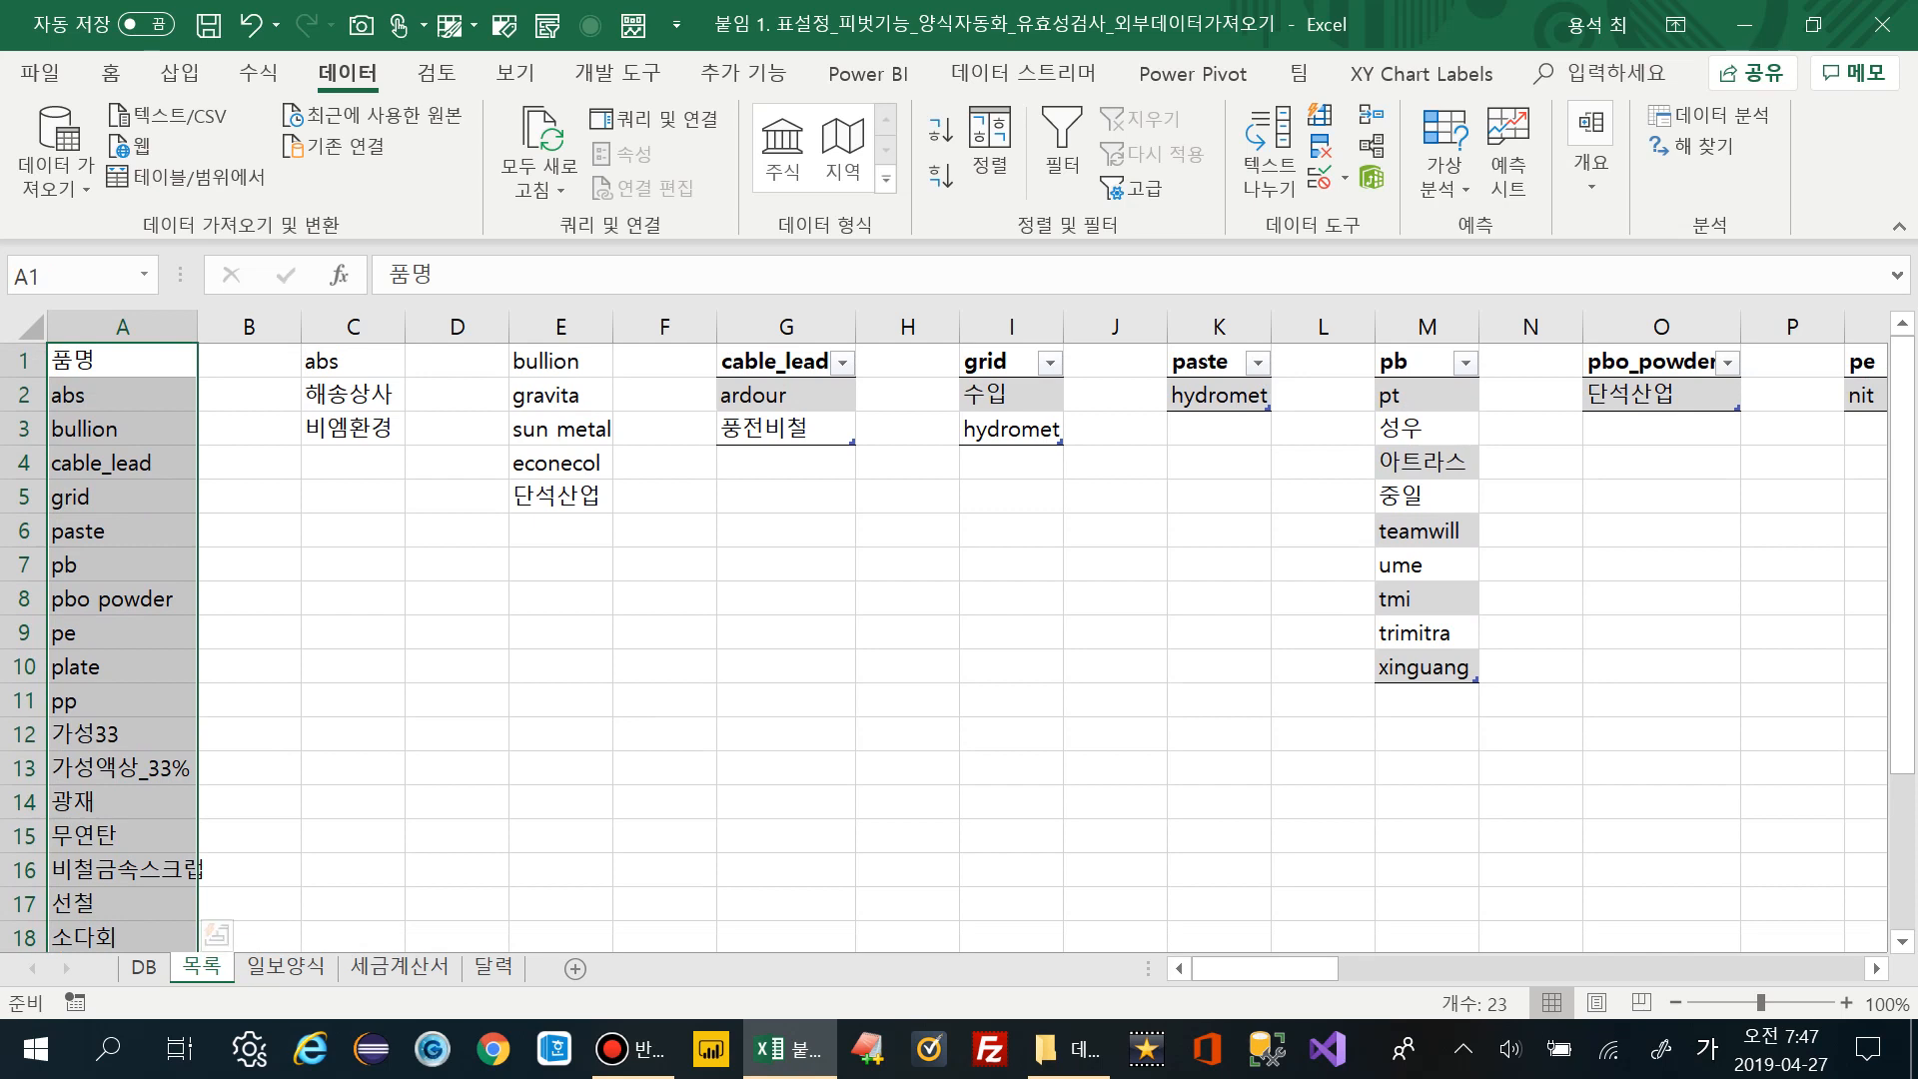
pyautogui.click(110, 72)
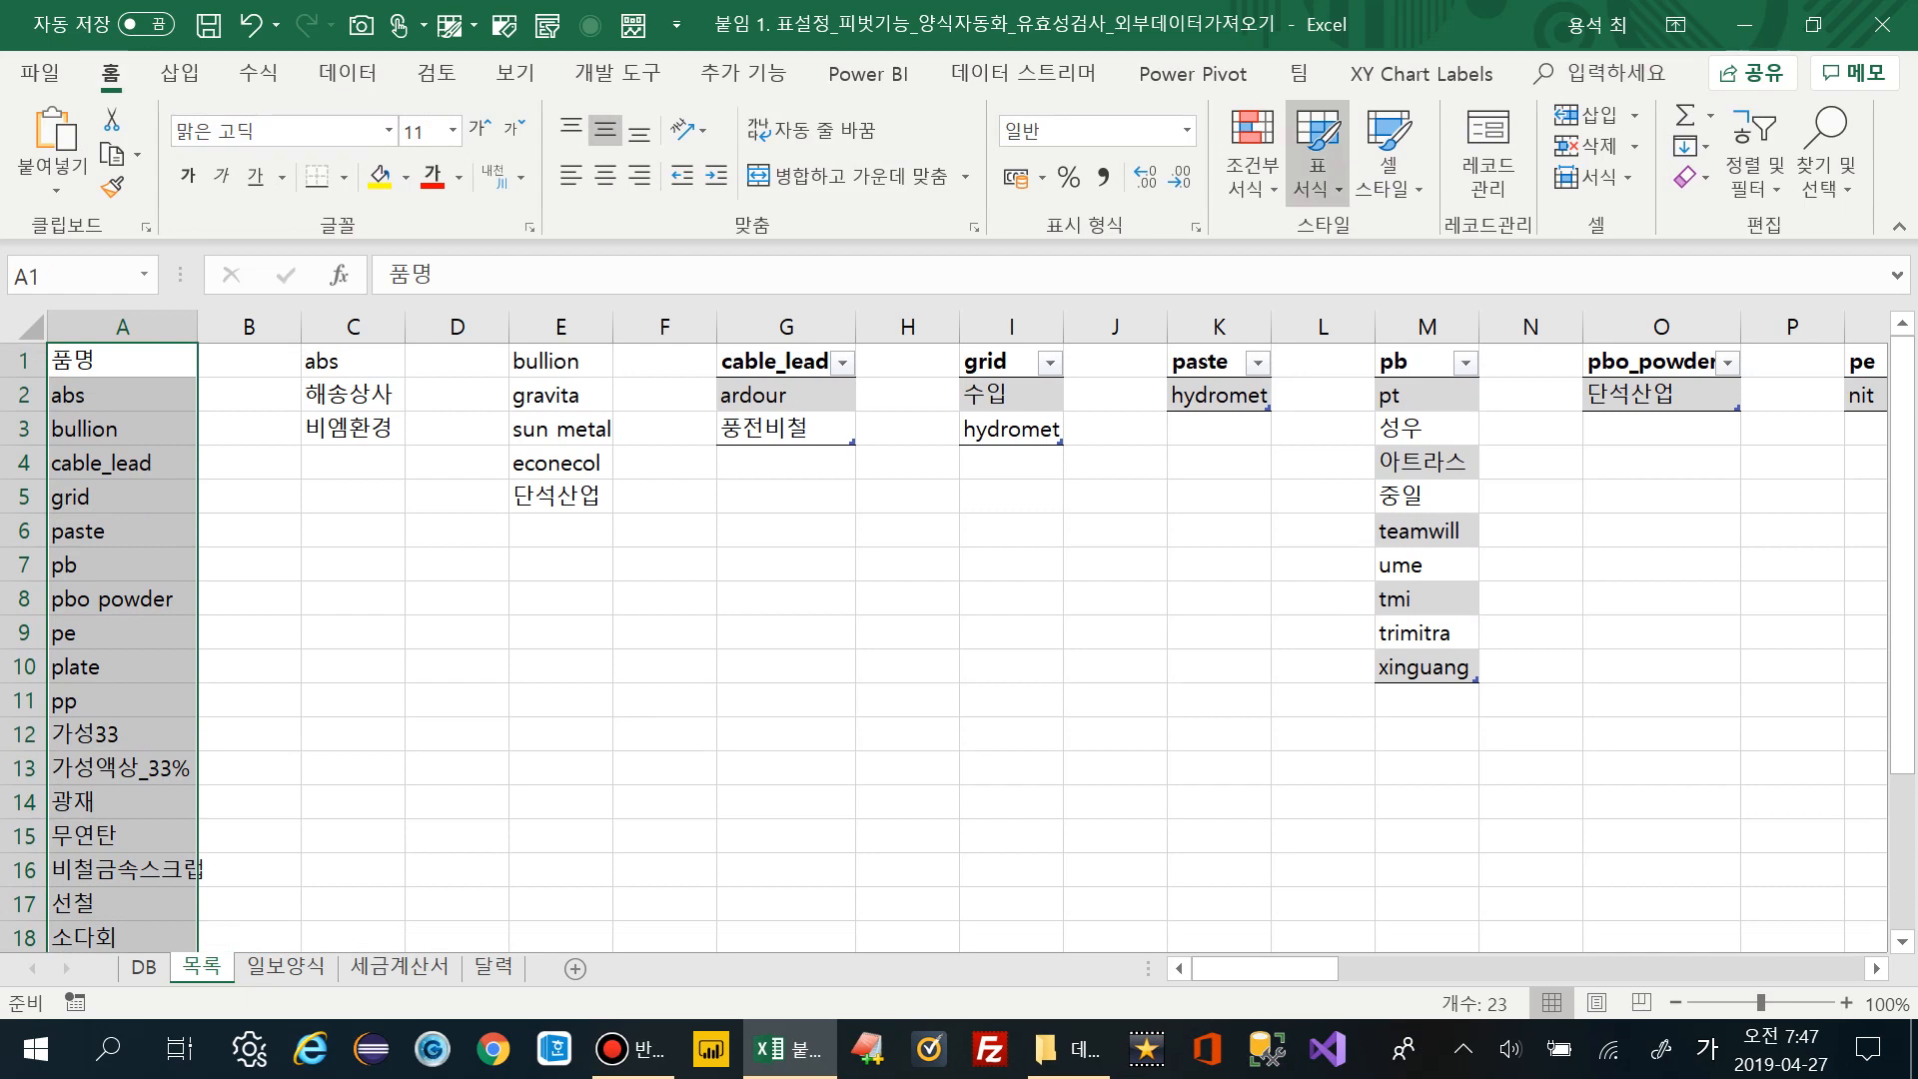
# Format the 품명 list on 목록 as a table with a header row
pyautogui.click(1318, 165)
pyautogui.press('Return')
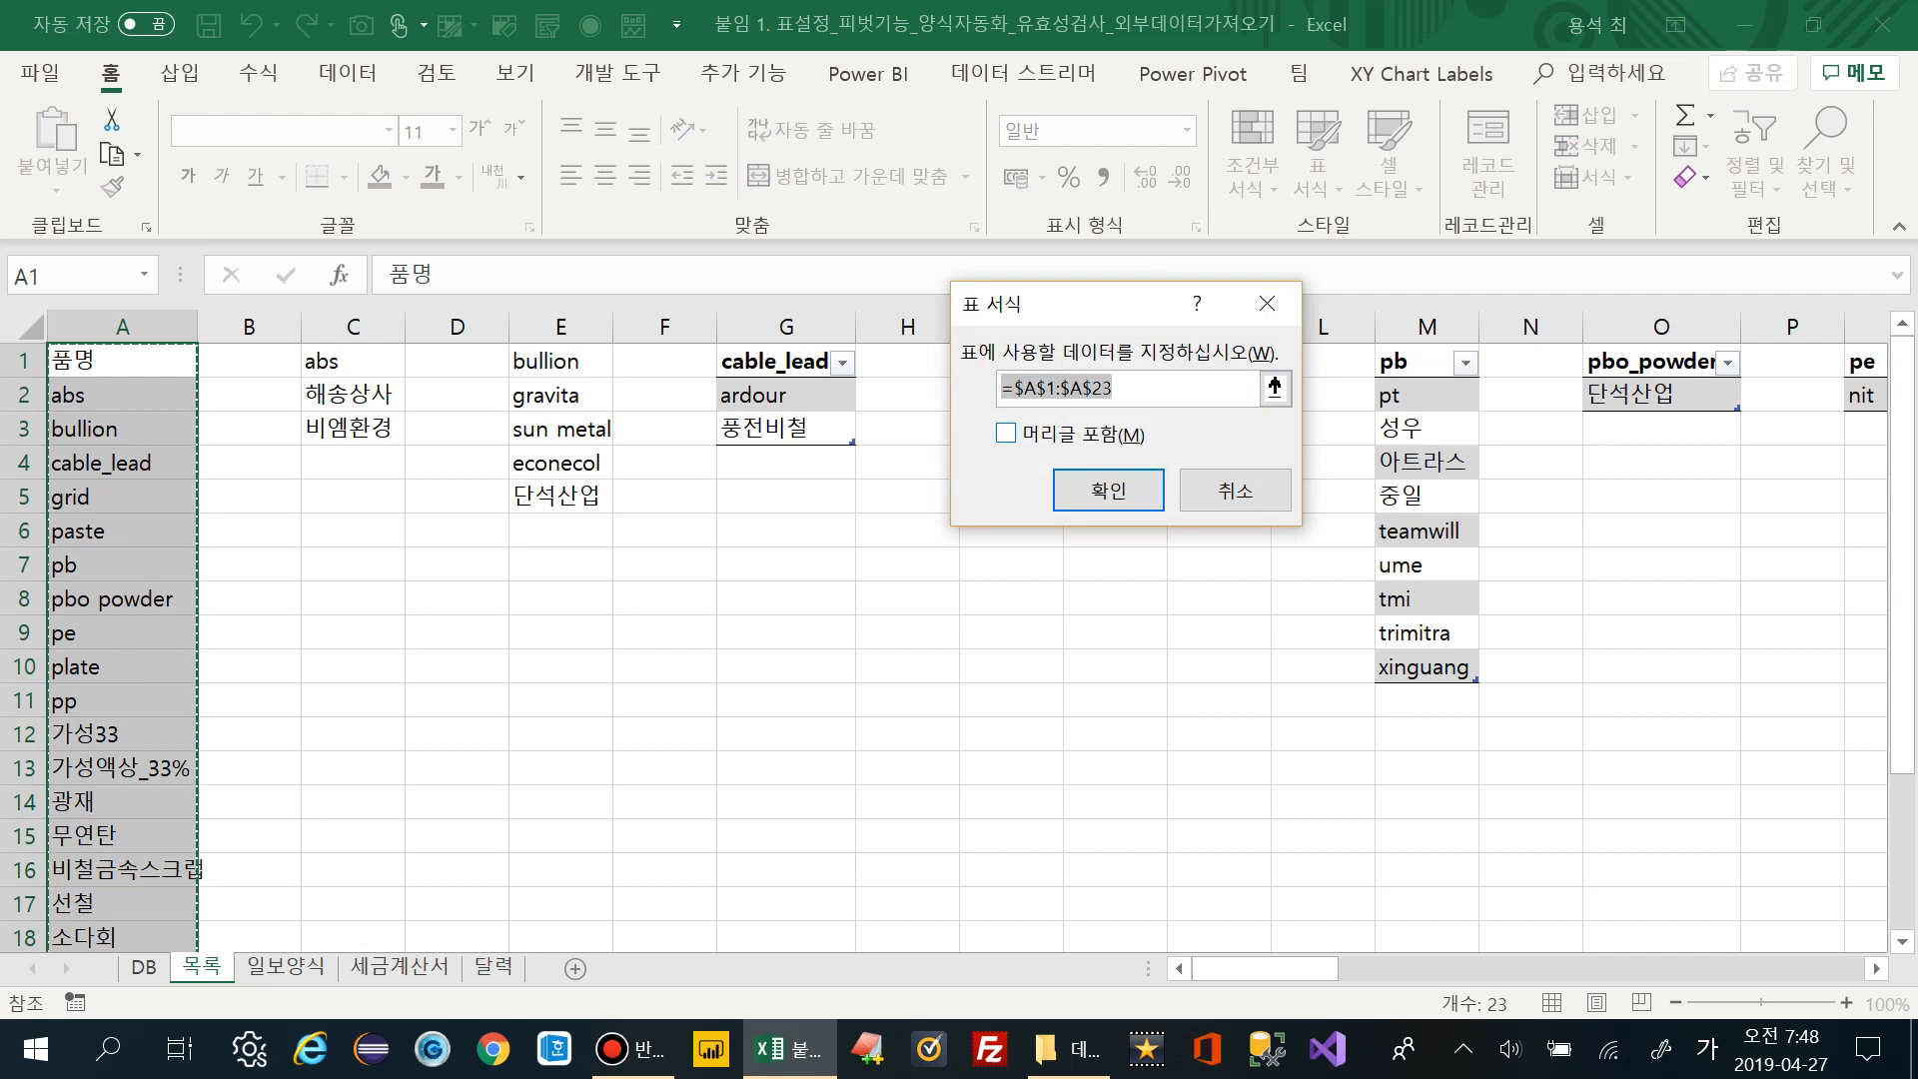
pyautogui.hotkey('alt', 'm')
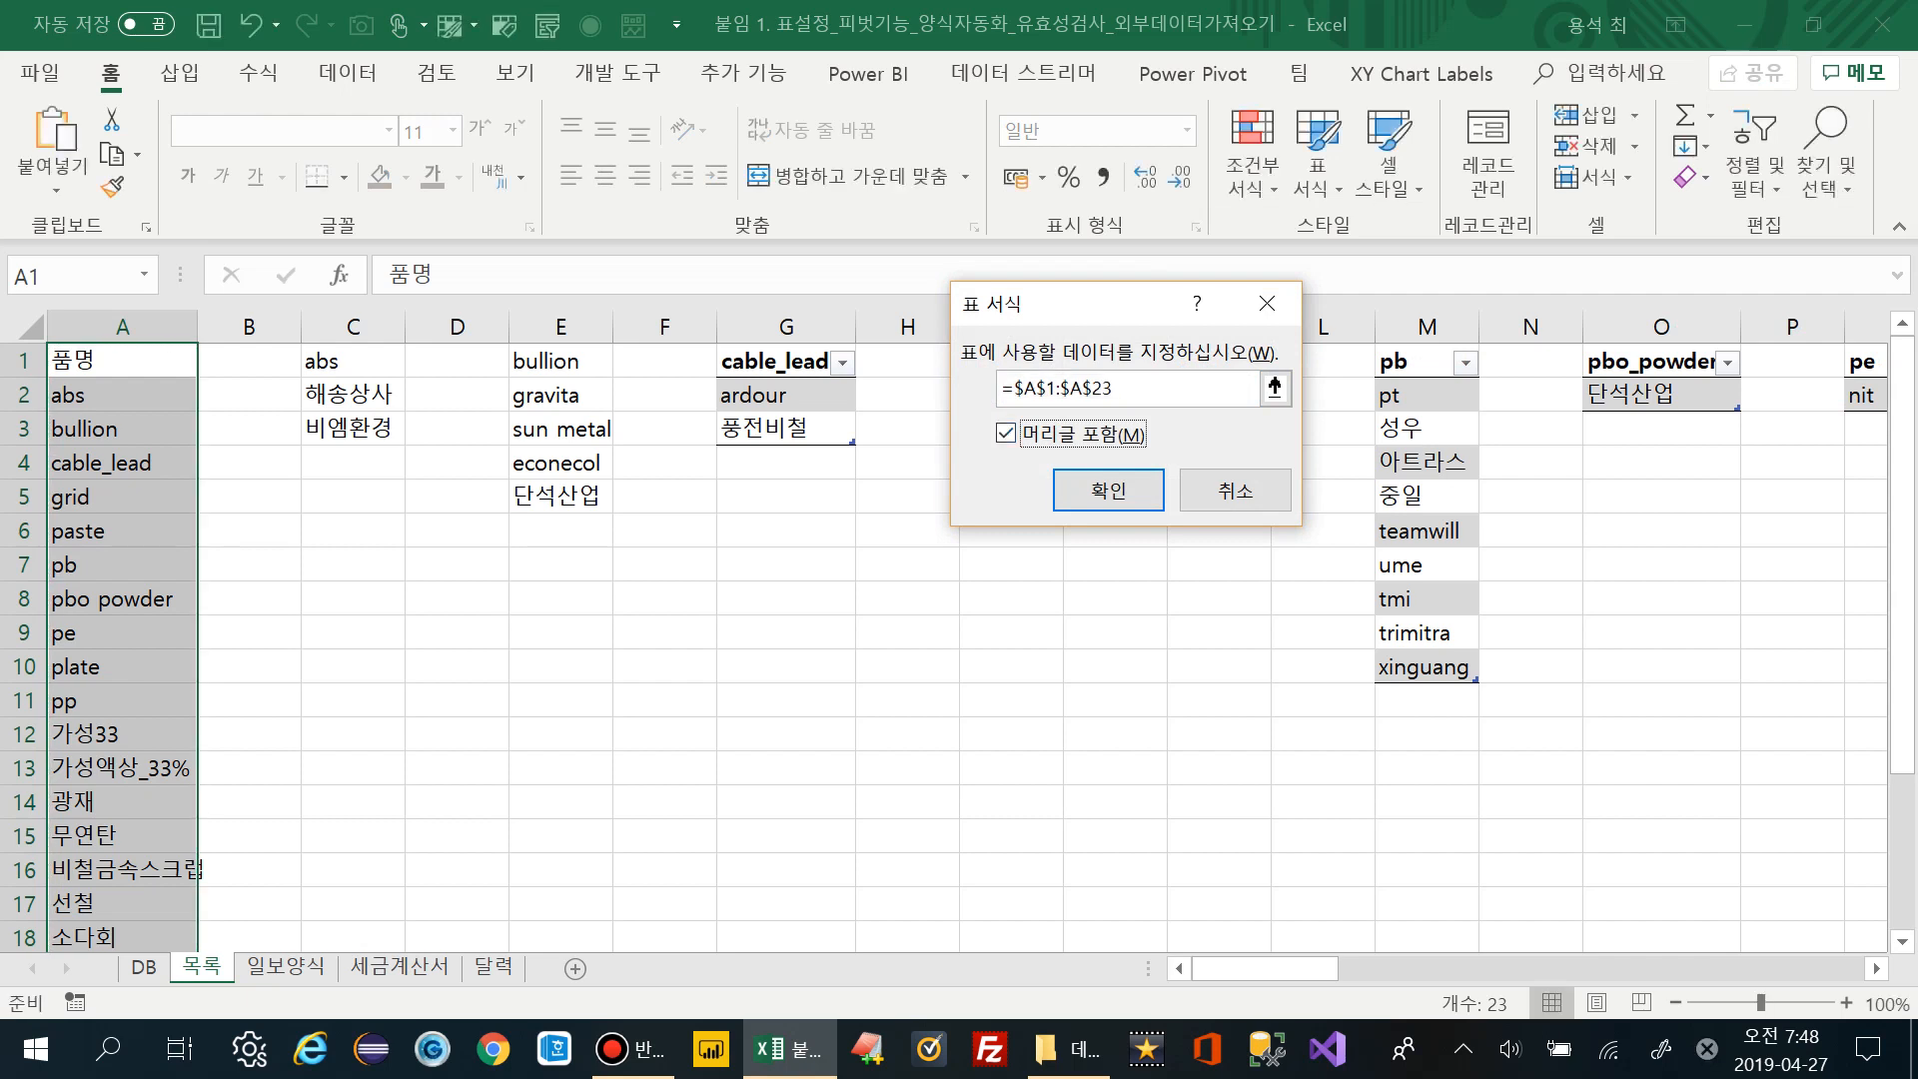
pyautogui.press('Tab')
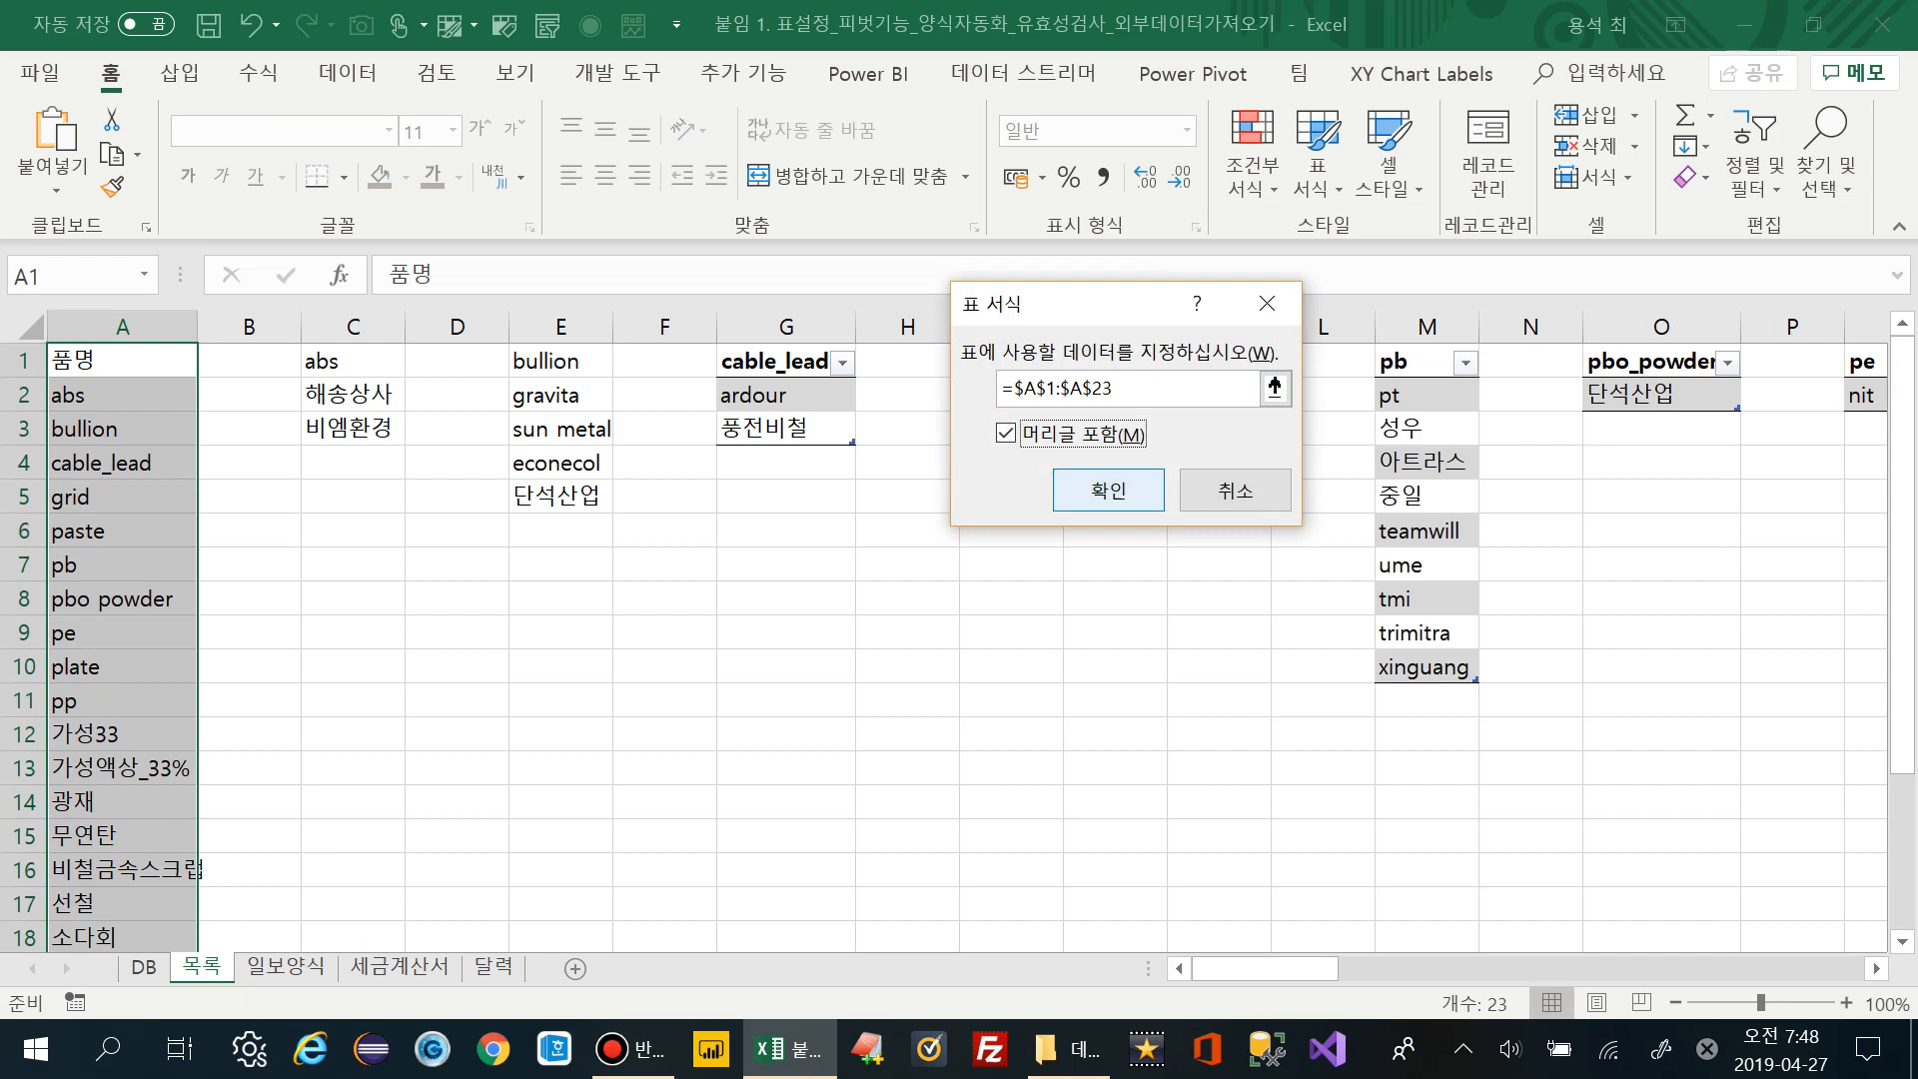
pyautogui.press('Return')
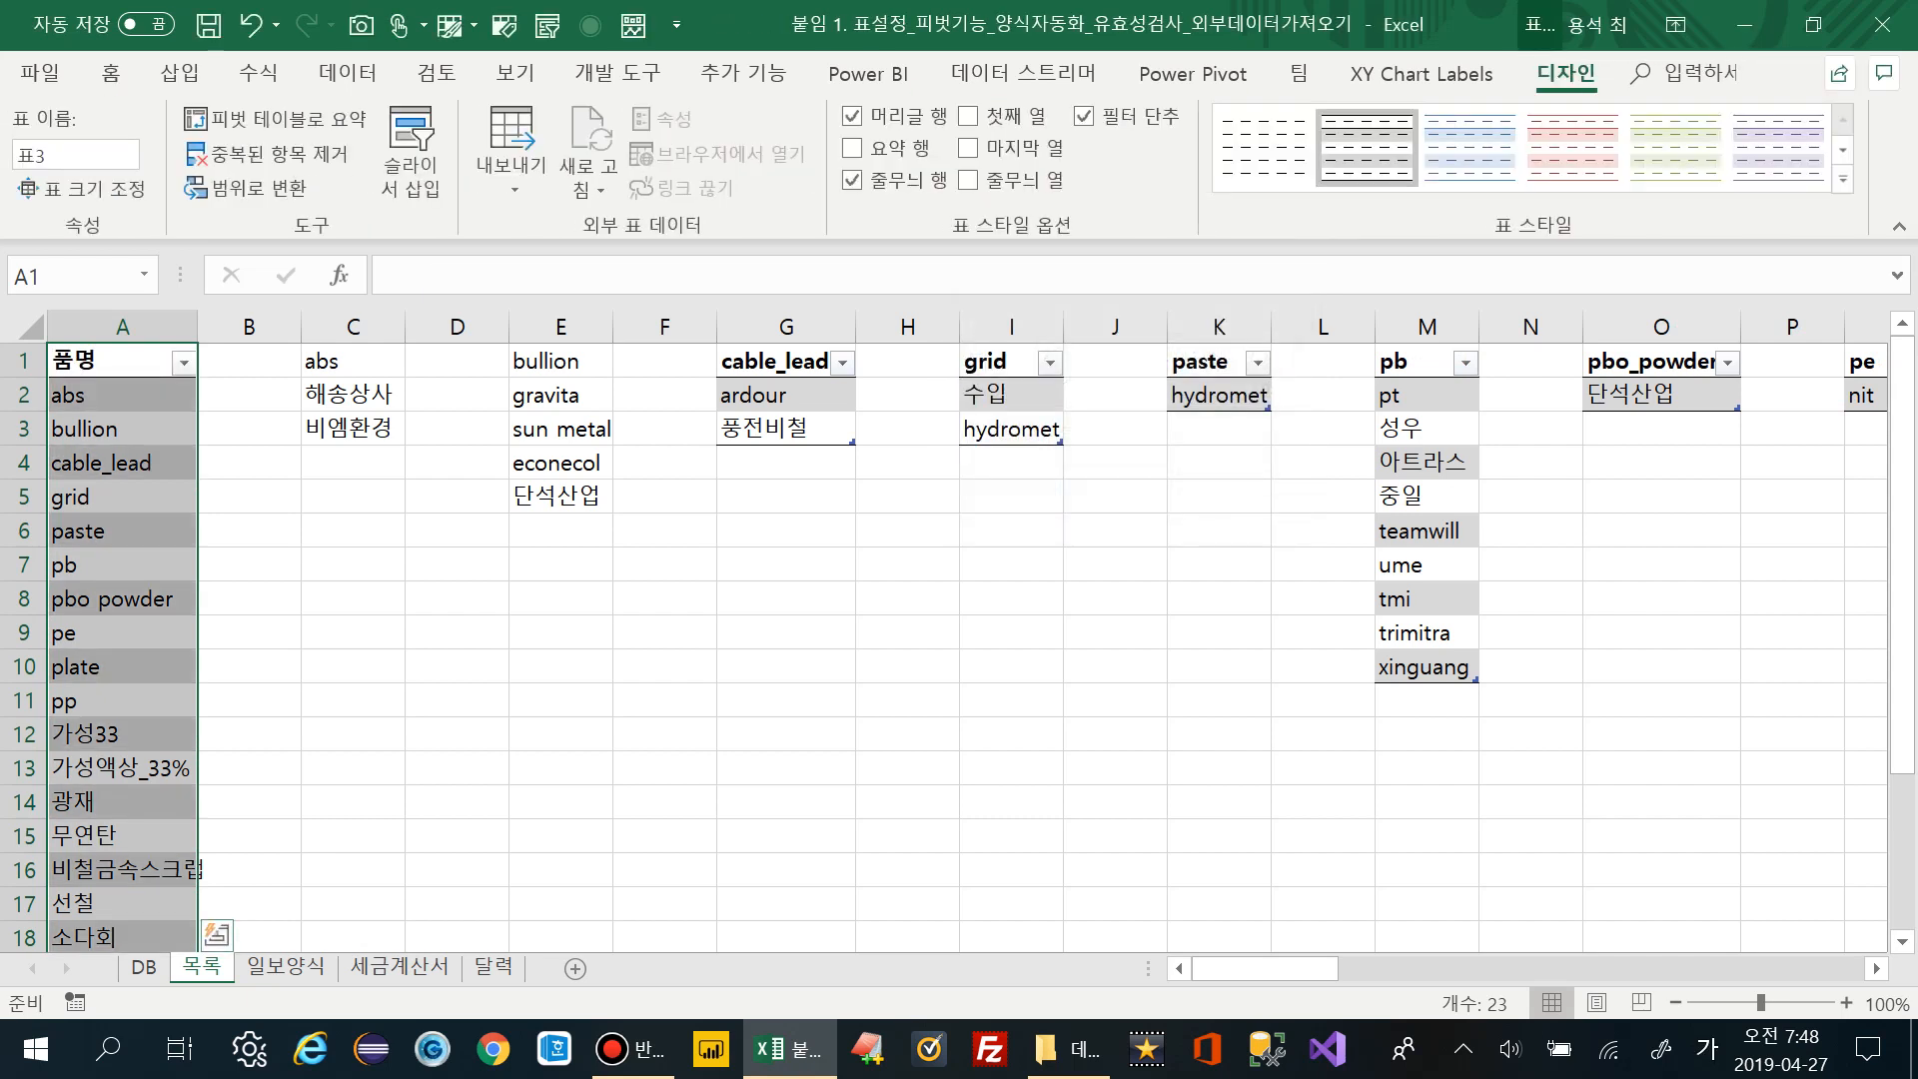
pyautogui.scroll(-3, 958, 629)
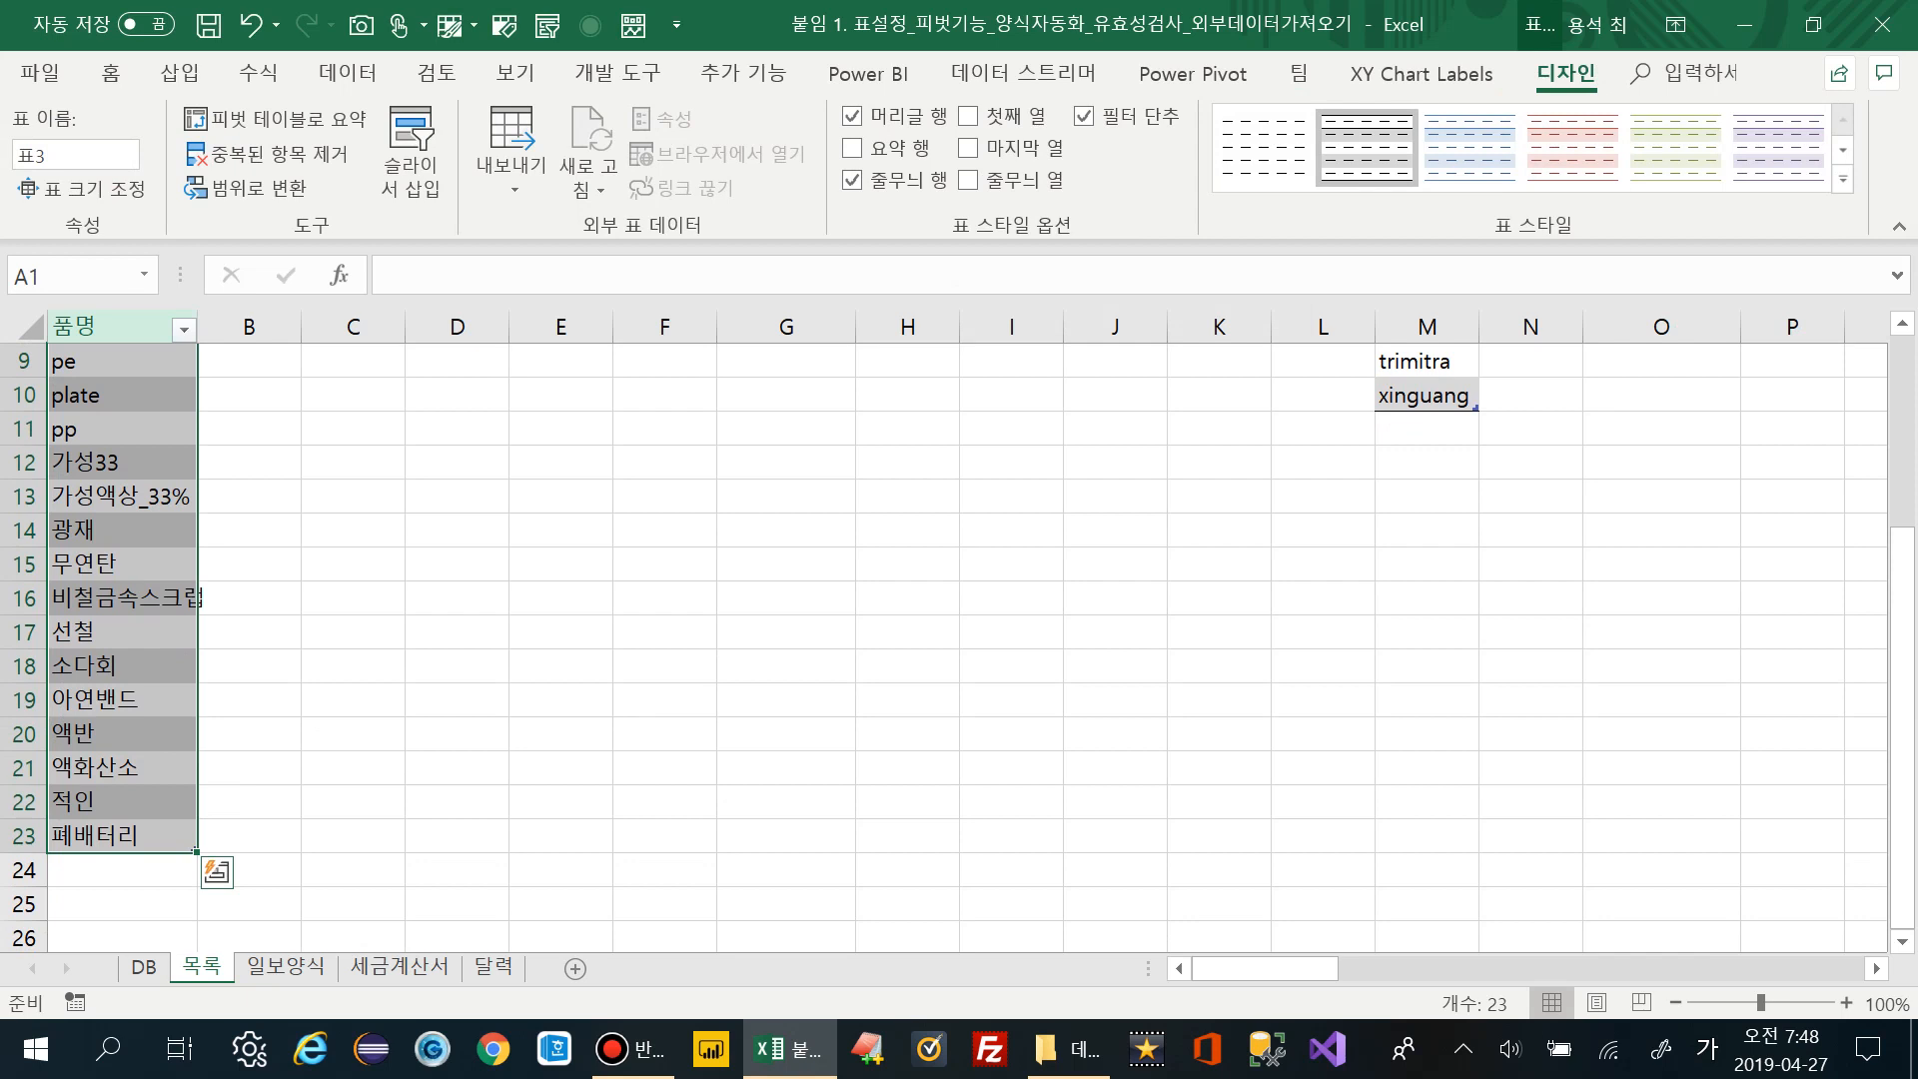
pyautogui.scroll(3, 959, 629)
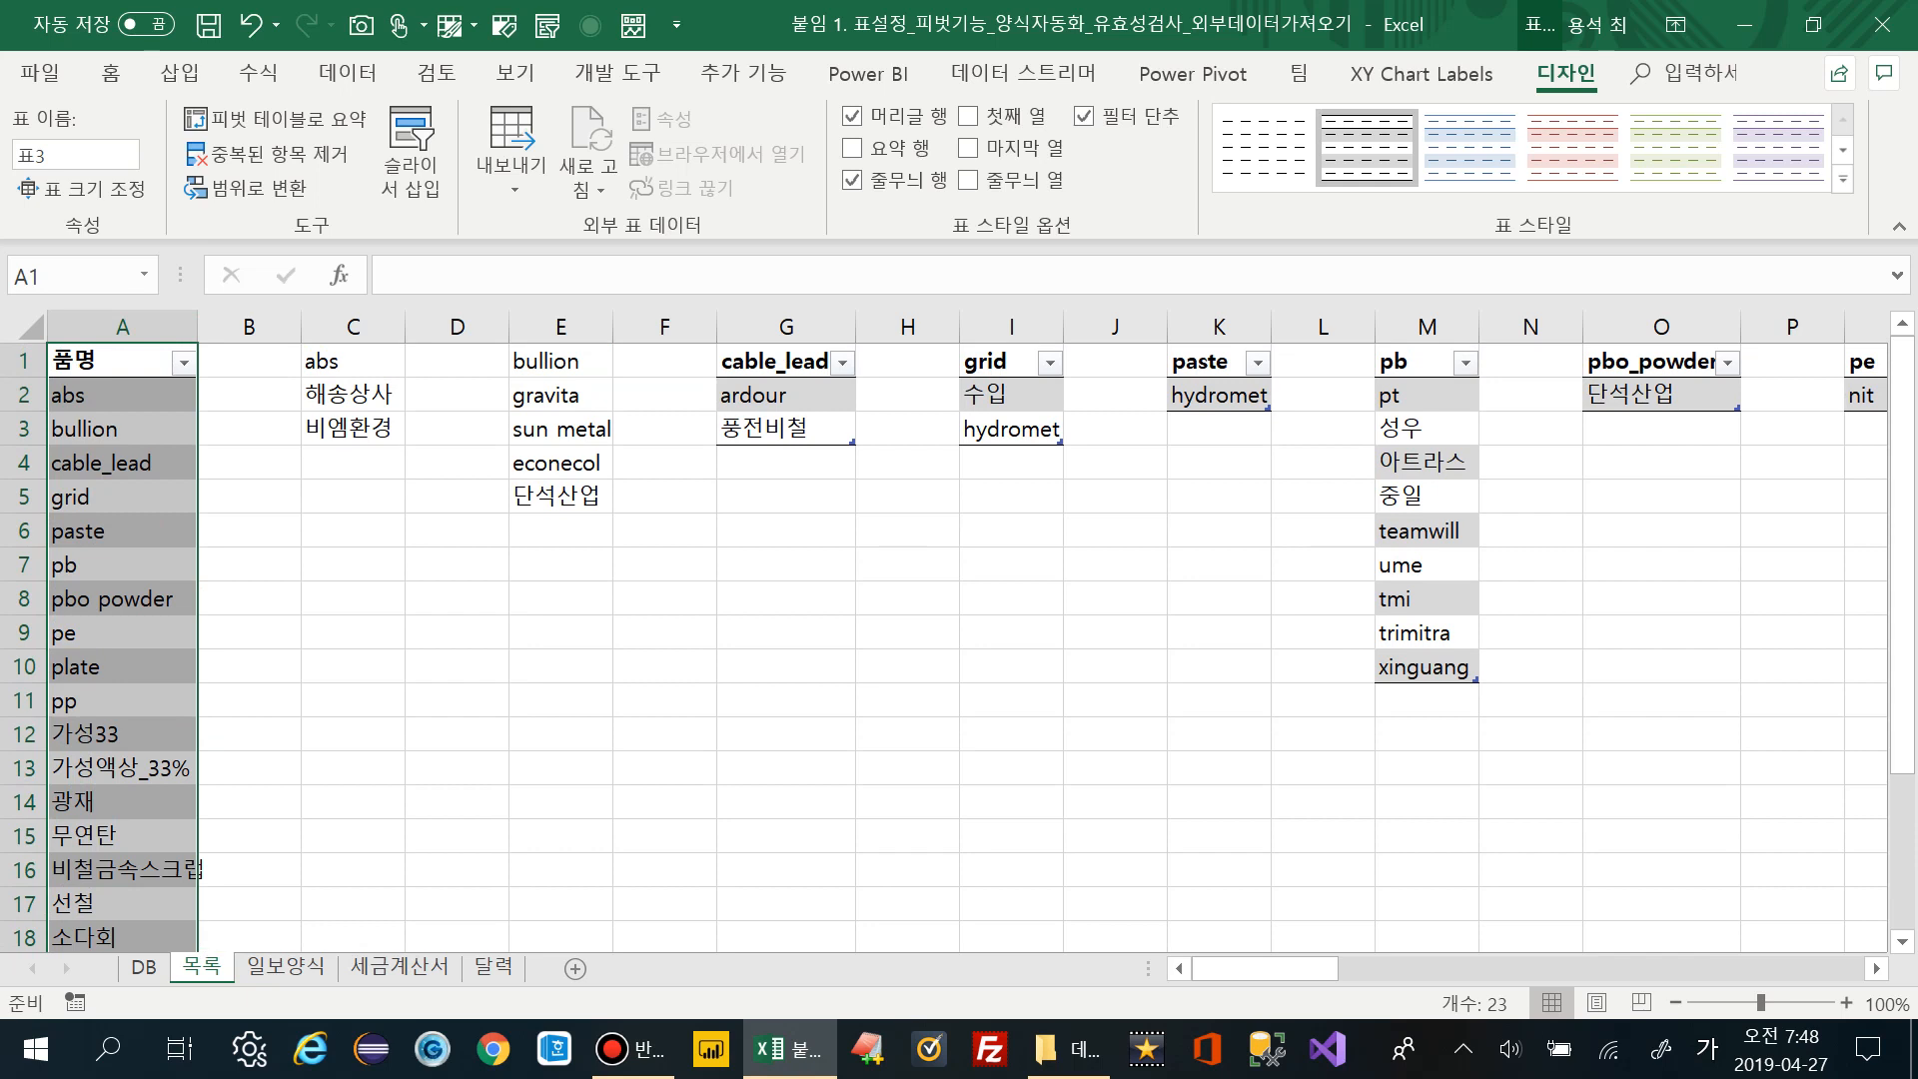
pyautogui.scroll(-3, 959, 629)
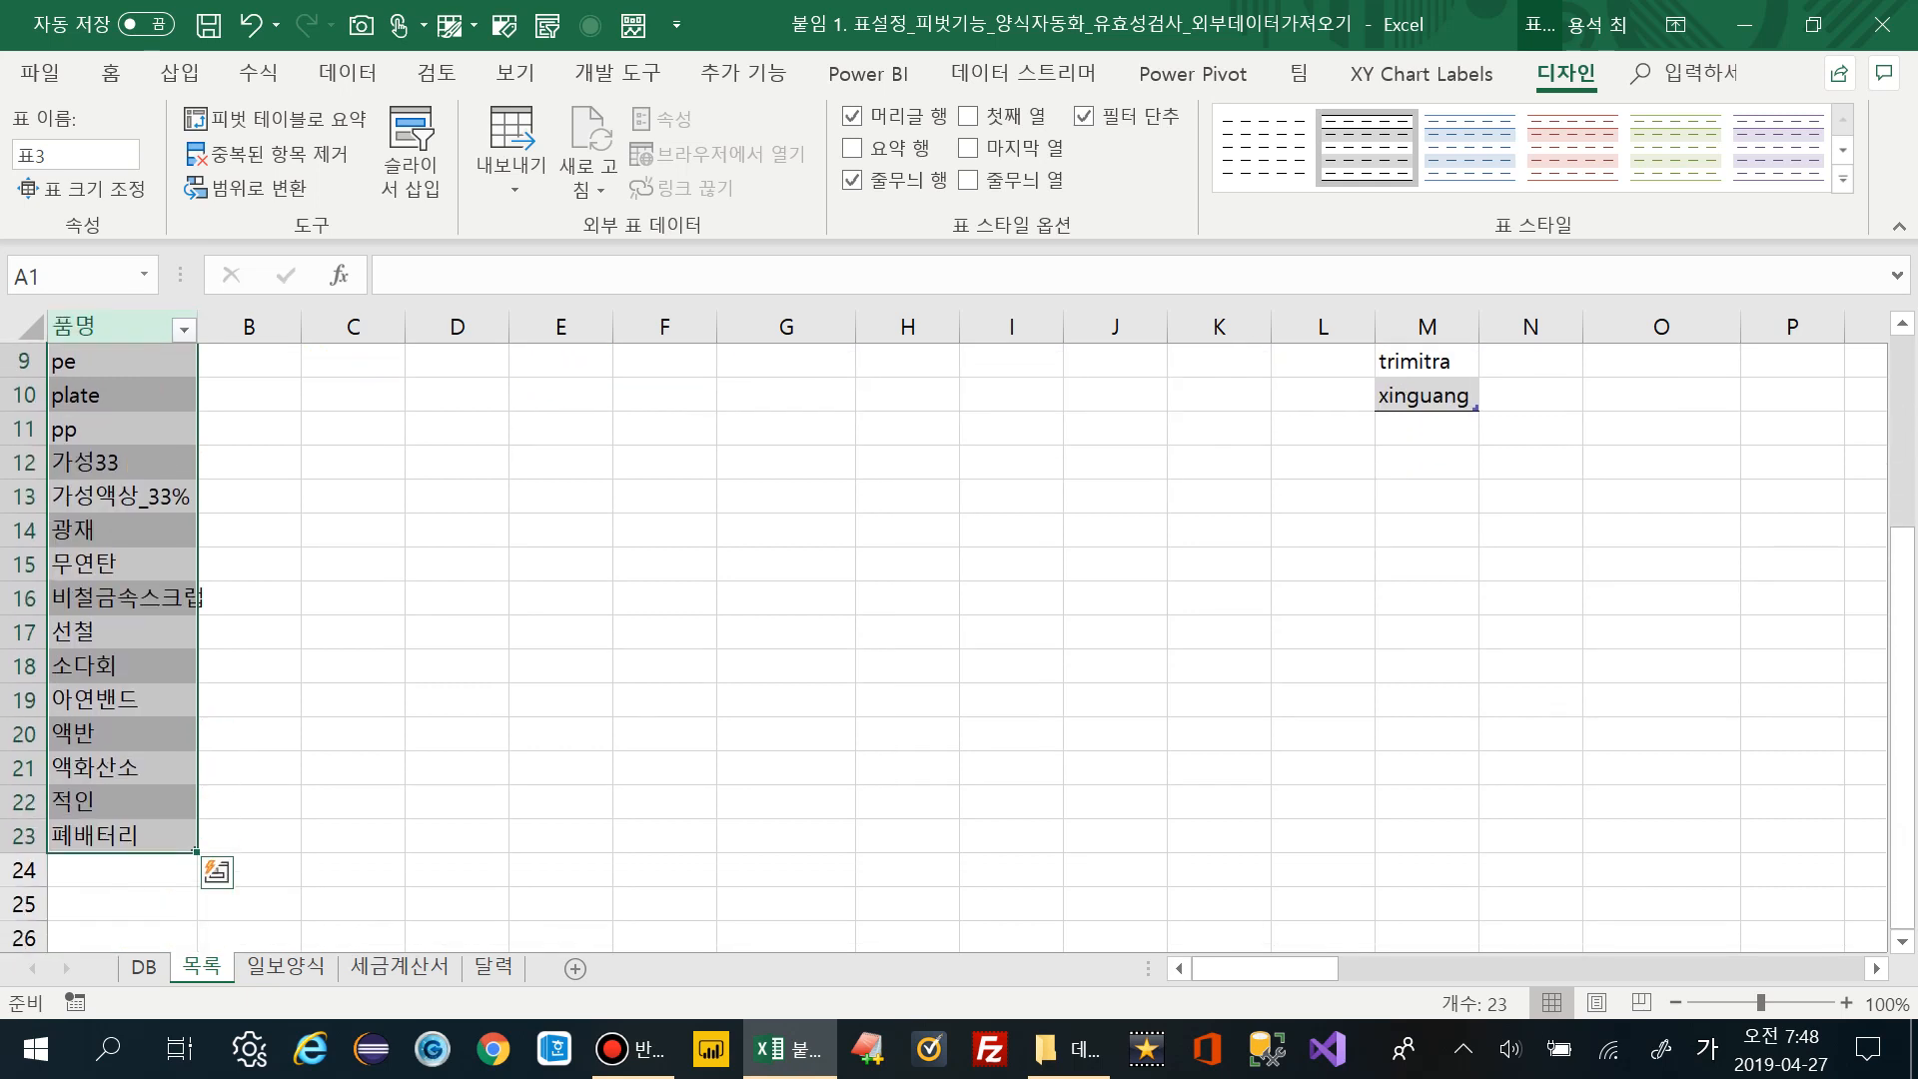
pyautogui.scroll(3, 958, 629)
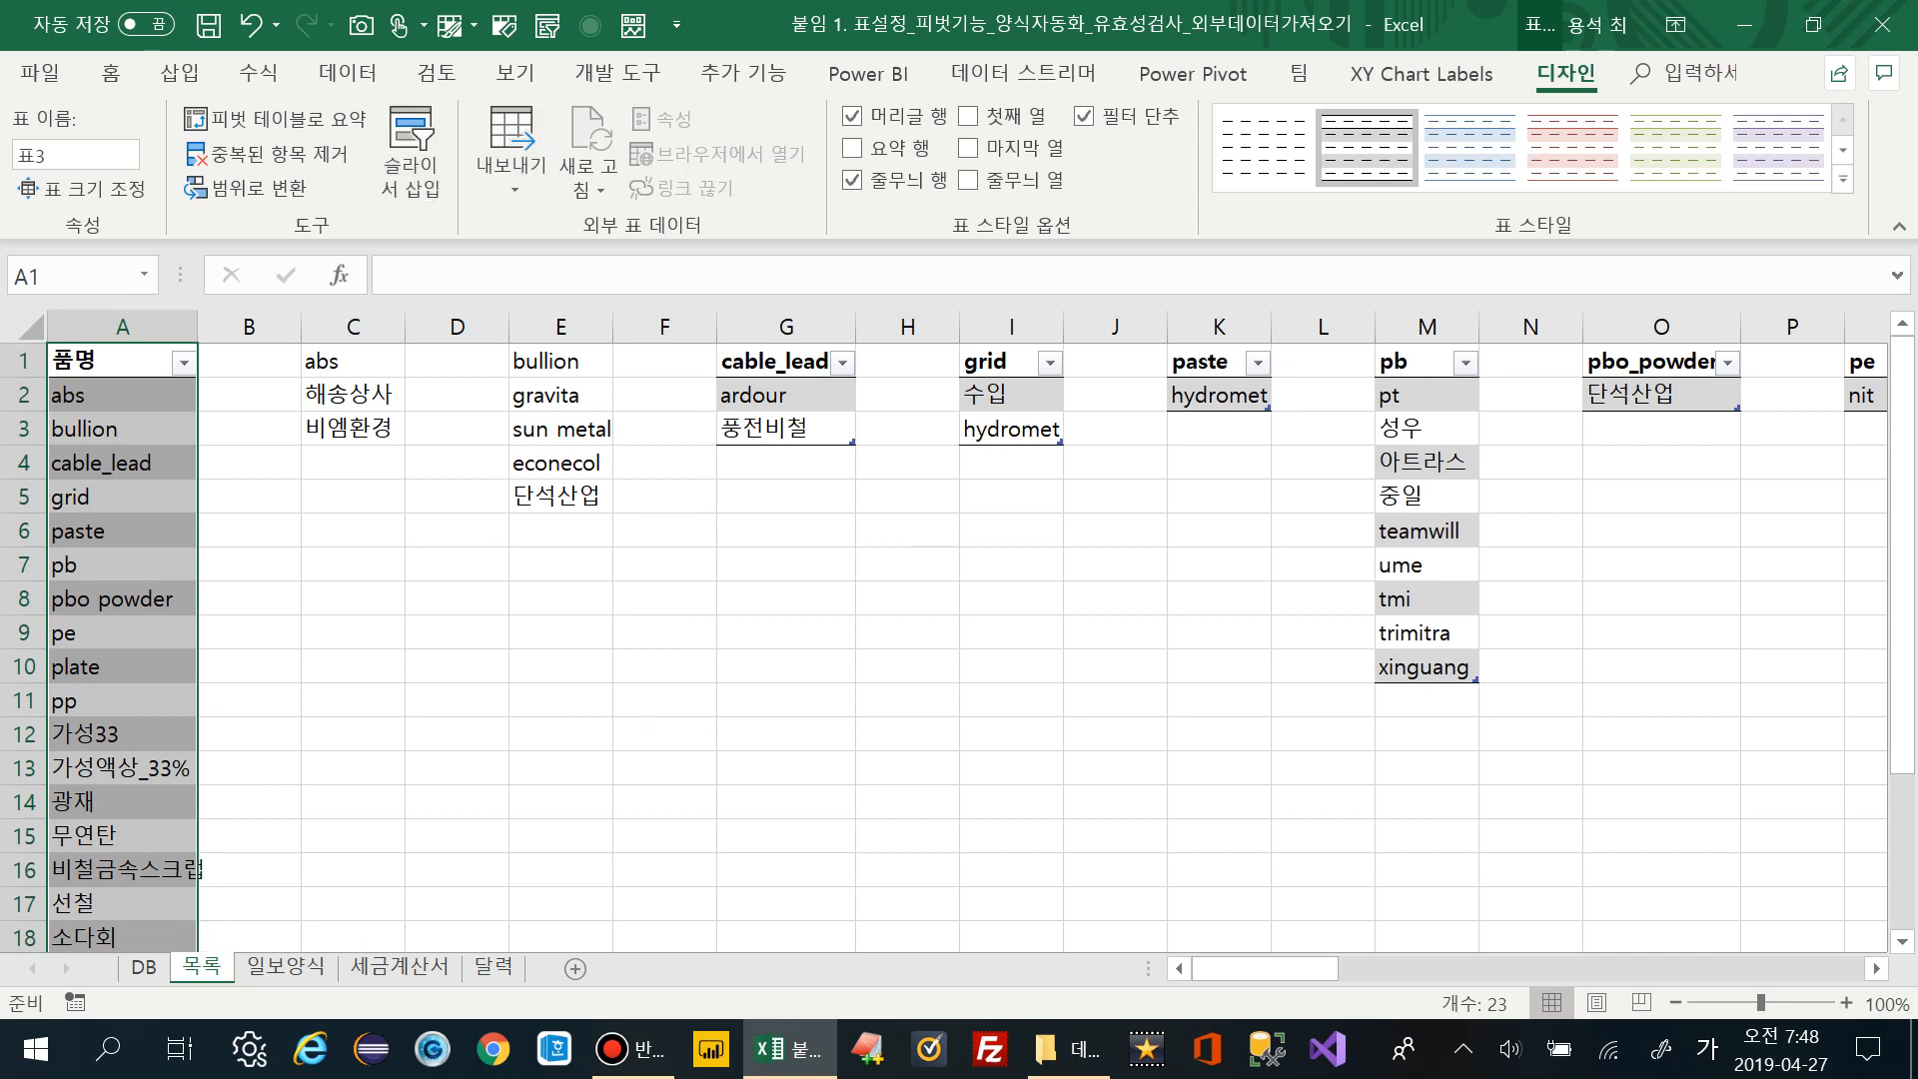
# Define the name 품명 from the list's first row, then return to the DB sheet
pyautogui.click(257, 73)
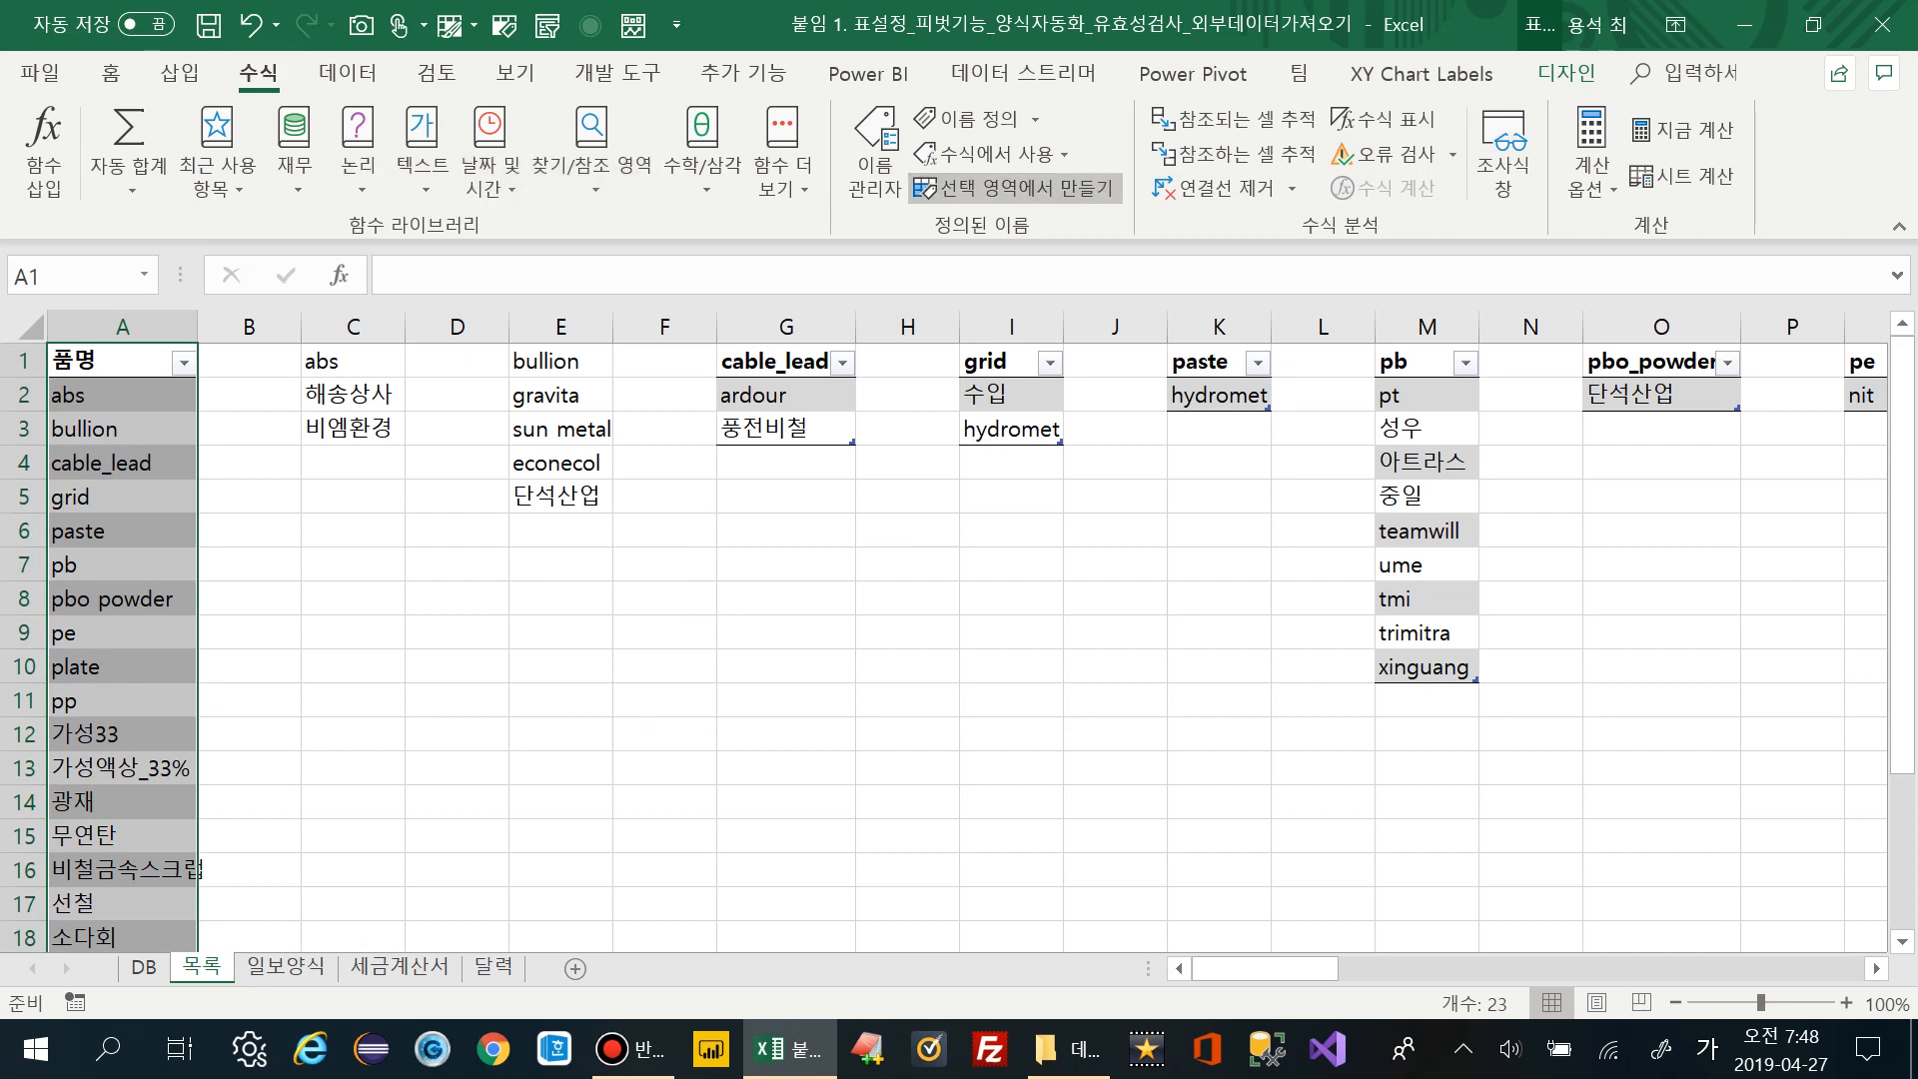
pyautogui.click(1014, 187)
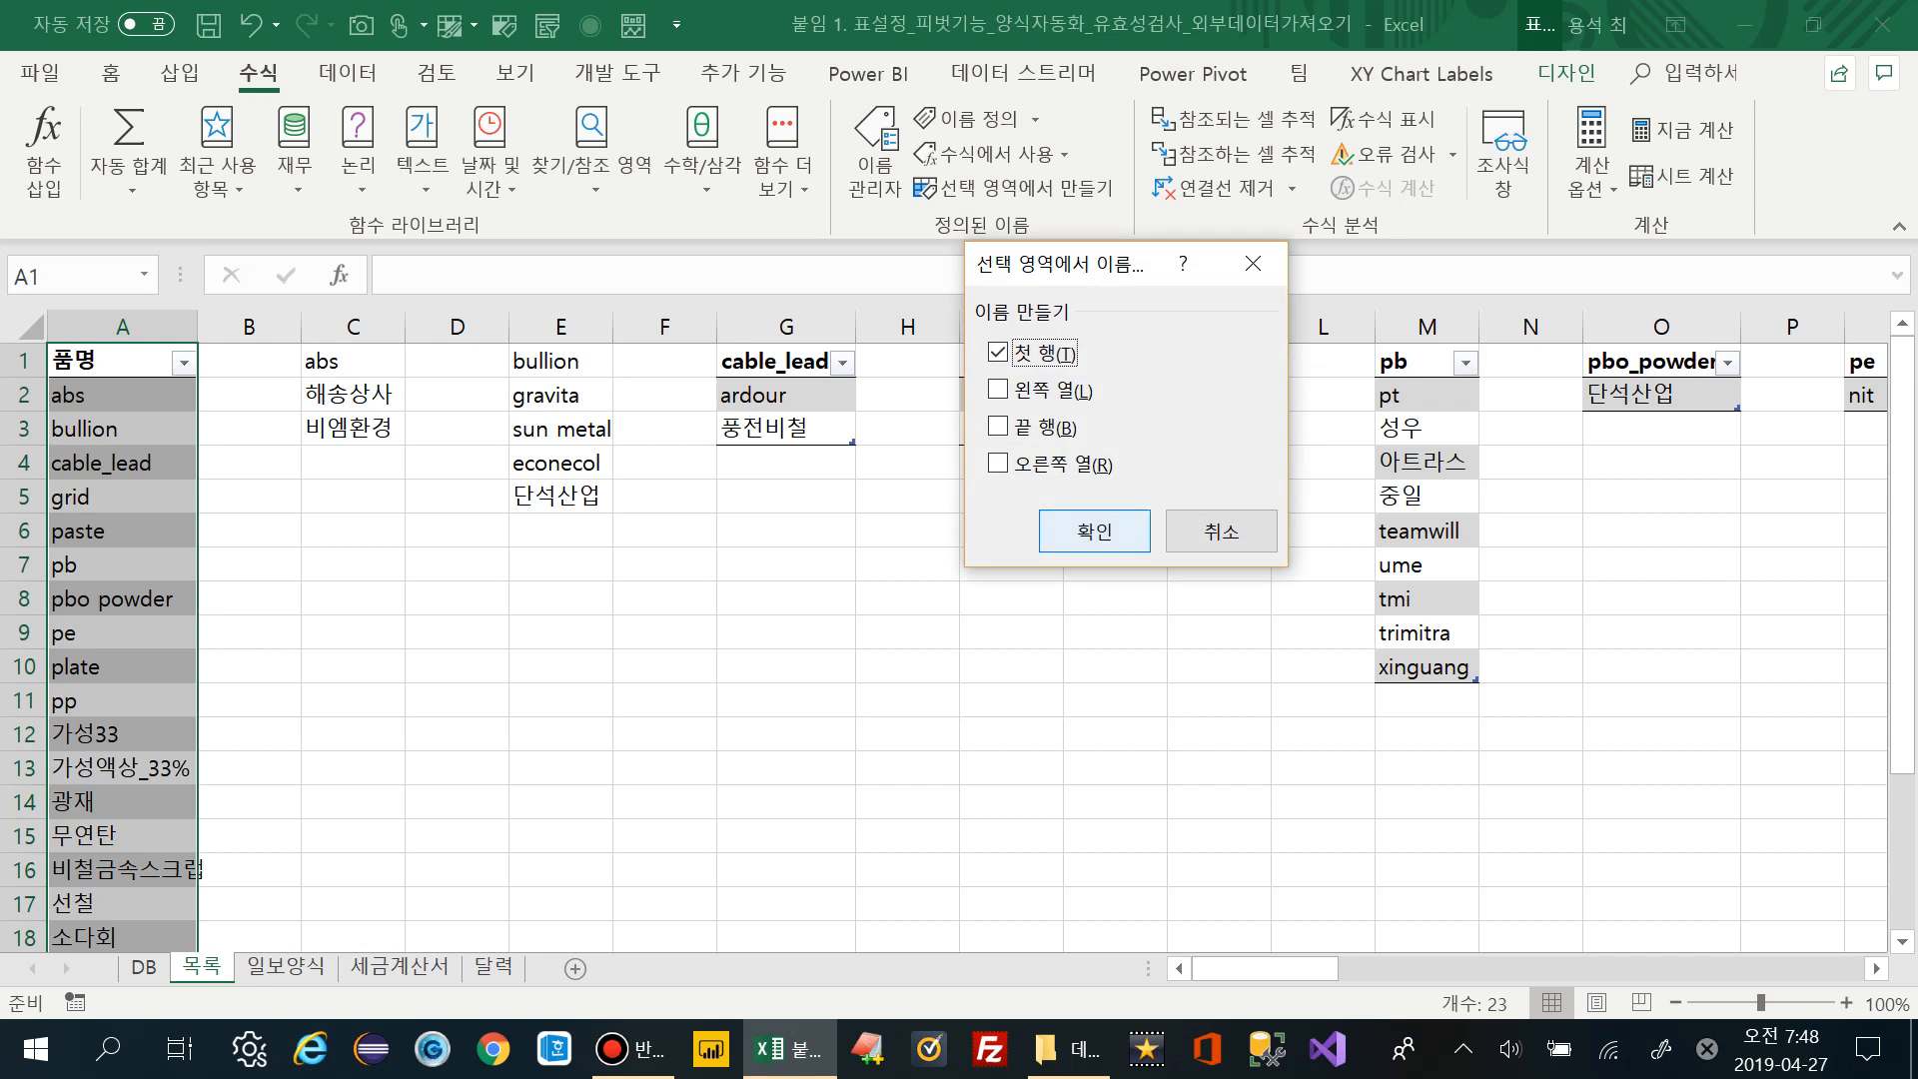
pyautogui.click(1094, 531)
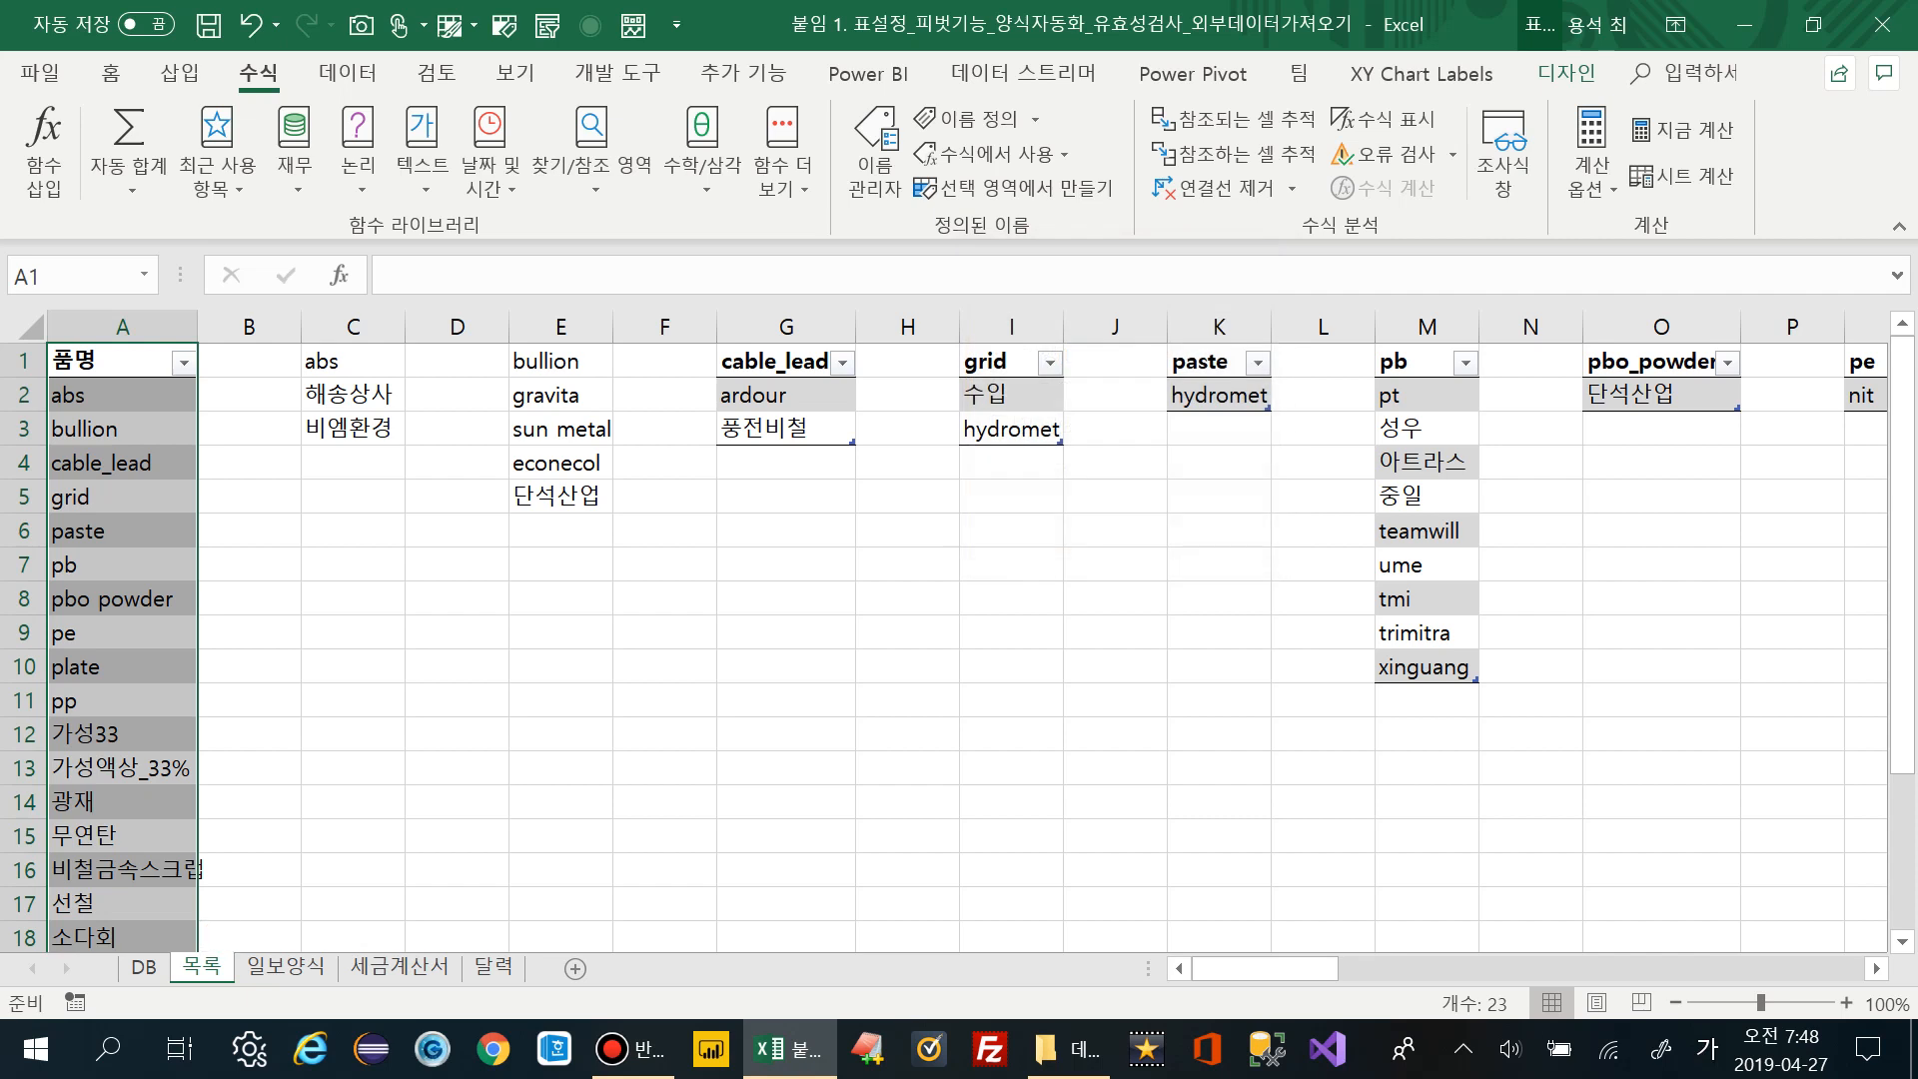
pyautogui.click(144, 965)
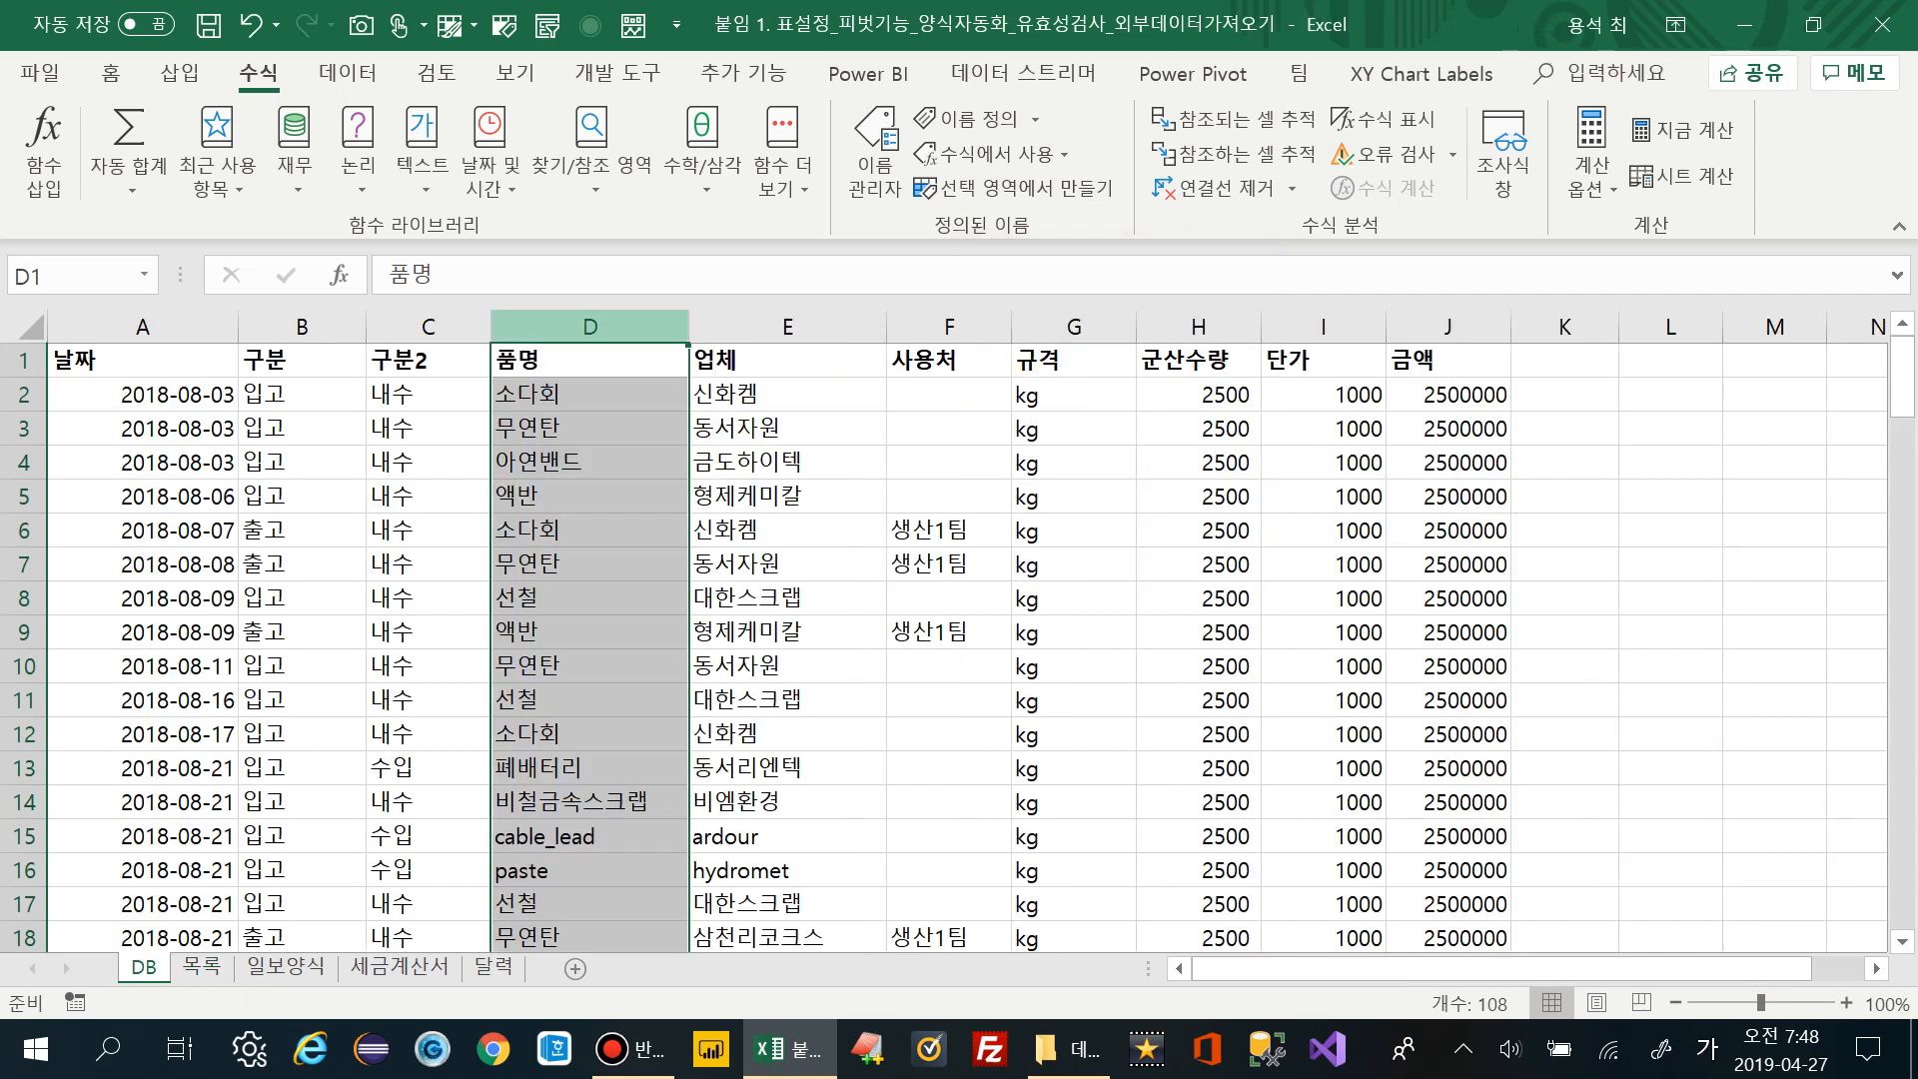
# Give column D on the DB sheet a list validation rule with source =품명
pyautogui.hotkey('alt', 'a')
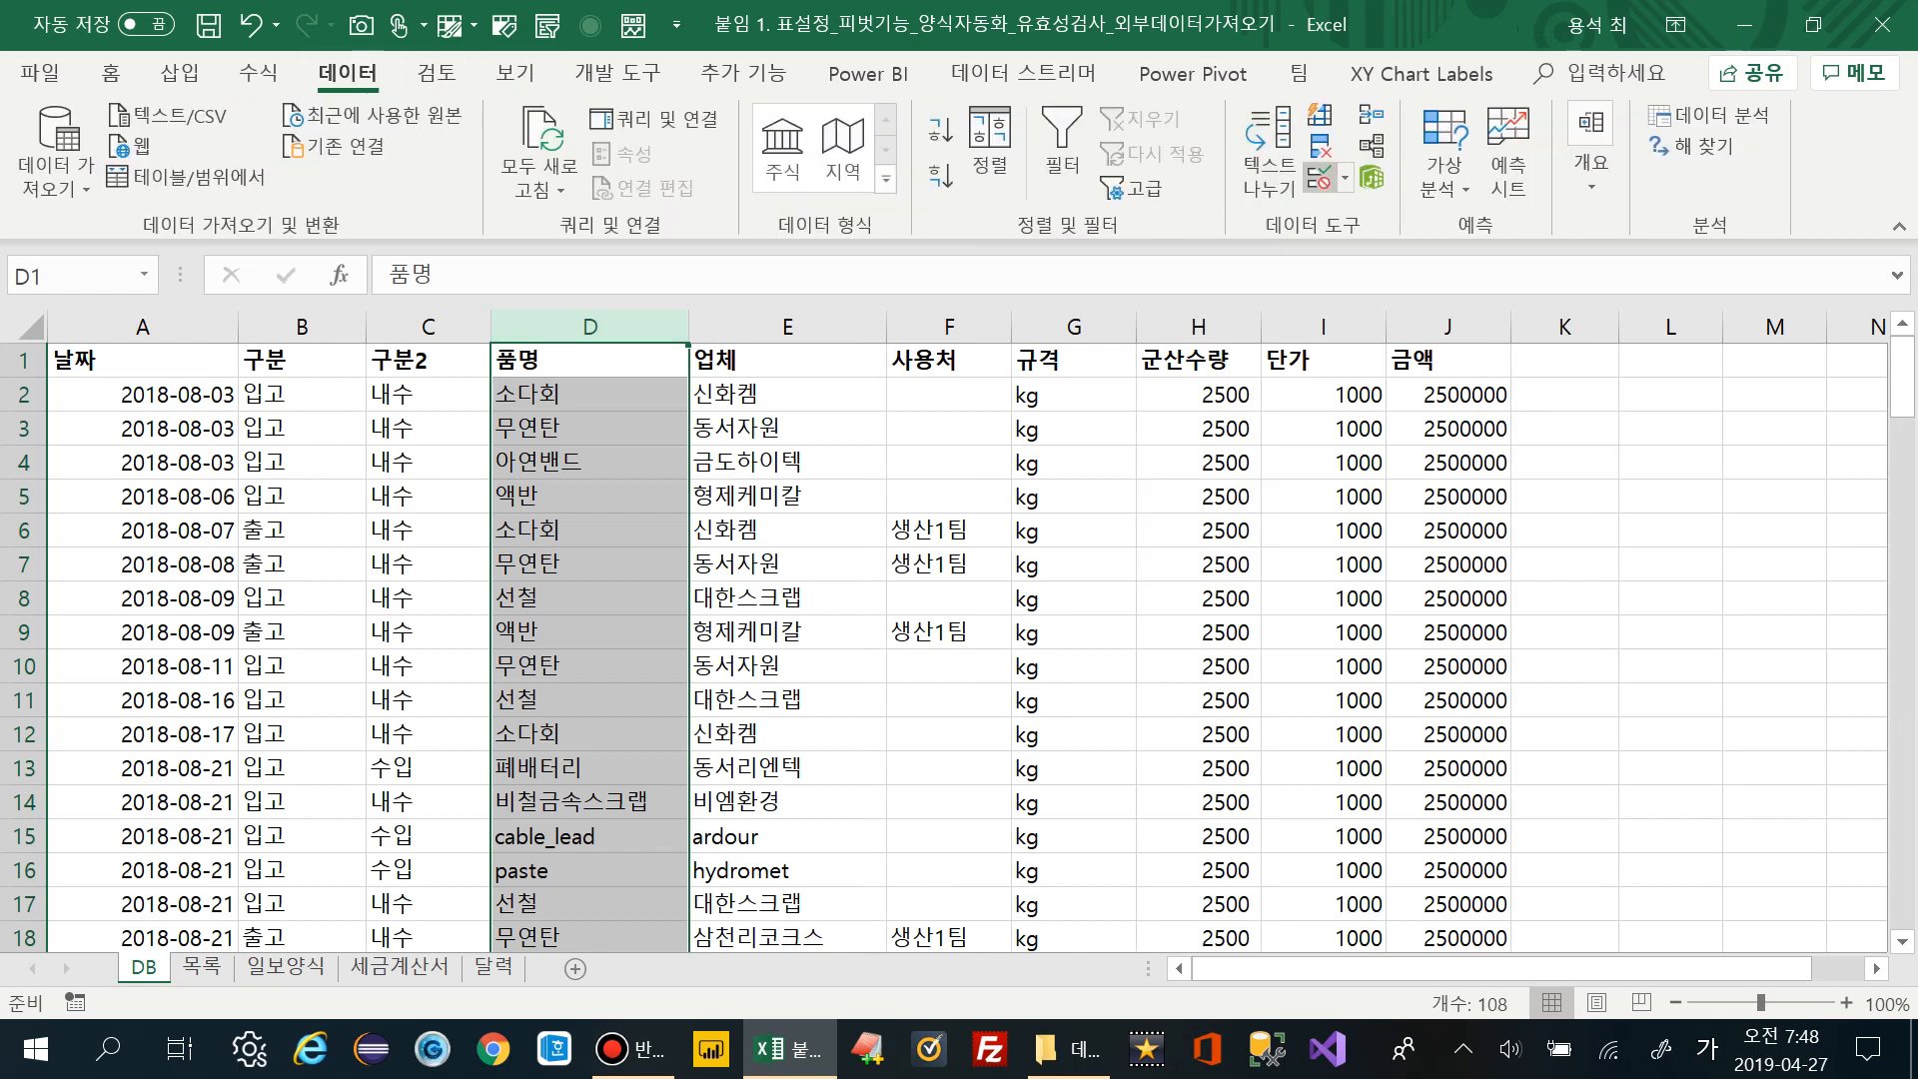
pyautogui.press('v')
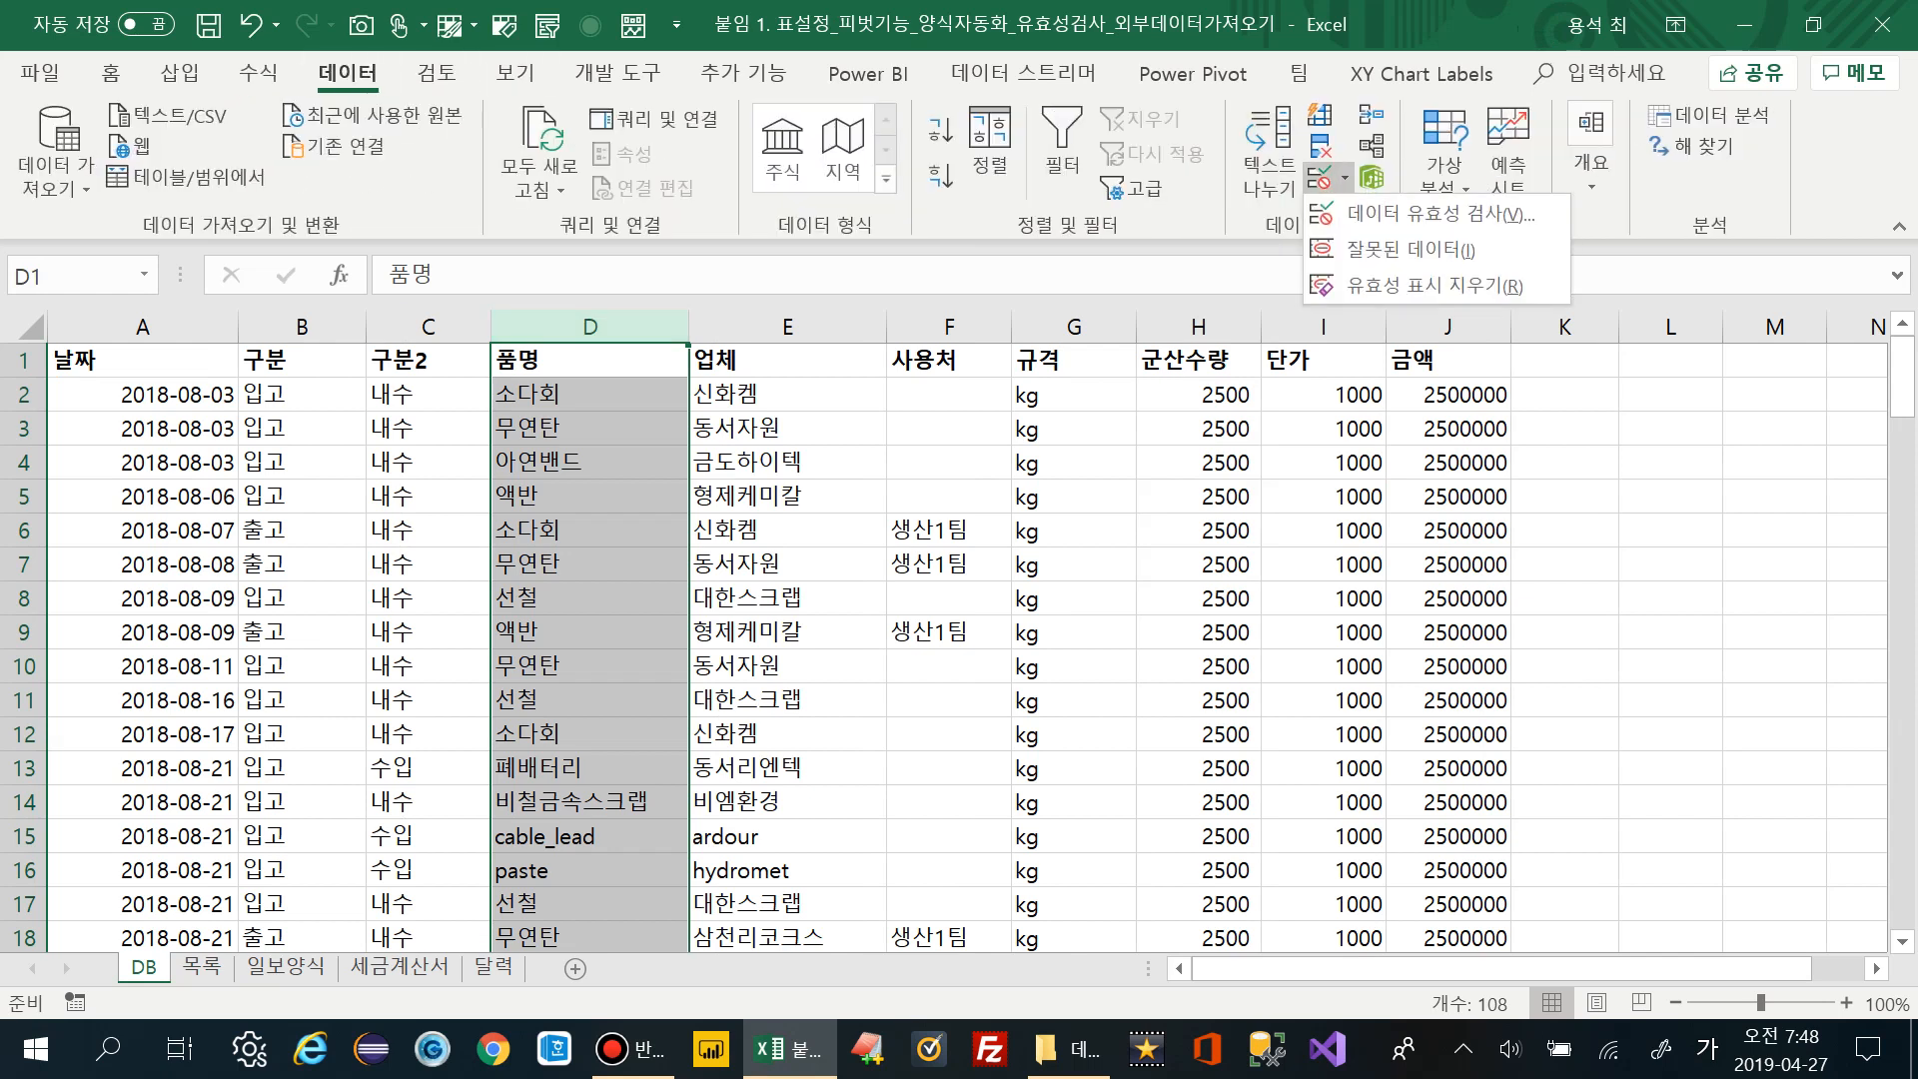
pyautogui.press('v')
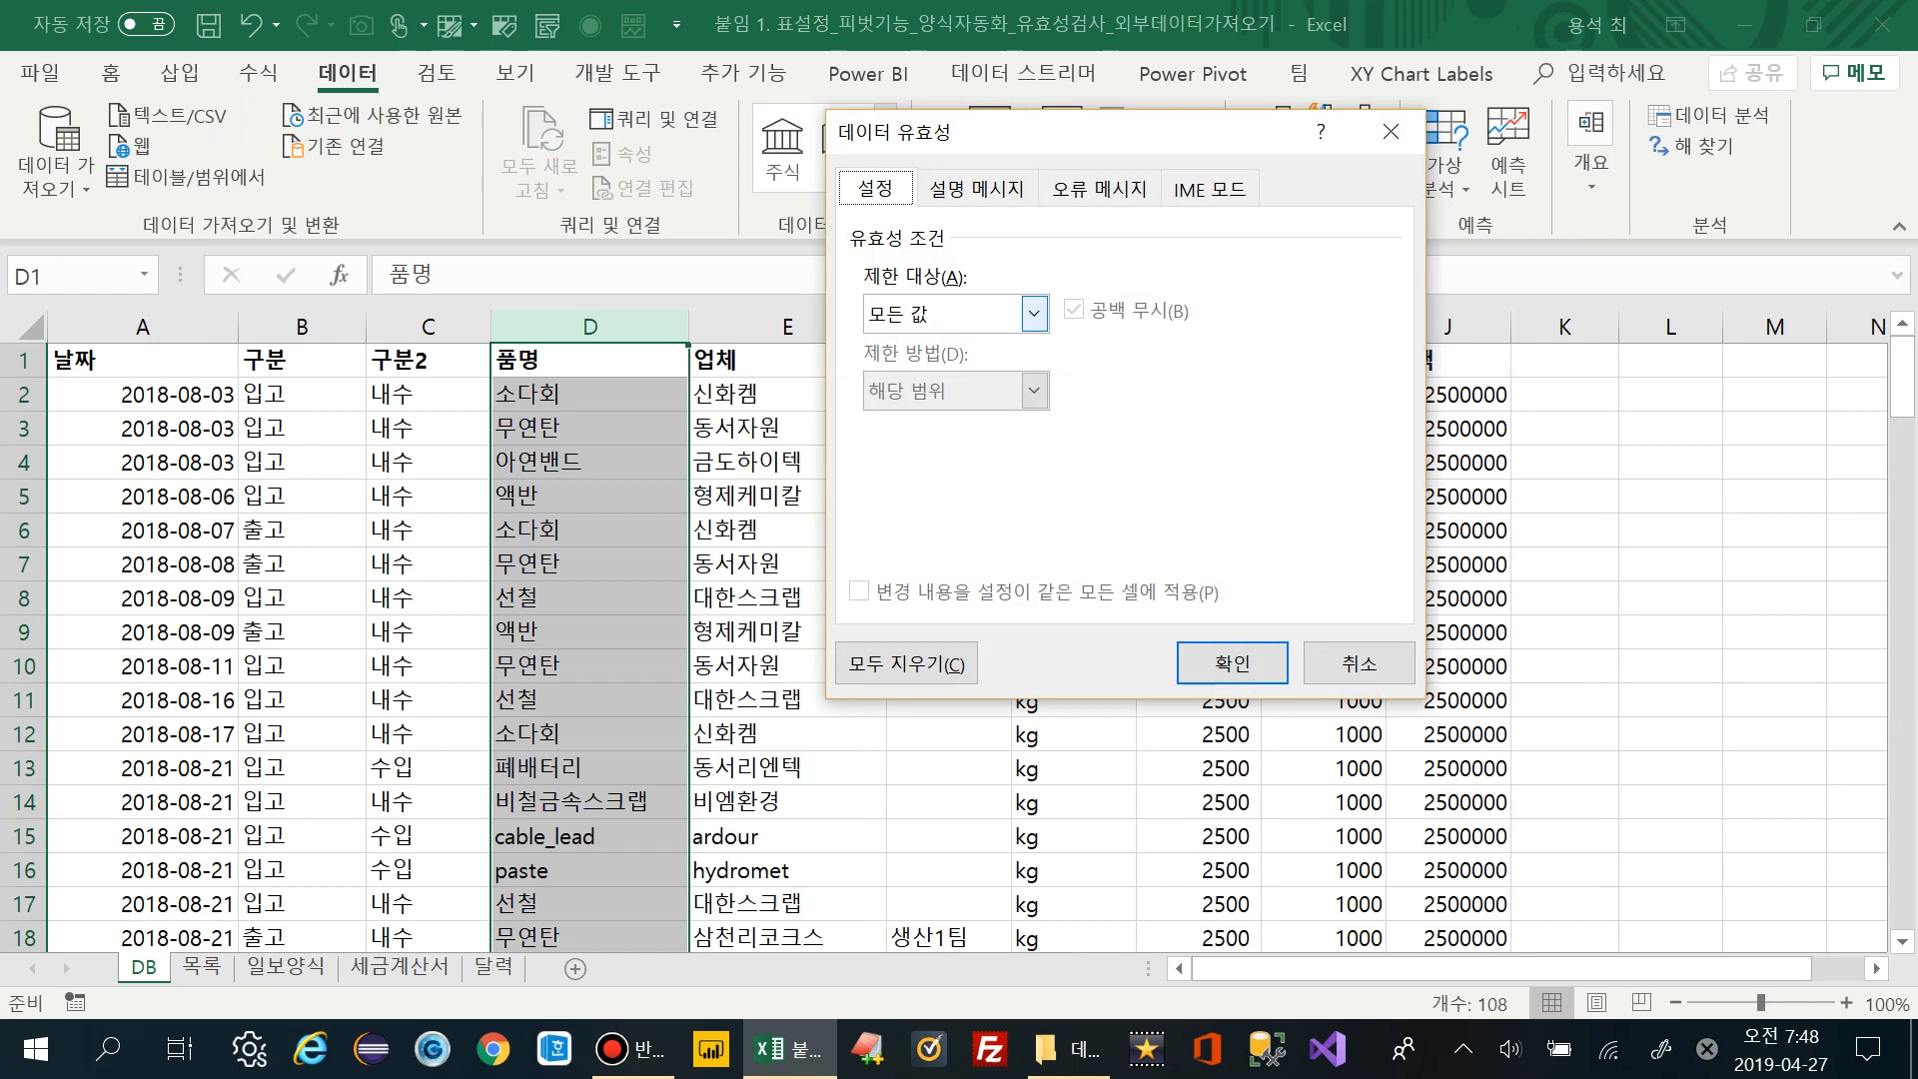
pyautogui.hotkey('alt', 'Down')
pyautogui.press('Down')
pyautogui.press('Down')
pyautogui.press('Down')
pyautogui.press('Return')
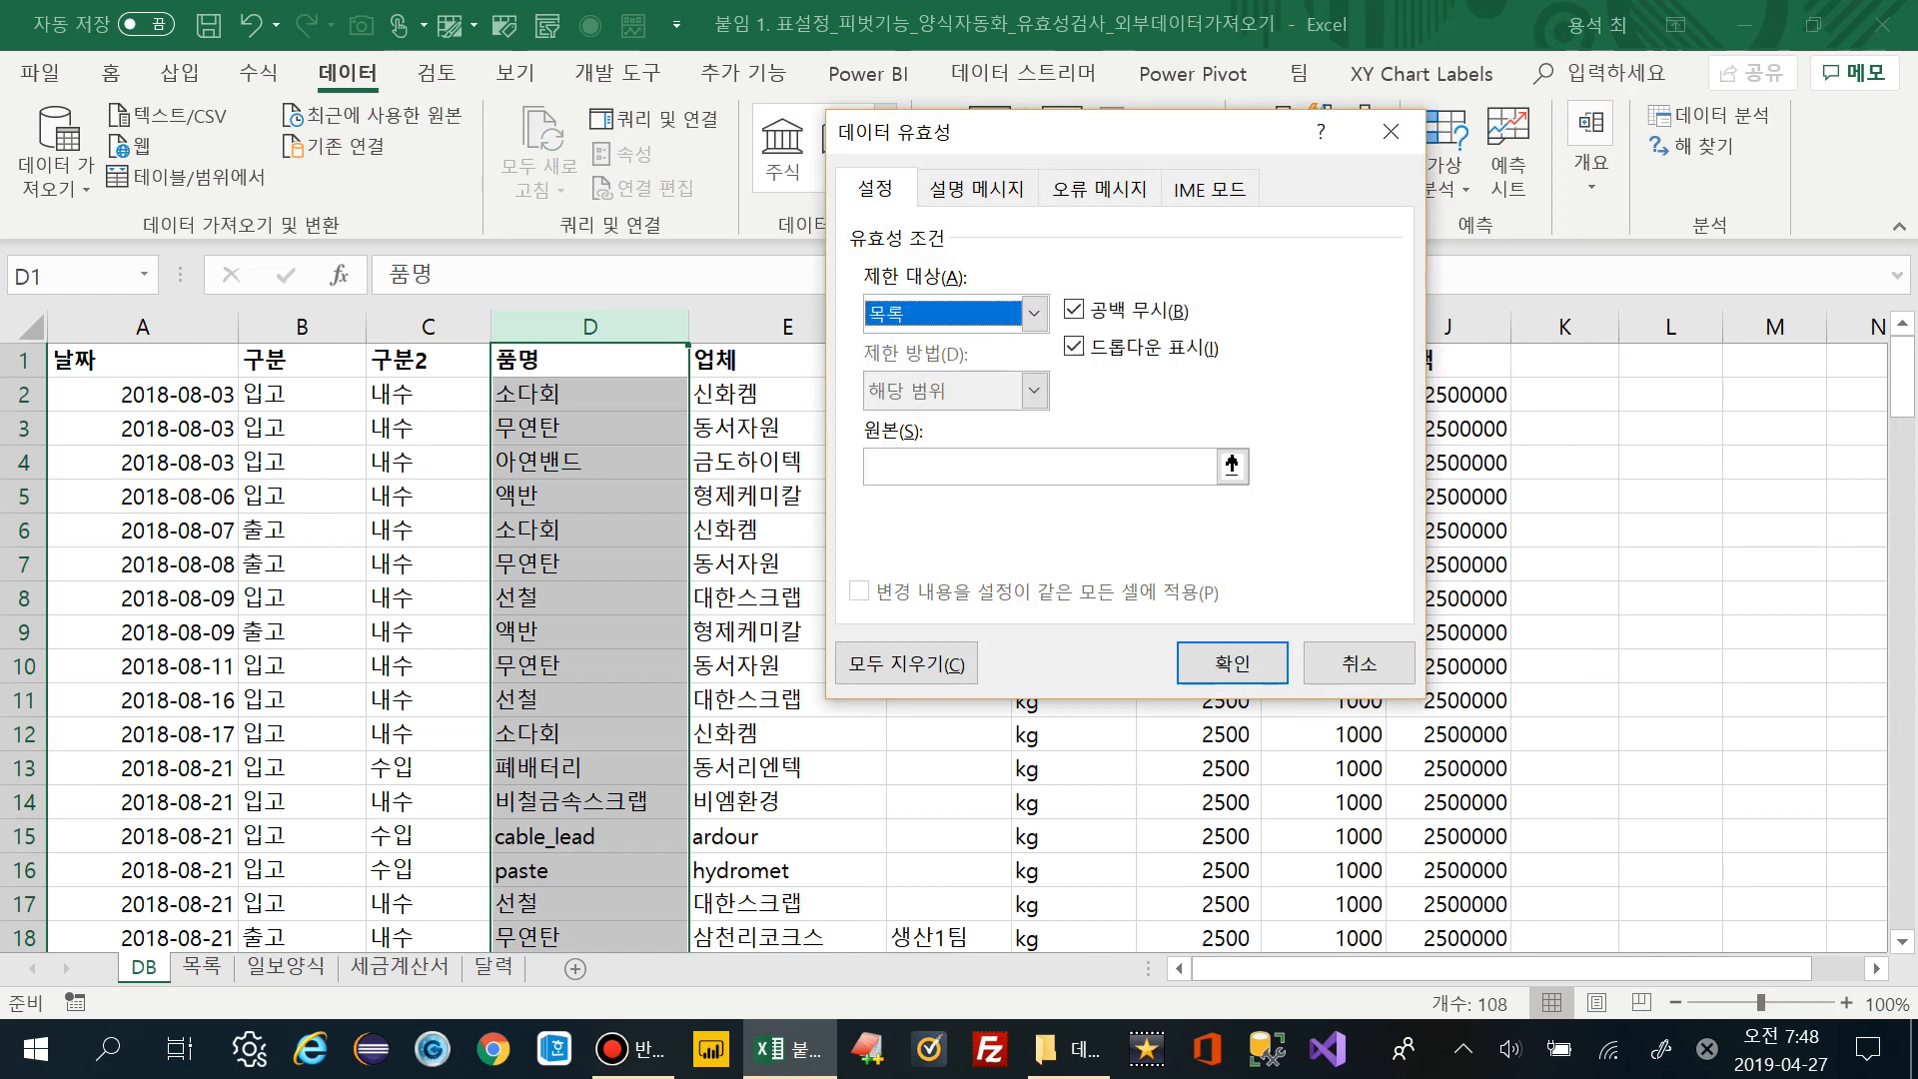
pyautogui.press('Tab')
pyautogui.moveTo(1087, 130); pyautogui.dragTo(1272, 193)
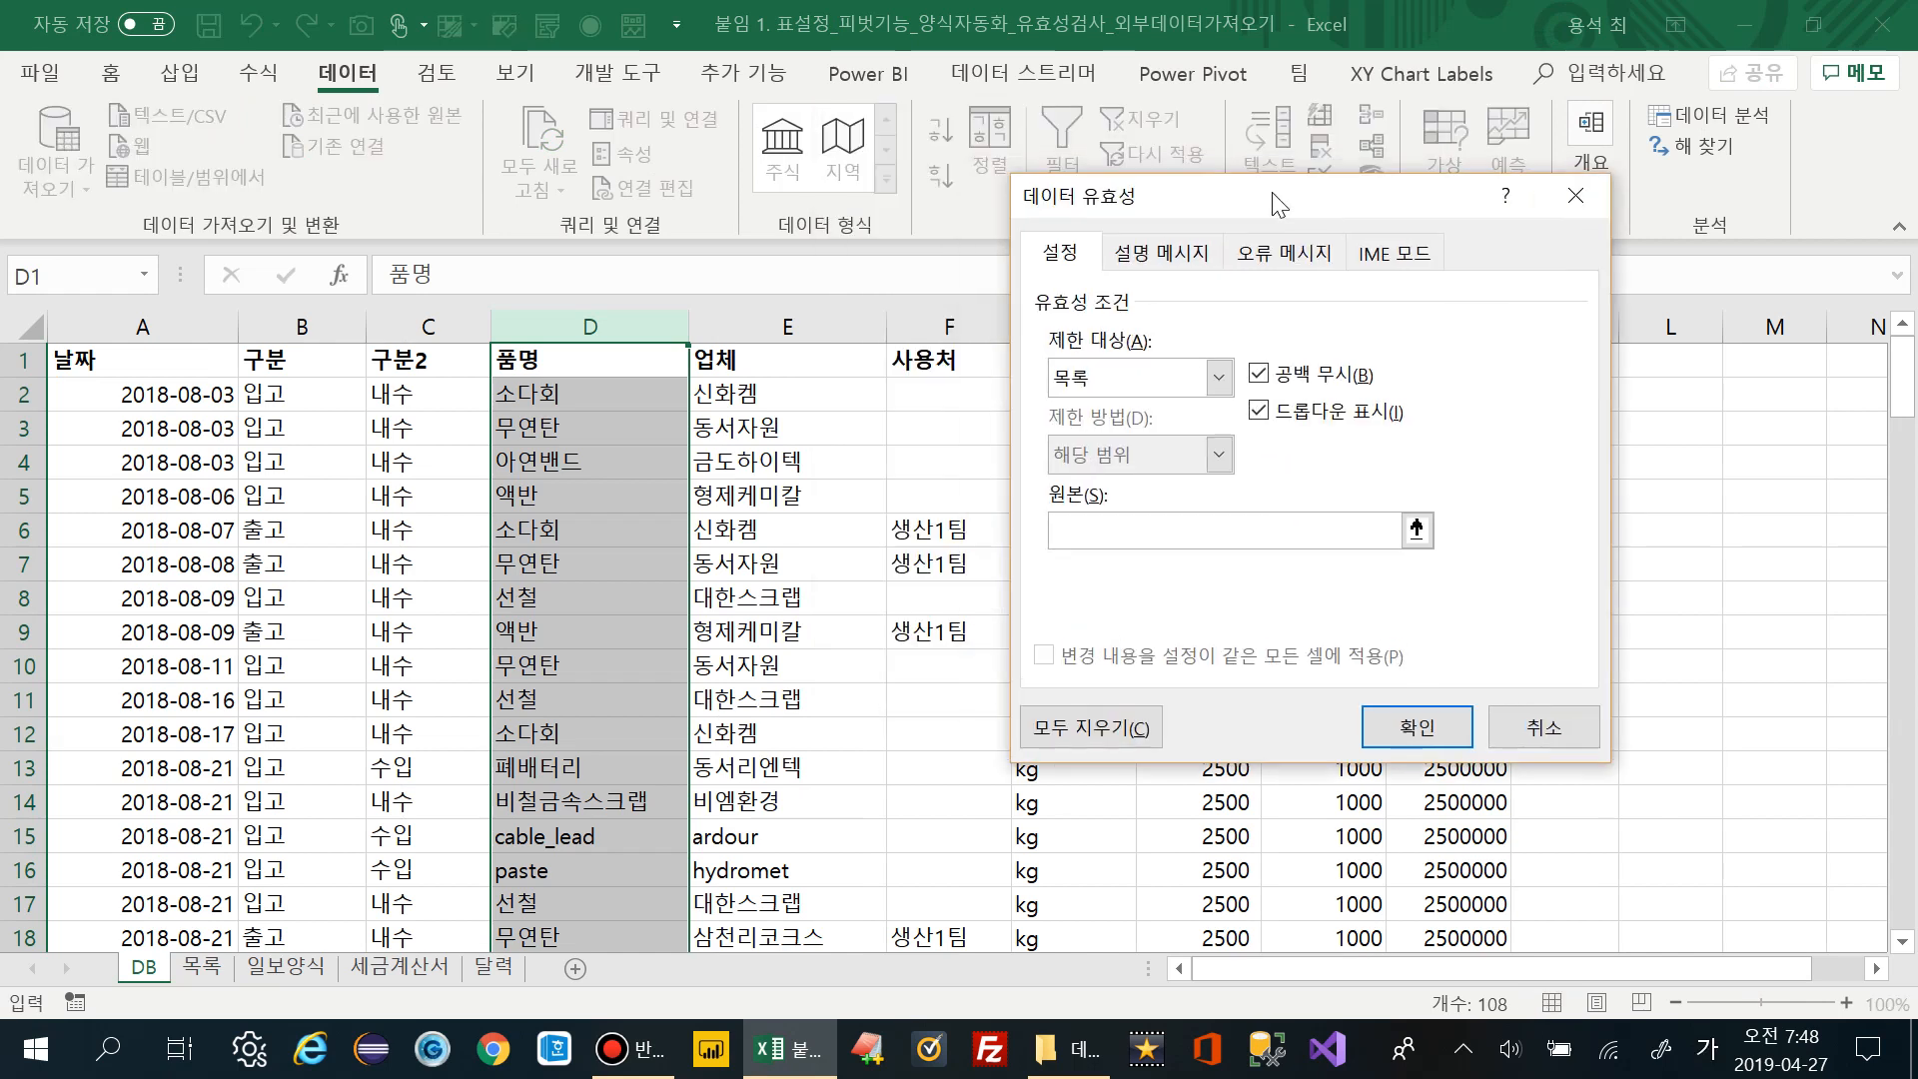
pyautogui.write('=')
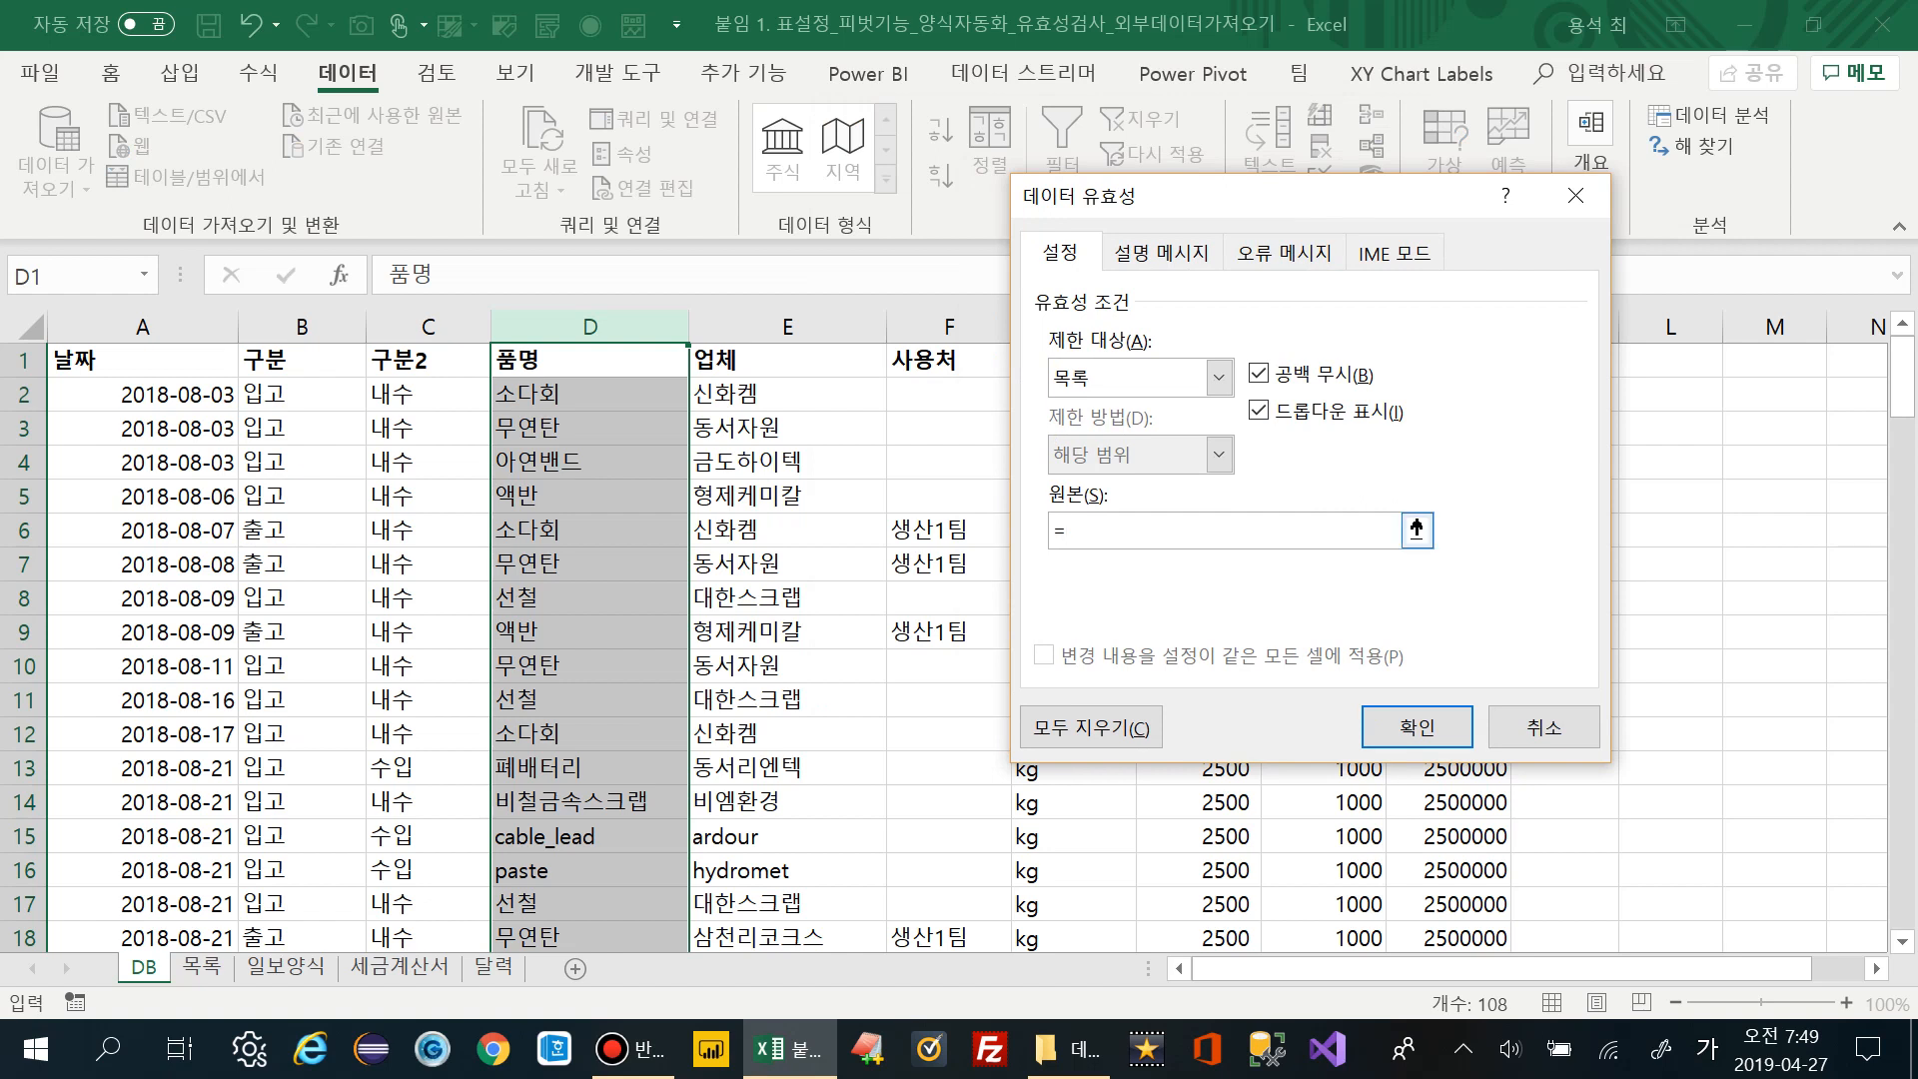
pyautogui.press('Hangul')
pyautogui.write('vn')
pyautogui.press('BackSpace')
pyautogui.press('BackSpace')
pyautogui.press('Hangul')
pyautogui.write('품명')
pyautogui.click(1416, 726)
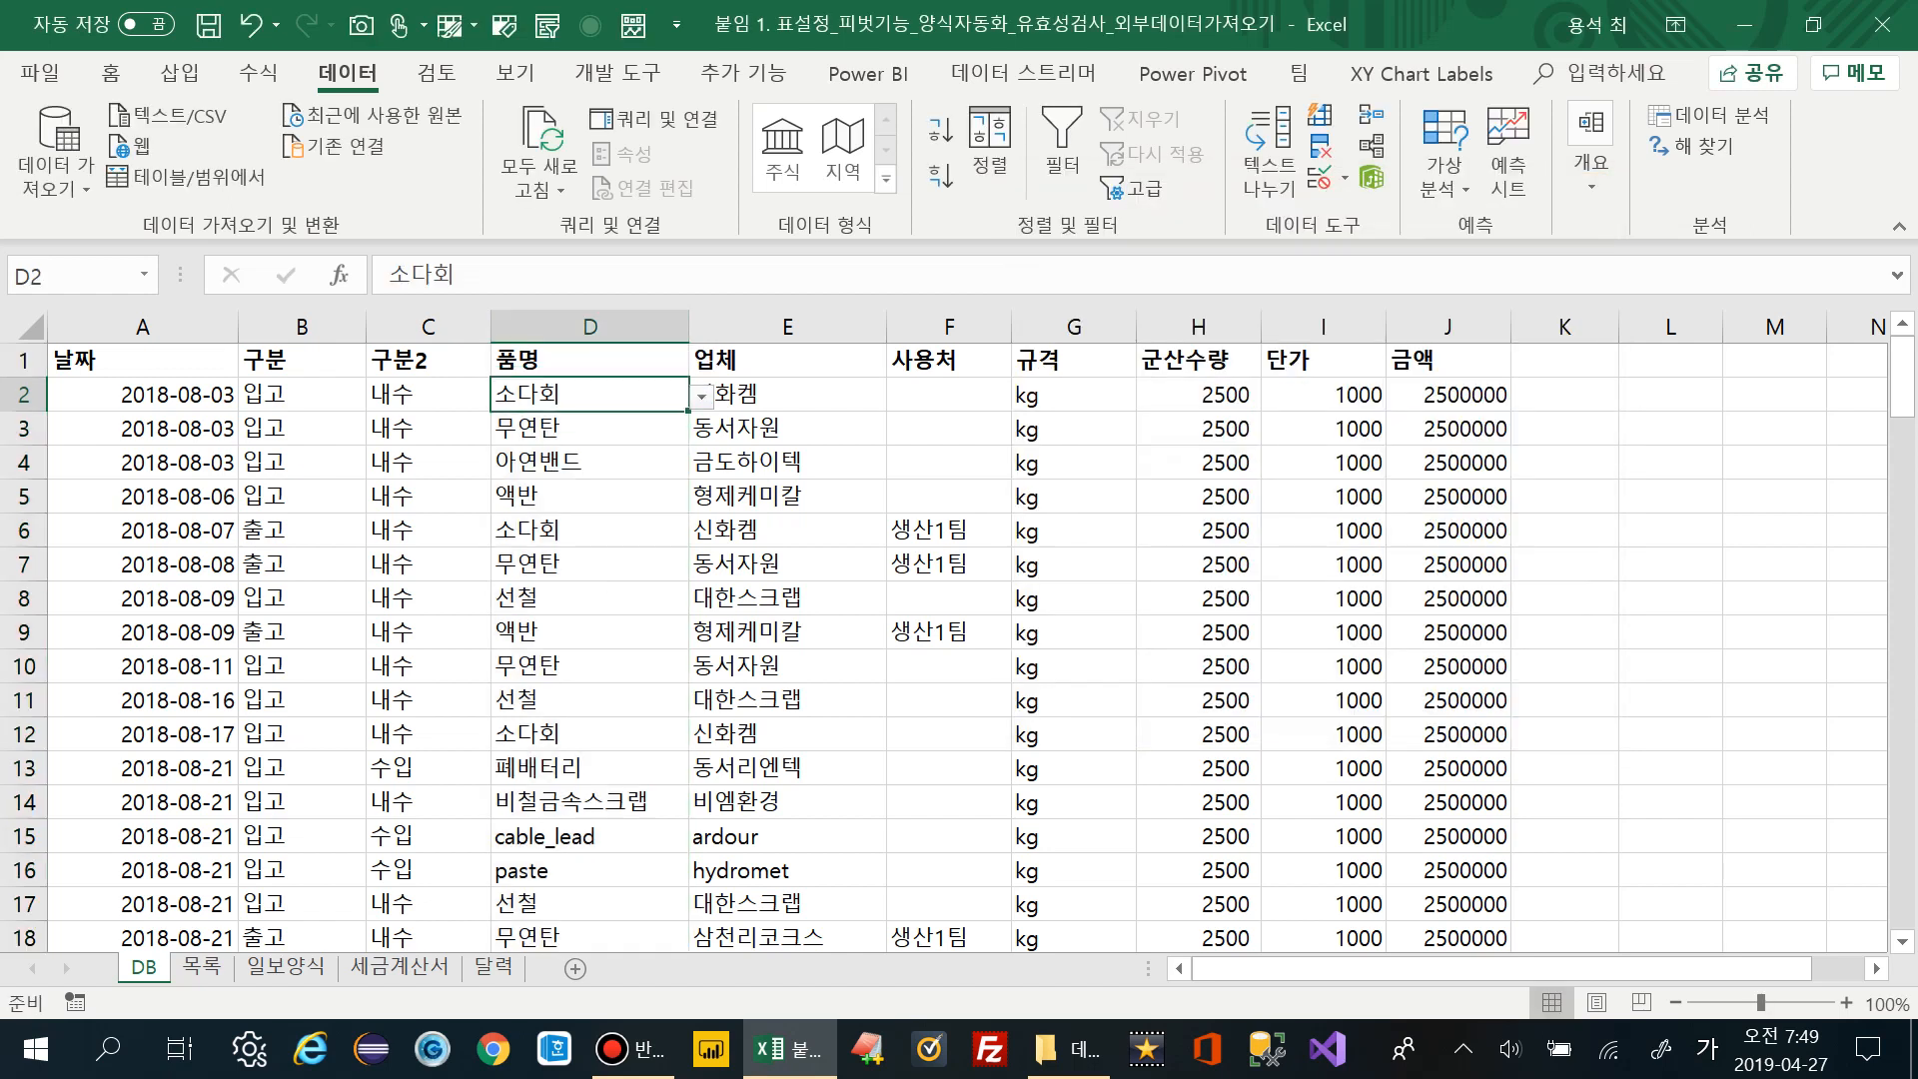
# Review the 품명 items in D2's dropdown without changing the cell
pyautogui.hotkey('alt', 'Down')
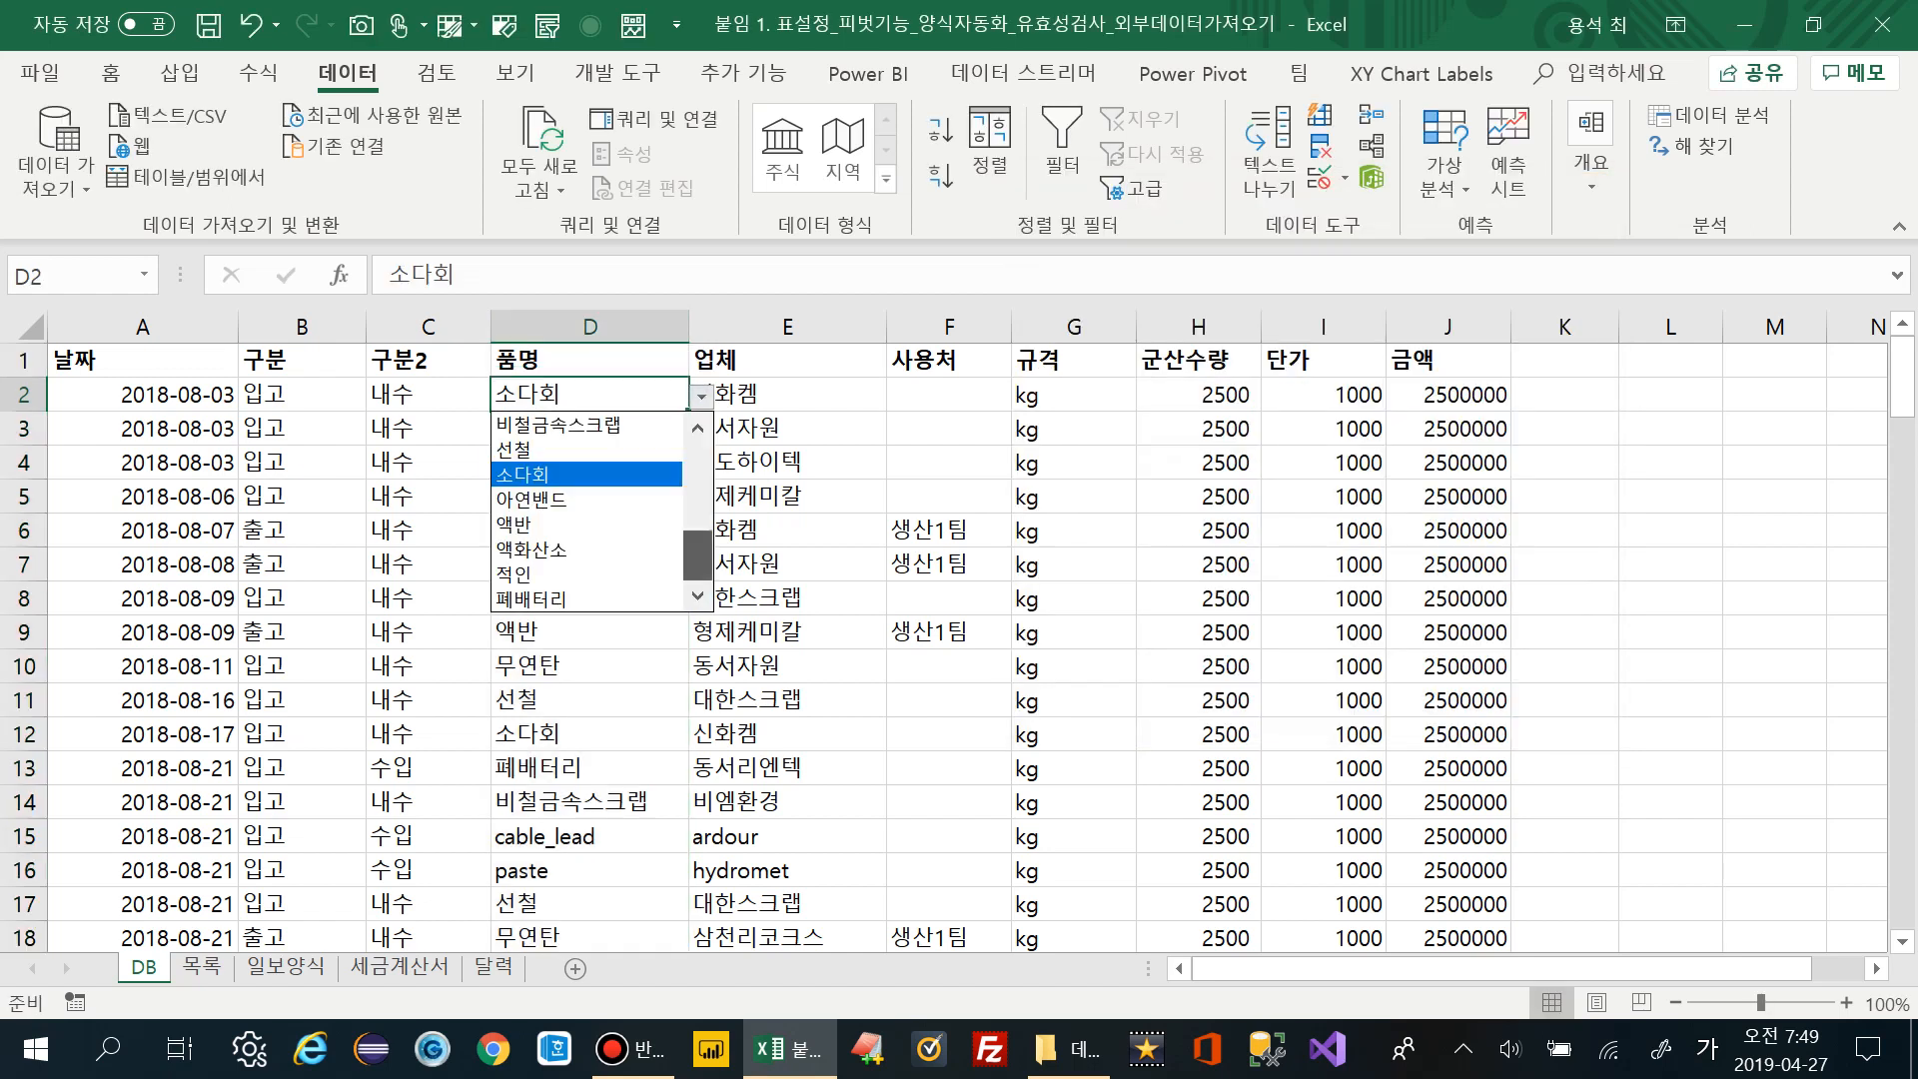
pyautogui.scroll(5, 587, 512)
pyautogui.scroll(-5, 587, 511)
pyautogui.scroll(5, 587, 511)
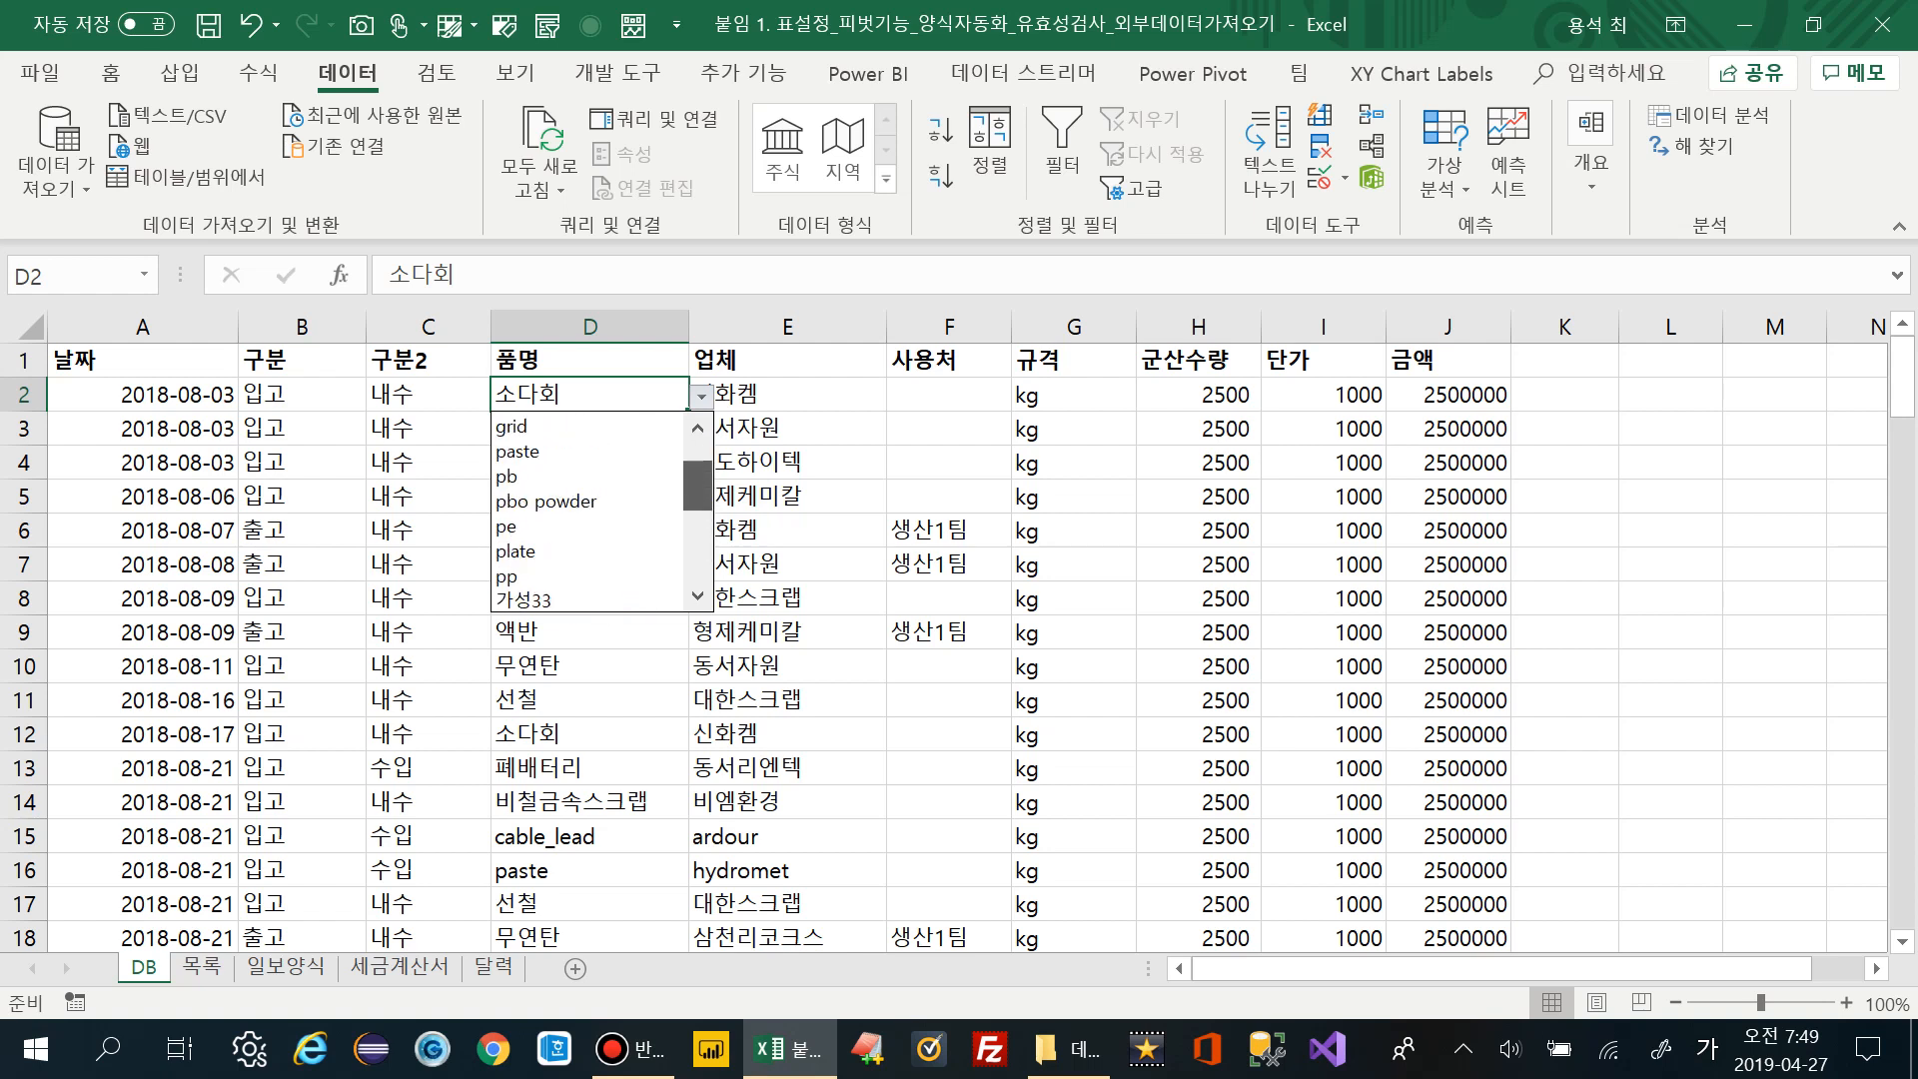
pyautogui.scroll(-5, 588, 512)
pyautogui.scroll(5, 587, 511)
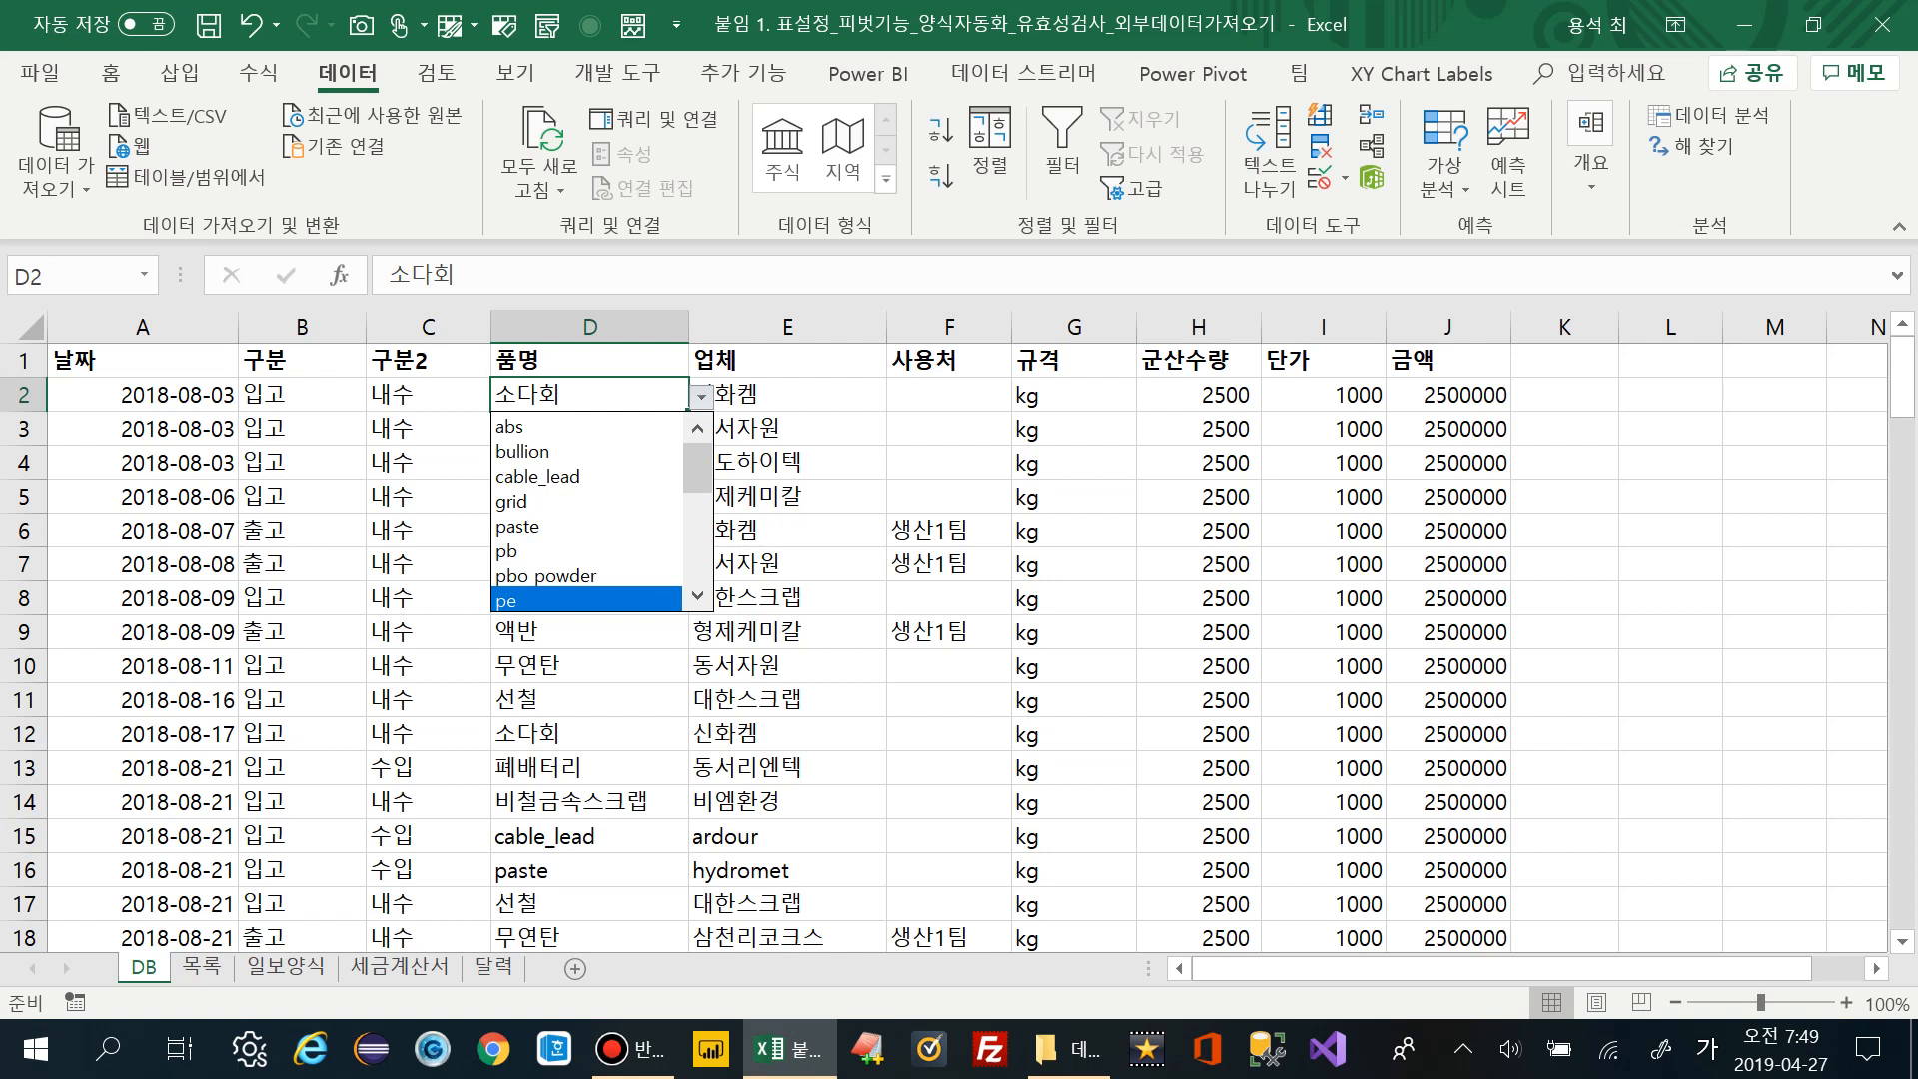
pyautogui.press('Escape')
# On the 목록 sheet, type a new entry into A24 below the 품명 list
pyautogui.hotkey('ctrl', 'pagedown')
pyautogui.scroll(-3, 959, 639)
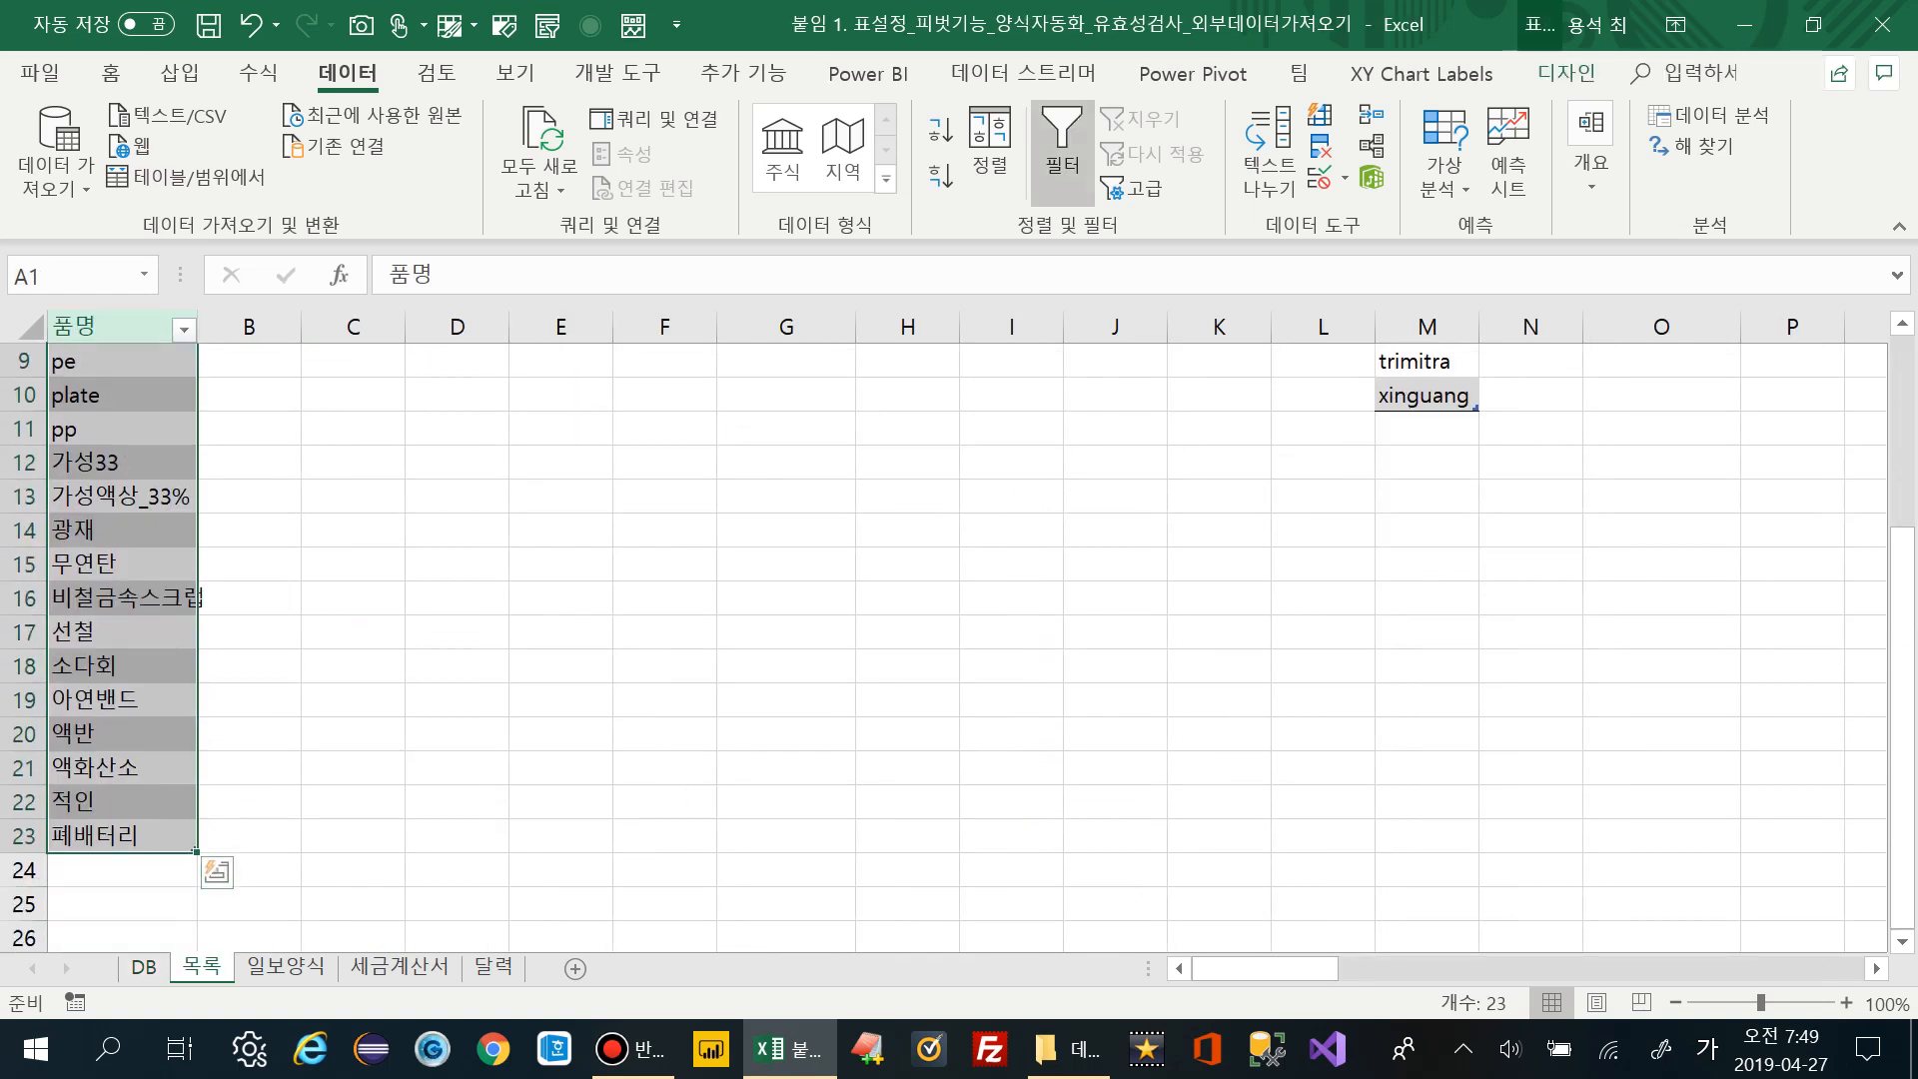
pyautogui.scroll(-3, 959, 639)
pyautogui.click(122, 597)
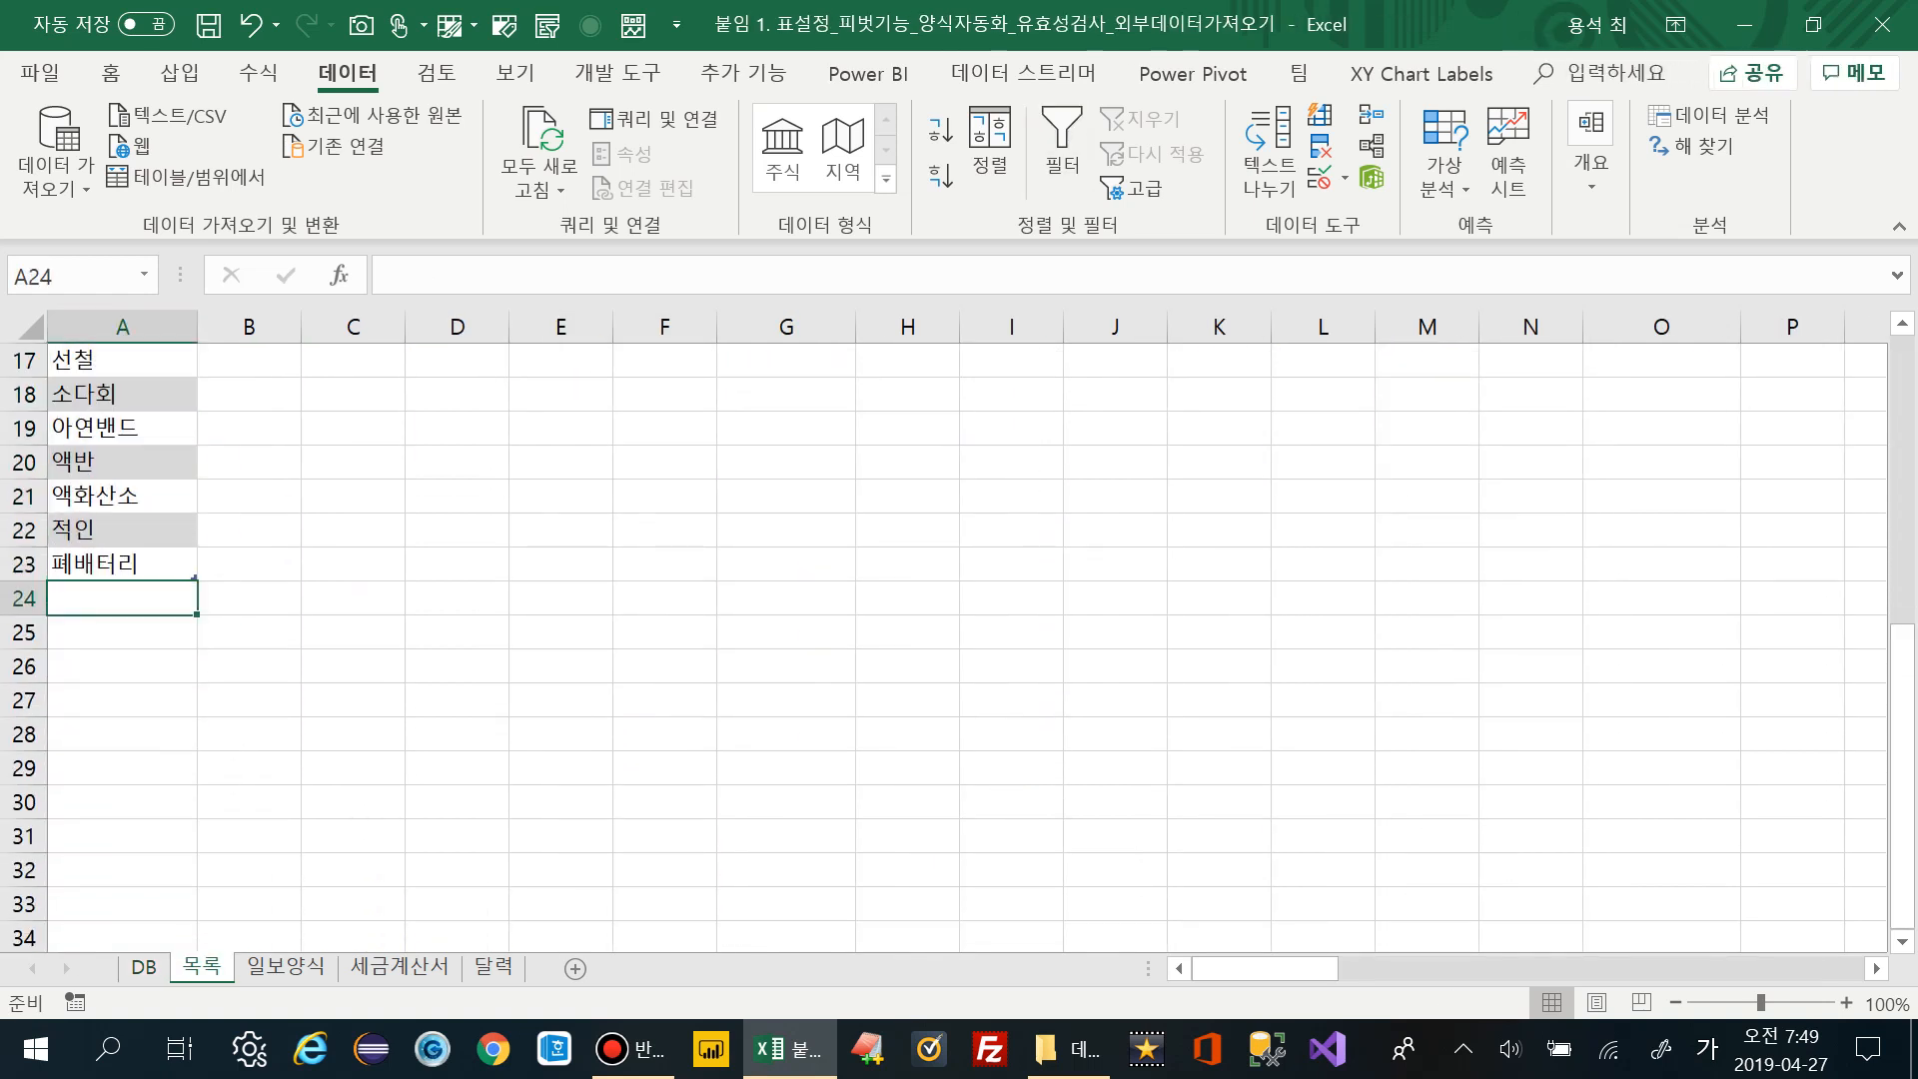
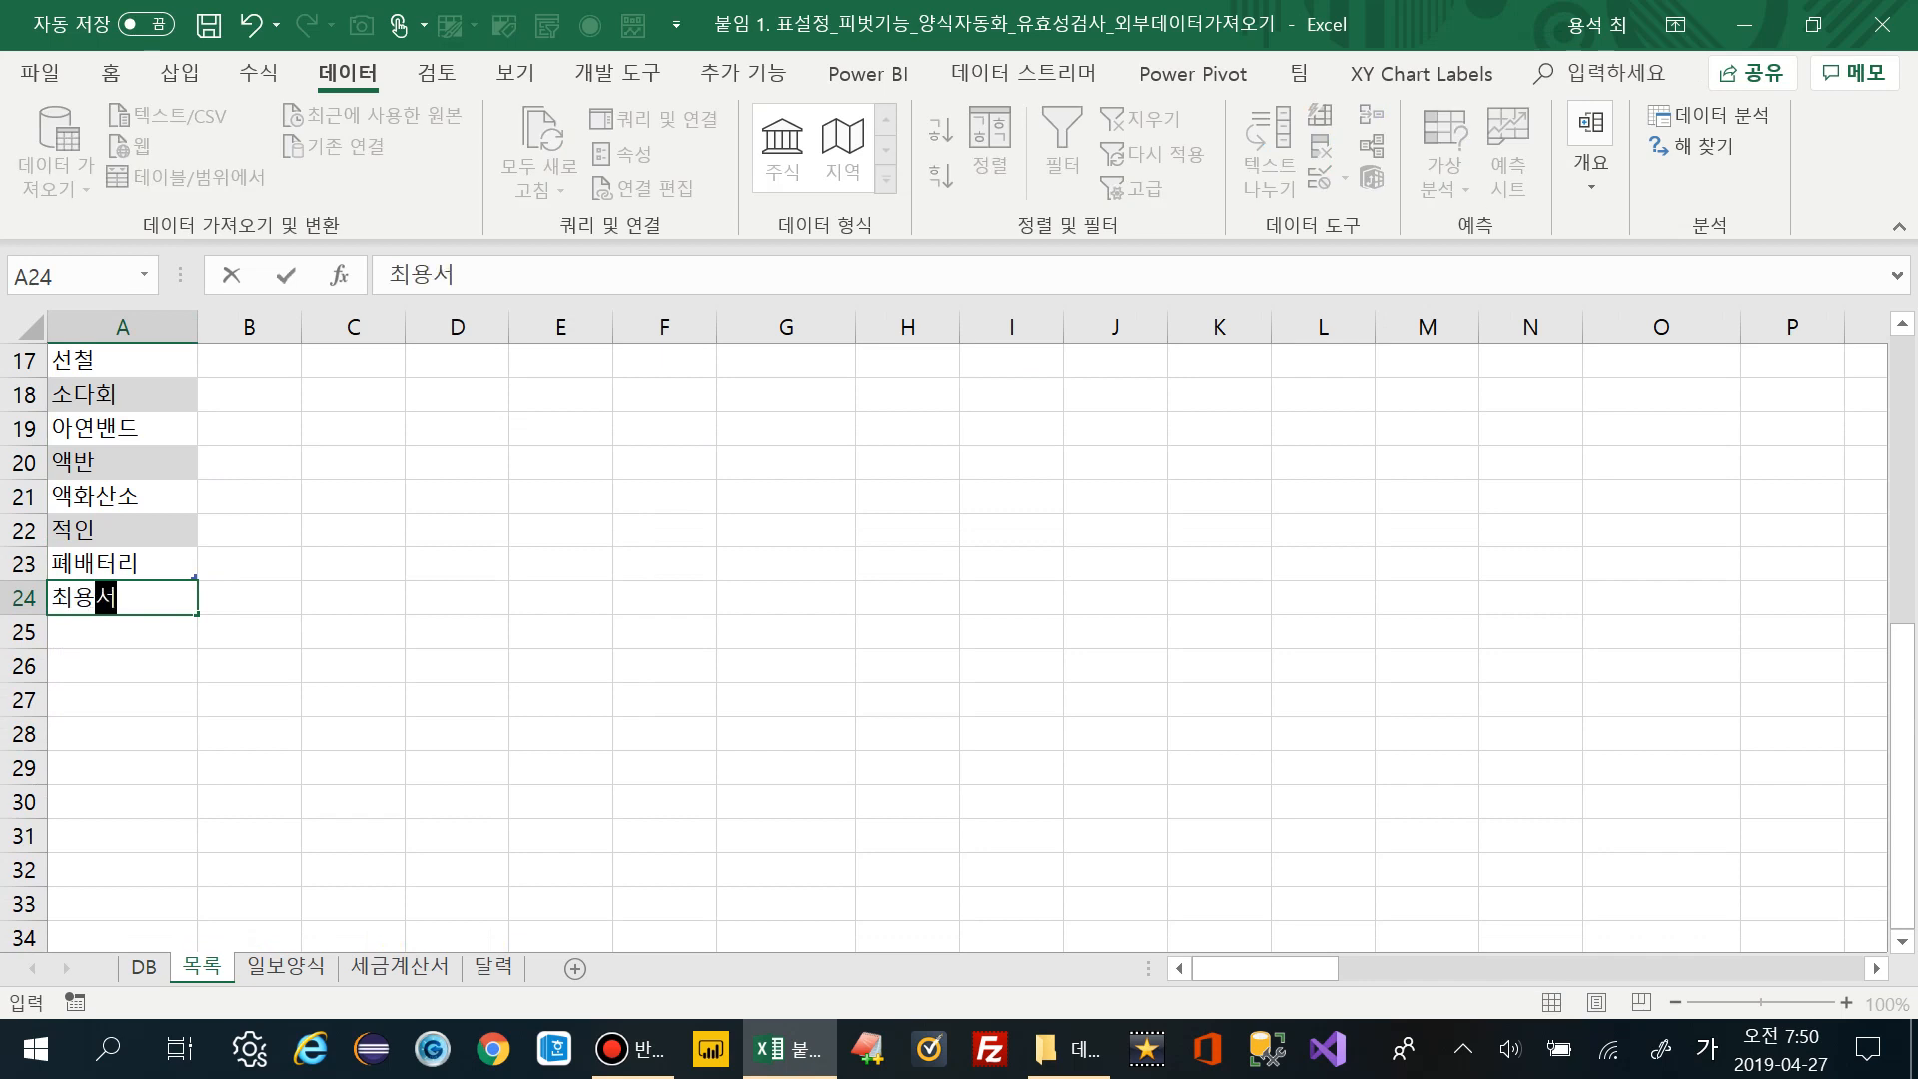
pyautogui.press('Return')
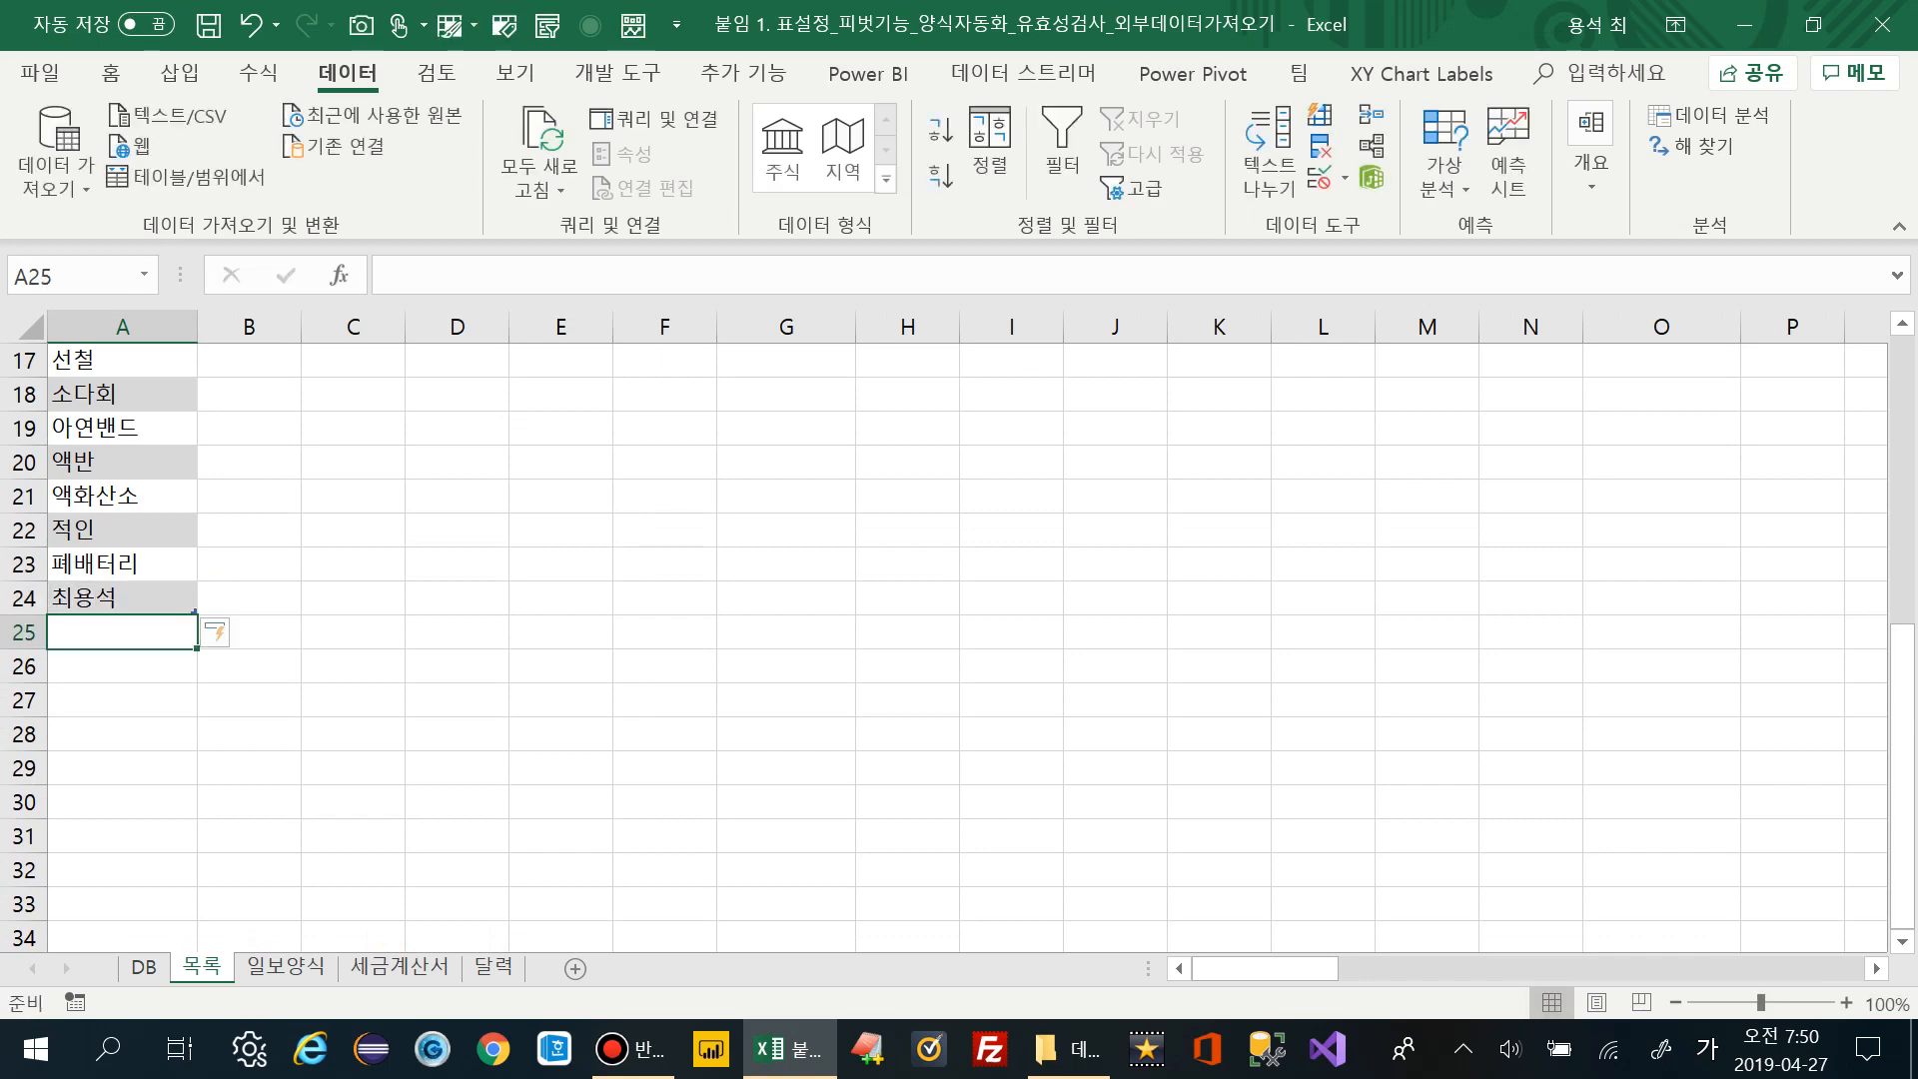
# Back on DB, reopen D2's dropdown to confirm the new last item appears
pyautogui.click(144, 967)
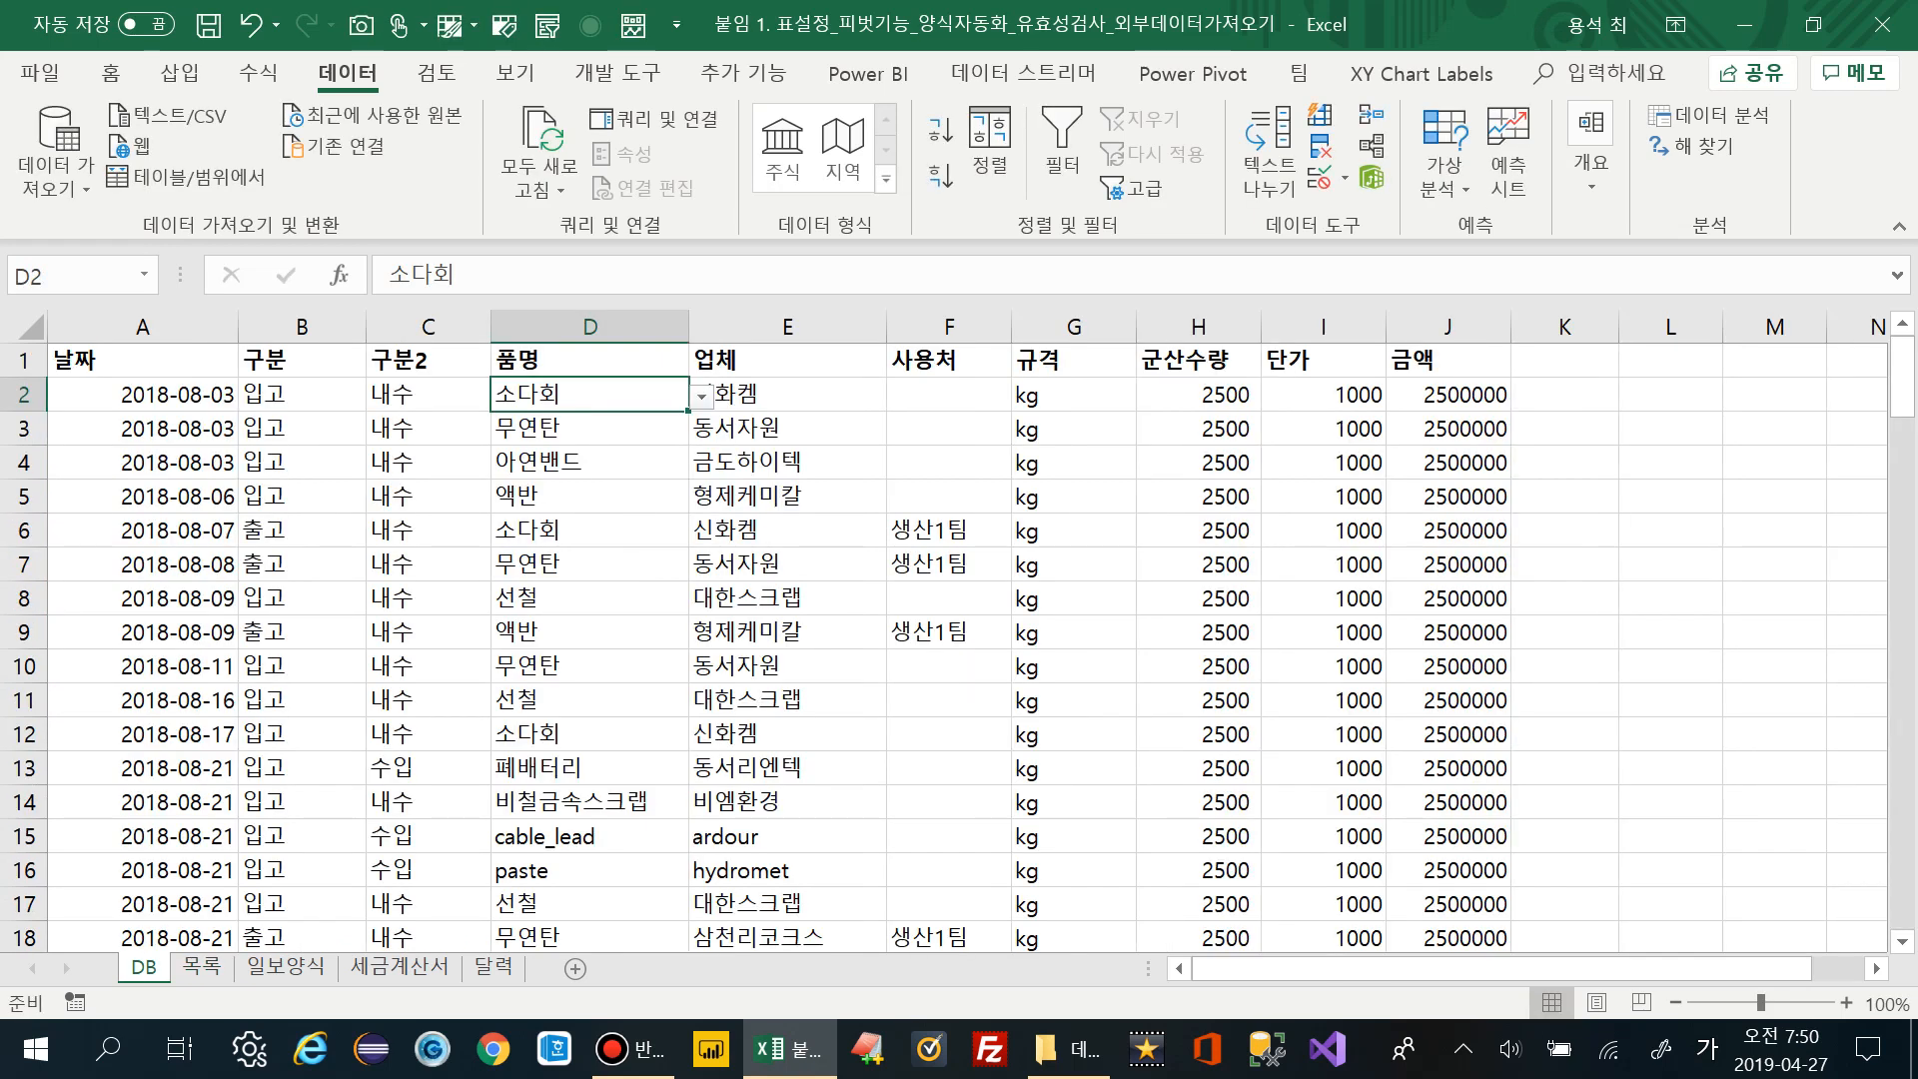
pyautogui.hotkey('alt', 'Down')
pyautogui.press('End')
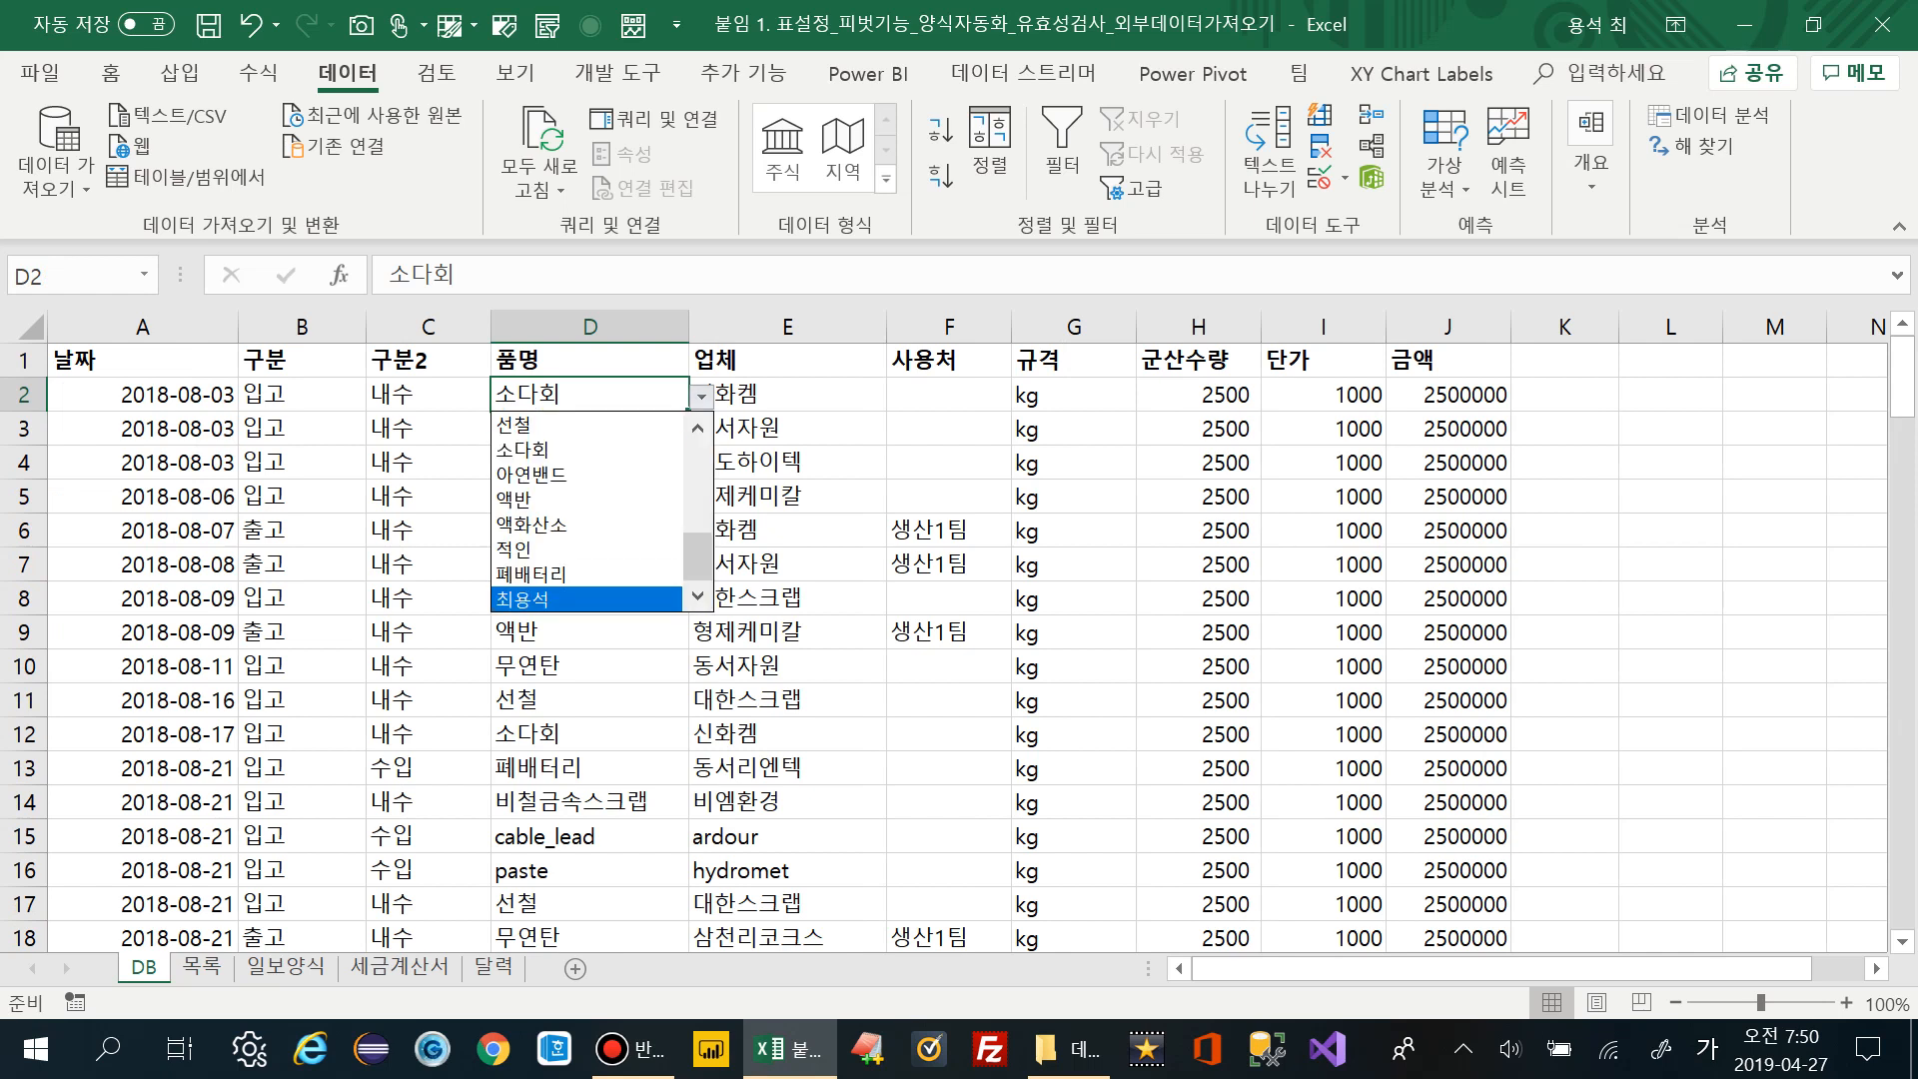
pyautogui.press('Up')
pyautogui.press('Escape')
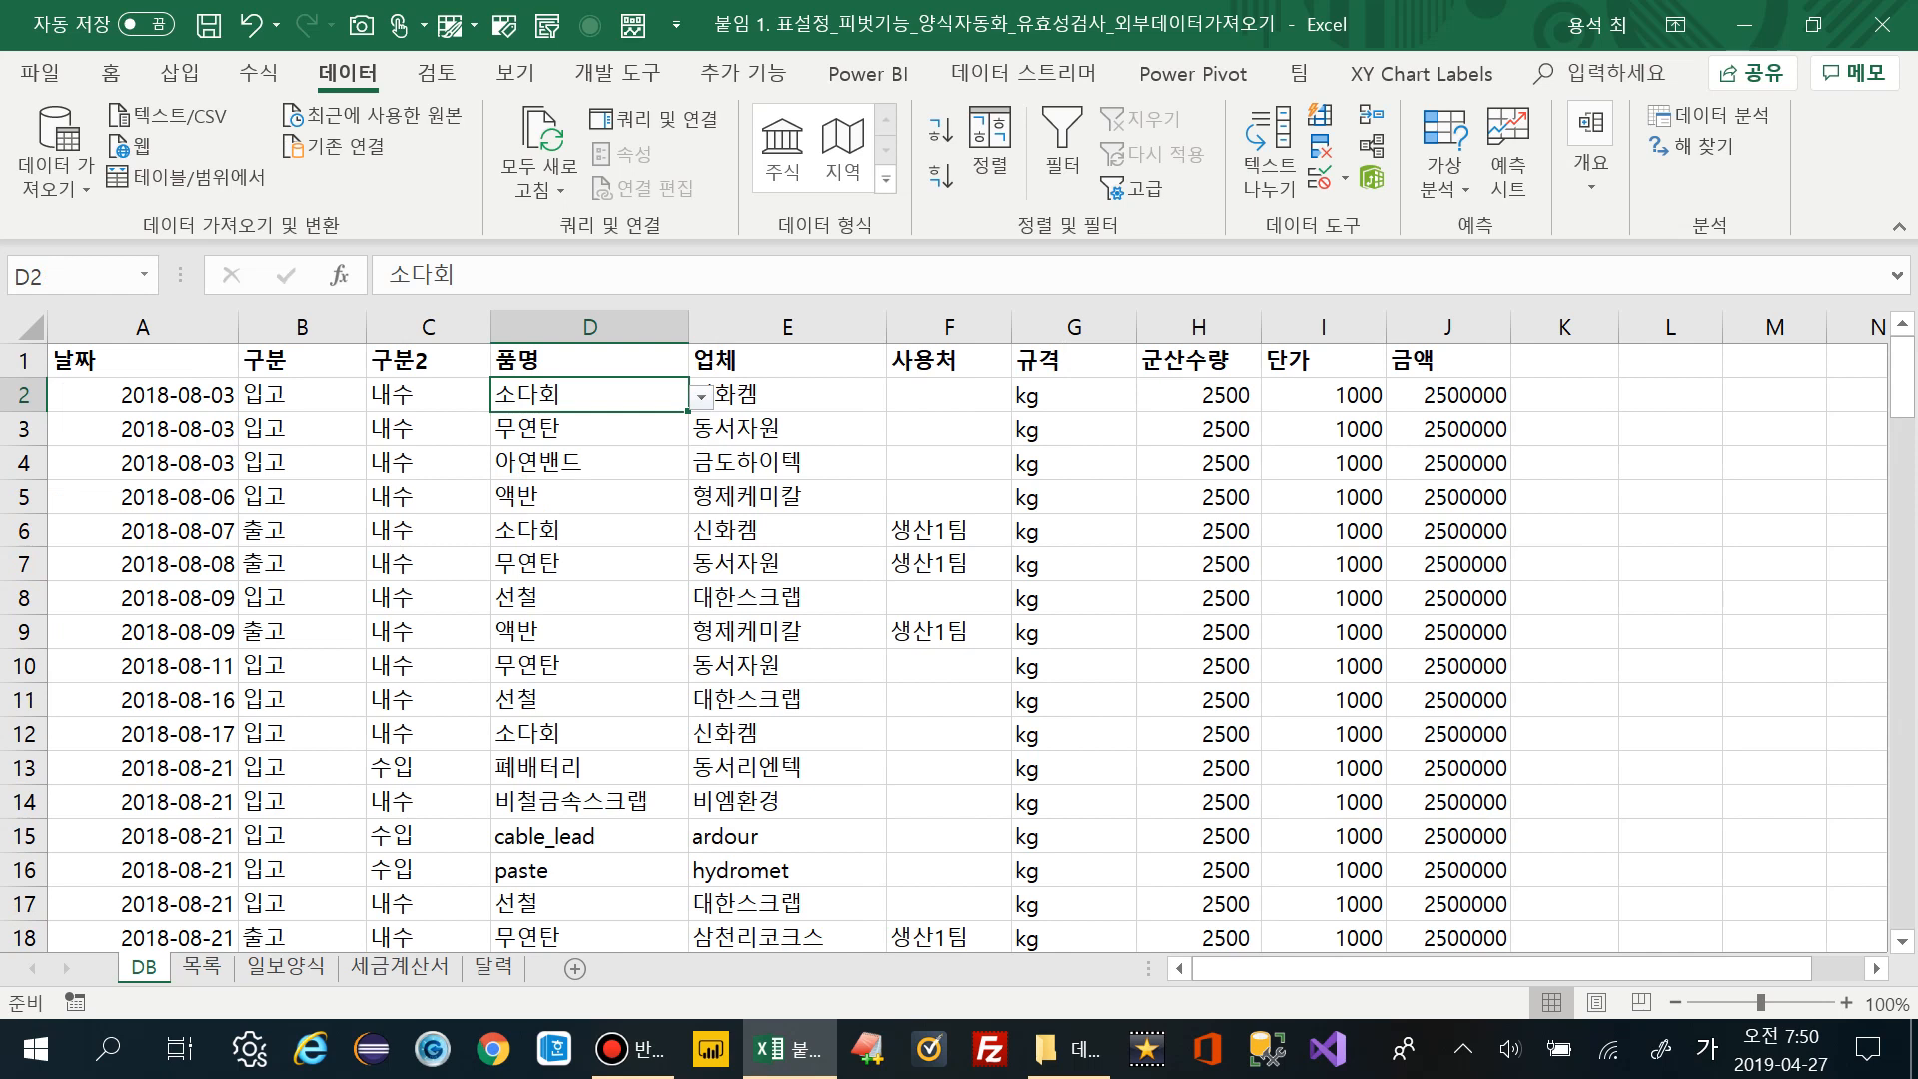
pyautogui.click(787, 326)
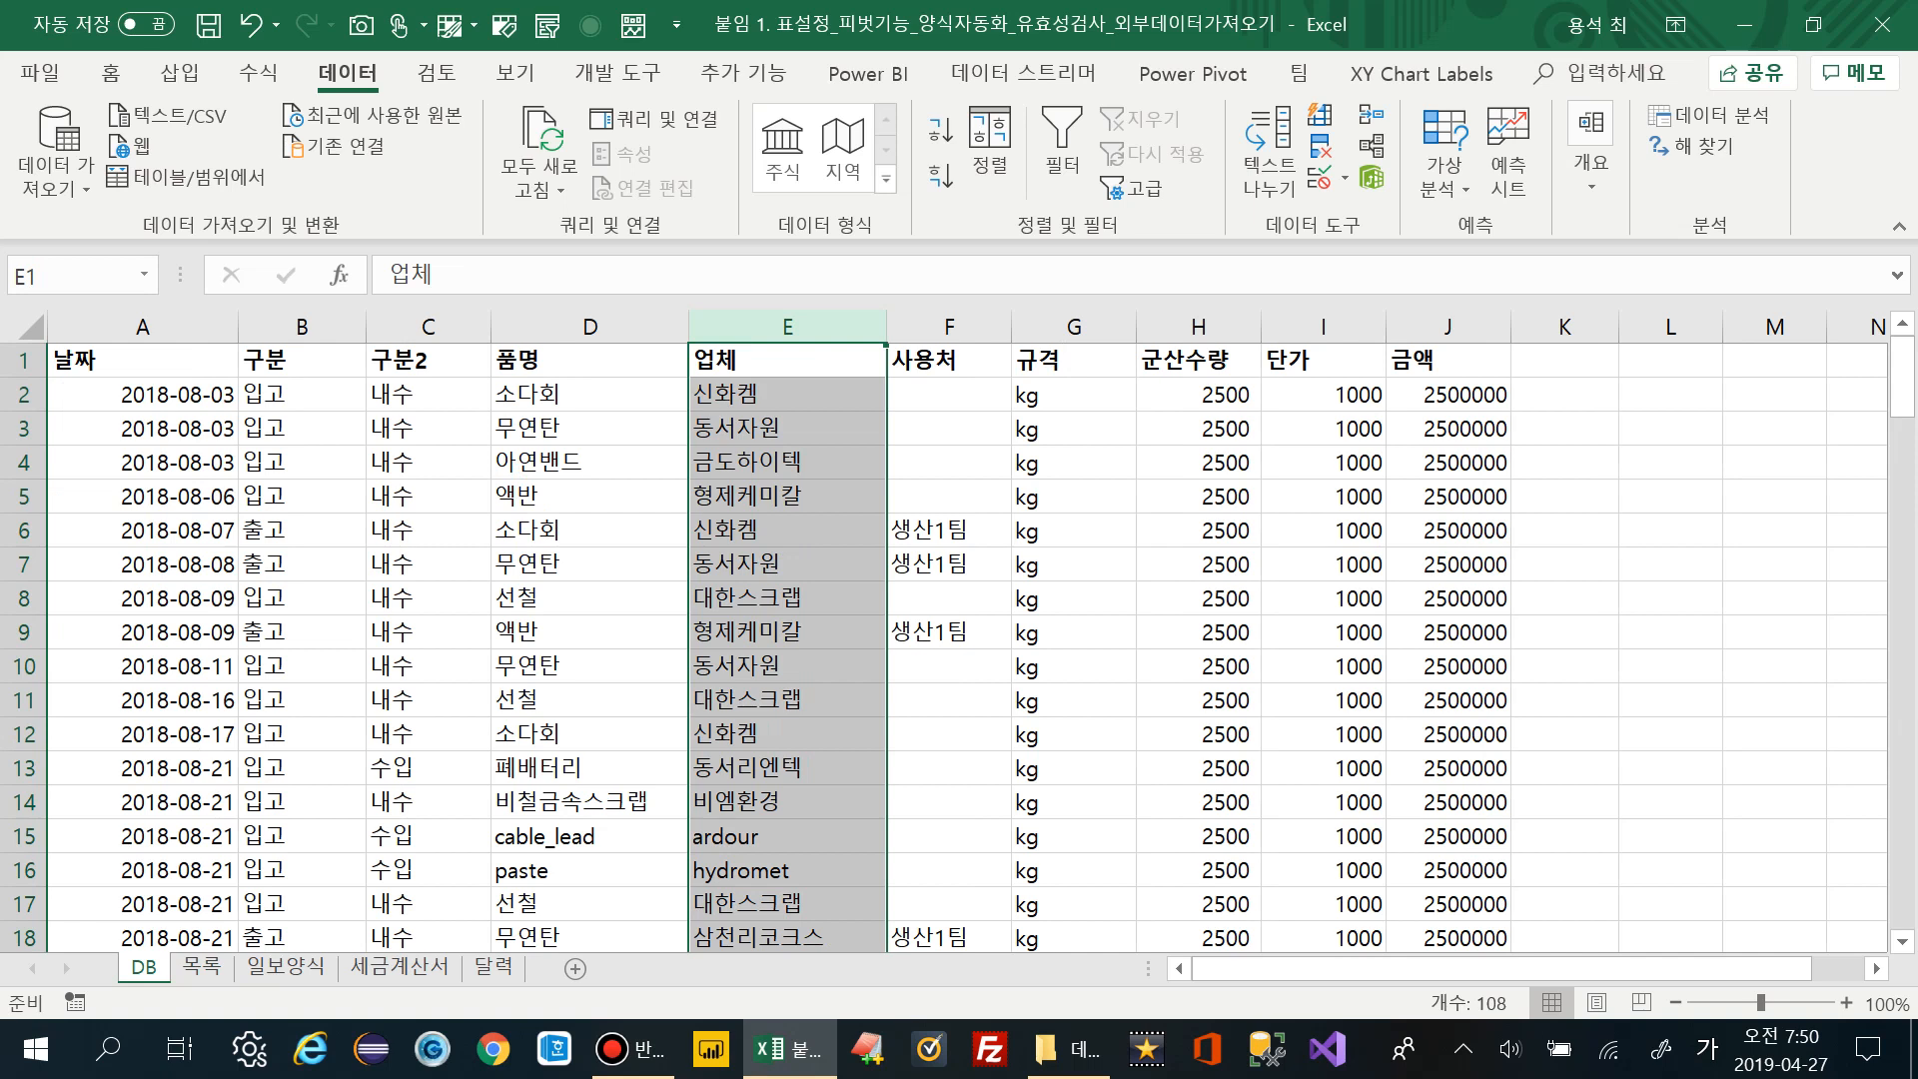
pyautogui.click(590, 393)
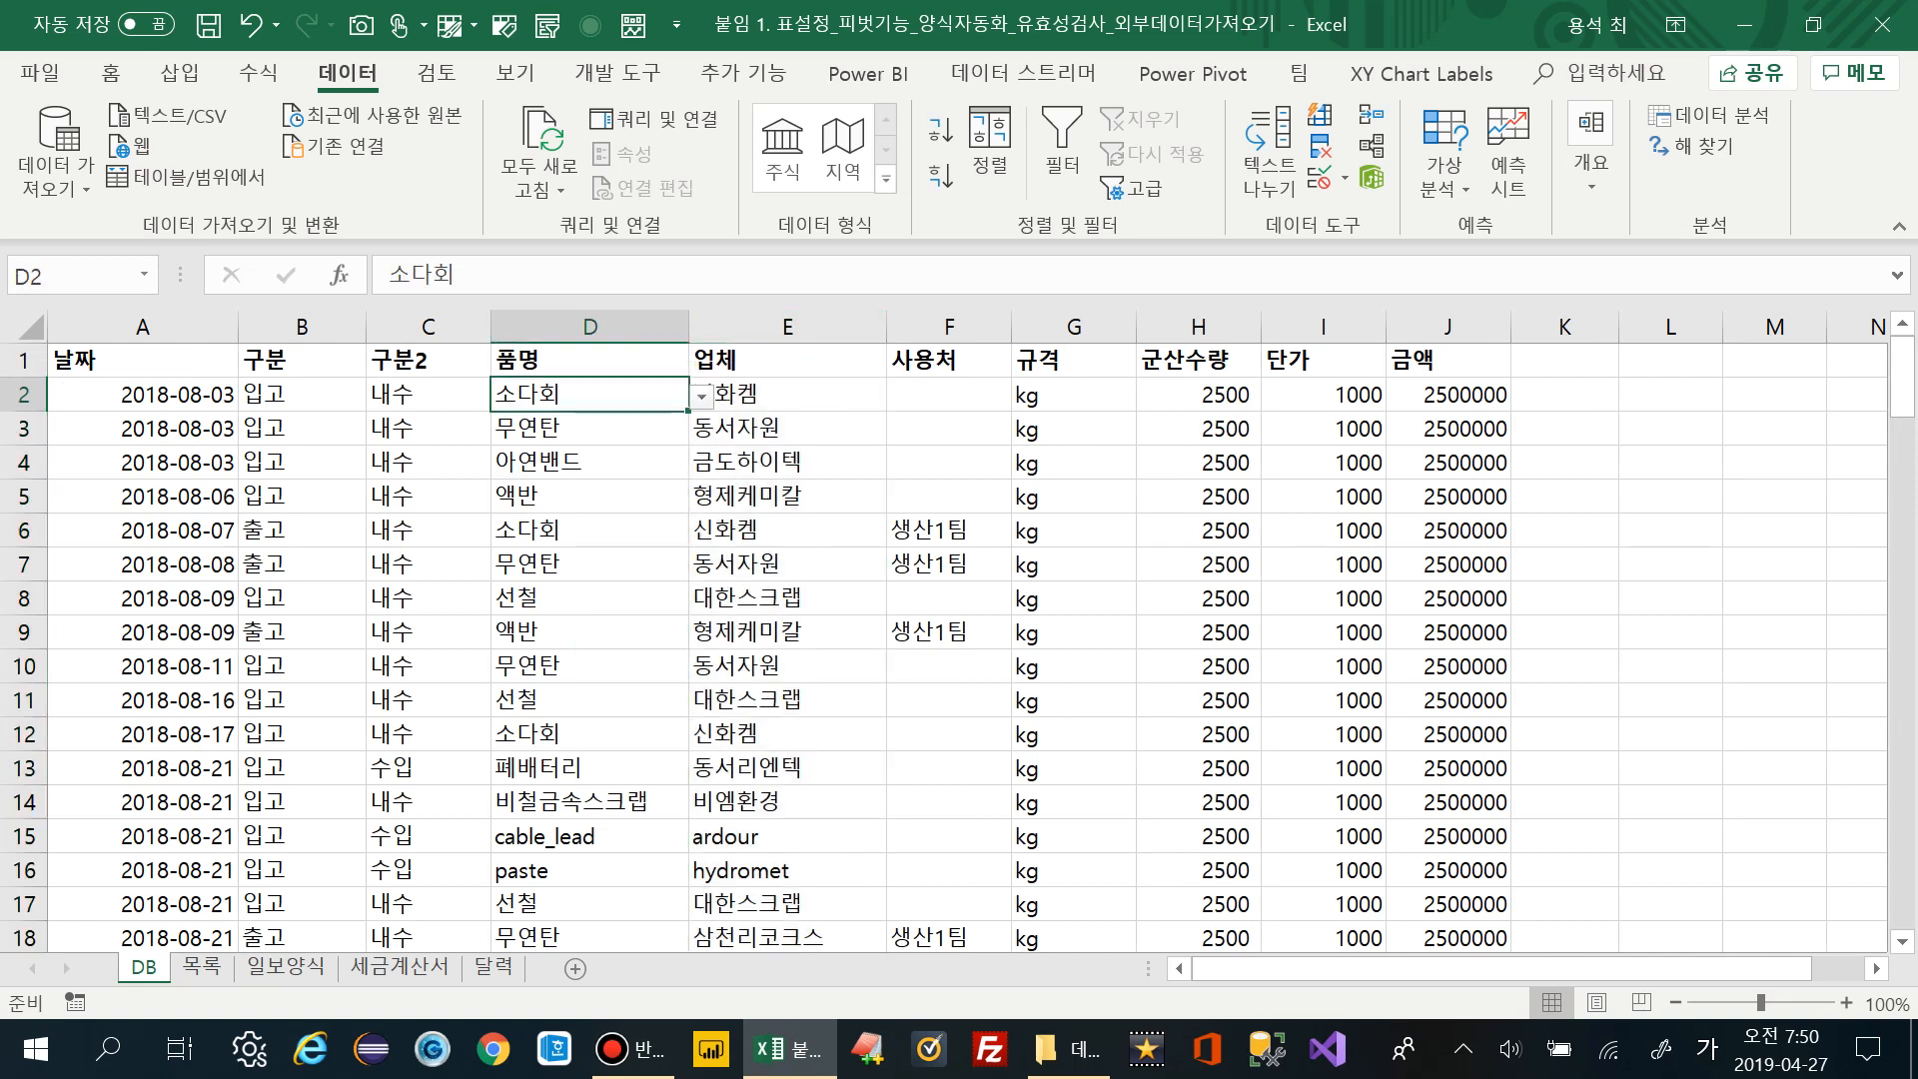
pyautogui.click(787, 393)
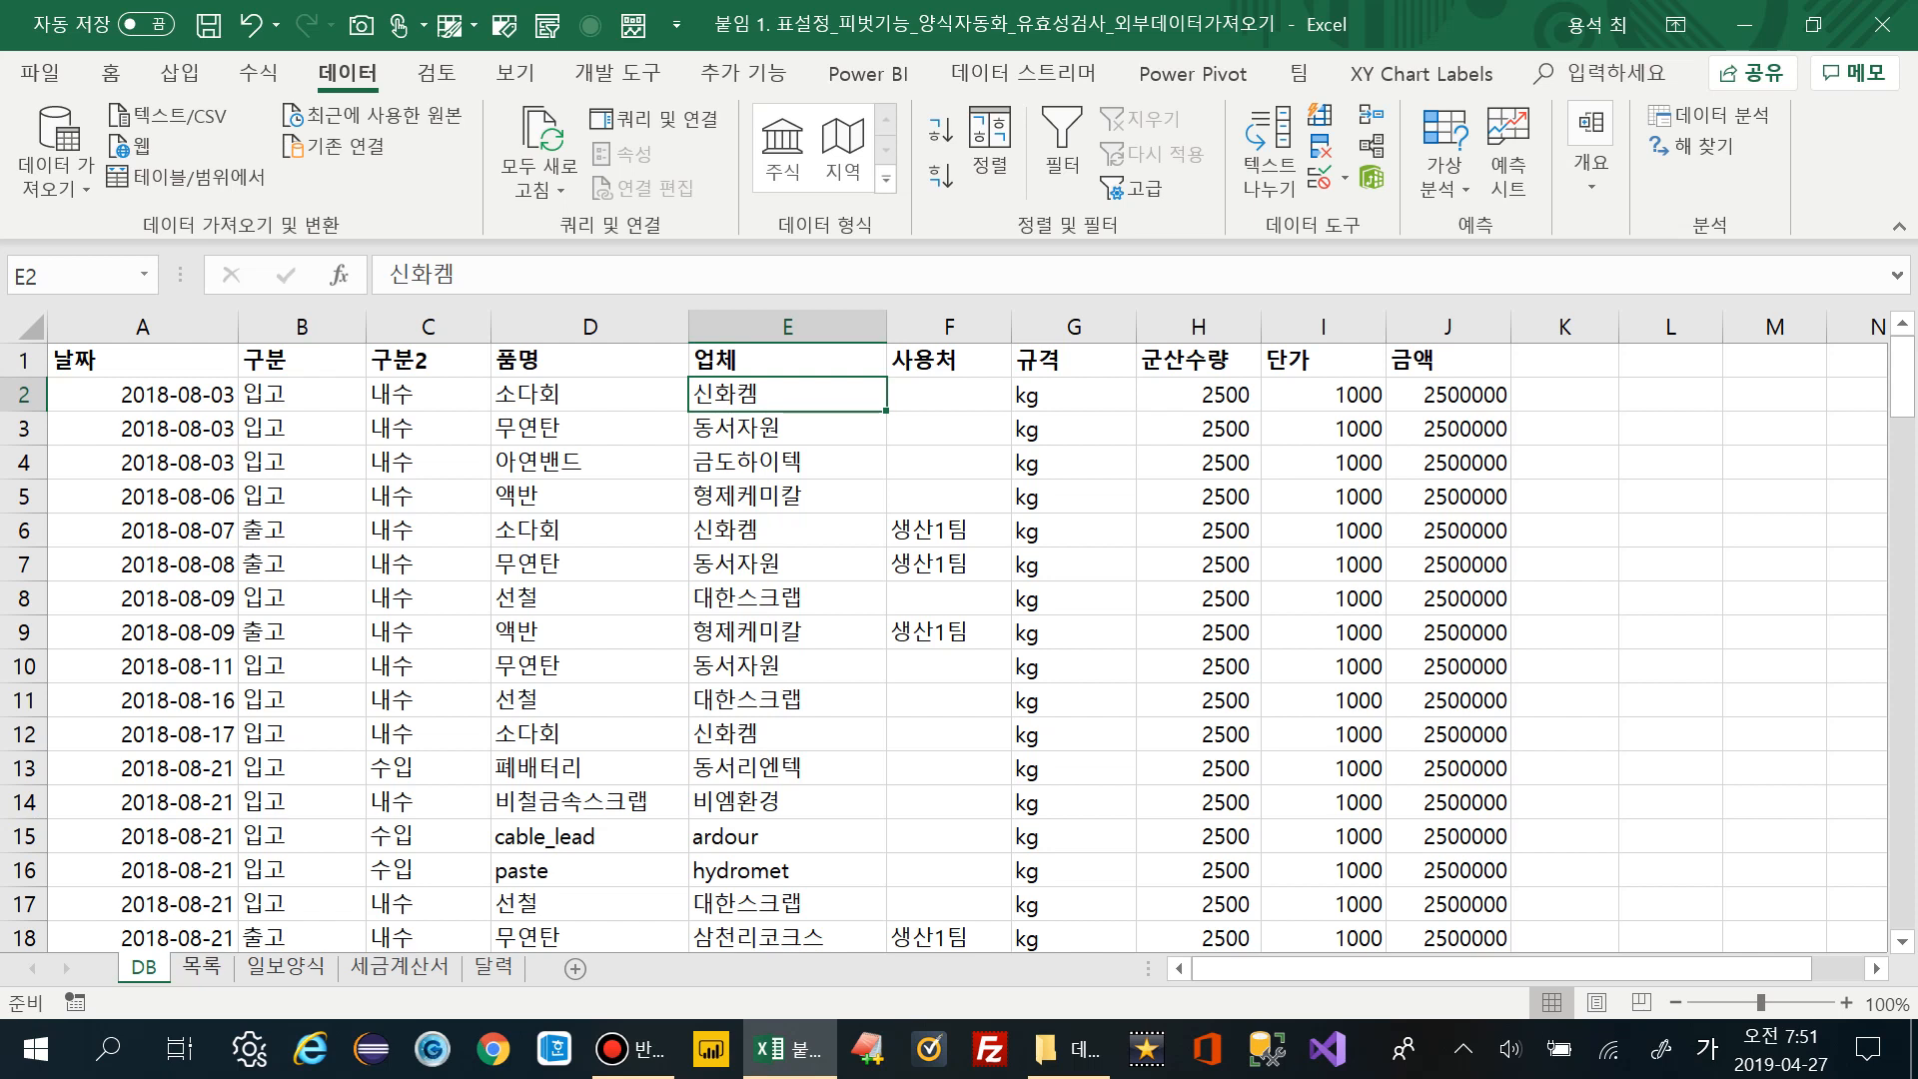
# Format the abs supplier list C1:C3 on 목록 as a table with headers
pyautogui.hotkey('ctrl', 'pagedown')
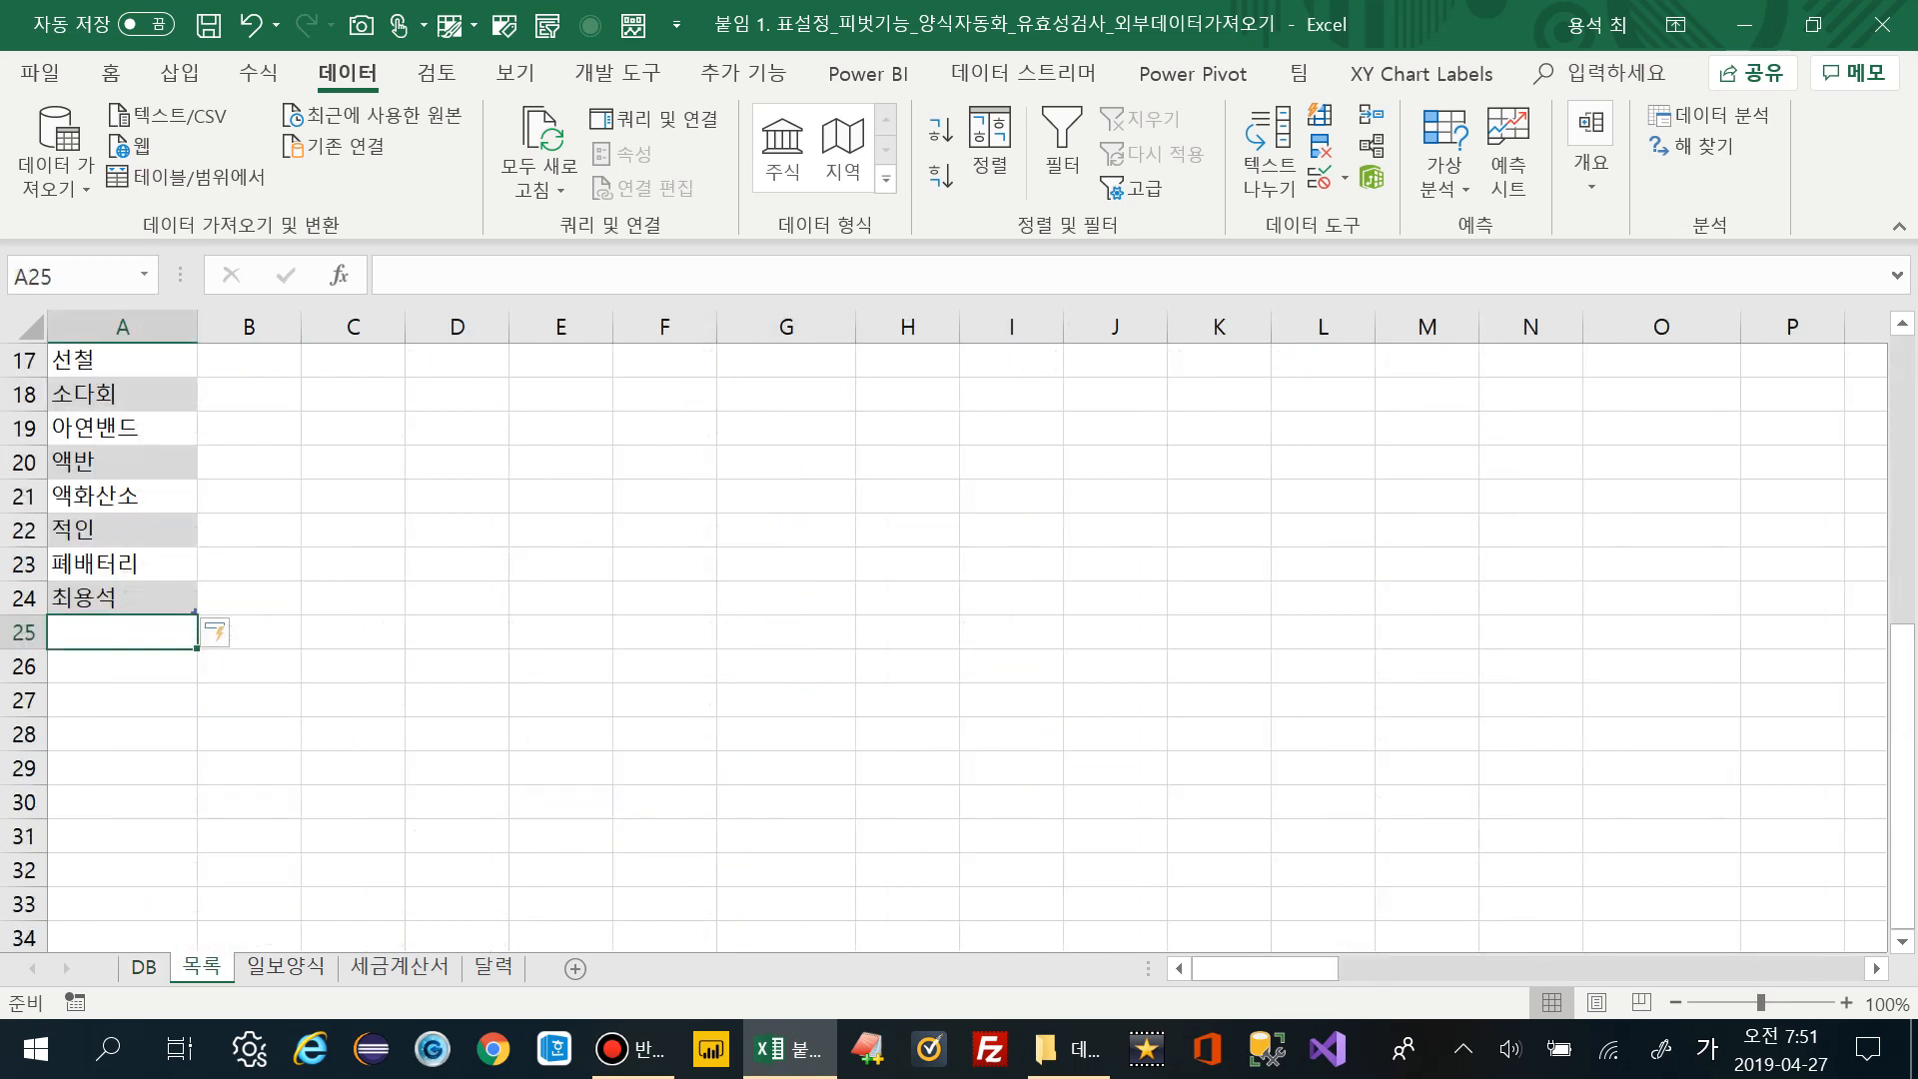
pyautogui.scroll(5, 959, 639)
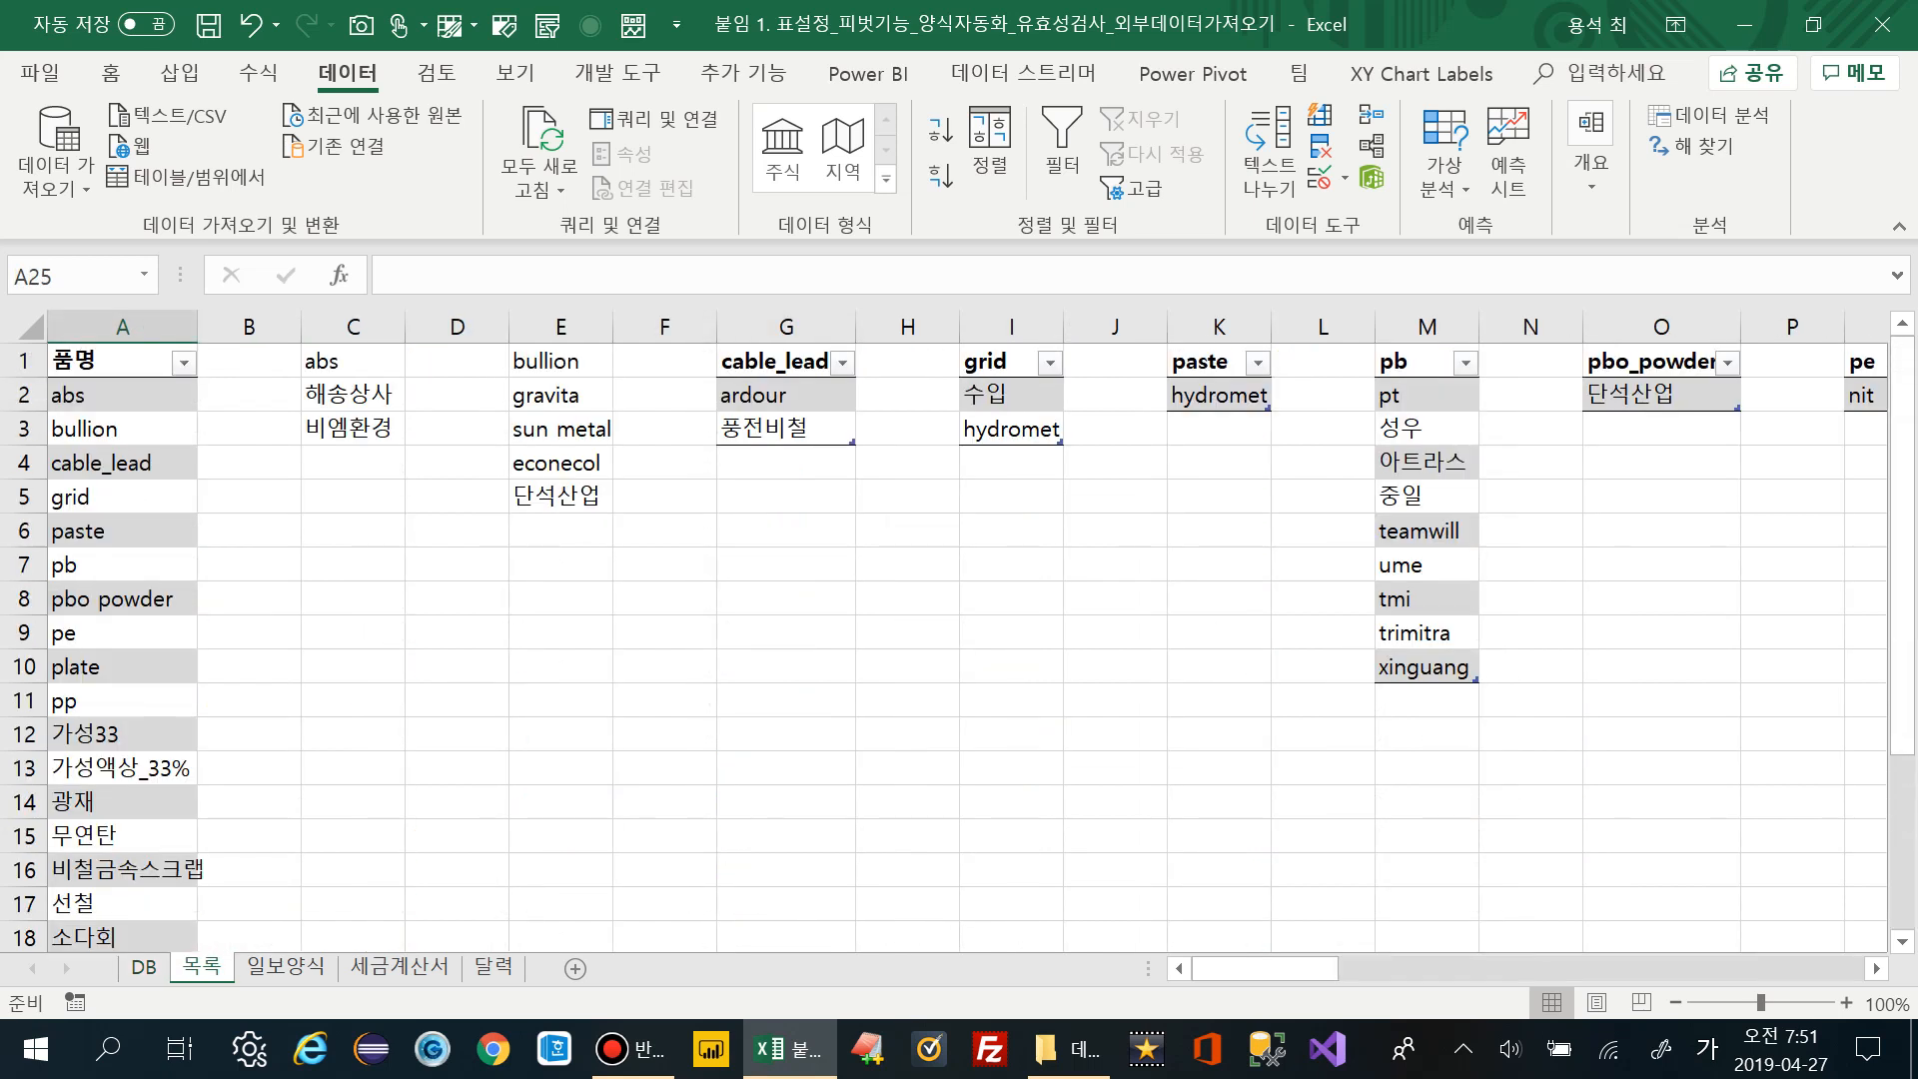
pyautogui.click(122, 395)
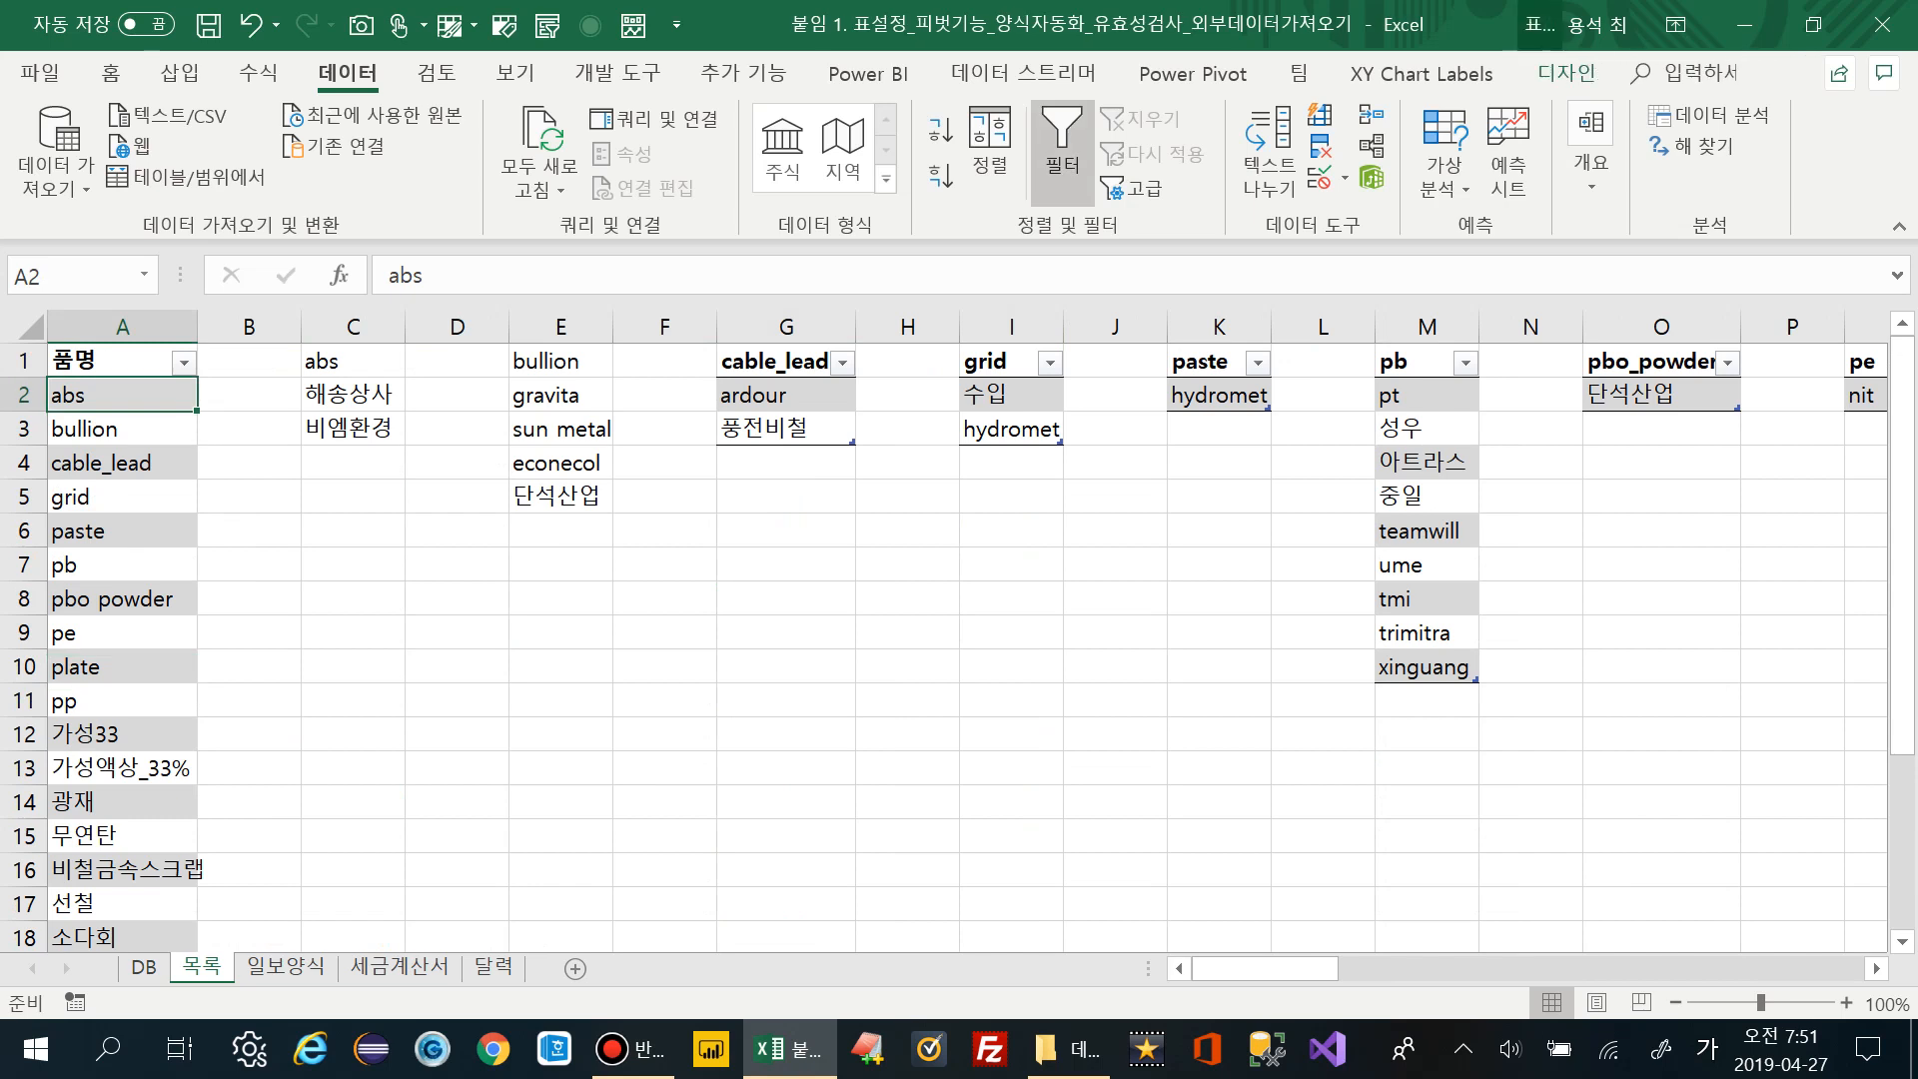
pyautogui.moveTo(353, 361); pyautogui.dragTo(352, 429)
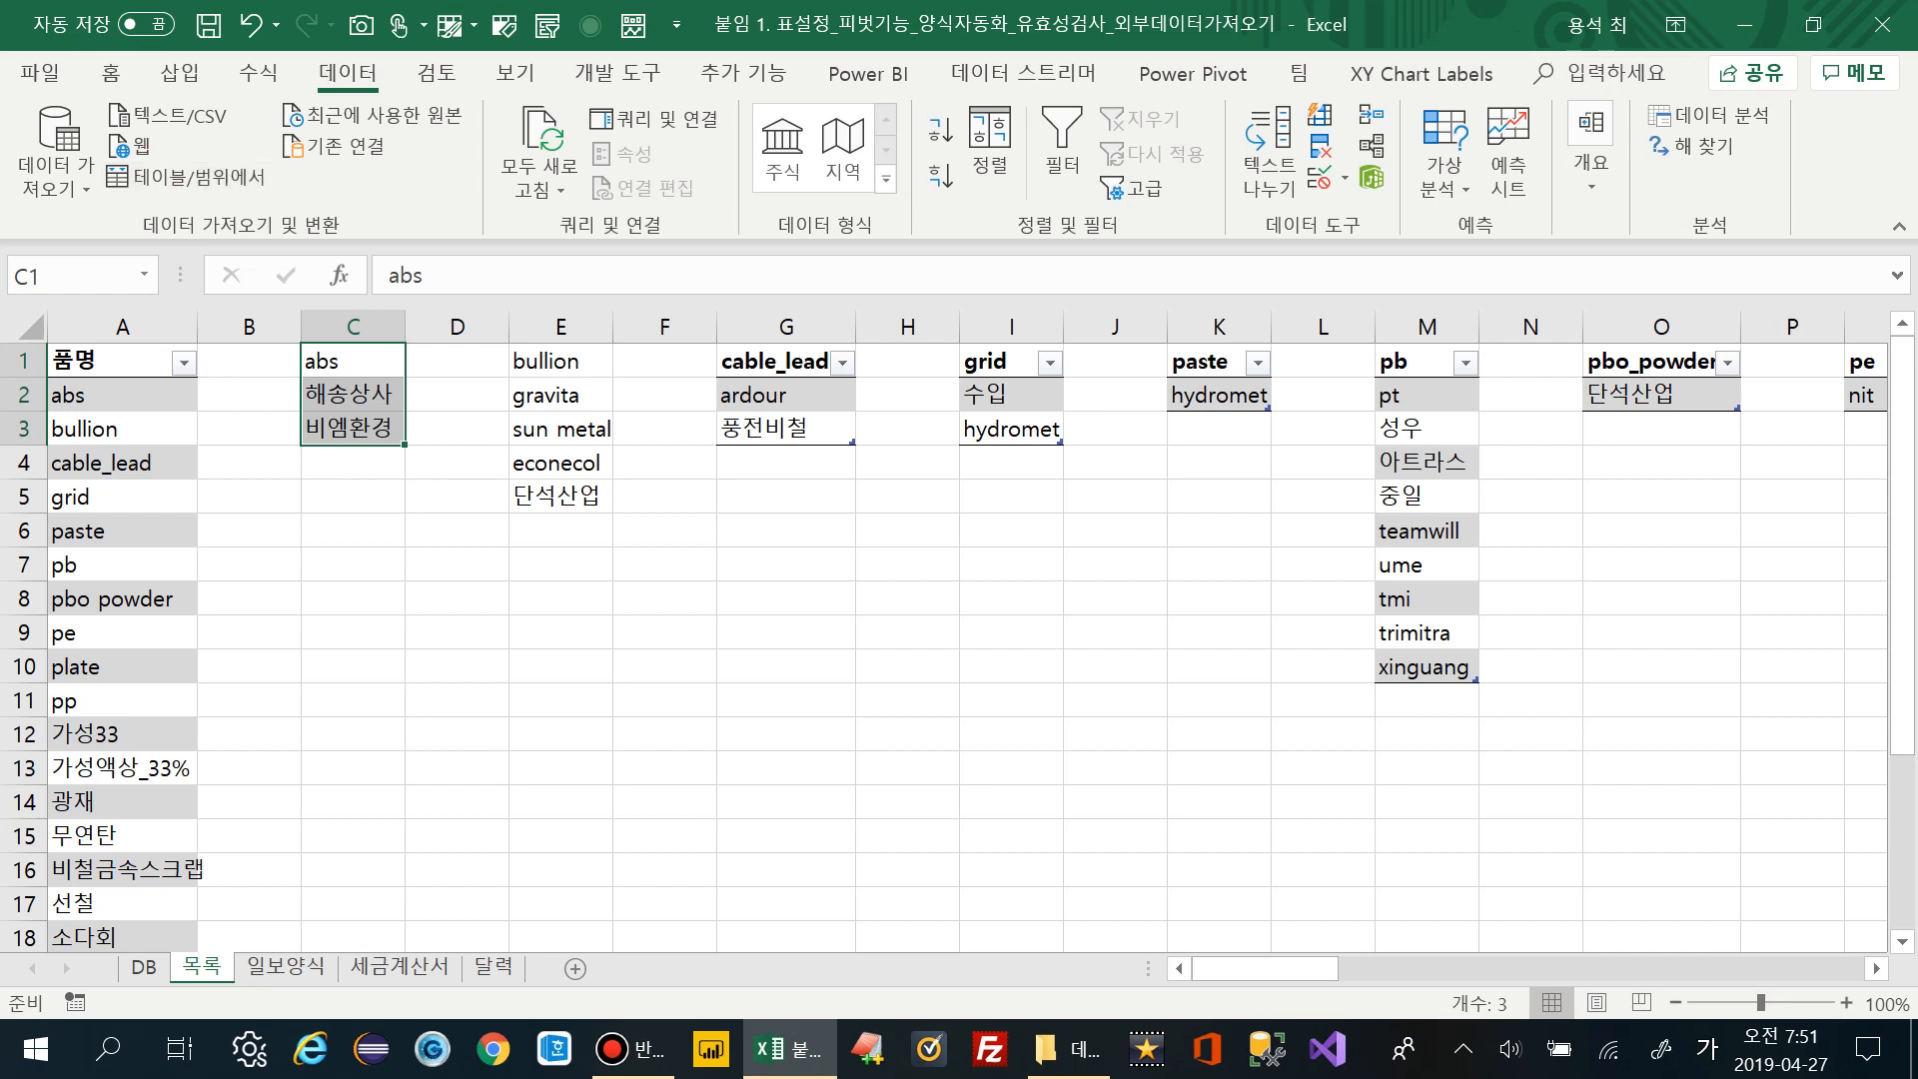
pyautogui.click(110, 72)
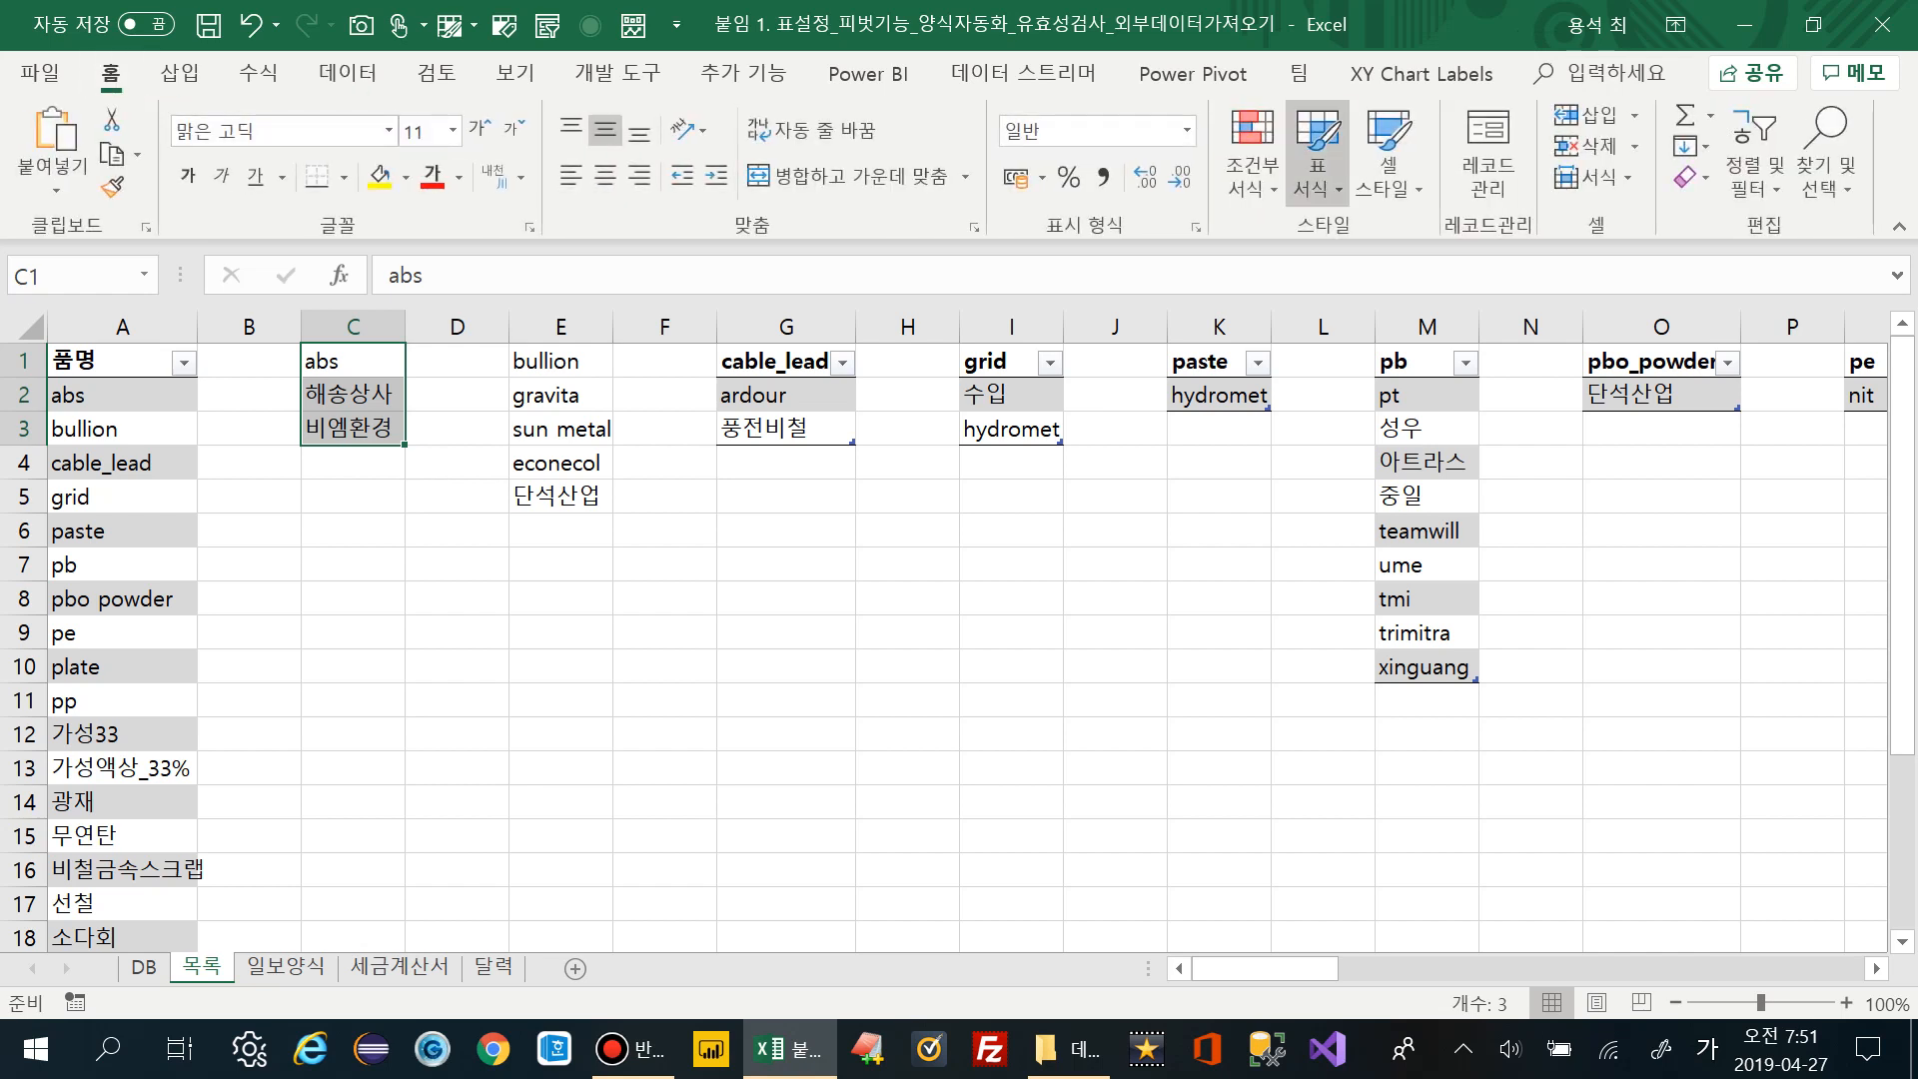
pyautogui.click(1317, 150)
pyautogui.click(1218, 280)
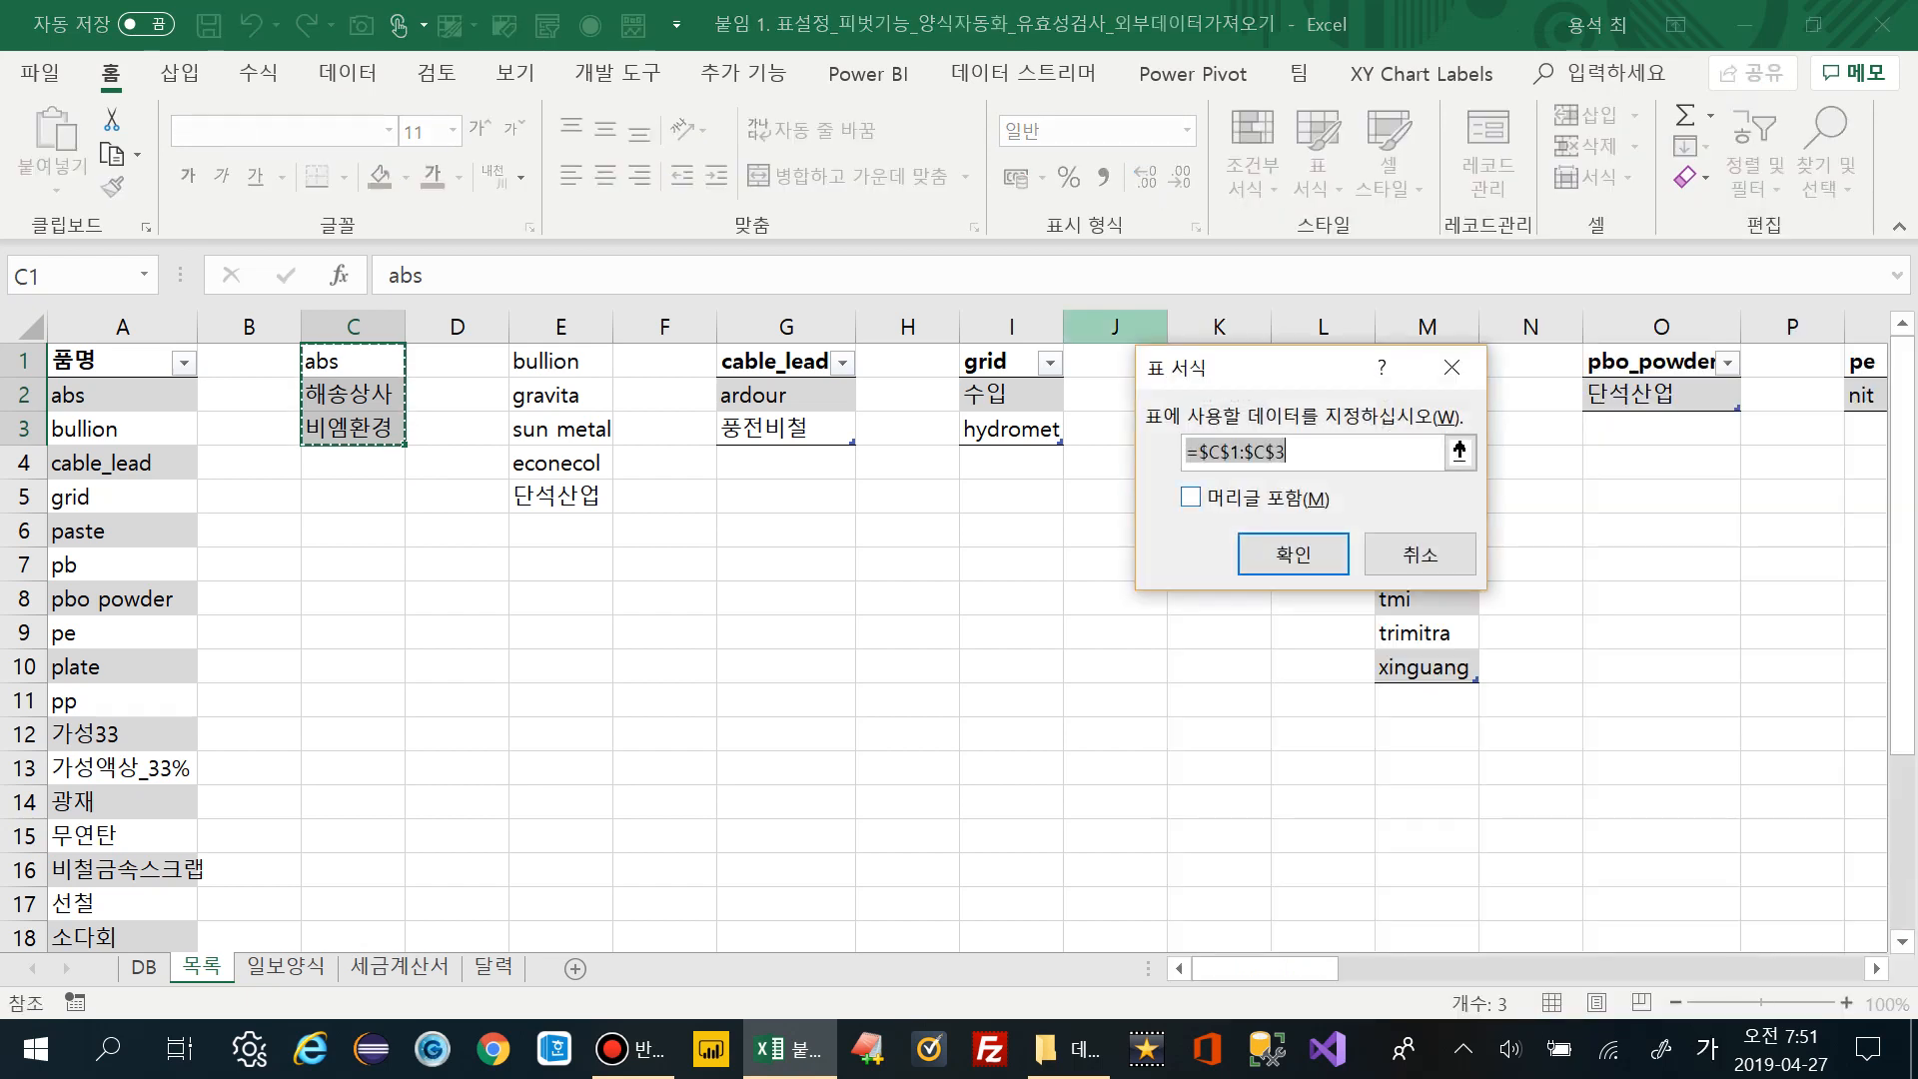
pyautogui.press('Tab')
pyautogui.press('space')
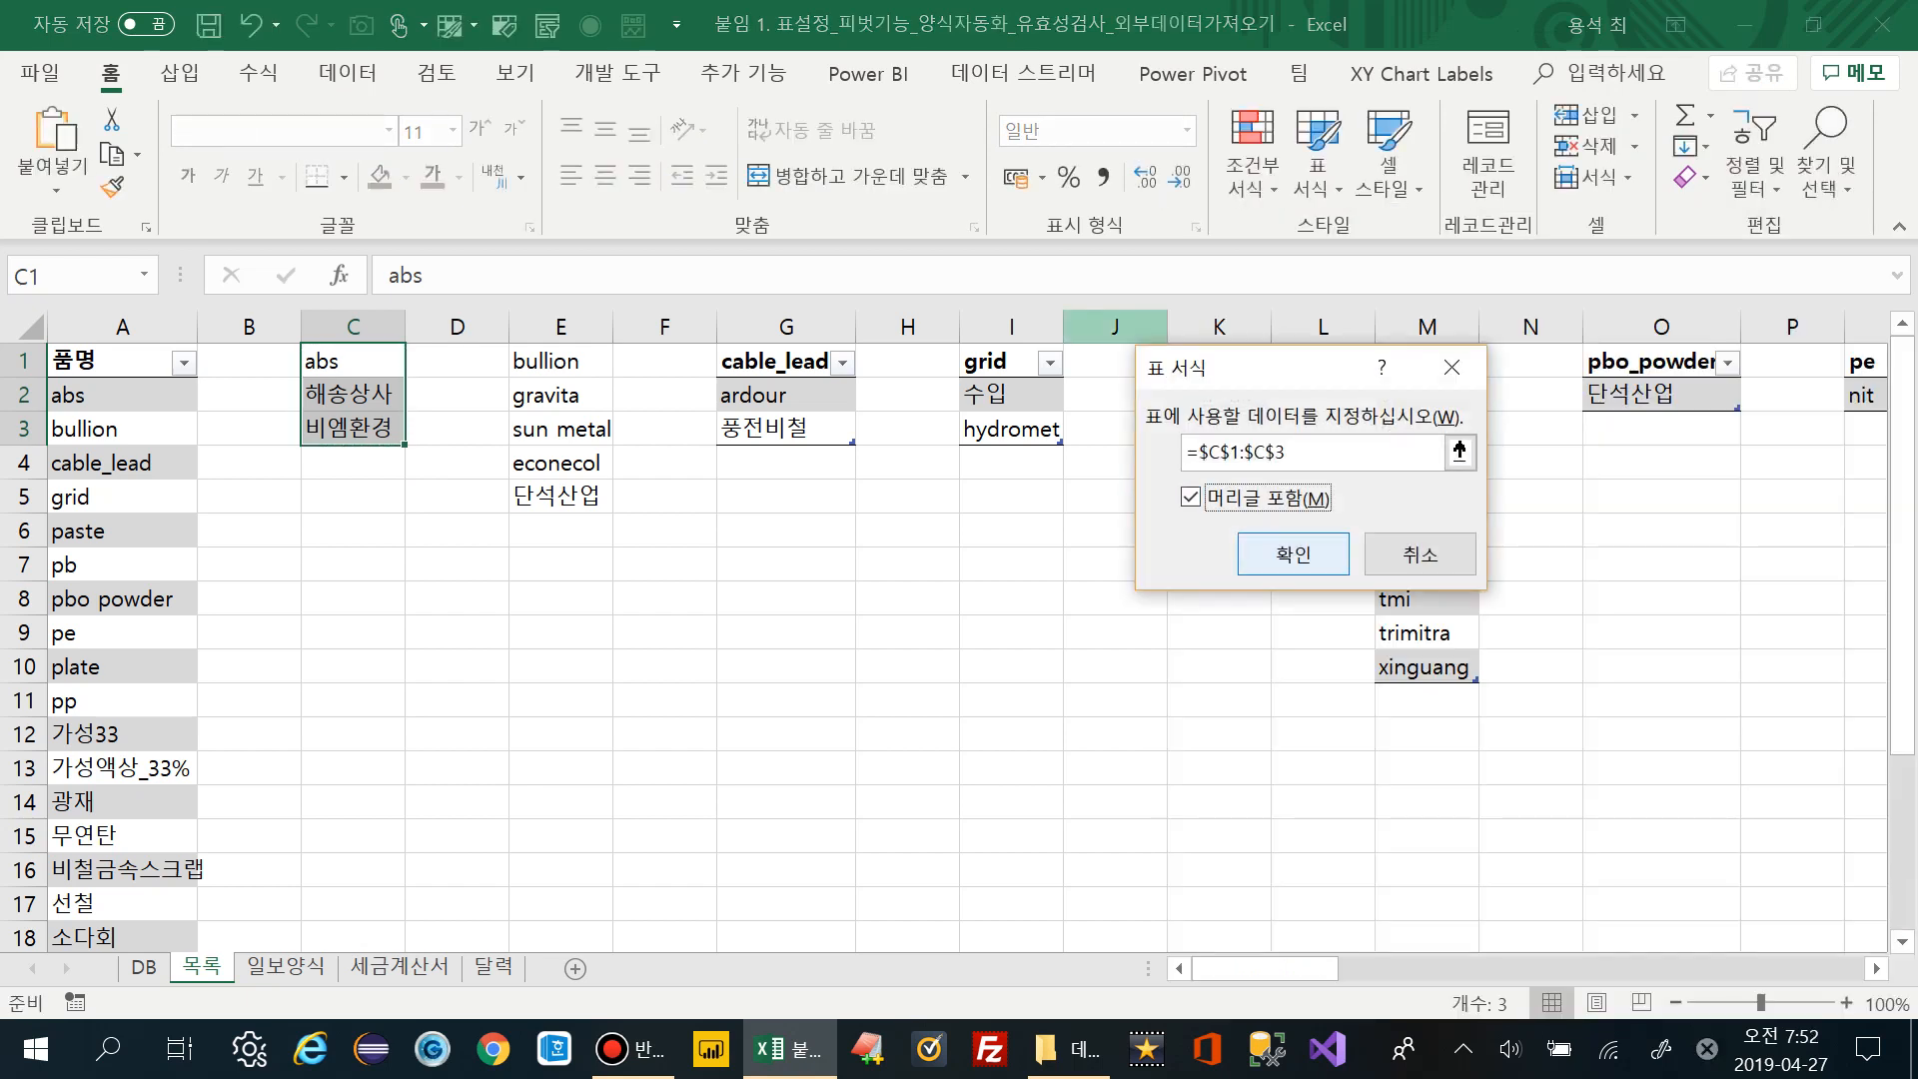
pyautogui.click(1292, 554)
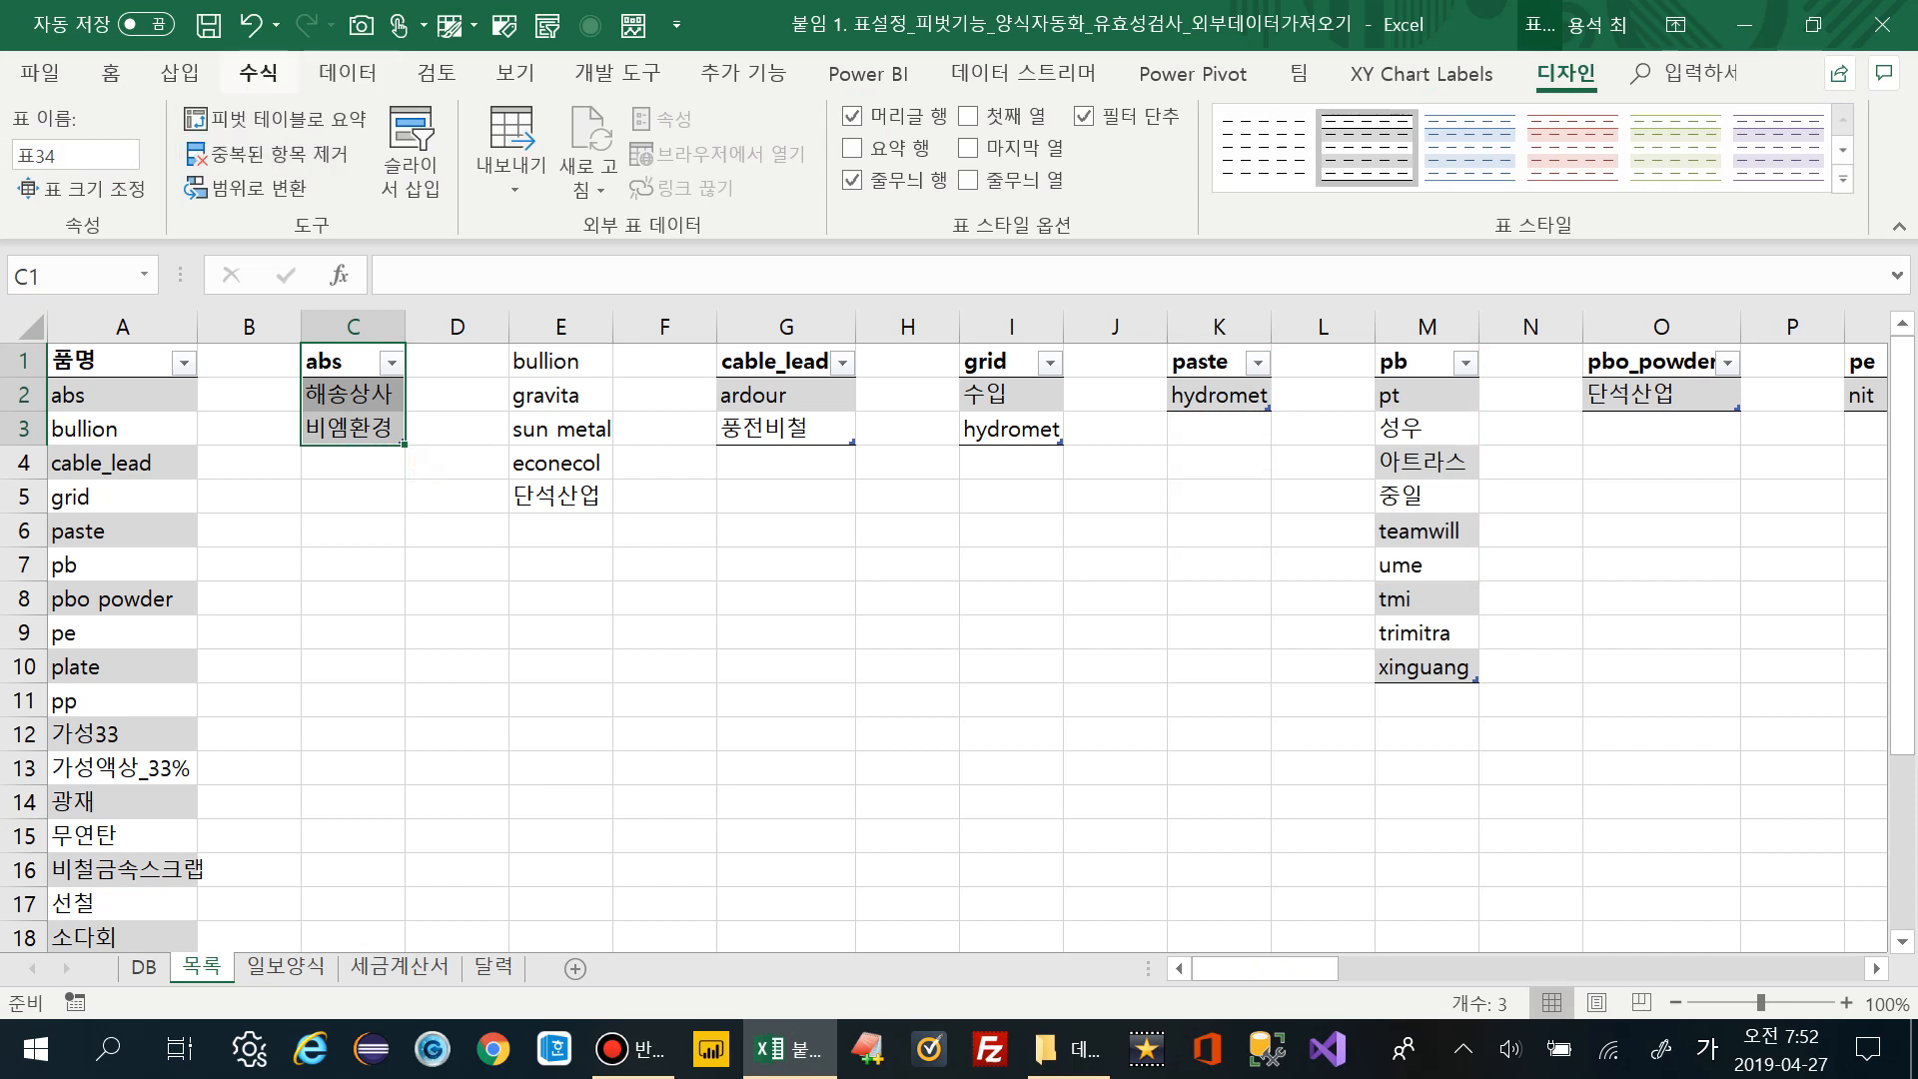
# Define the name abs from the list's first row and check its suppliers
pyautogui.click(257, 73)
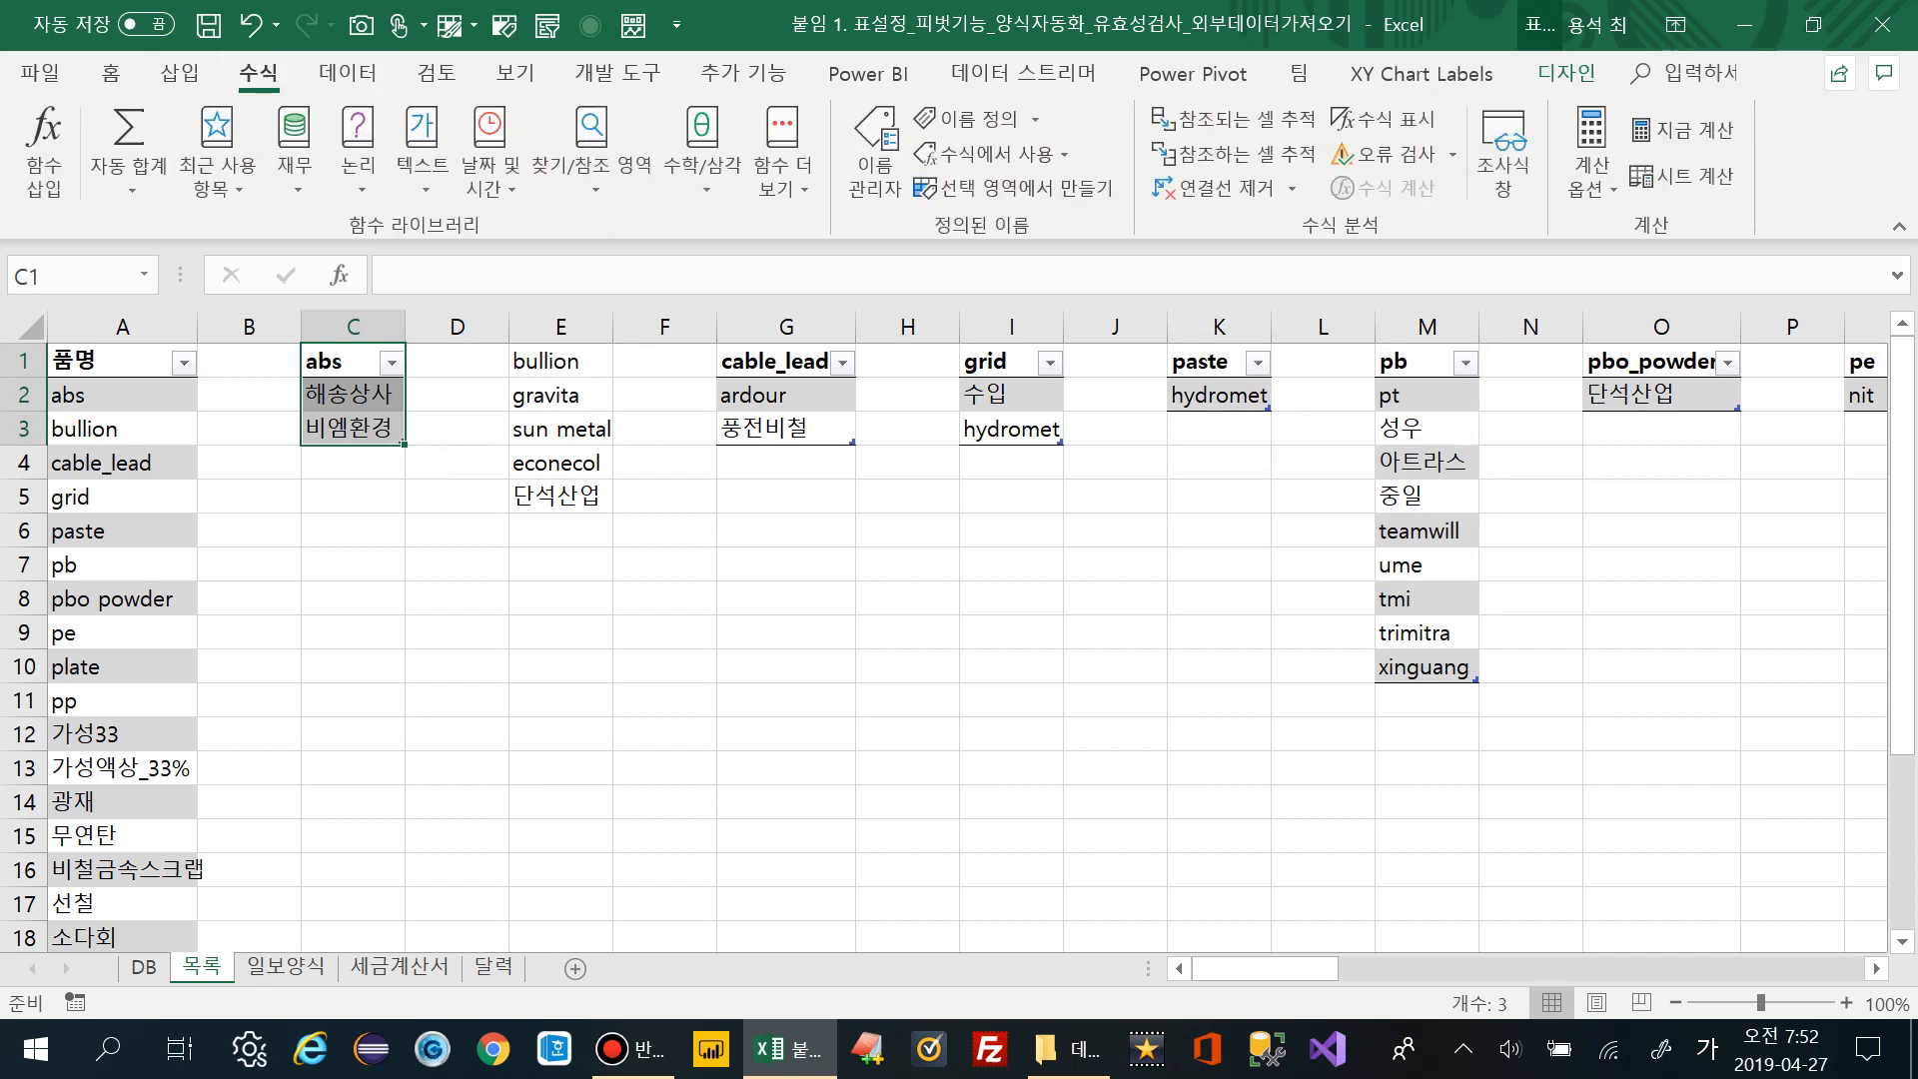
pyautogui.click(1014, 188)
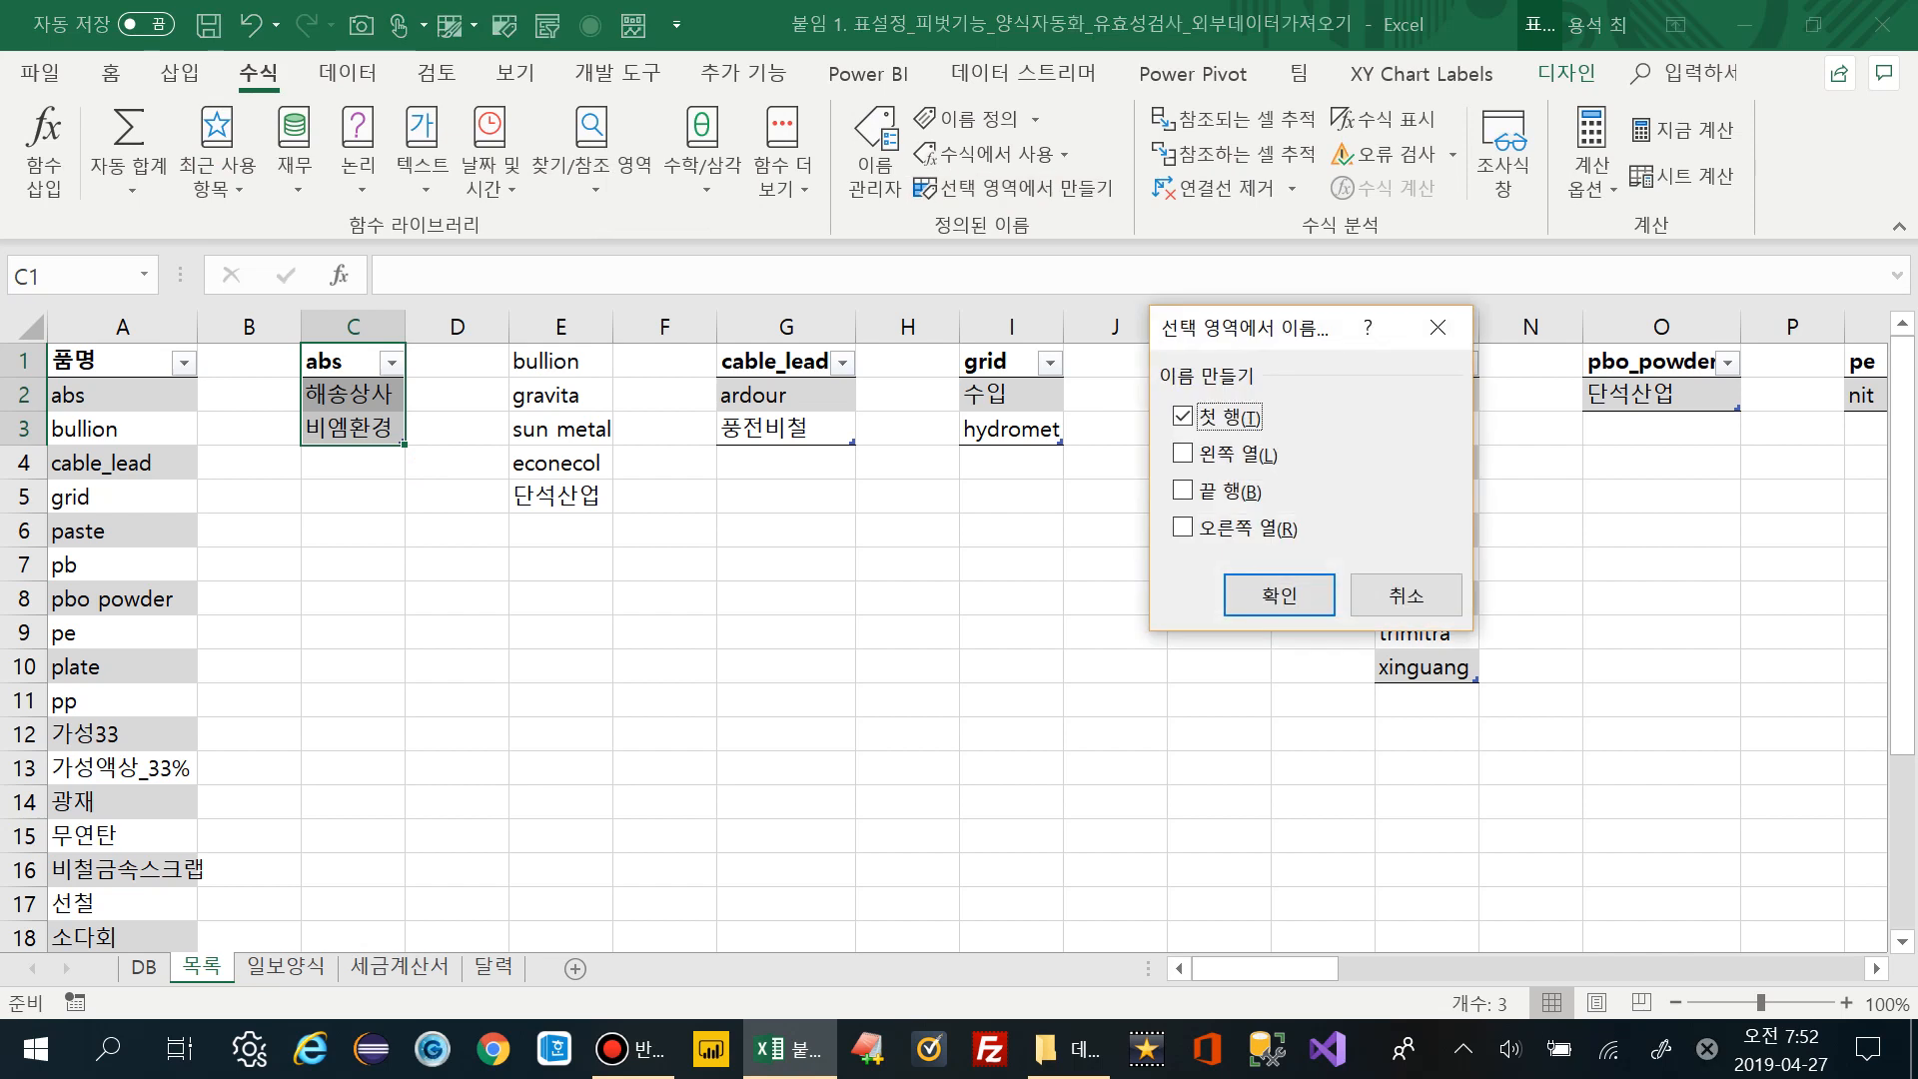
pyautogui.click(1278, 594)
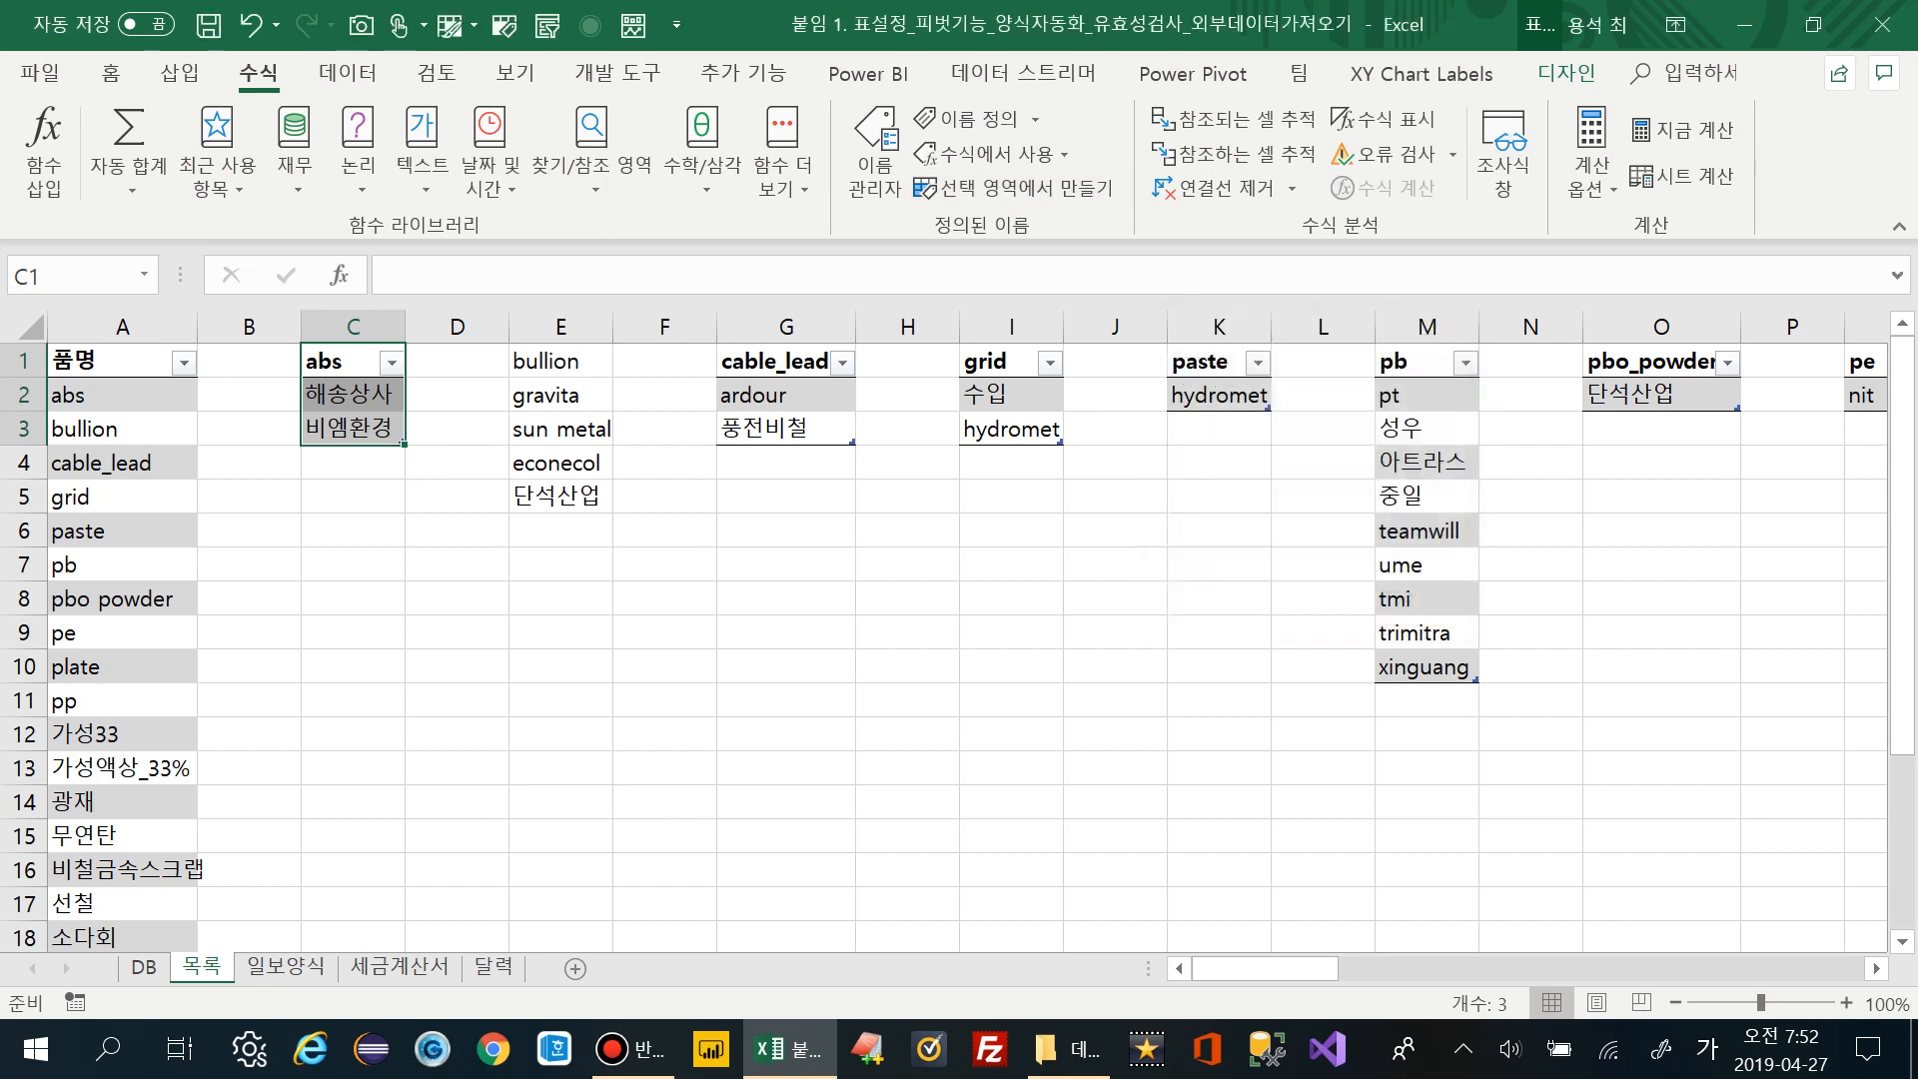
pyautogui.click(122, 395)
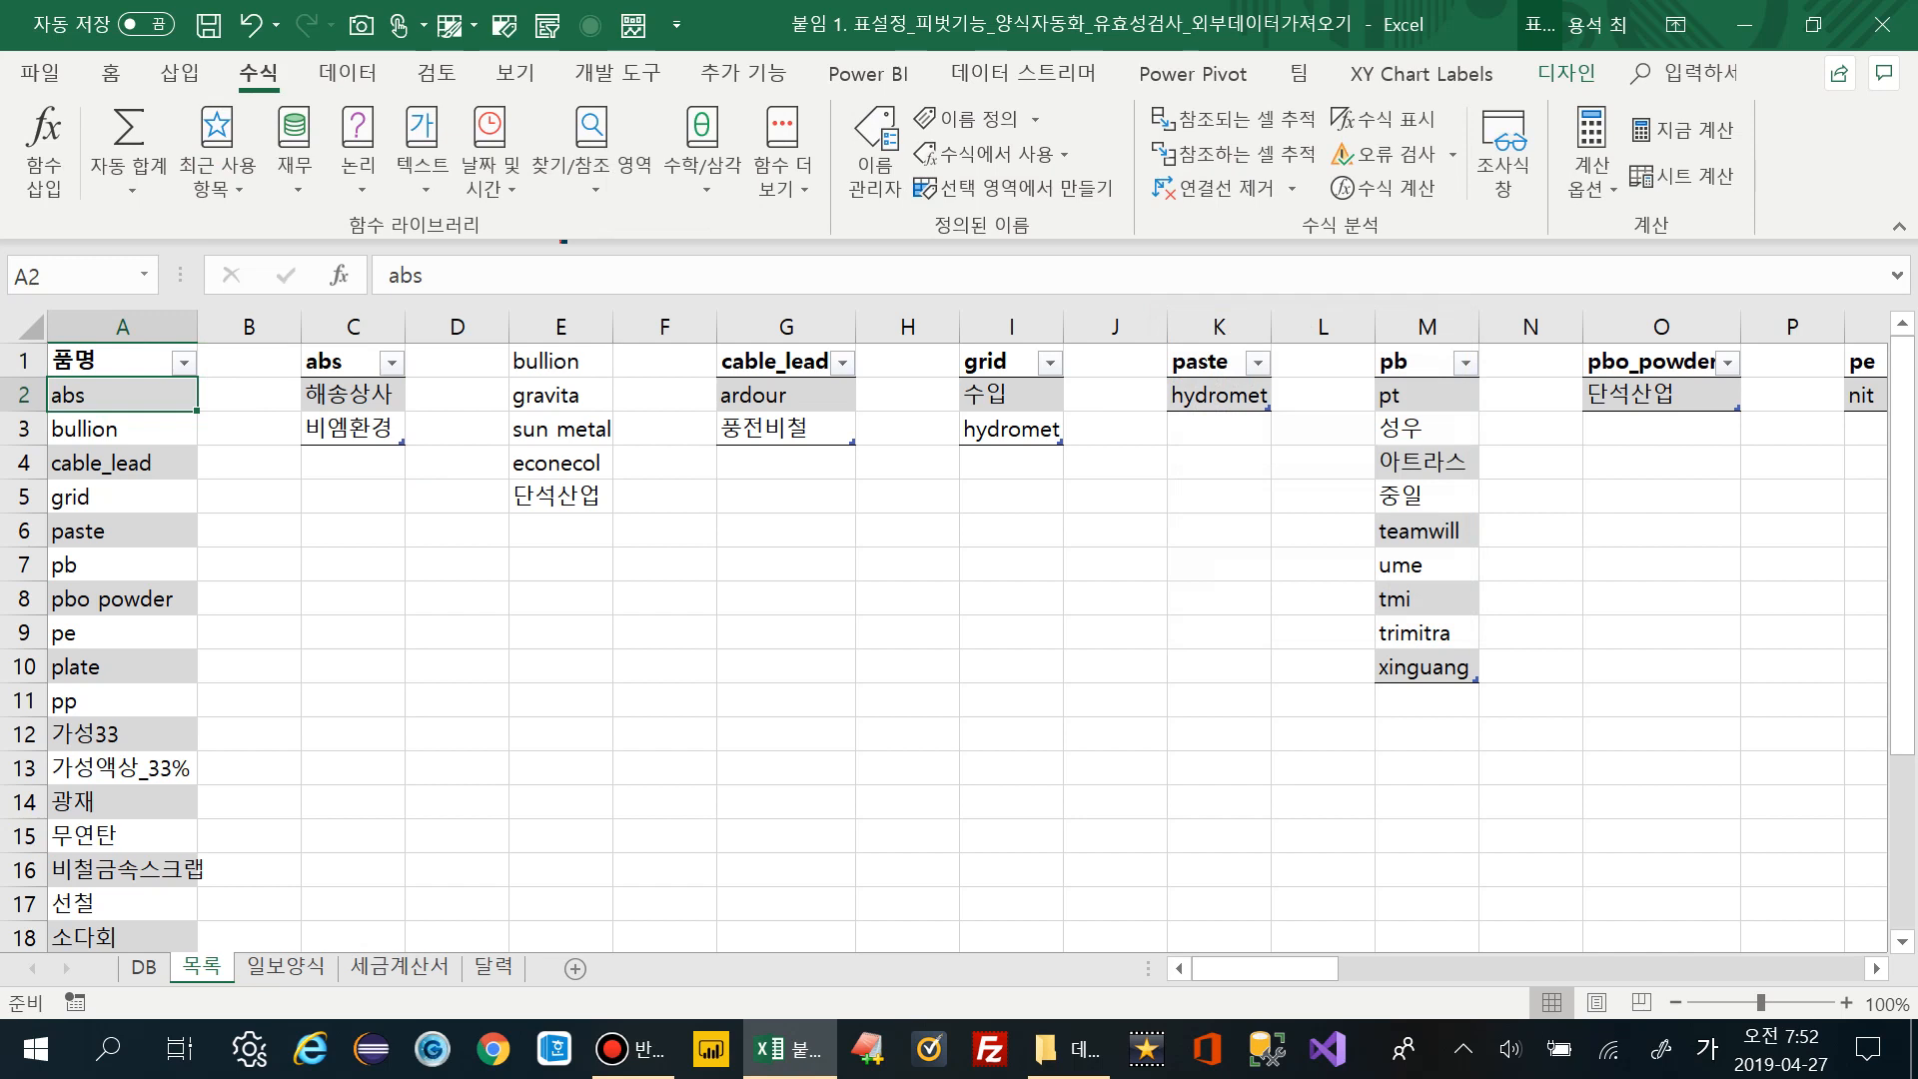
pyautogui.click(353, 395)
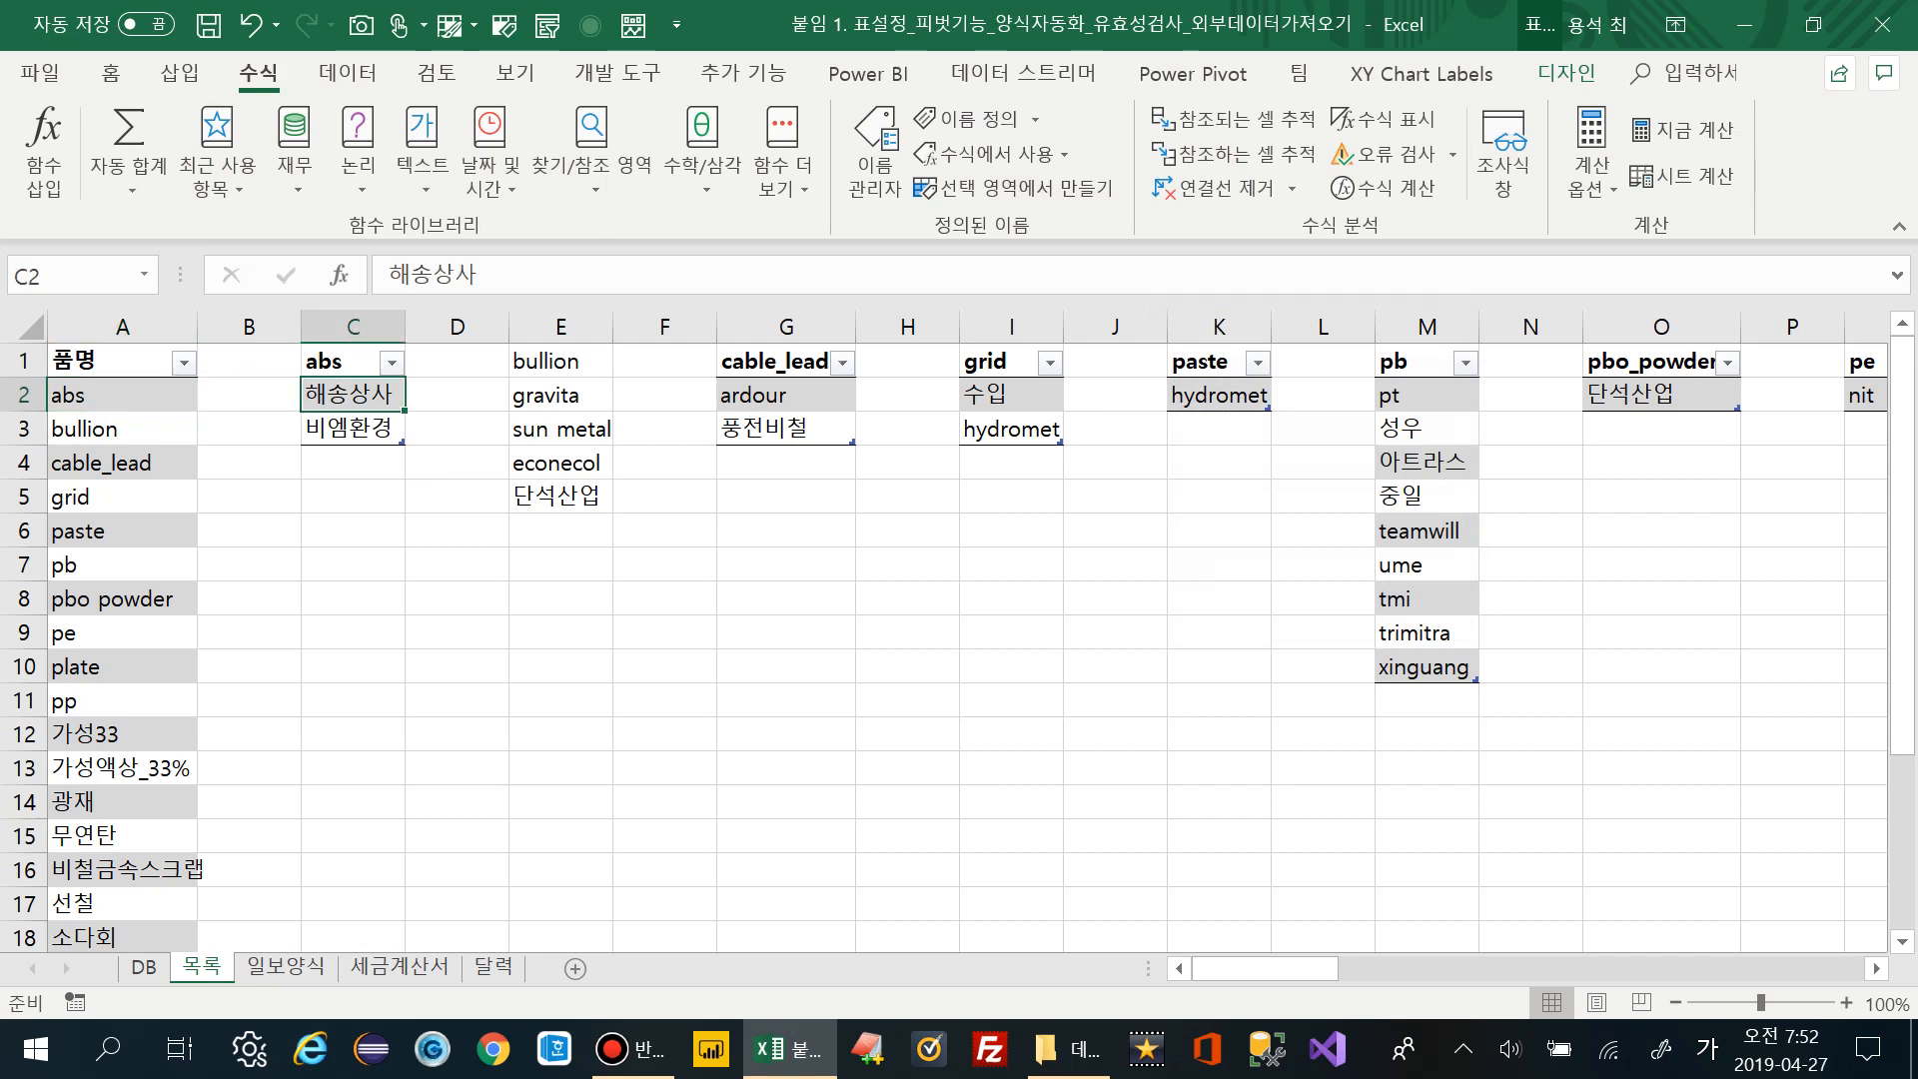
pyautogui.moveTo(352, 395); pyautogui.dragTo(353, 427)
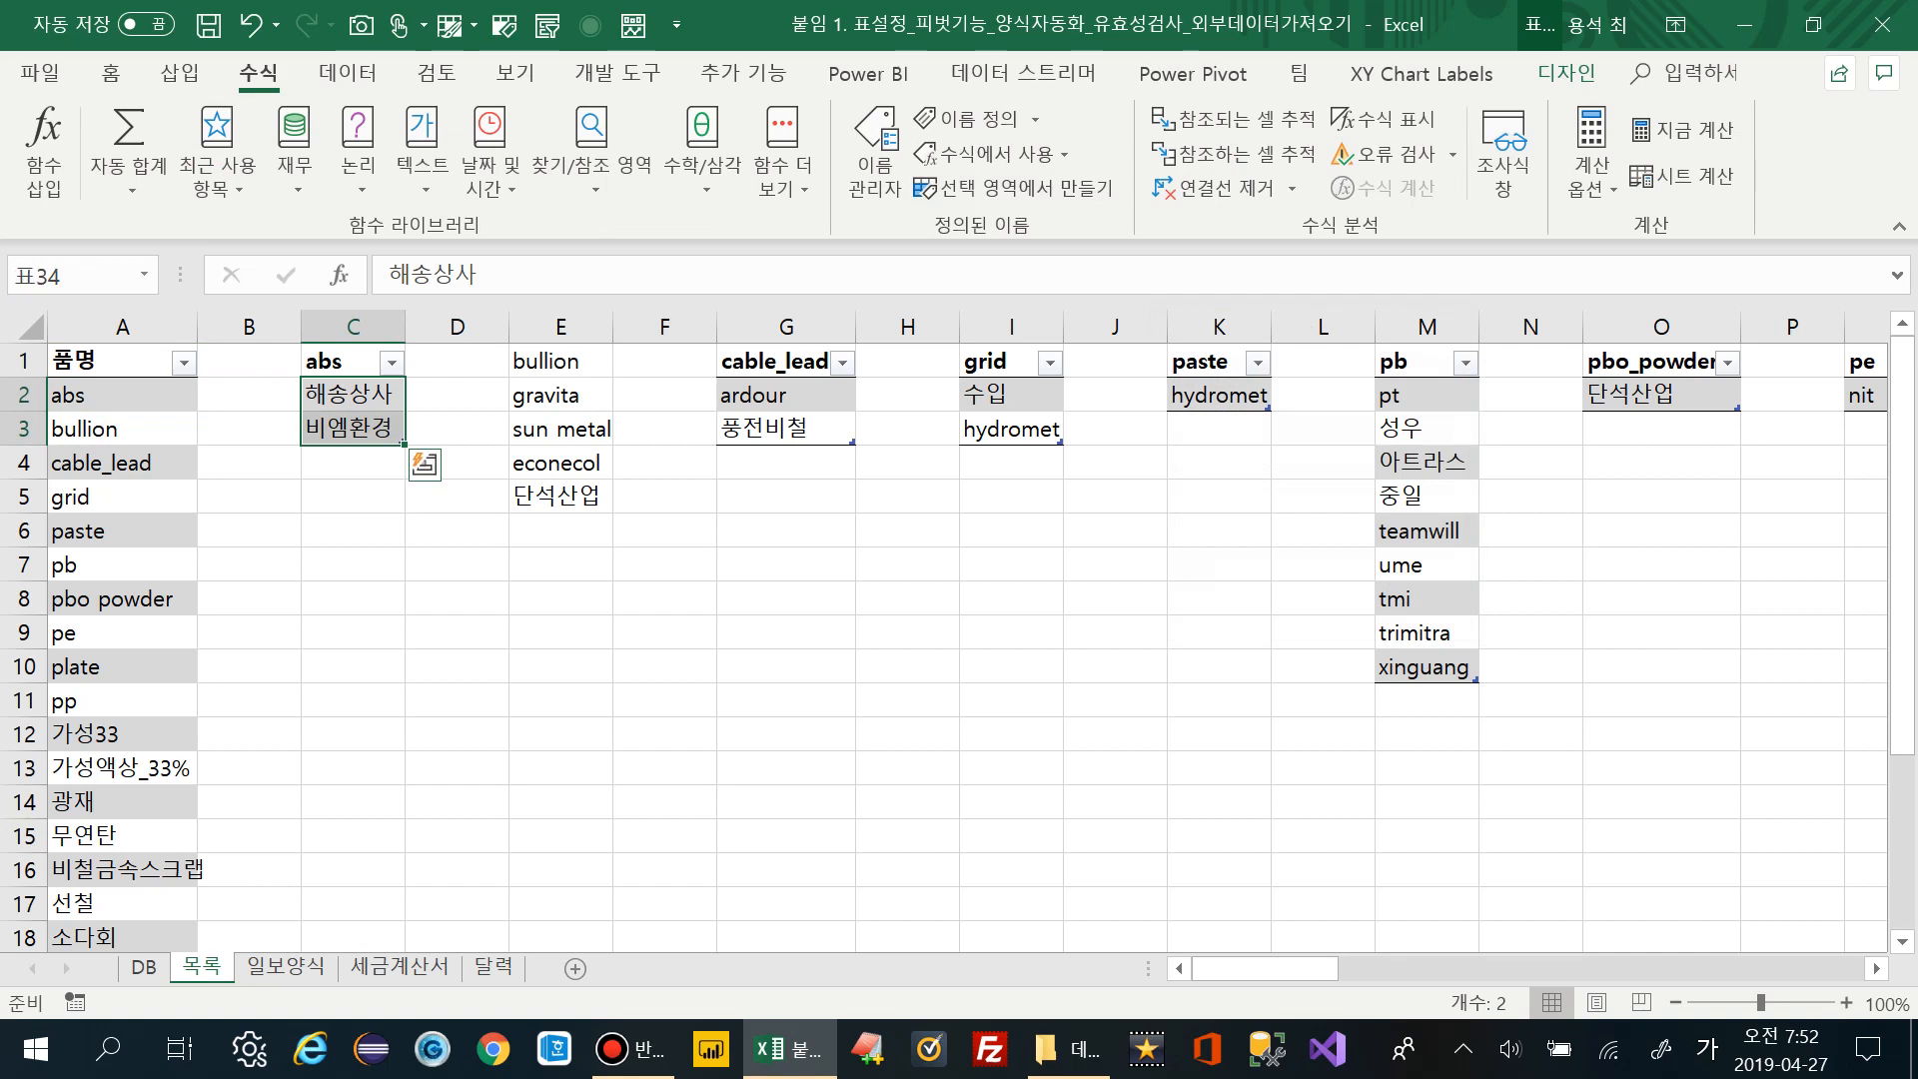
# Format the bullion supplier list E1:E5 as a table with headers
pyautogui.moveTo(560, 361); pyautogui.dragTo(561, 495)
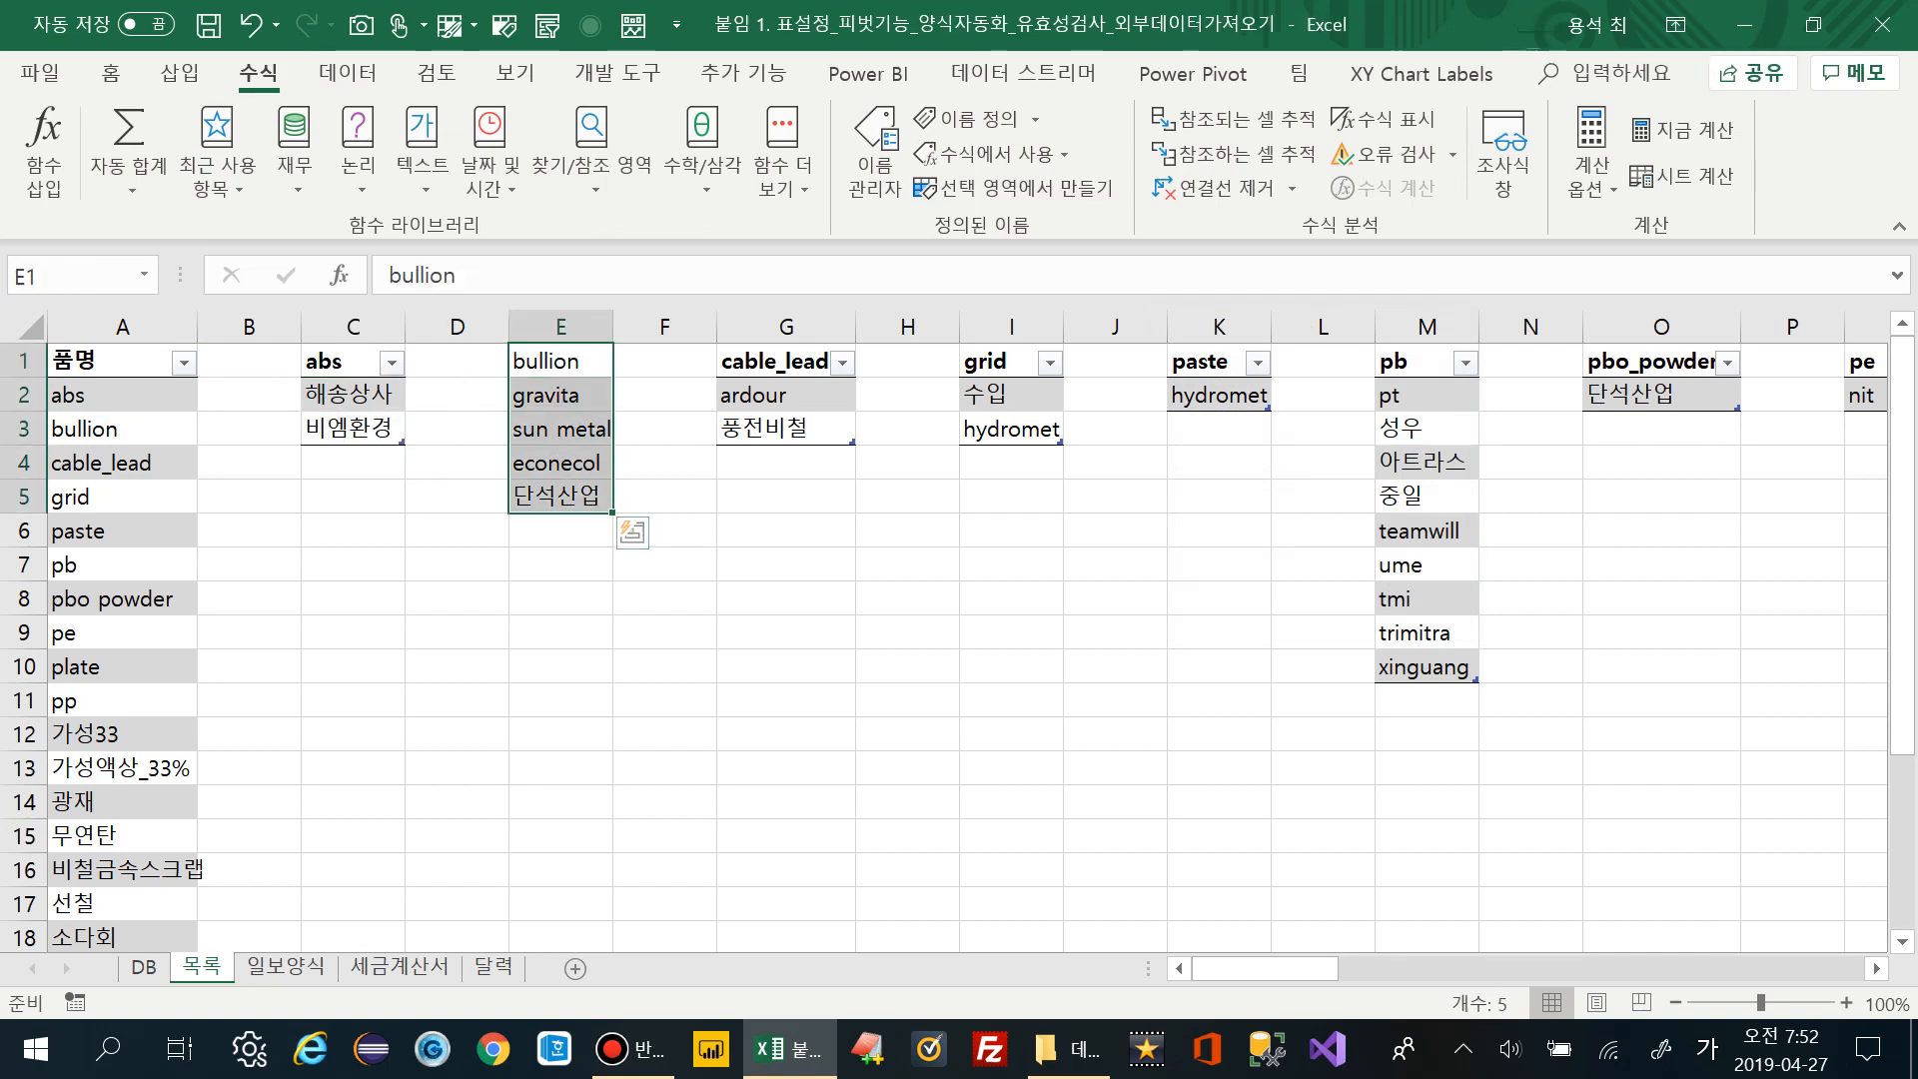
pyautogui.click(111, 71)
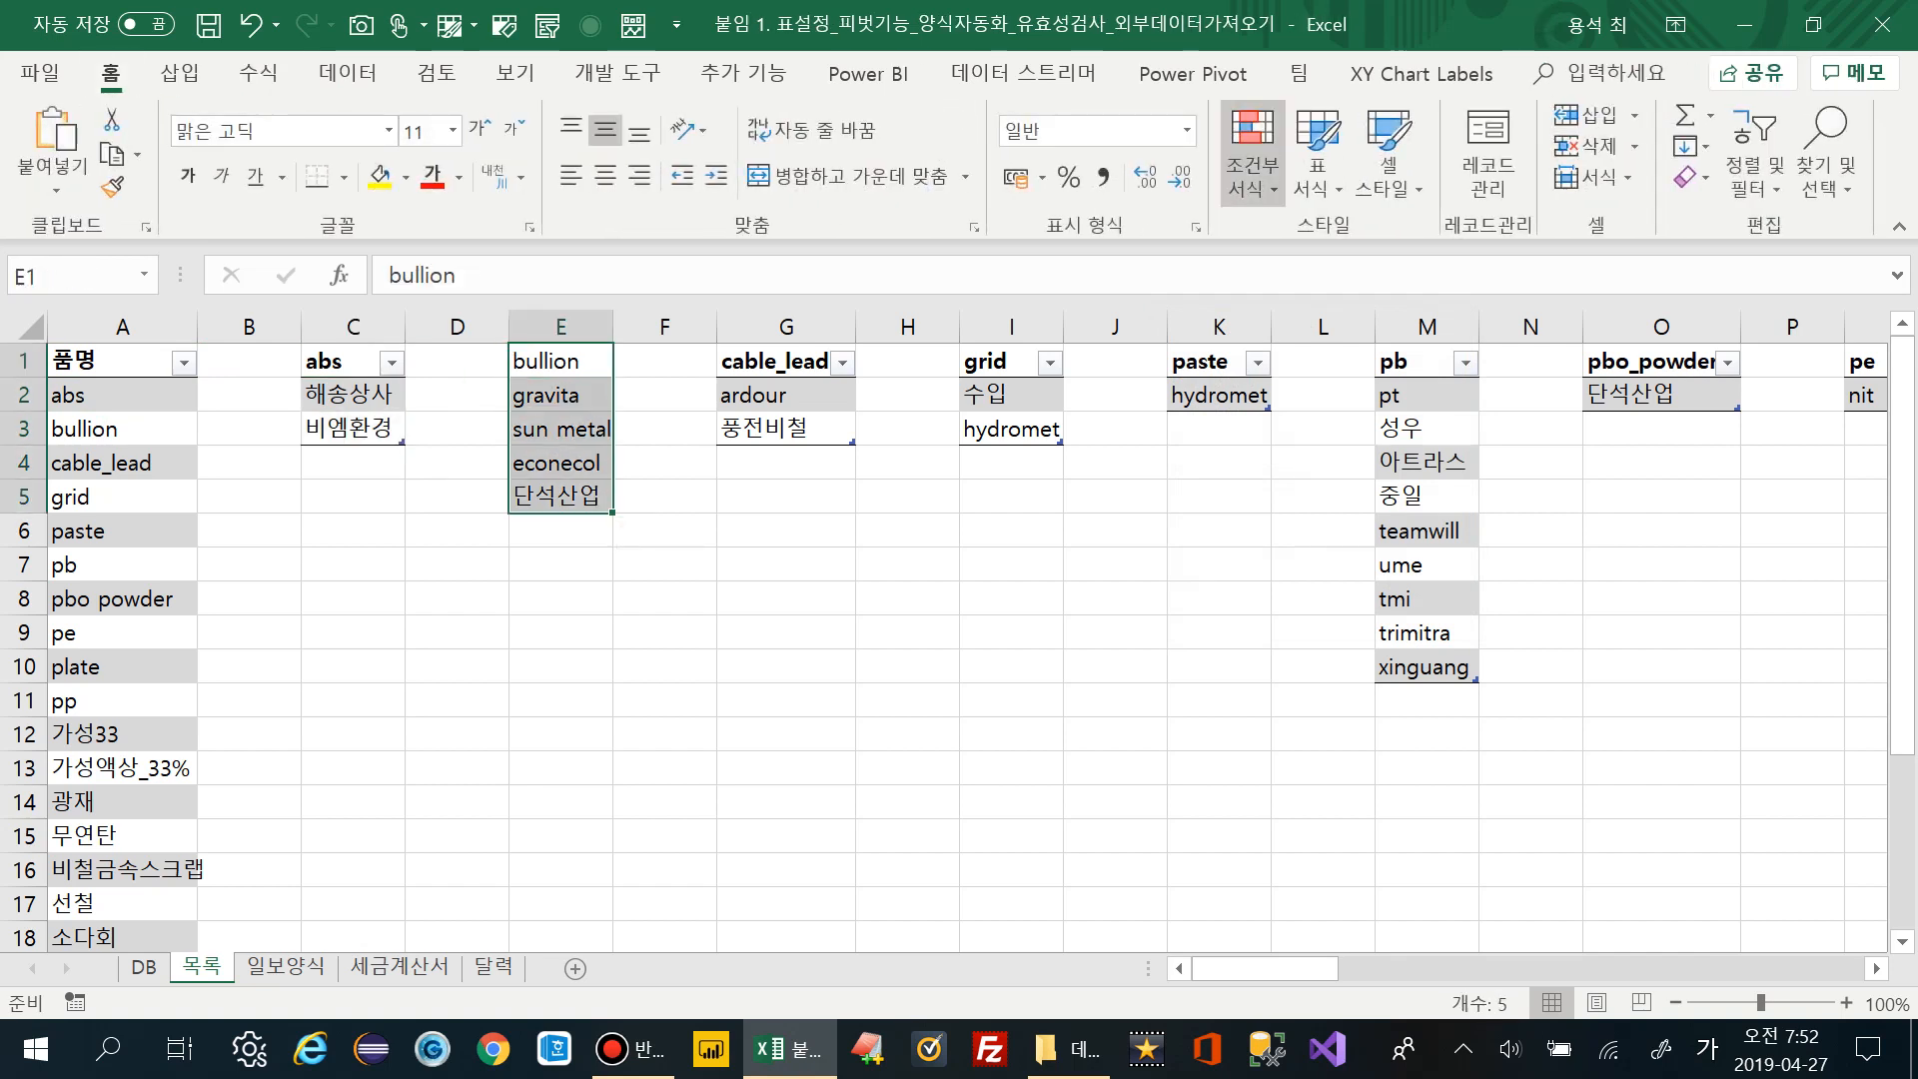
pyautogui.click(1317, 149)
pyautogui.click(1216, 282)
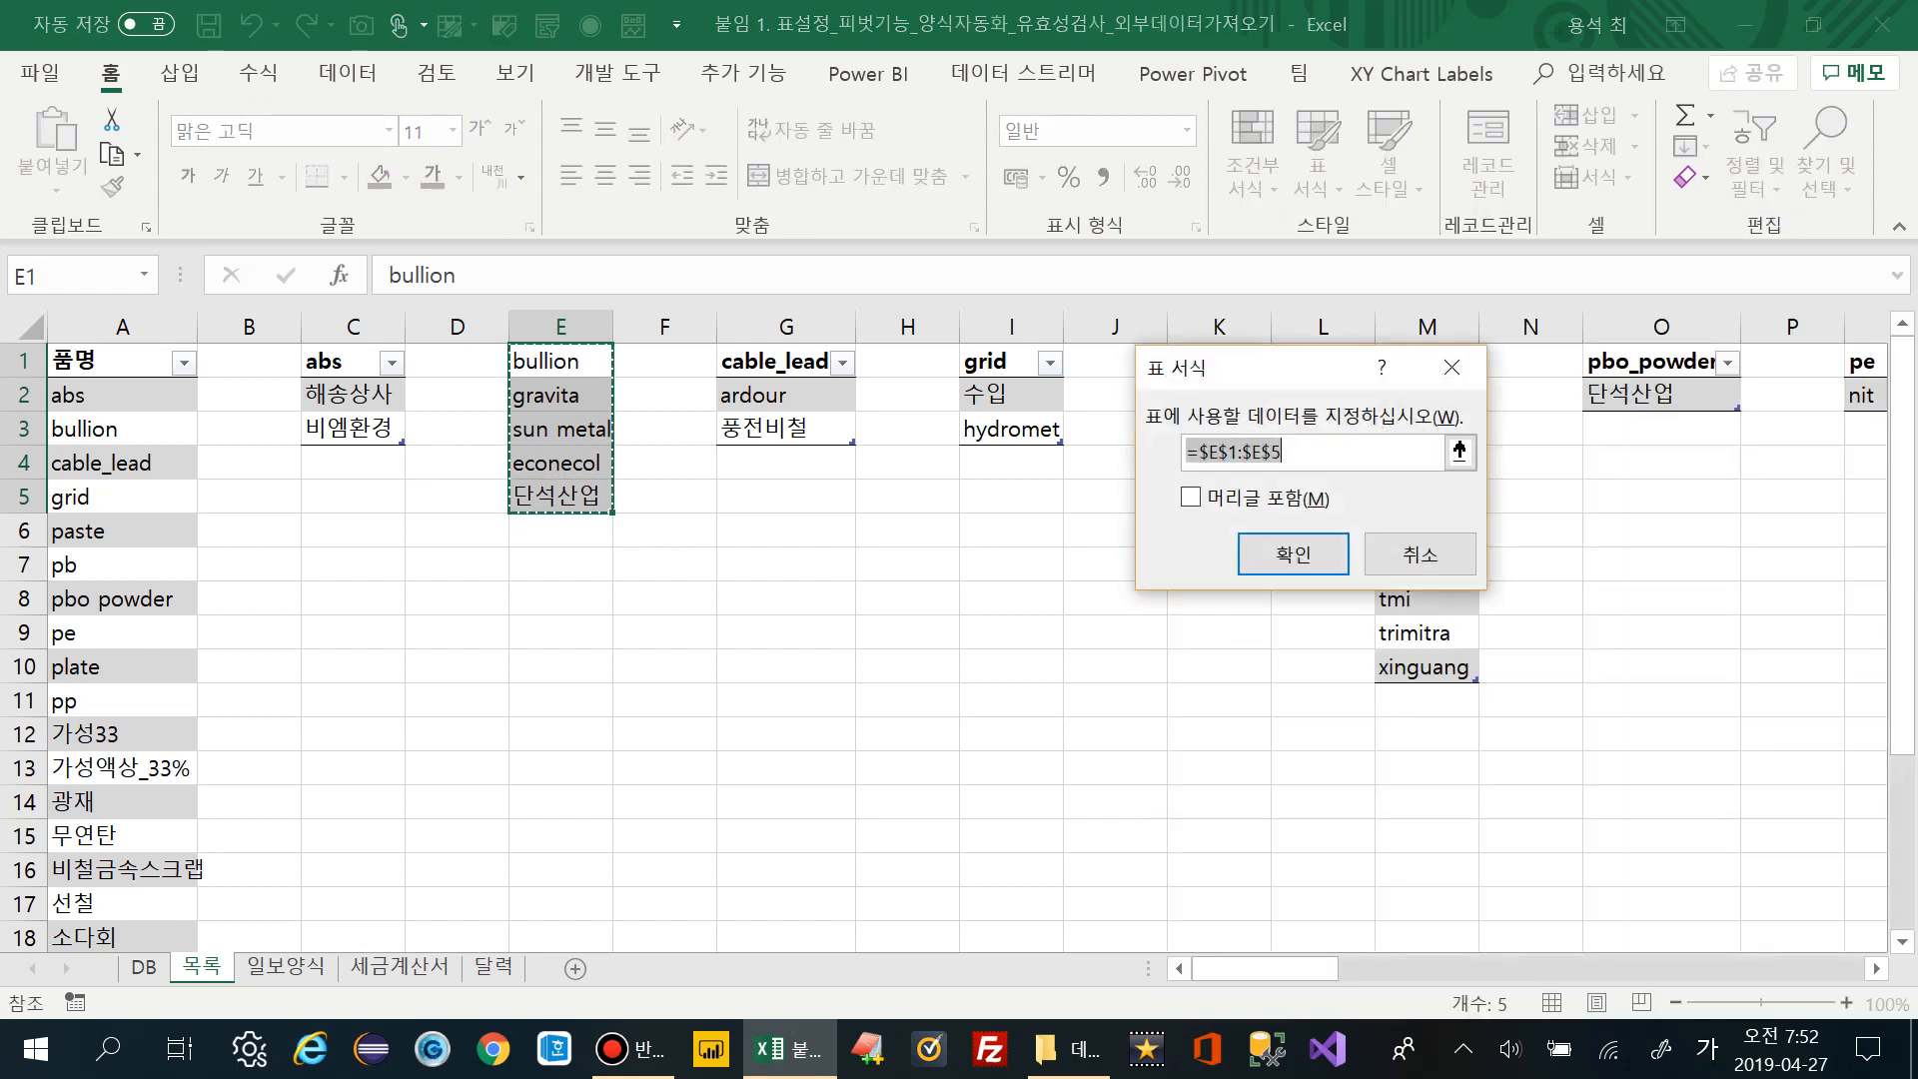
pyautogui.hotkey('alt', 'm')
pyautogui.press('Return')
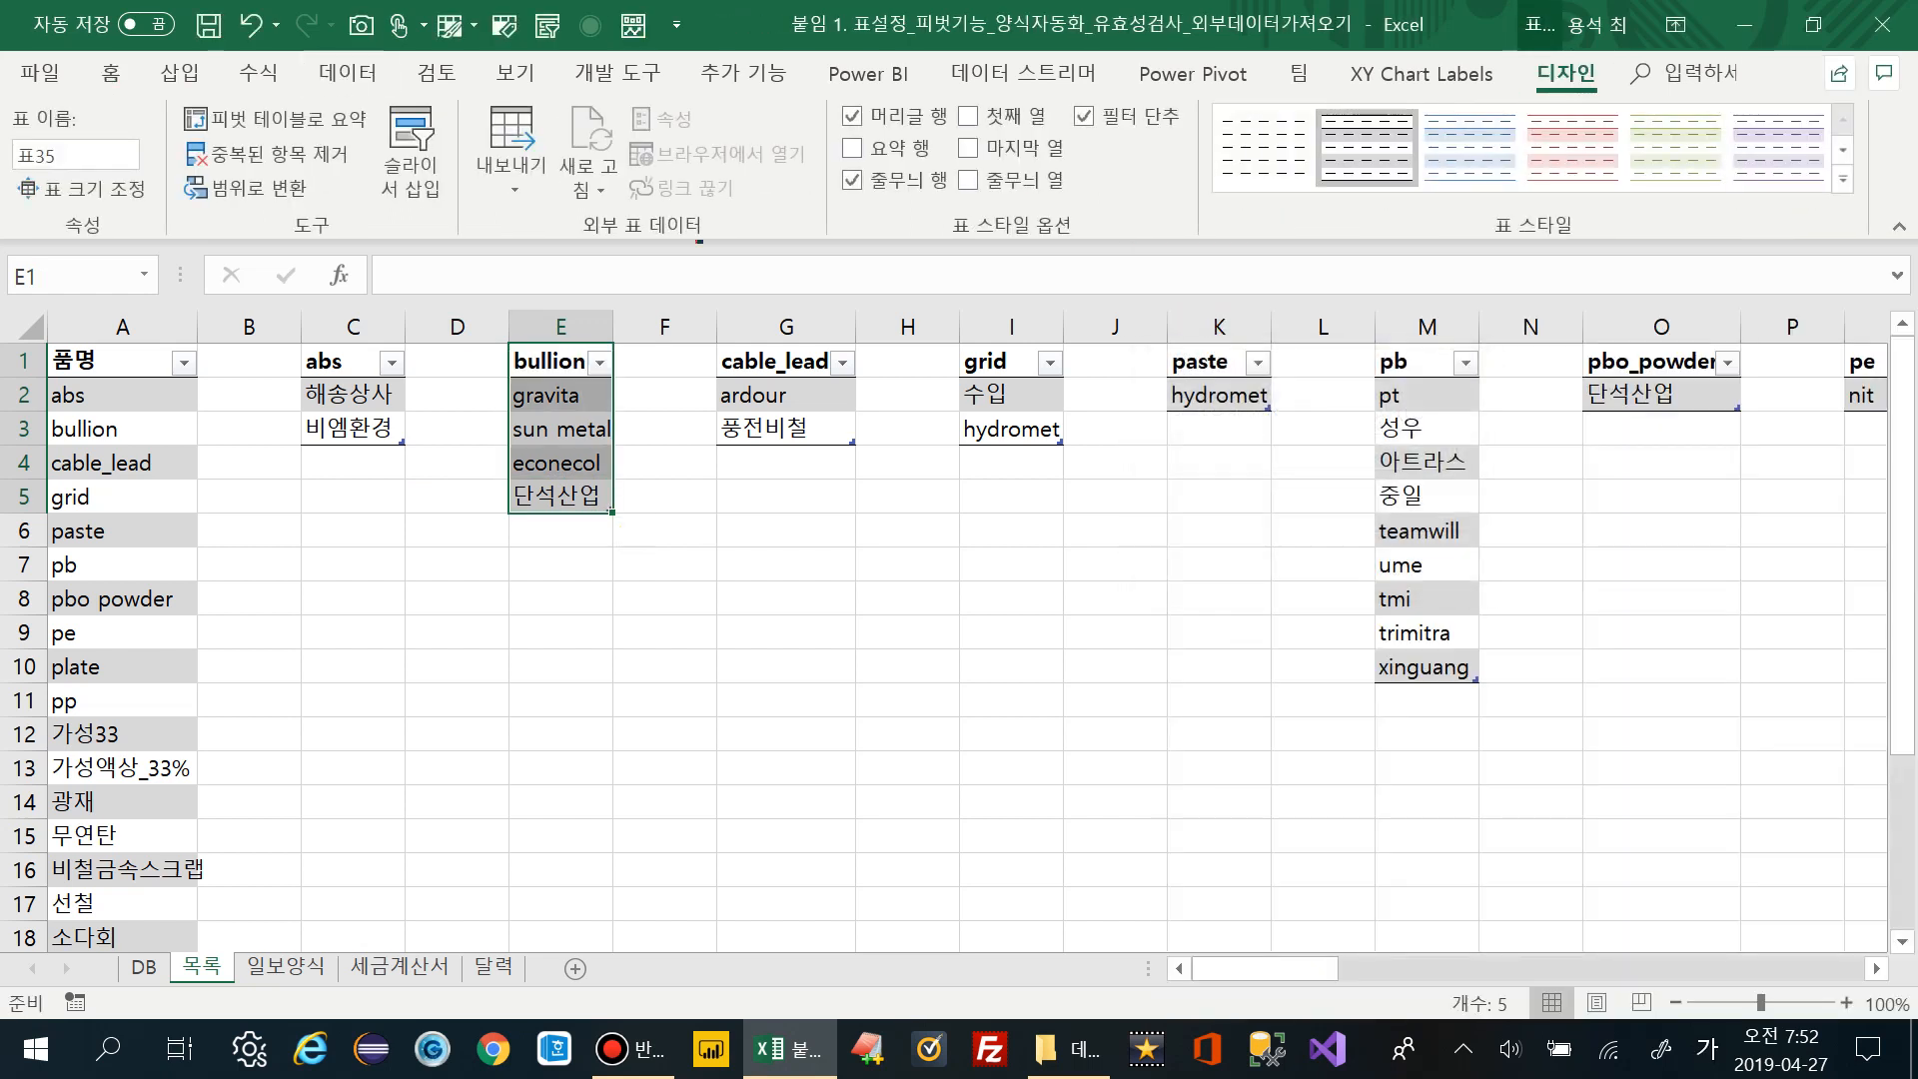
# Define the name bullion from the first row, check the cable_lead header, and return to DB
pyautogui.click(258, 71)
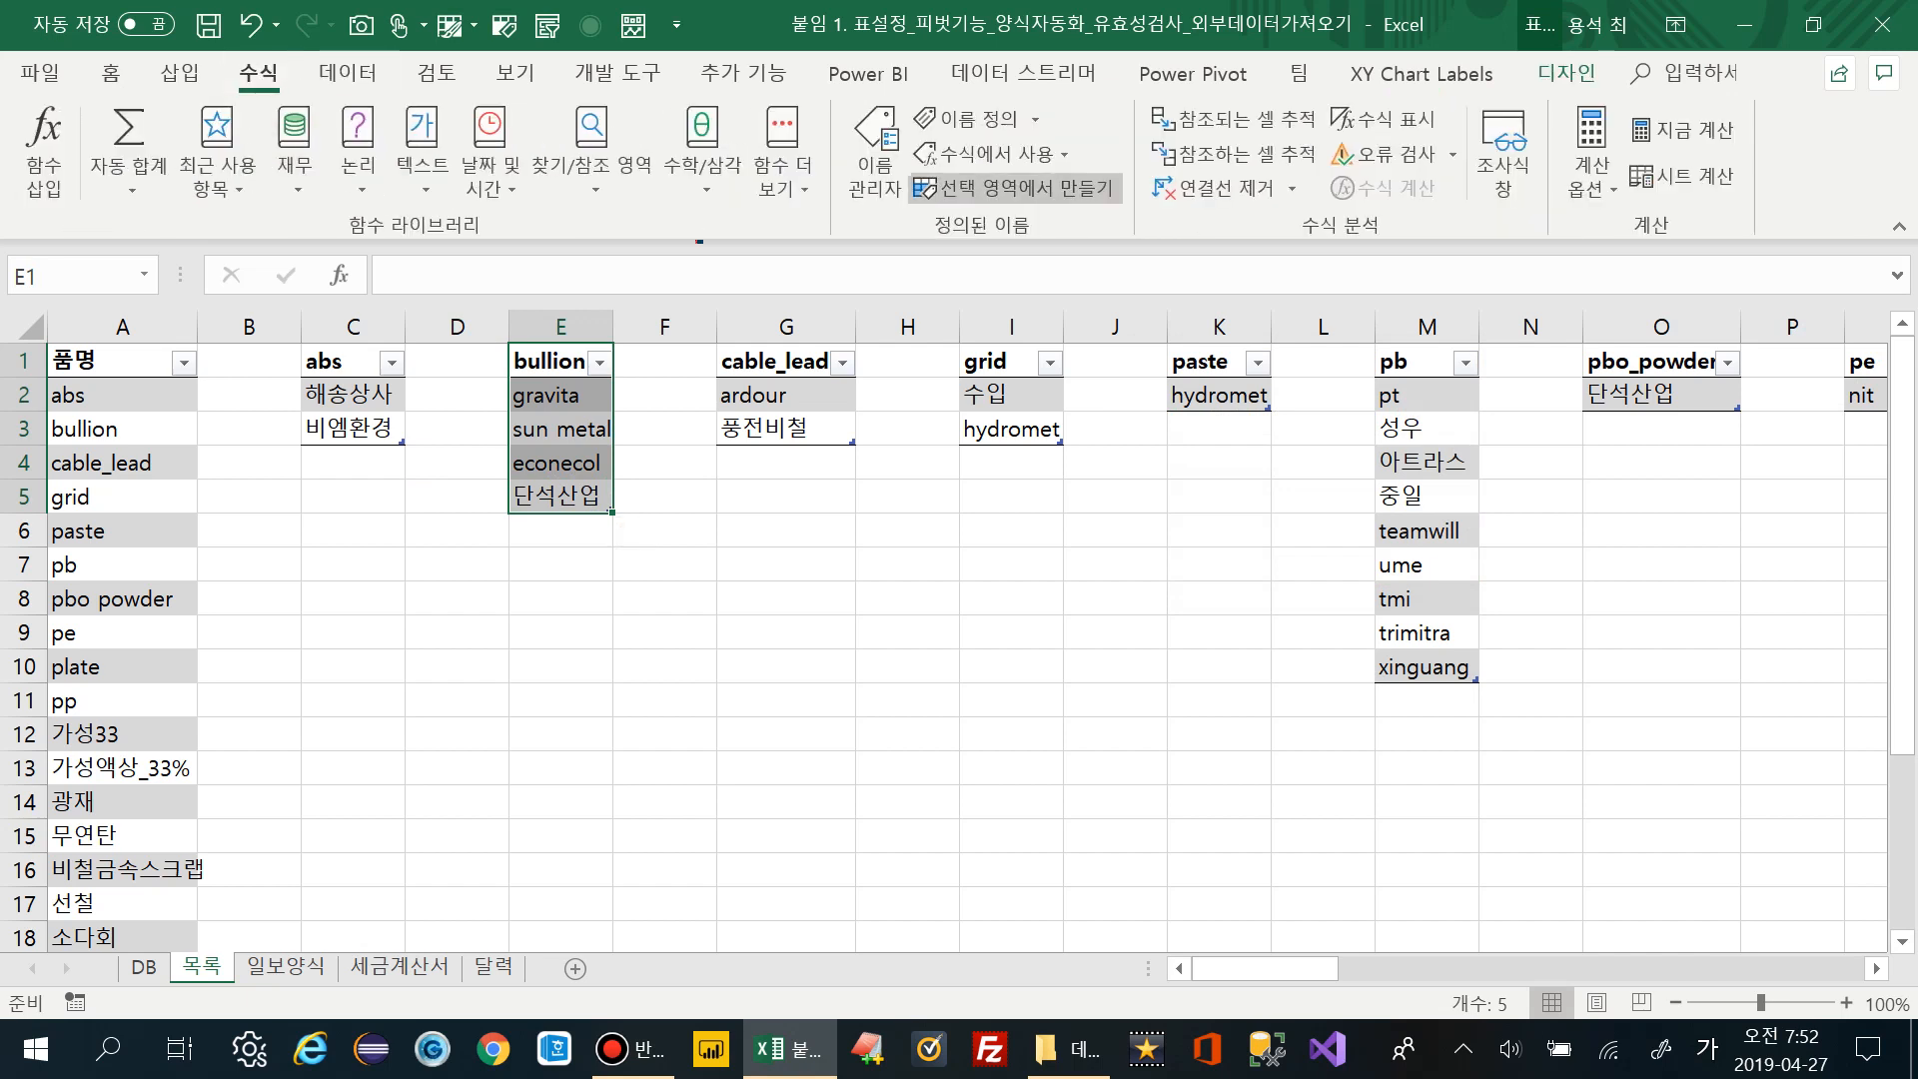
pyautogui.click(1013, 187)
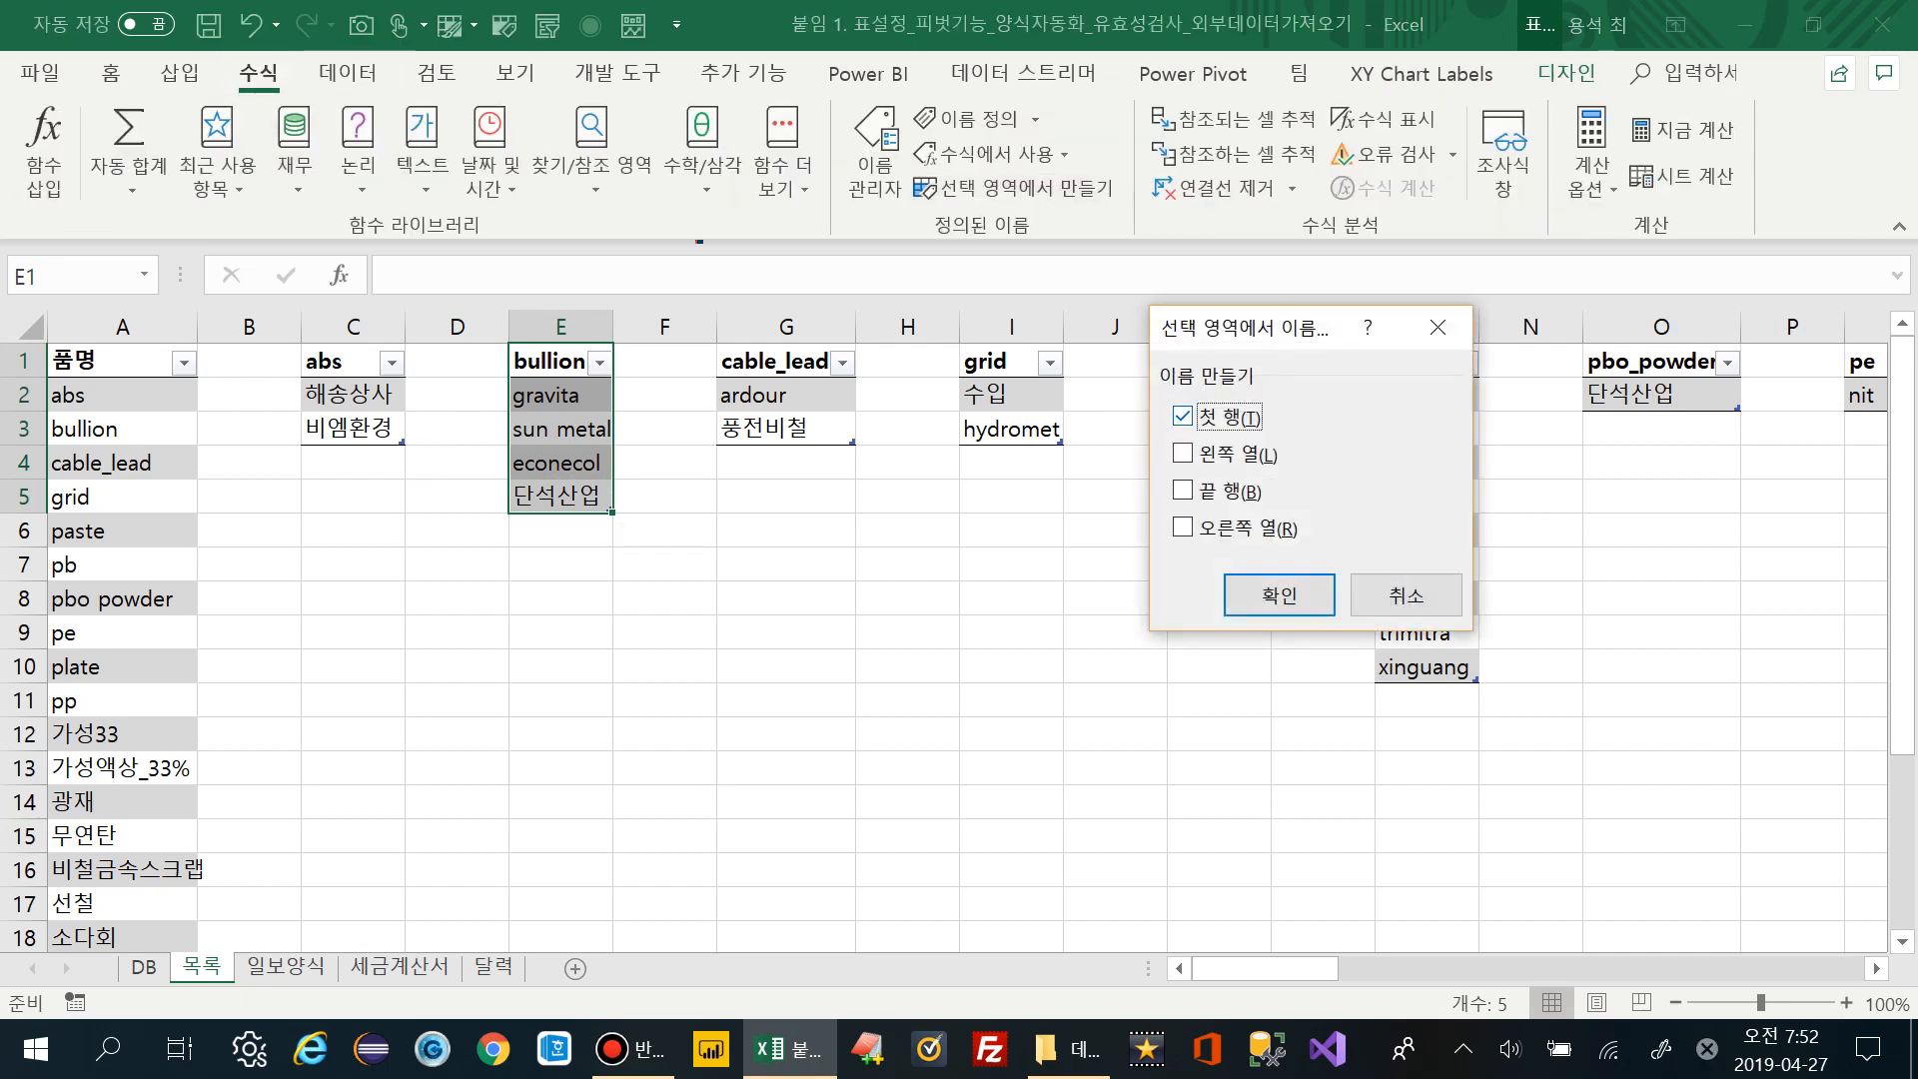
pyautogui.press('Return')
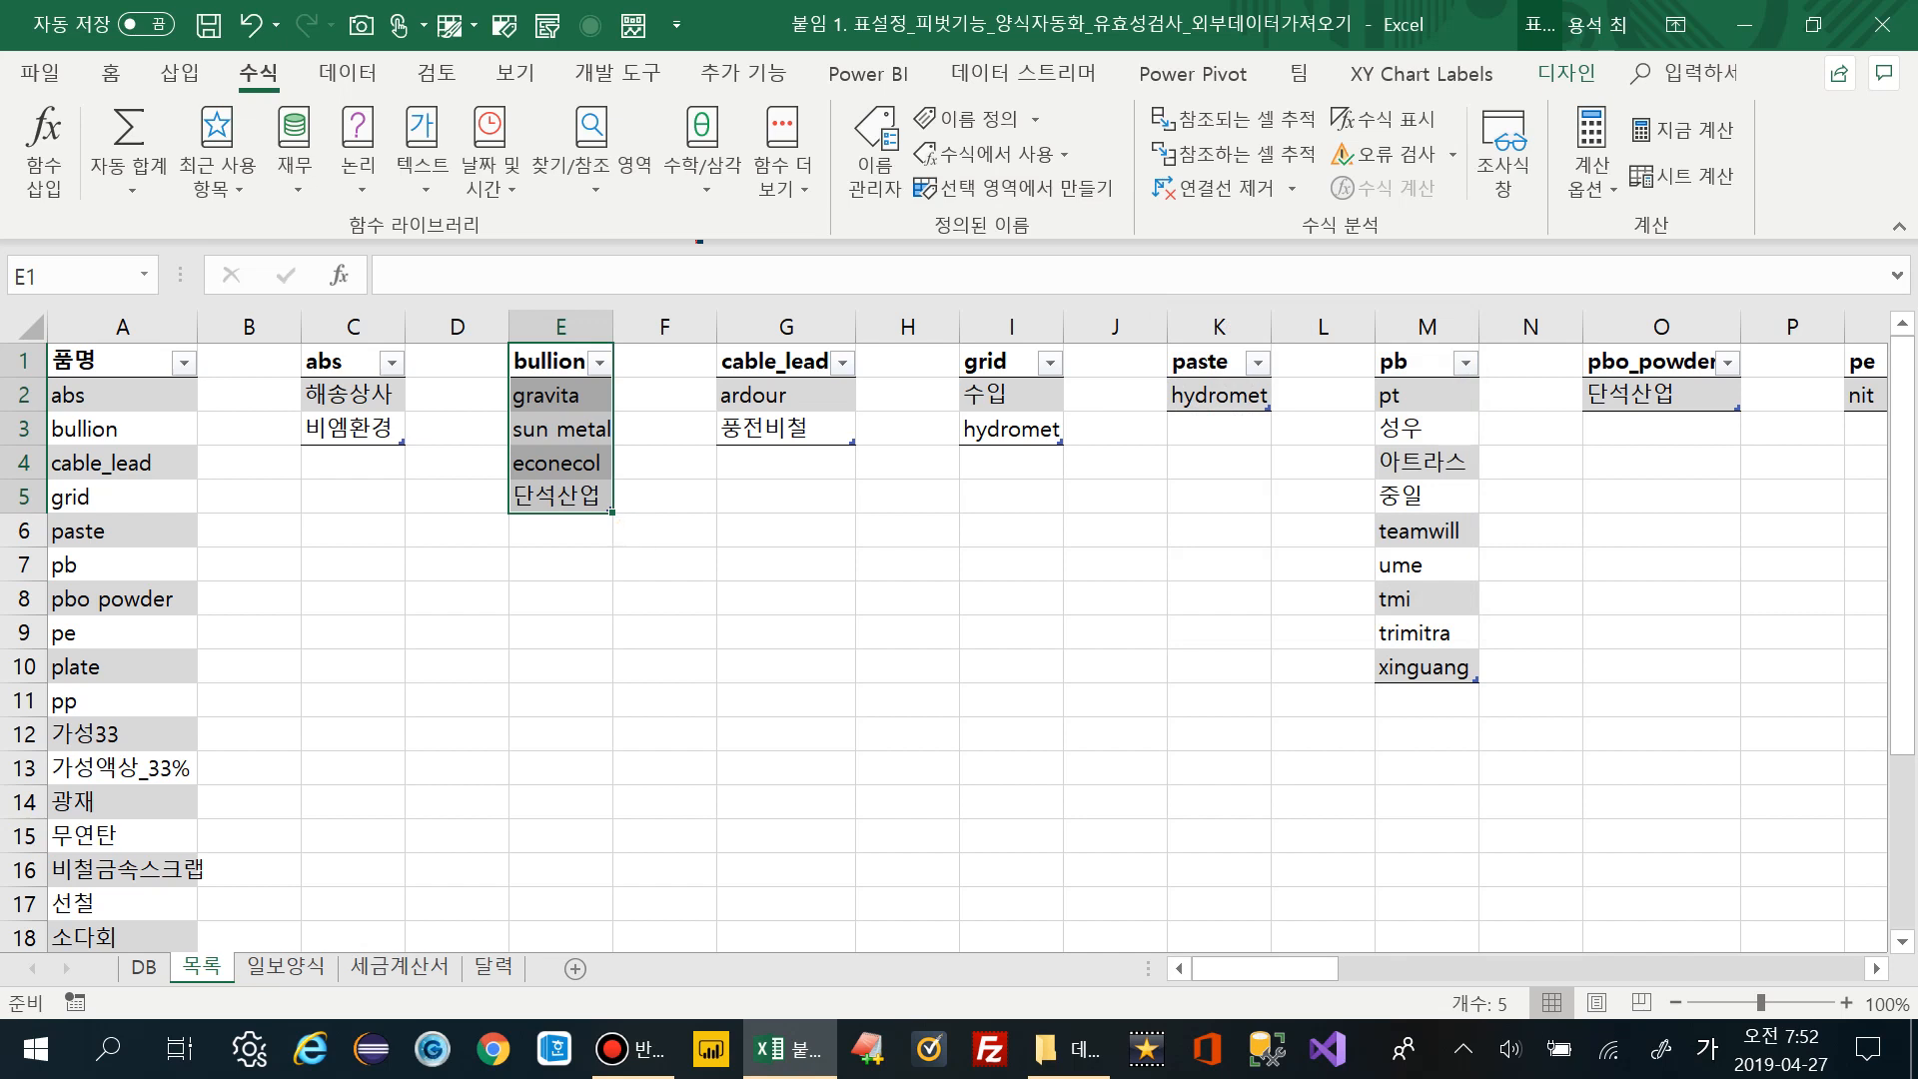
pyautogui.click(664, 632)
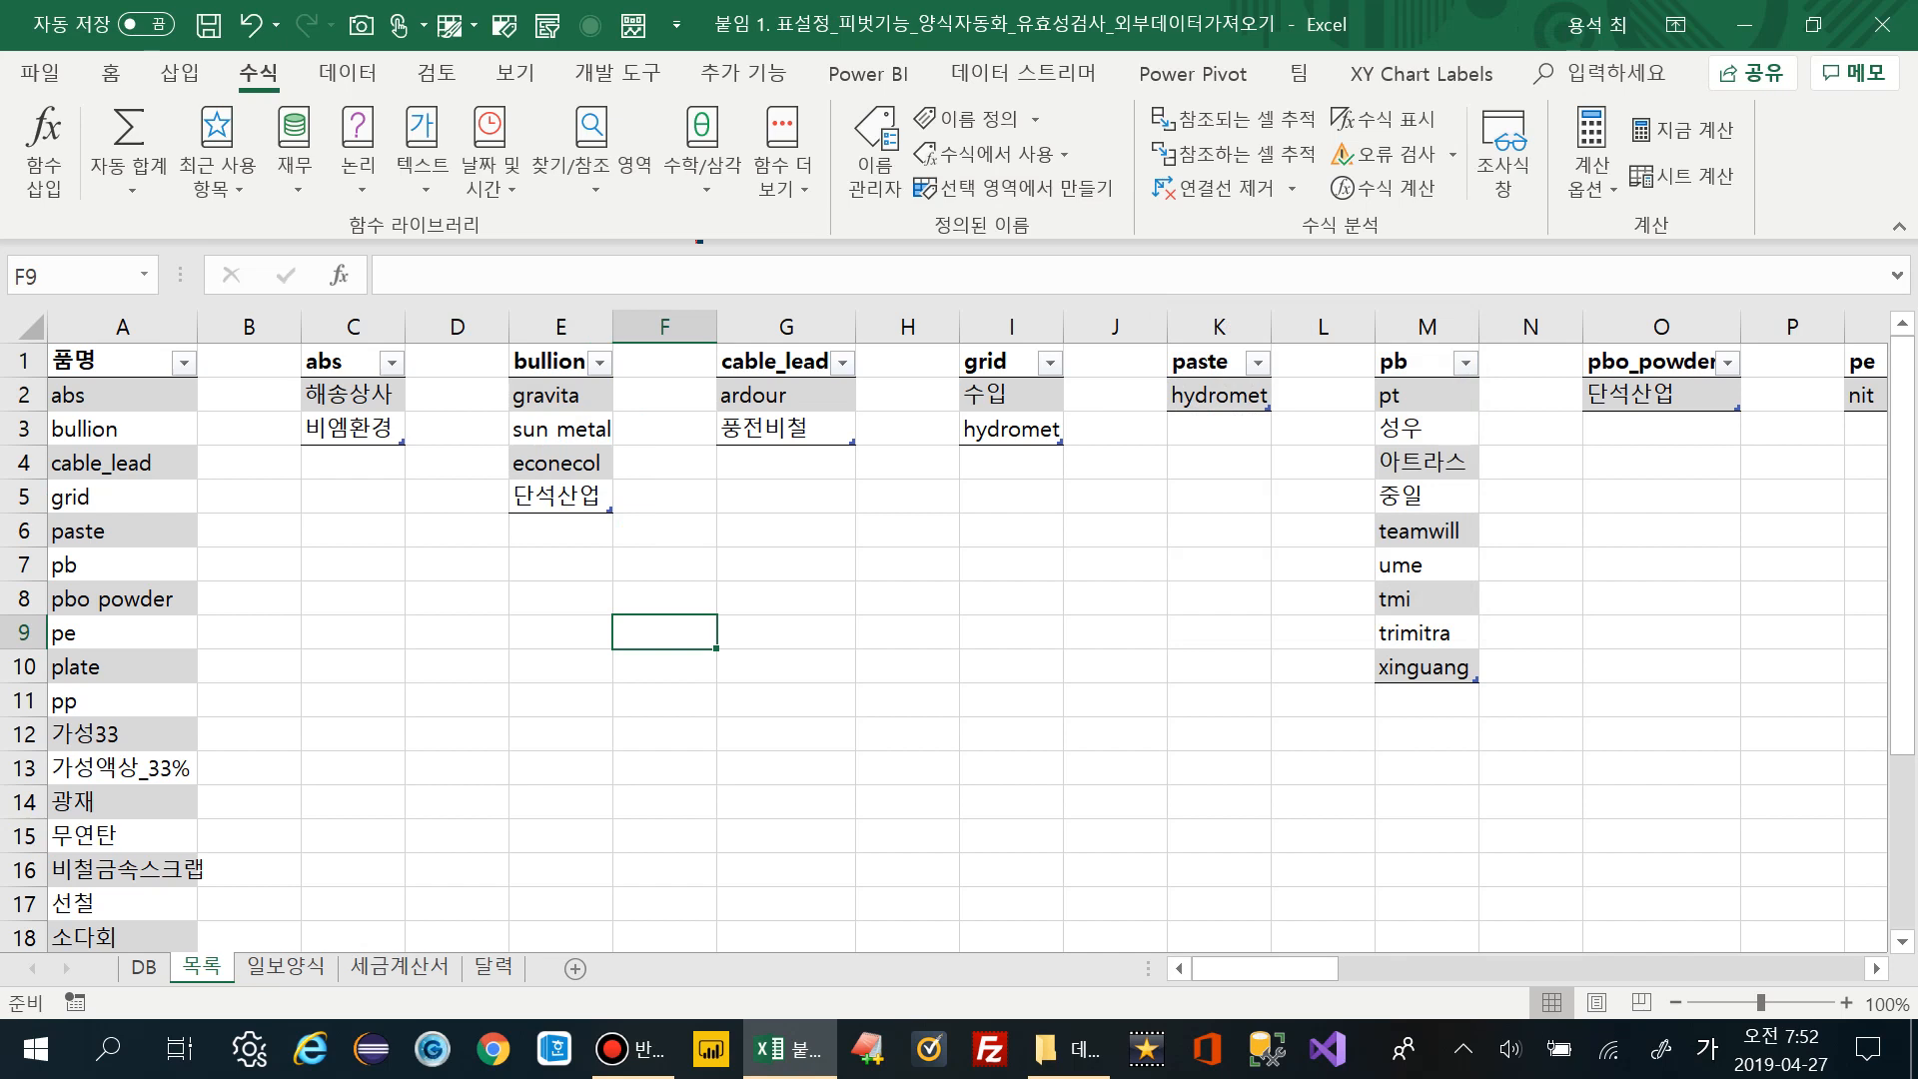
pyautogui.click(774, 361)
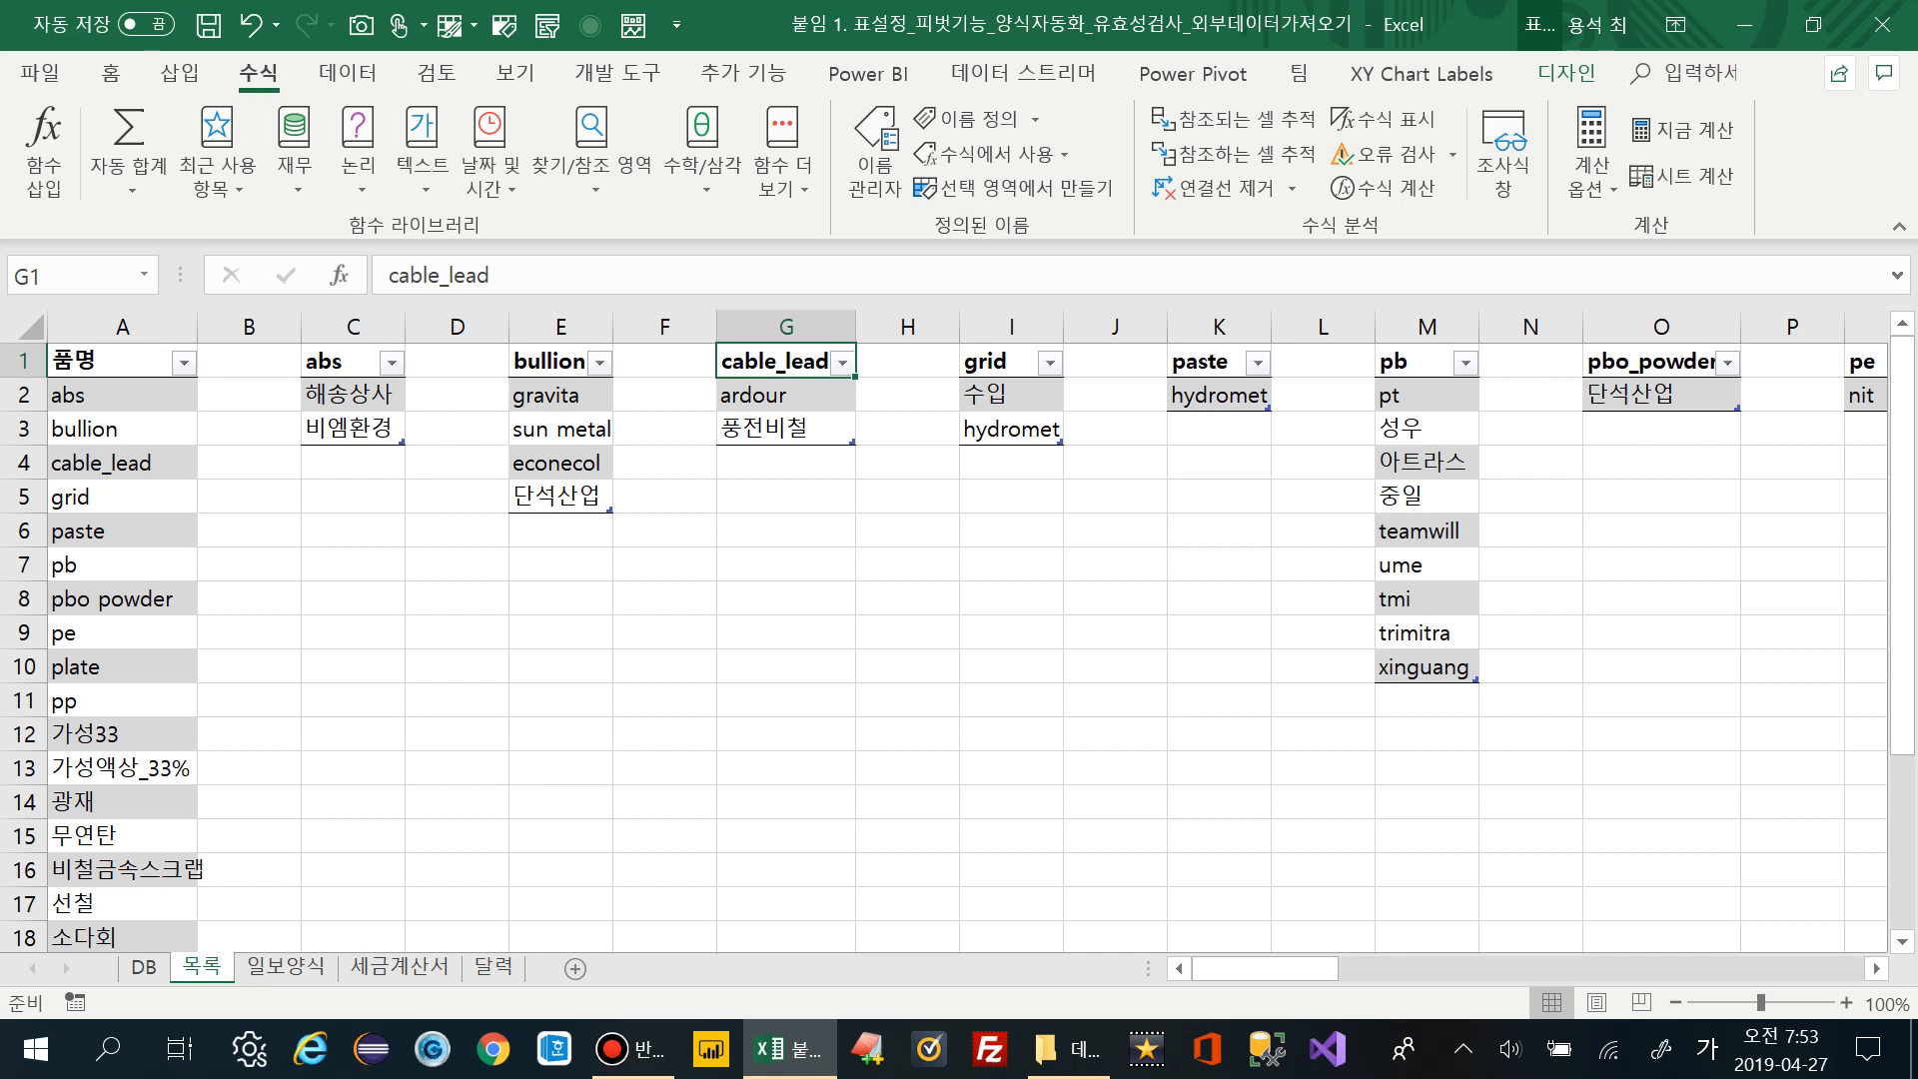
pyautogui.click(144, 967)
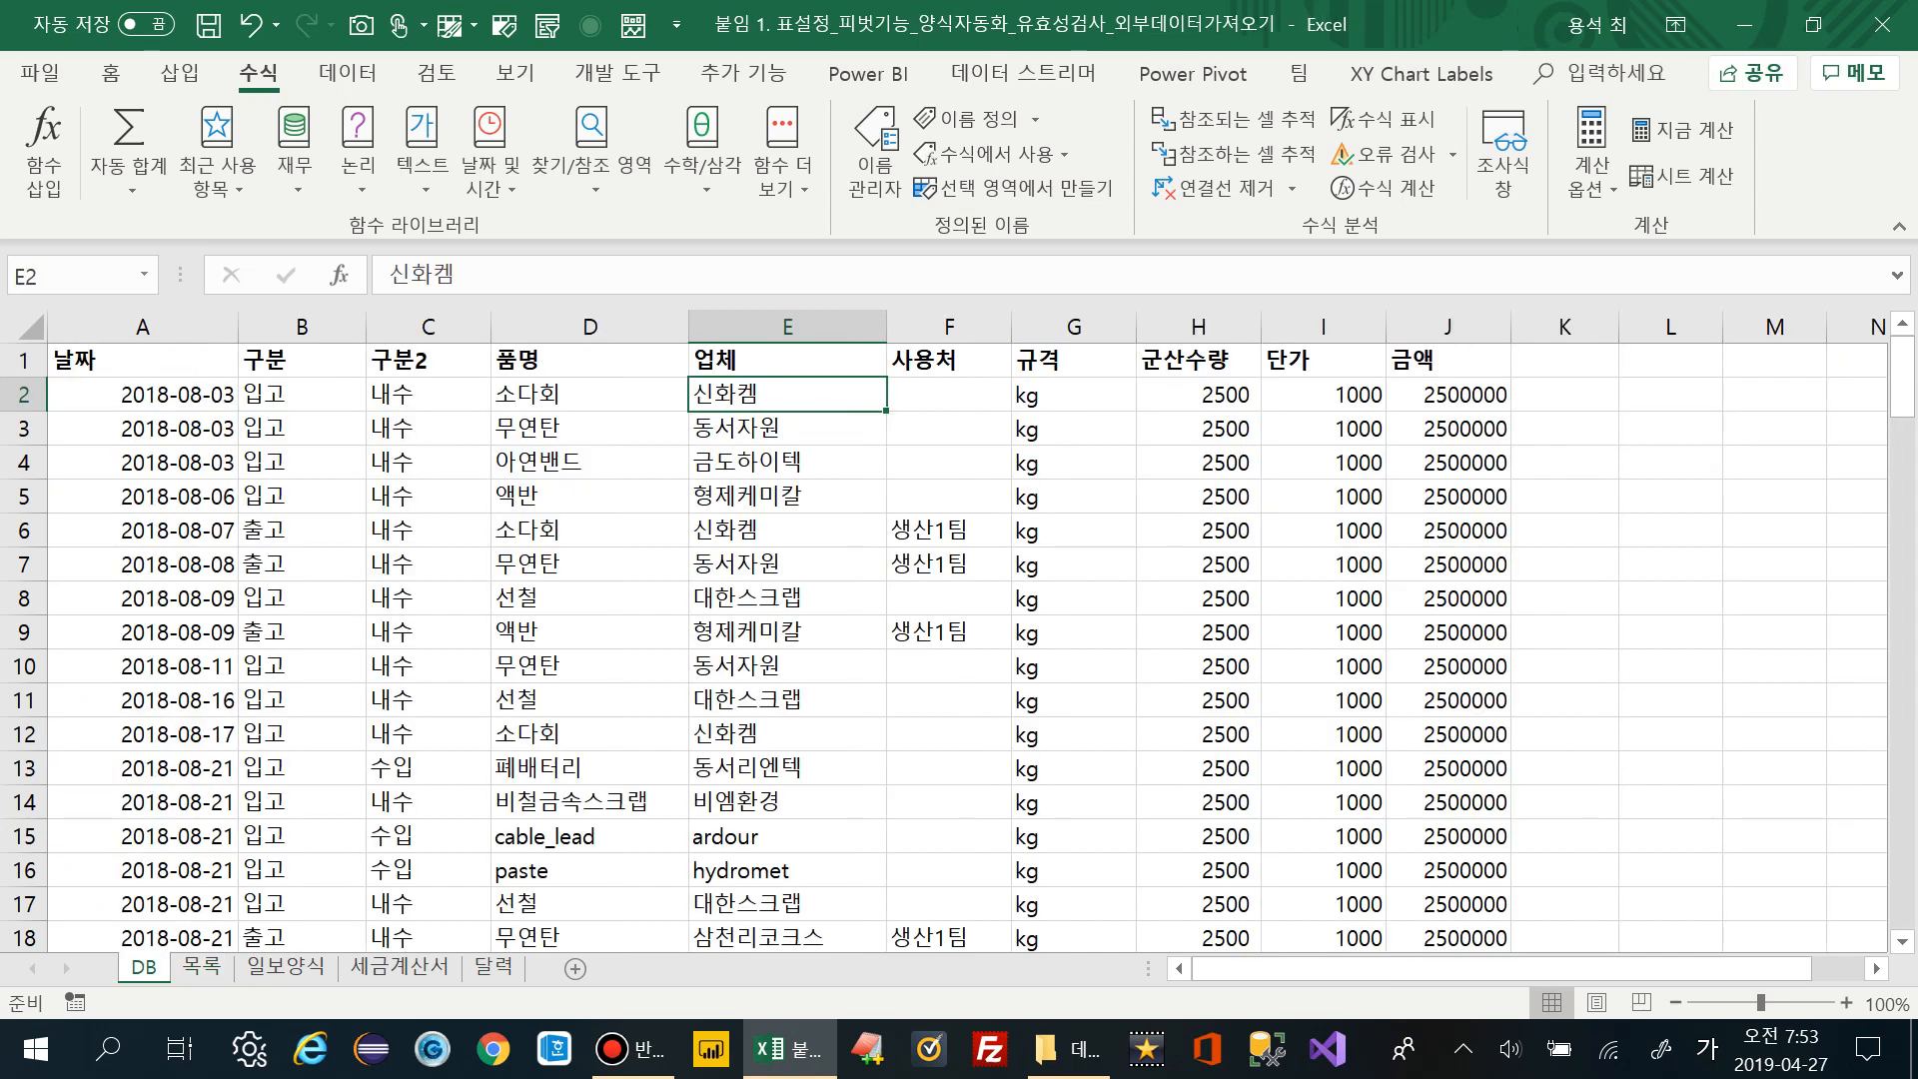
# Give the 업체 column a list validation rule with source =INDIRECT(D1)
pyautogui.click(787, 326)
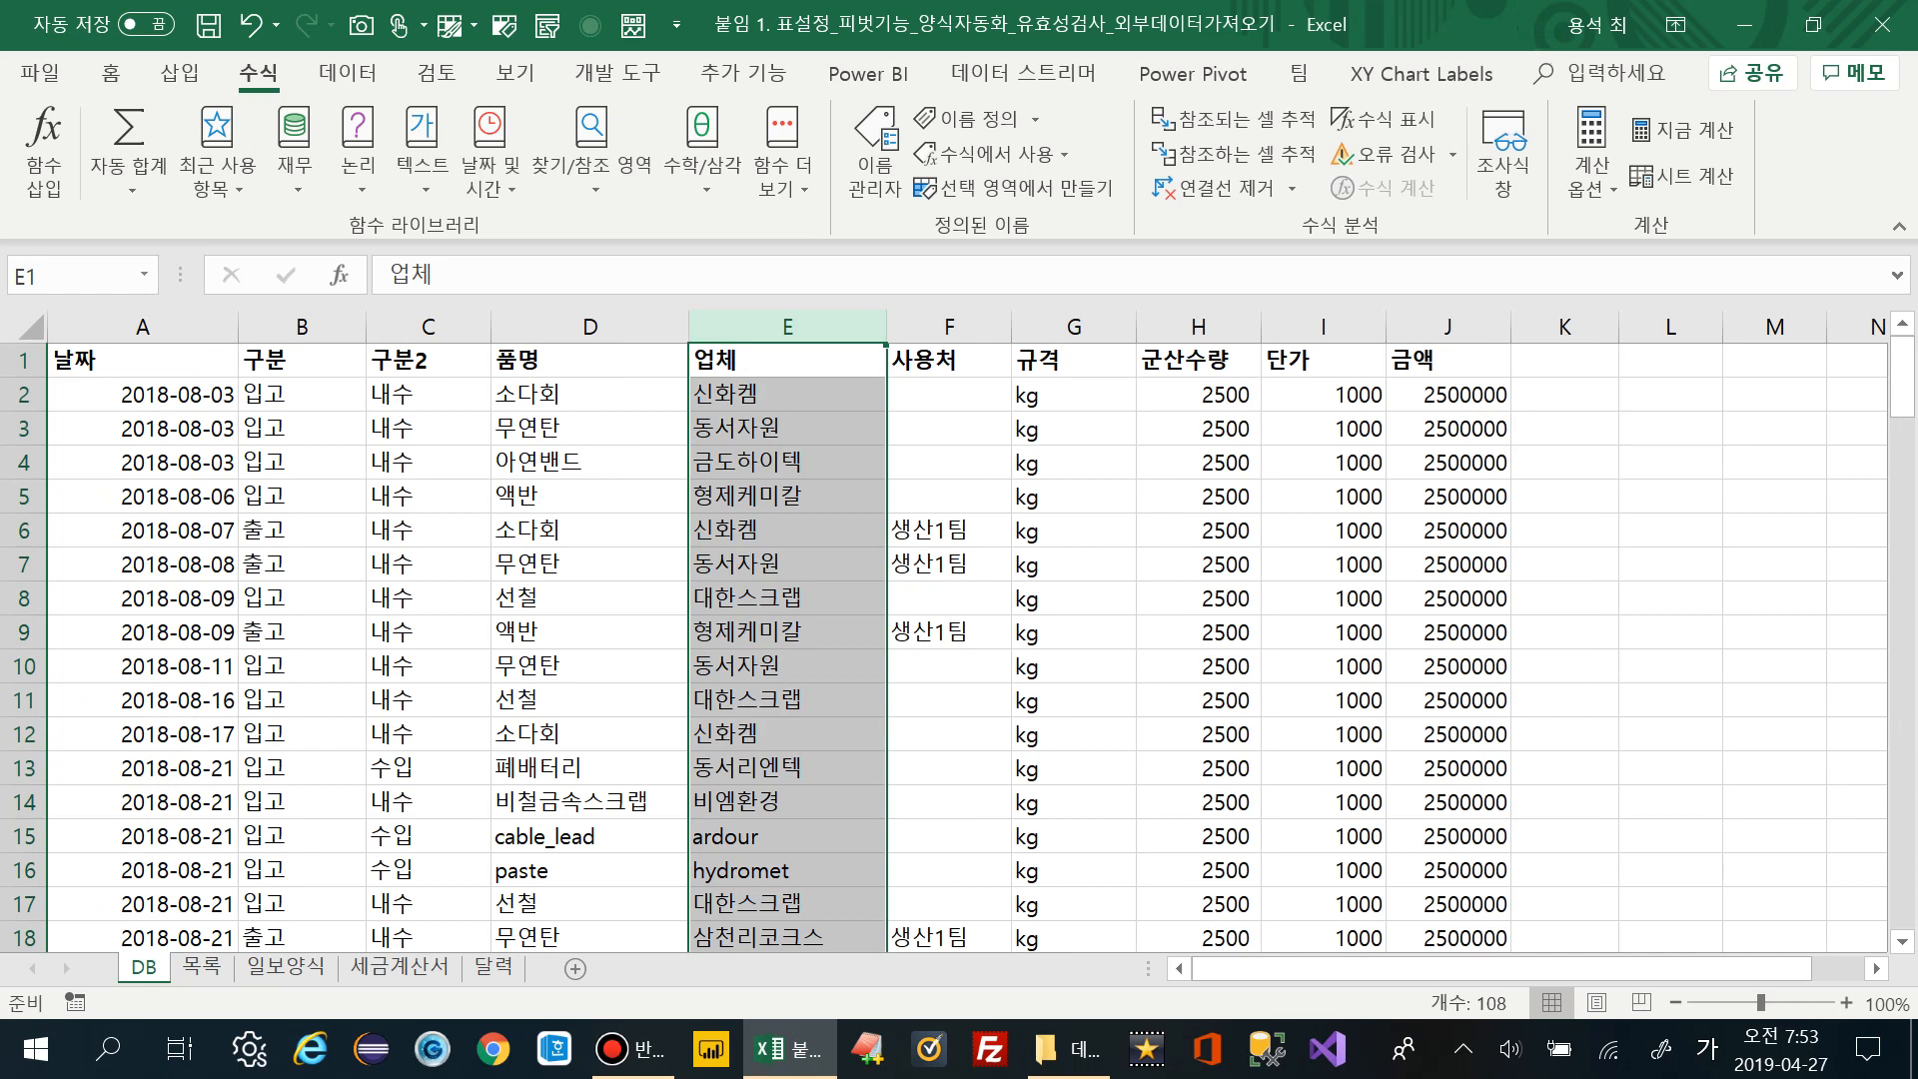
pyautogui.click(334, 73)
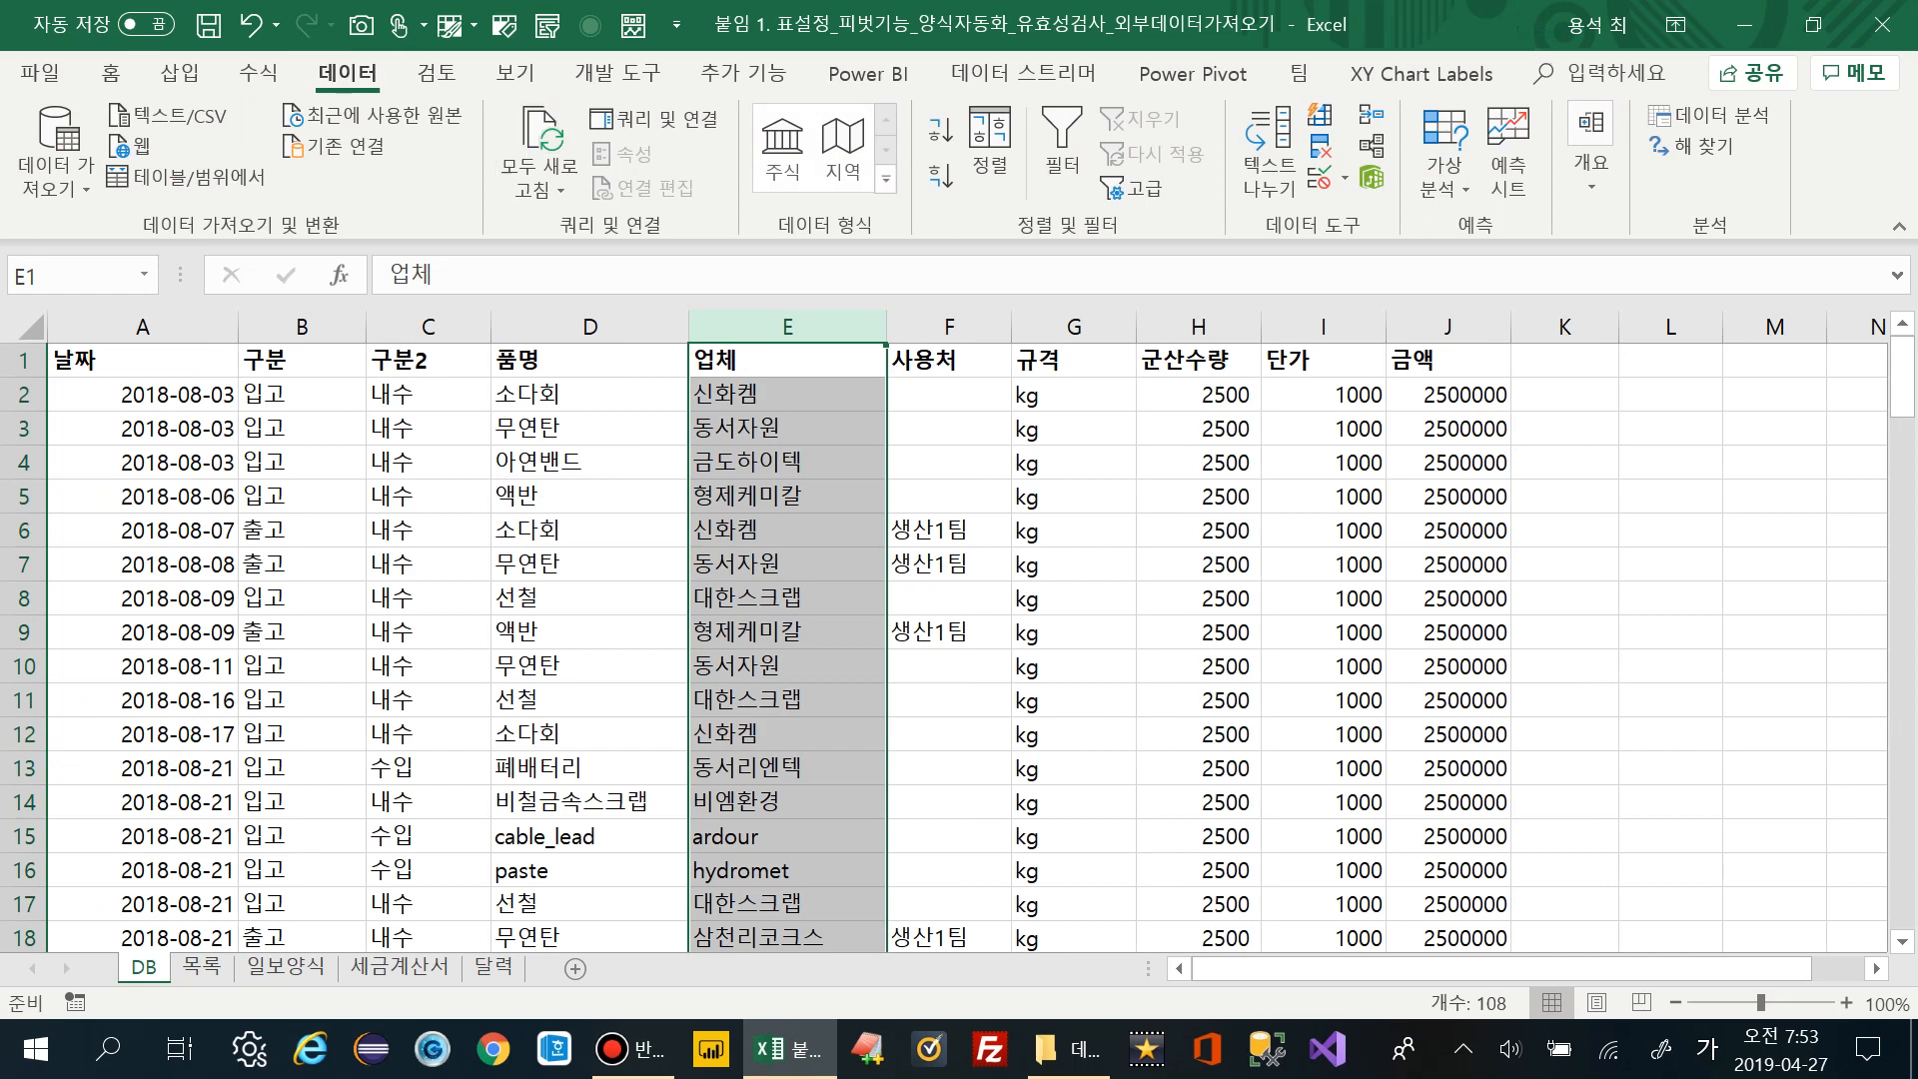
pyautogui.click(1328, 178)
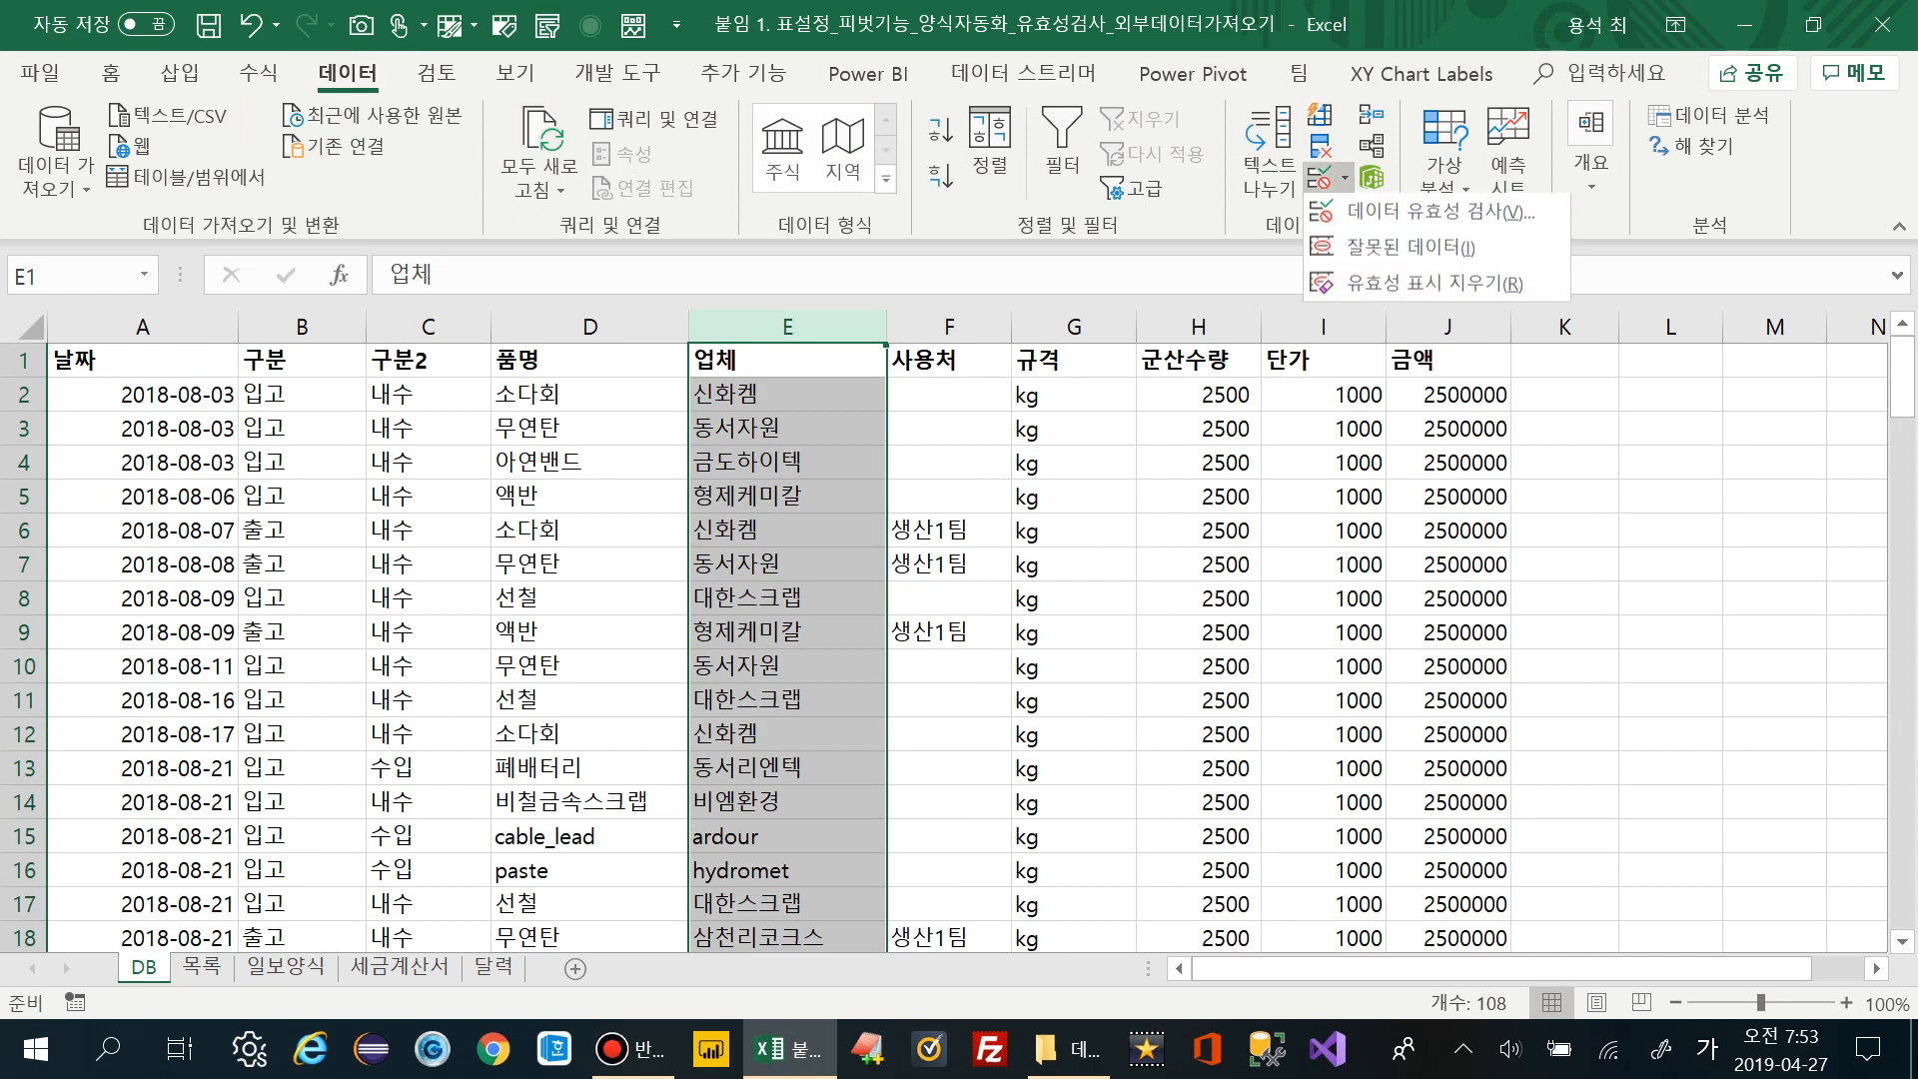
pyautogui.click(1379, 212)
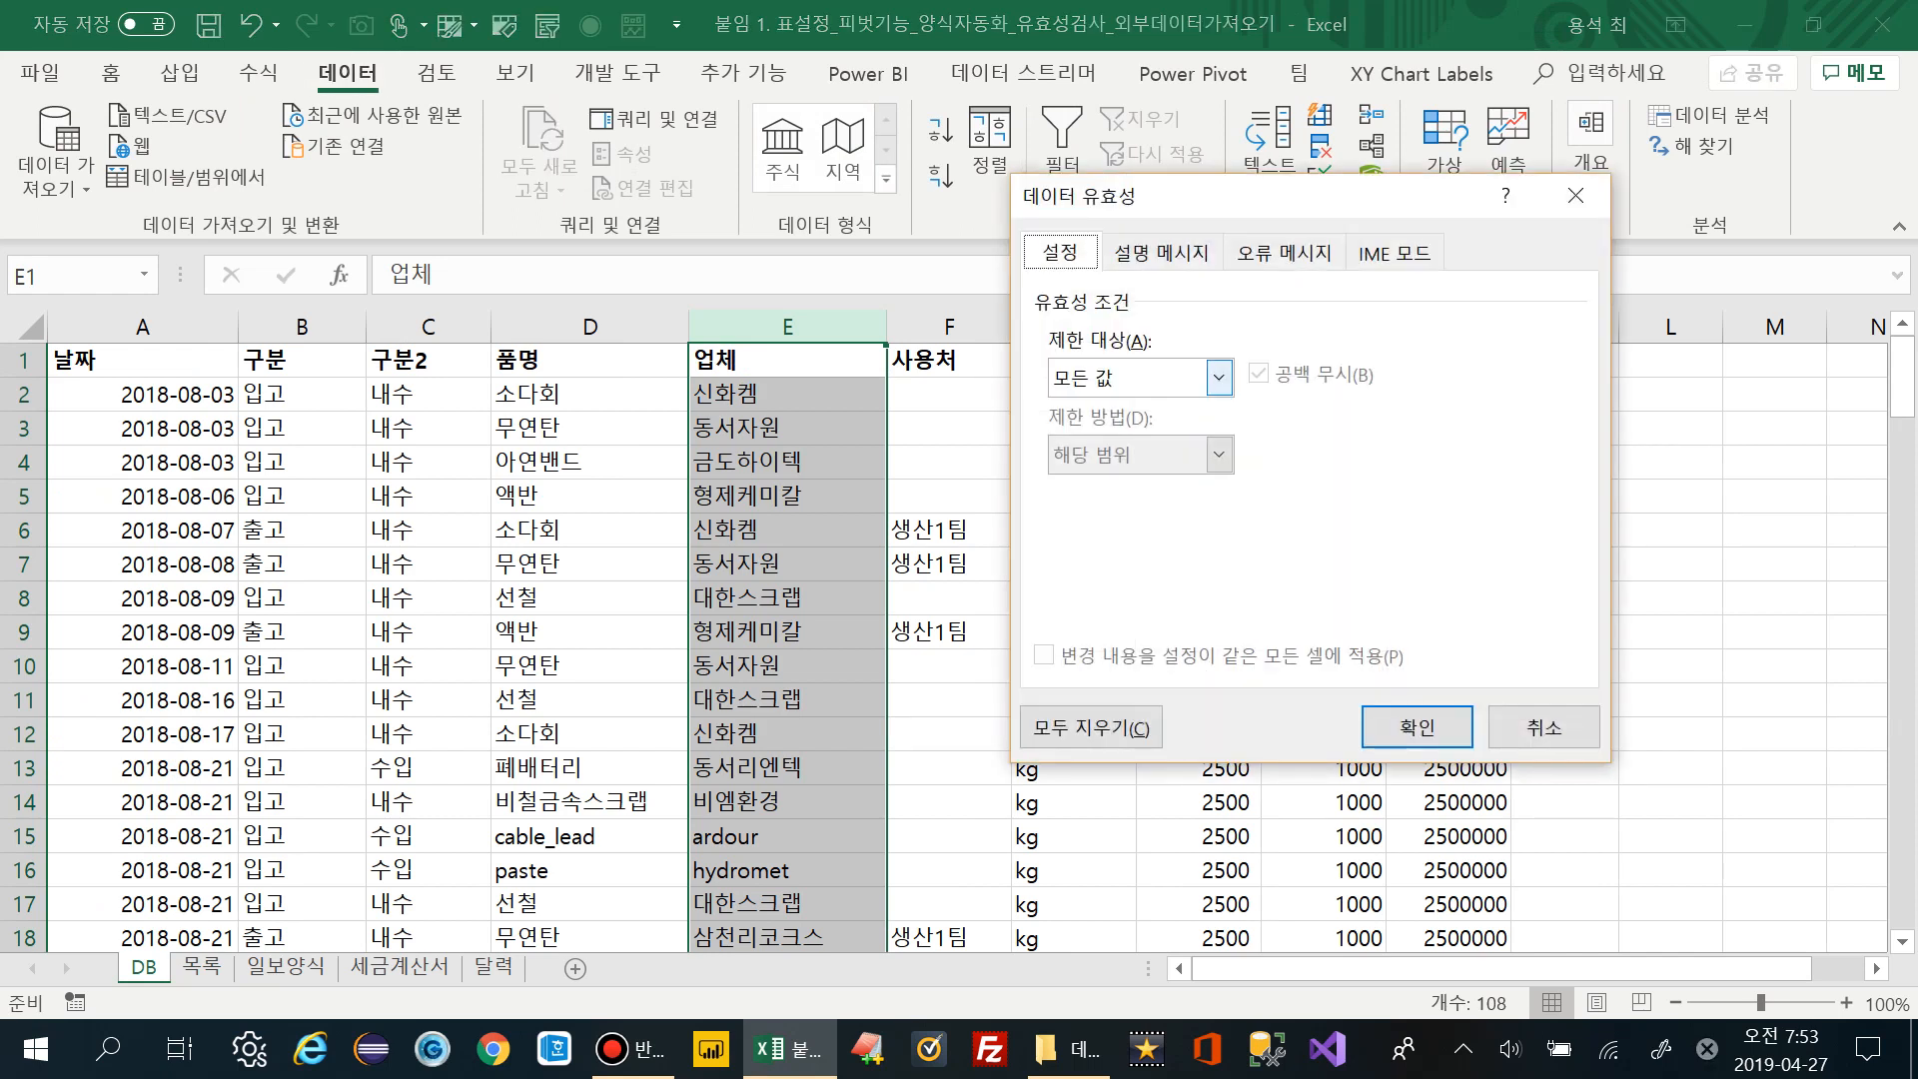
pyautogui.click(1218, 377)
pyautogui.click(1140, 486)
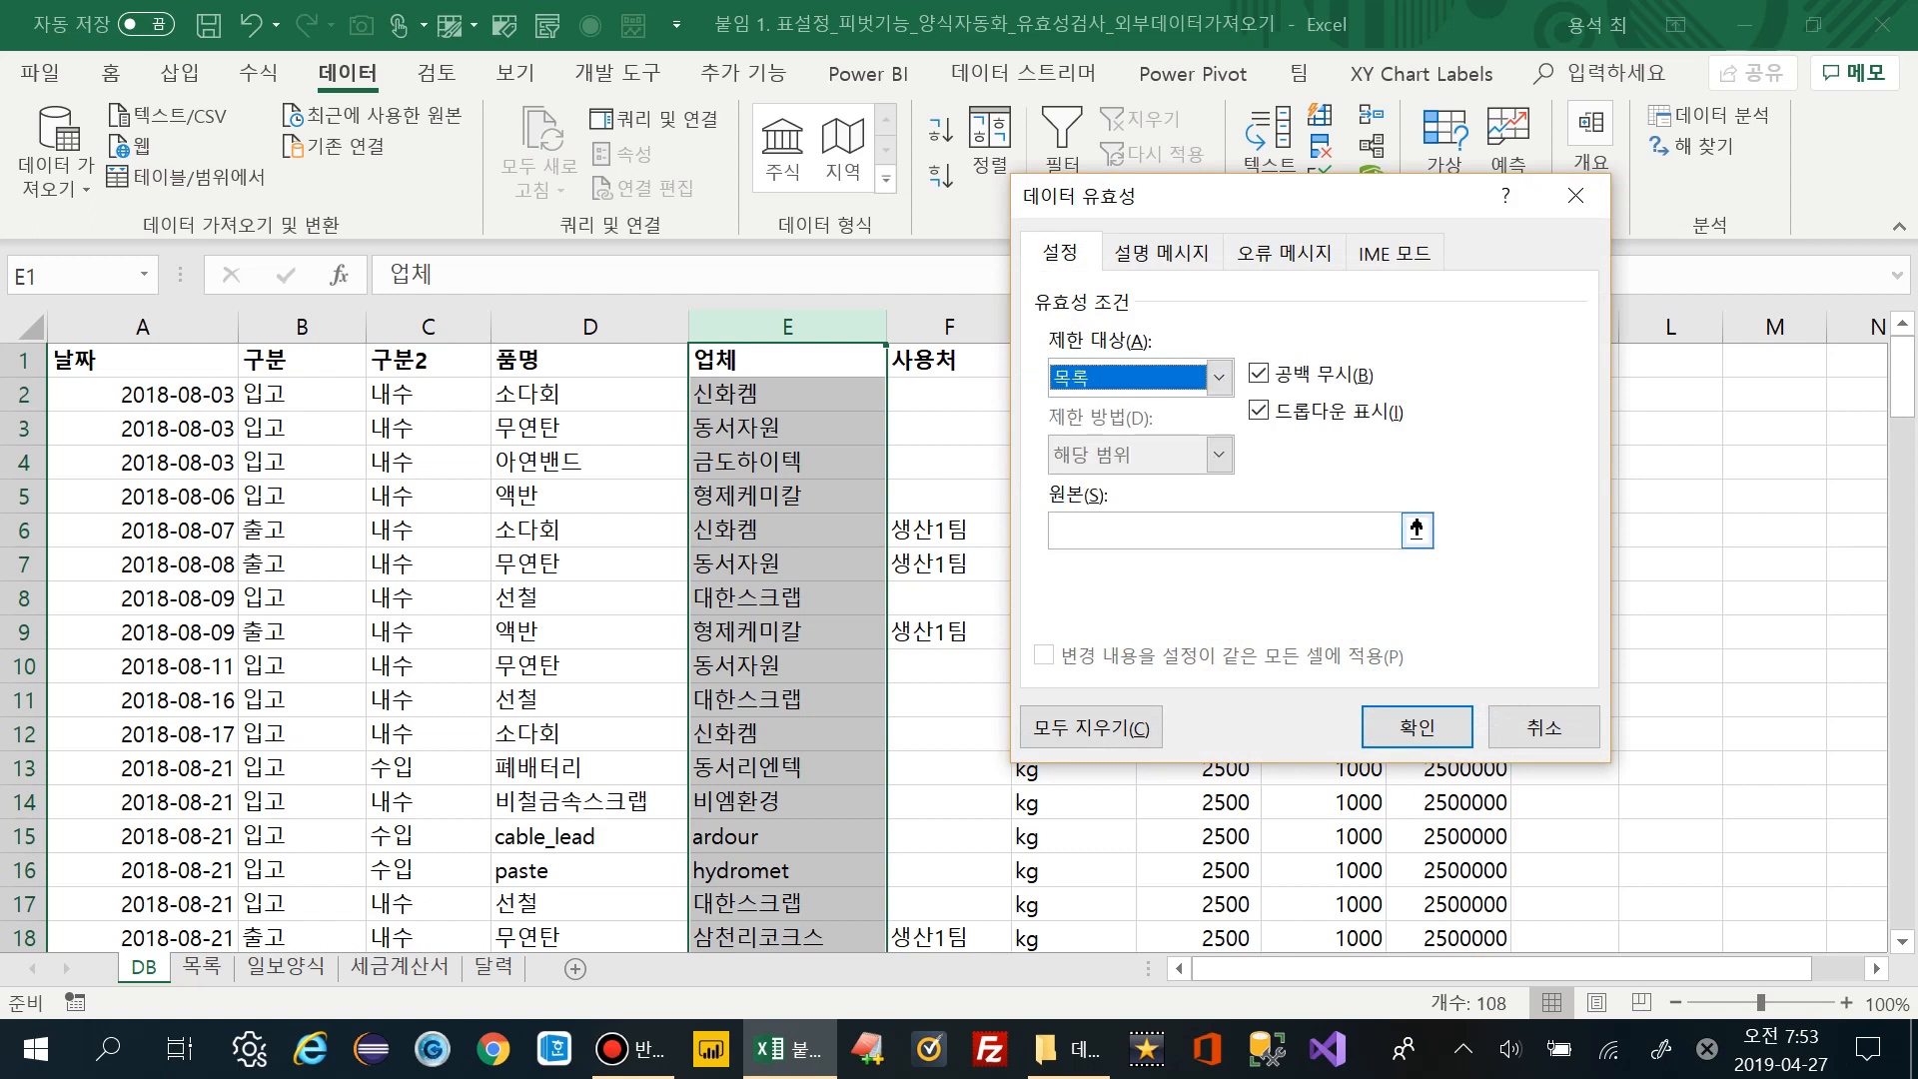
pyautogui.click(1223, 530)
pyautogui.write('=')
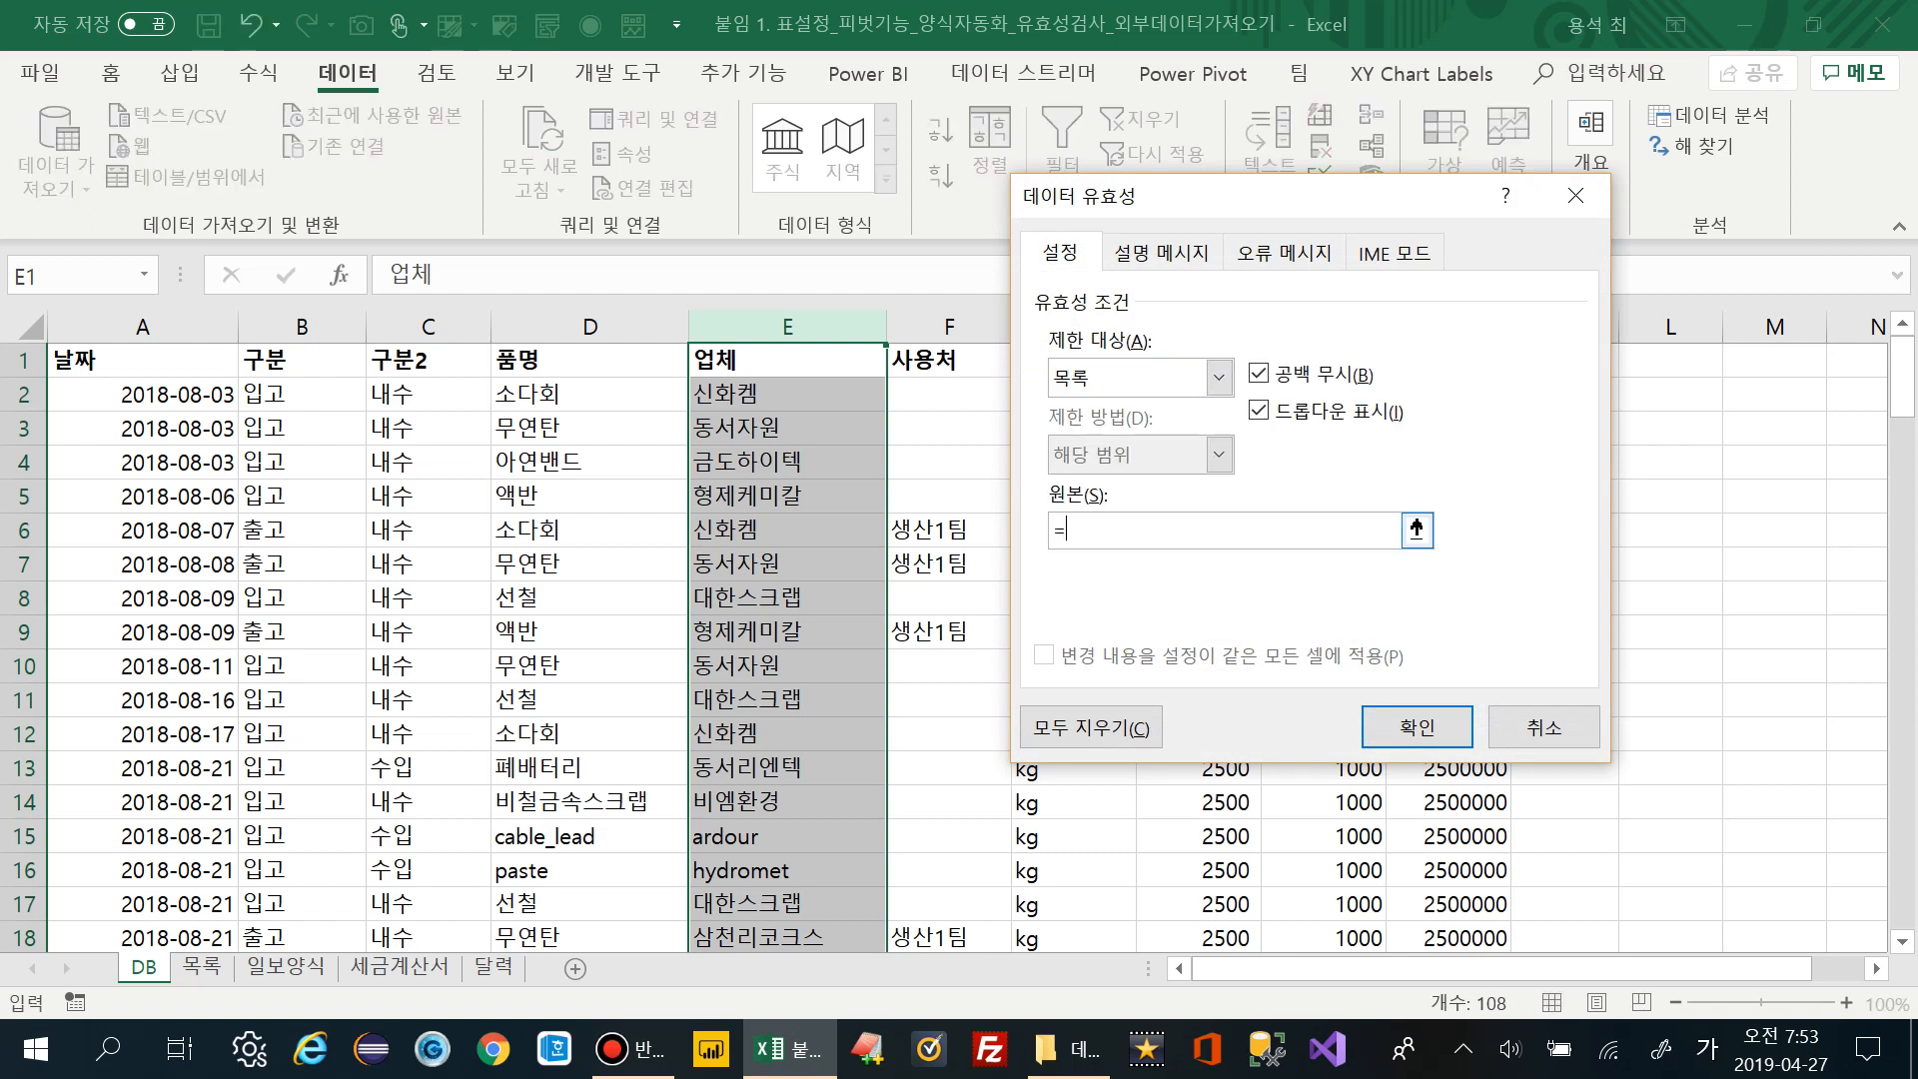
pyautogui.press('Hangul')
pyautogui.write('indirect(')
pyautogui.write('d1)')
pyautogui.click(1416, 727)
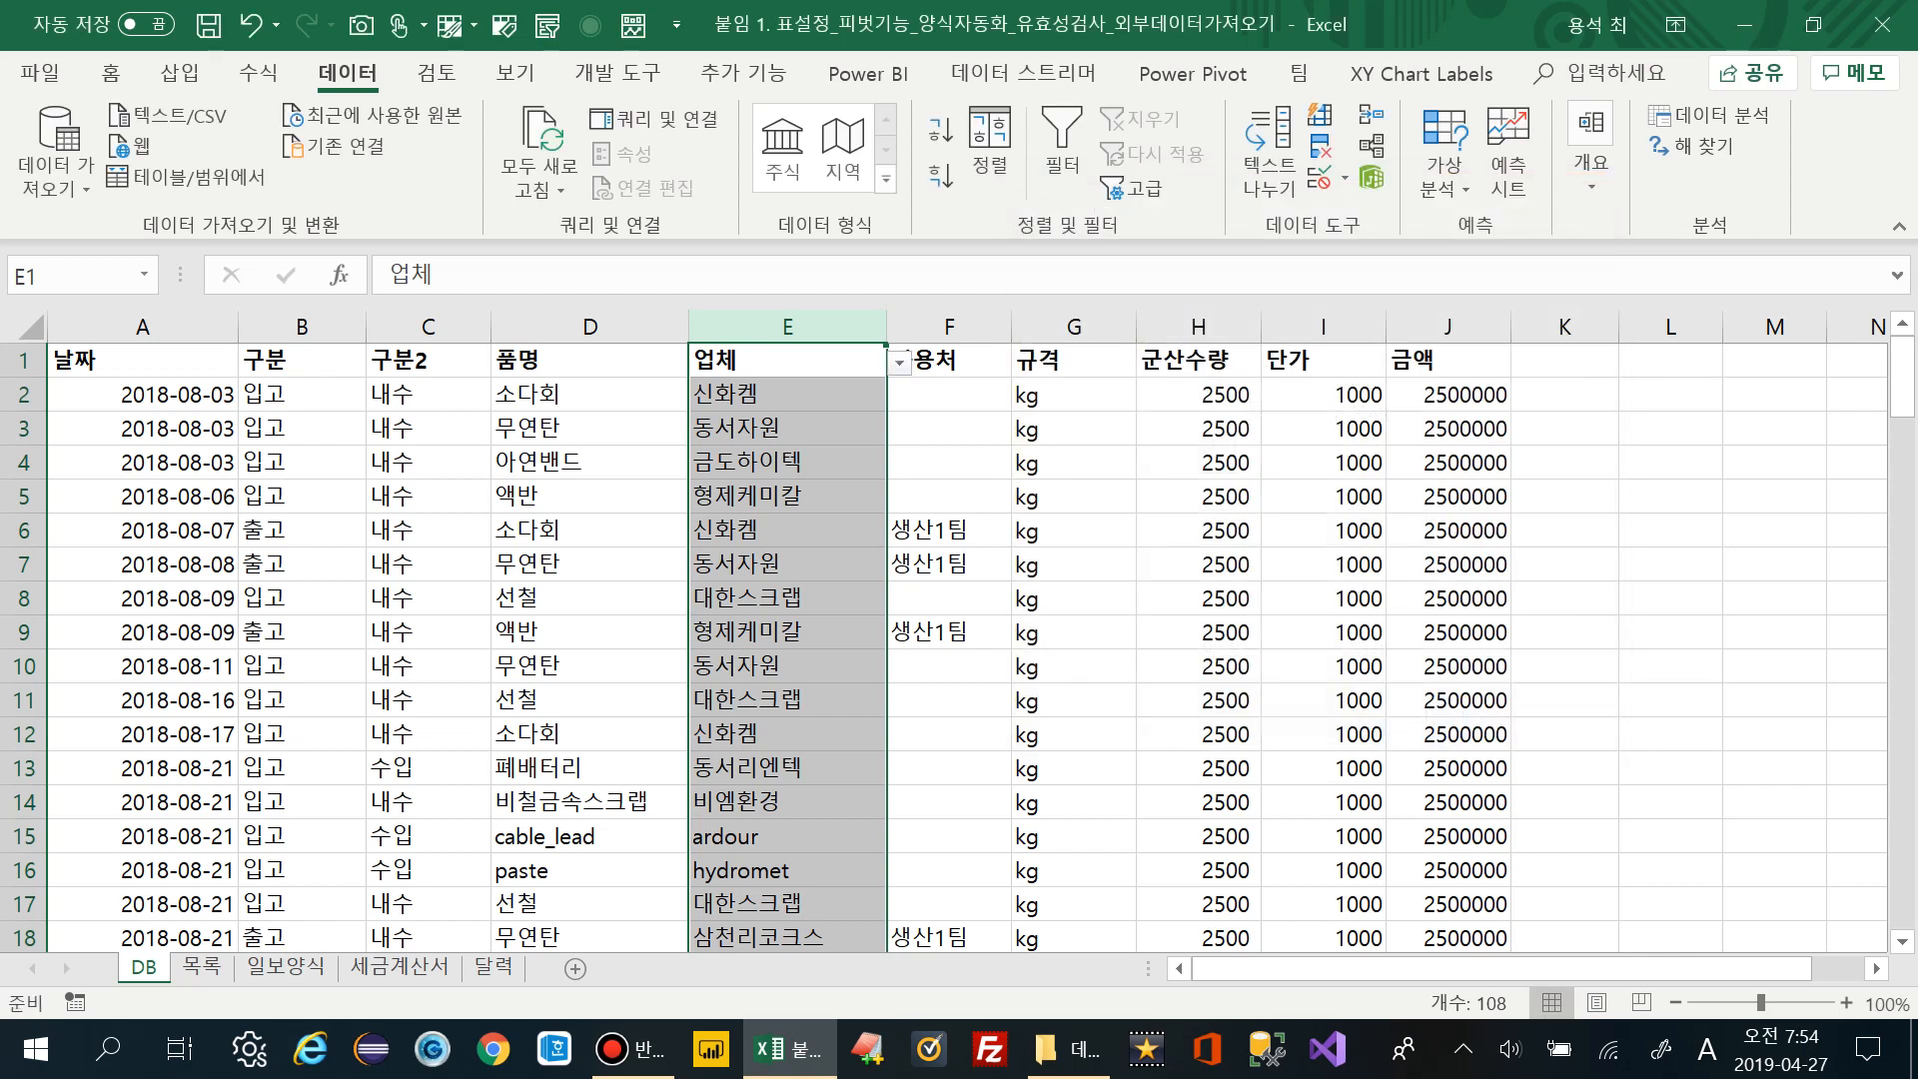
# Set D2's 품명 to abs and choose 해송상사 as E2's supplier
pyautogui.press('Down')
pyautogui.hotkey('alt', 'Down')
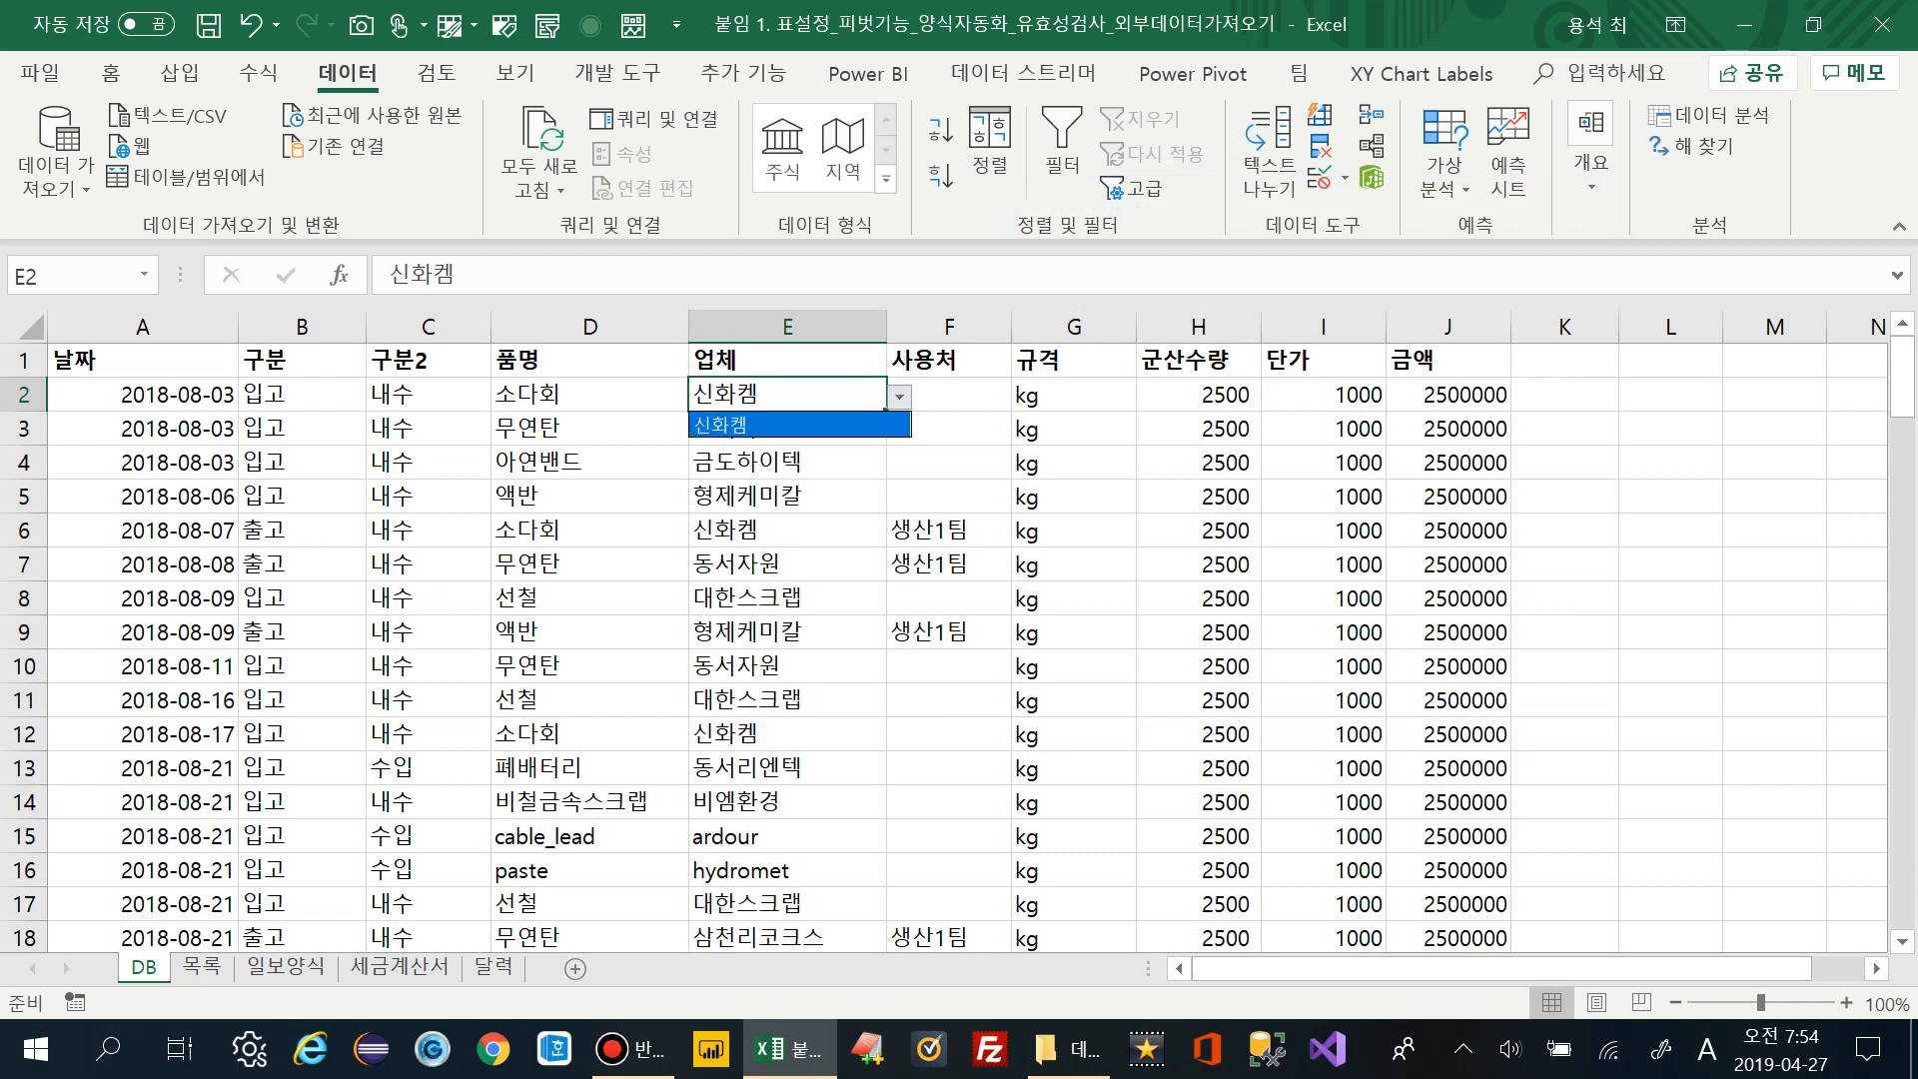
pyautogui.press('Escape')
pyautogui.press('Left')
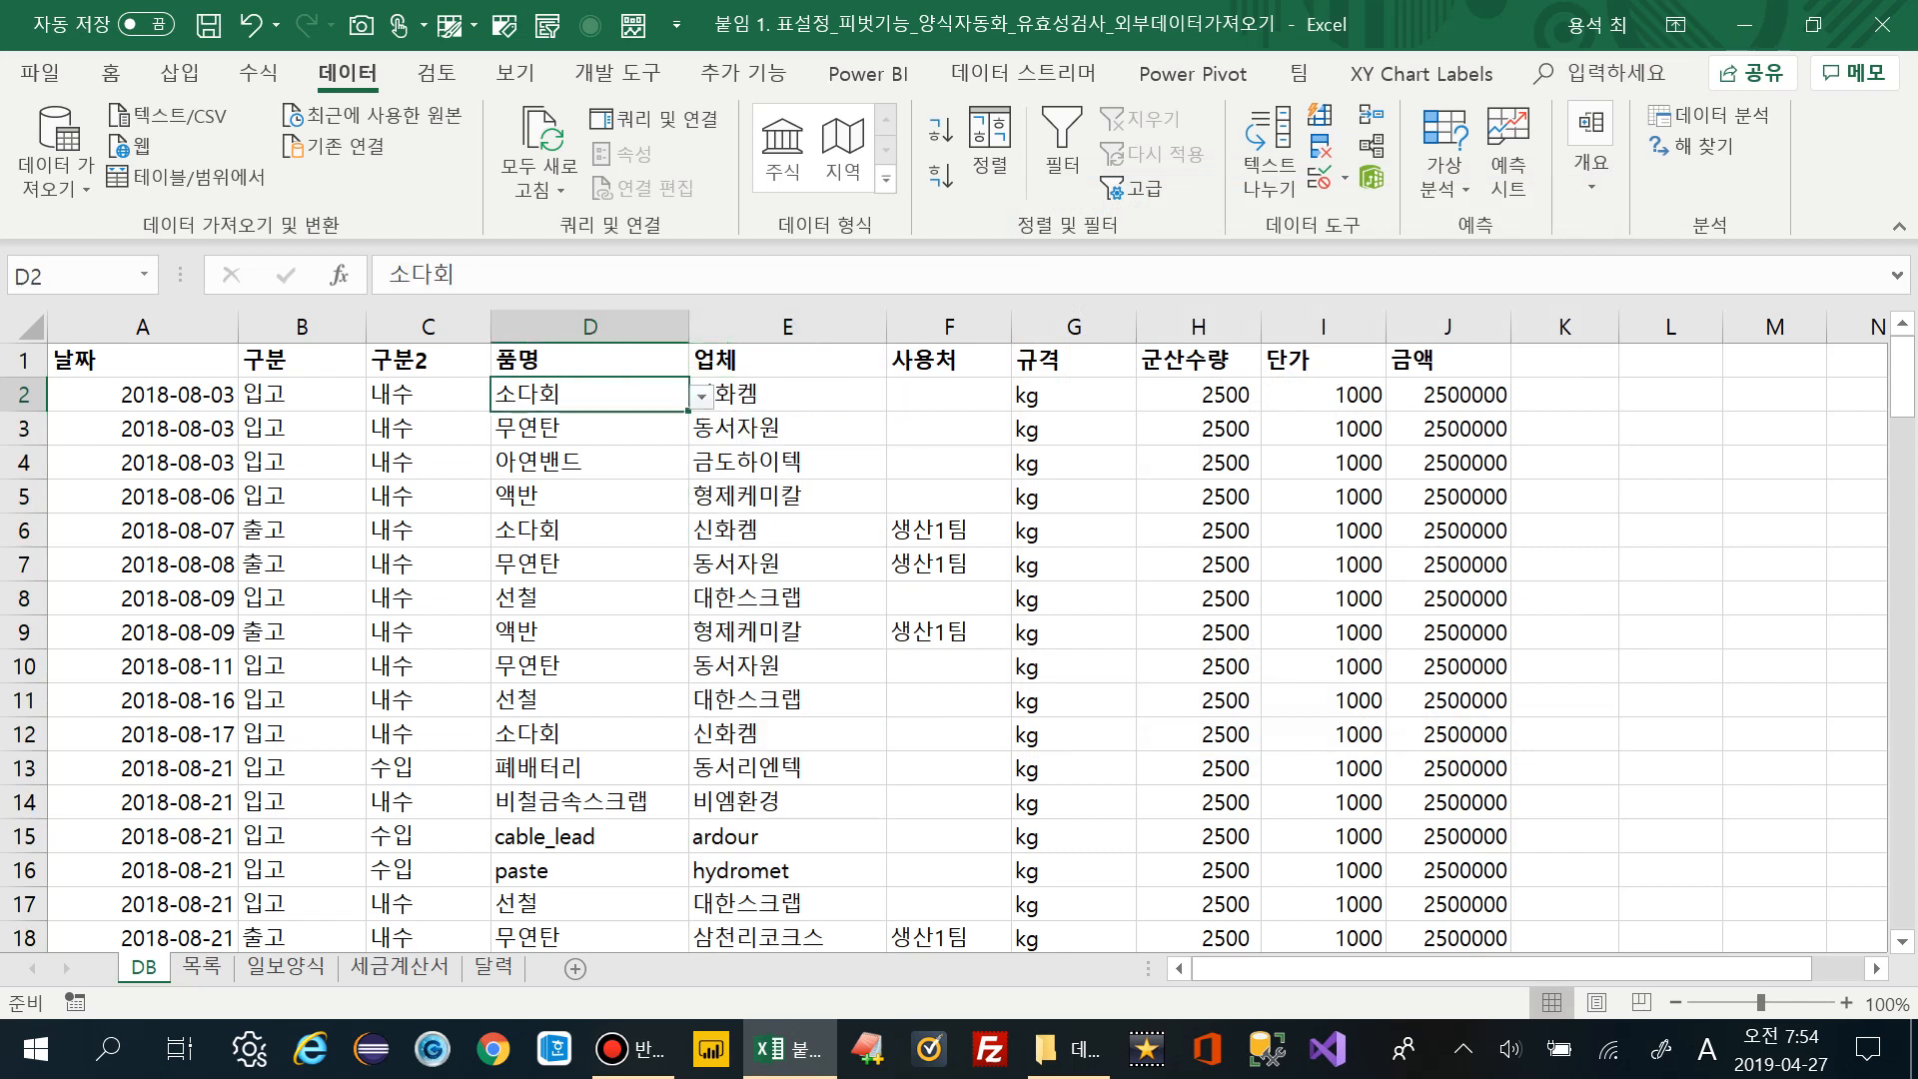
pyautogui.hotkey('alt', 'Down')
pyautogui.press('Home')
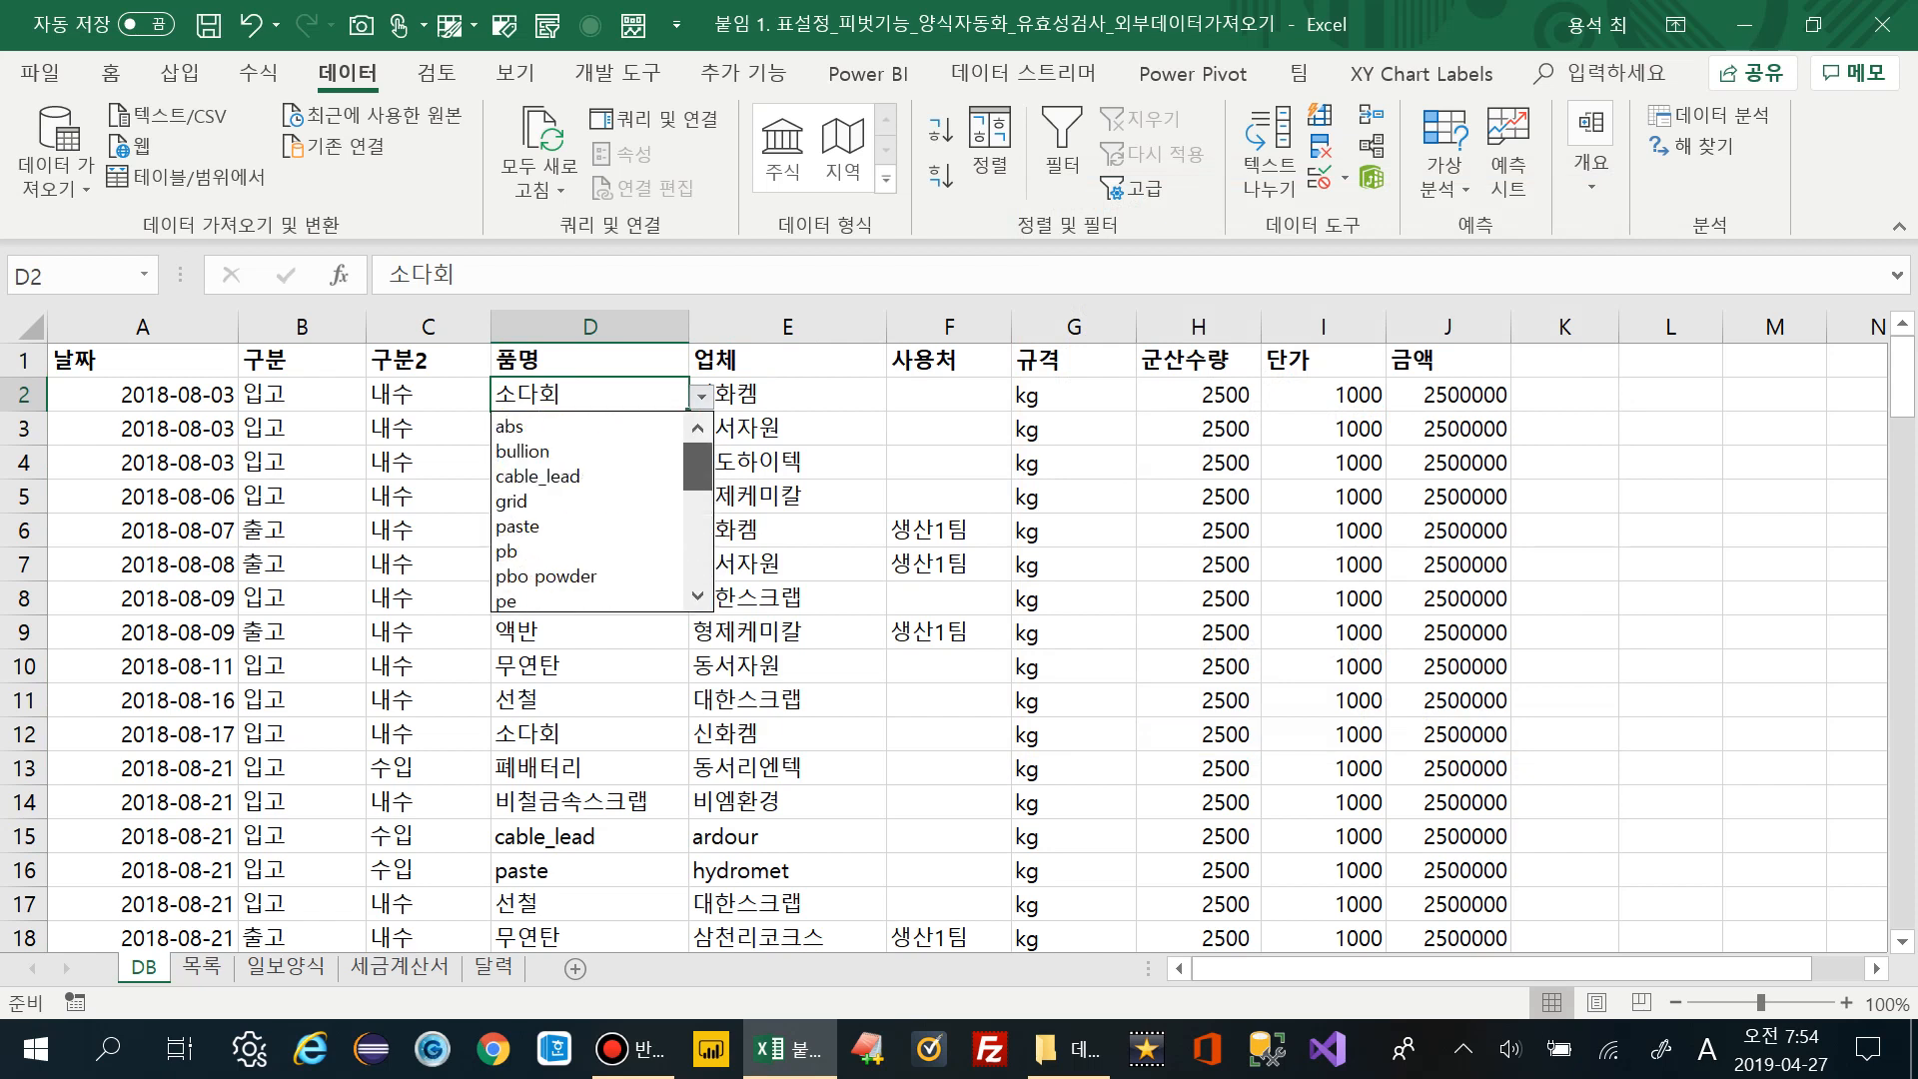
pyautogui.press('Return')
pyautogui.press('Right')
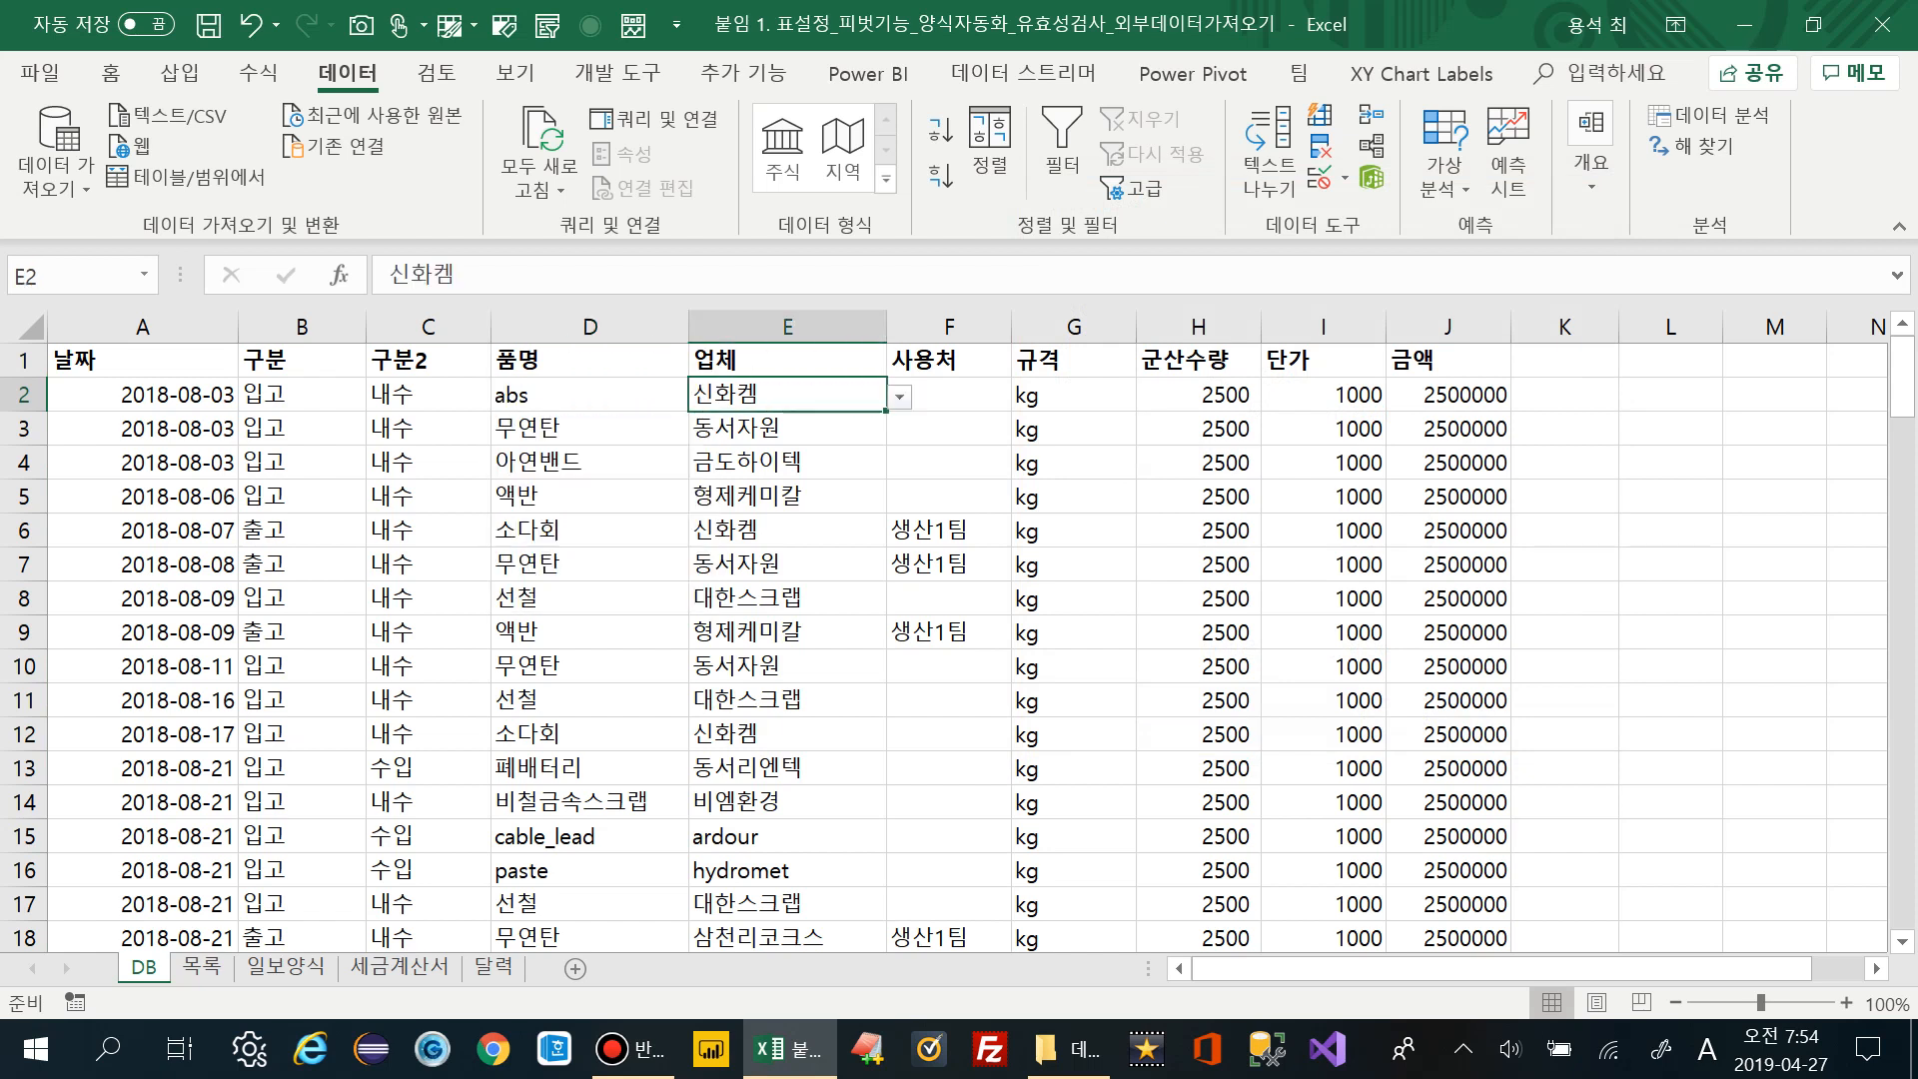
pyautogui.hotkey('alt', 'Down')
pyautogui.press('Down')
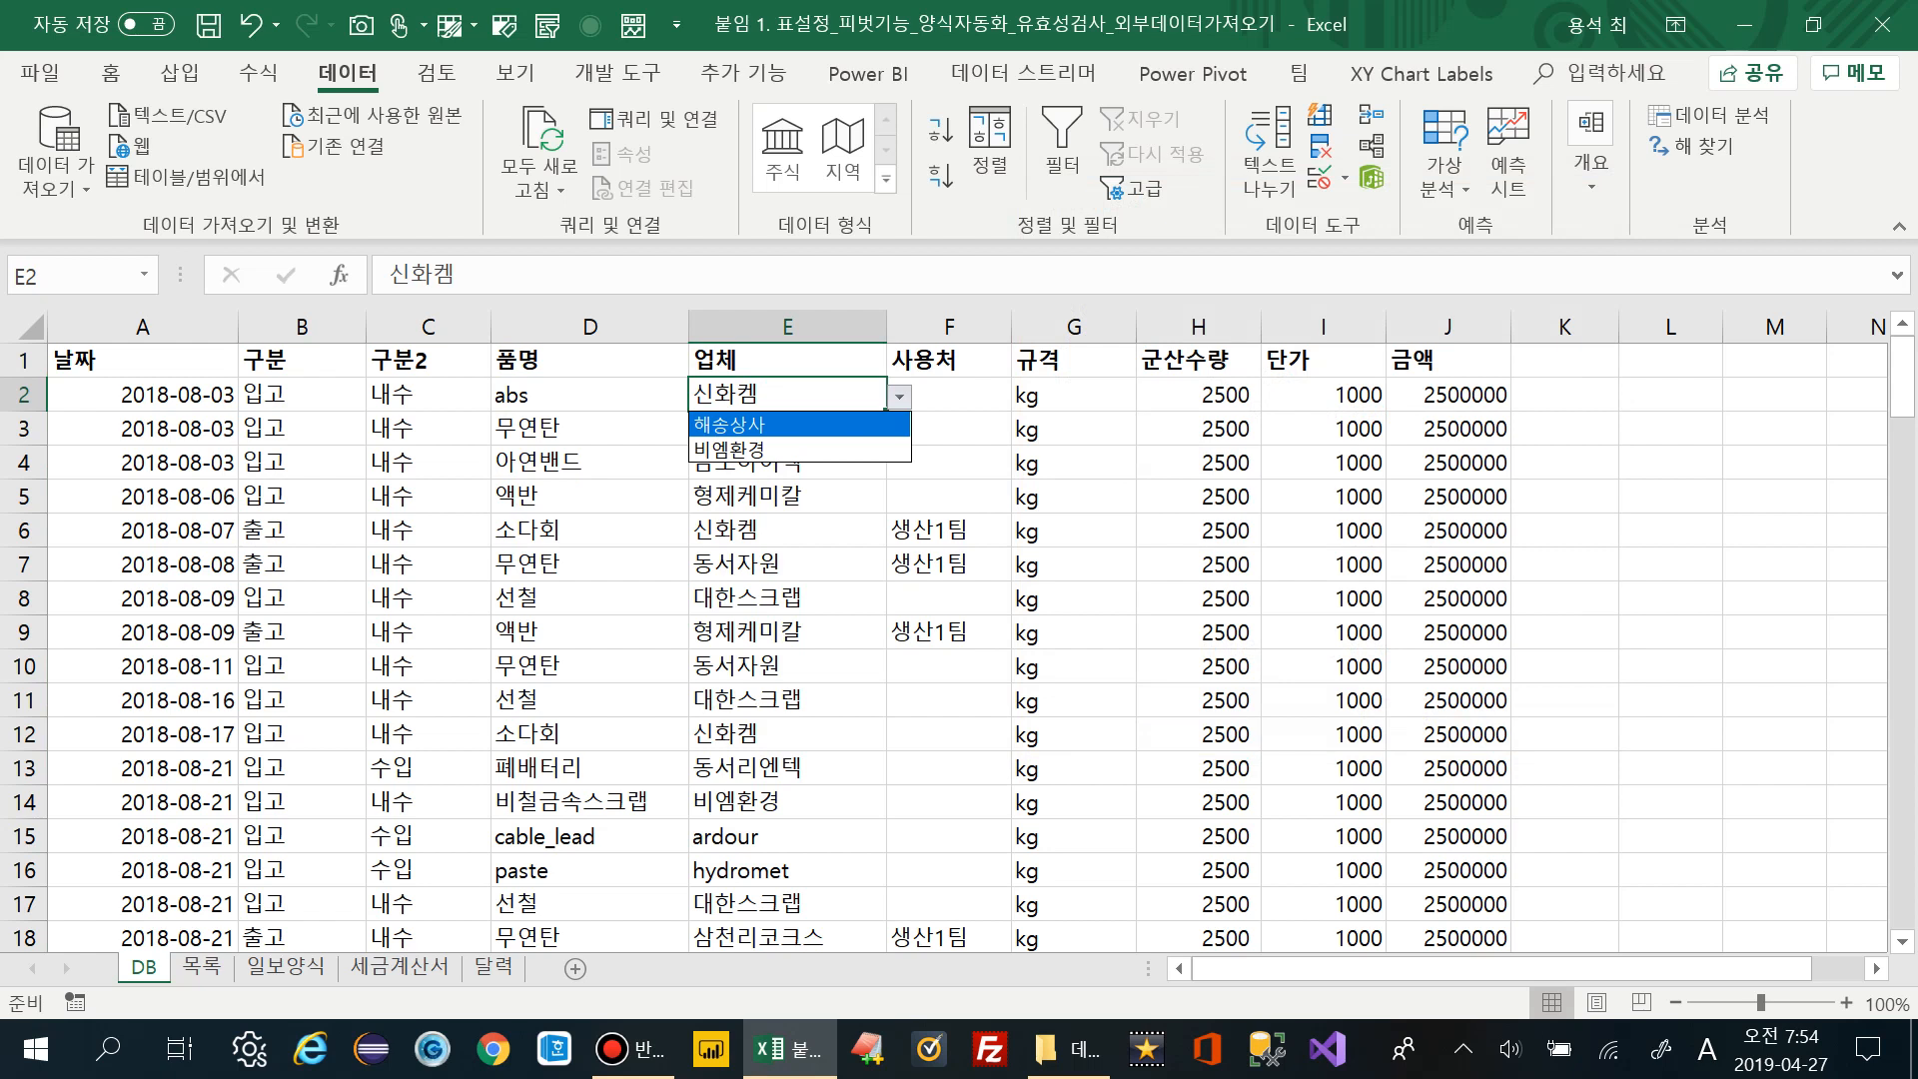
pyautogui.press('Down')
pyautogui.press('Up')
pyautogui.press('Return')
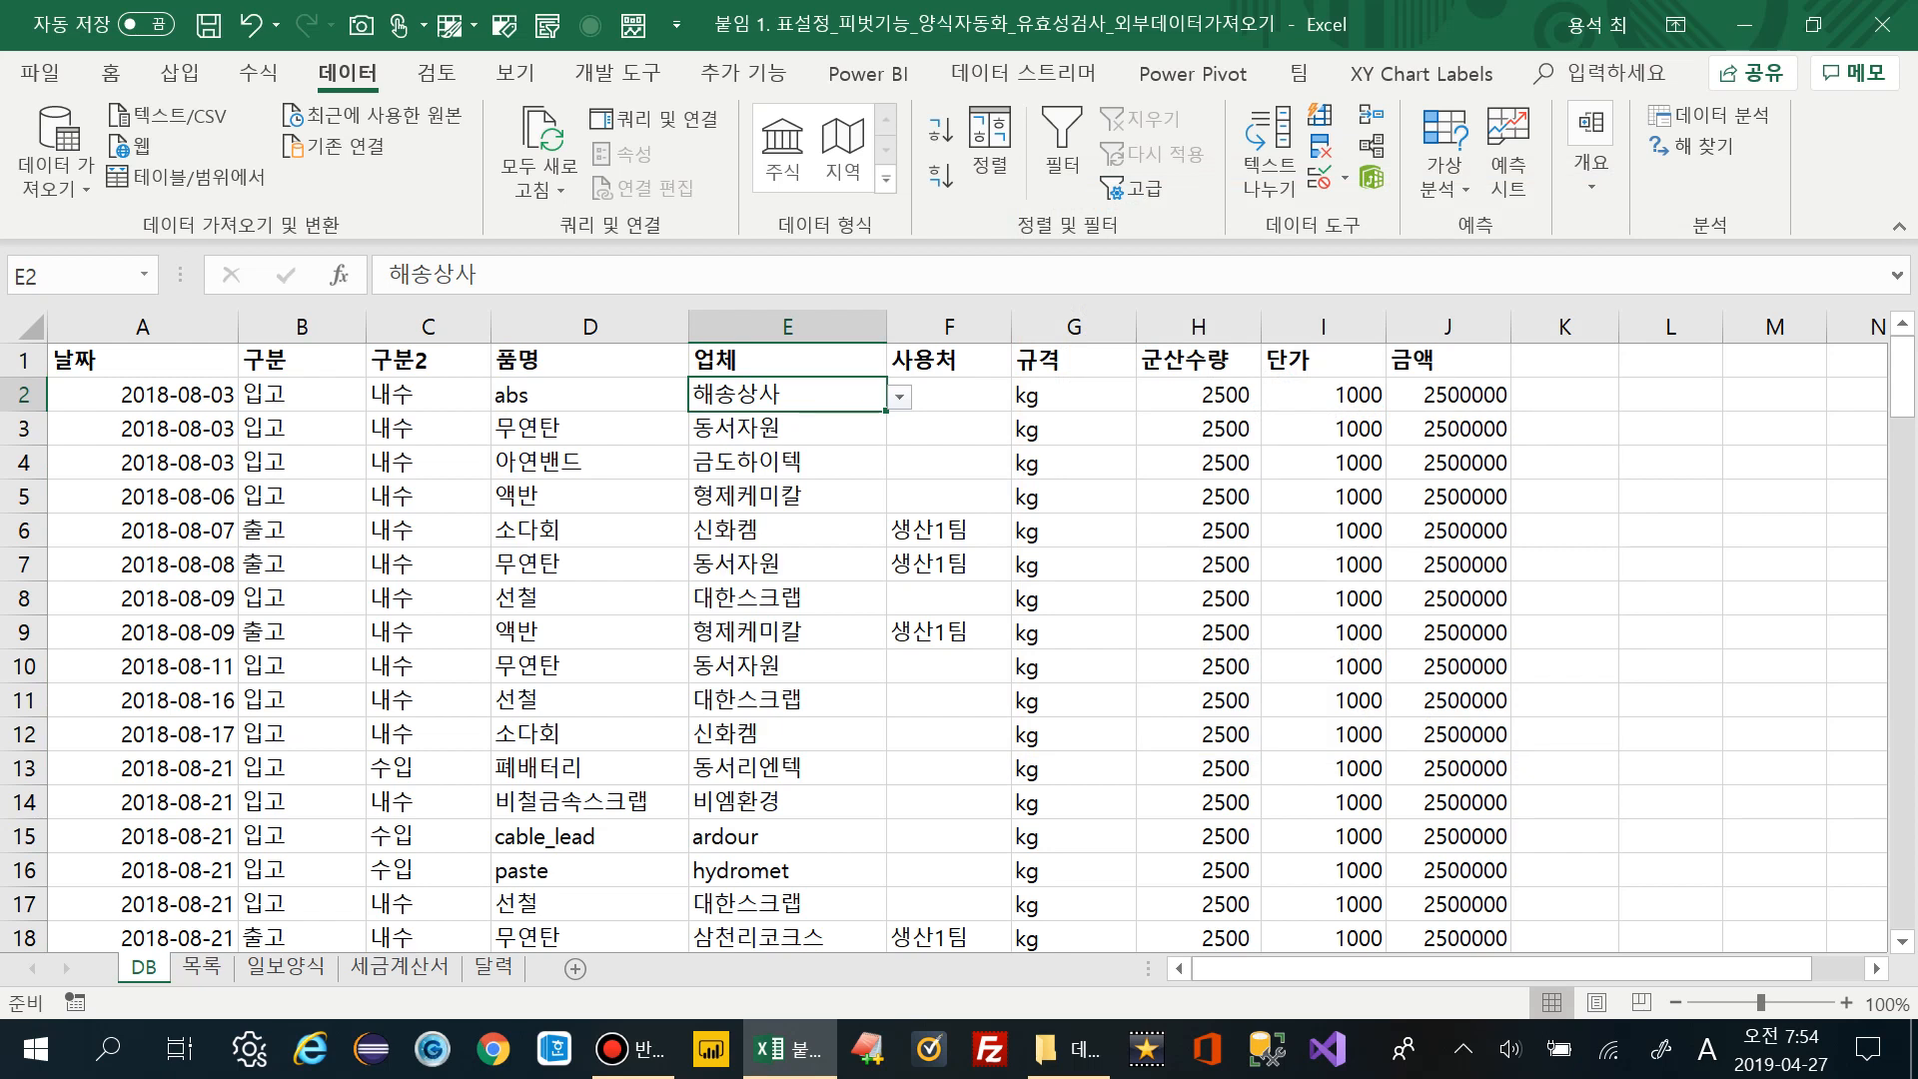
# Change E2's supplier to 비엠환경 and move down to E4
pyautogui.click(589, 394)
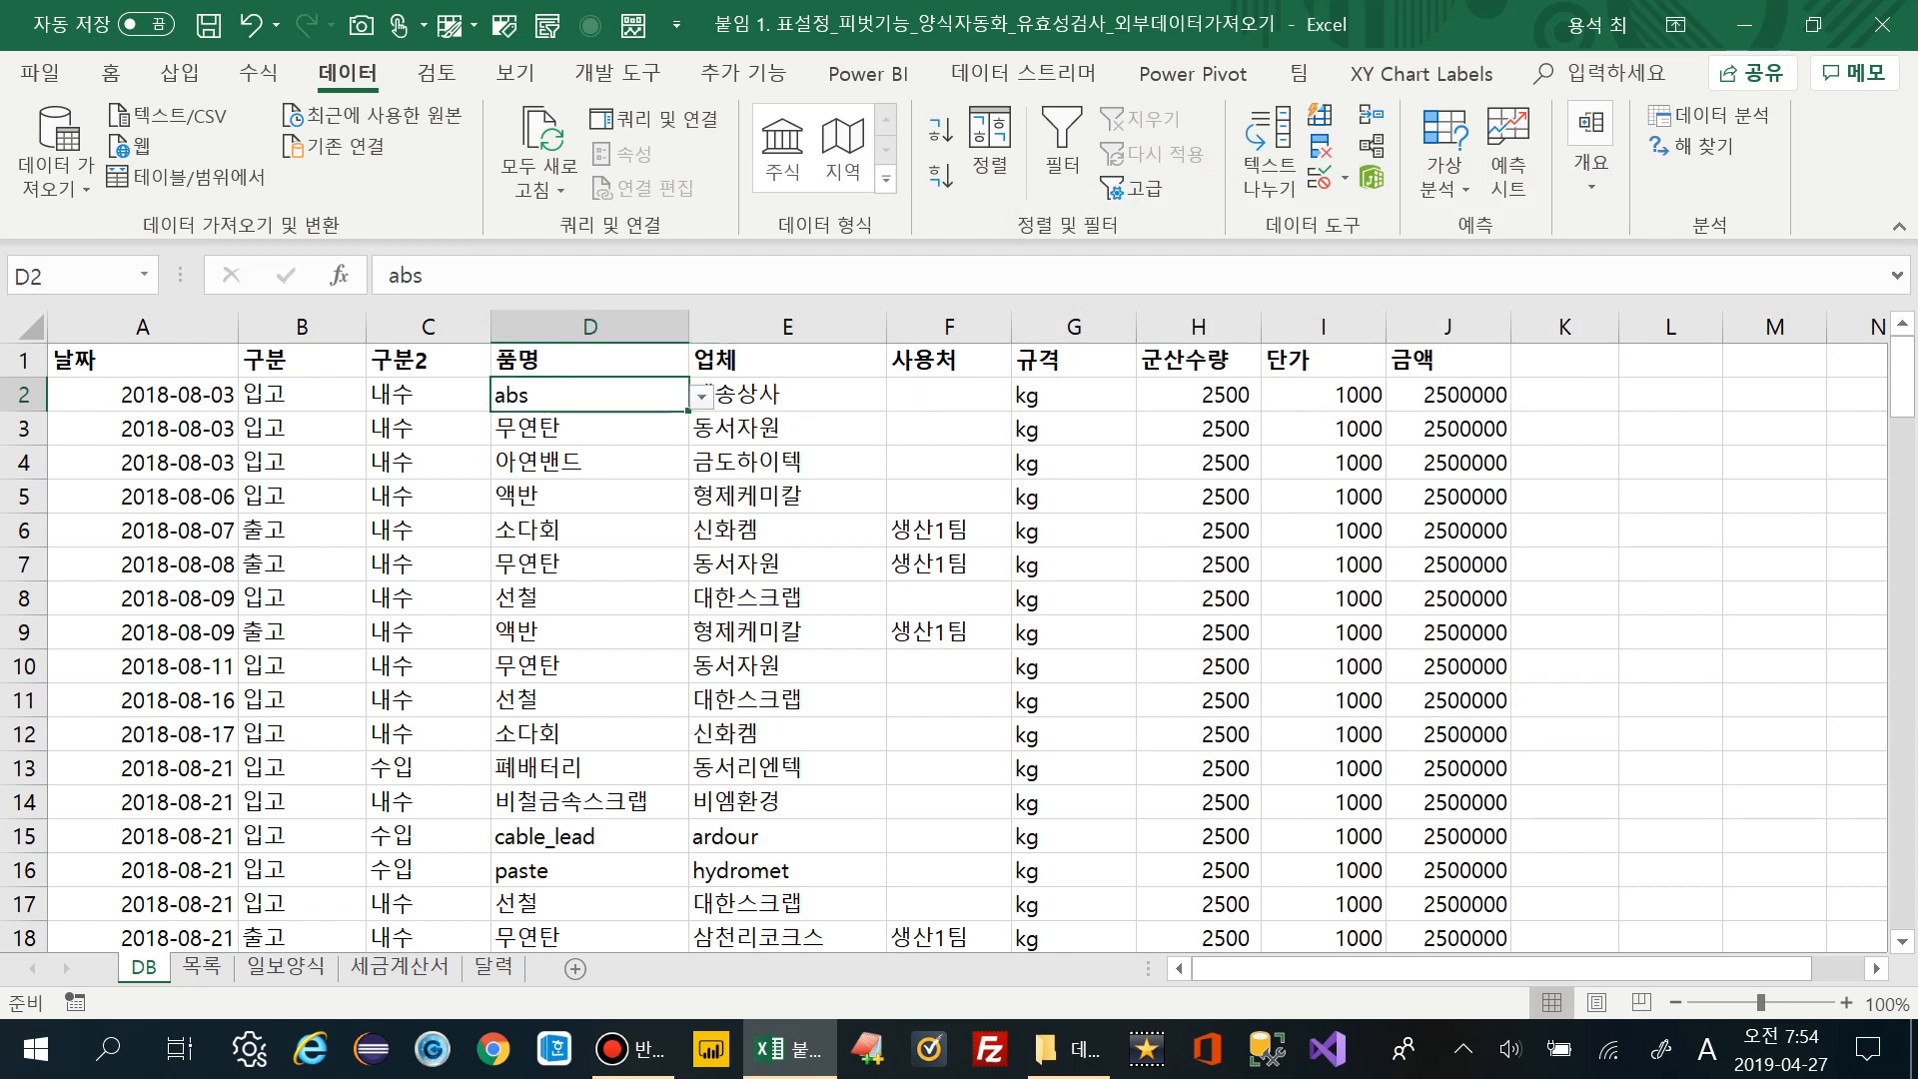
pyautogui.click(787, 395)
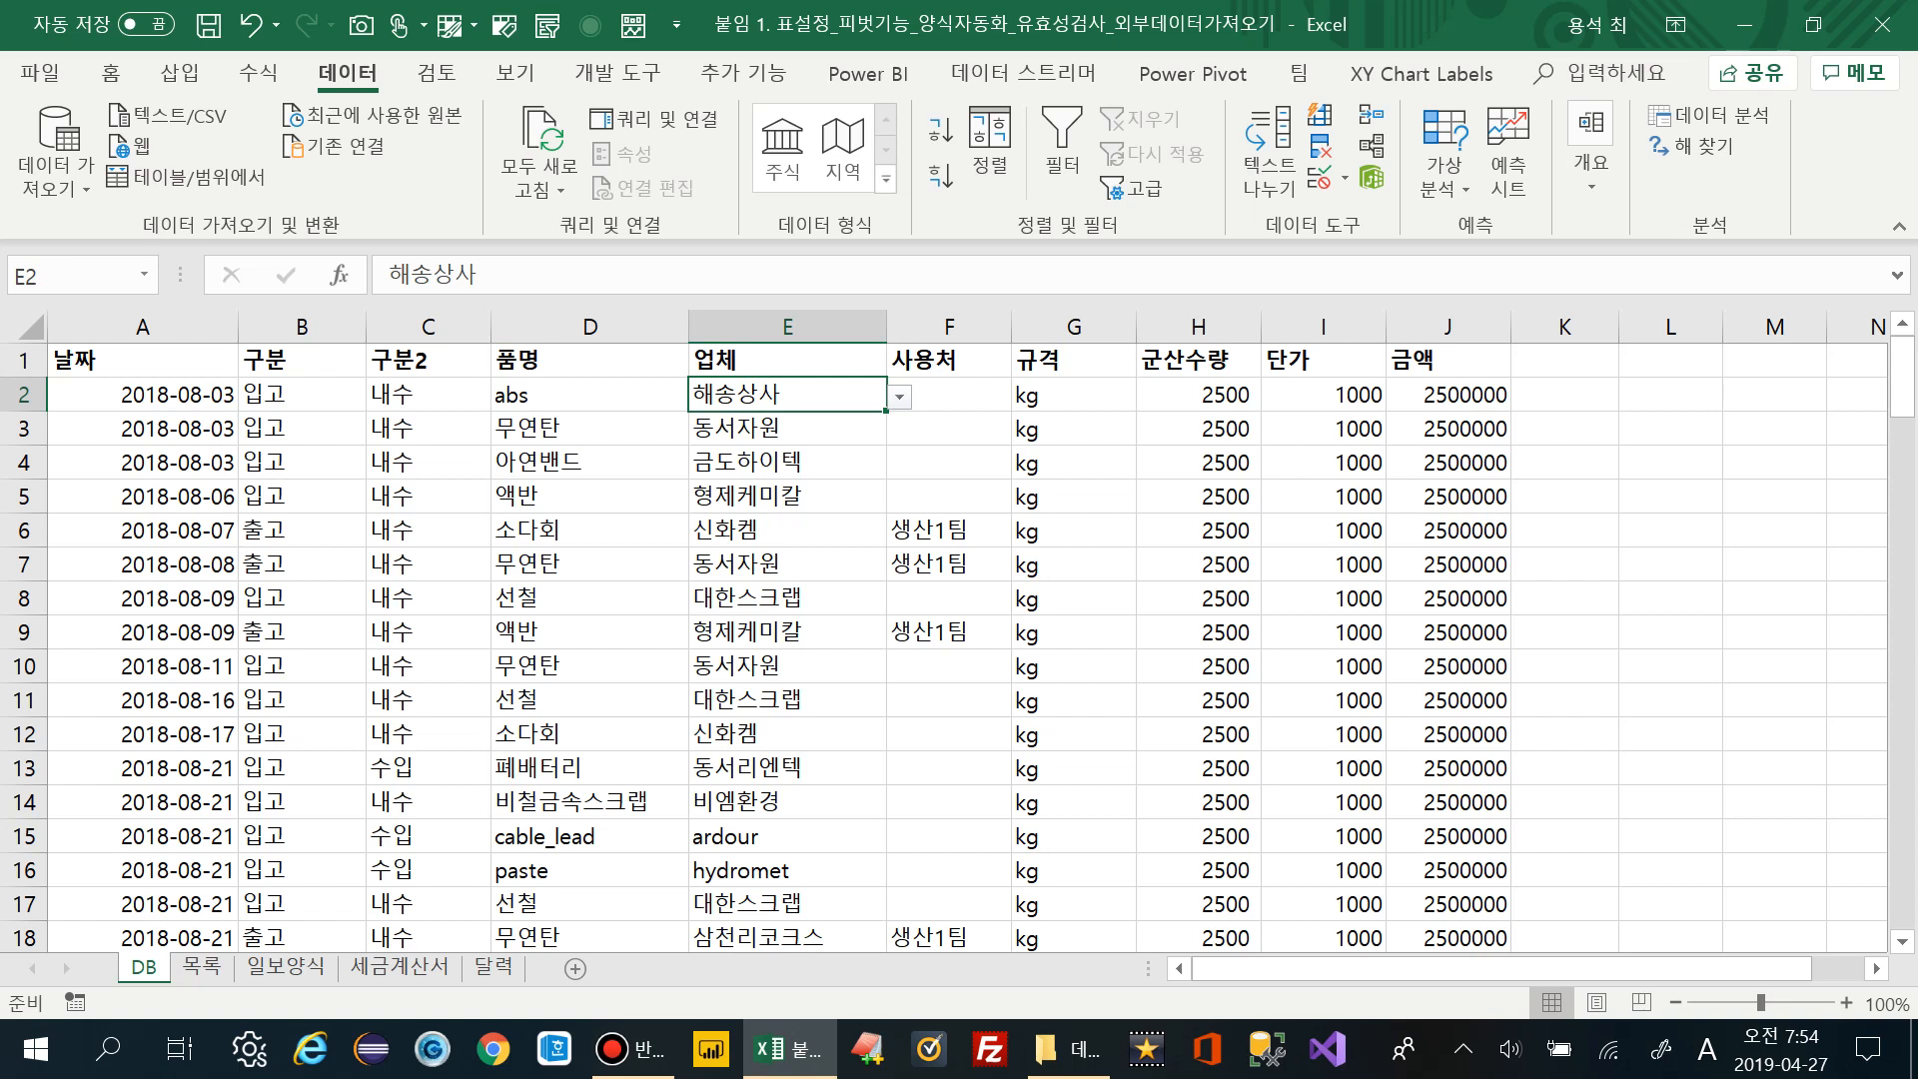
pyautogui.click(589, 395)
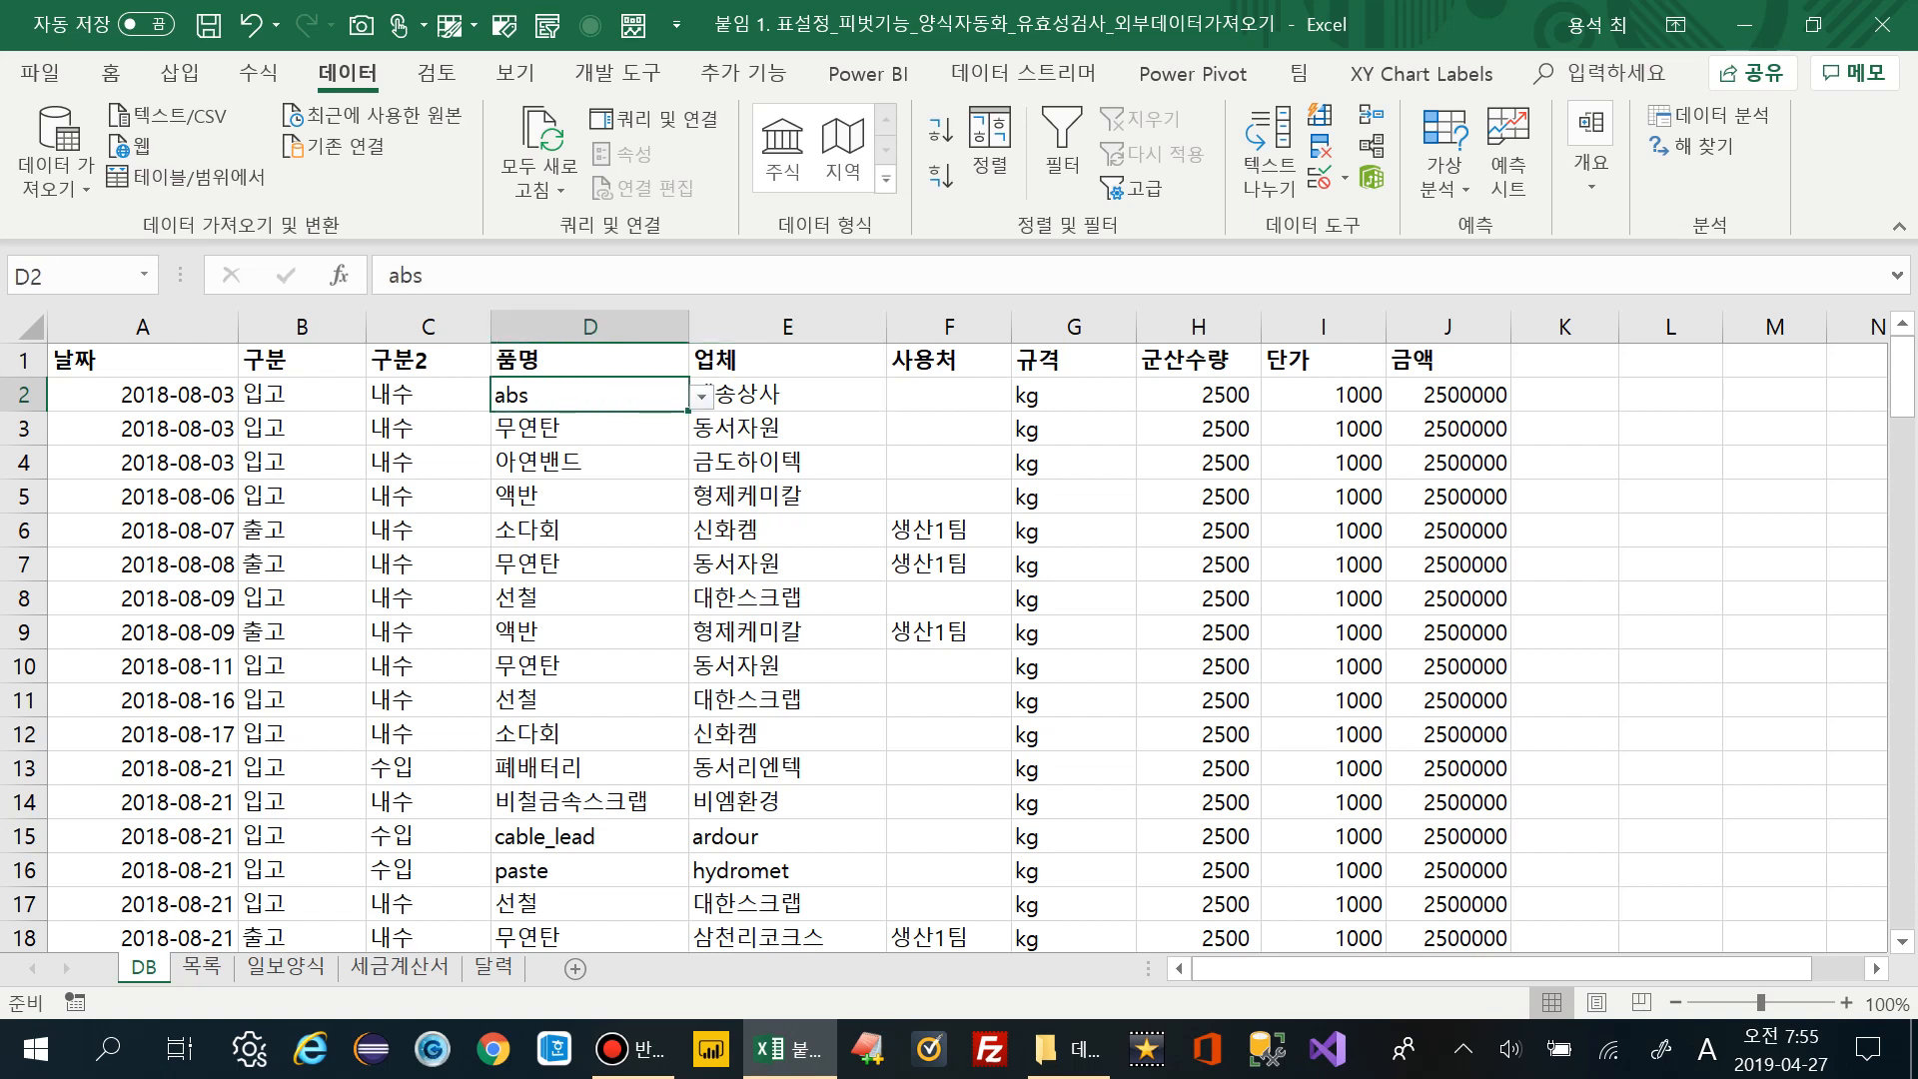
pyautogui.click(787, 394)
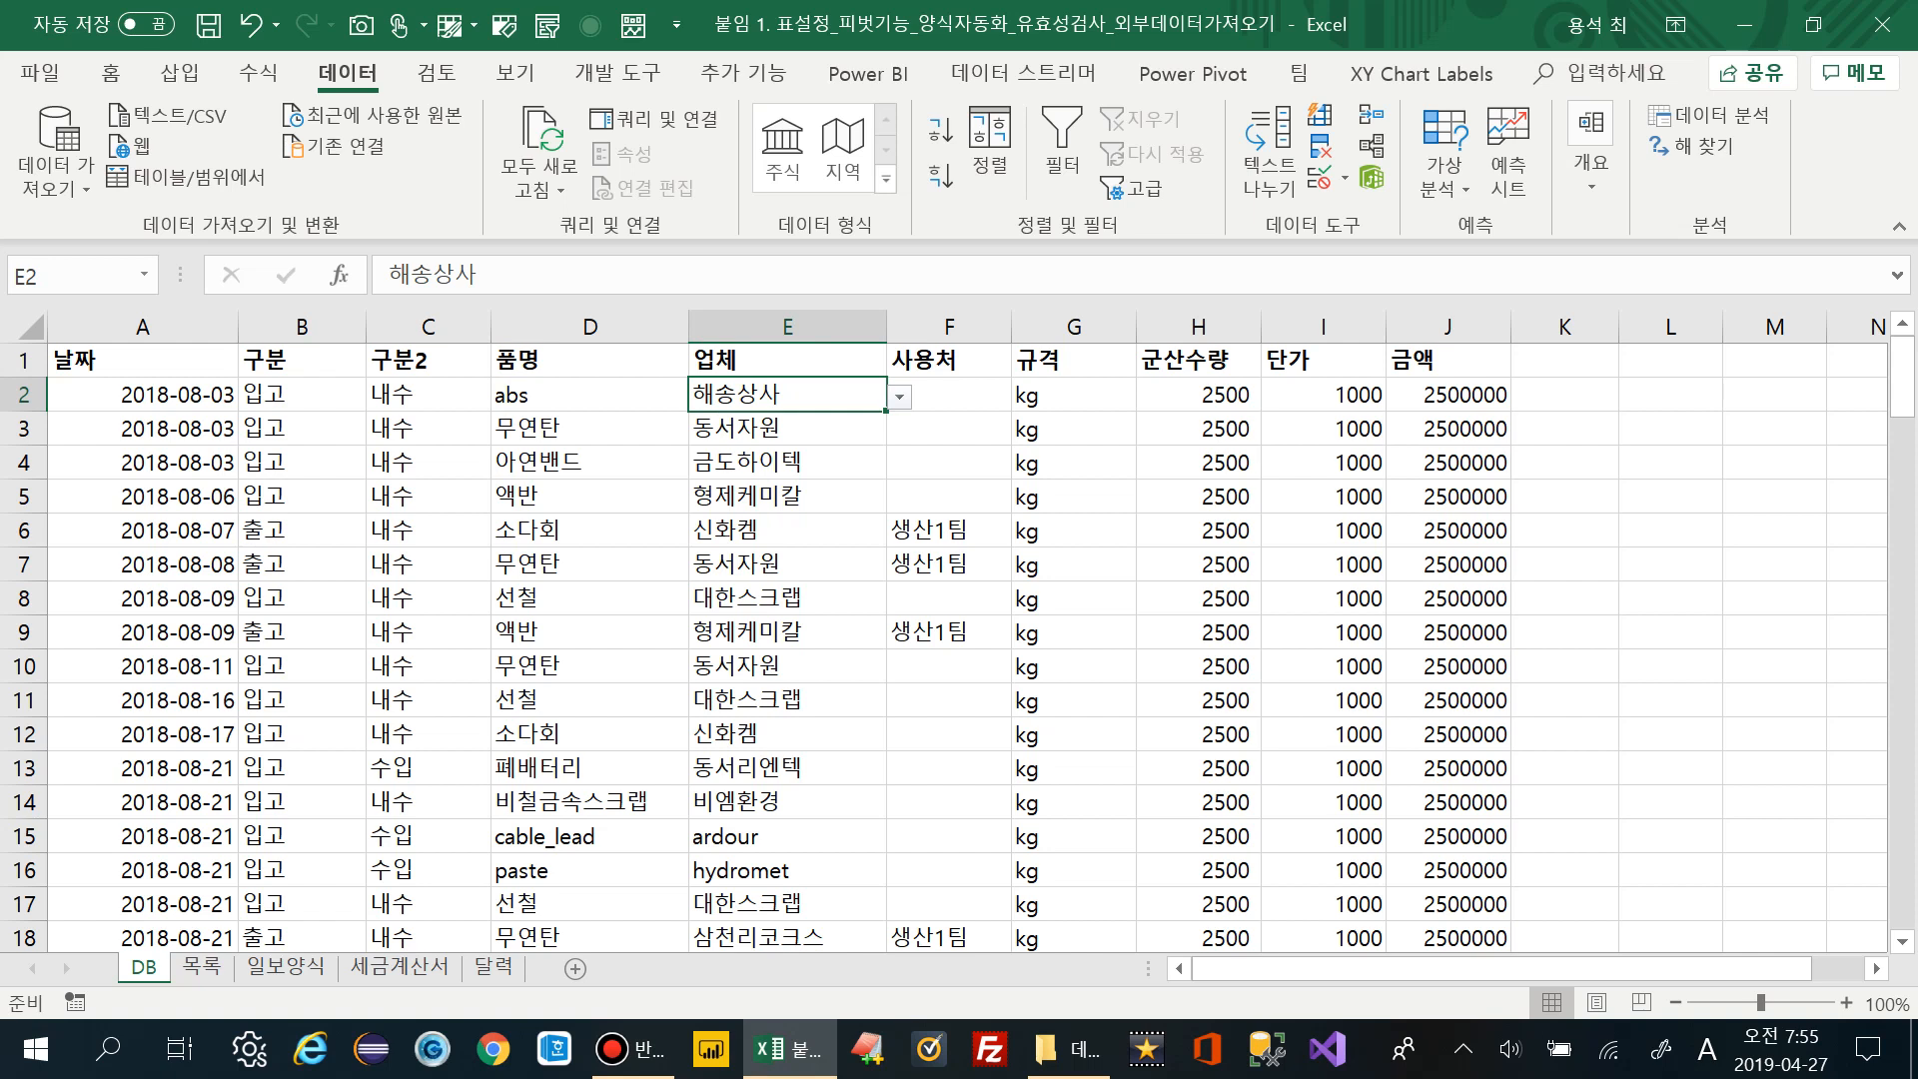
pyautogui.hotkey('alt', 'Down')
pyautogui.press('Down')
pyautogui.press('Return')
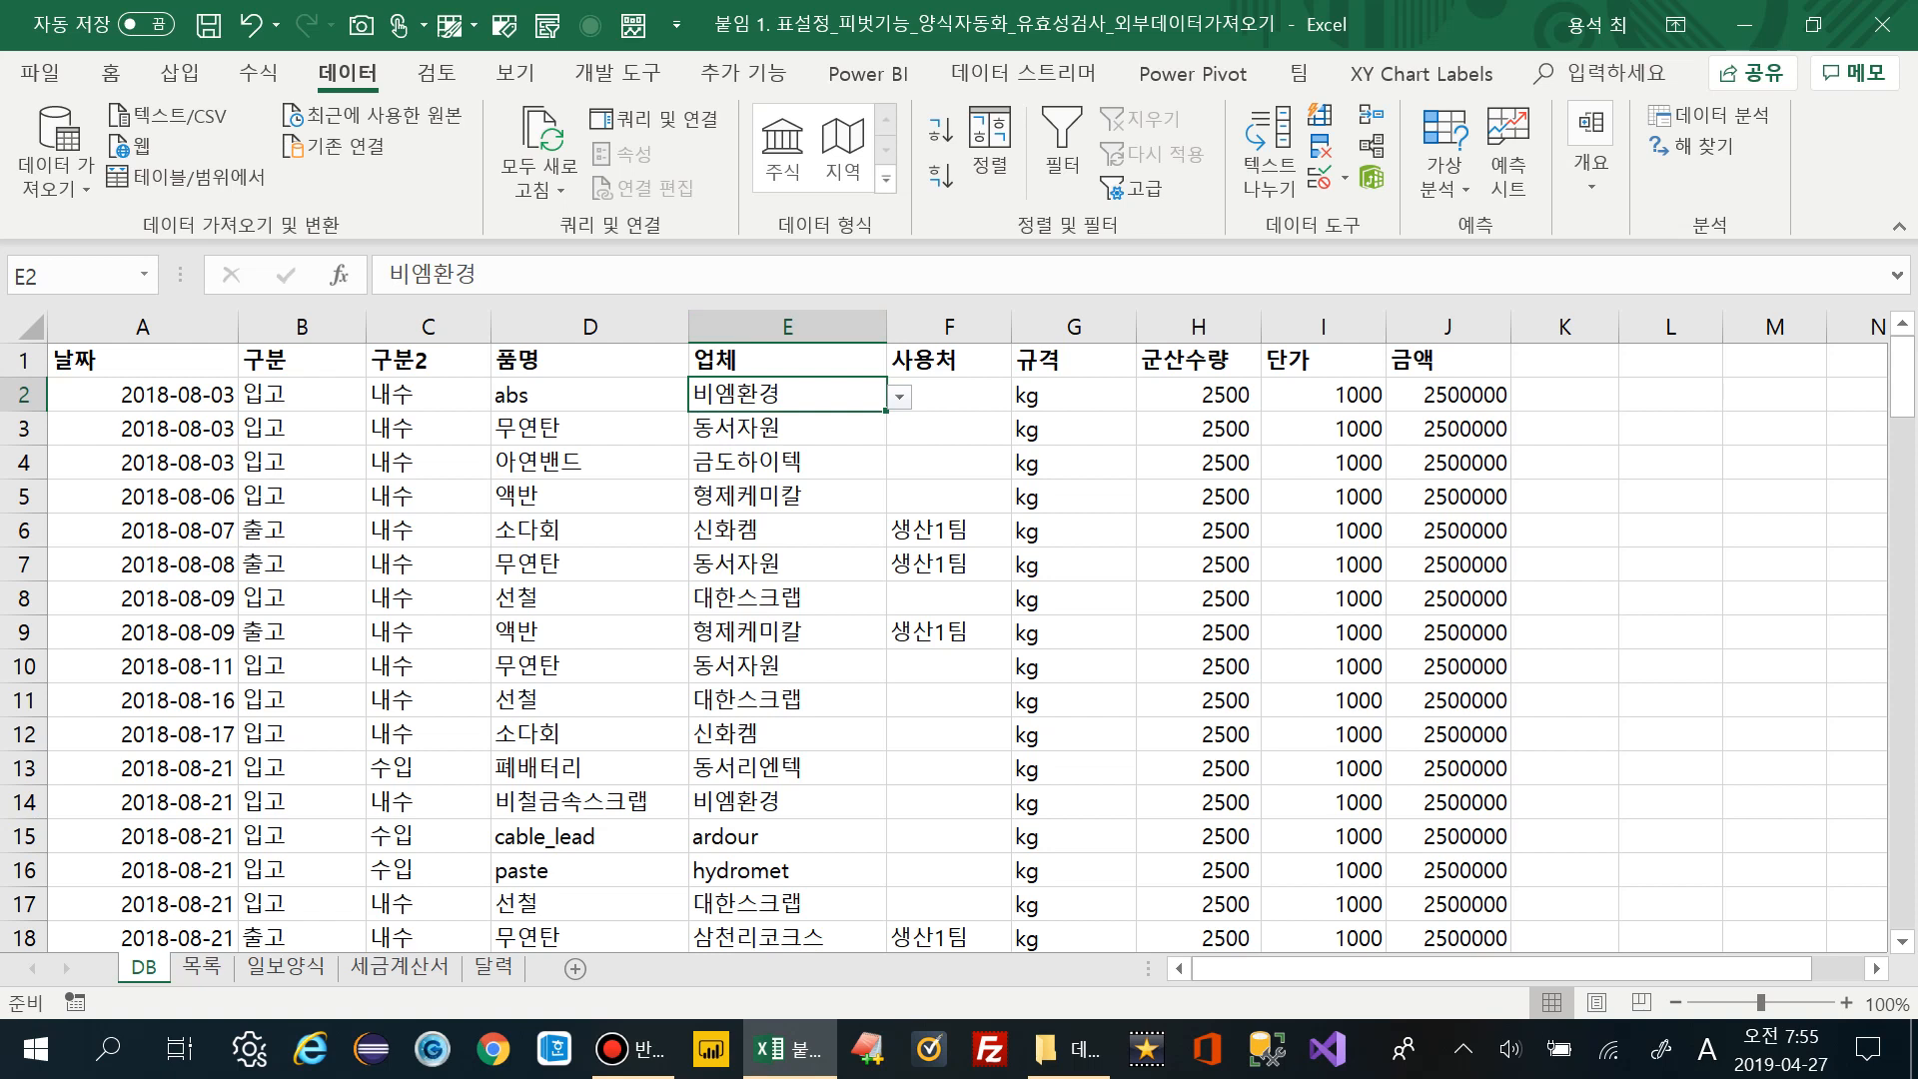
pyautogui.scroll(-5, 947, 647)
pyautogui.scroll(6, 947, 647)
pyautogui.press('Down')
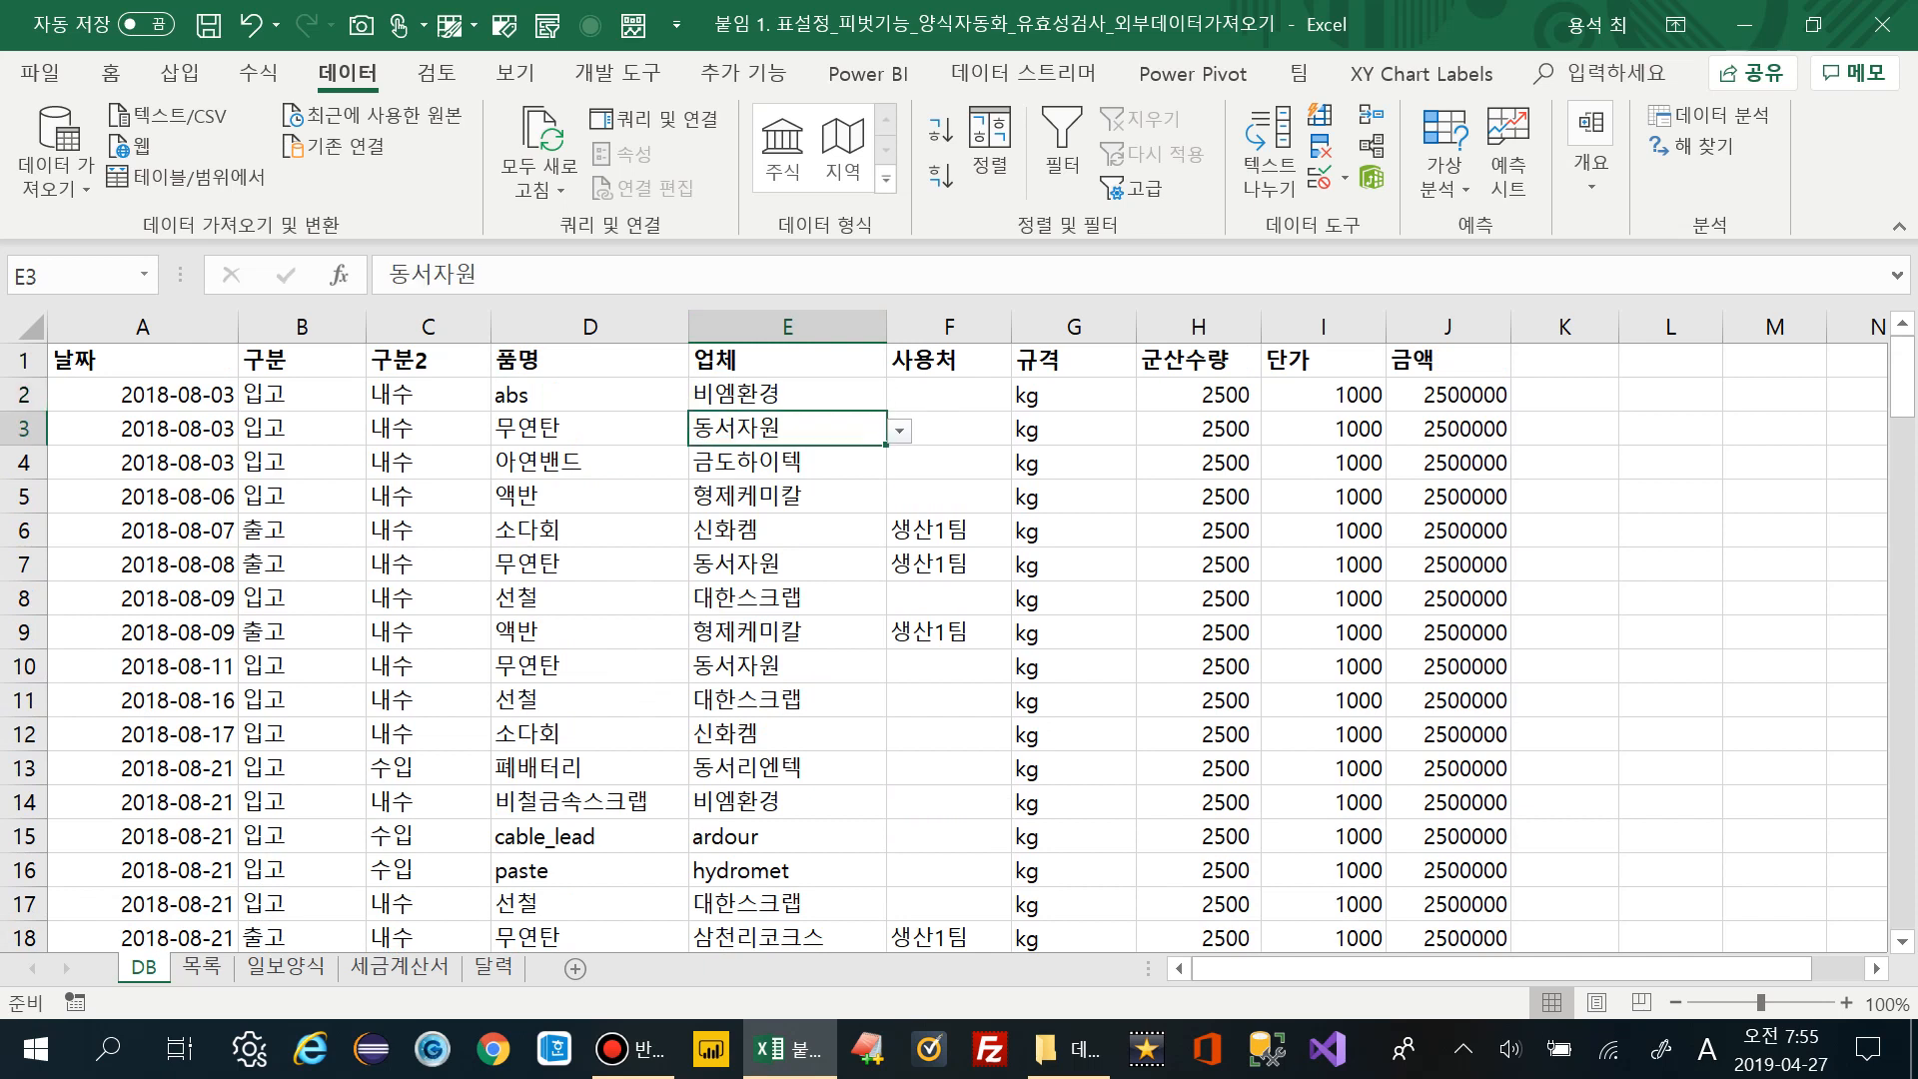
pyautogui.press('Down')
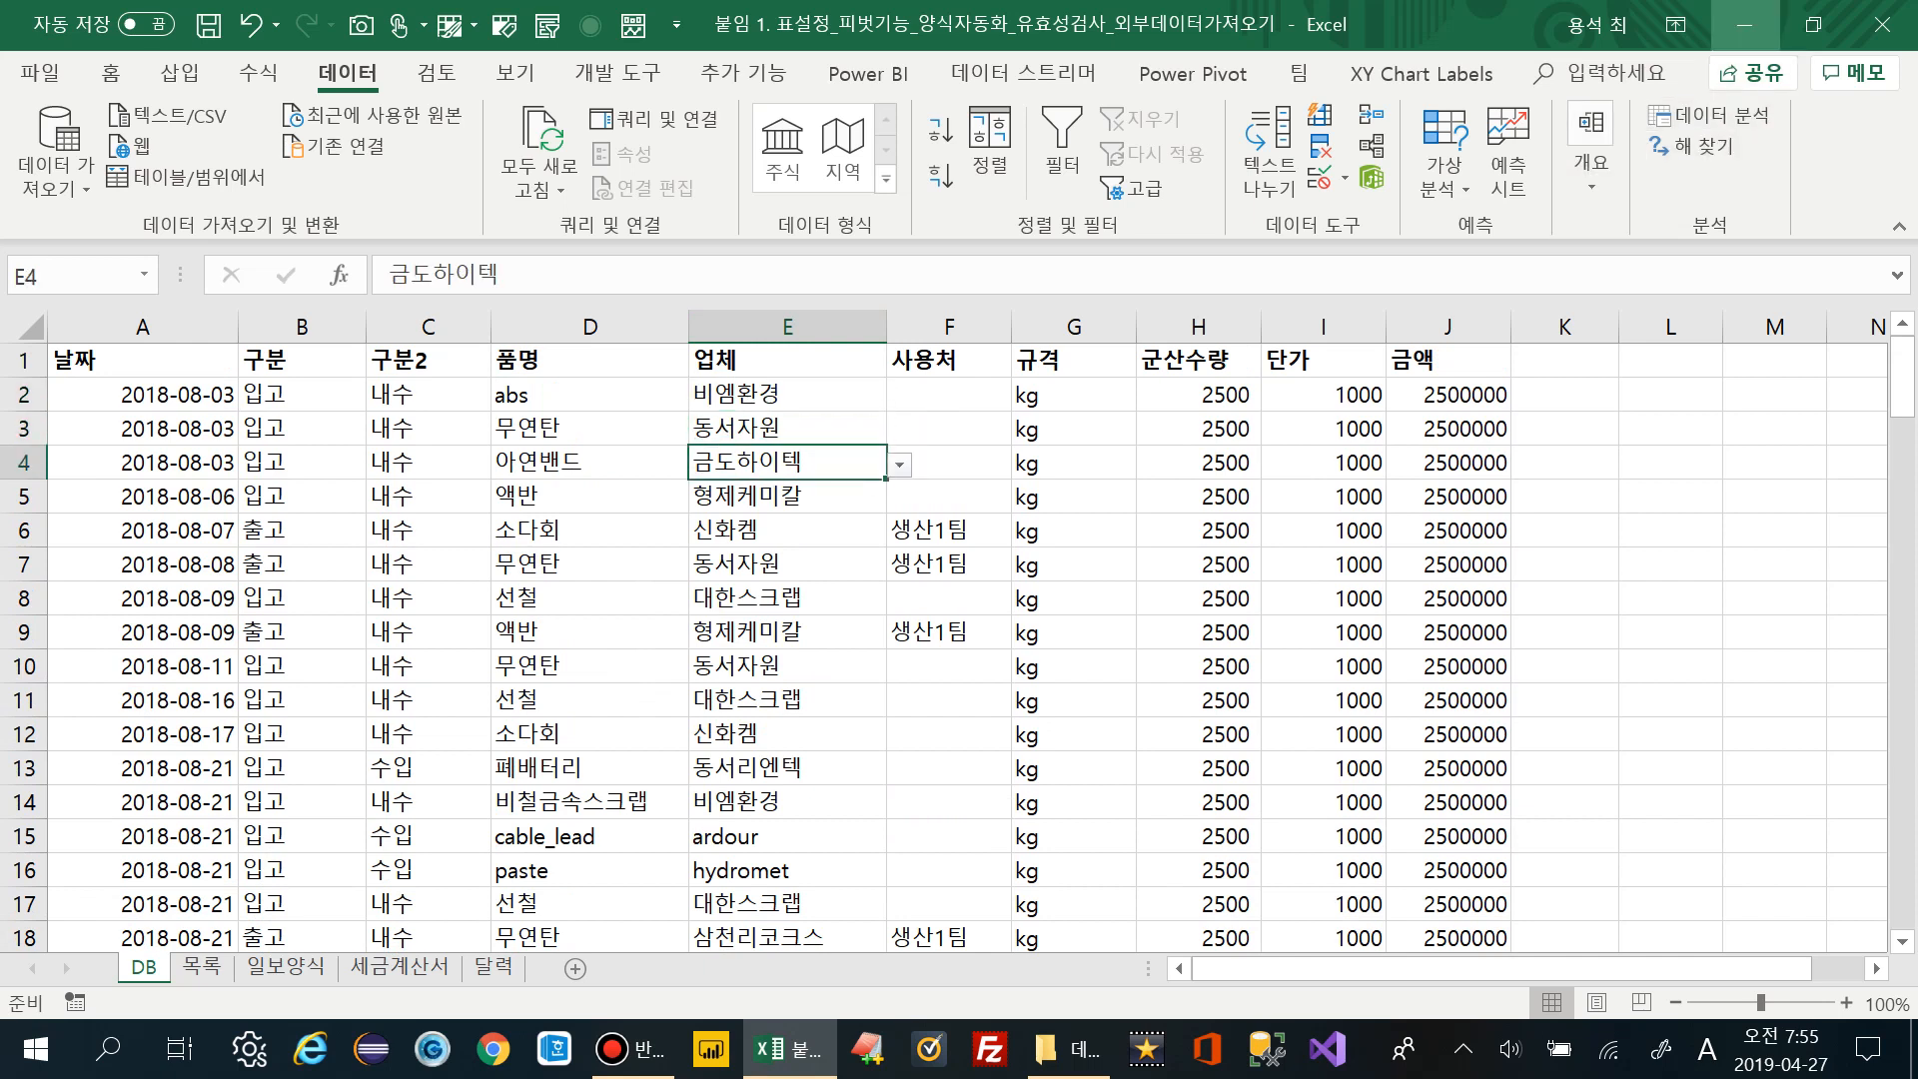
pyautogui.click(1745, 25)
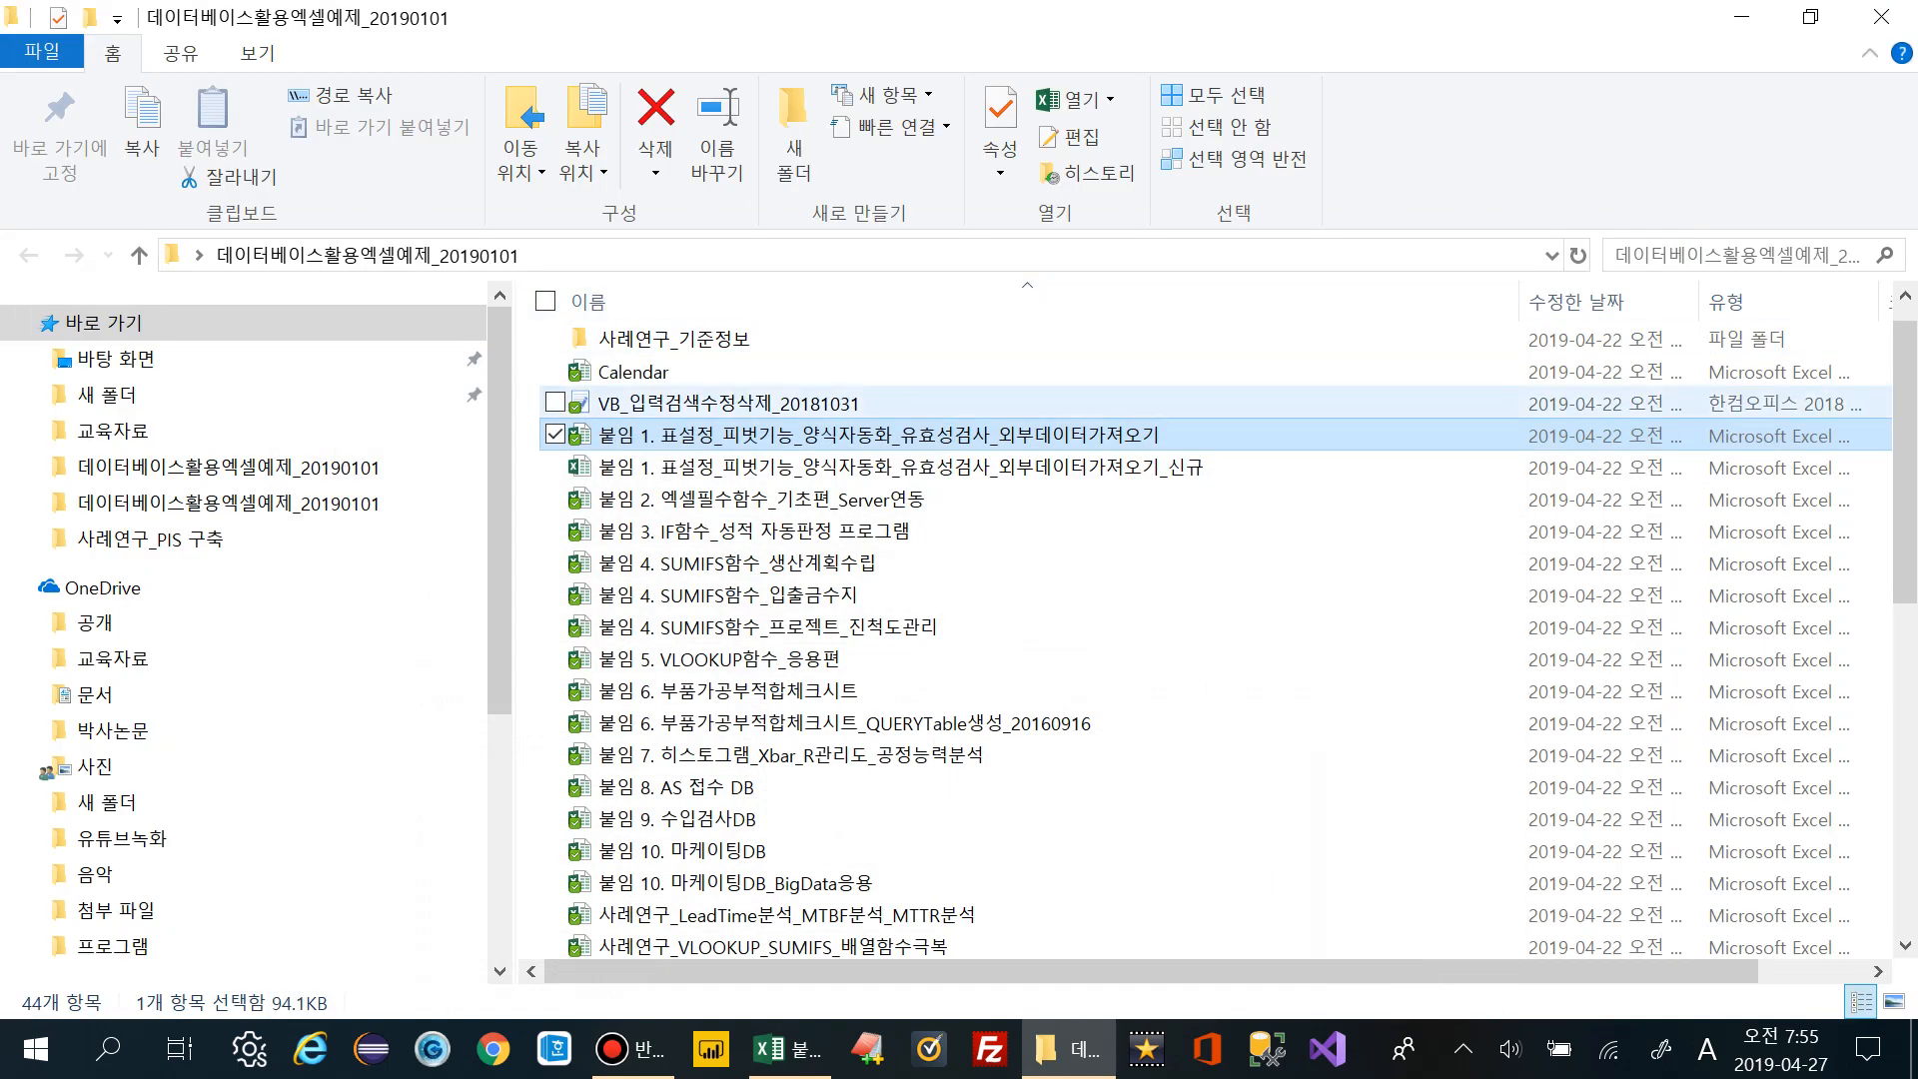
# Open 사례연구_유효성검사_설비관리 from the 데이터베이스활용엑셀예제_20190101 folder
pyautogui.scroll(-8, 1198, 592)
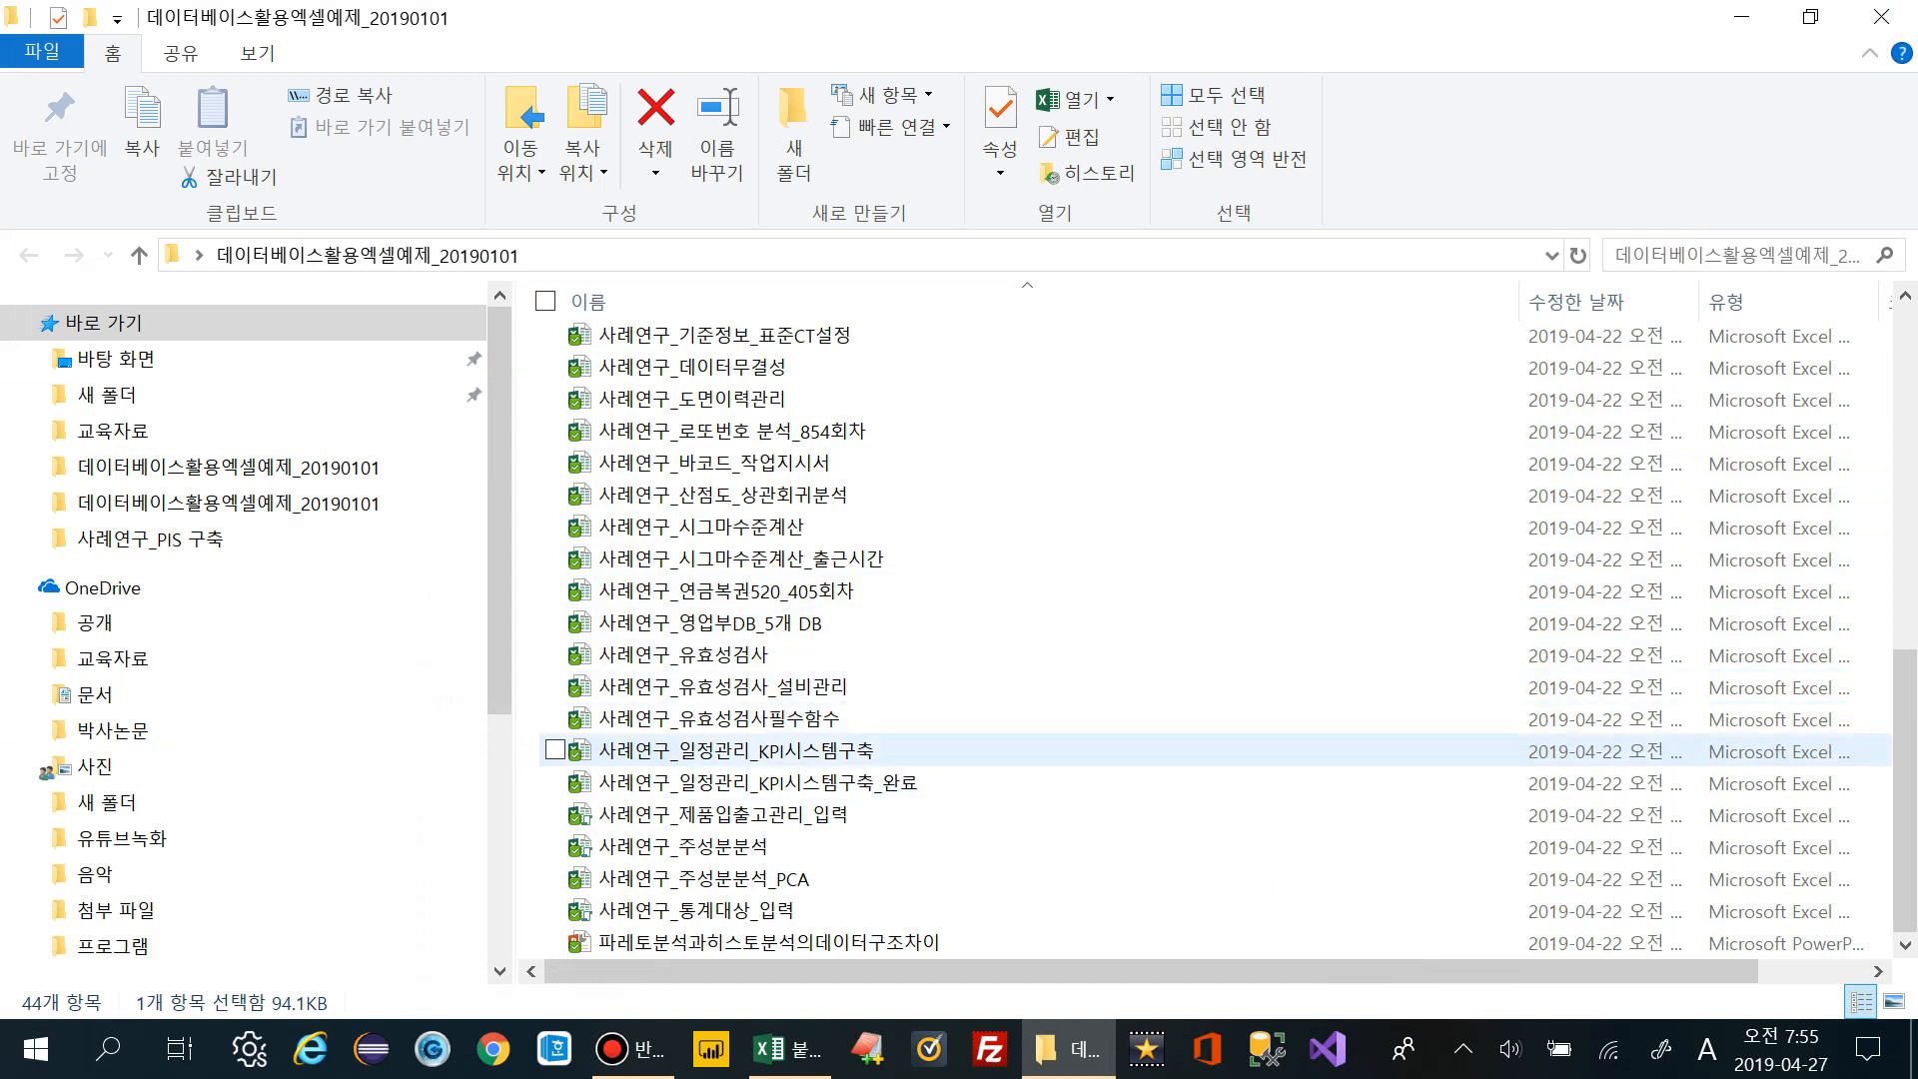
pyautogui.click(719, 686)
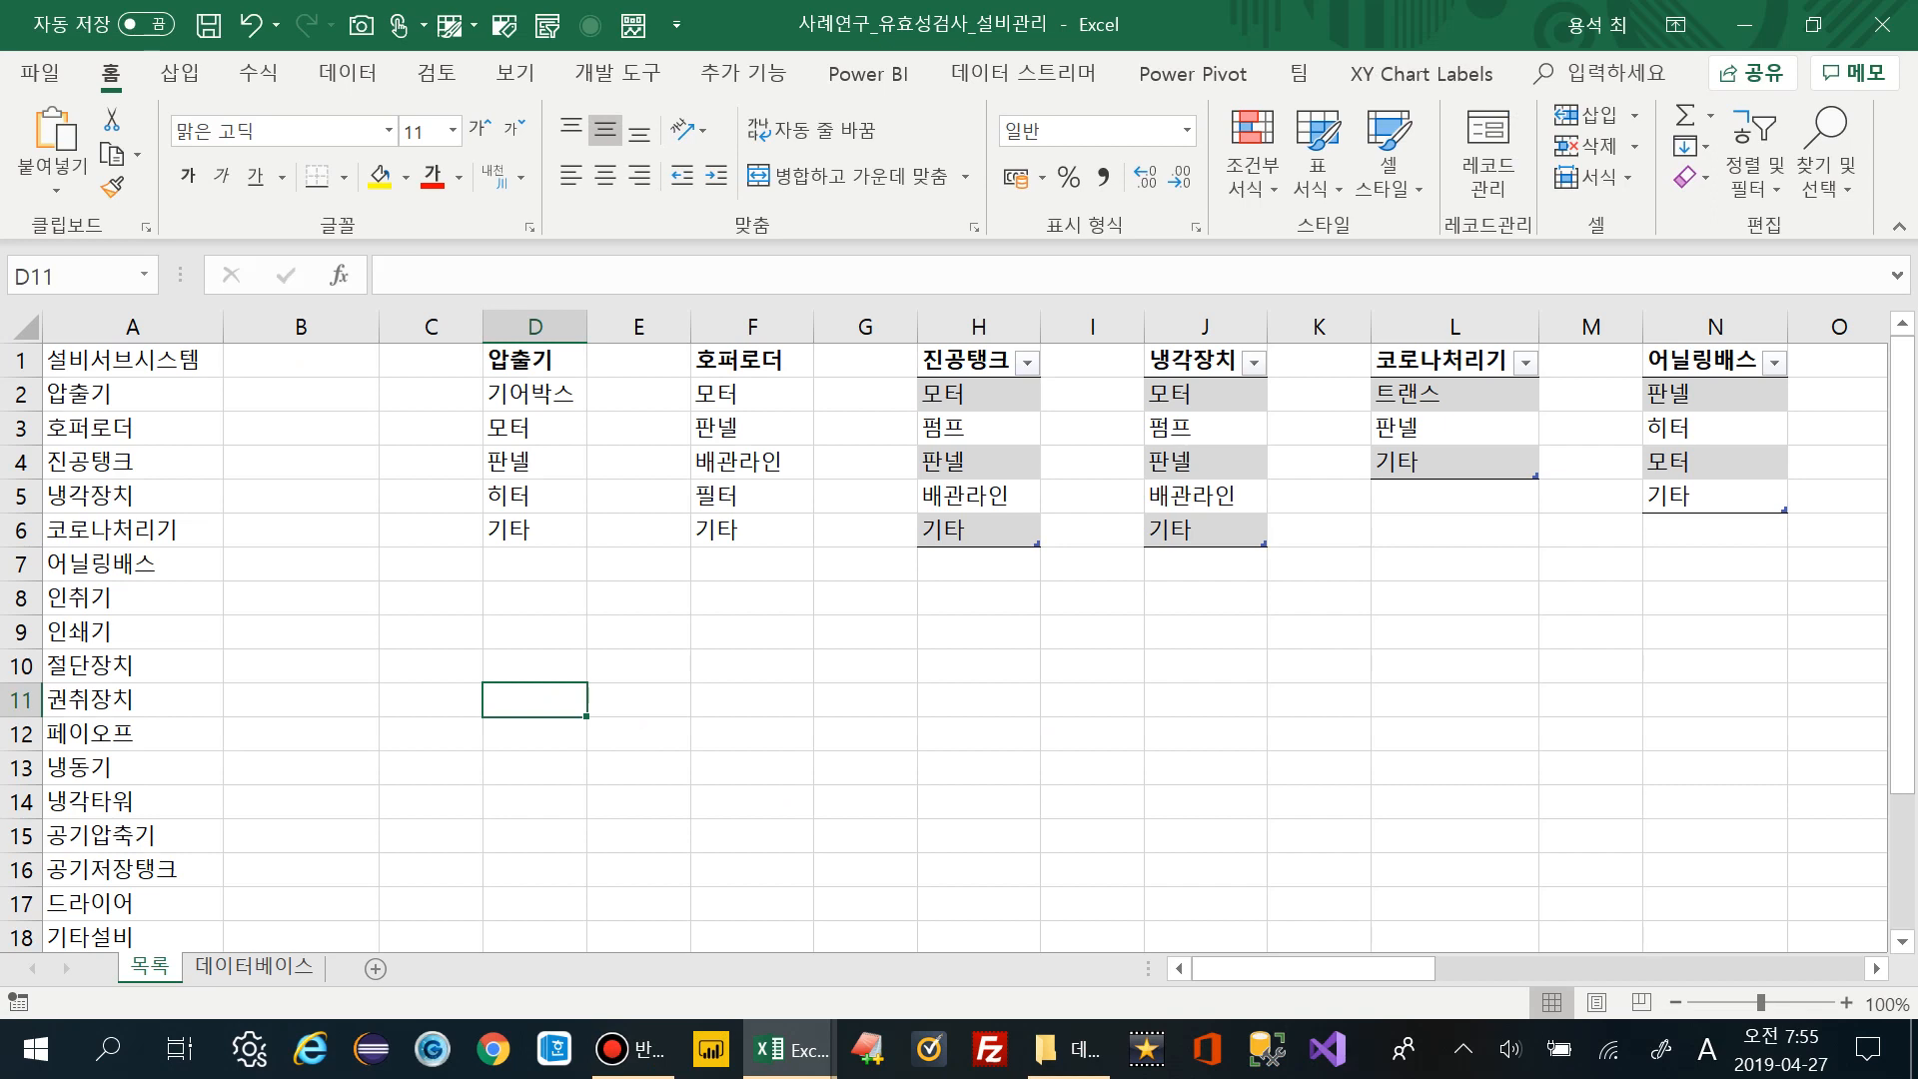
pyautogui.click(132, 360)
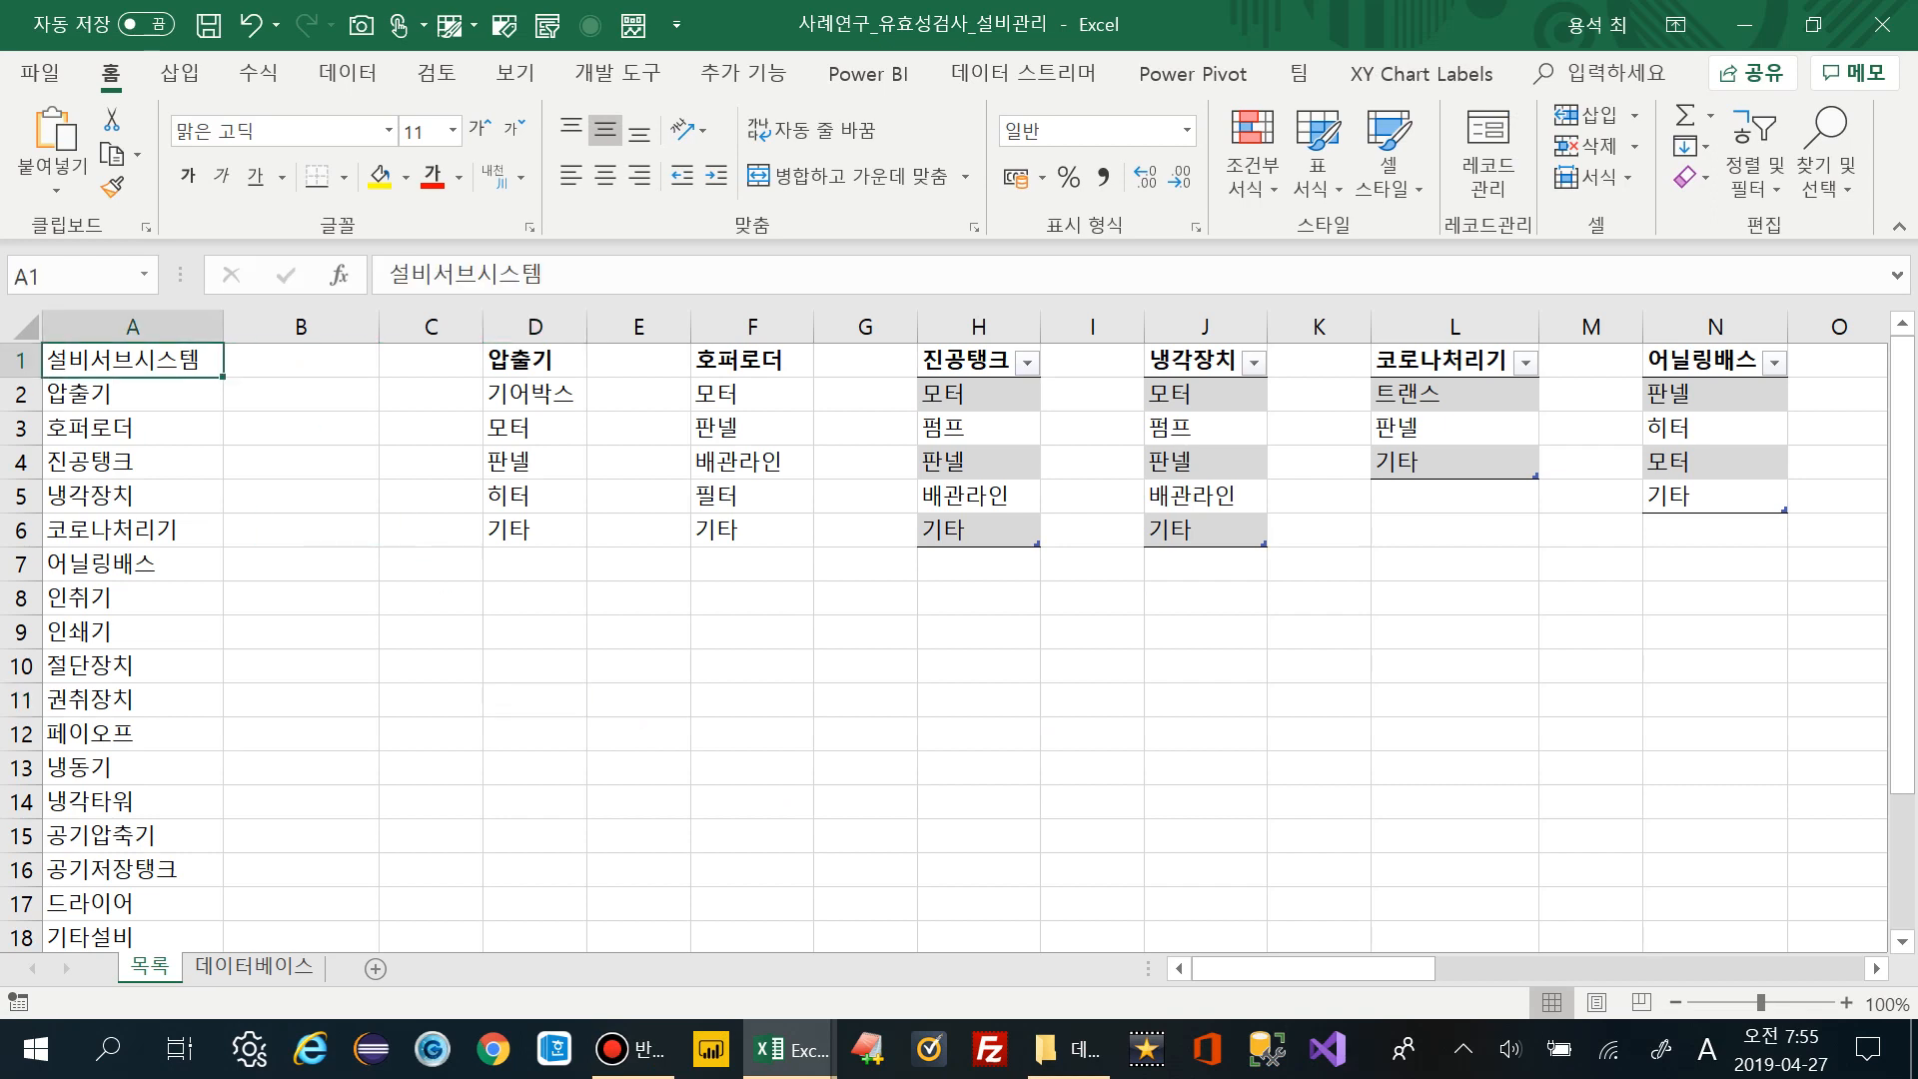
pyautogui.click(132, 393)
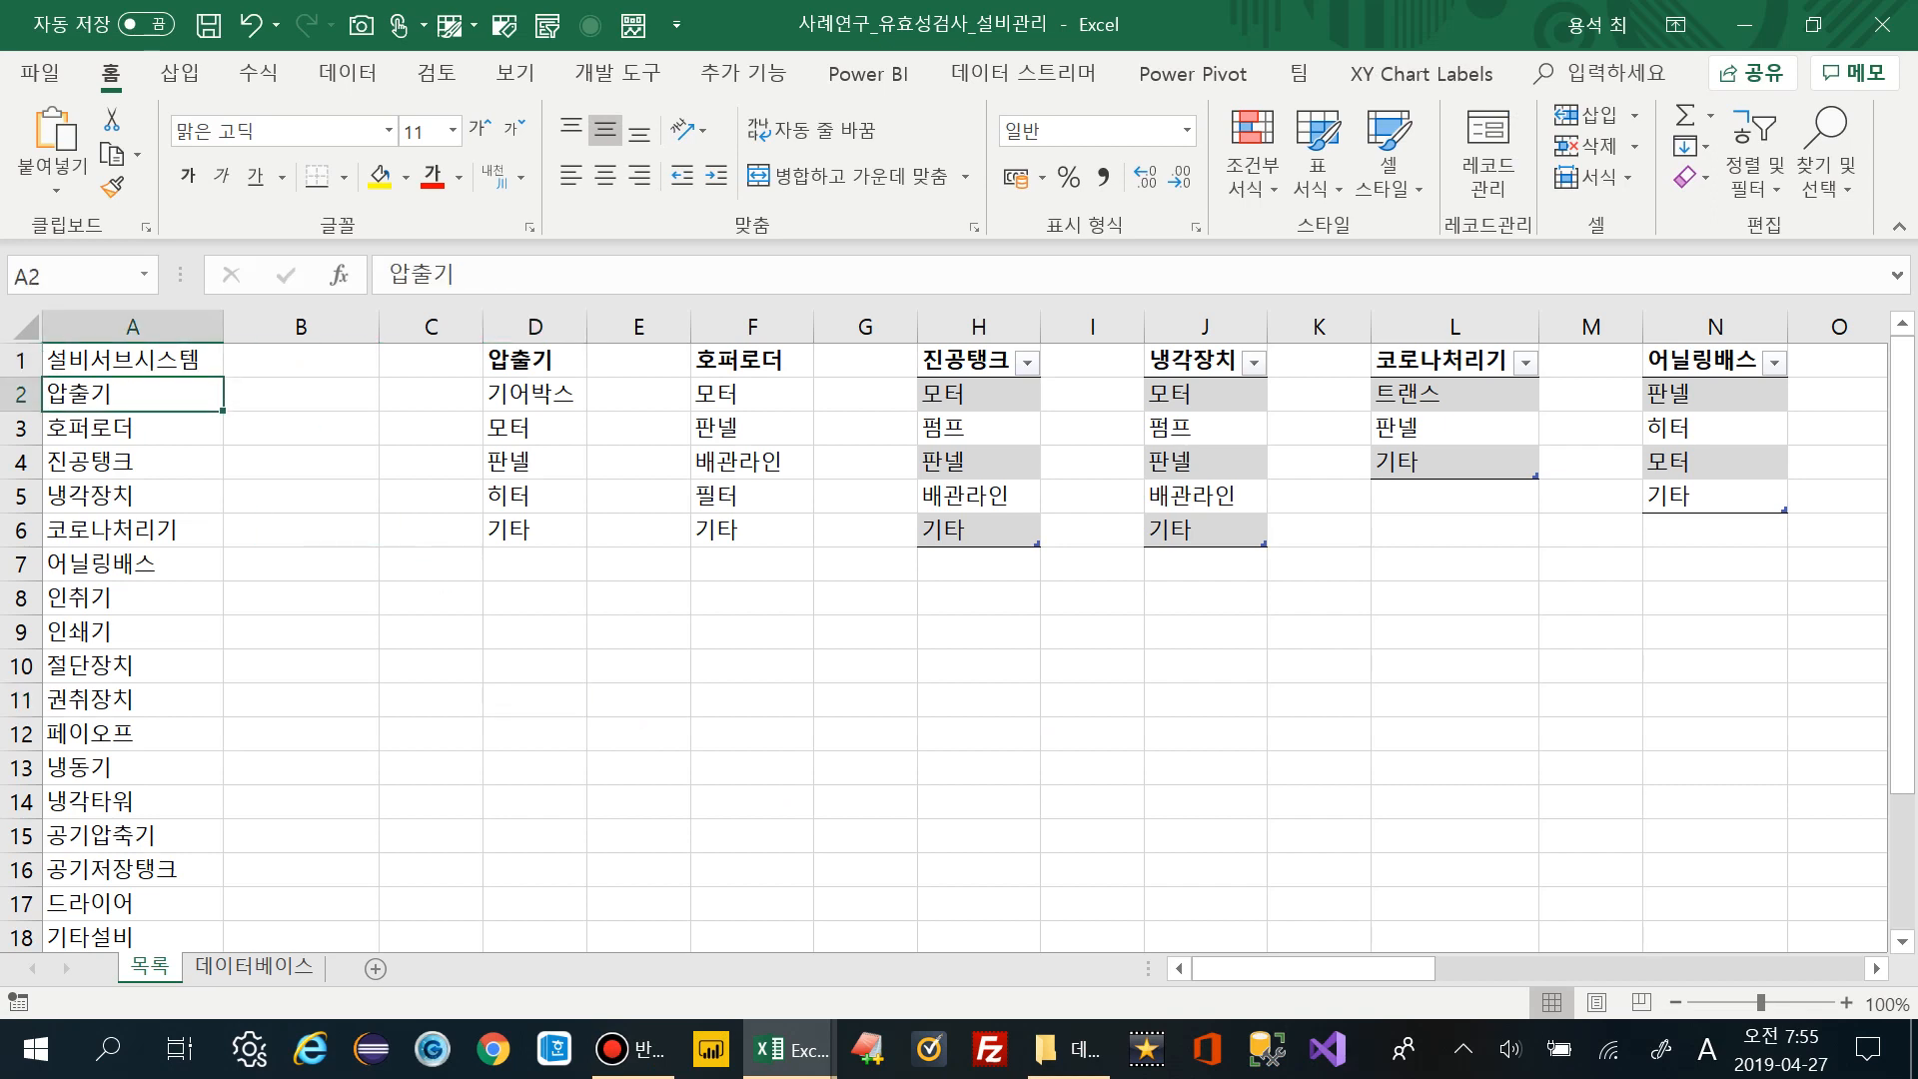
pyautogui.click(534, 360)
pyautogui.moveTo(534, 394); pyautogui.dragTo(535, 530)
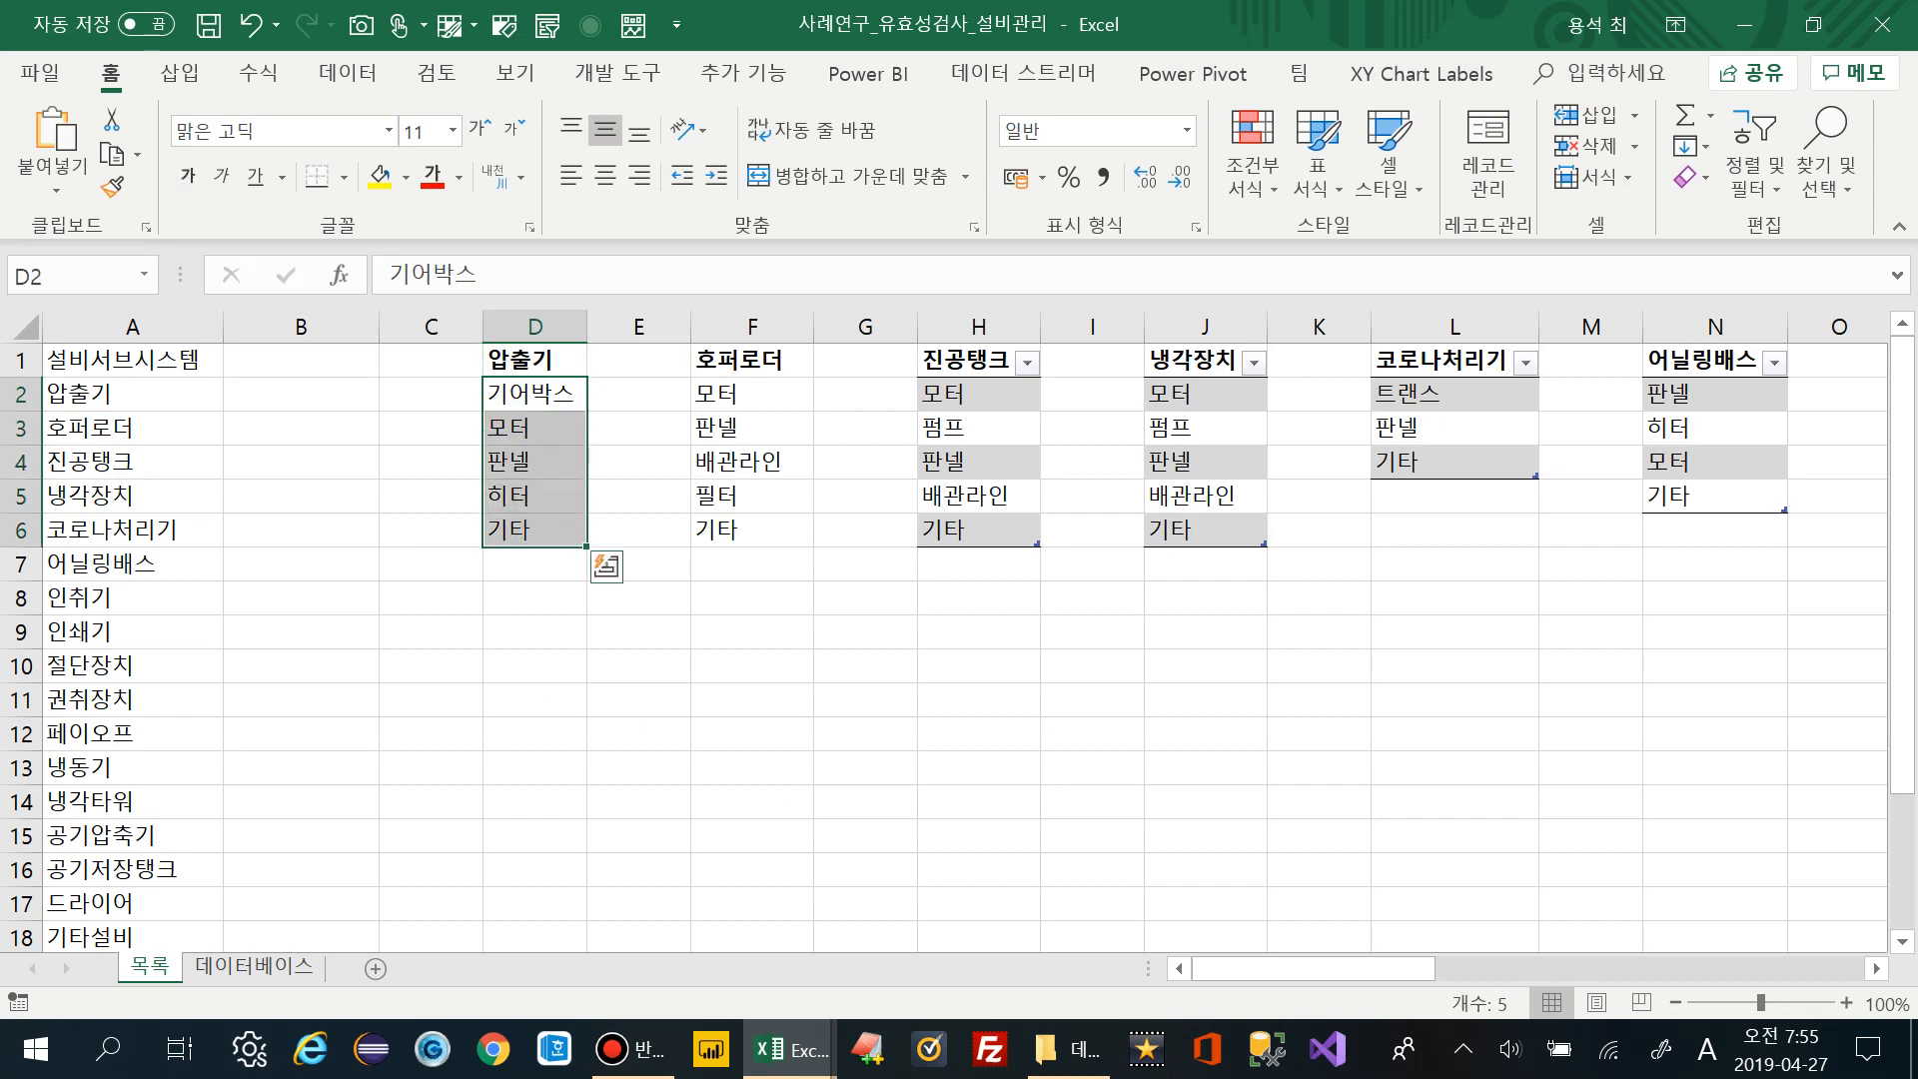
pyautogui.click(132, 428)
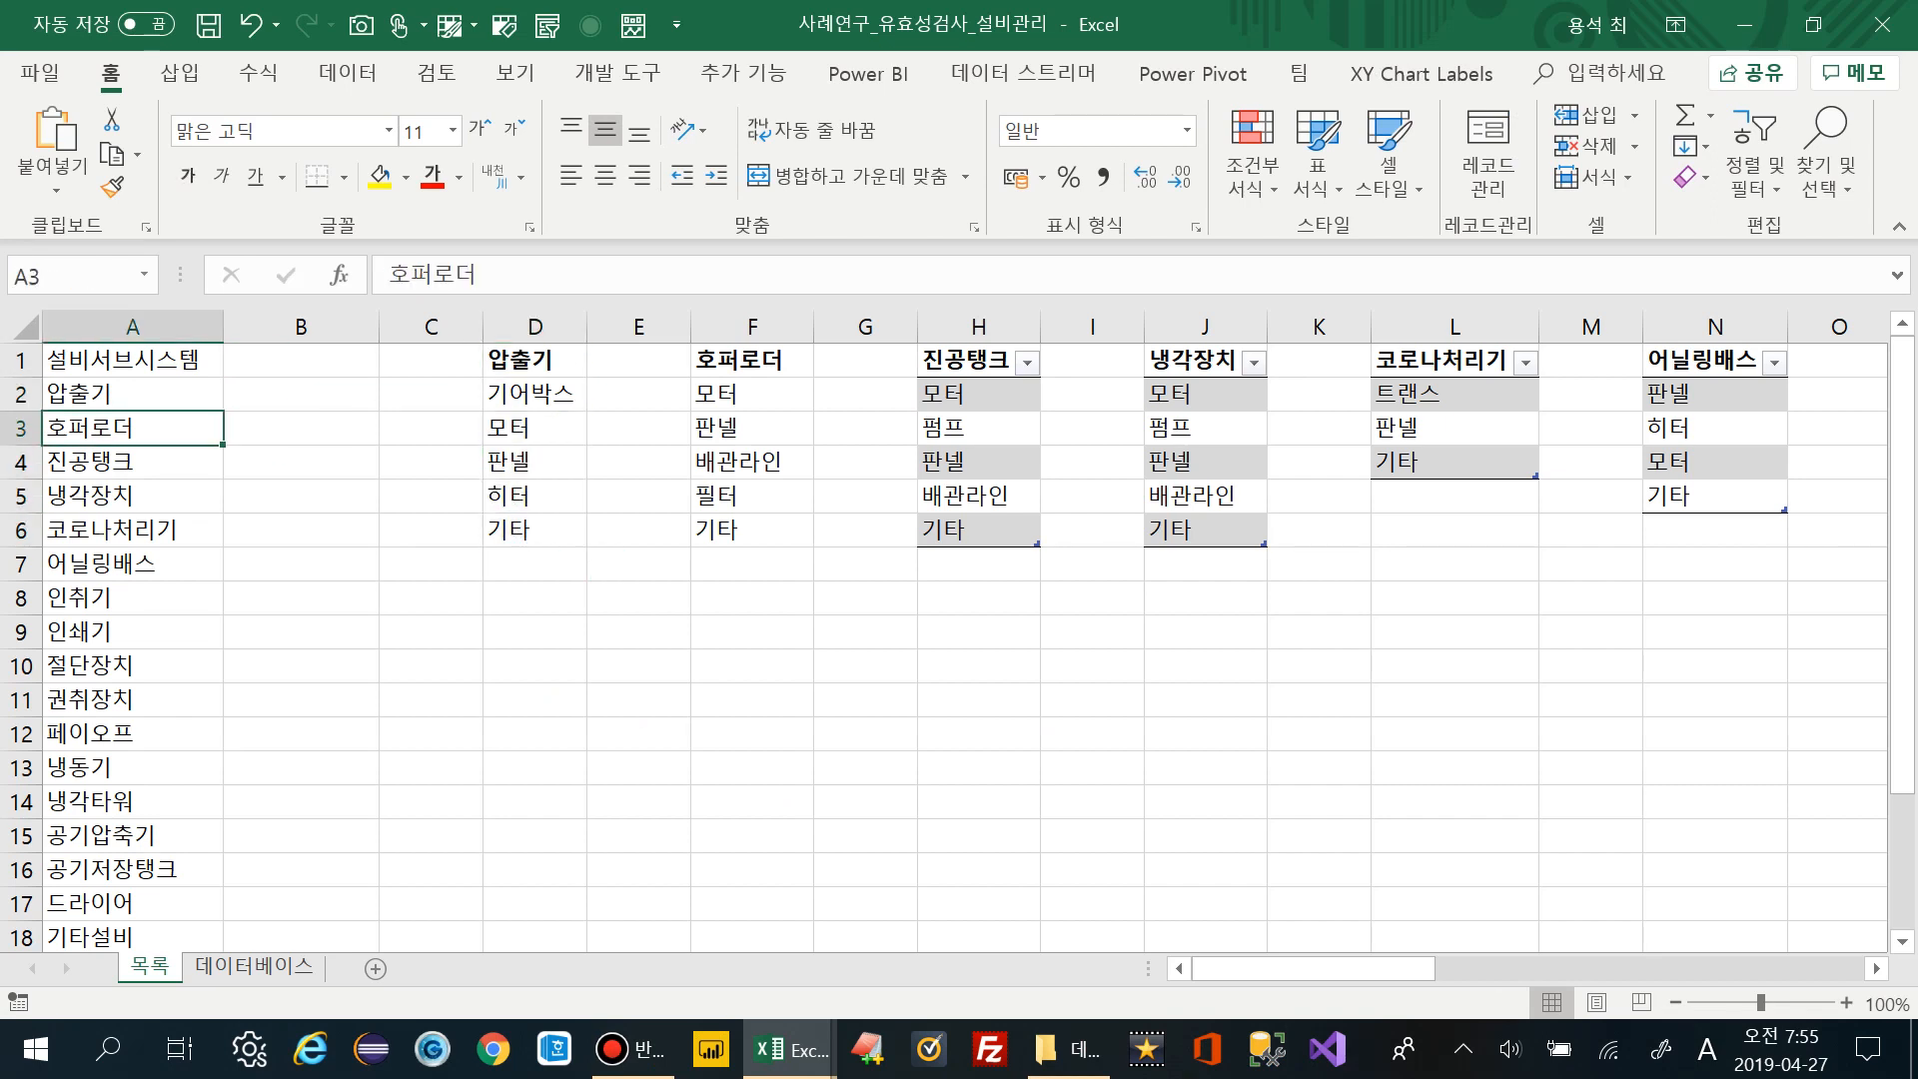
pyautogui.moveTo(752, 393); pyautogui.dragTo(752, 530)
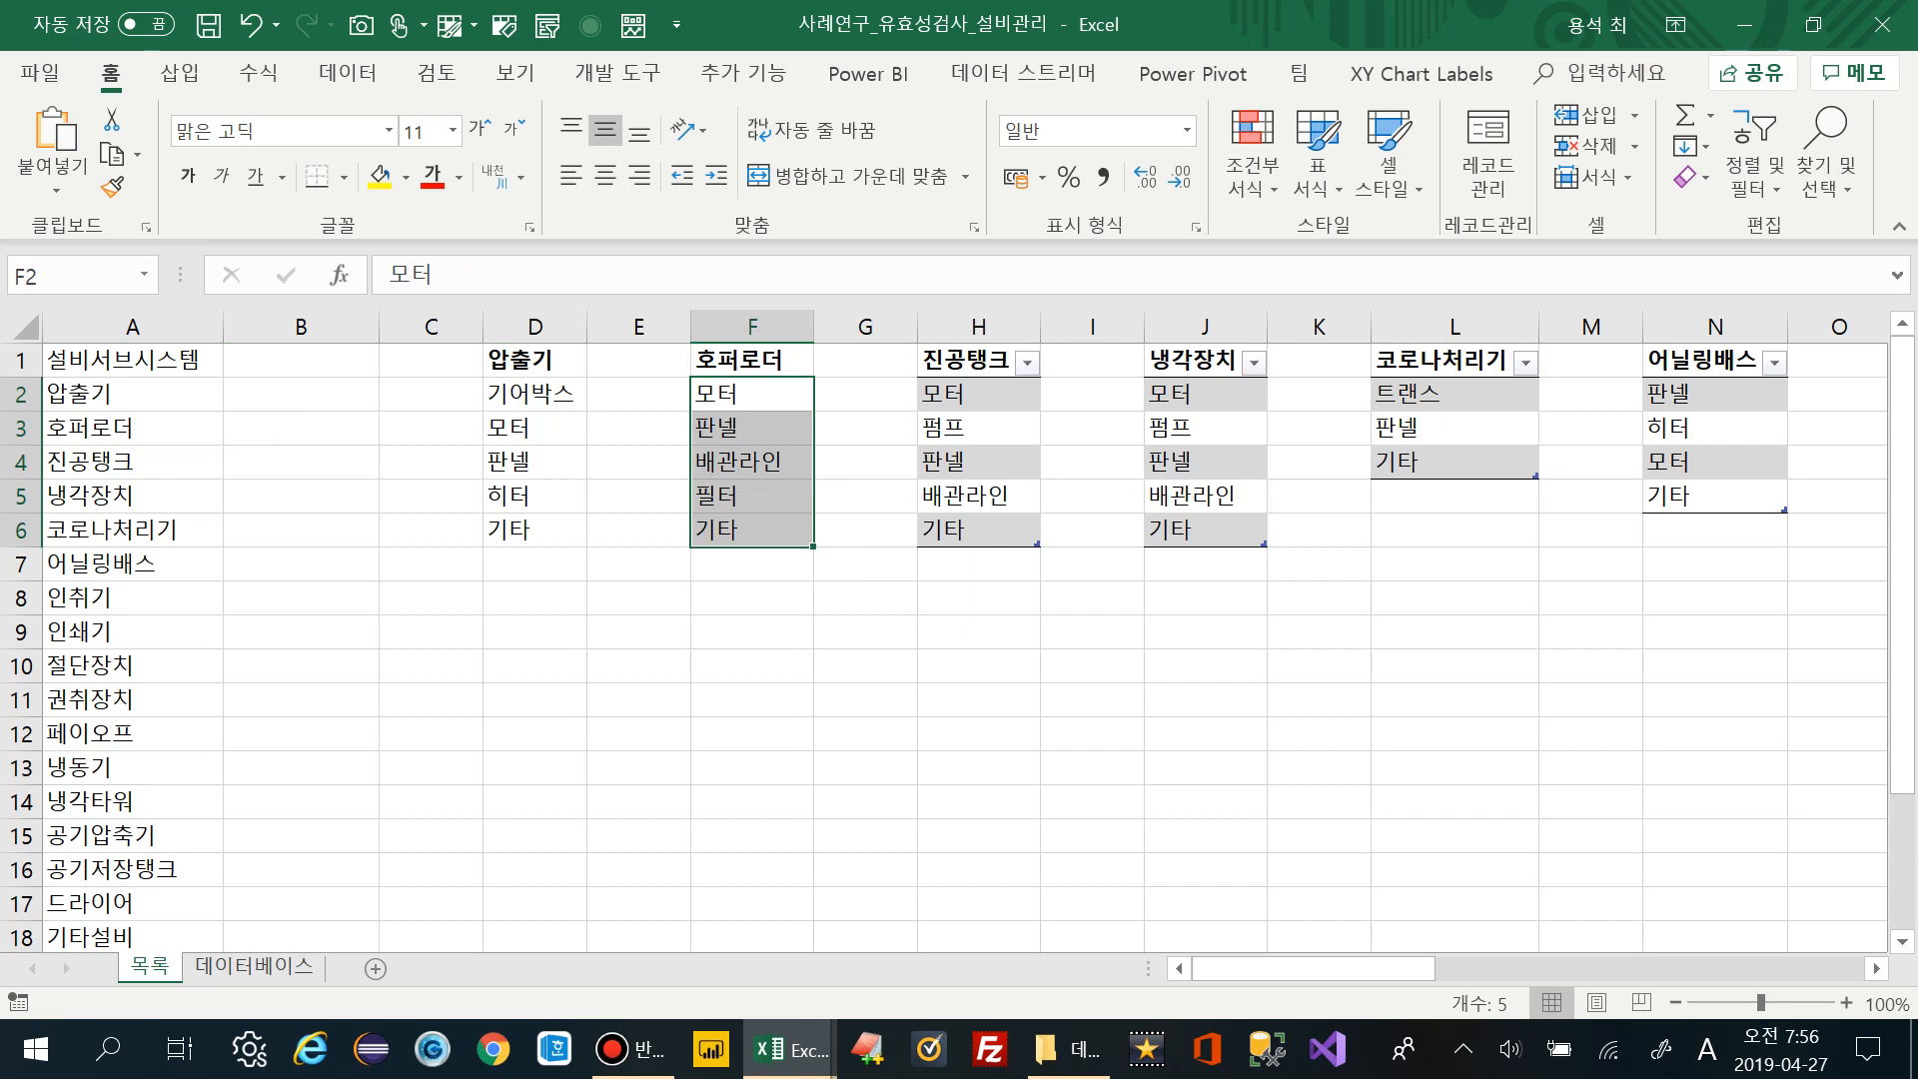
pyautogui.moveTo(133, 360); pyautogui.dragTo(865, 699)
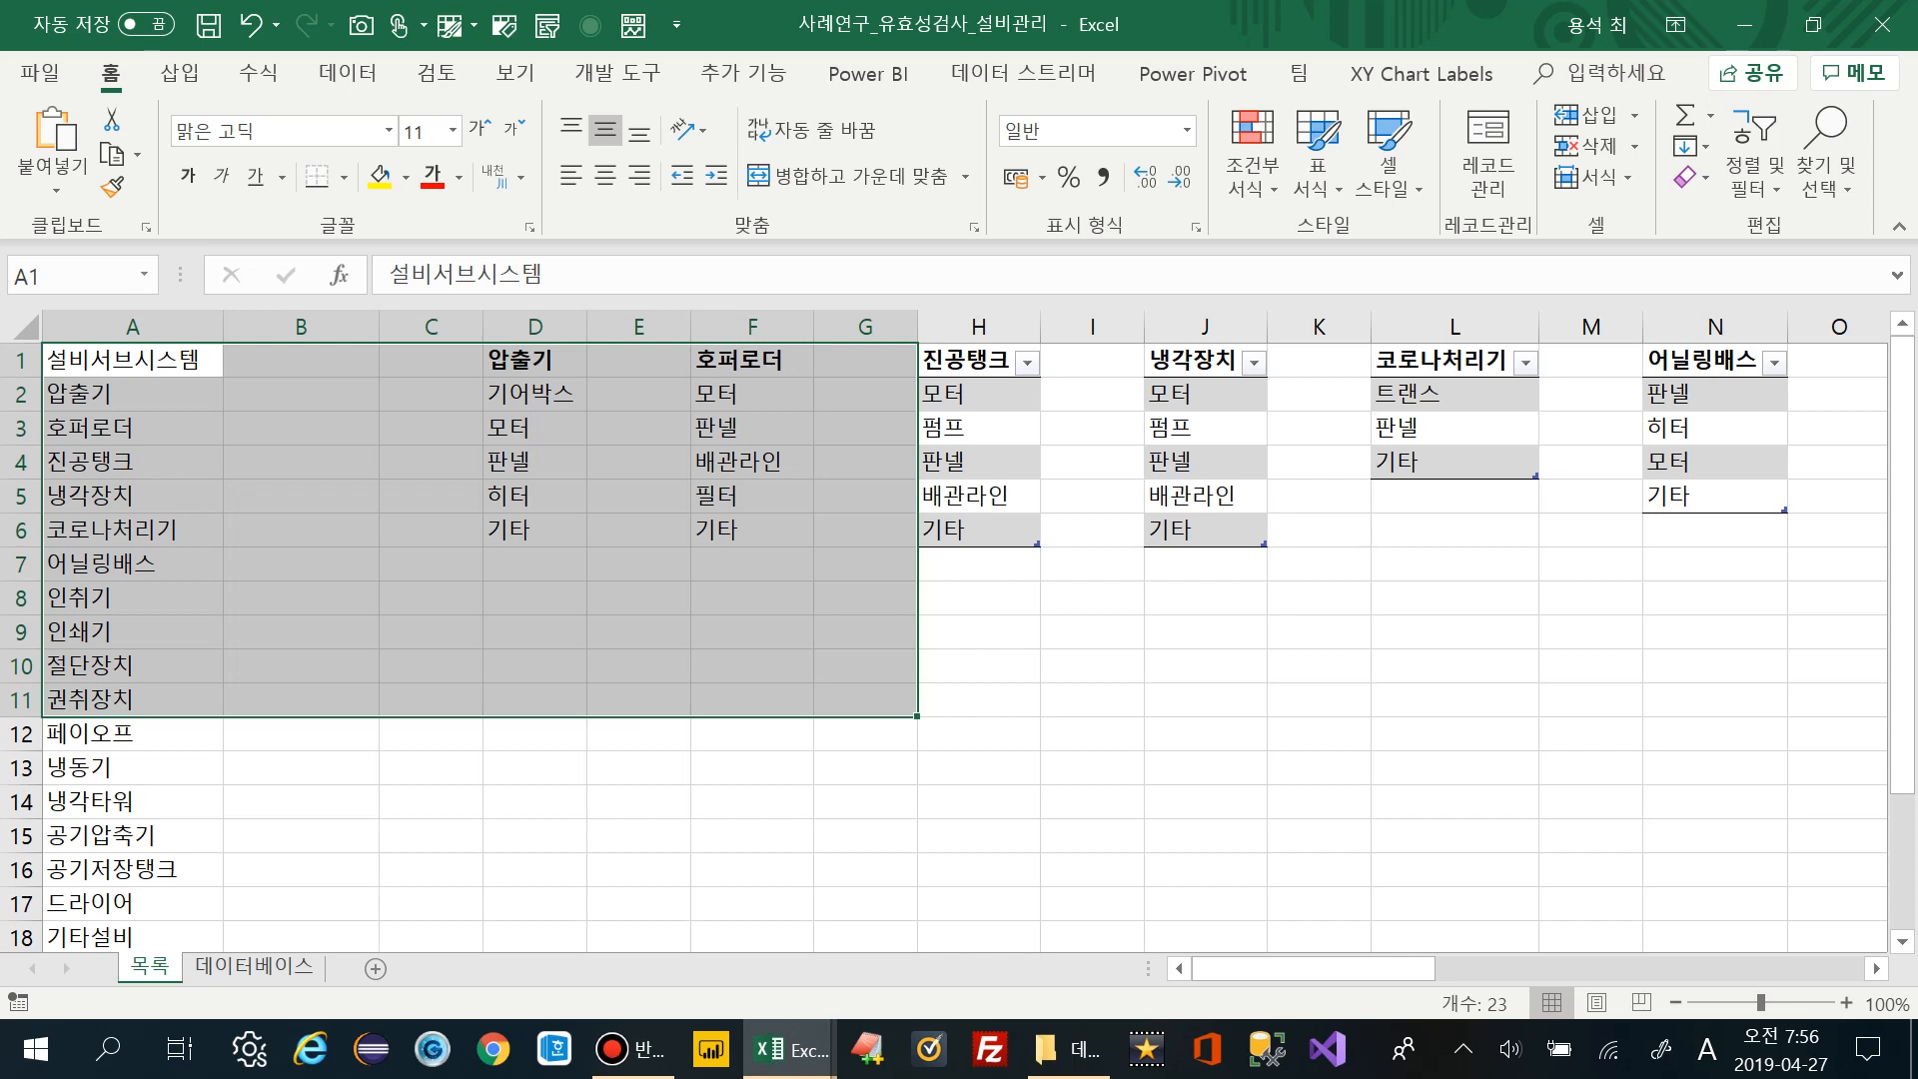
pyautogui.click(132, 394)
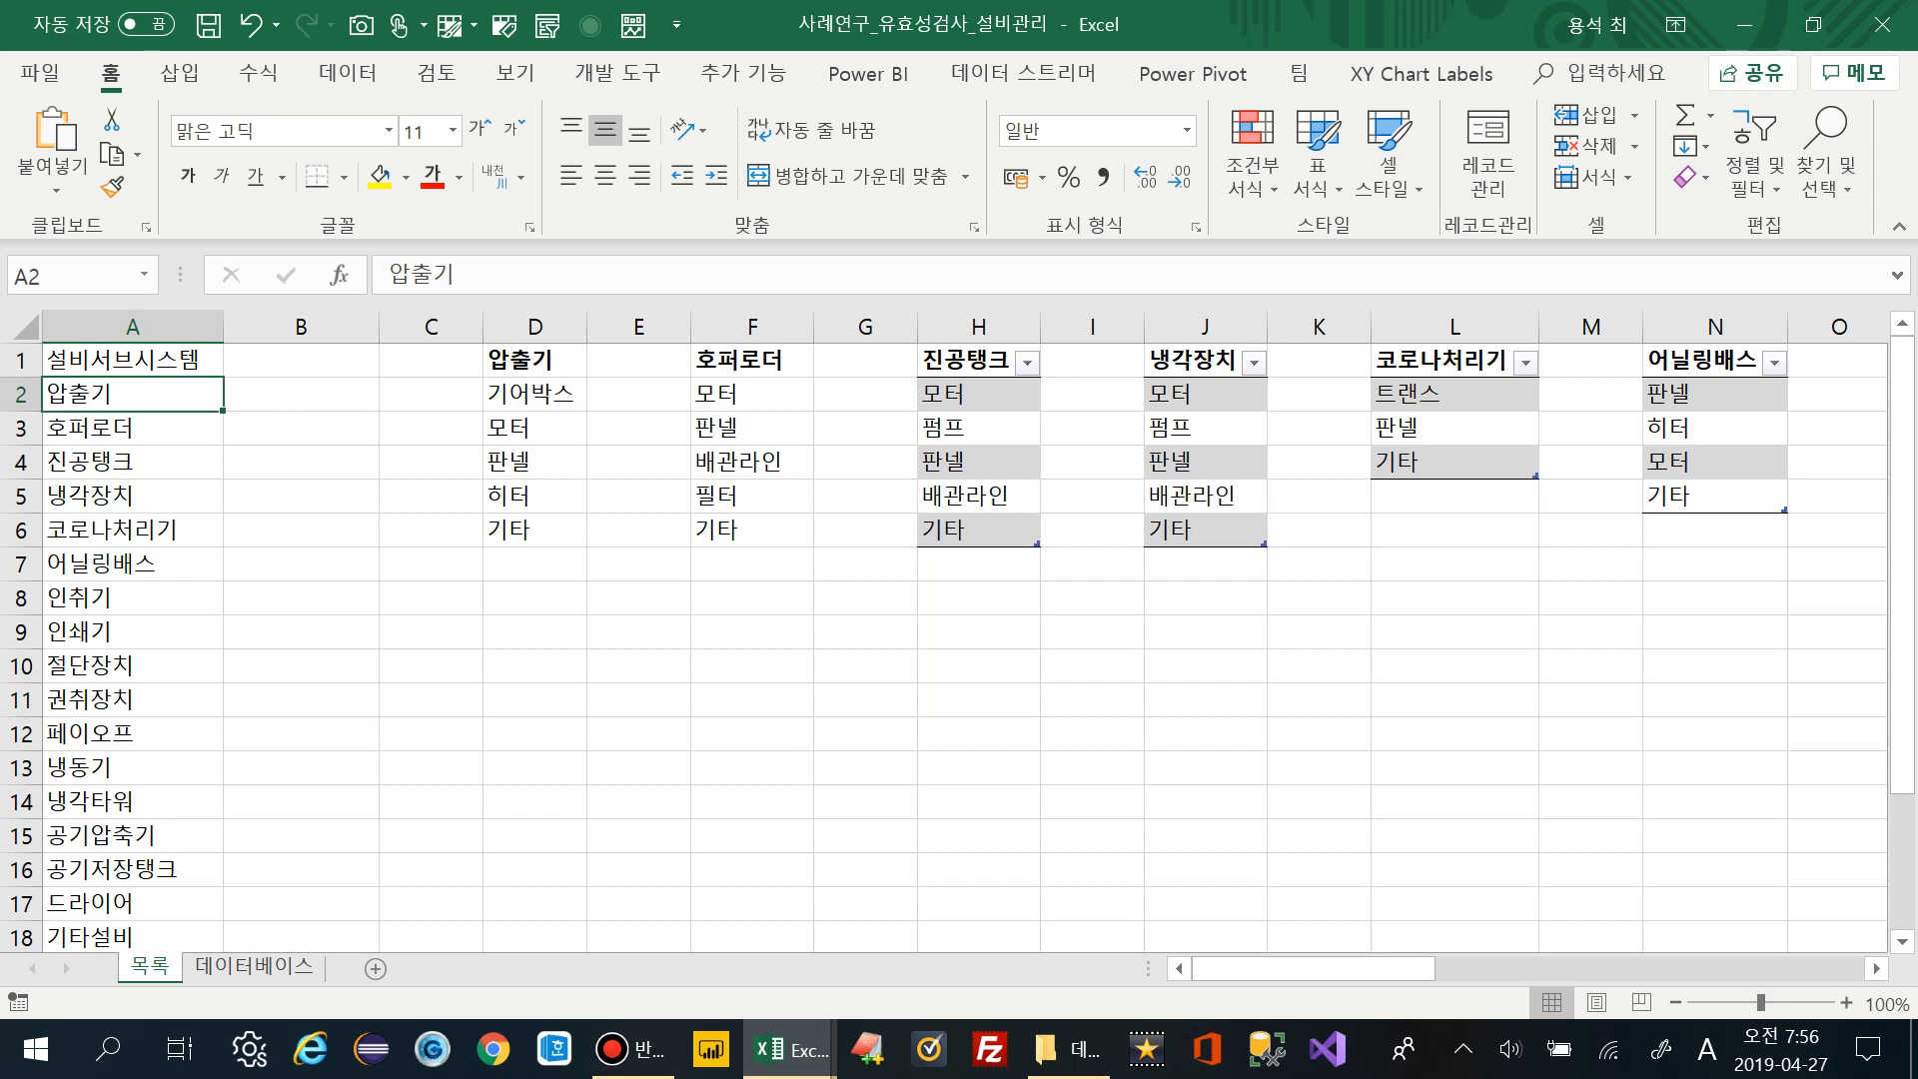
pyautogui.click(534, 393)
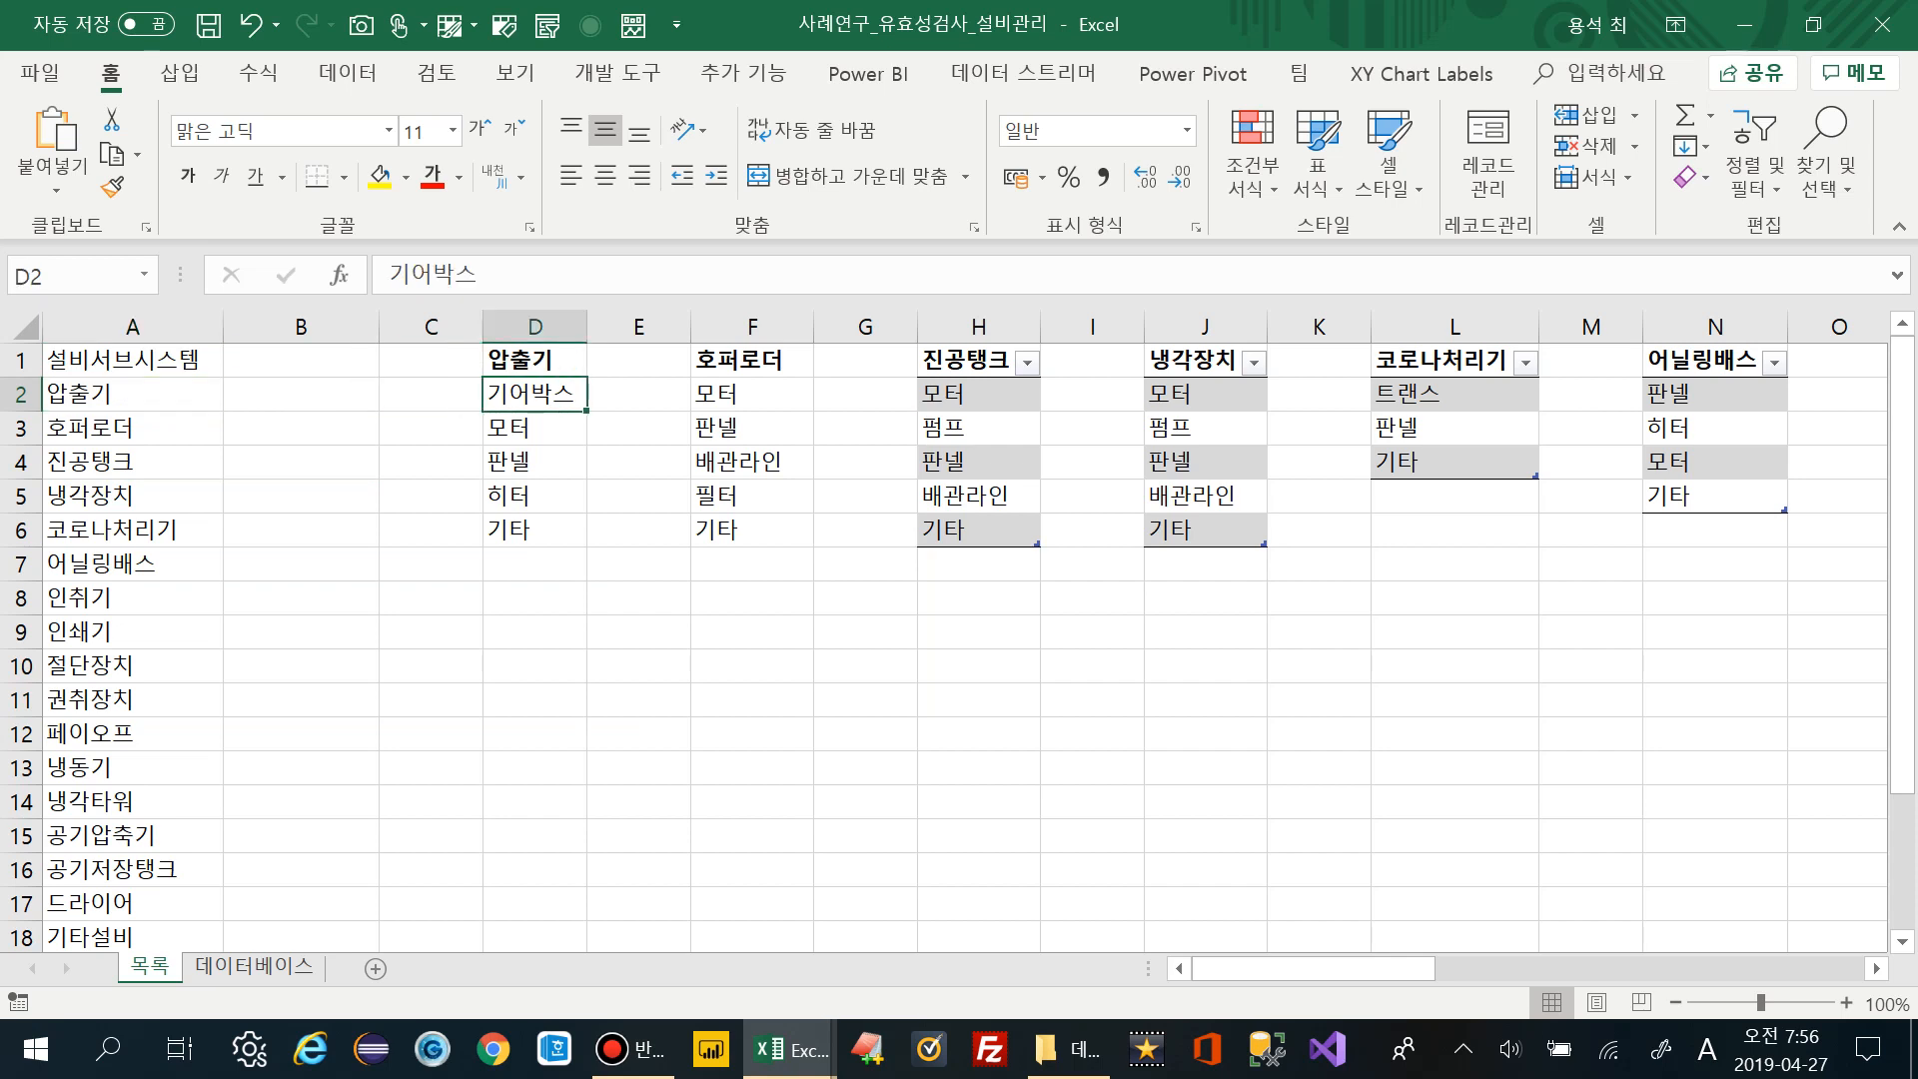
pyautogui.moveTo(534, 394); pyautogui.dragTo(534, 530)
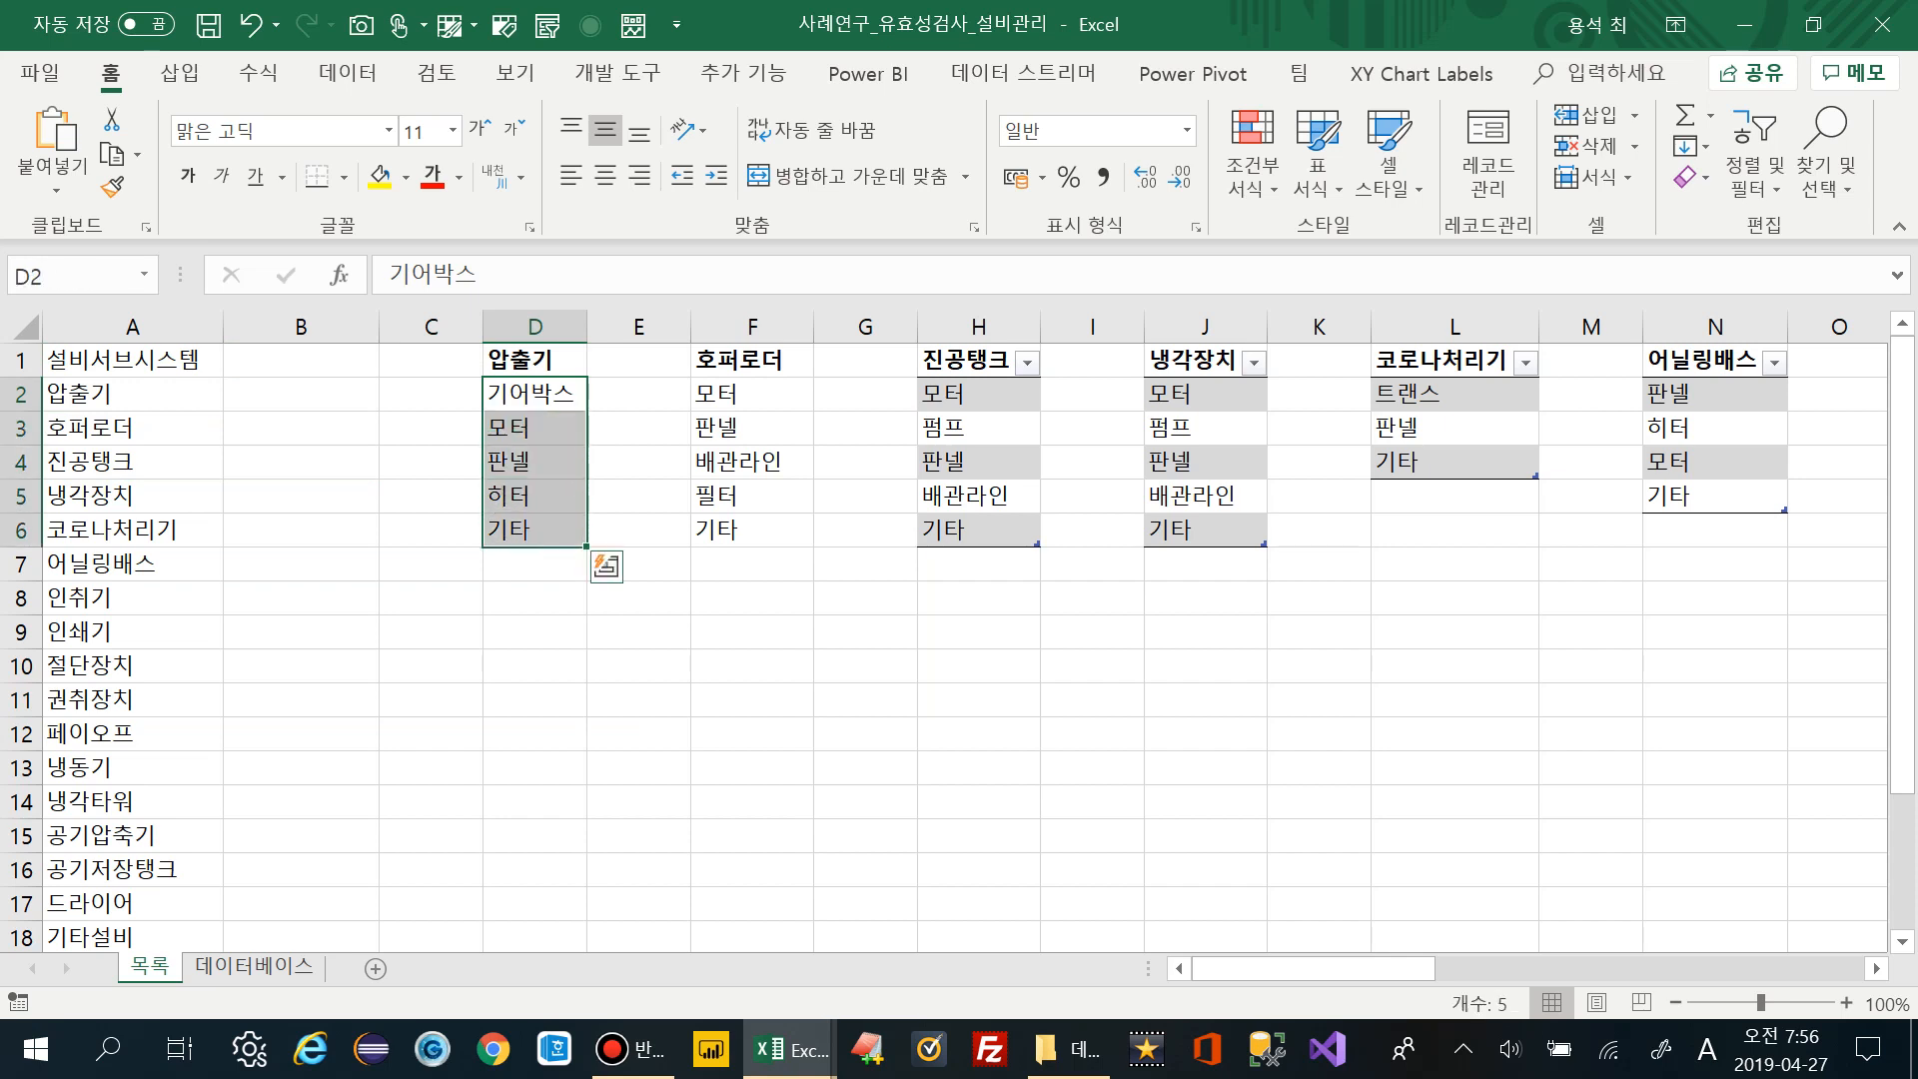
pyautogui.click(534, 428)
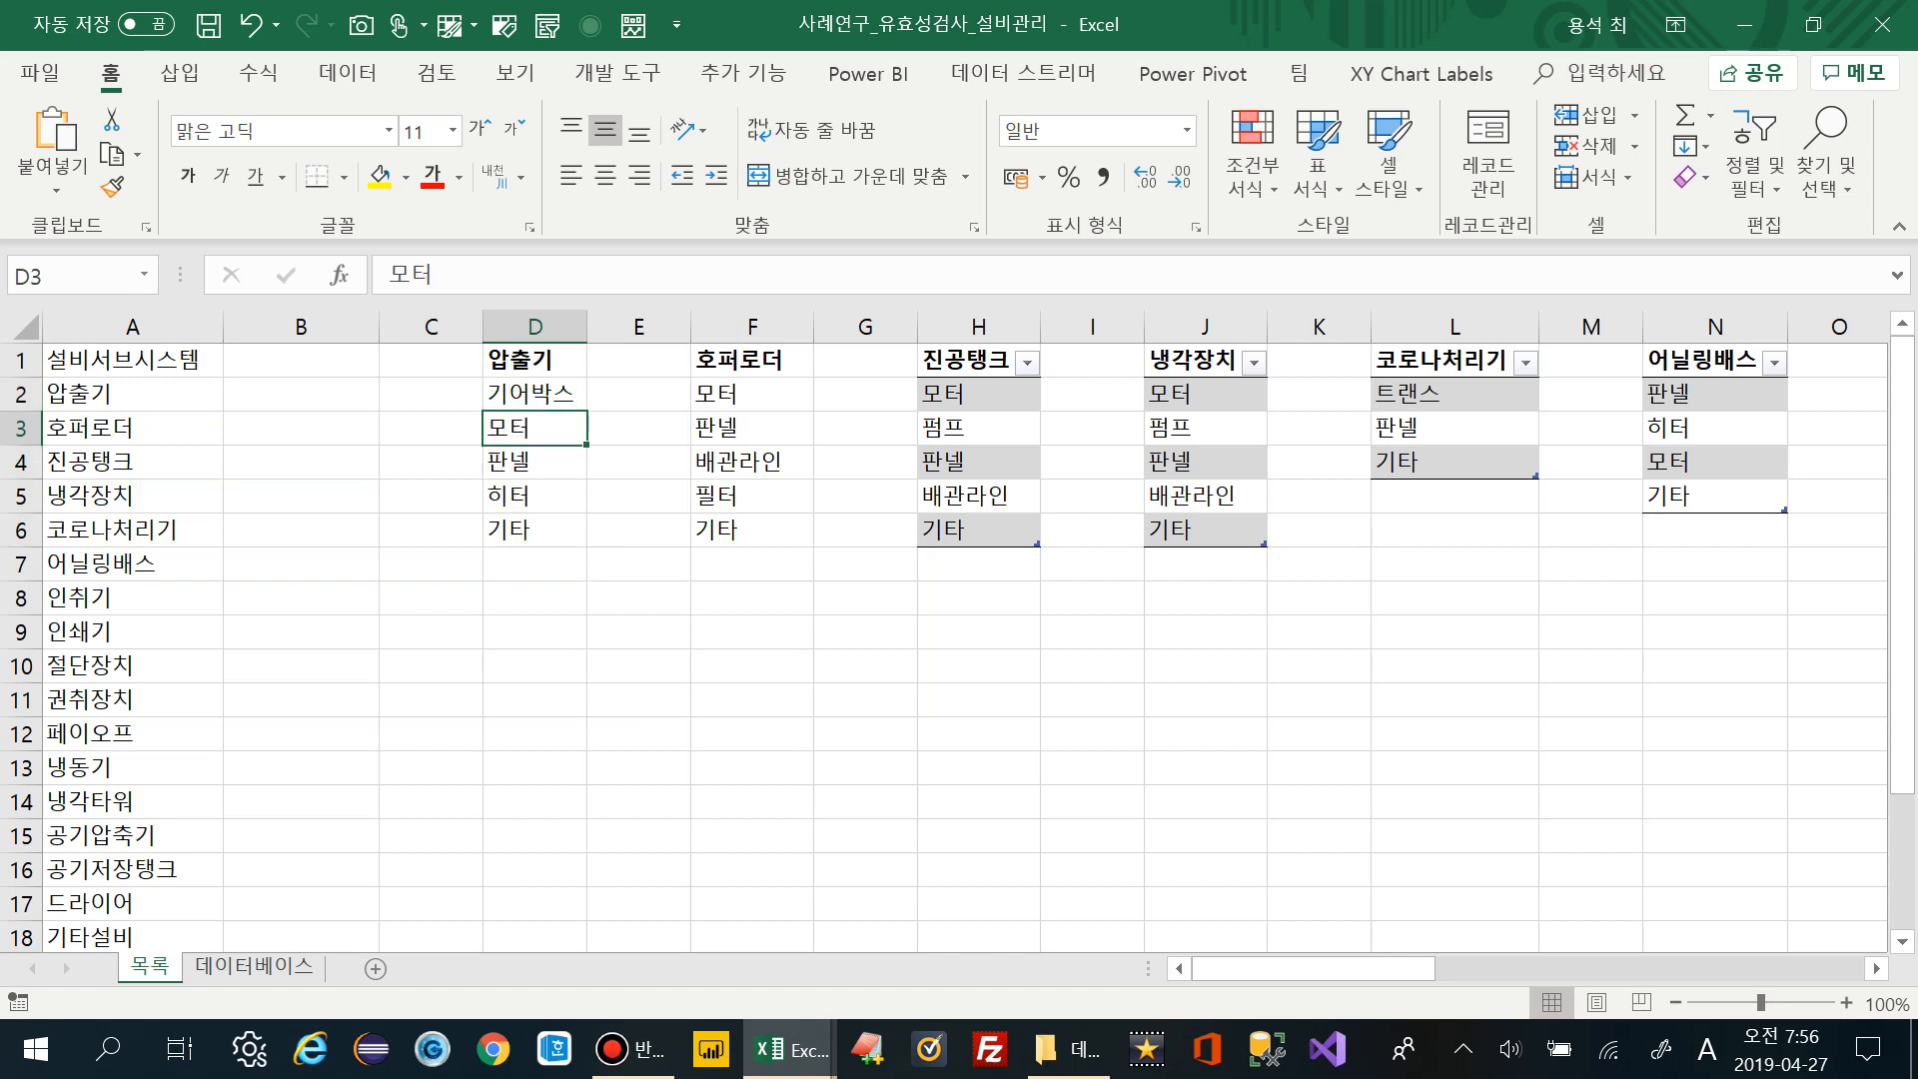
pyautogui.click(752, 393)
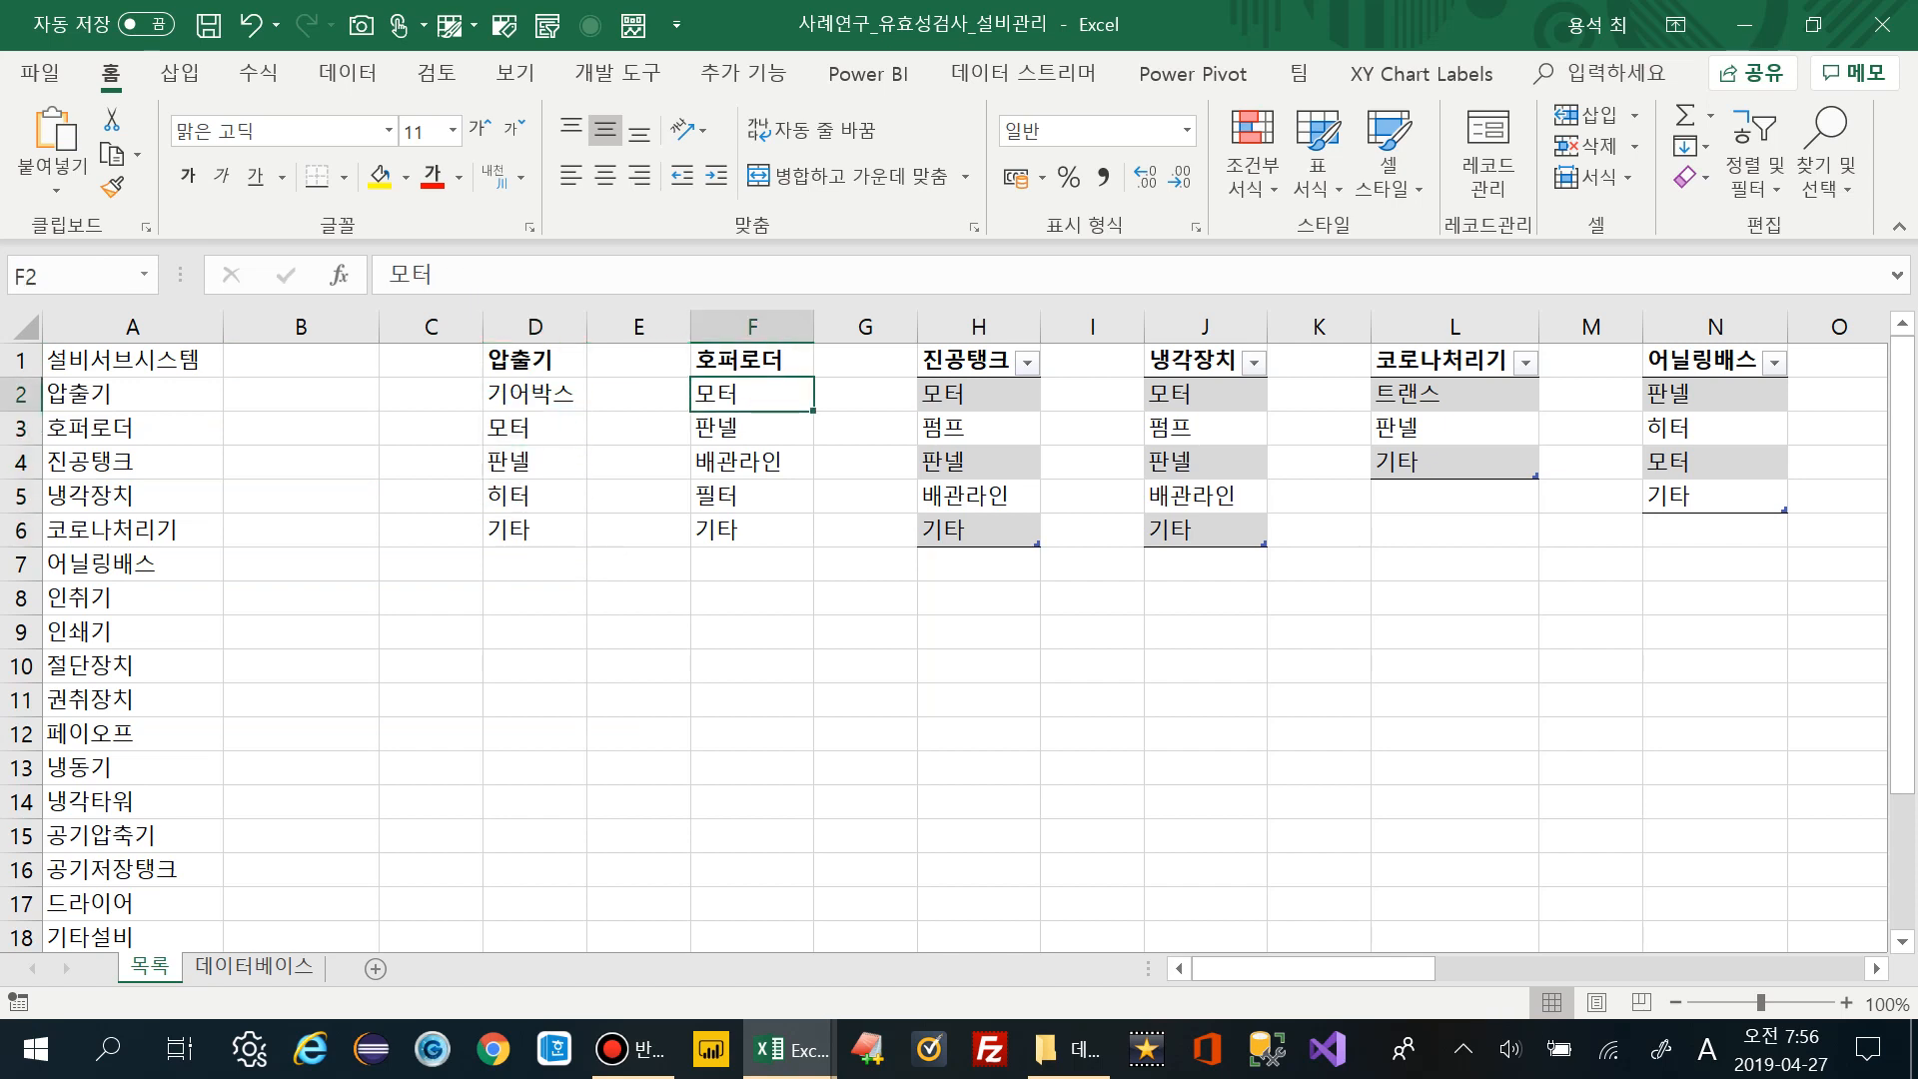
pyautogui.click(978, 394)
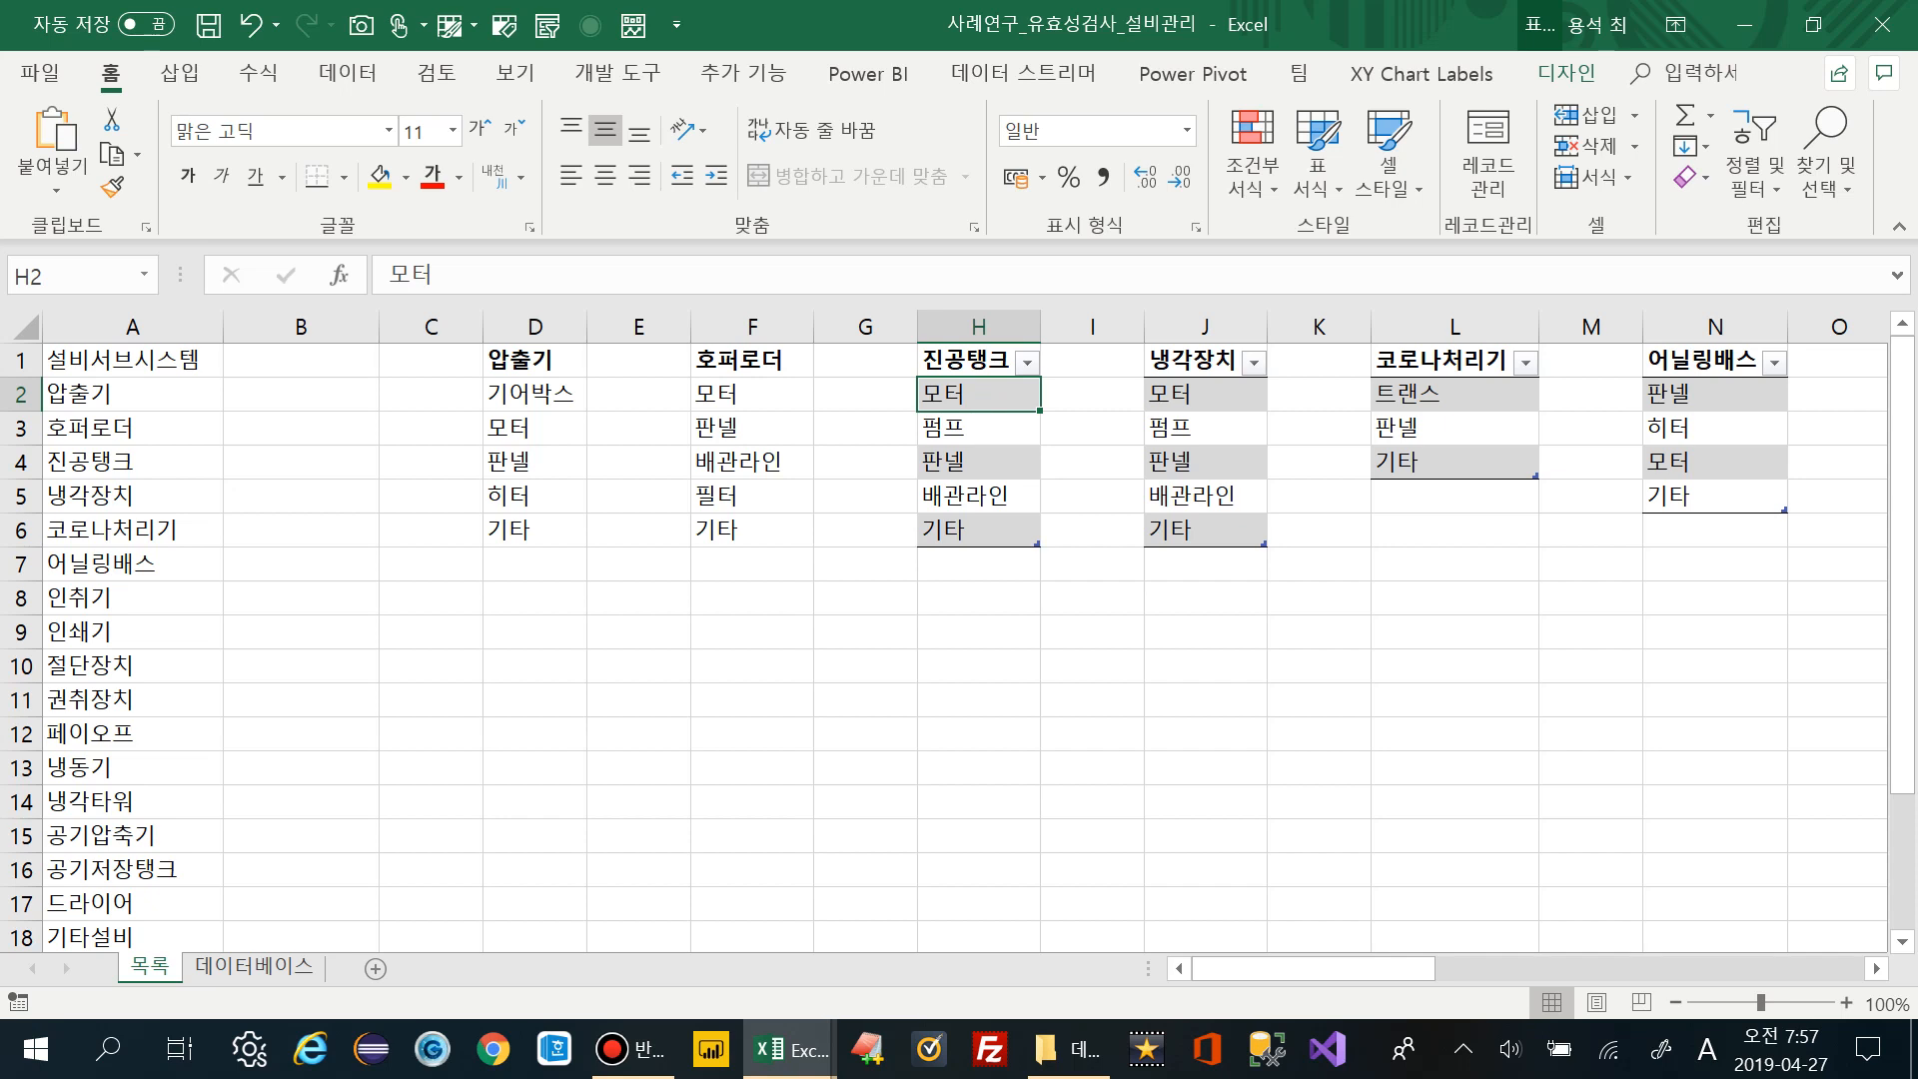
# Show the 데이터베이스 sheet's empty repair table headed 설비명, 서브시스템, 부품, 수리내용
pyautogui.click(262, 966)
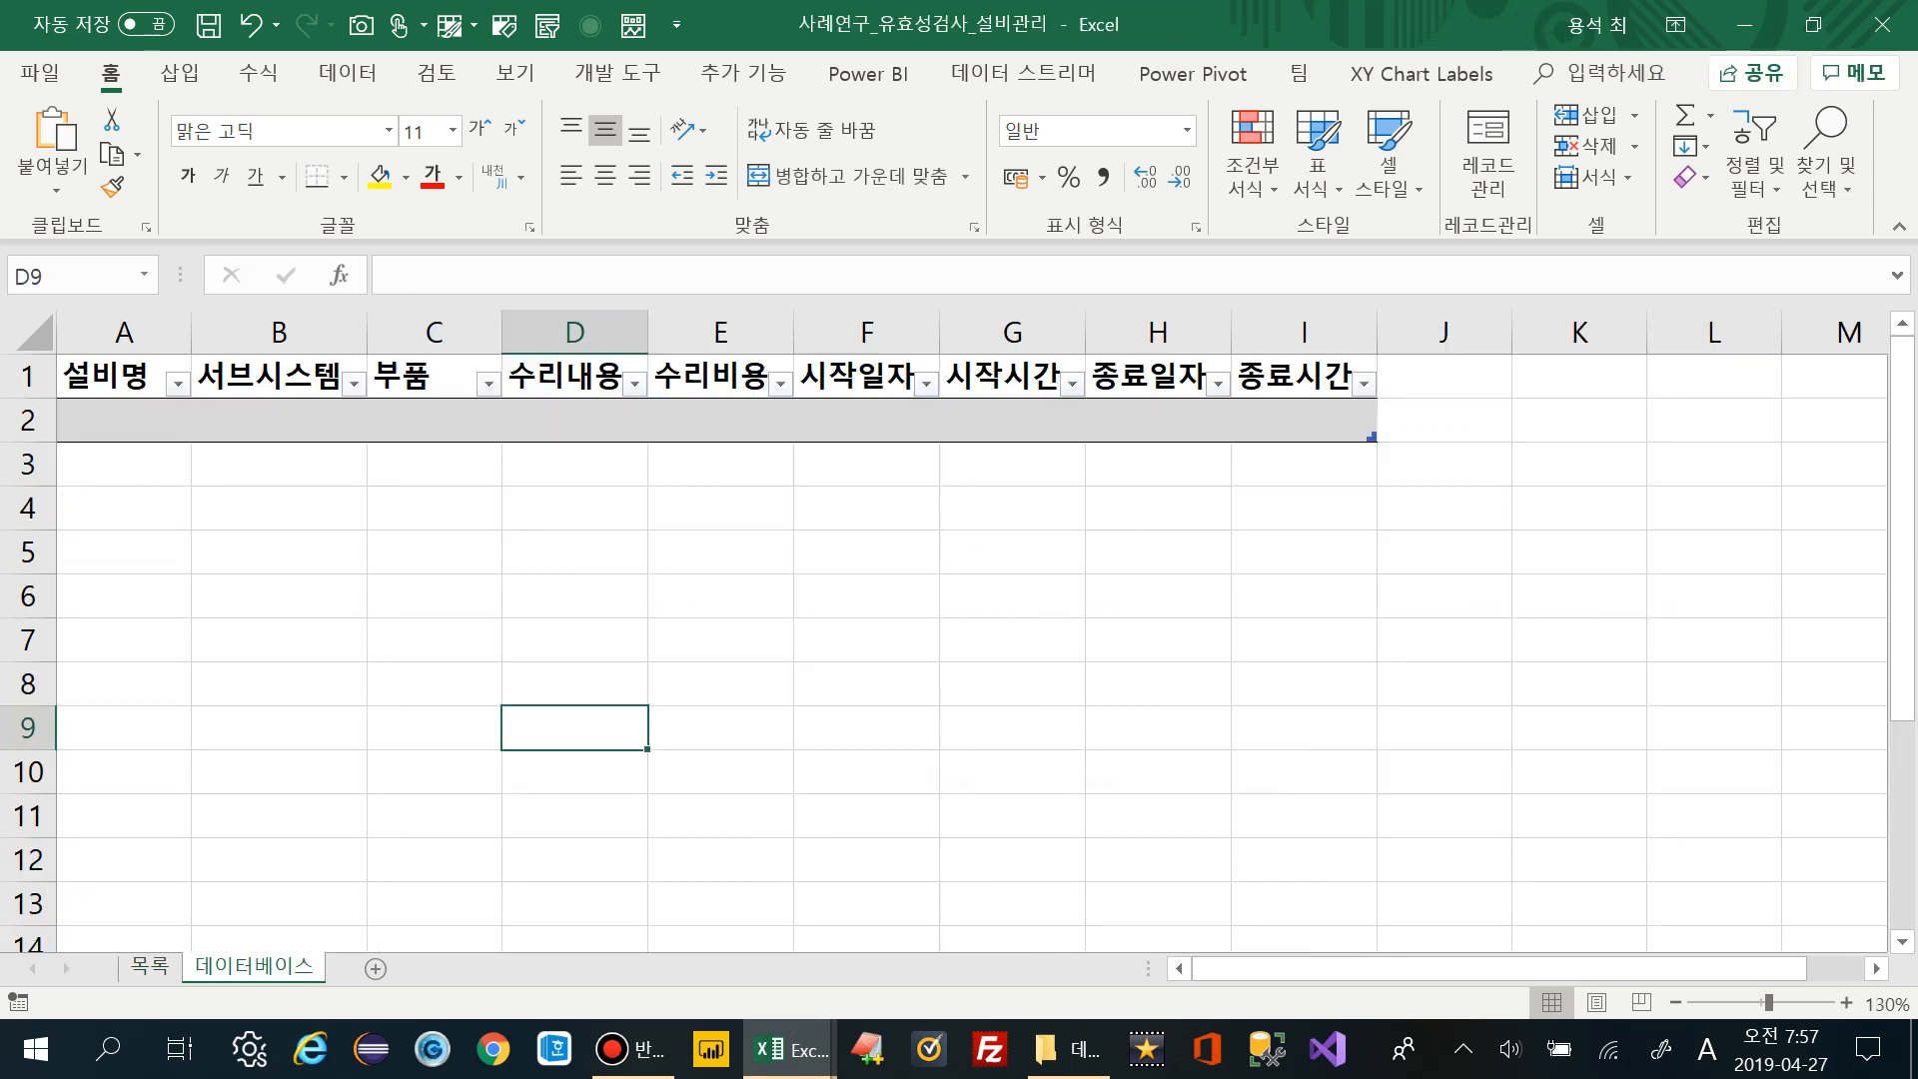